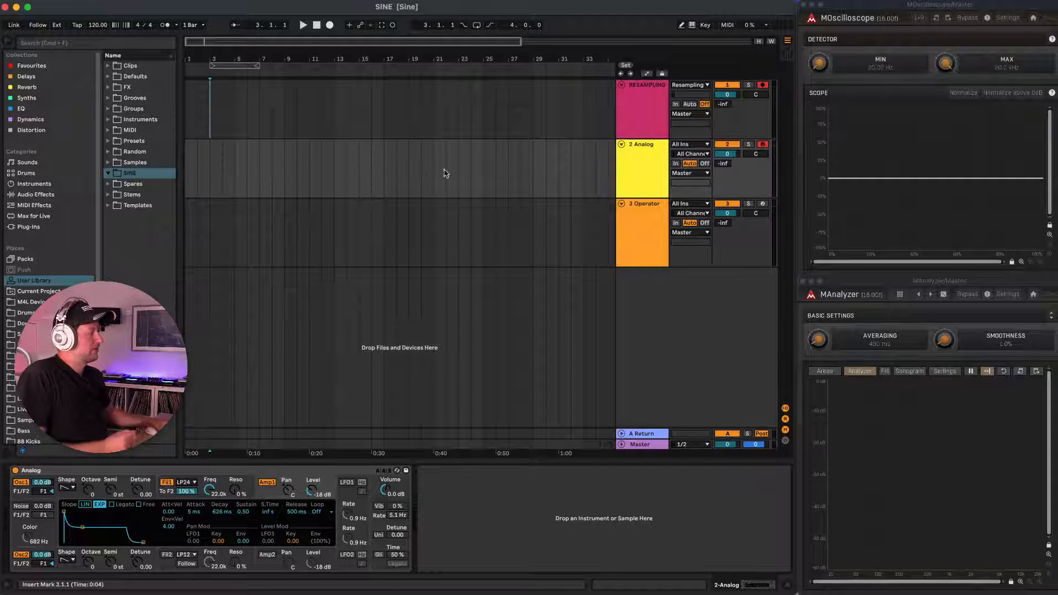
Reduce the Analog synth to a pure sine by disabling oscillator 2 and filter 1 and setting oscillator 1's shape to sine.
left_click(648, 161)
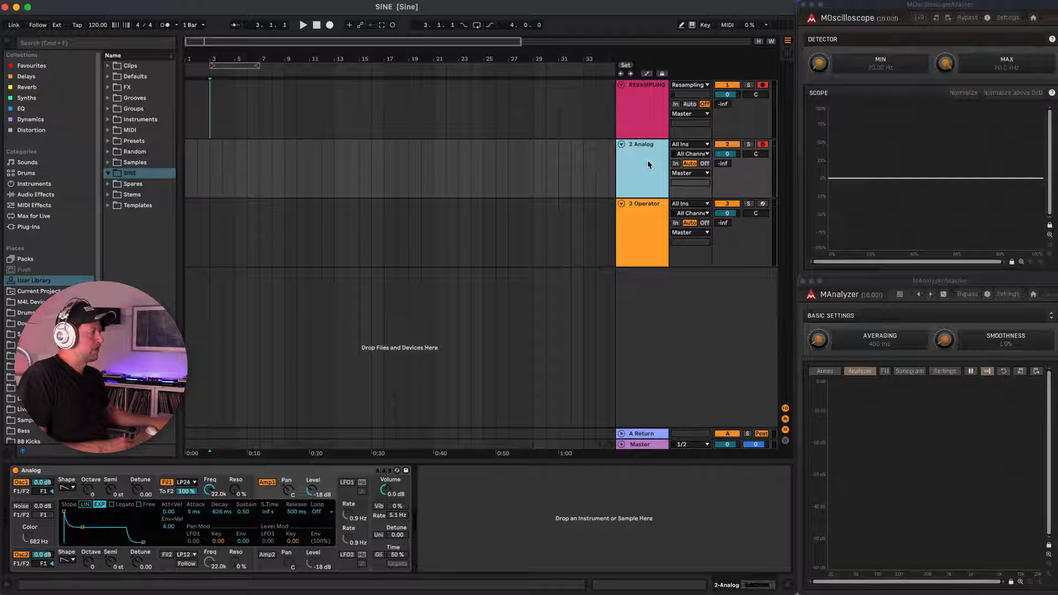
left_click(22, 555)
left_click(65, 488)
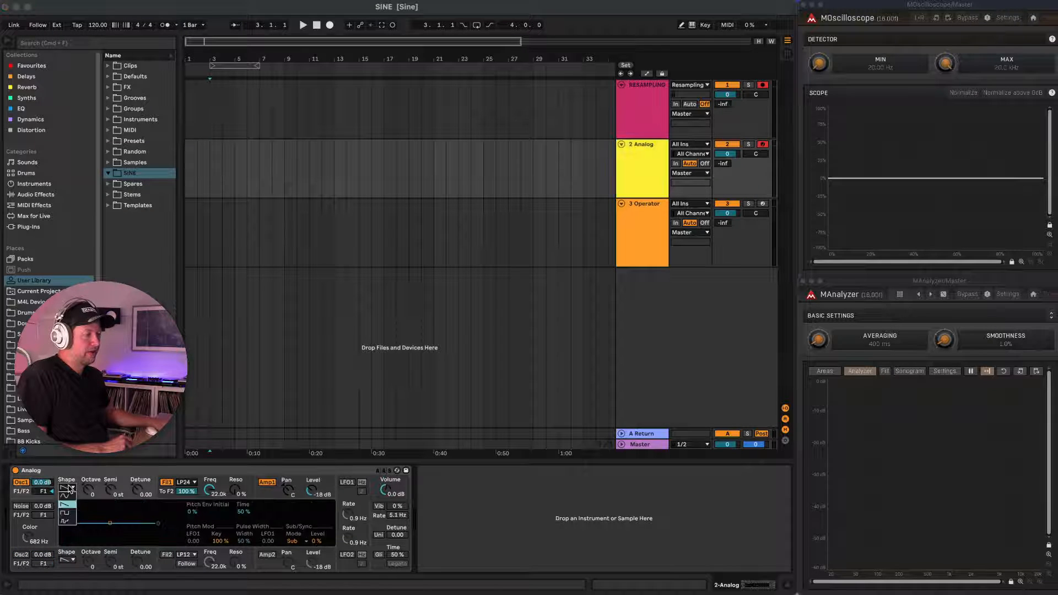
left_click(68, 496)
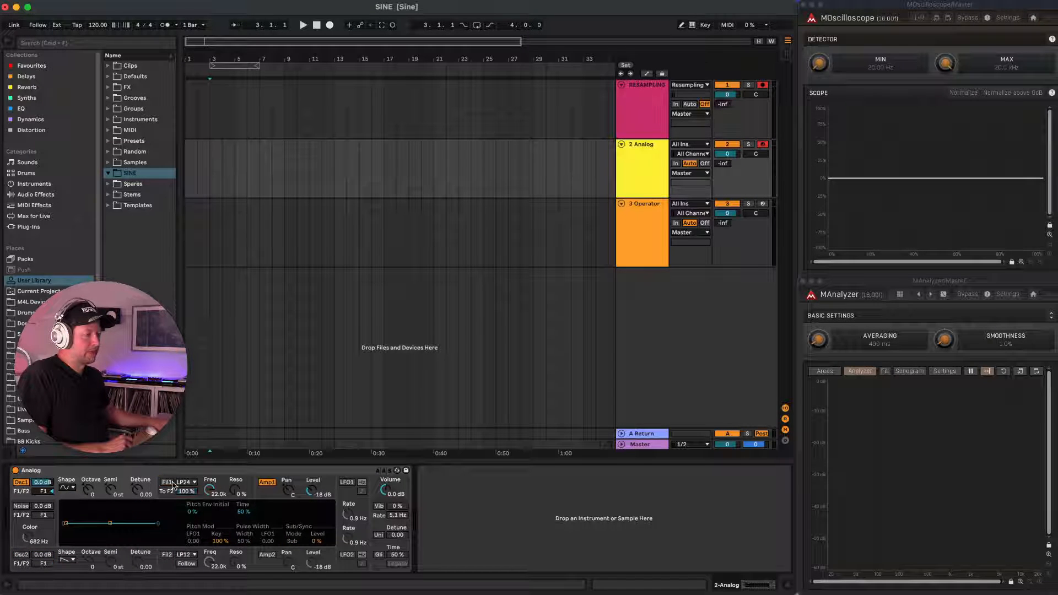
left_click(267, 488)
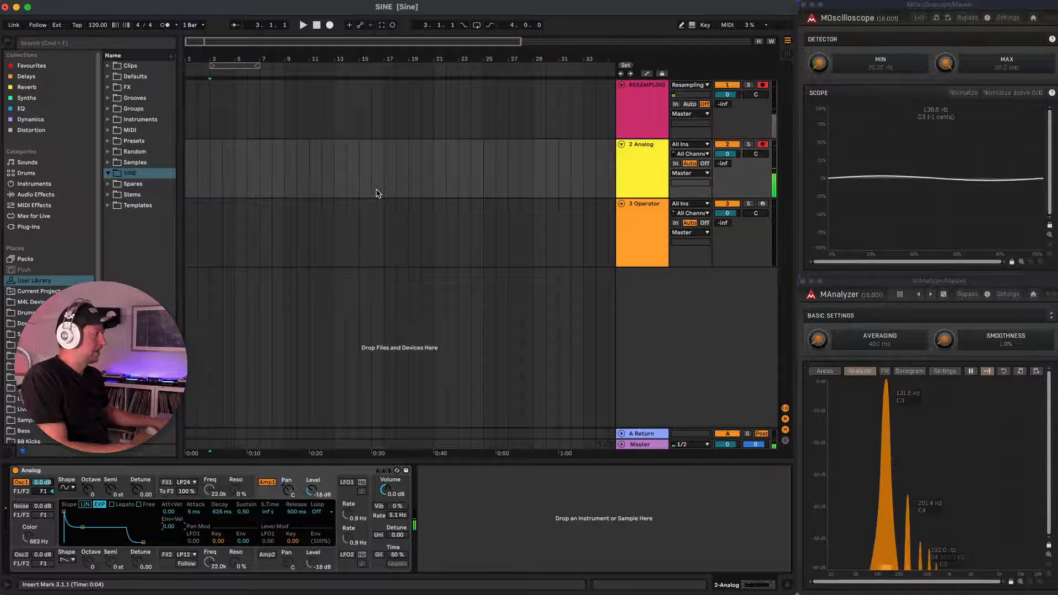
Normalize the oscilloscope's waveform display and arm the Operator track for recording.
left_click(961, 92)
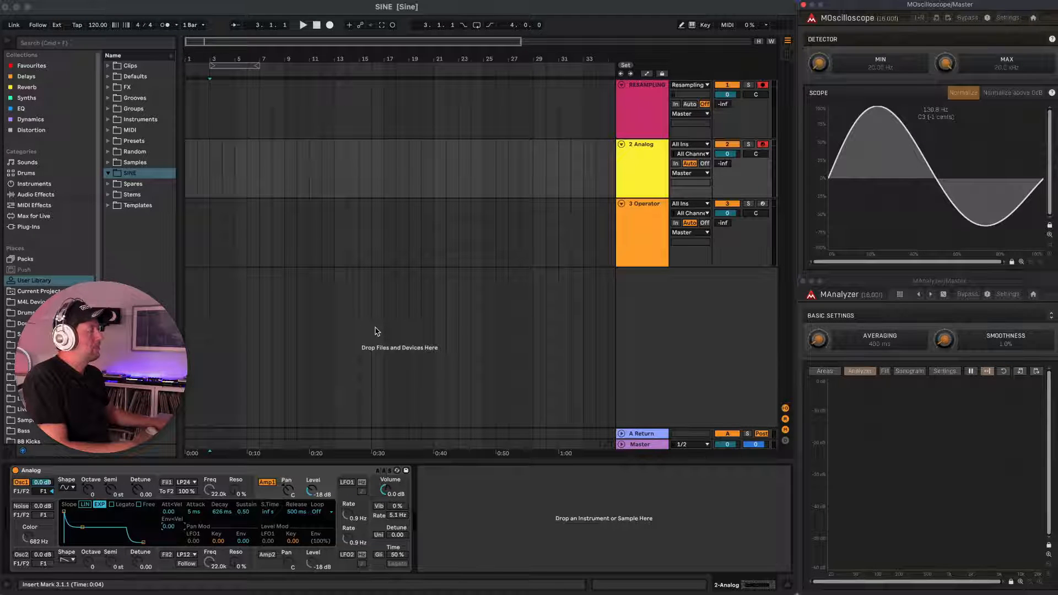
left_click(643, 227)
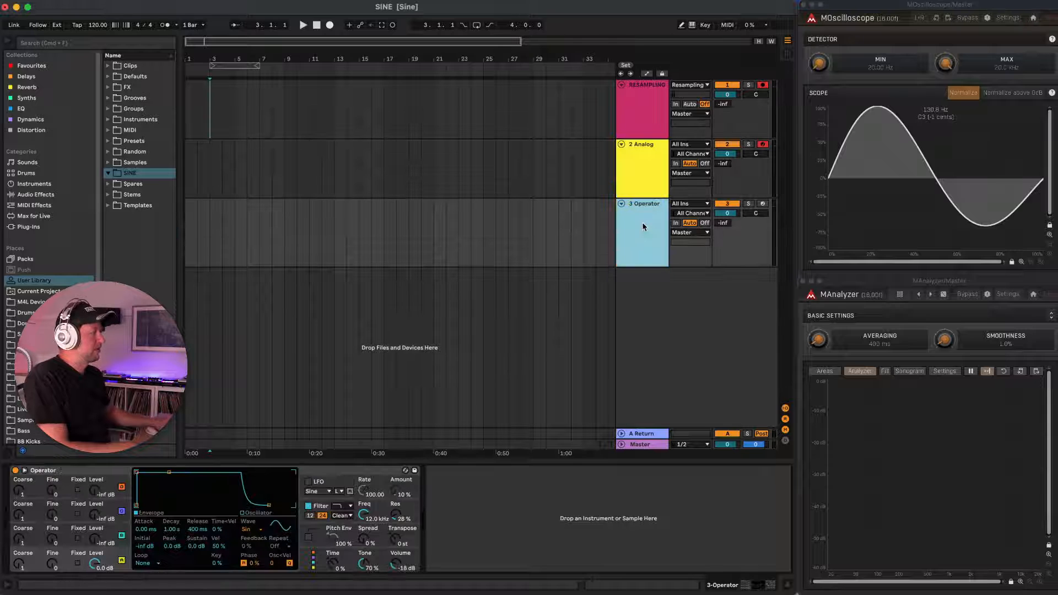
left_click(763, 203)
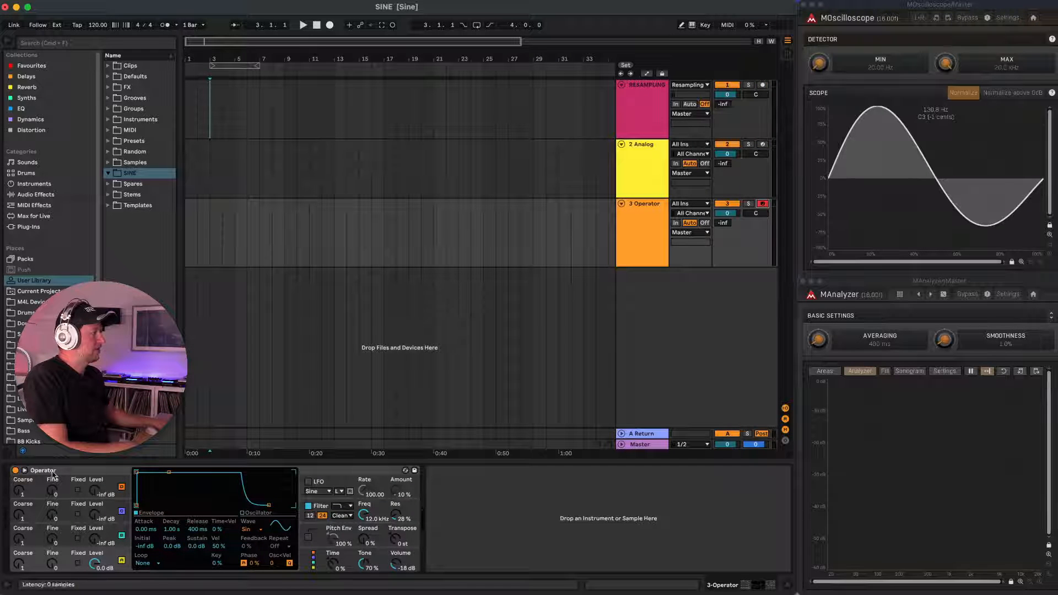
In Operator, turn off oscillators B, C, D and the filter, and set oscillator A's velocity sensitivity to 0%.
left_click(121, 535)
left_click(121, 511)
left_click(122, 487)
left_click(121, 560)
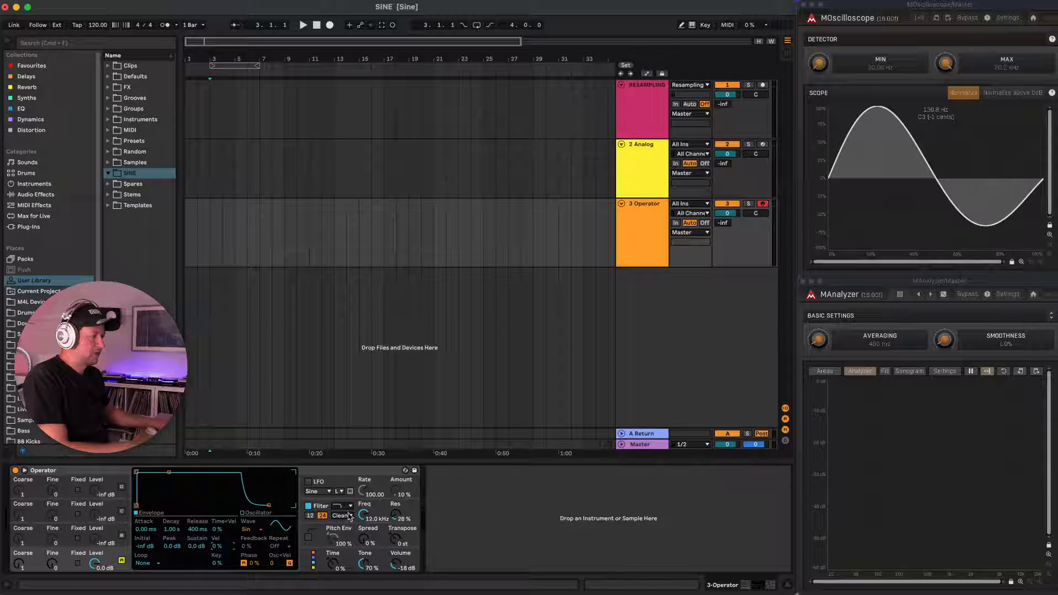
left_click(310, 506)
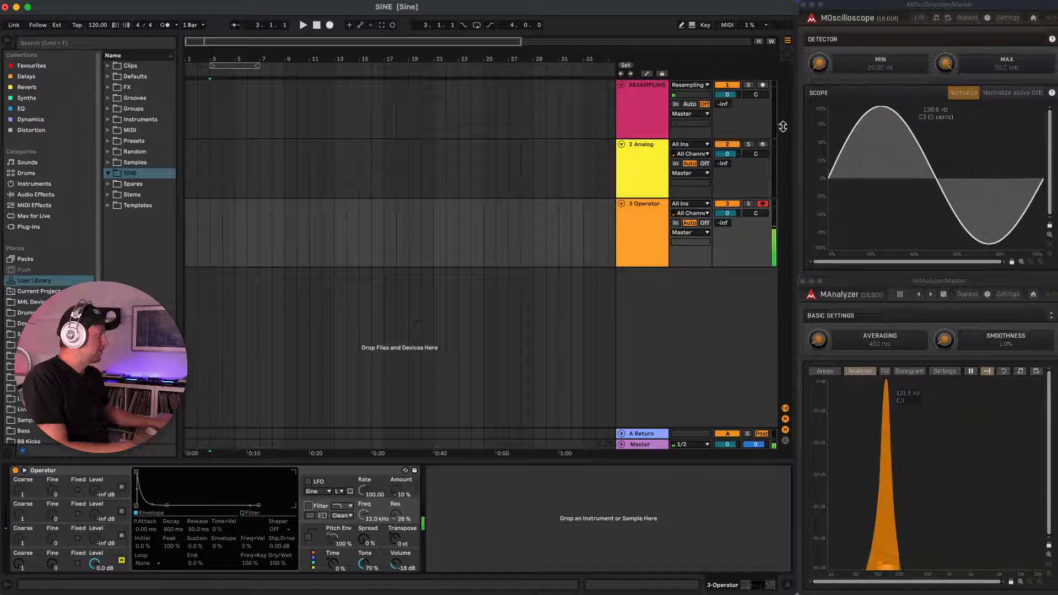
Delete the Analog track.
left_click(652, 158)
key("Delete")
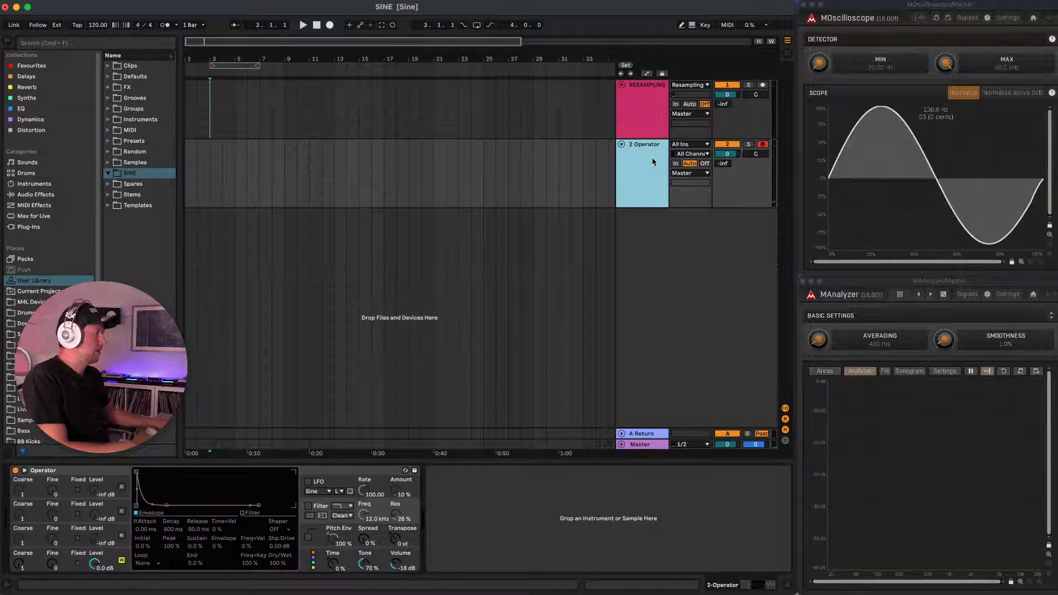
Arm the RESAMPLING track alongside Operator and record a short note from the synth as audio.
left_click(329, 26)
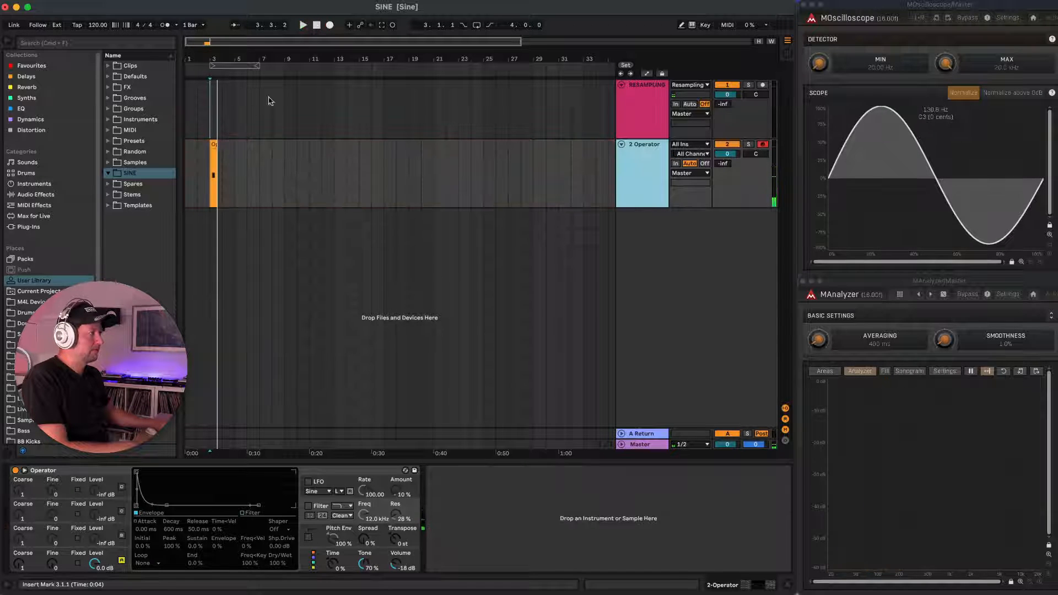
left_click(763, 86)
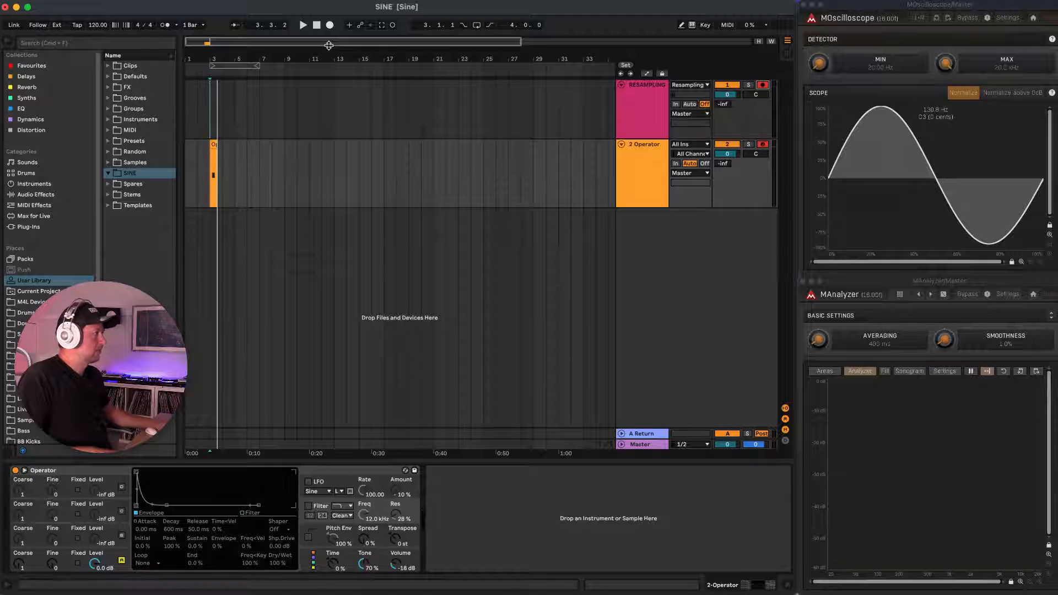
left_click(329, 25)
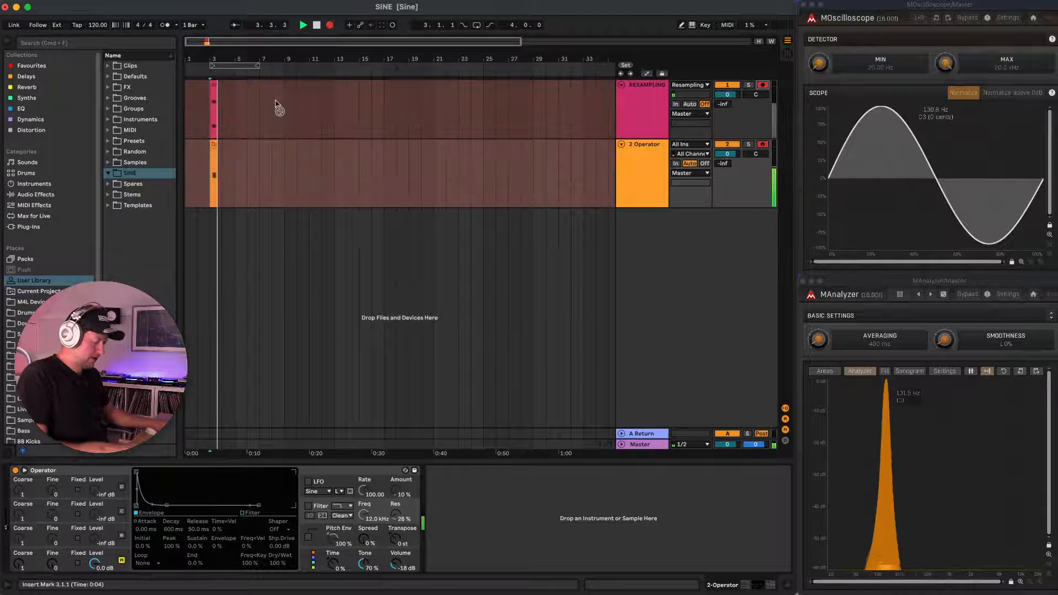
key("space")
Delete the recorded MIDI clip on the Operator track and make the RESAMPLING track much taller.
left_click(214, 145)
scroll(223, 115, "up", 10)
scroll(223, 116, "left", 10)
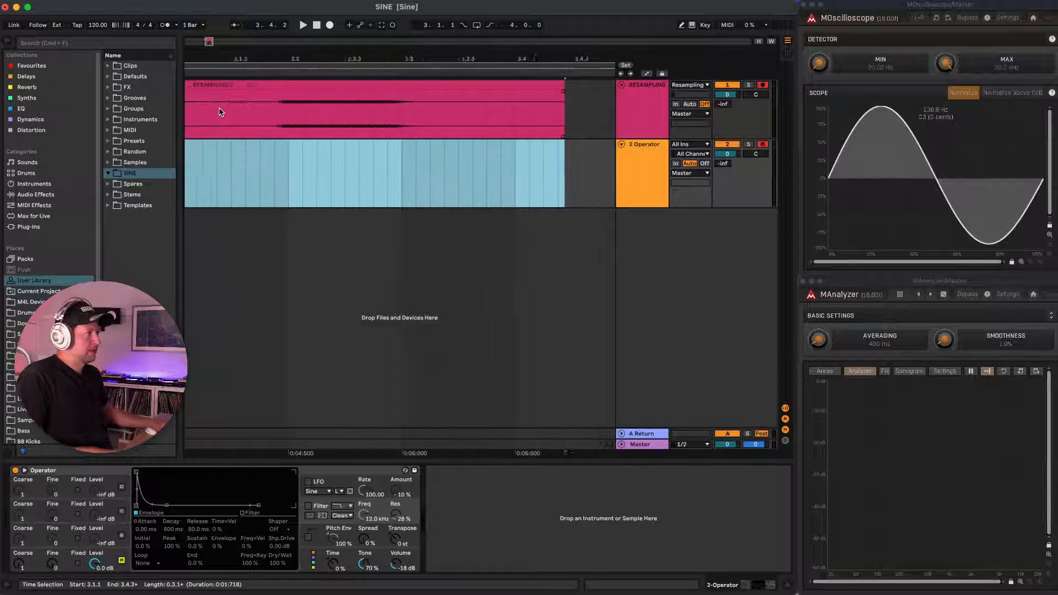
left_click_drag(648, 138, 634, 331)
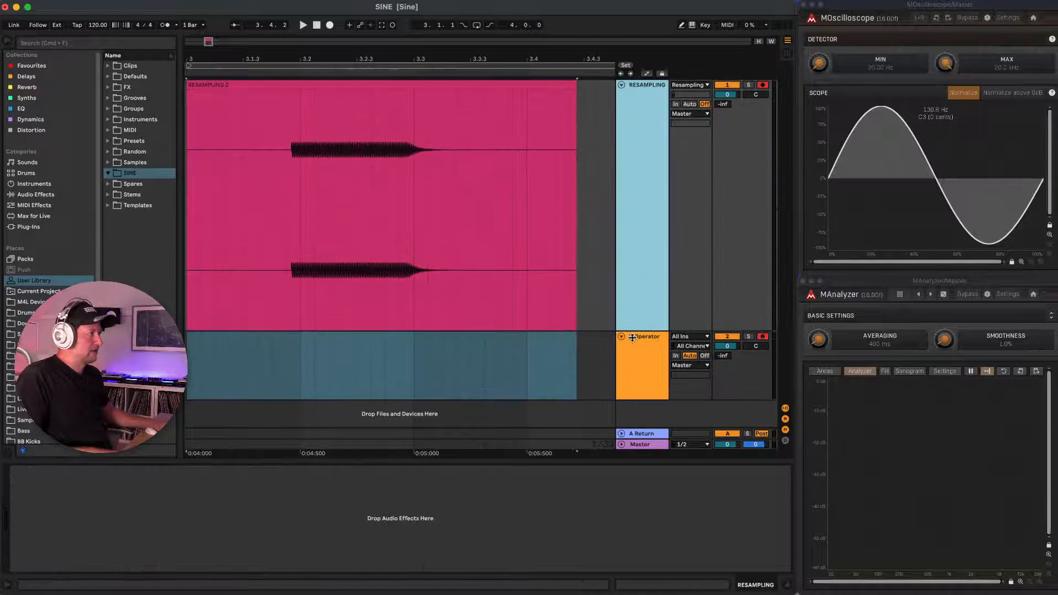
Open the resampled audio clip's settings and raise its gain to 16.4 dB.
scroll(333, 234, "up", 5)
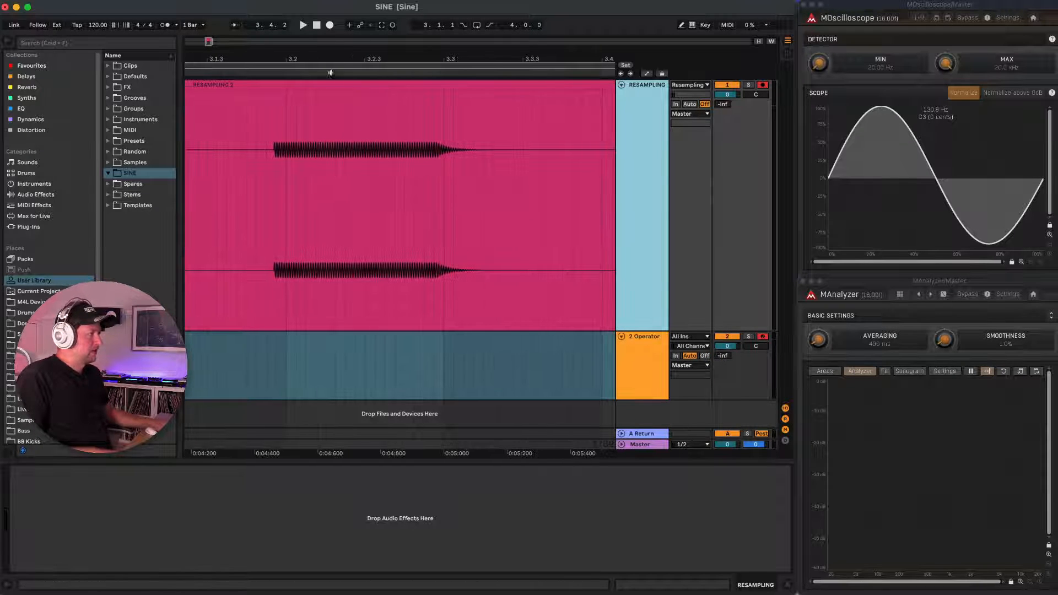
left_click(335, 82)
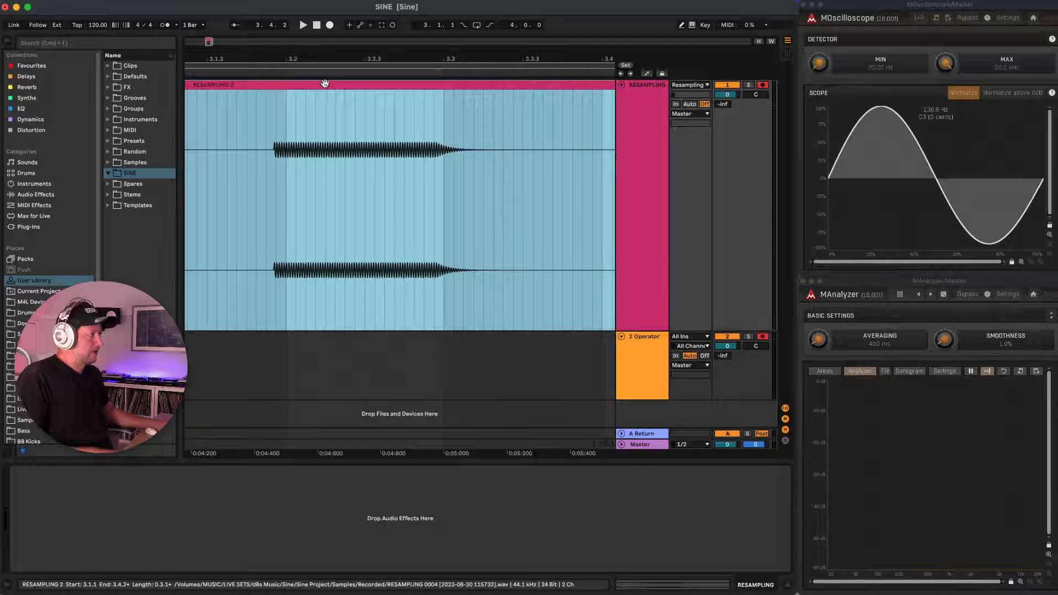
double_click(325, 82)
left_click_drag(183, 493, 183, 477)
Select one complete cycle of the recorded sine wave, starting near an upward zero crossing, and consolidate it into its own clip.
scroll(308, 210, "up", 10)
scroll(423, 222, "up", 10)
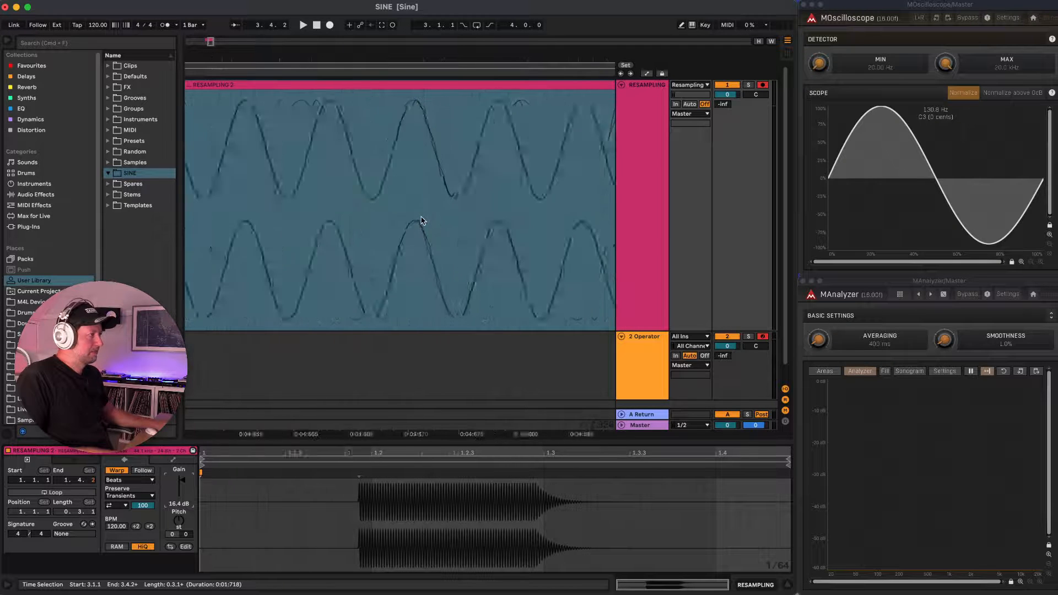
scroll(421, 220, "up", 8)
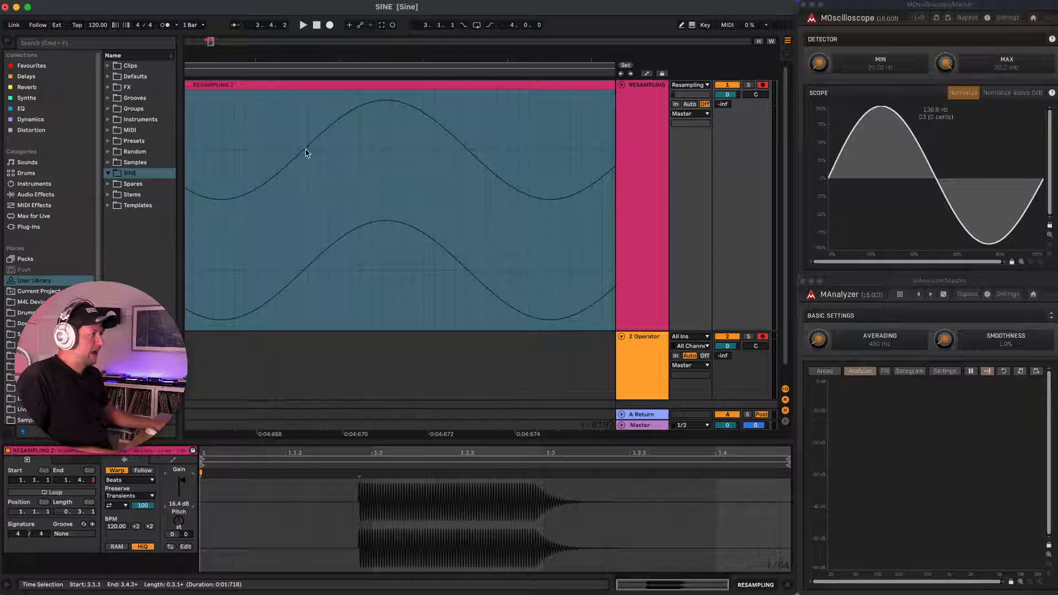
left_click_drag(297, 158, 562, 178)
key("super+j")
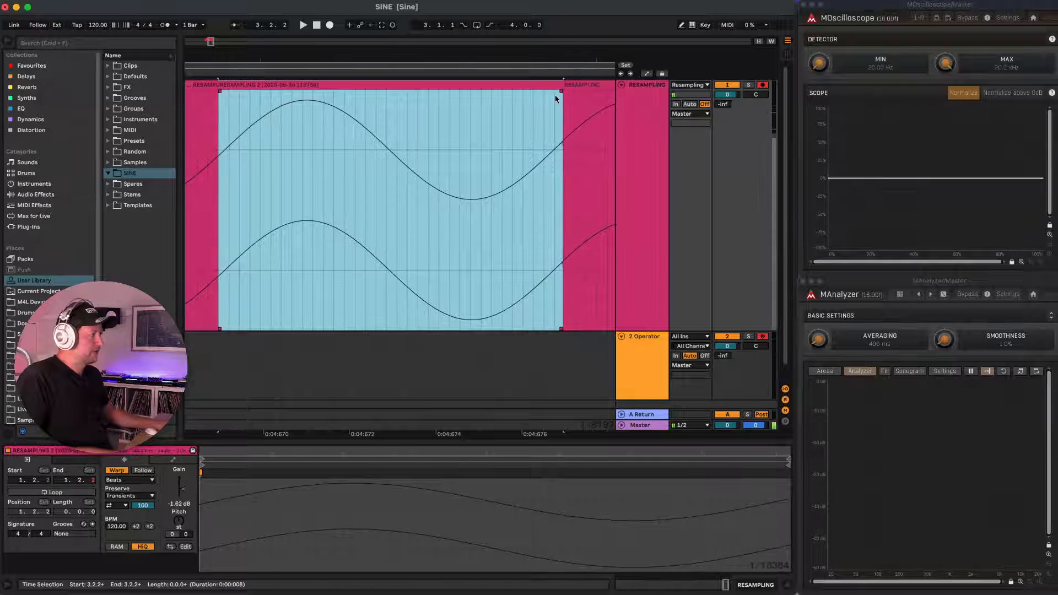
Delete the leftover audio after and before the consolidated single-cycle clip.
left_click(586, 84)
key("Delete")
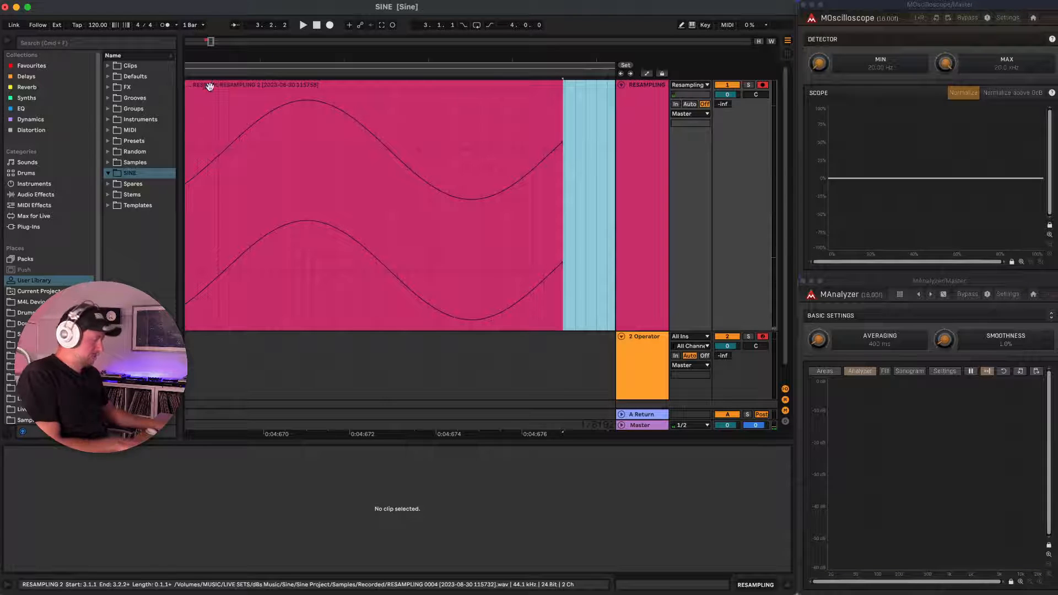
left_click(209, 84)
key("Delete")
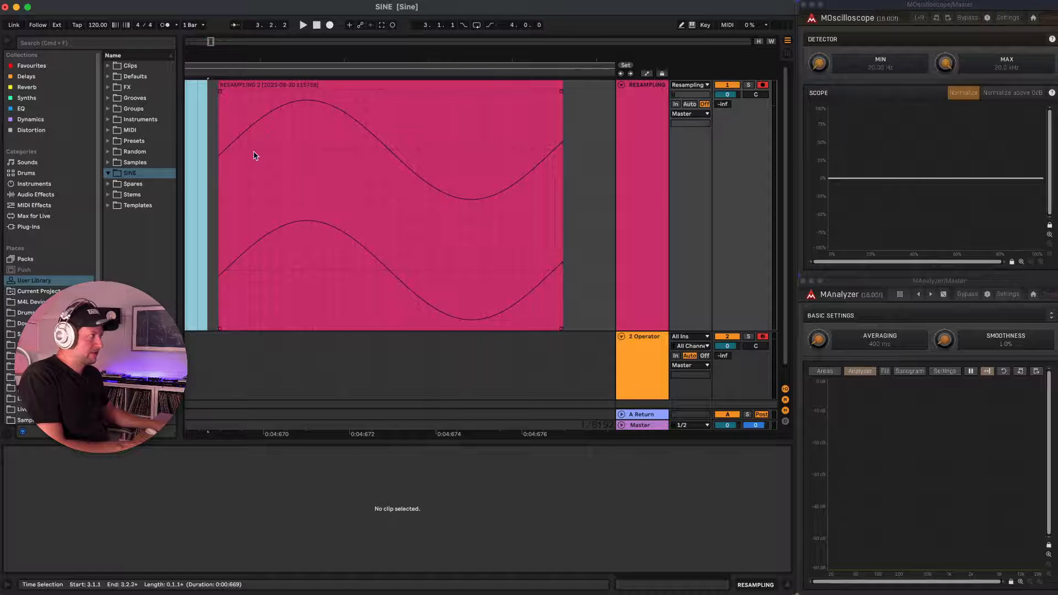
Split the single-cycle clip precisely at the zero crossing near its start and delete the sliver before it.
scroll(254, 155, "up", 10)
scroll(255, 156, "left", 6)
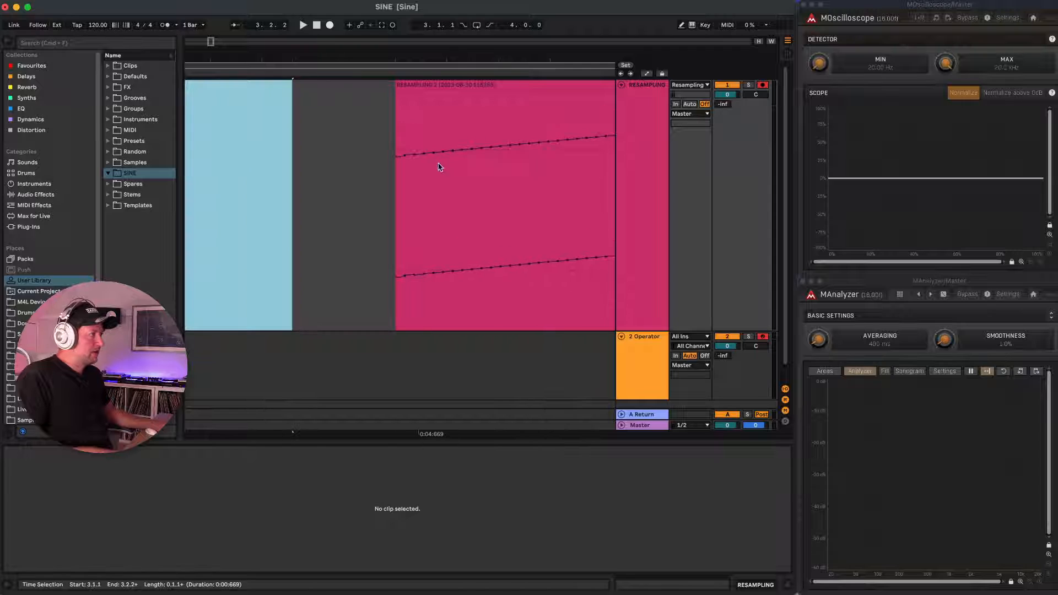
scroll(434, 164, "up", 5)
scroll(433, 163, "down", 3)
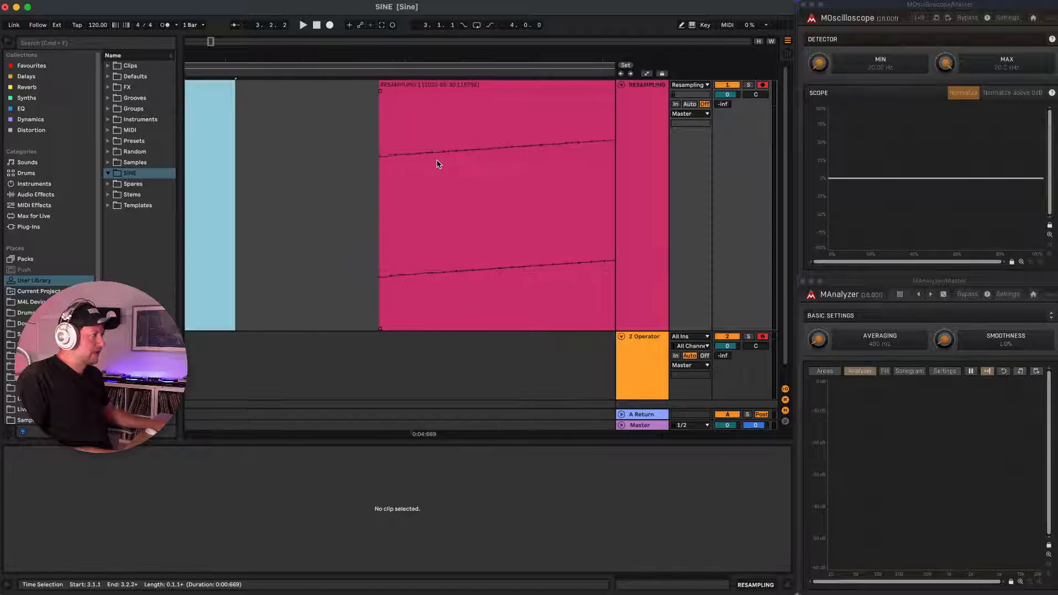
scroll(464, 152, "up", 5)
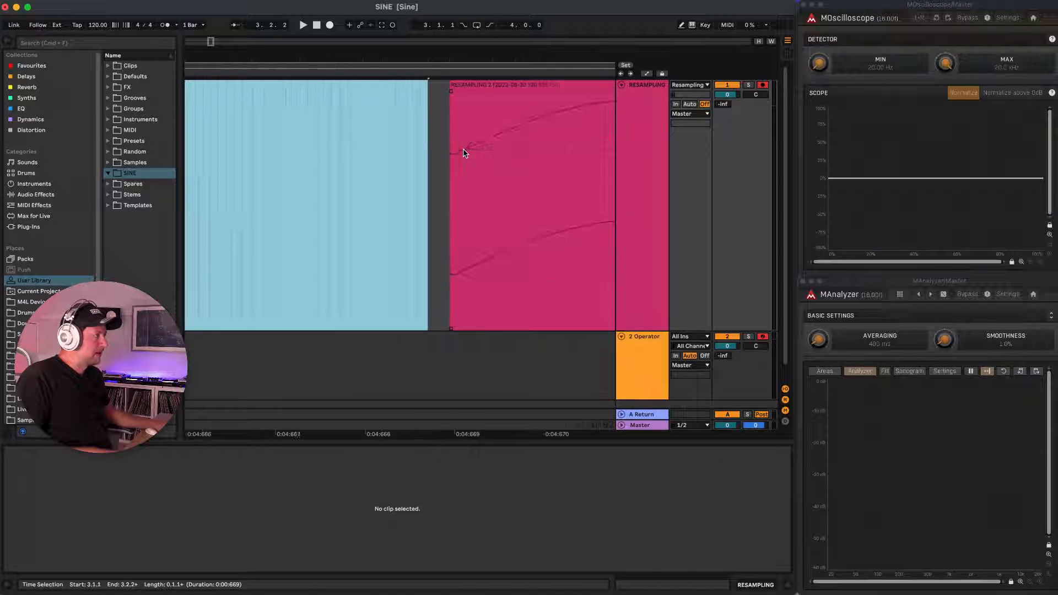
scroll(472, 151, "down", 3)
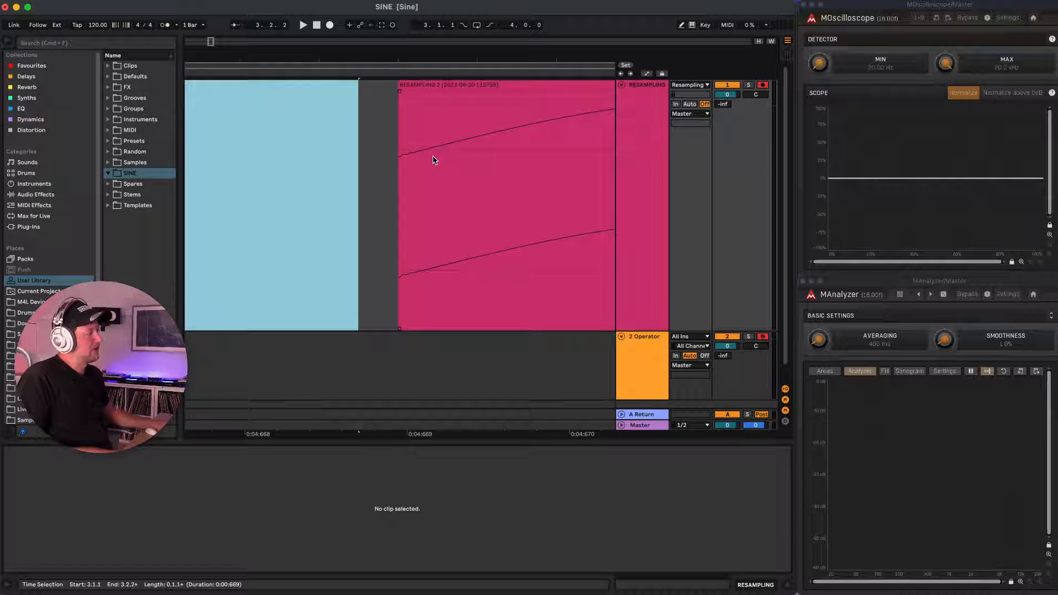
scroll(475, 146, "up", 3)
scroll(474, 146, "down", 5)
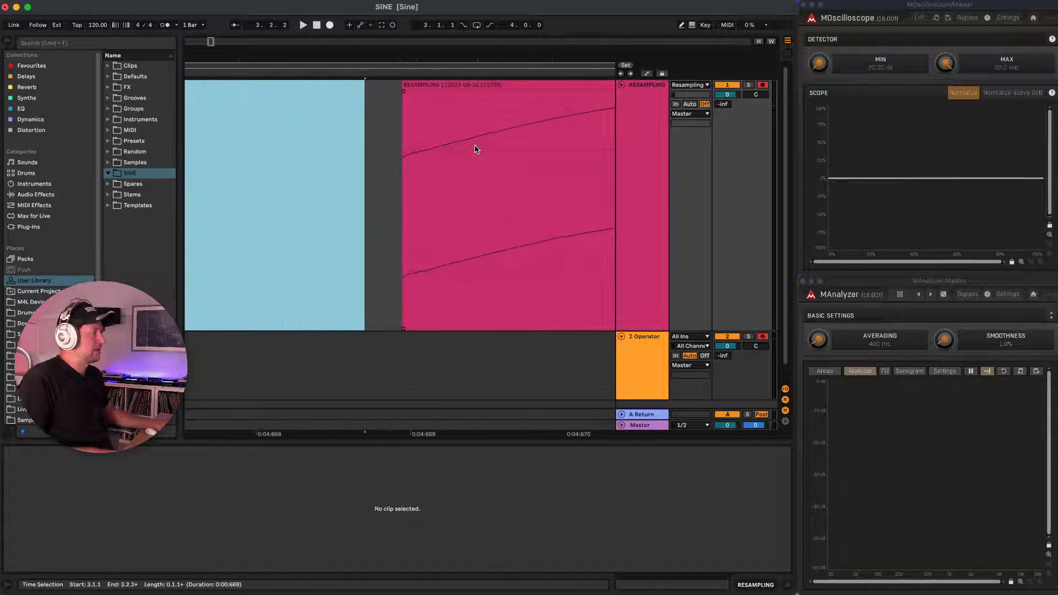
scroll(448, 150, "up", 3)
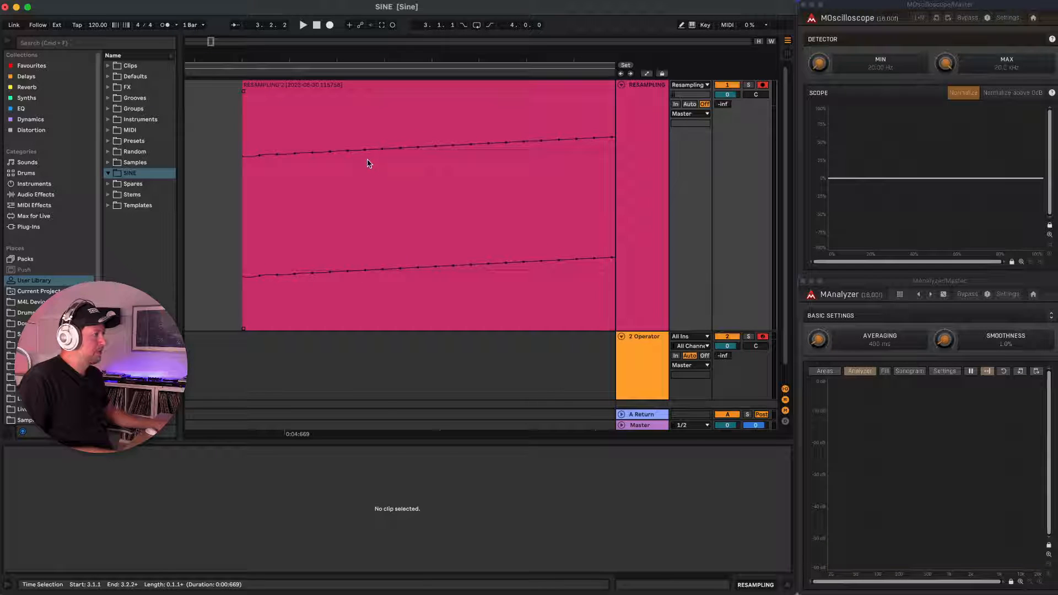
scroll(368, 162, "up", 3)
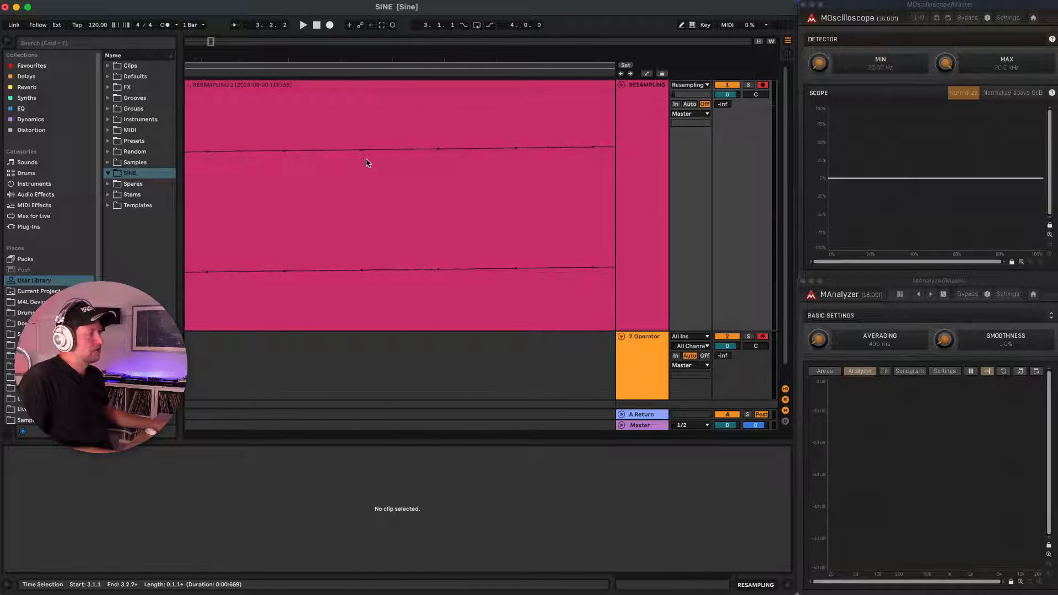
scroll(368, 163, "up", 2)
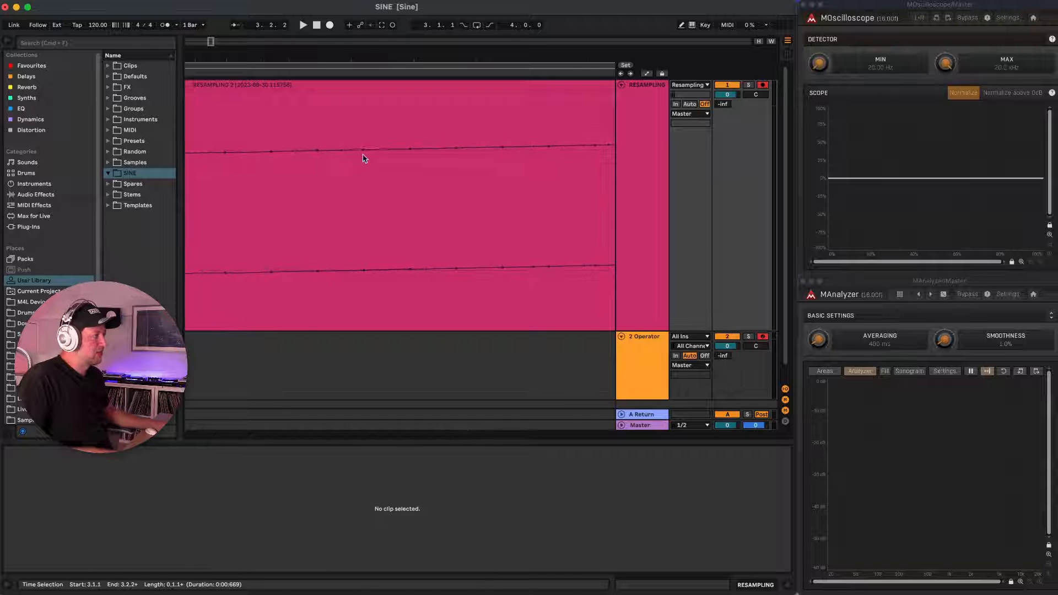
left_click(364, 158)
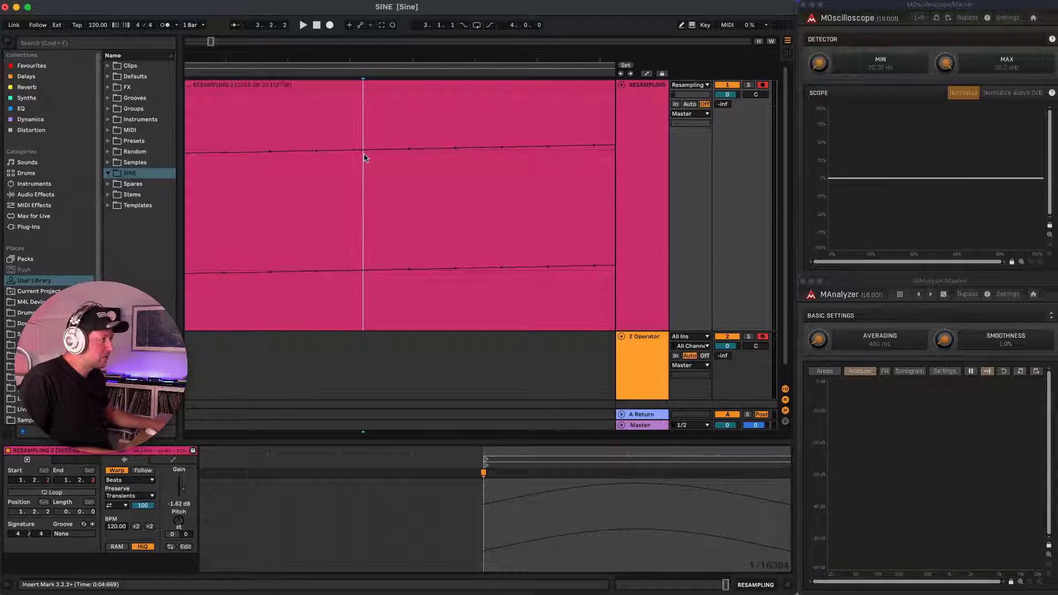
key("super+e")
left_click(355, 85)
key("Delete")
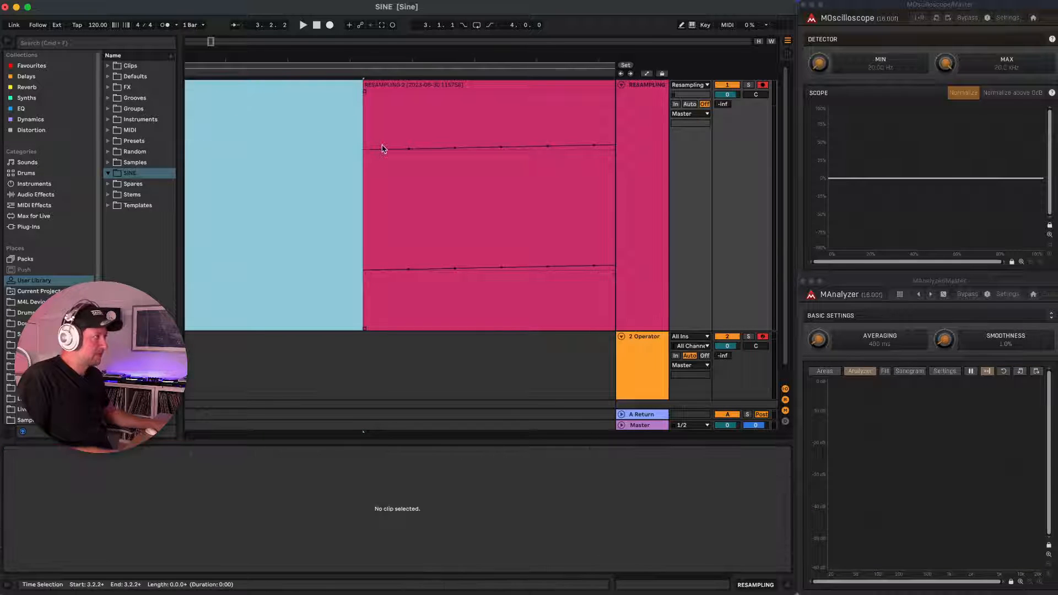
Split the single-cycle clip precisely at the zero crossing near its end and delete the sliver after it.
scroll(384, 148, "up", 10)
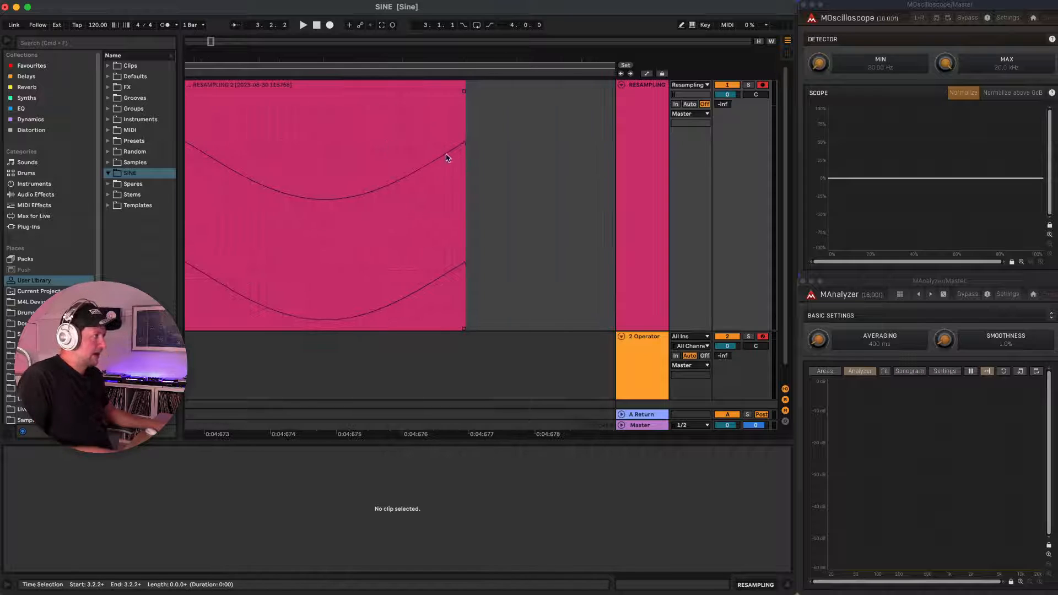
left_click(448, 159)
scroll(450, 160, "up", 10)
scroll(449, 160, "down", 3)
left_click(448, 160)
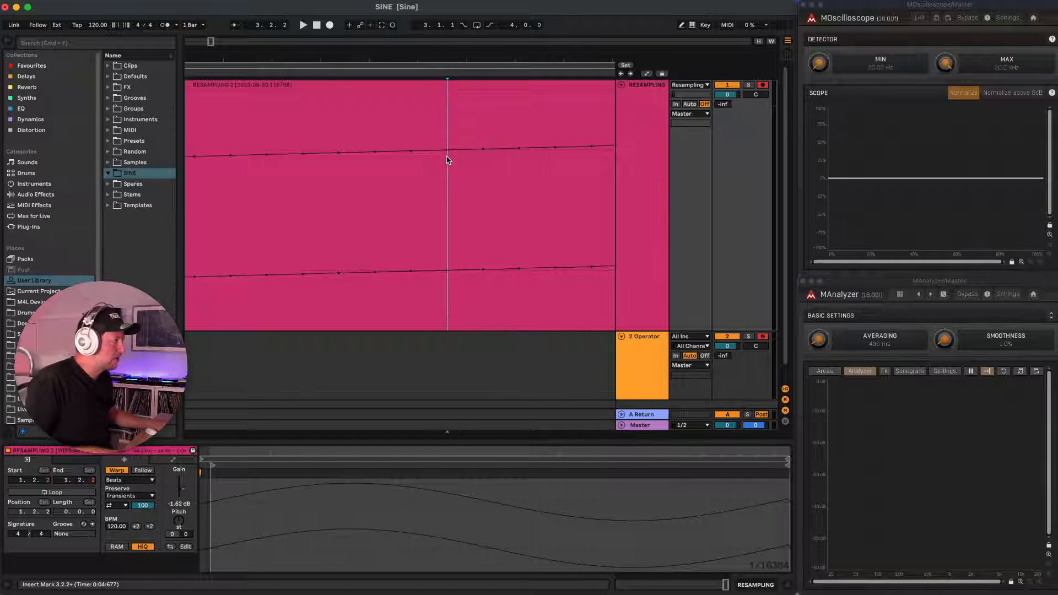
key("super+e")
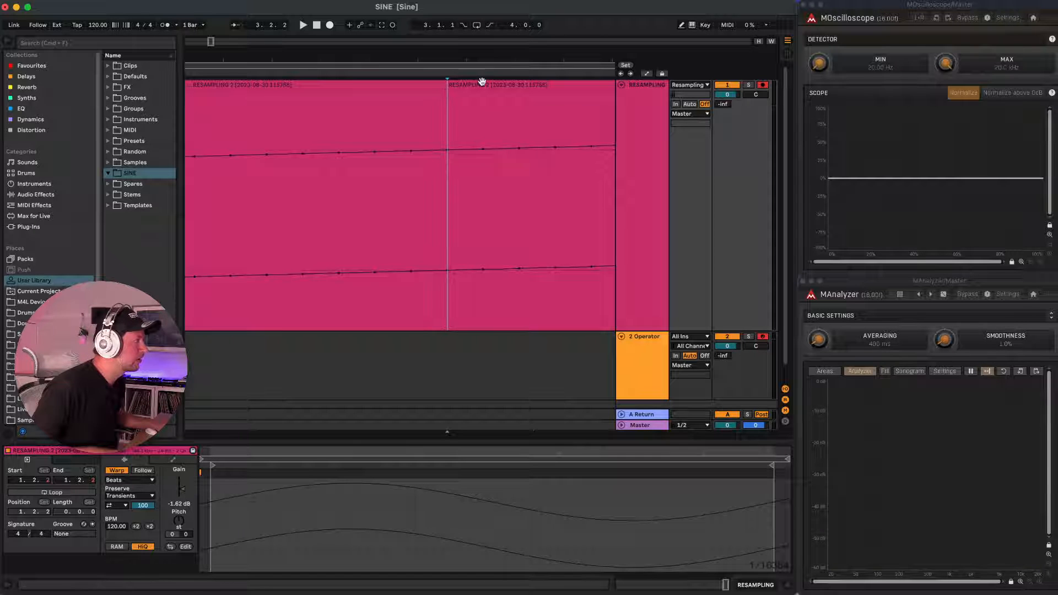
key("Delete")
scroll(330, 139, "down", 8)
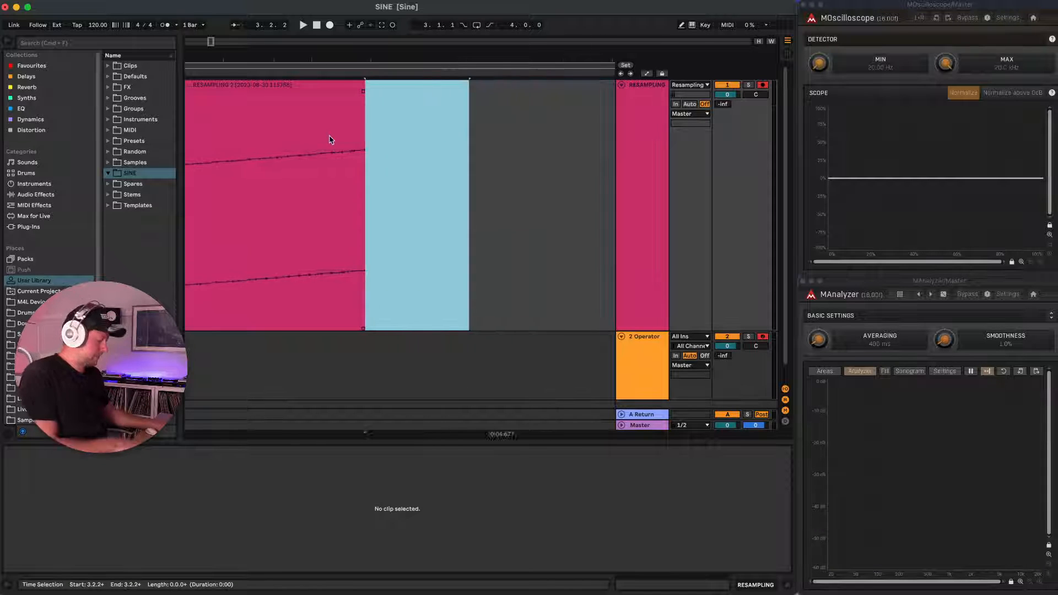
scroll(331, 139, "left", 5)
scroll(330, 139, "down", 4)
scroll(331, 139, "up", 10)
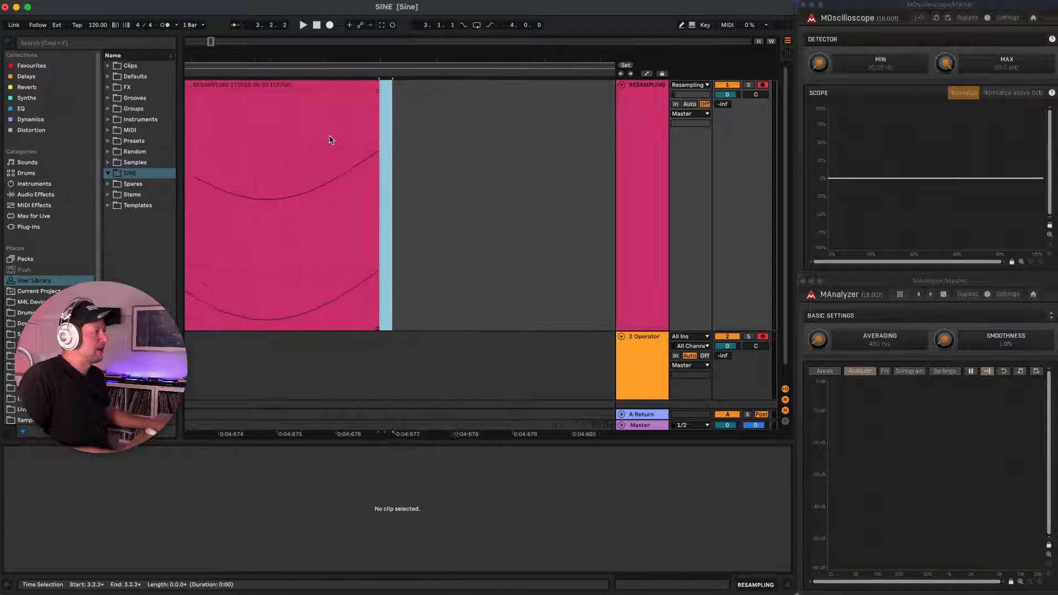
scroll(330, 140, "down", 4)
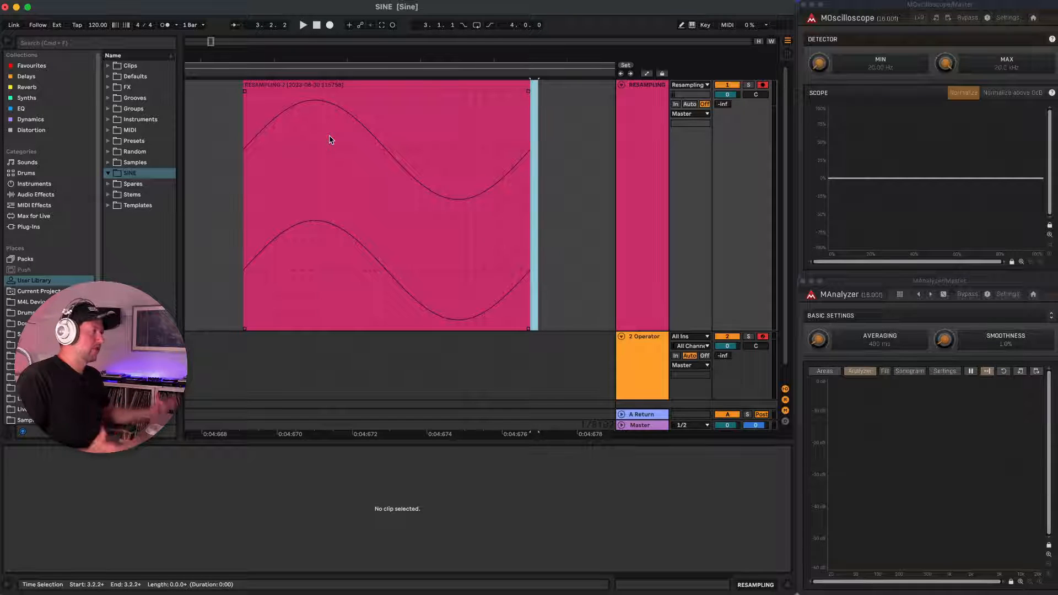
Replace the Operator on track 2 with a Sampler instrument.
left_click(53, 185)
left_click_drag(132, 185, 631, 342)
Rename the single-cycle clip "Sine Wave C3" and consolidate it.
left_click(367, 84)
key("super+r")
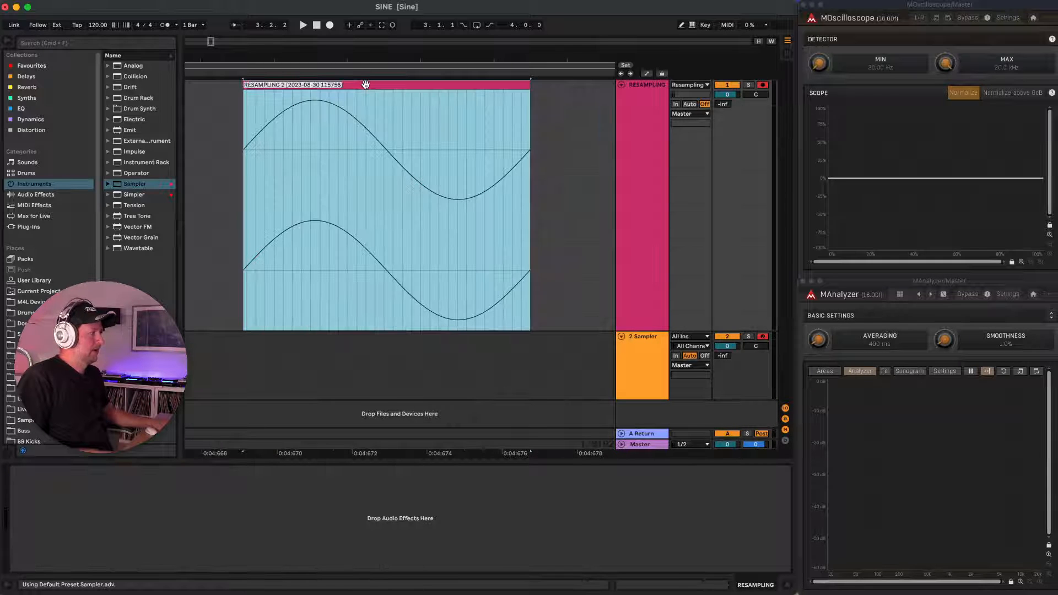
type("Sine Wave")
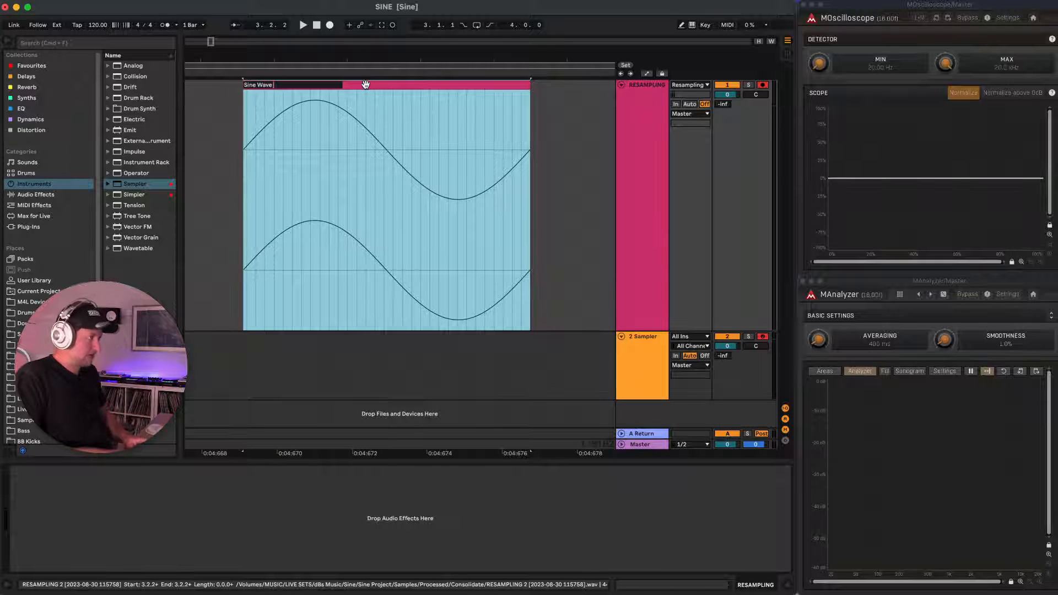
key("Return")
key("BackSpace")
type("C3")
key("Return")
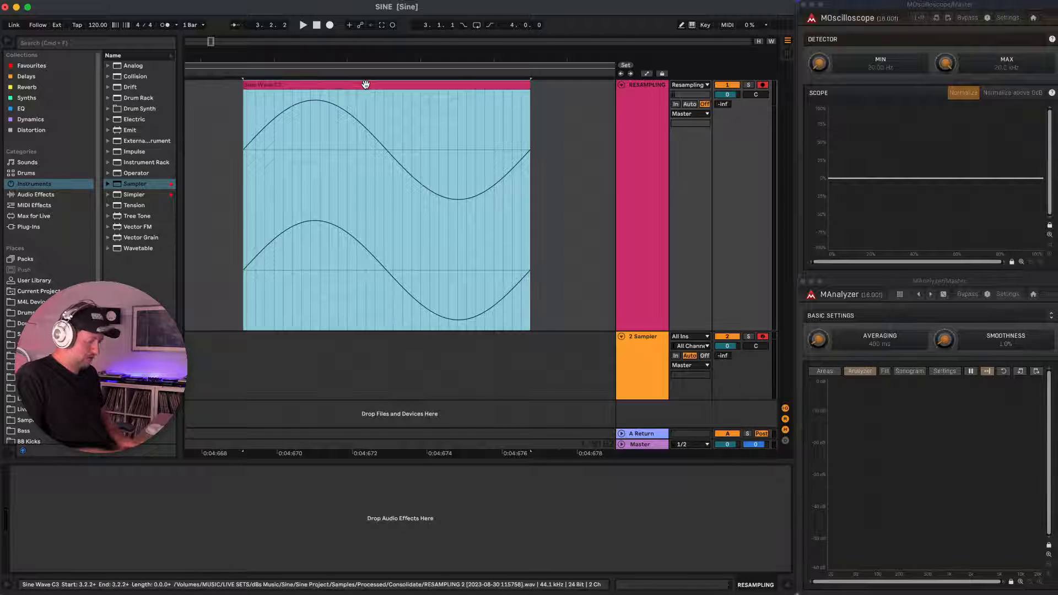
key("super+j")
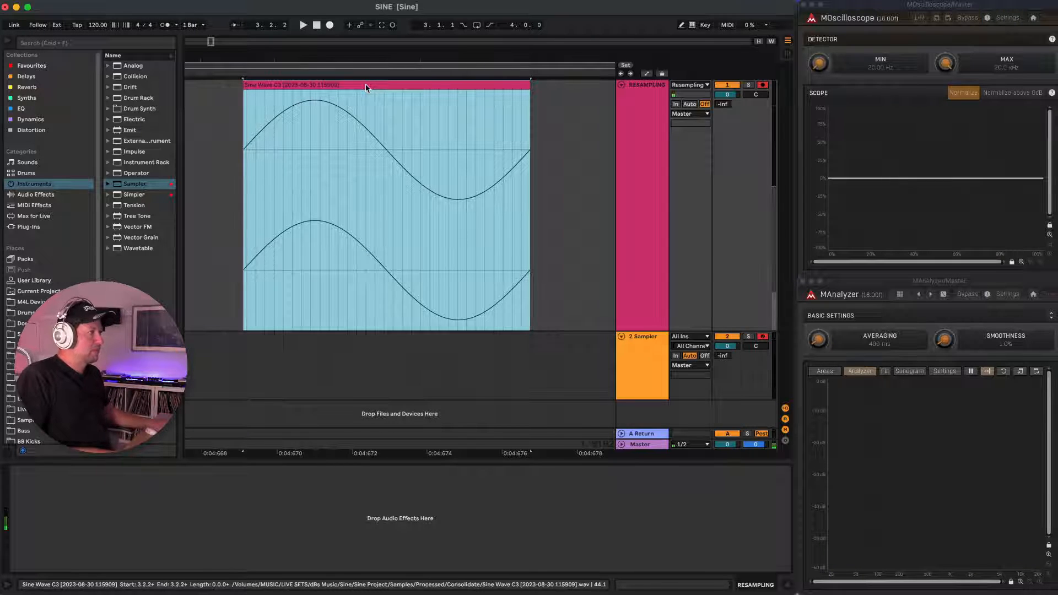
Save the Sine Wave C3 clip in the User Library's SINE folder, inside a new subfolder named "Waveforms".
left_click(264, 117)
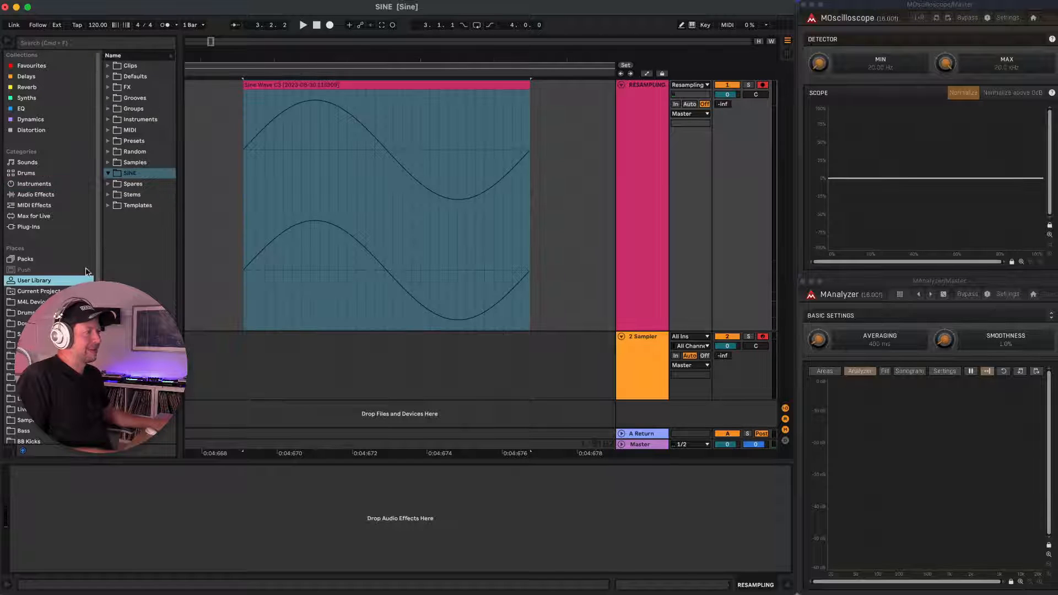
left_click(286, 85)
left_click_drag(288, 83, 136, 175)
right_click(135, 173)
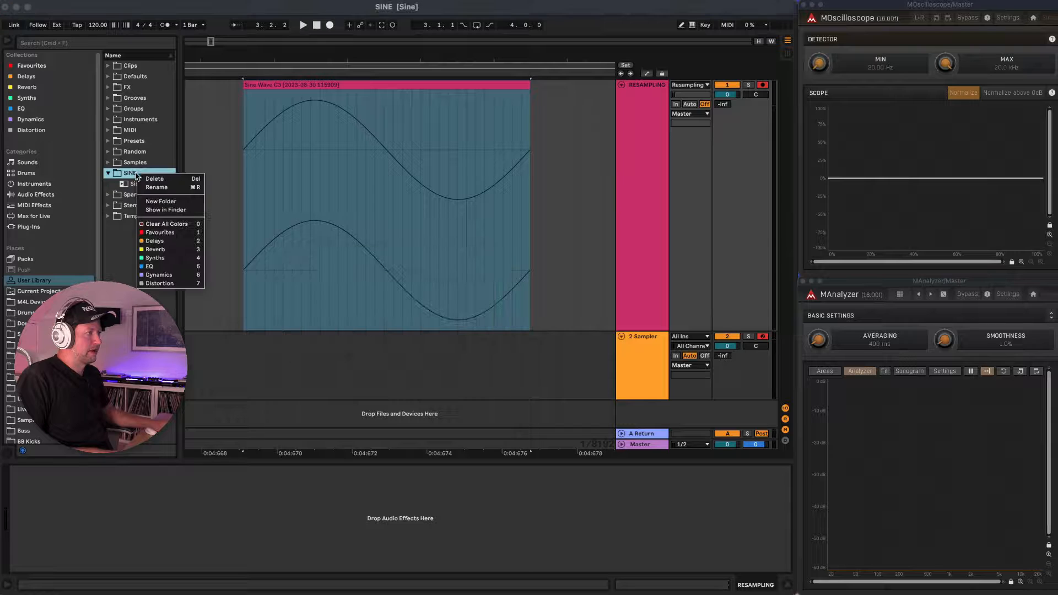
left_click(175, 202)
type("Waveforms")
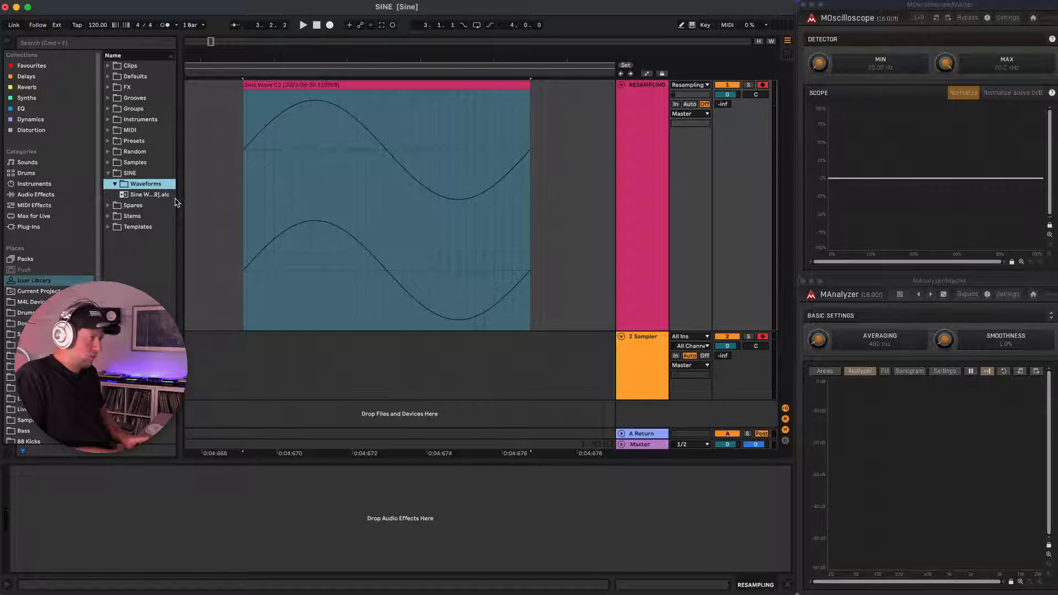
left_click_drag(146, 195, 144, 187)
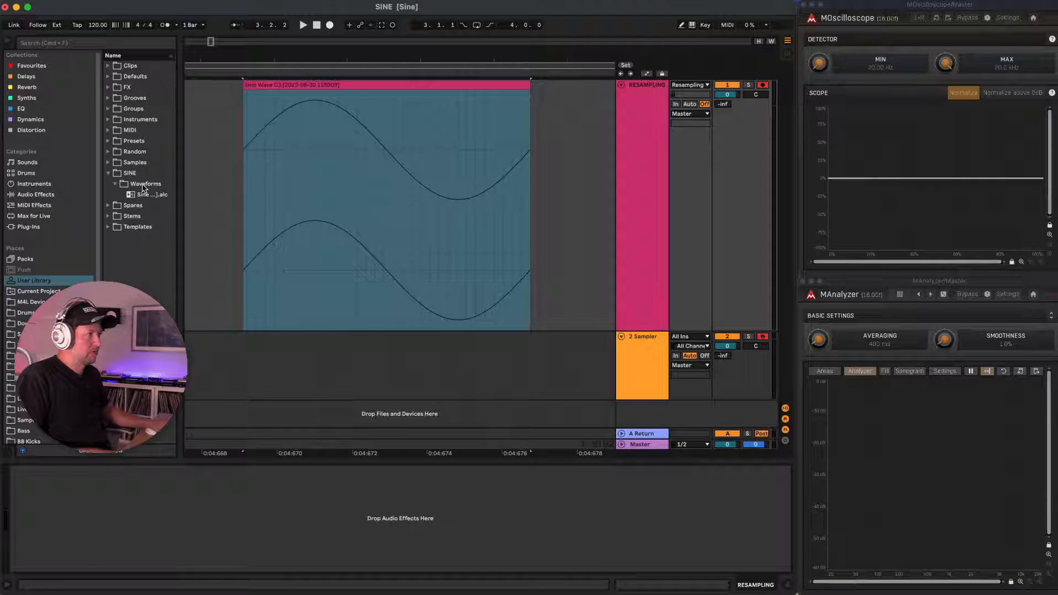
Load the Sine Wave C3 clip into the Sampler and loop its sustain forward with a loop detune of -1 ct.
left_click(629, 346)
left_click_drag(316, 84, 210, 499)
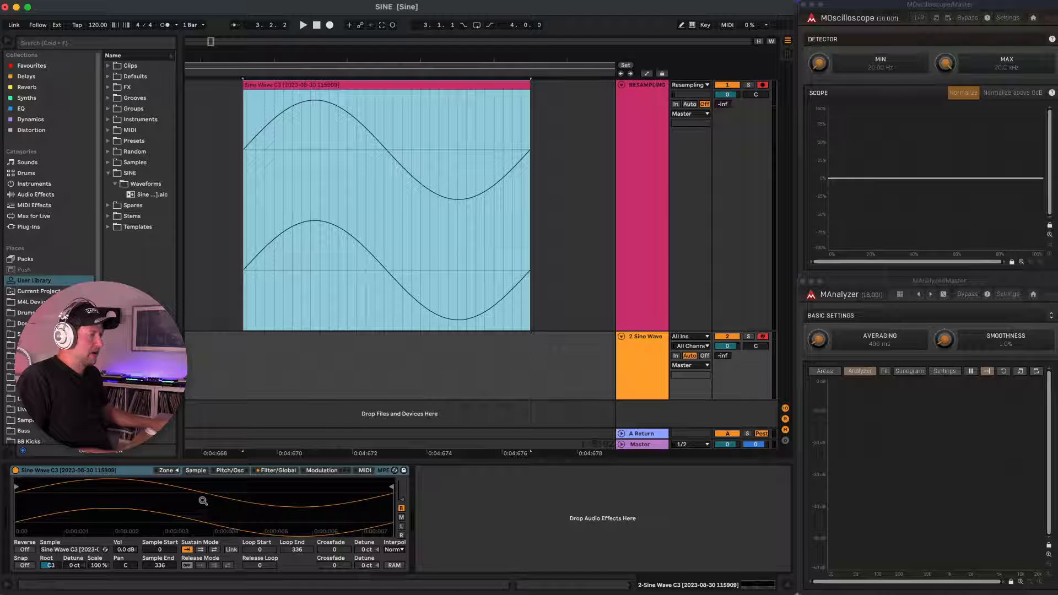
left_click(200, 550)
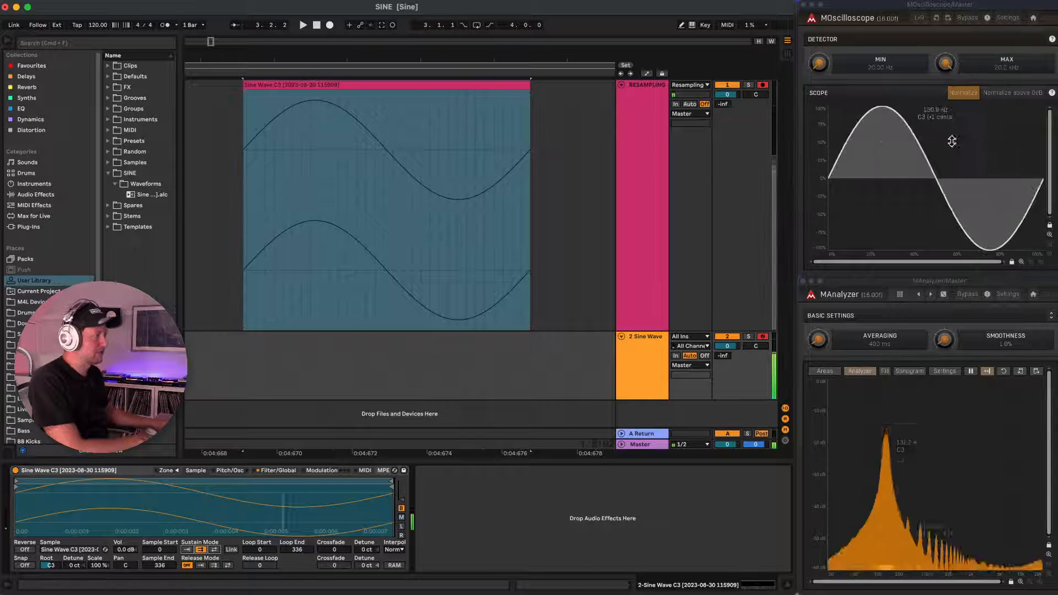
left_click_drag(366, 549, 366, 552)
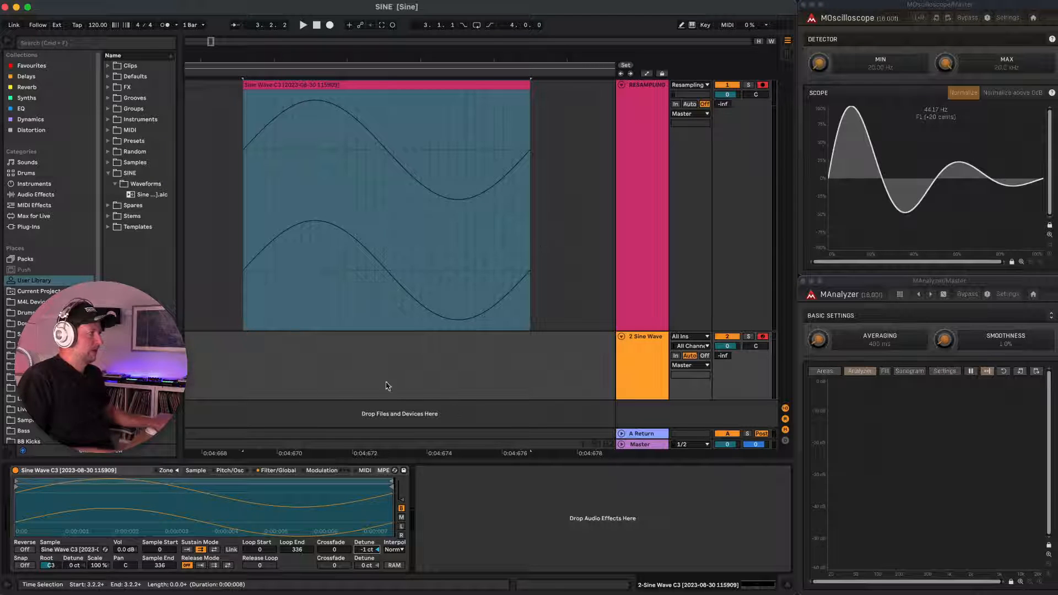
Rename the Sampler device "Sine Wave C3", removing the date and time suffix.
left_click(99, 472)
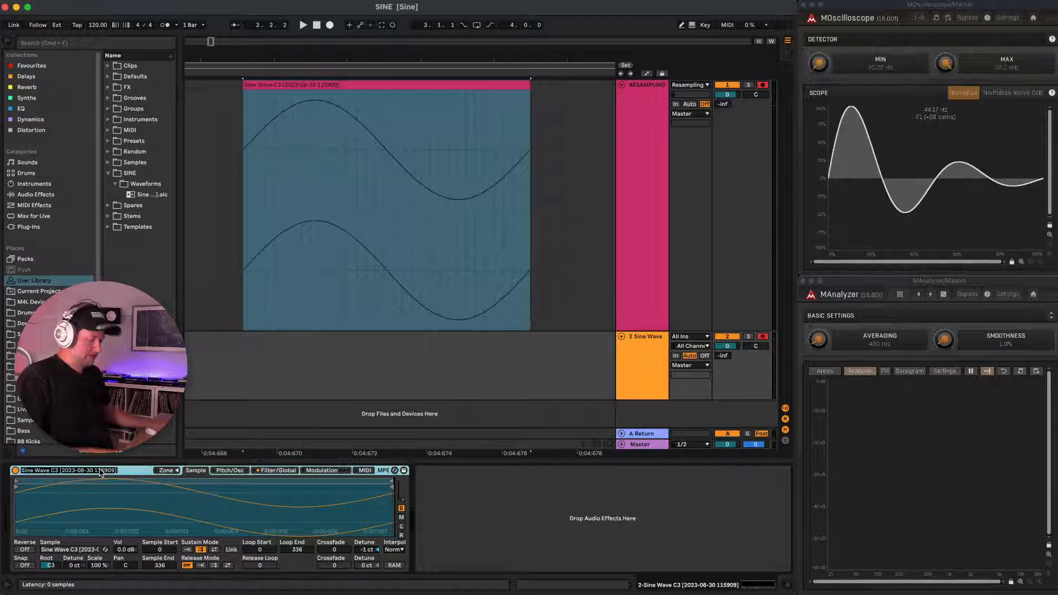
key("Right")
key("alt+shift+Left")
key("alt+shift+Left")
key("BackSpace")
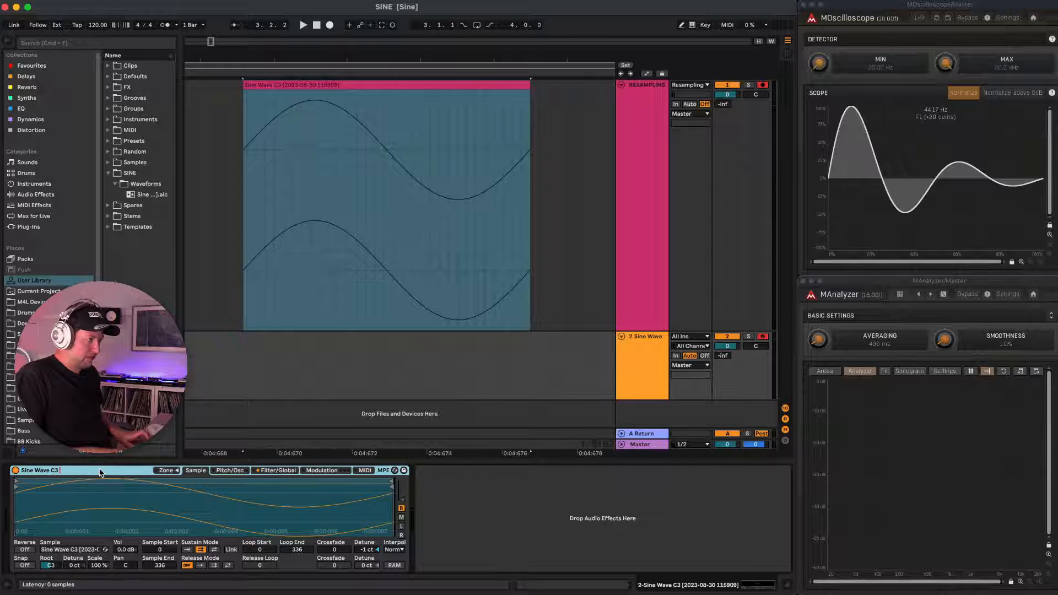
key("Return")
Save the Sampler preset in the User Library's SINE folder, inside a new subfolder named "Samplers".
left_click_drag(99, 473, 139, 175)
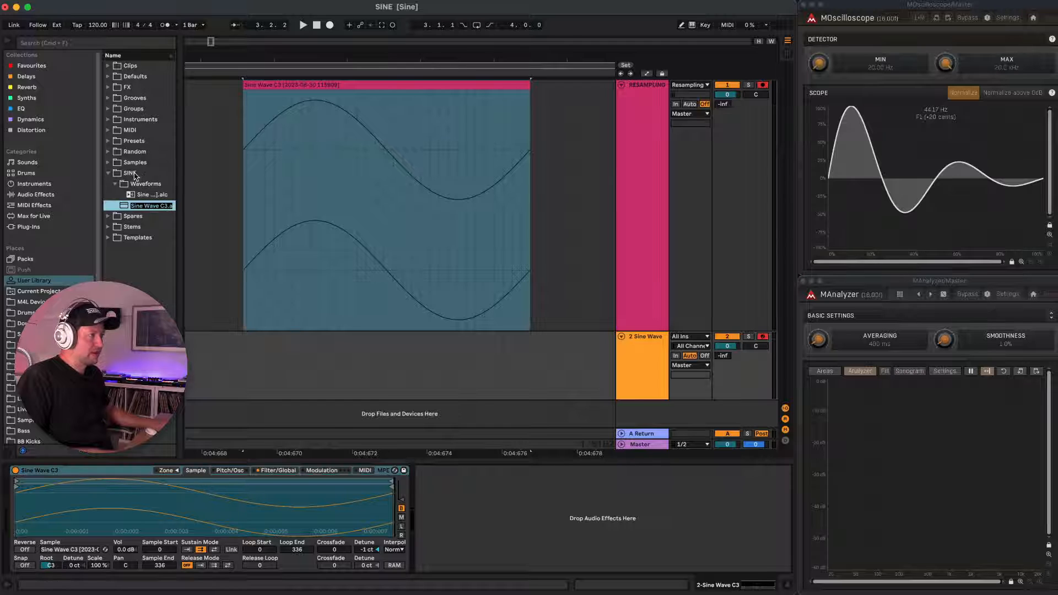
right_click(135, 176)
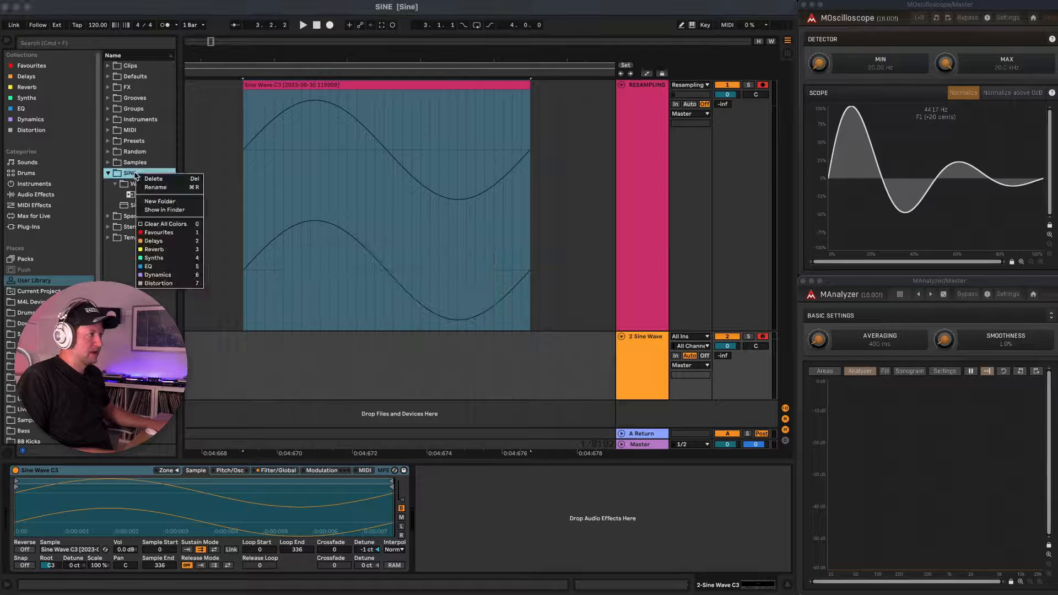
left_click(163, 203)
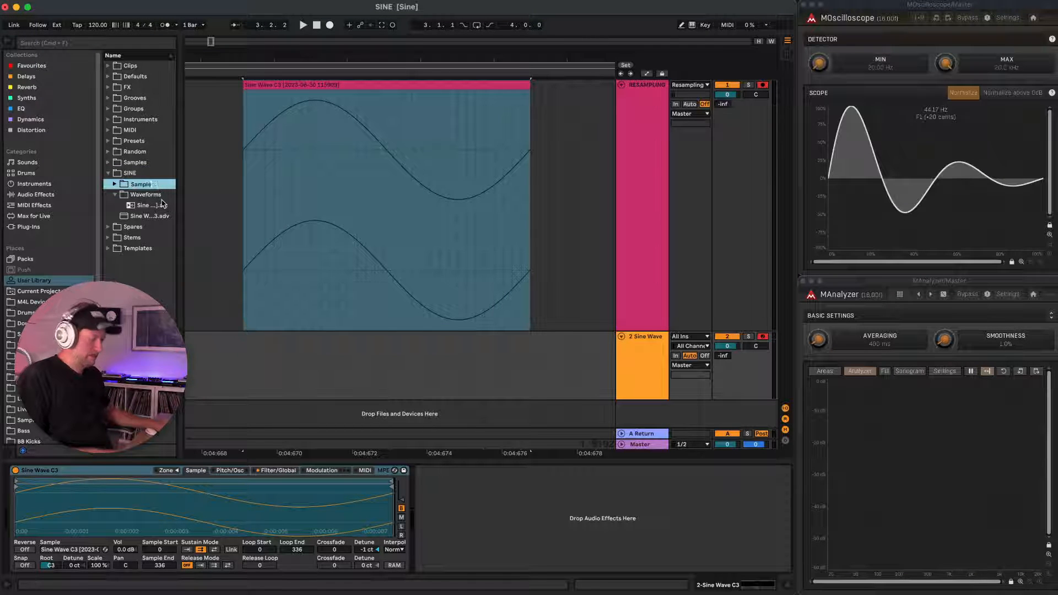
left_click_drag(148, 215, 142, 186)
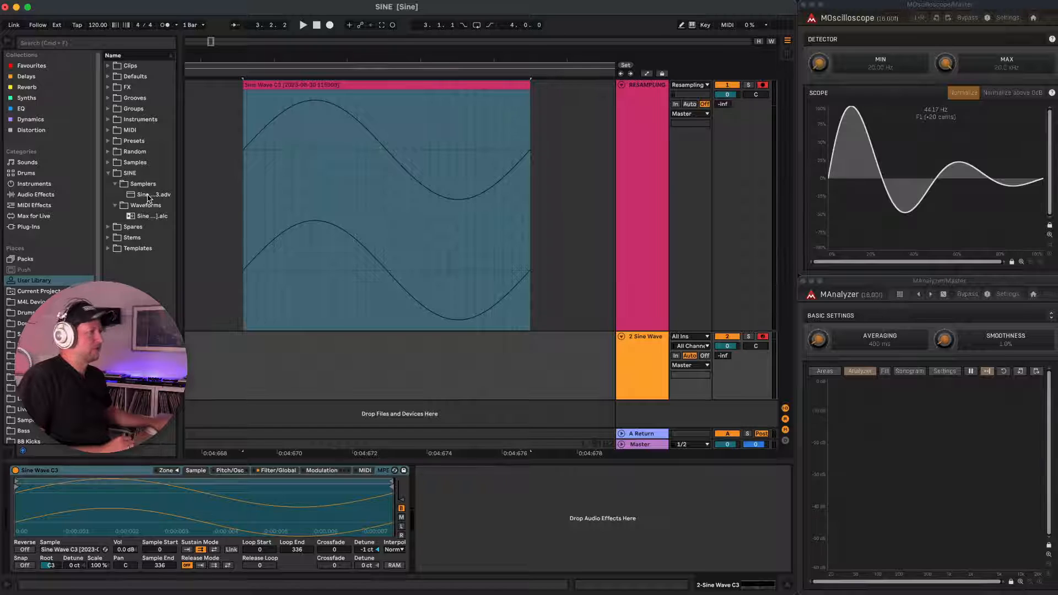
Add a Saturator after the Sampler and set its drive to 36.0 dB.
left_click(37, 196)
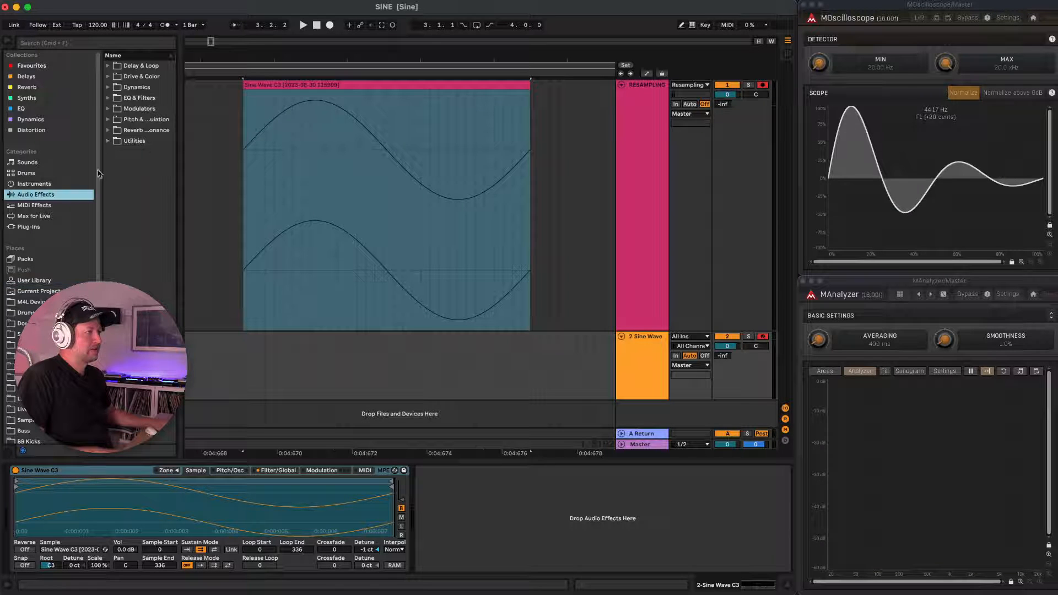
left_click(108, 77)
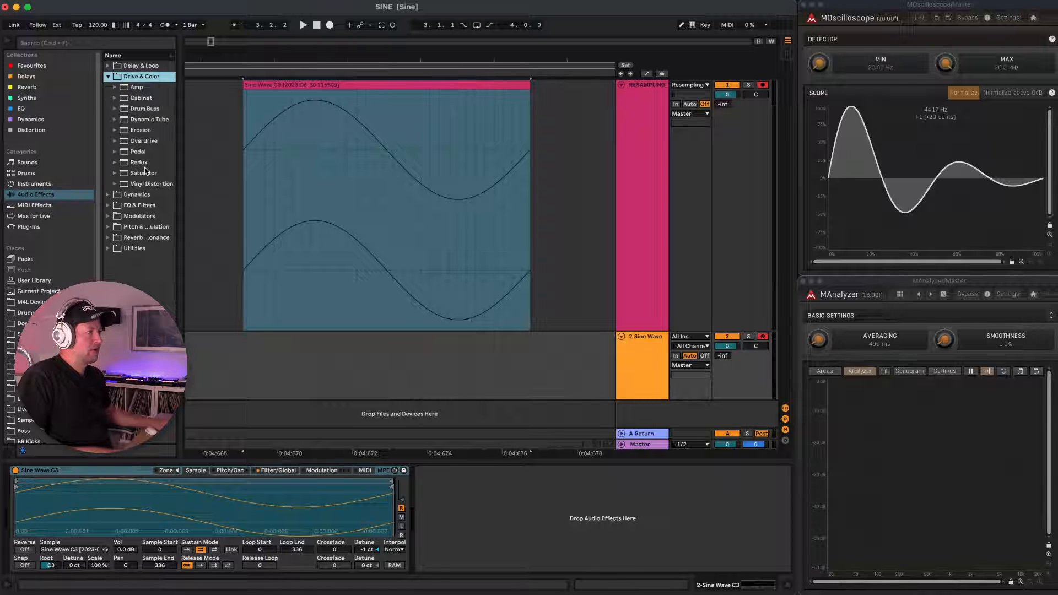
left_click(138, 174)
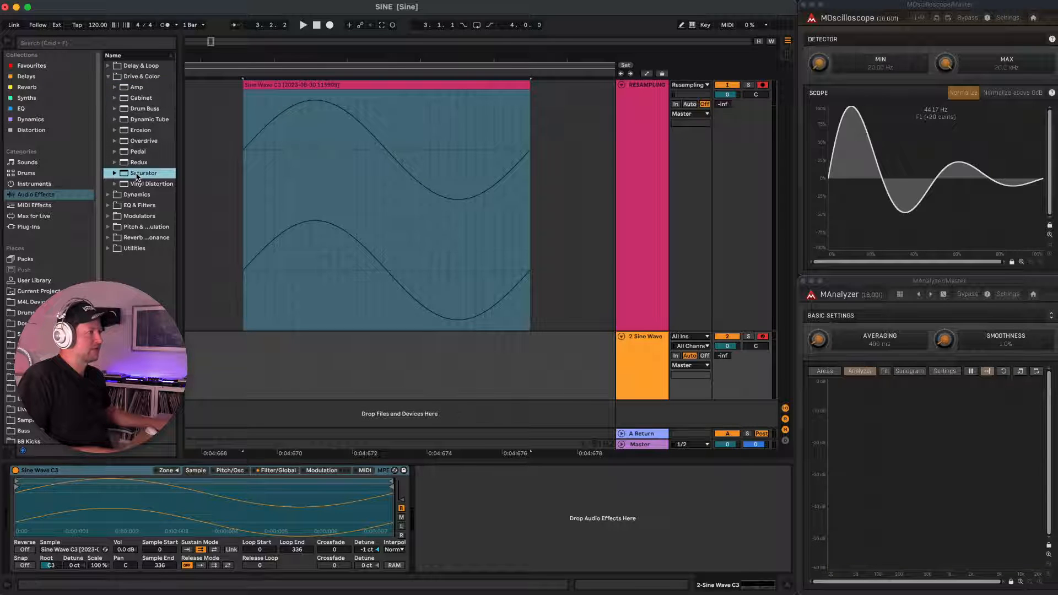
left_click_drag(478, 374, 432, 474)
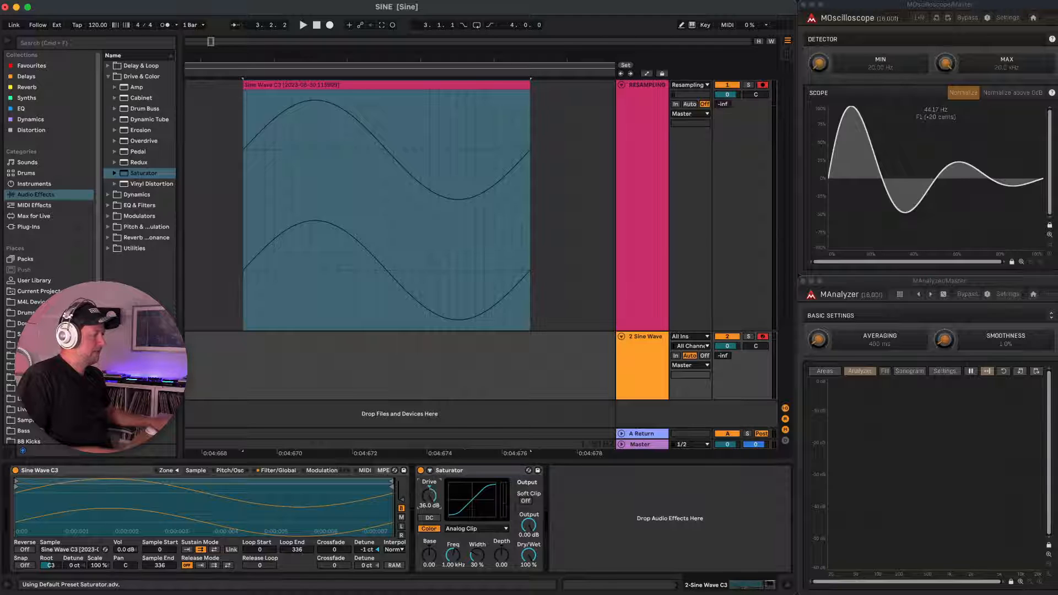
Set the Saturator's curve type to Hard Curve and turn off its Color option.
left_click(474, 529)
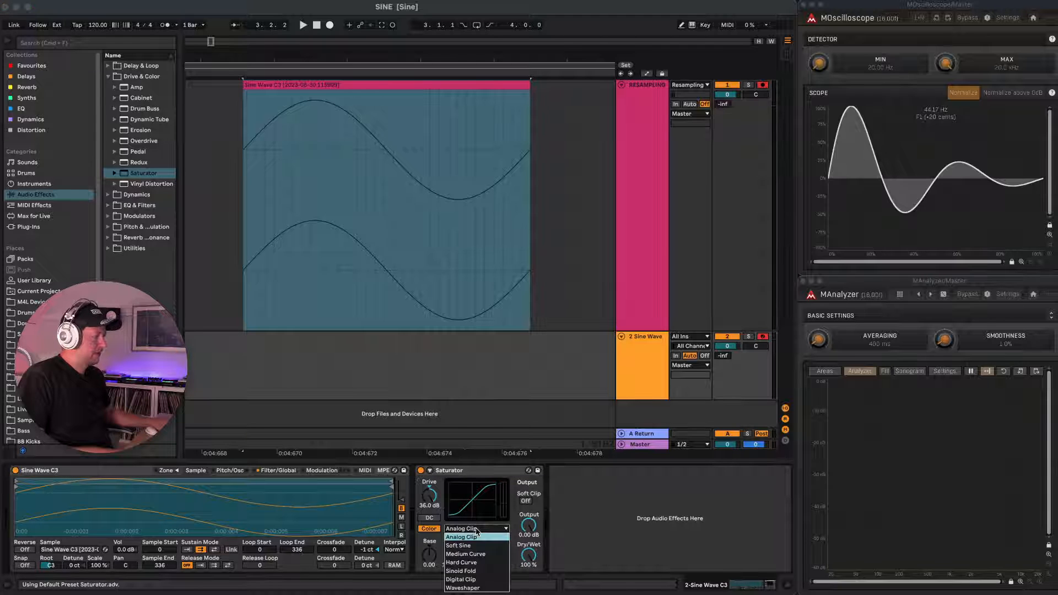
left_click(469, 562)
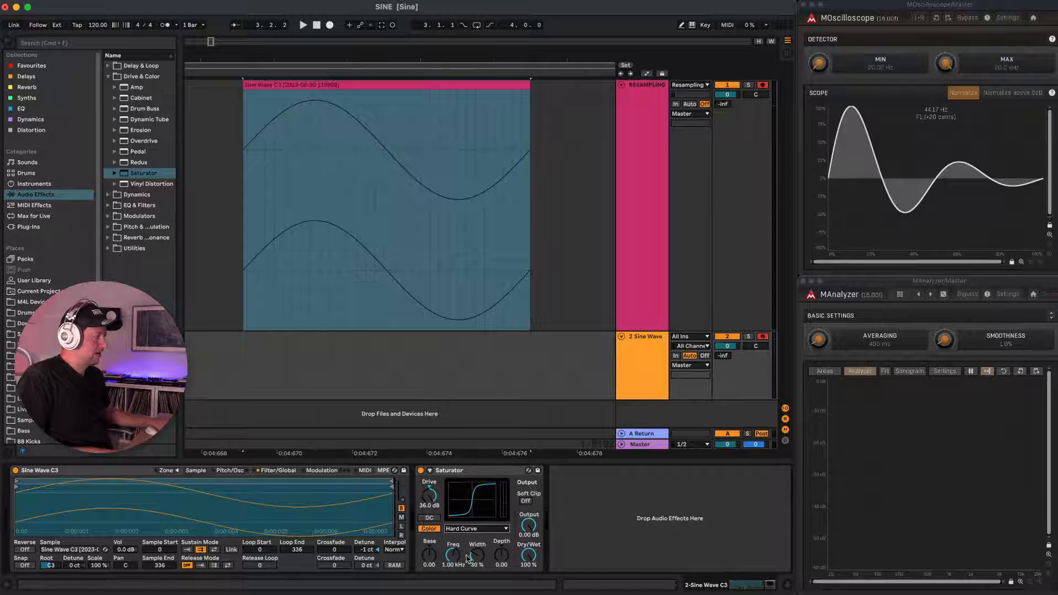
left_click(431, 529)
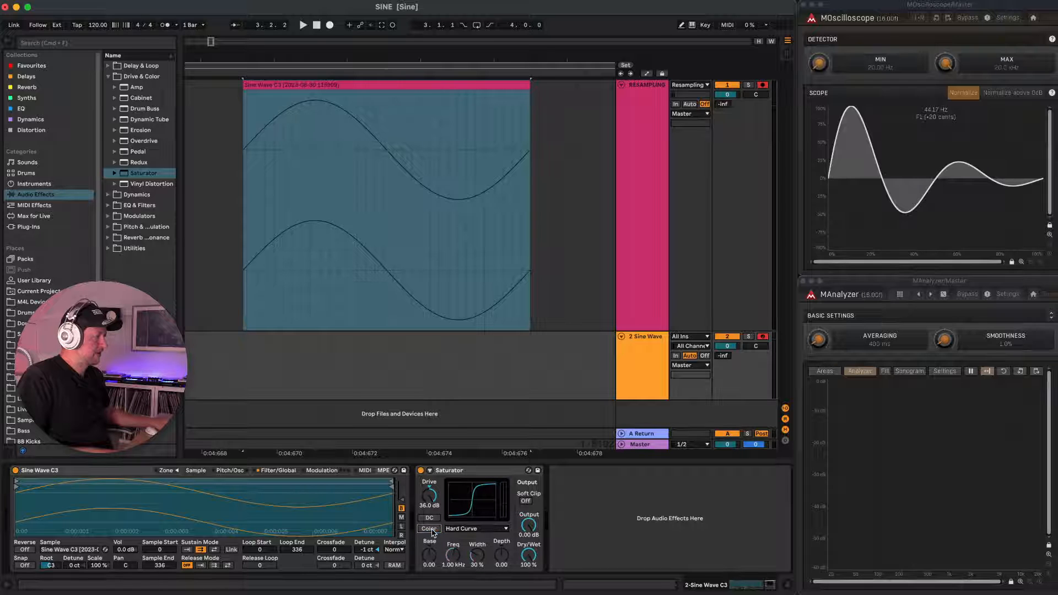
Lower the Master track volume to -37.6 dB.
left_click_drag(740, 443, 740, 463)
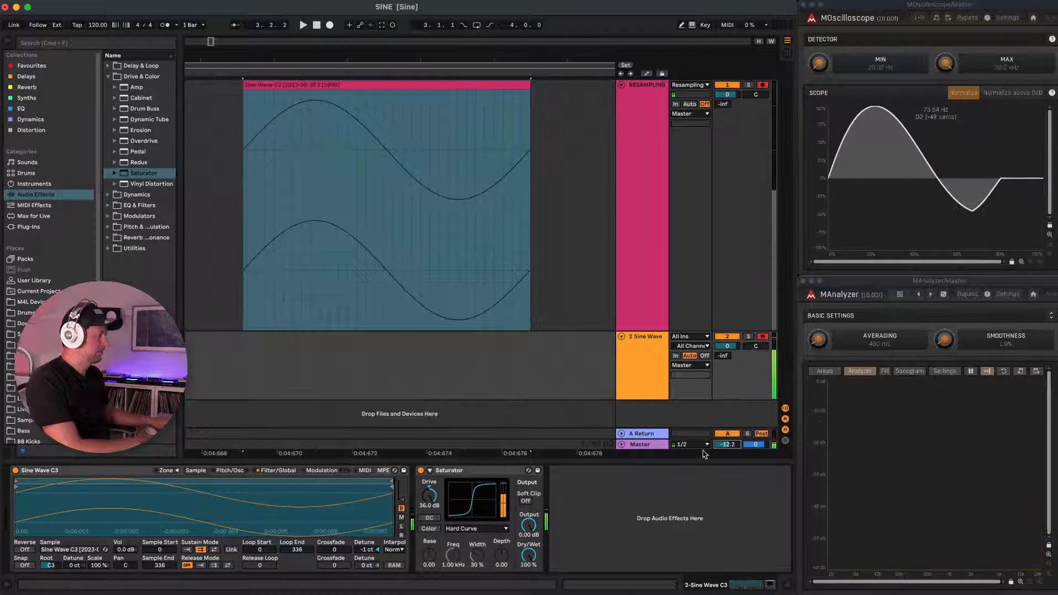
mouse_move(725, 448)
left_mouse_down()
mouse_move(725, 471)
mouse_move(723, 460)
left_mouse_up()
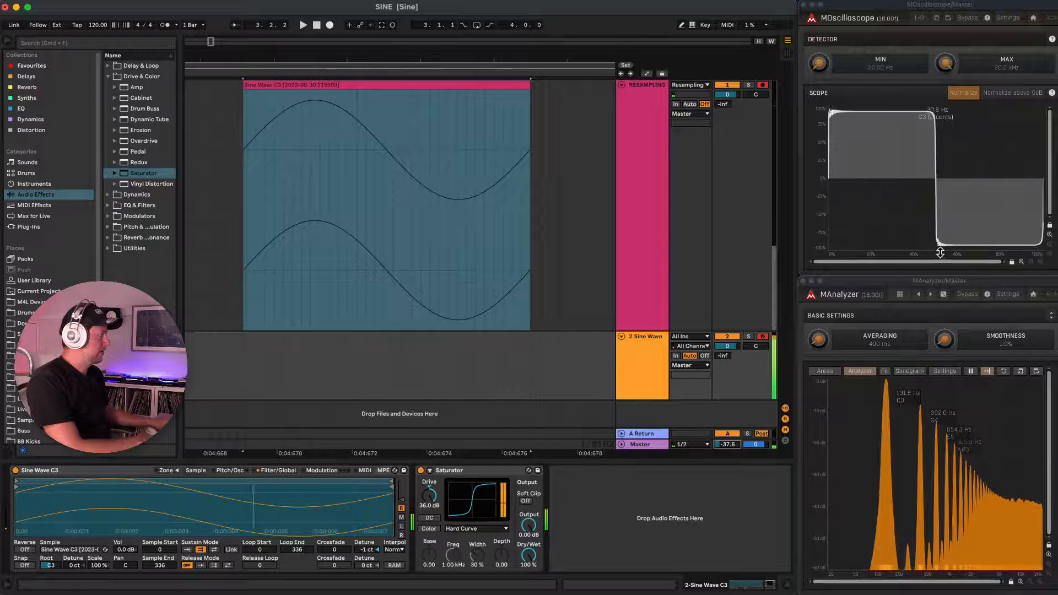
Change the Saturator's curve type to Digital Clip and turn on Soft Clip.
left_click(472, 529)
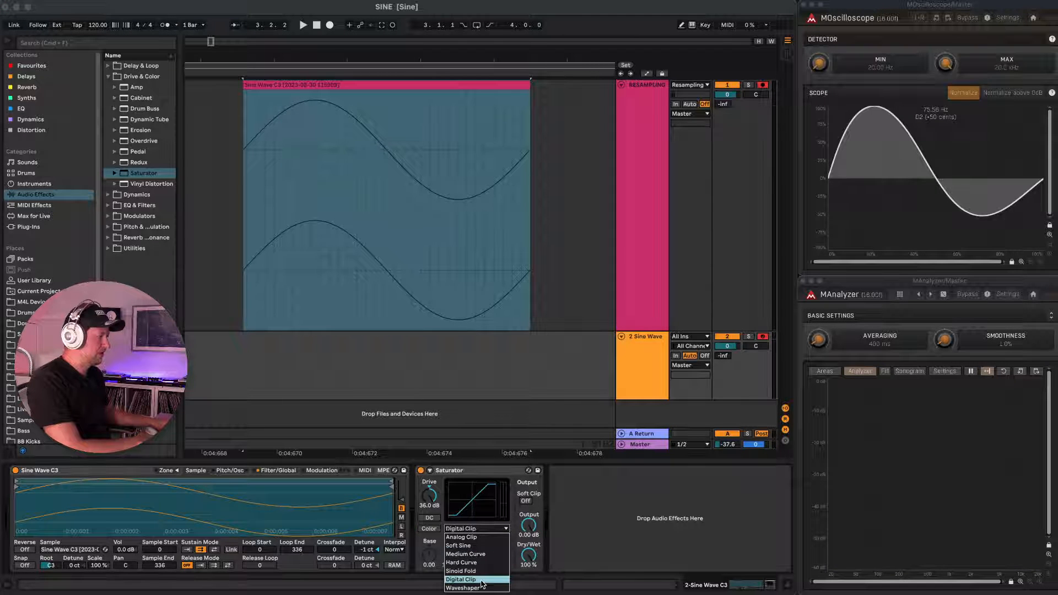
left_click(461, 580)
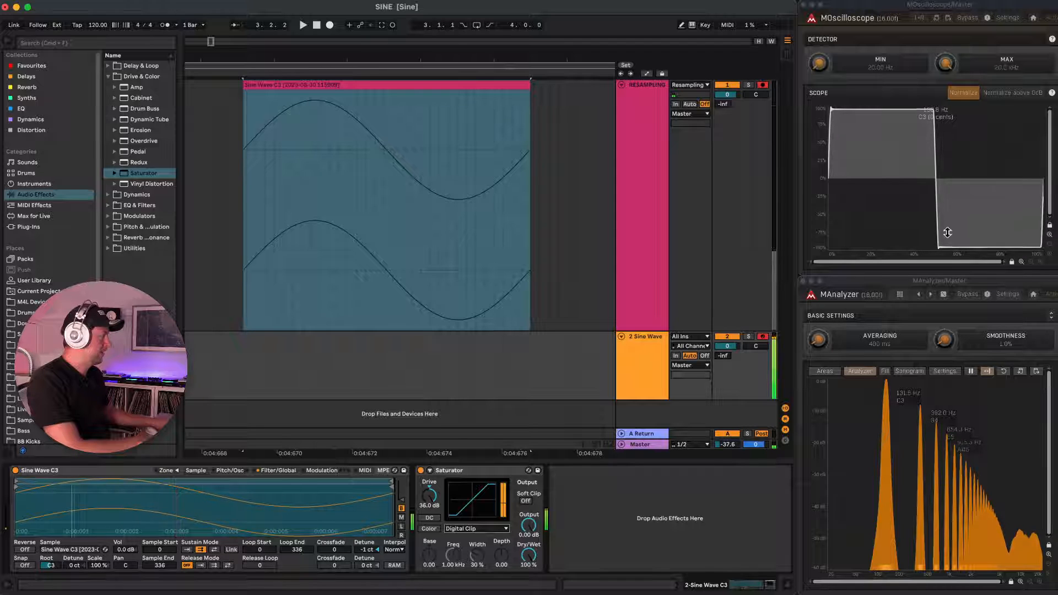
left_click(526, 502)
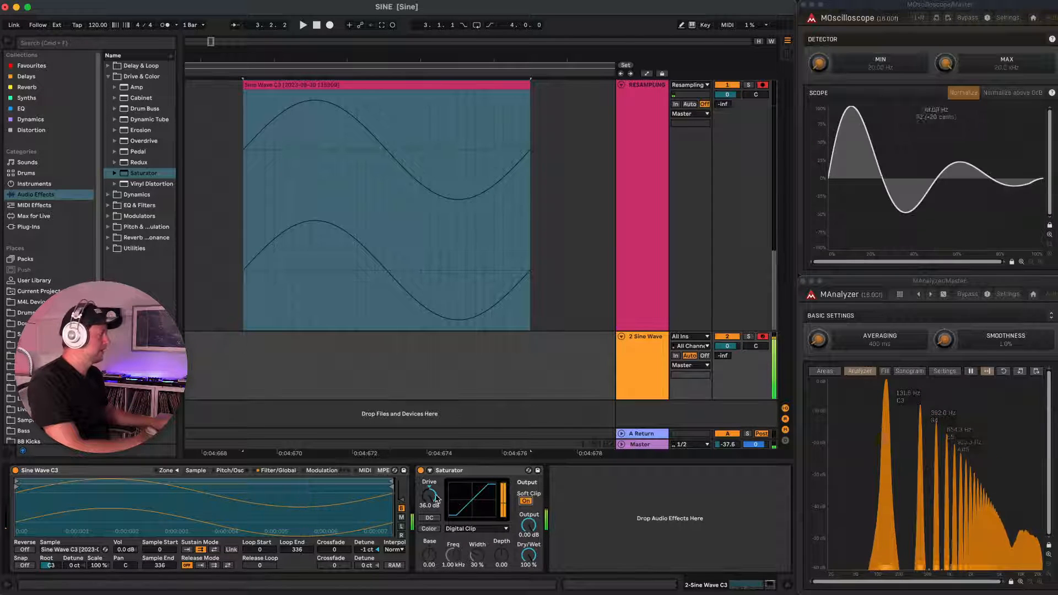
Try the Saturator's Analog Clip and Waveshaper curve types and switch back to Digital Clip.
left_click(474, 529)
left_click(474, 536)
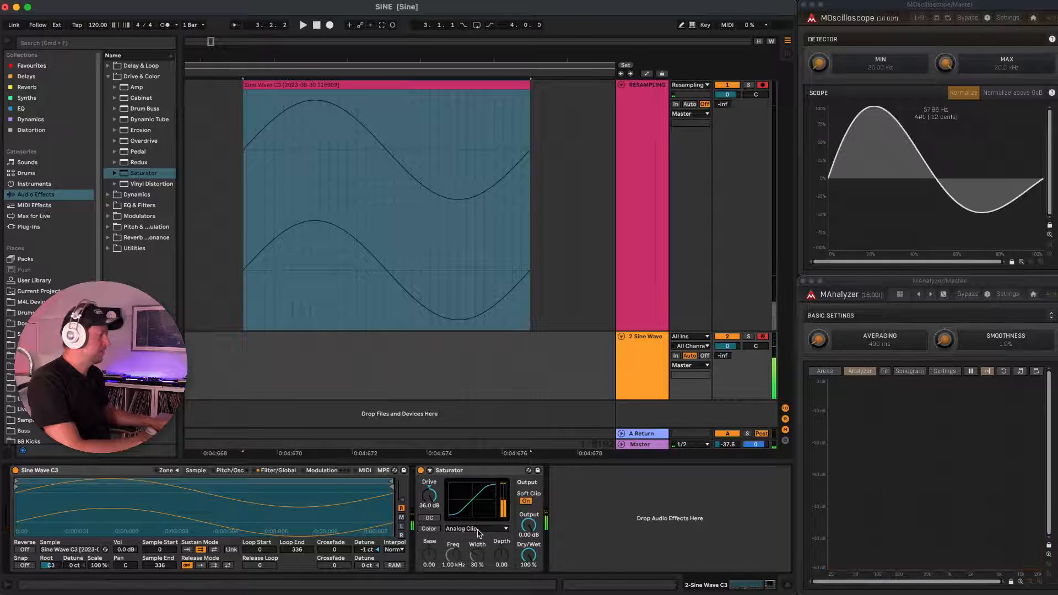
left_click(477, 529)
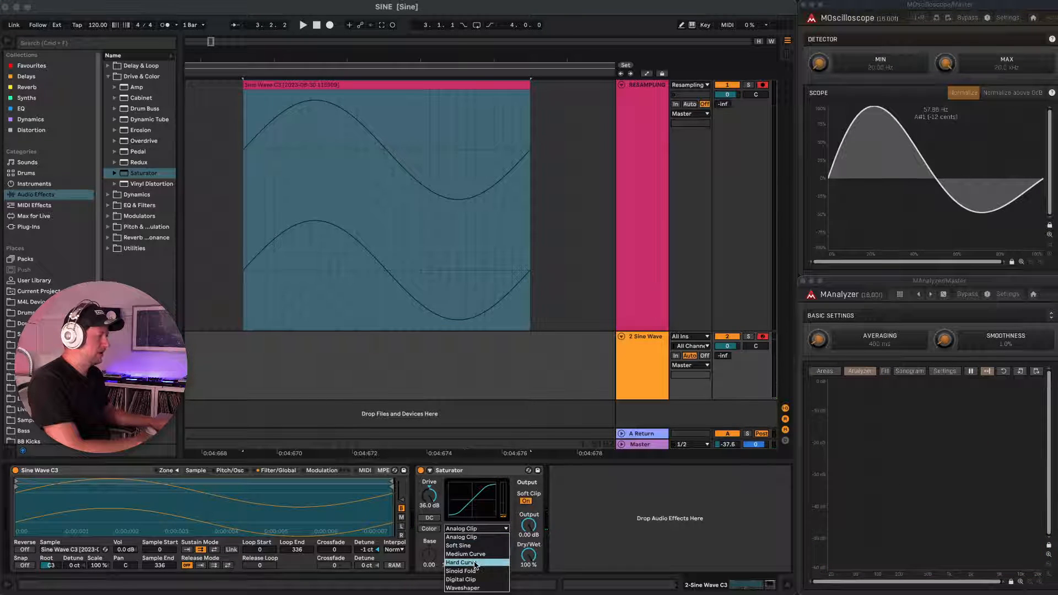
left_click(477, 588)
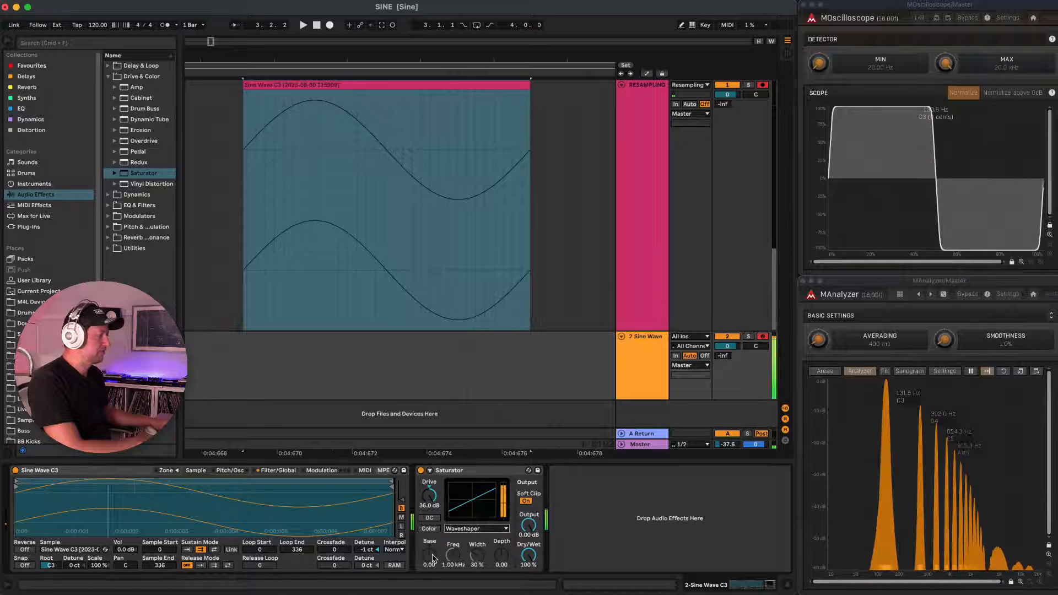
left_click(462, 530)
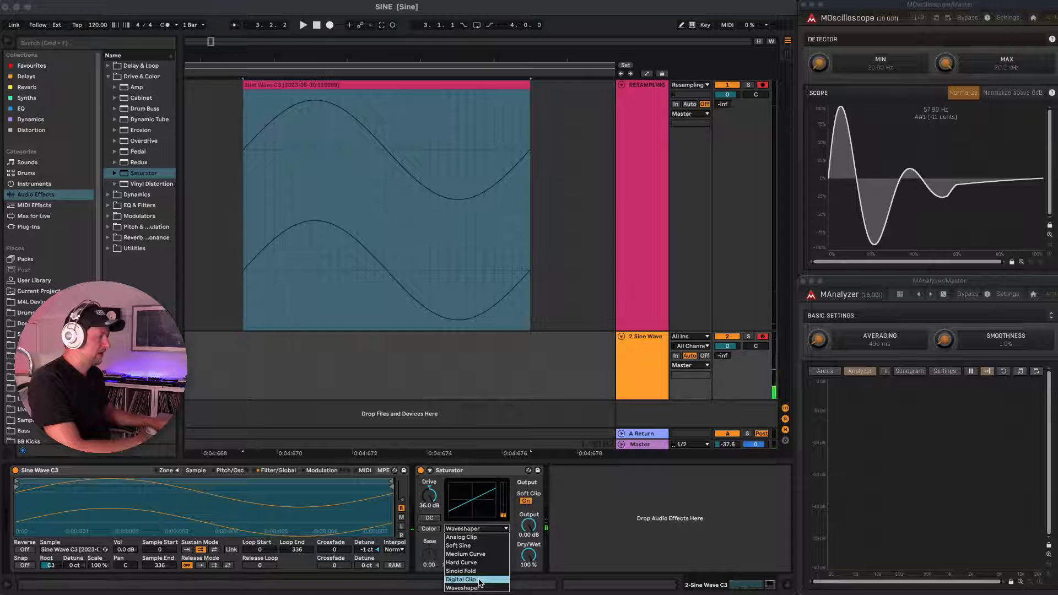
left_click(479, 582)
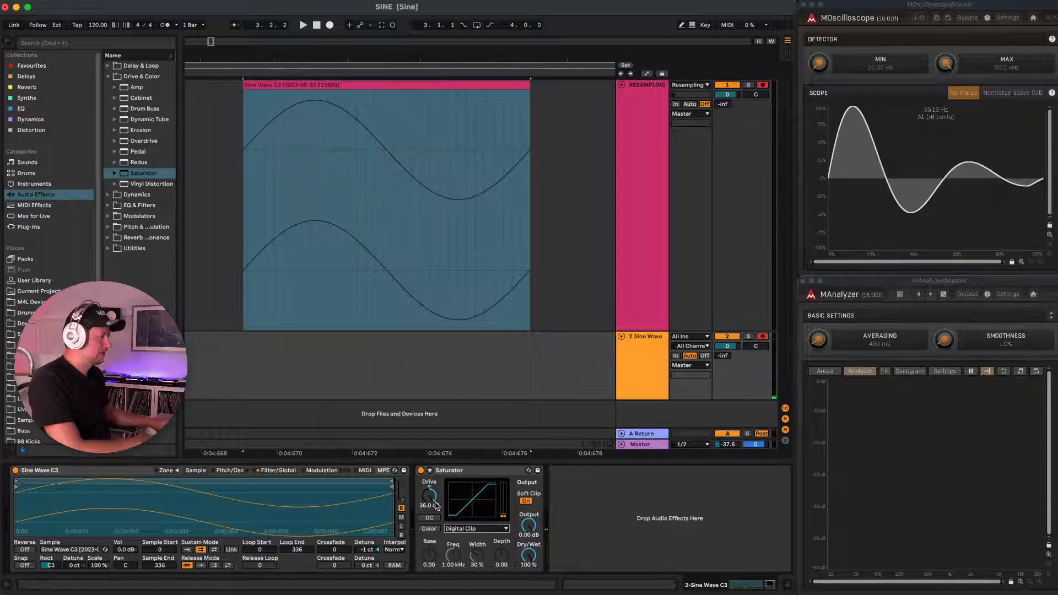
Record the saturated sine note onto the RESAMPLING track, starting just after the existing sine wave clip.
left_click(441, 300)
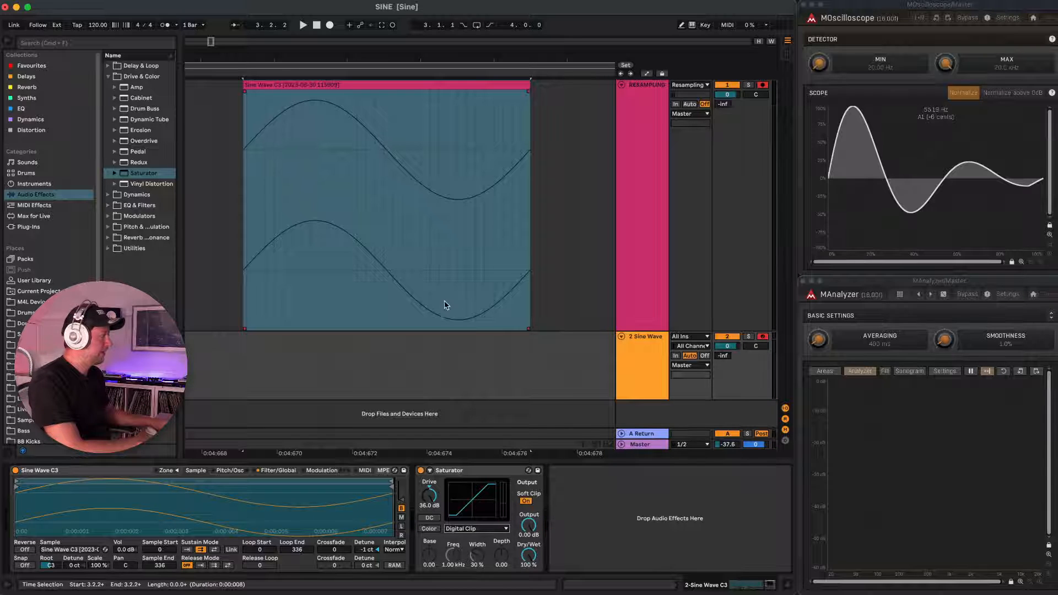
left_click(577, 120)
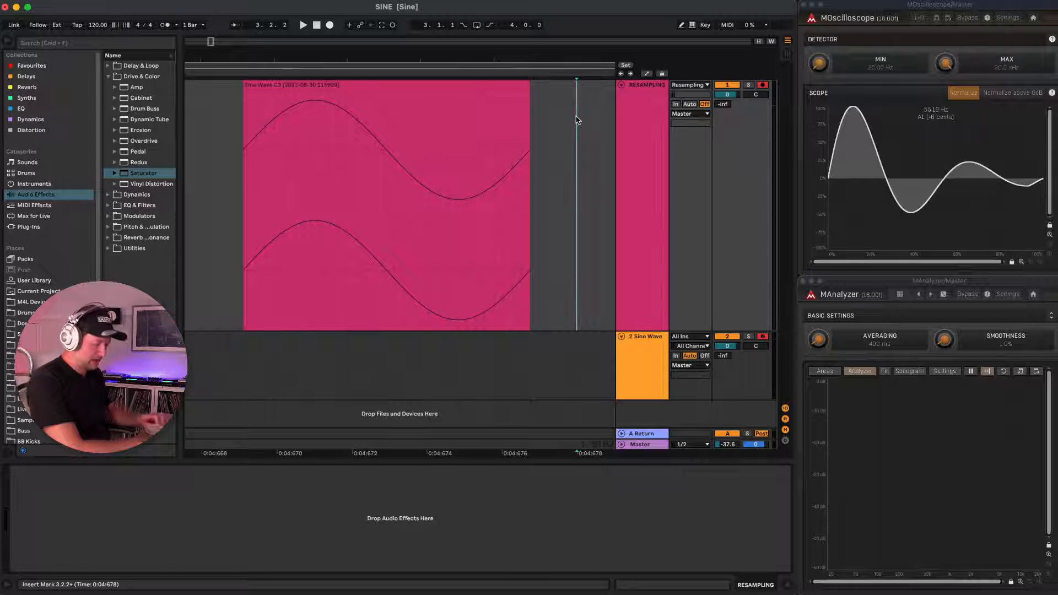
key("F9")
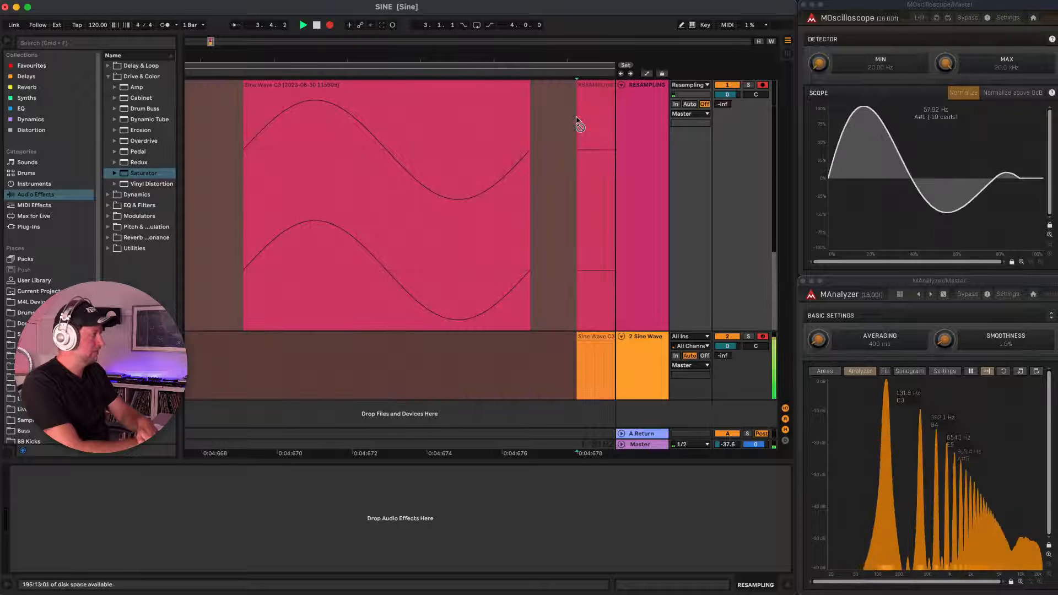
Consolidate a section of about 20 ms from the sustained part of the new RESAMPLING recording.
scroll(571, 121, "right", 10)
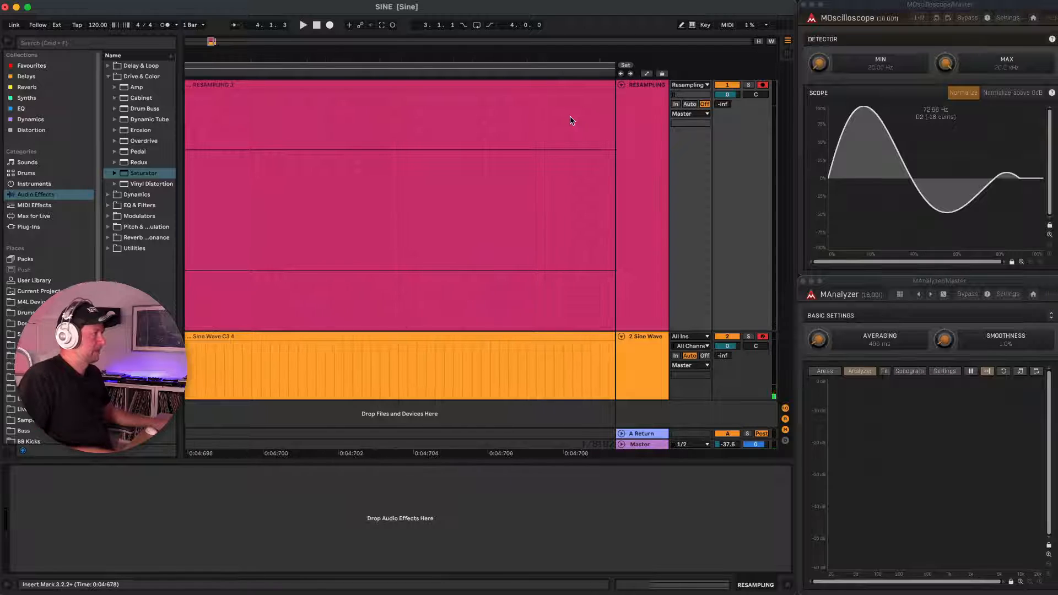
scroll(570, 120, "left", 5)
scroll(570, 121, "down", 5)
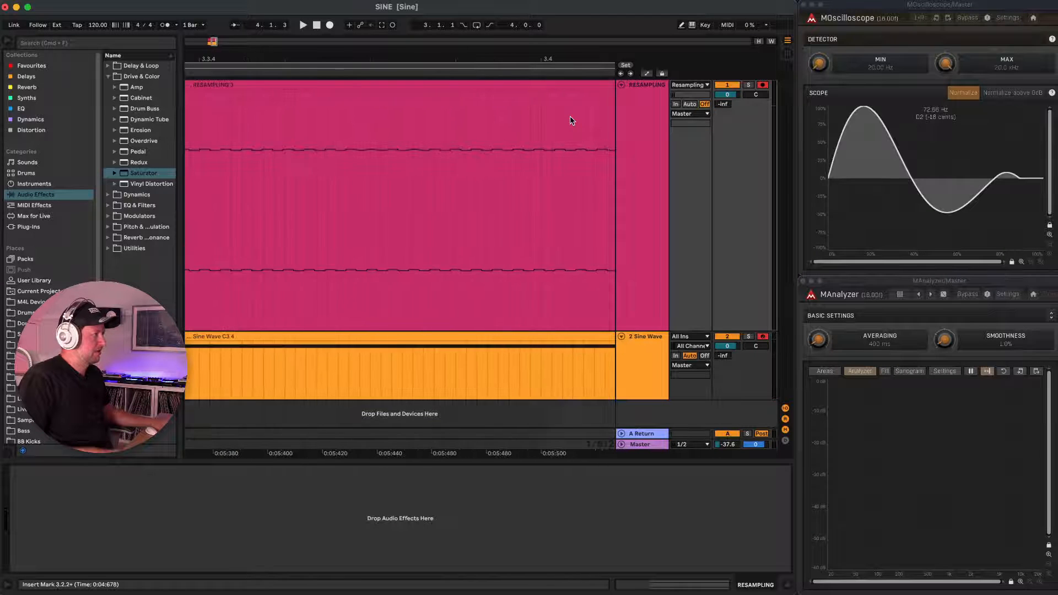
left_click_drag(307, 161, 355, 166)
key("super+j")
Delete the leftover recording on both sides of the consolidated clip and the recorded MIDI clip on the Sine Wave track.
left_click(374, 85)
key("Delete")
left_click(291, 83)
key("Delete")
left_click(372, 337)
key("Delete")
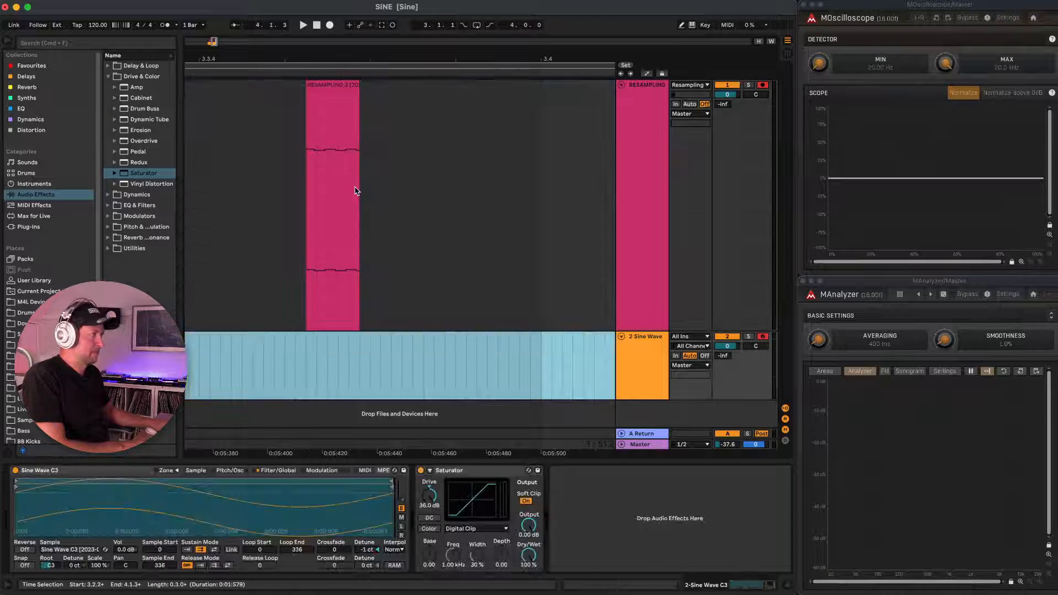
Raise the consolidated clip's gain to -2.31 dB.
left_click(340, 85)
double_click(337, 85)
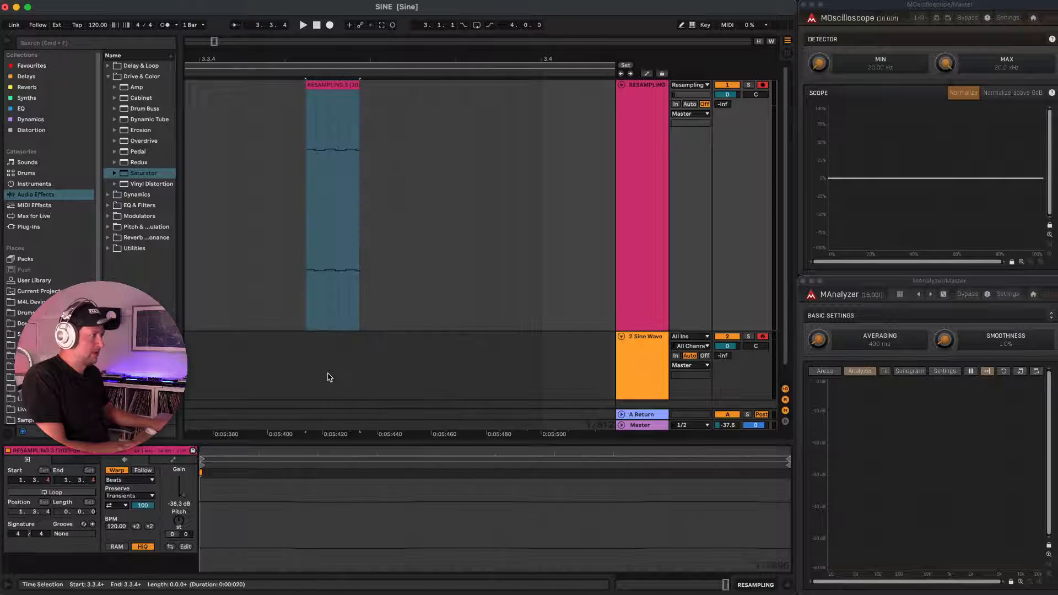
left_click_drag(182, 494, 185, 493)
Examine the edges and flat sections of the resampled square waveform up close.
scroll(353, 196, "up", 10)
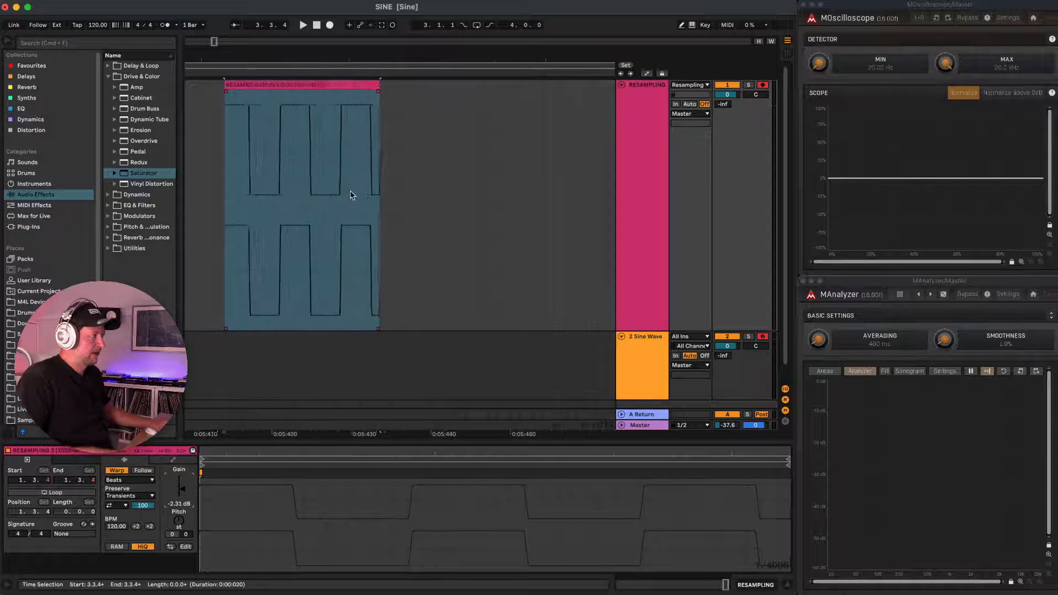
scroll(351, 195, "left", 5)
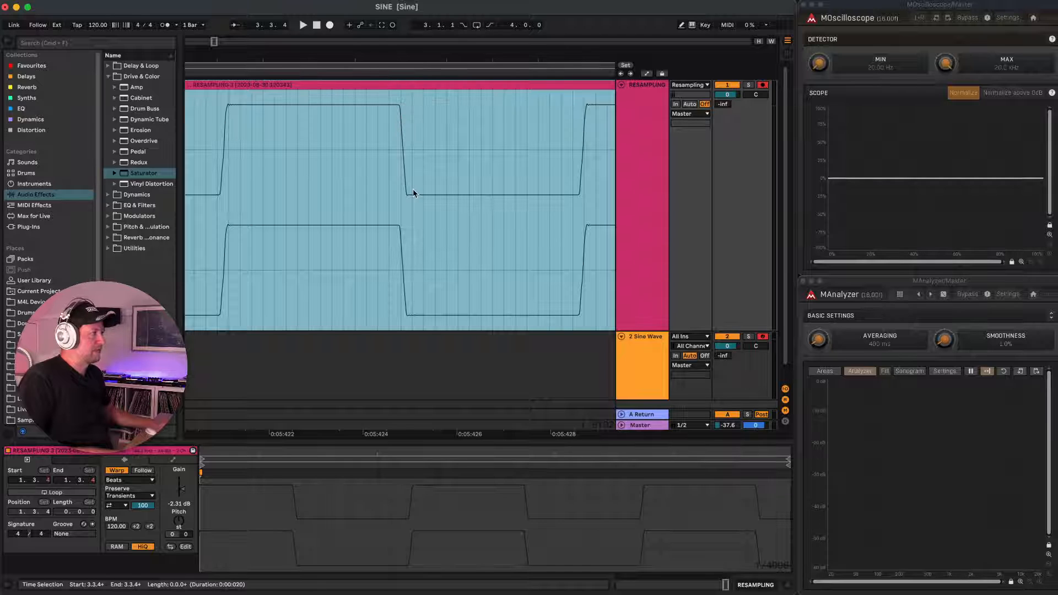
scroll(400, 153, "up", 2)
scroll(402, 143, "up", 3)
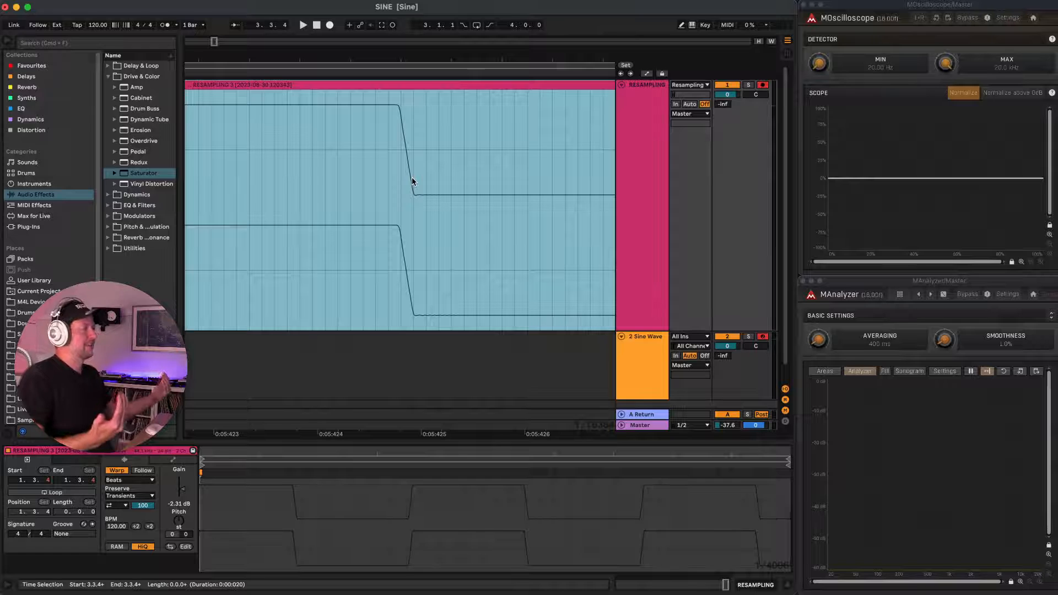
scroll(407, 152, "down", 2)
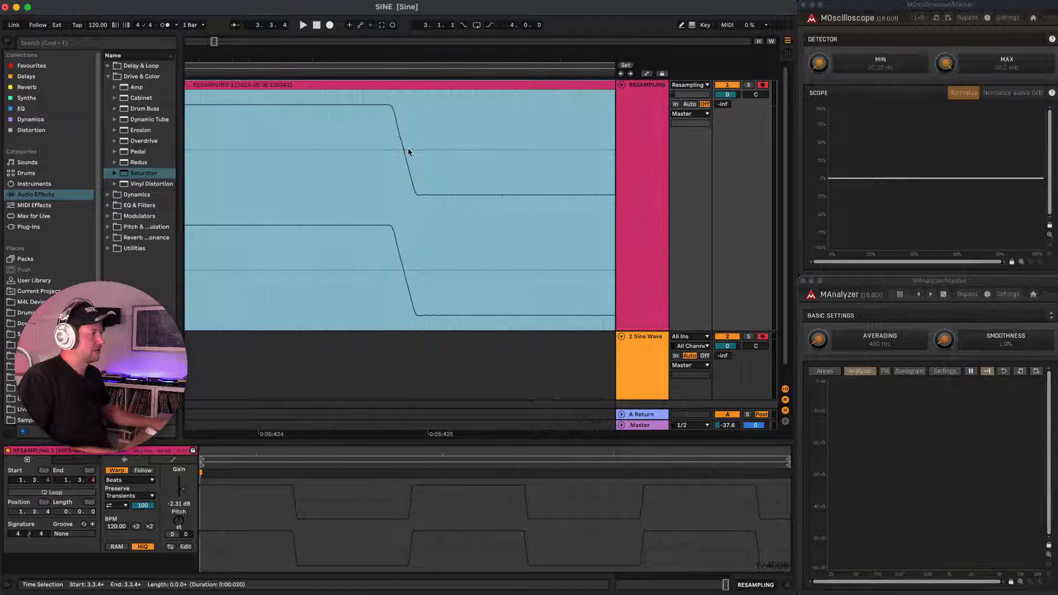
scroll(408, 151, "down", 3)
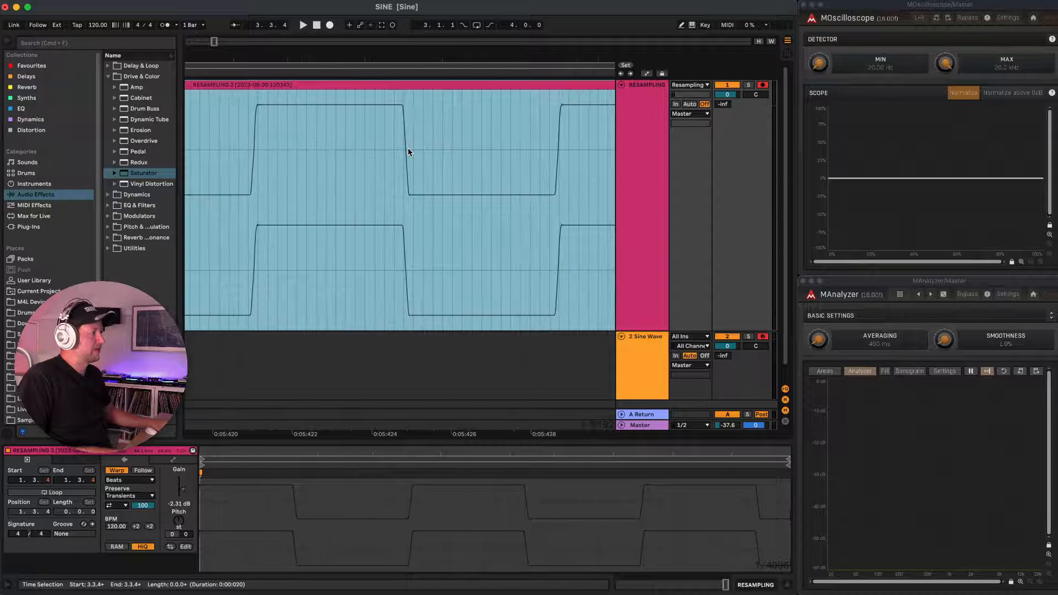
scroll(252, 118, "up", 8)
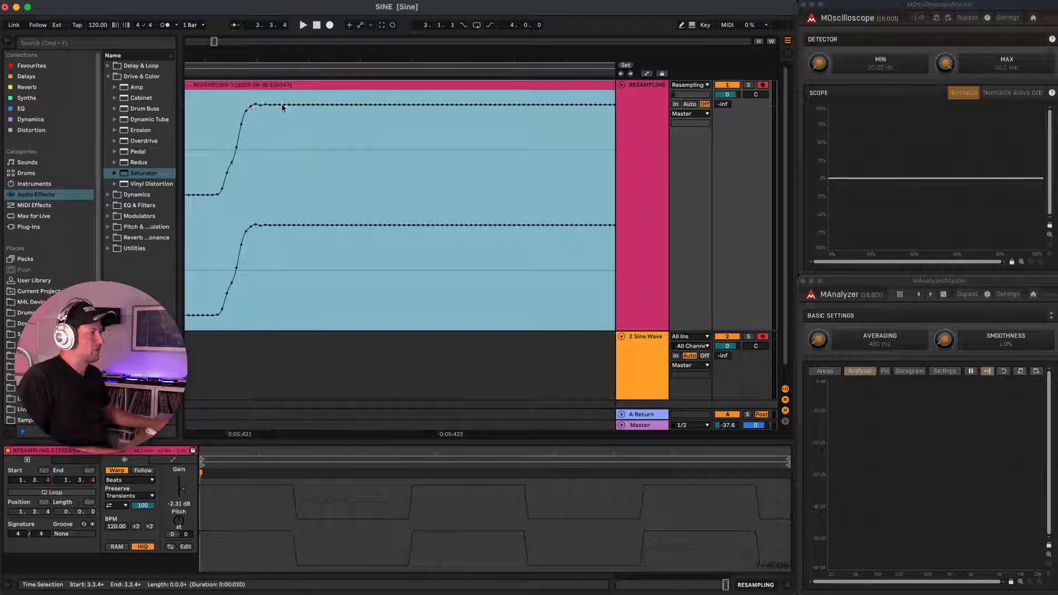
scroll(274, 107, "down", 10)
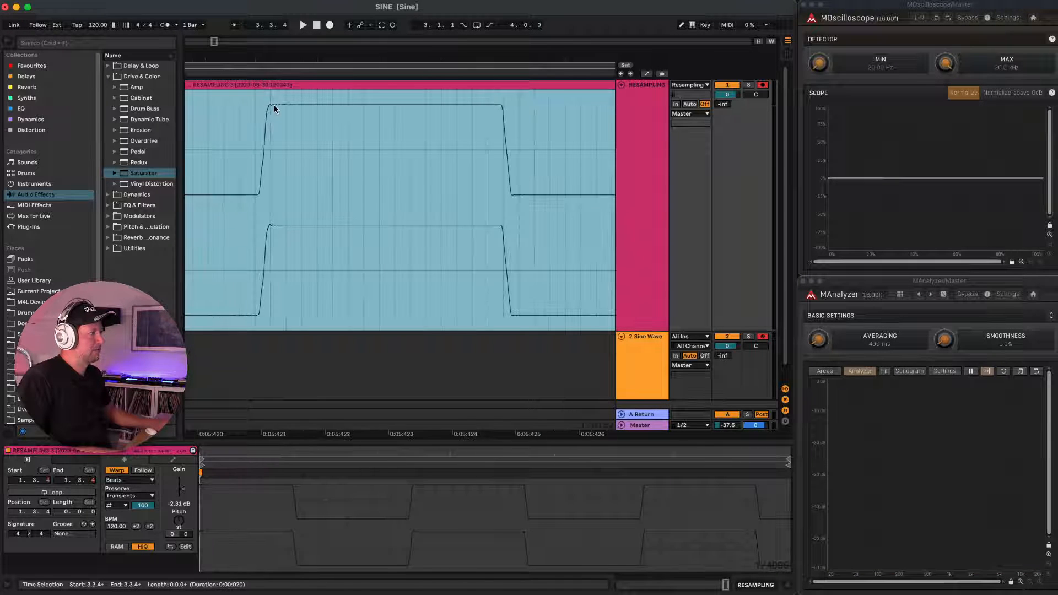
scroll(273, 104, "down", 1)
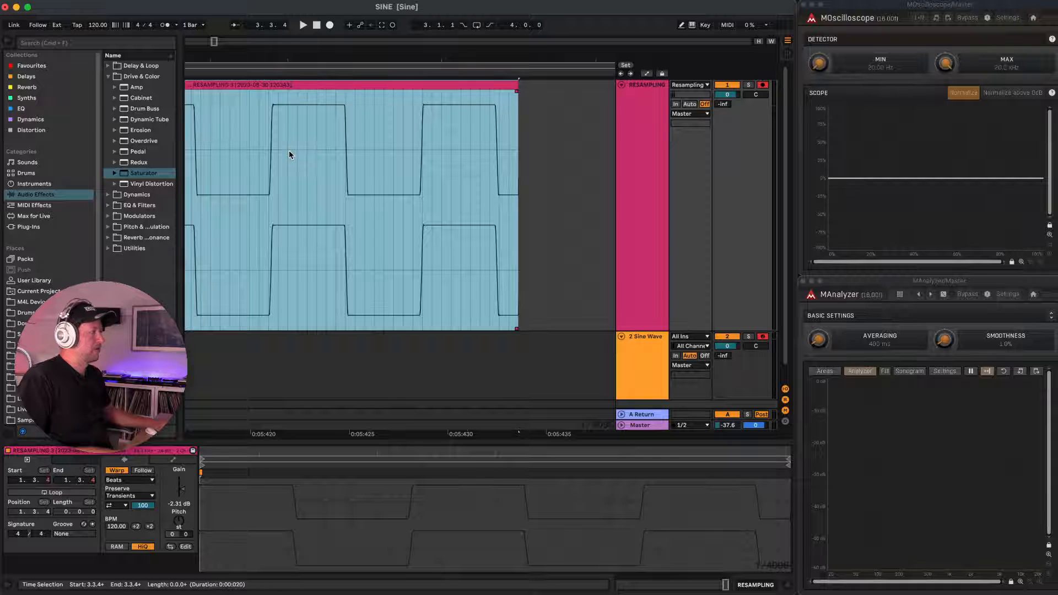
Split the resampled clip at a rising zero crossing and delete the part before it.
scroll(269, 144, "up", 4)
scroll(270, 147, "up", 5)
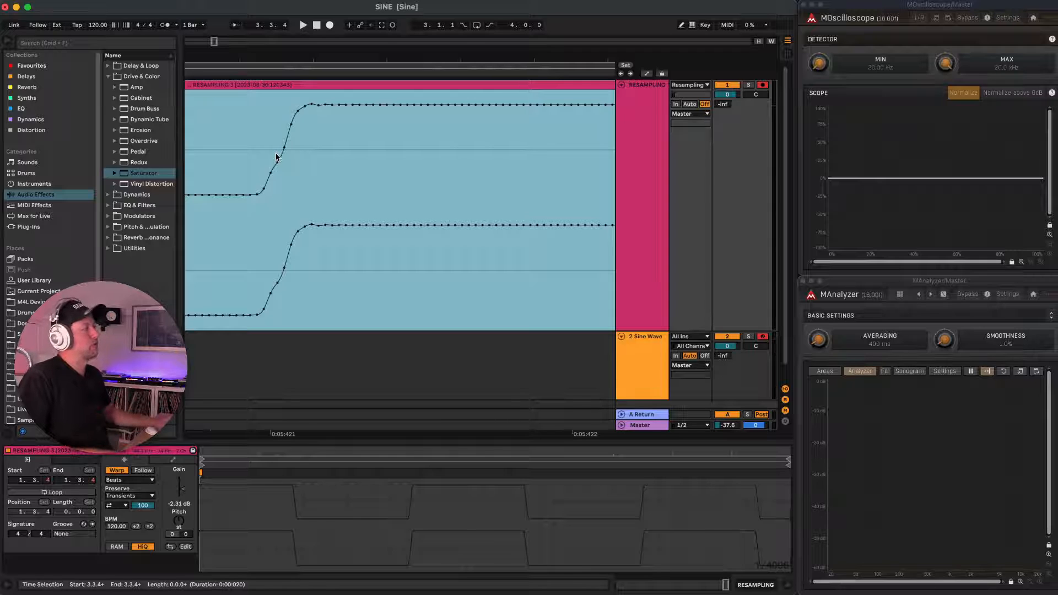
scroll(284, 146, "up", 3)
scroll(279, 151, "up", 3)
scroll(279, 154, "up", 1)
left_click(276, 152)
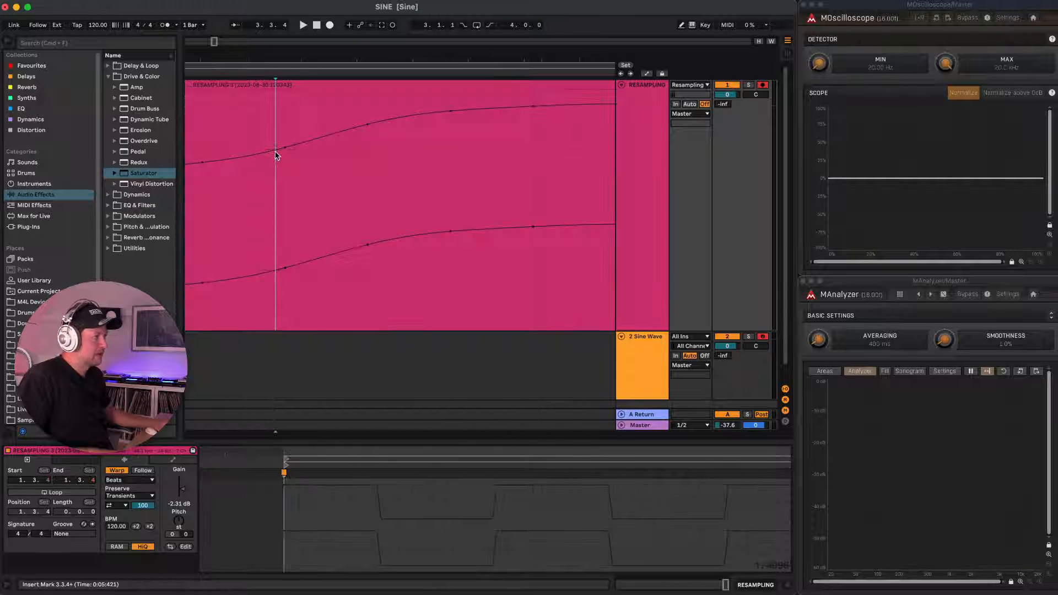
key("super+e")
left_click(262, 85)
key("Delete")
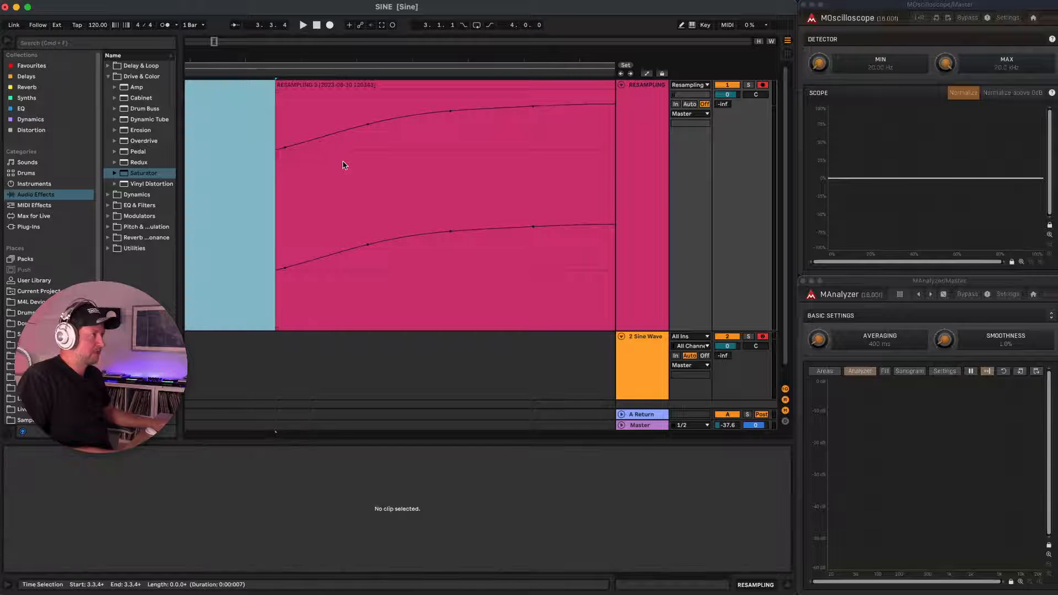
Split the clip at the rising zero crossing one cycle further on and delete everything after it.
scroll(345, 163, "down", 2)
scroll(345, 162, "down", 3)
scroll(415, 144, "right", 5)
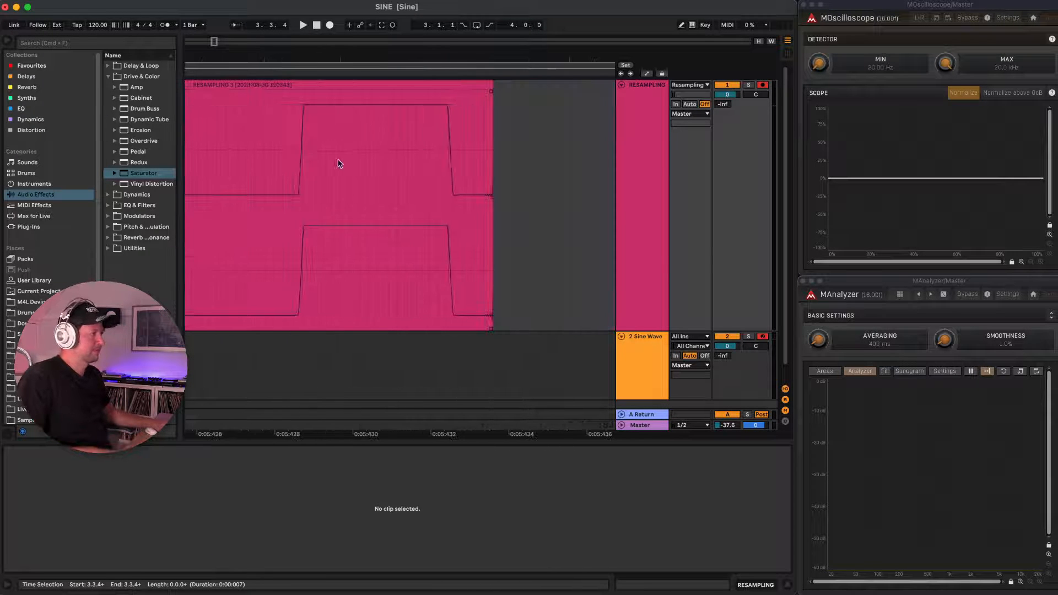
left_click(301, 154)
scroll(302, 154, "up", 5)
scroll(272, 160, "up", 3)
left_click(274, 156)
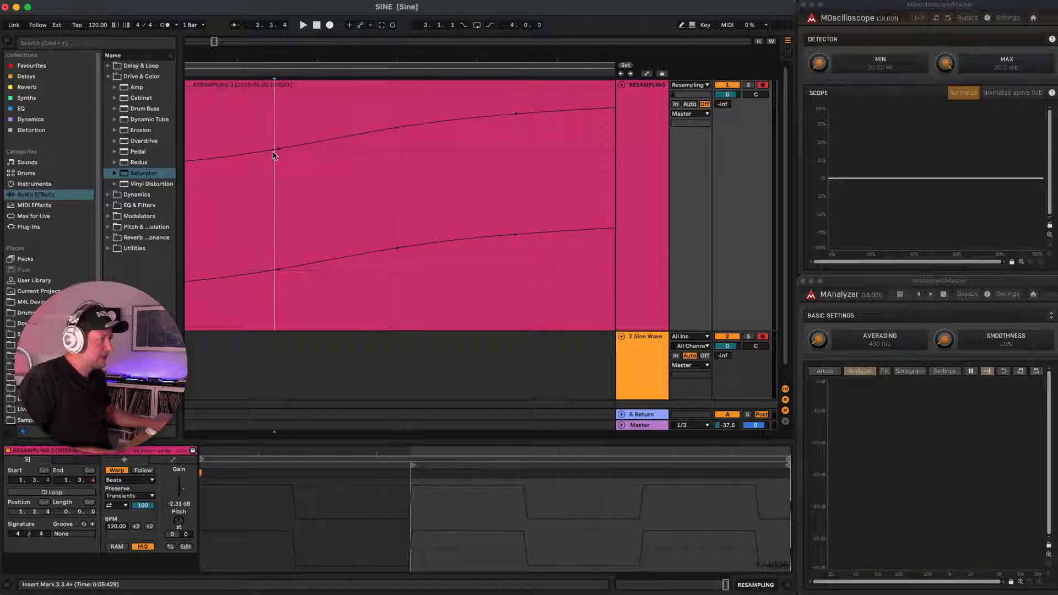
key("super+e")
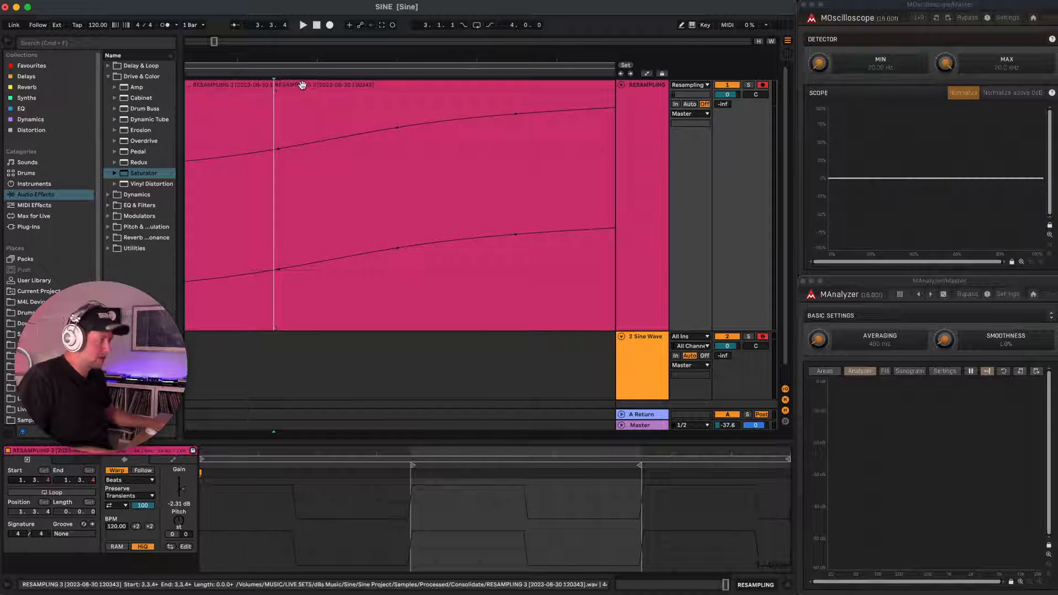
left_click(301, 85)
key("Delete")
Rename the remaining single-cycle clip as Sq Wave C3.
scroll(243, 130, "down", 2)
scroll(242, 131, "up", 3)
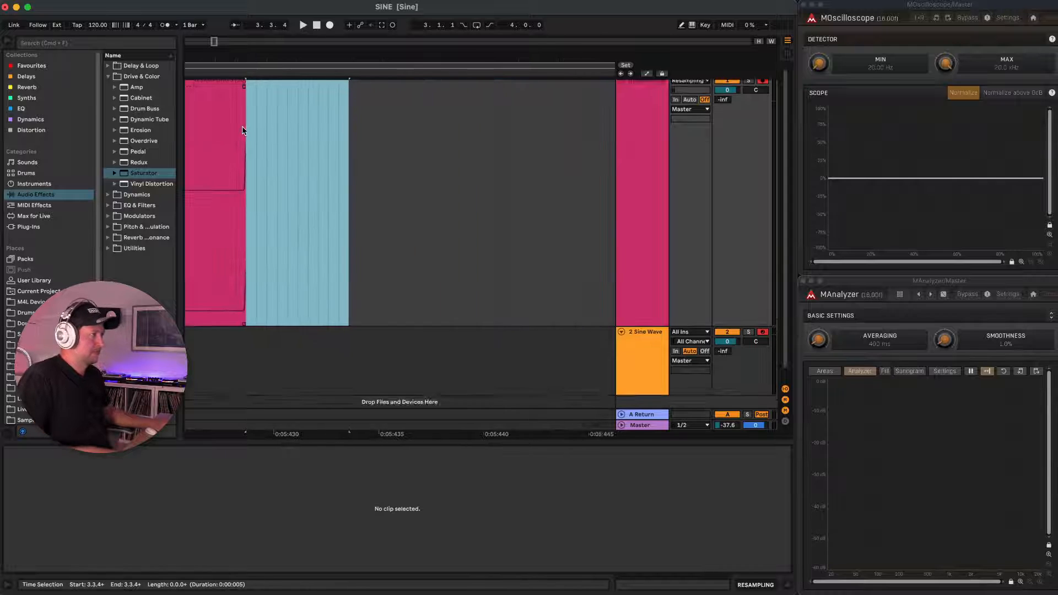
left_click(242, 130)
scroll(240, 129, "left", 2)
left_click(286, 91)
key("super+r")
type("Sq Wave")
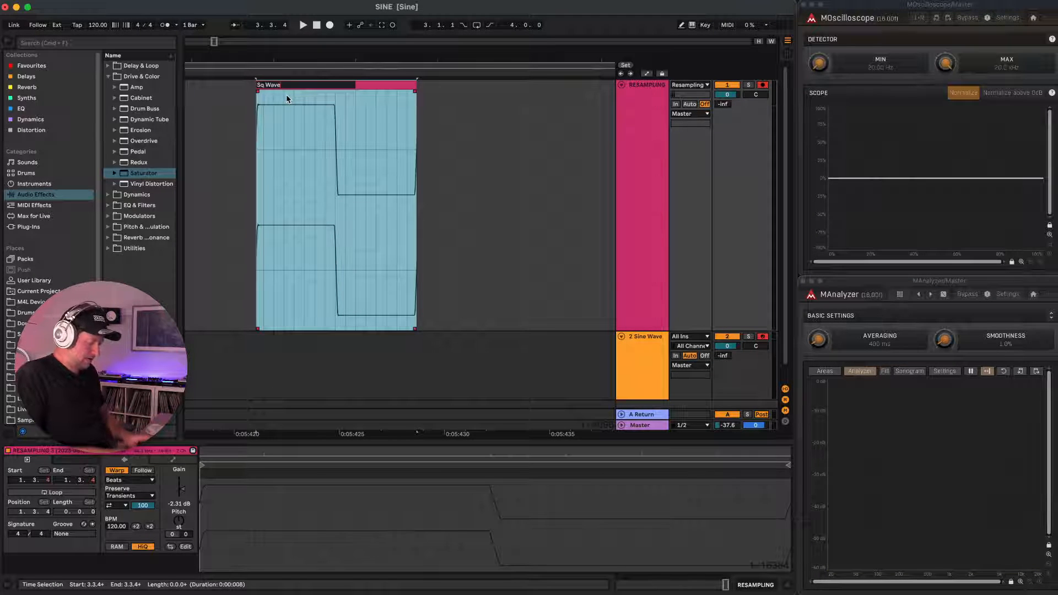
type(" C3")
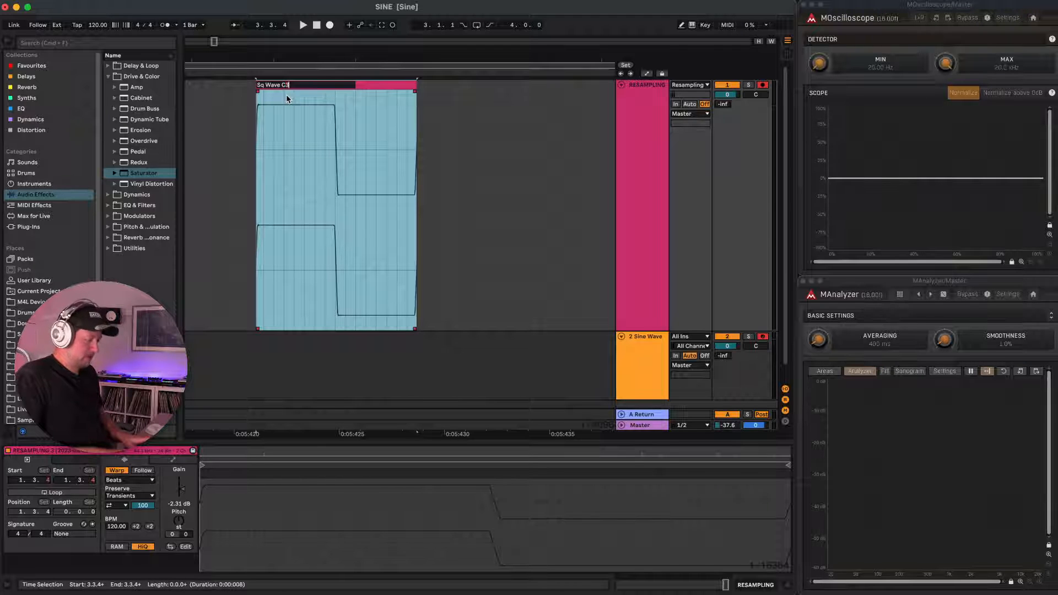
key("Return")
Duplicate the Sine Wave track with its Sampler and Saturator.
scroll(452, 132, "down", 5)
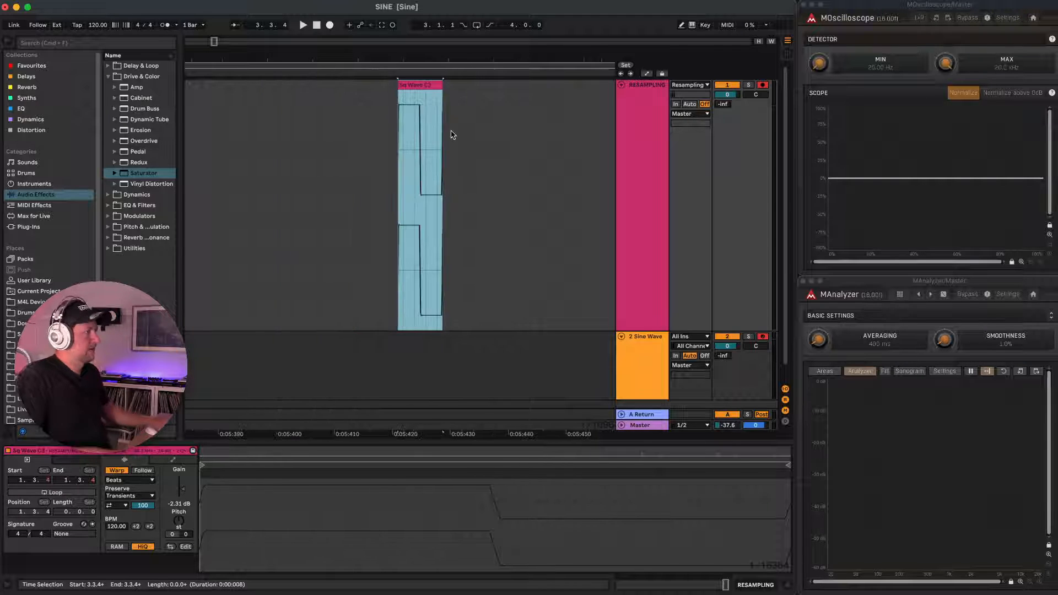
left_click(644, 340)
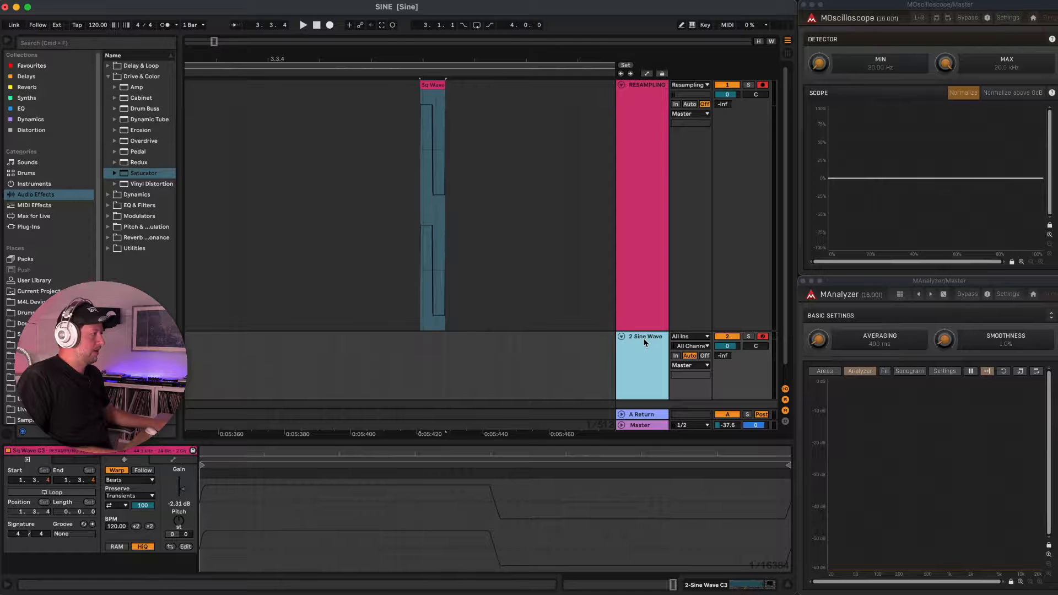
key("super+d")
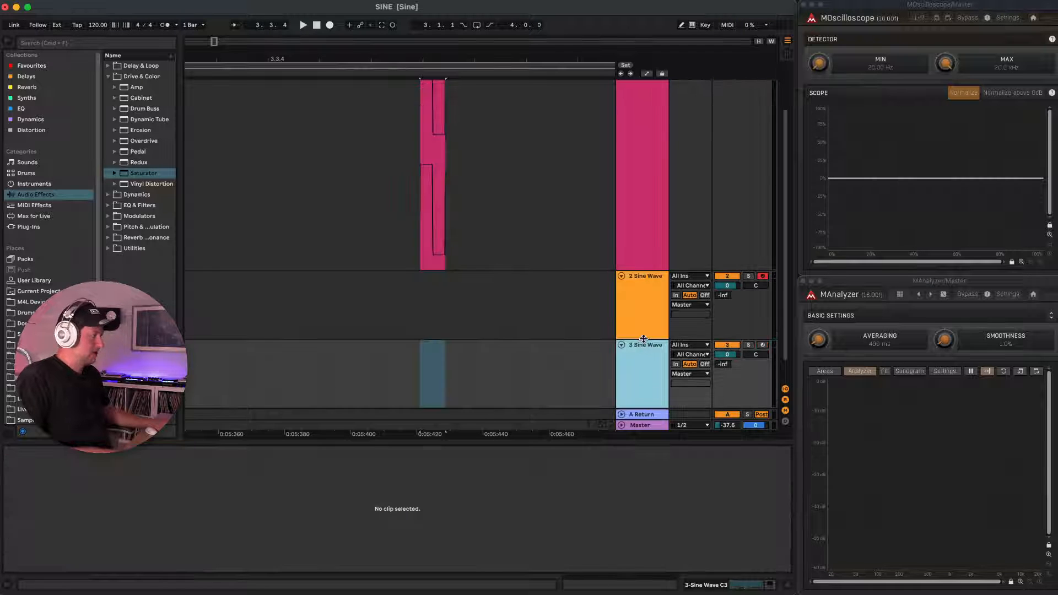
left_click(590, 351)
scroll(428, 362, "up", 3)
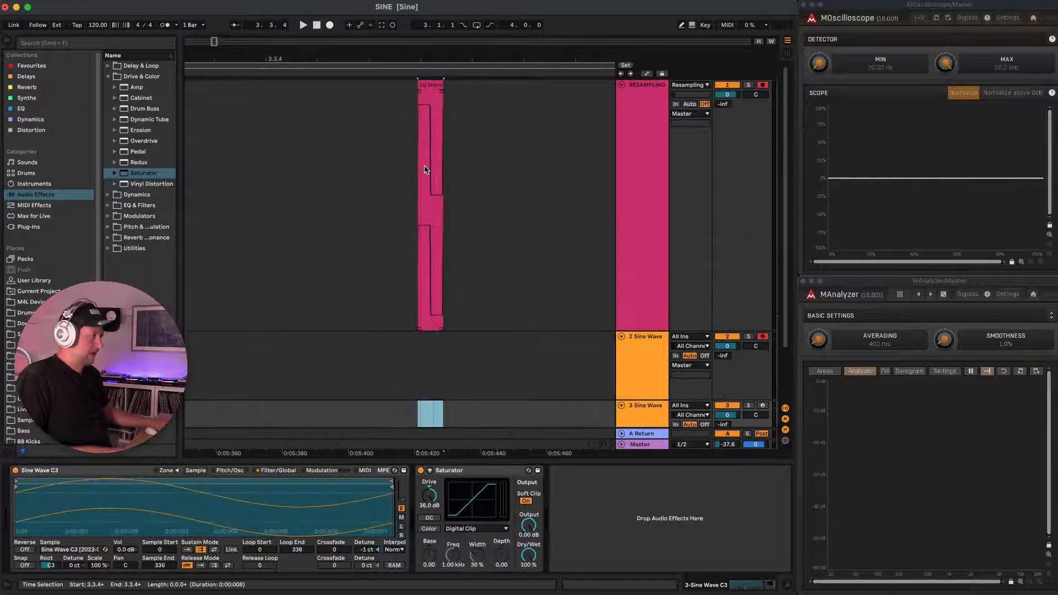
Reduce the RESAMPLING track's height and load the square wave clip into the duplicated track's Sampler.
left_click_drag(645, 331, 633, 169)
left_click(635, 248)
left_click_drag(434, 85, 215, 502)
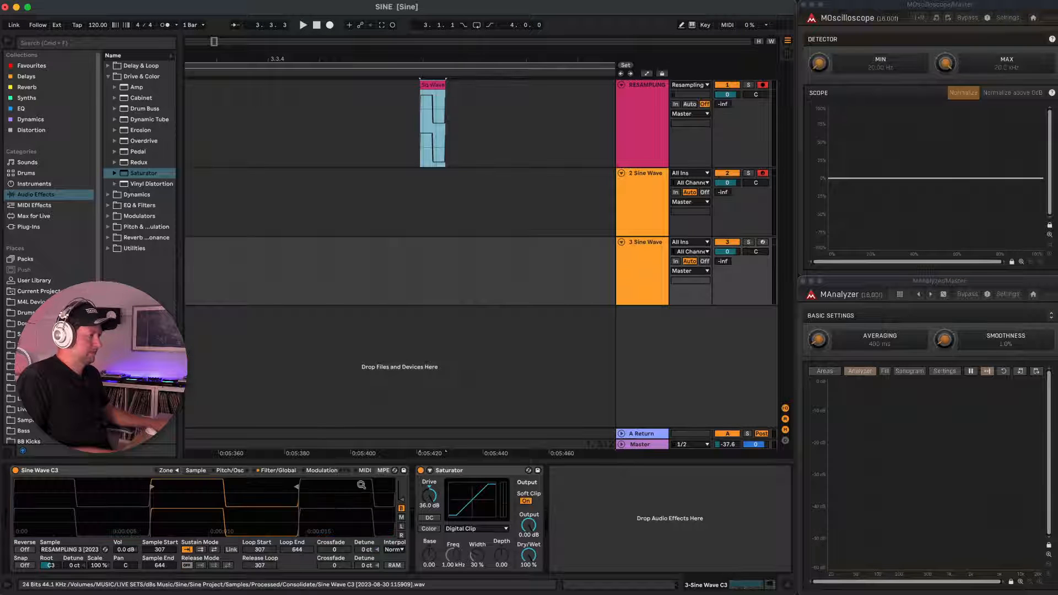
Remove the Saturator from the duplicated Sine Wave track and crop the Sampler's sample to the single square cycle.
left_click(421, 470)
left_click(451, 472)
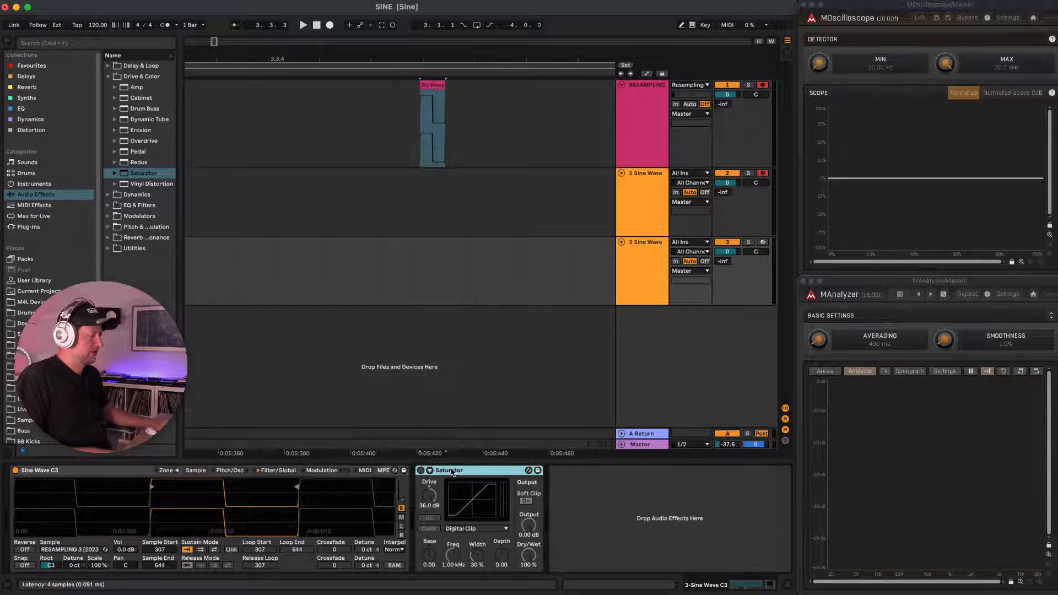
key("Delete")
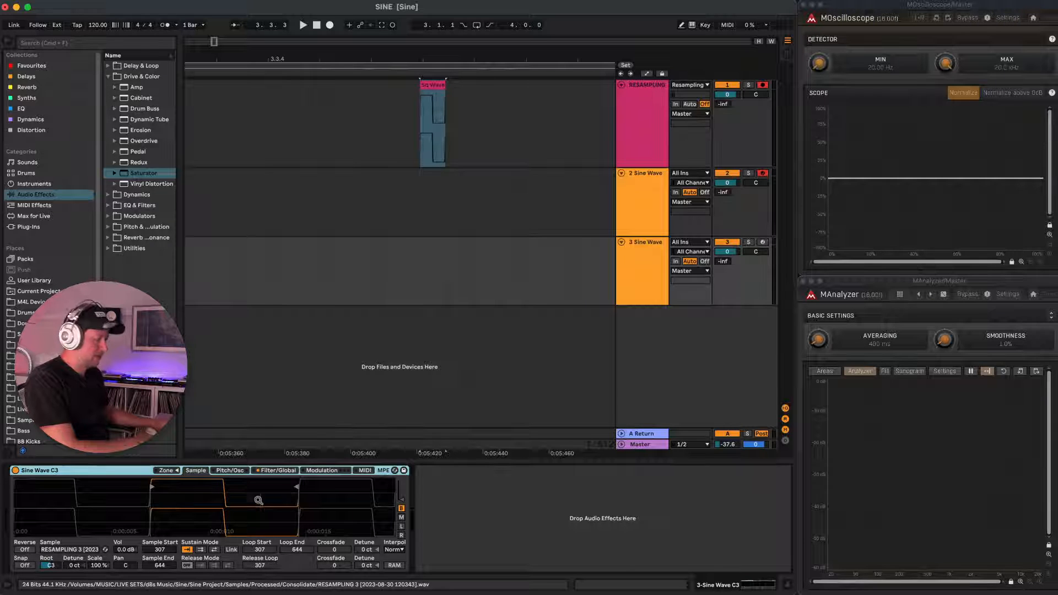
right_click(229, 497)
left_click(270, 560)
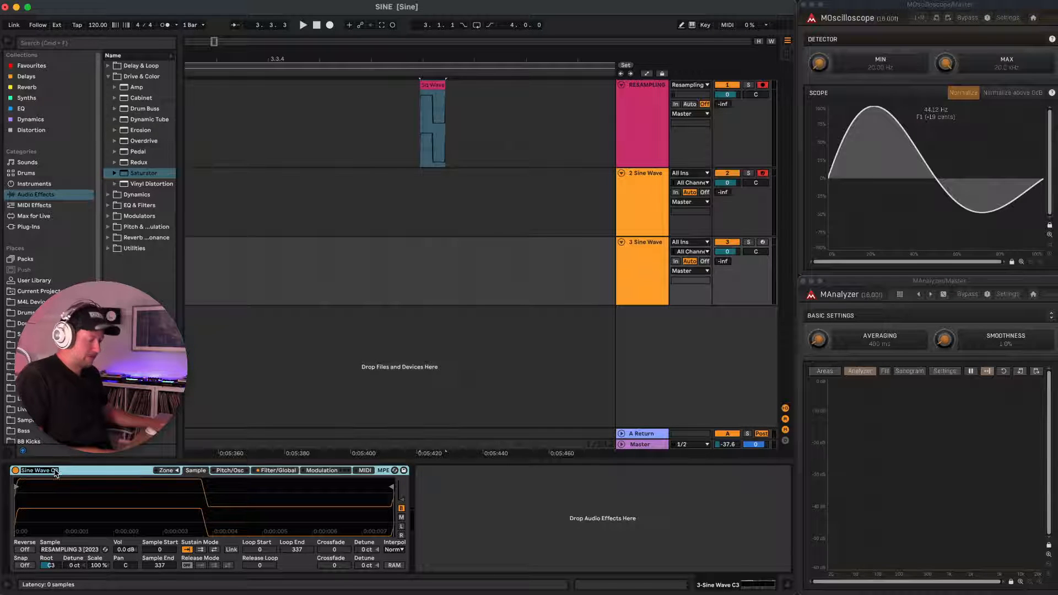
Rename the duplicated track's Sampler as Sq Wave C3.
key("Left")
key("shift+Right")
key("shift+Right")
key("shift+Right")
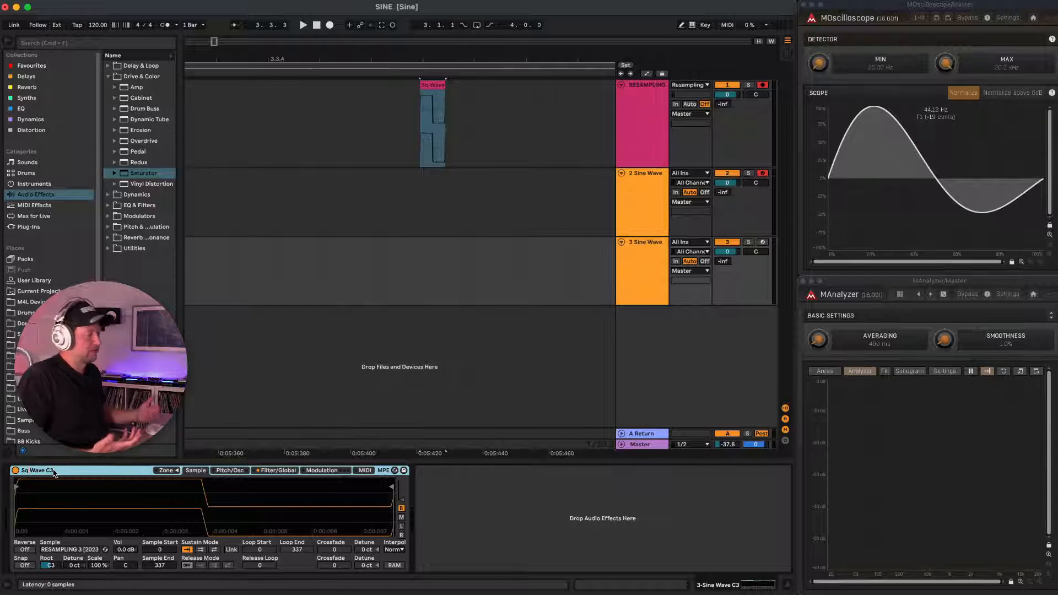
key("Return")
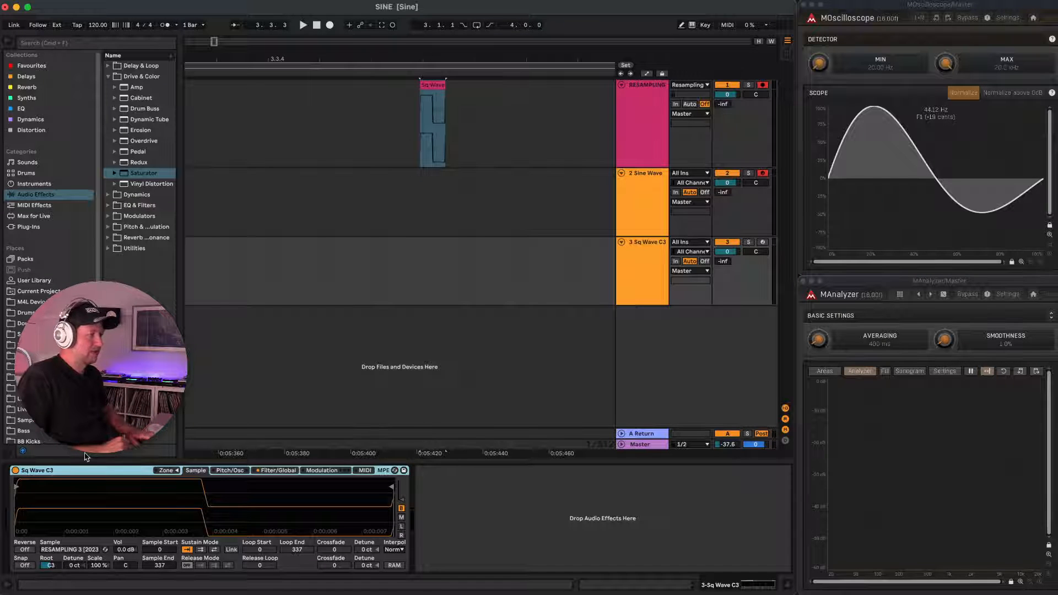
Save the Sq Wave C3 Sampler as a preset in the User Library's SINE > Samplers folder.
left_click(36, 281)
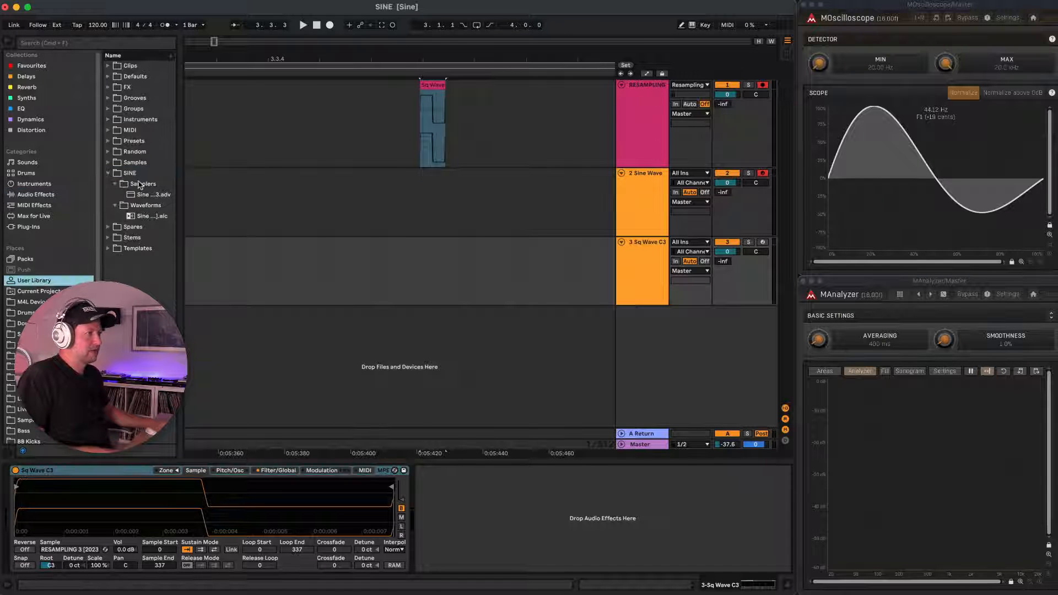
left_click(140, 185)
left_click_drag(88, 475, 143, 186)
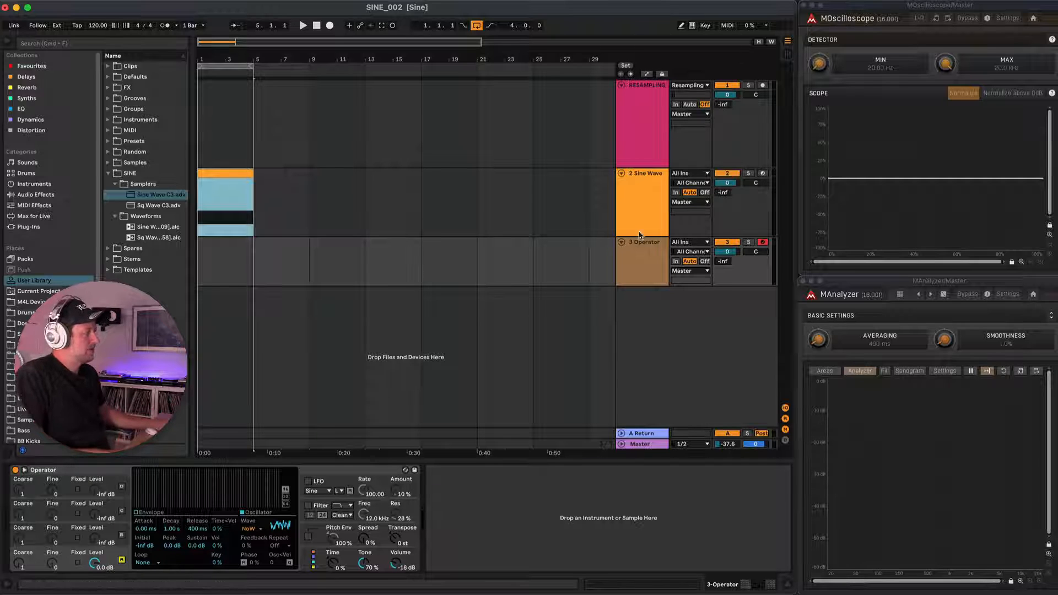
Examine the noise waveform setting of the oscillator on the Operator track.
left_click(635, 251)
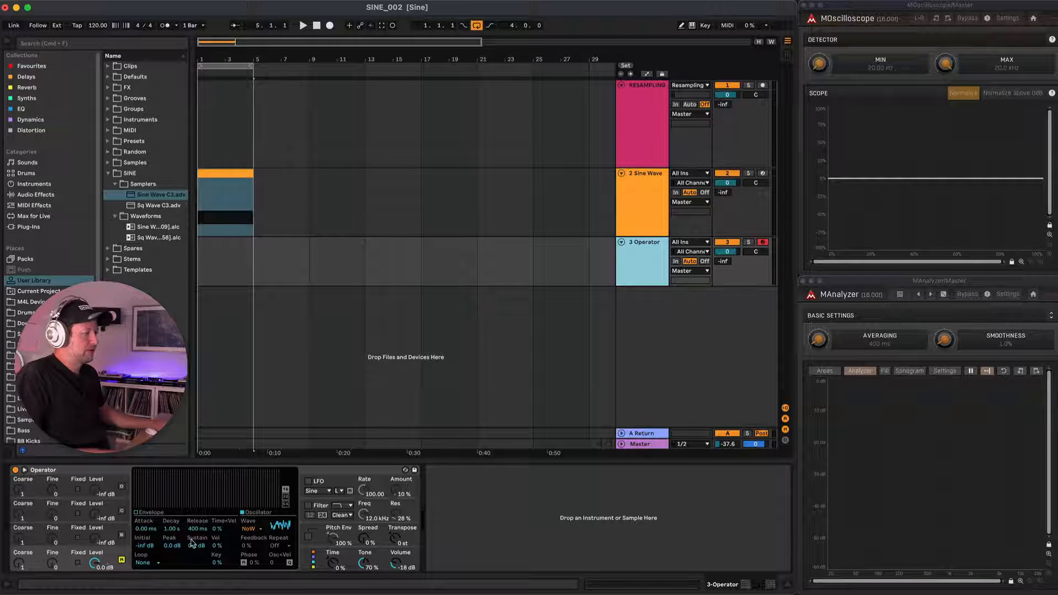
left_click(253, 529)
left_click(262, 515)
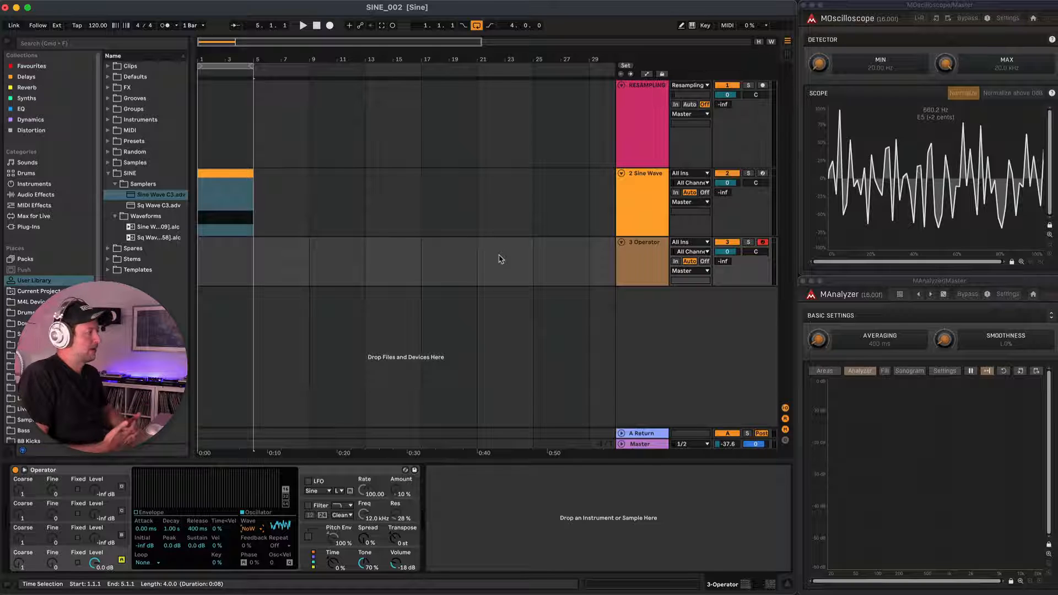
Inspect the Sine Wave Sampler's looped sample and the C-2 to B-1 notes in the track's four-bar clip.
left_click(639, 213)
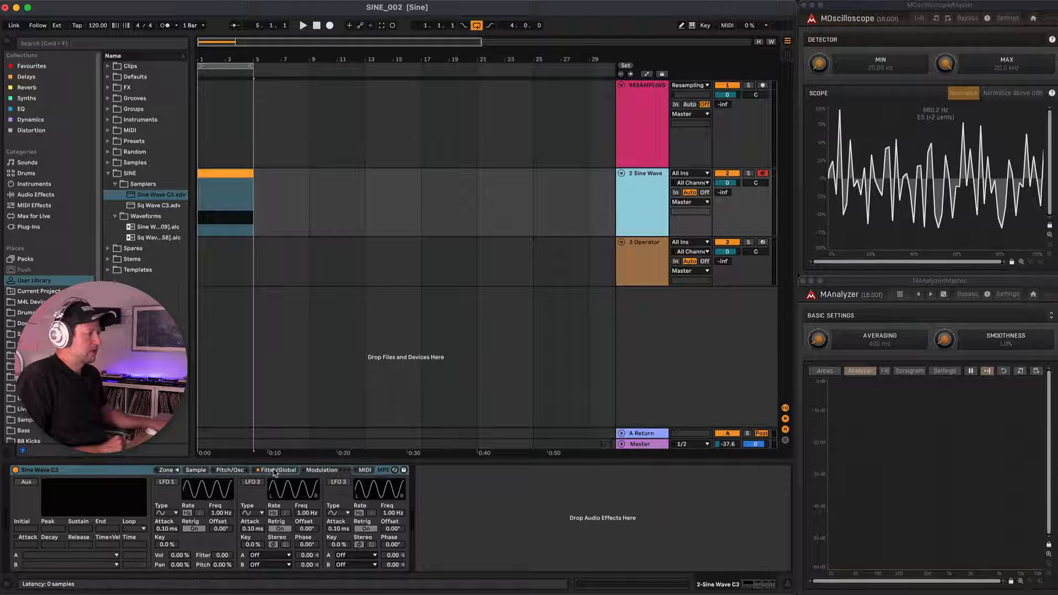
left_click(198, 471)
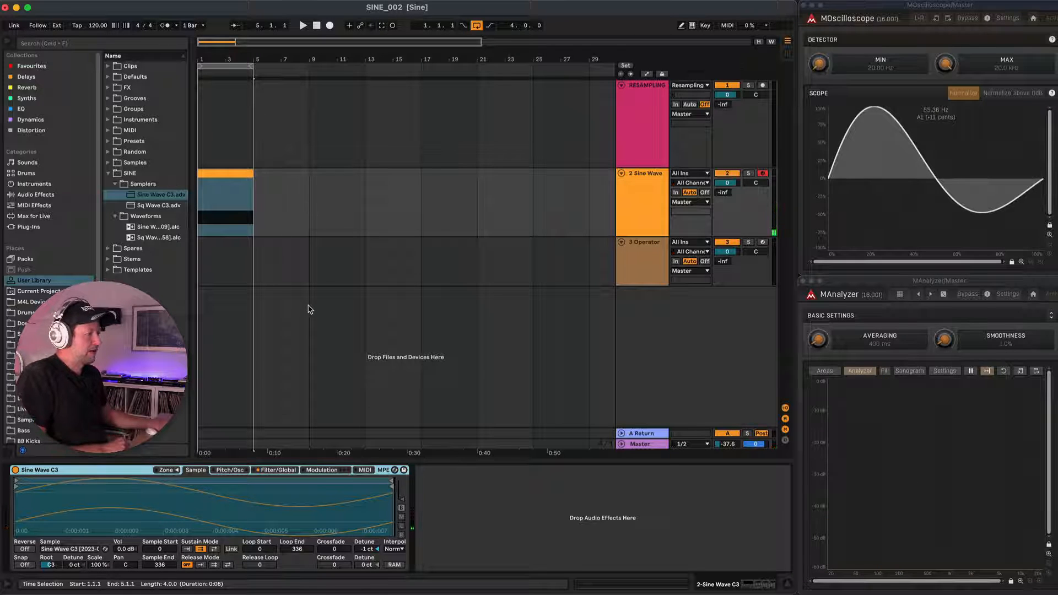
left_click(233, 173)
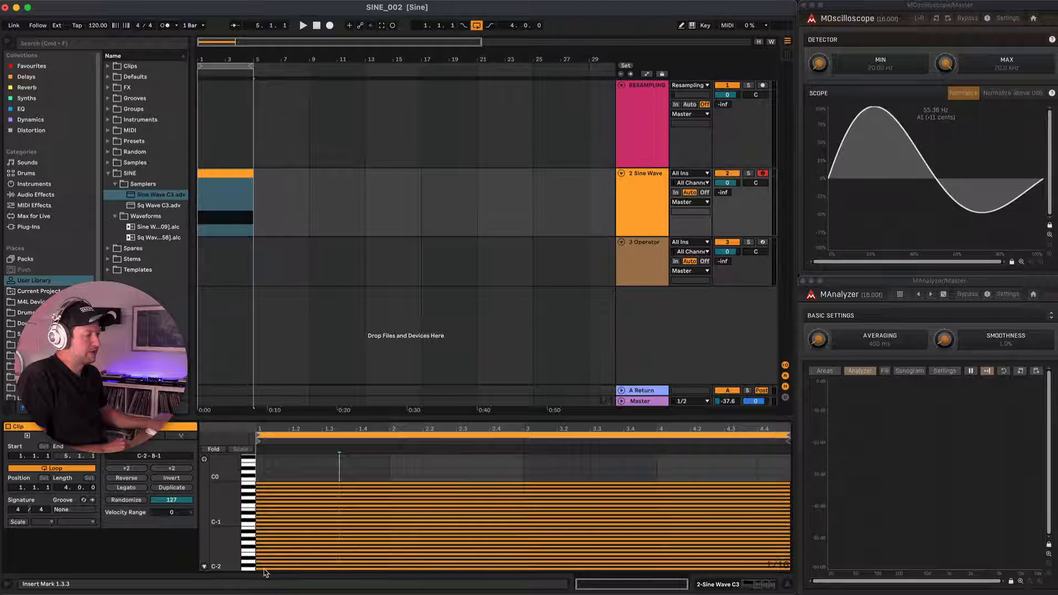
left_click(251, 524)
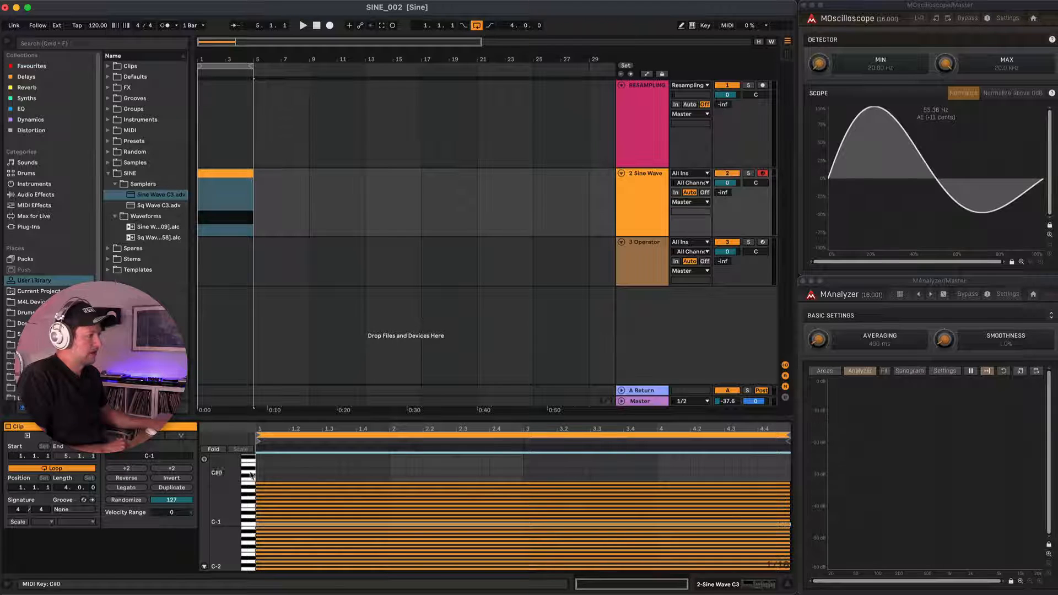
left_click_drag(250, 486, 247, 553)
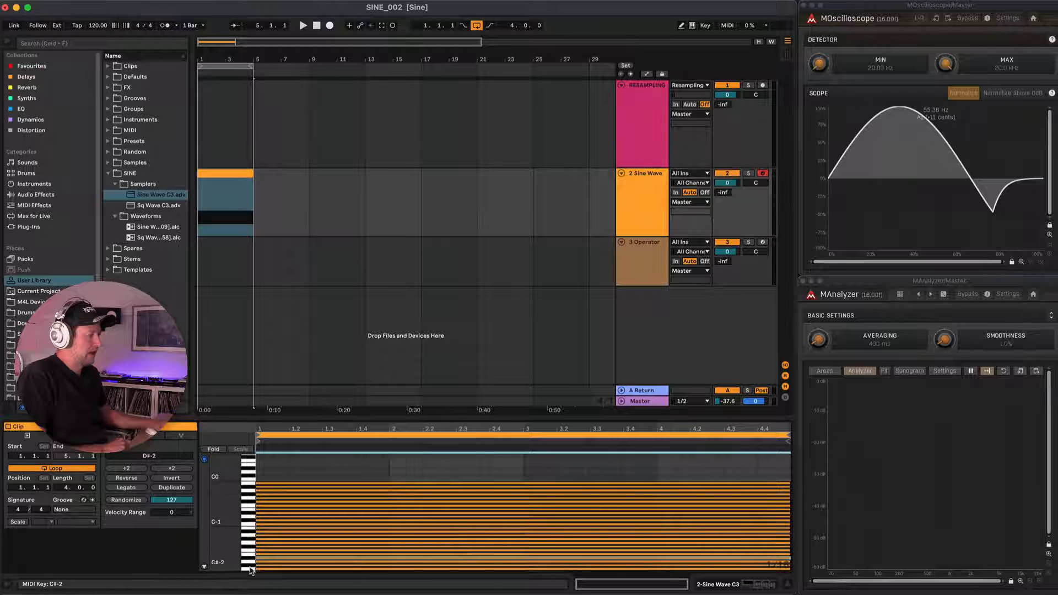
left_click_drag(249, 573, 250, 487)
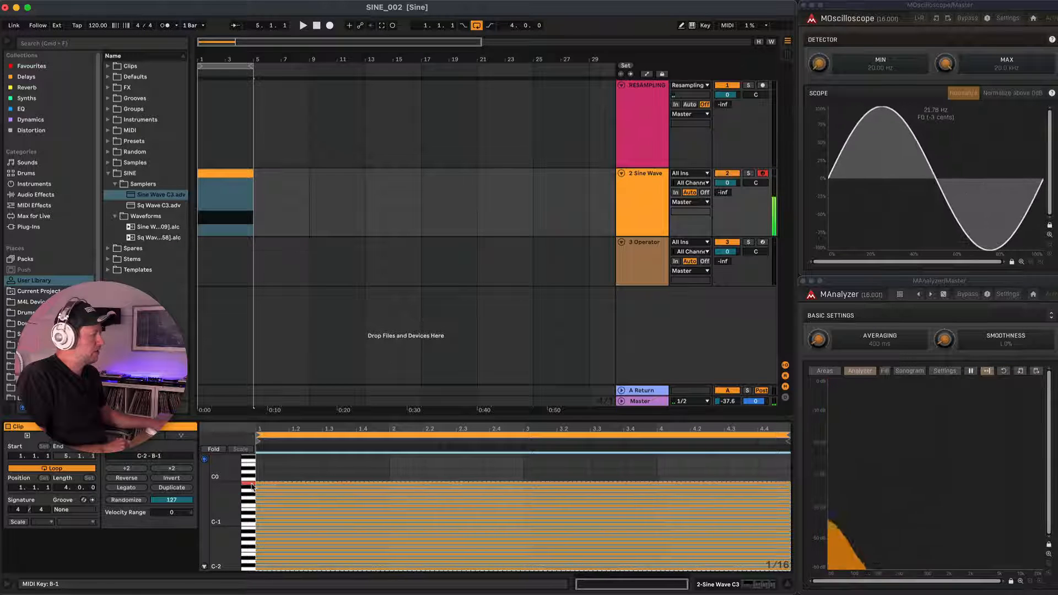
Set the Sine Wave Sampler's voice count to 32.
left_click(648, 188)
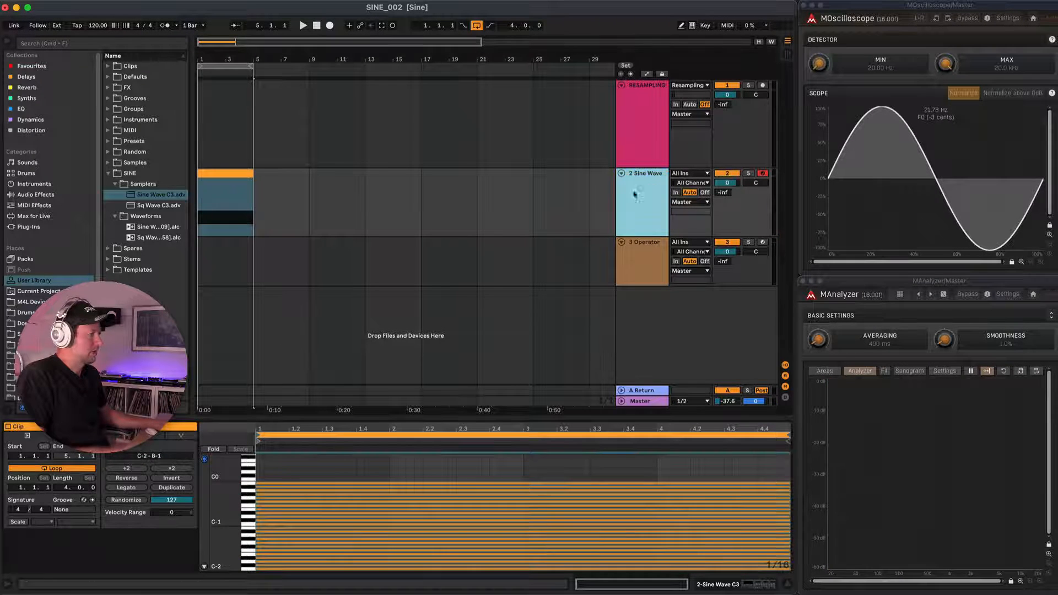
key("shift+Tab")
left_click(267, 470)
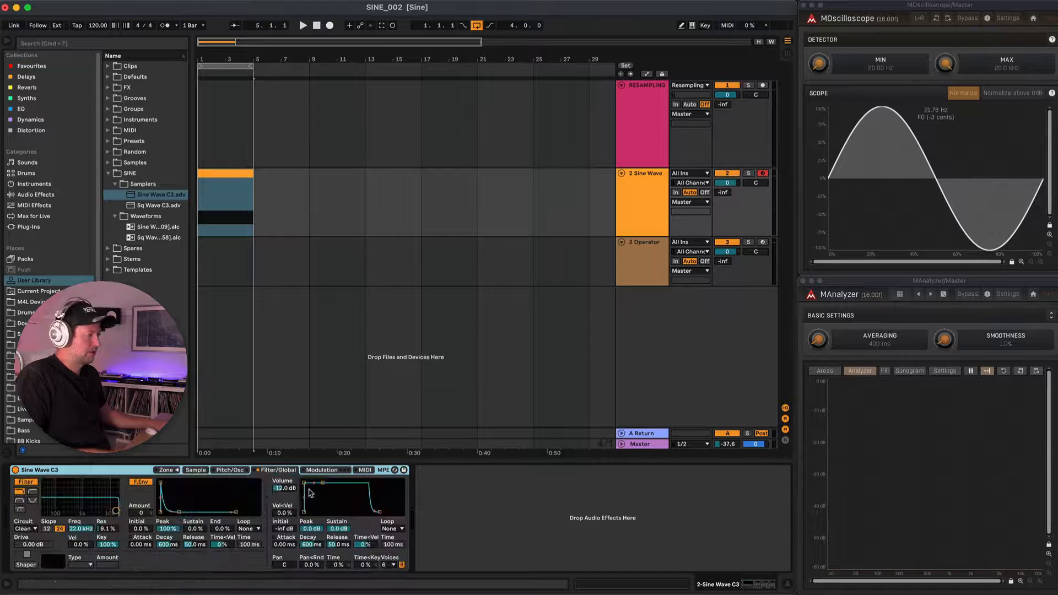
left_click(392, 566)
left_click(386, 557)
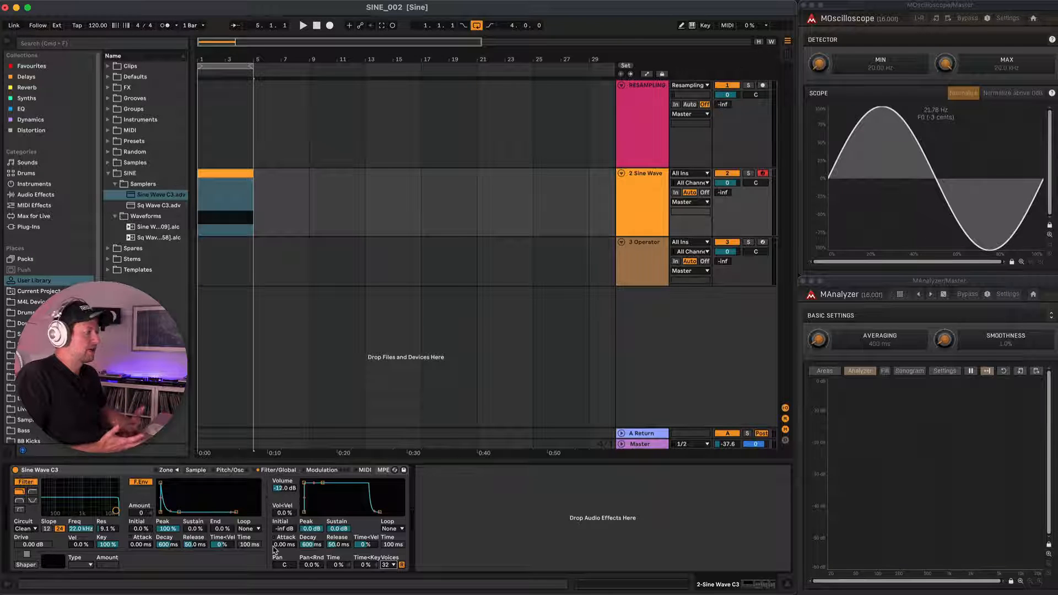
Enable the Sampler's LFO 1 with a stepped random waveform, a 30 Hz rate and 100% pitch modulation.
left_click(321, 470)
left_click(166, 482)
left_click(175, 513)
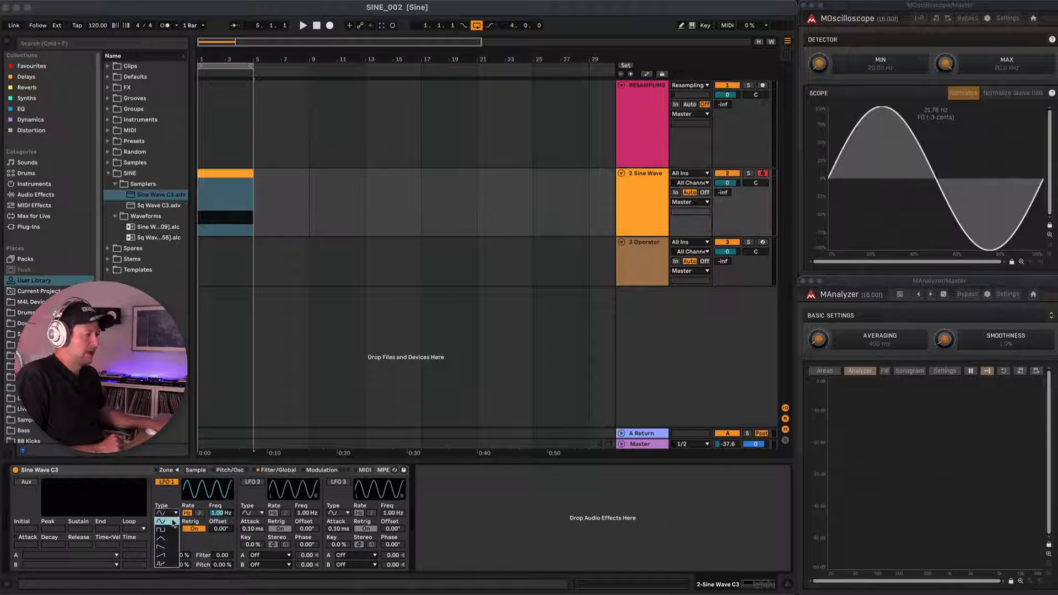
left_click(172, 565)
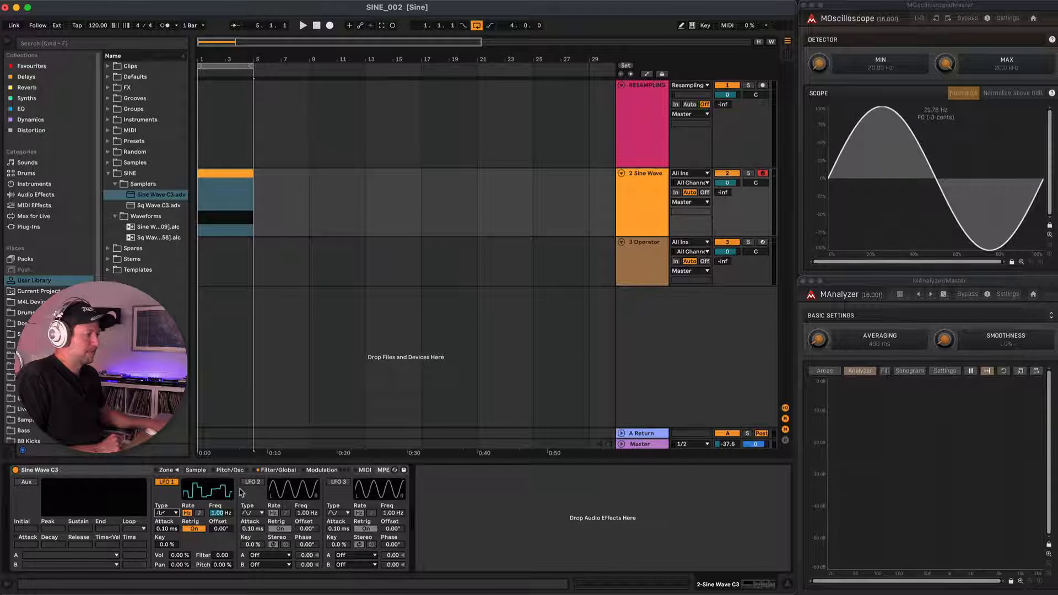
left_click_drag(212, 513, 212, 485)
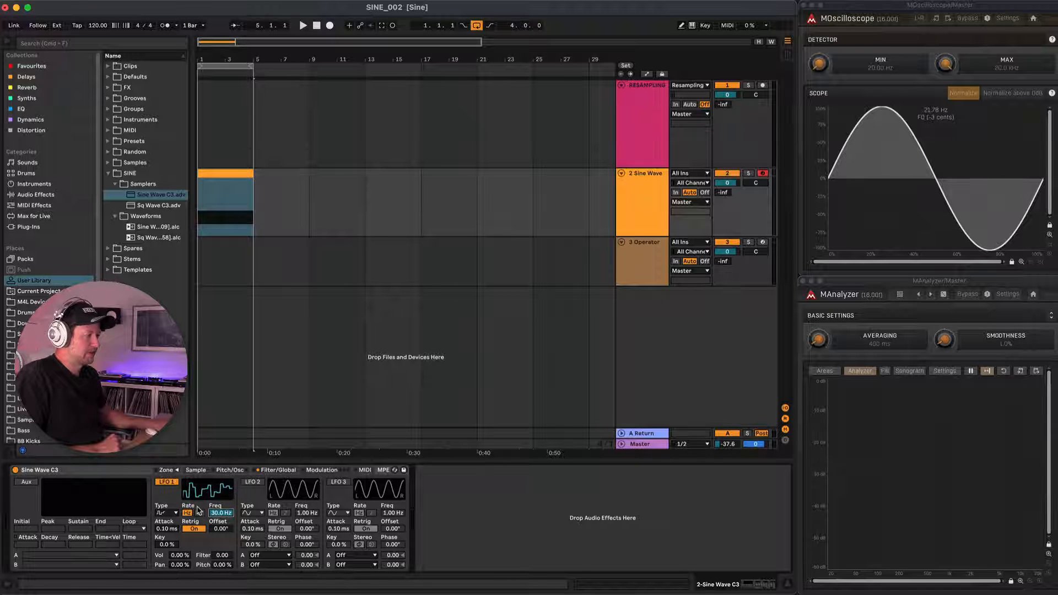
left_click_drag(223, 566, 223, 524)
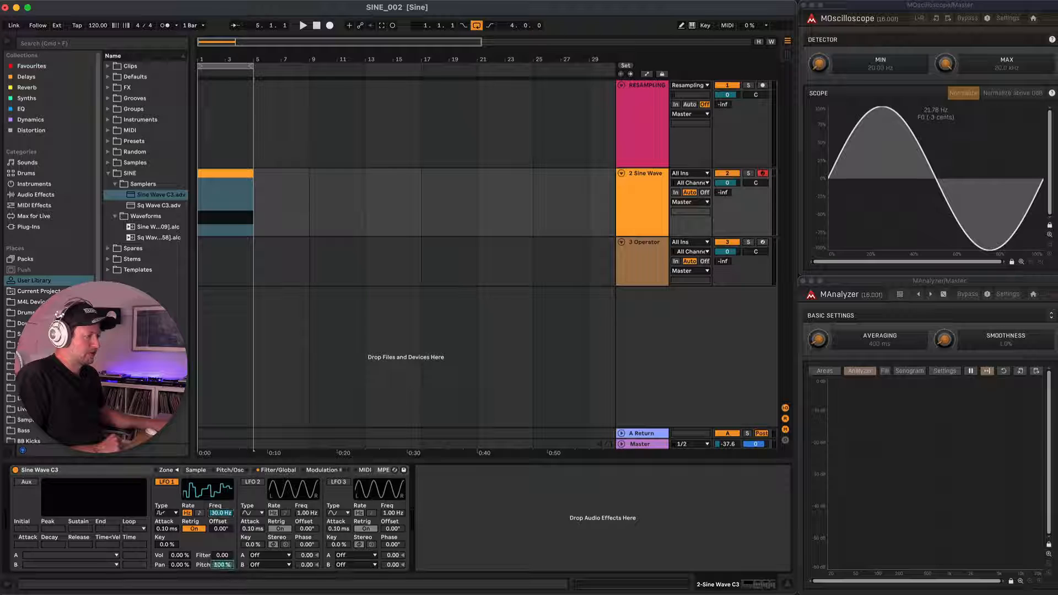
Enable LFO 2 with a stepped random waveform at 30 Hz, modulating Pitch and Pitch Sample Only by 100 each.
left_click(253, 482)
left_click(257, 513)
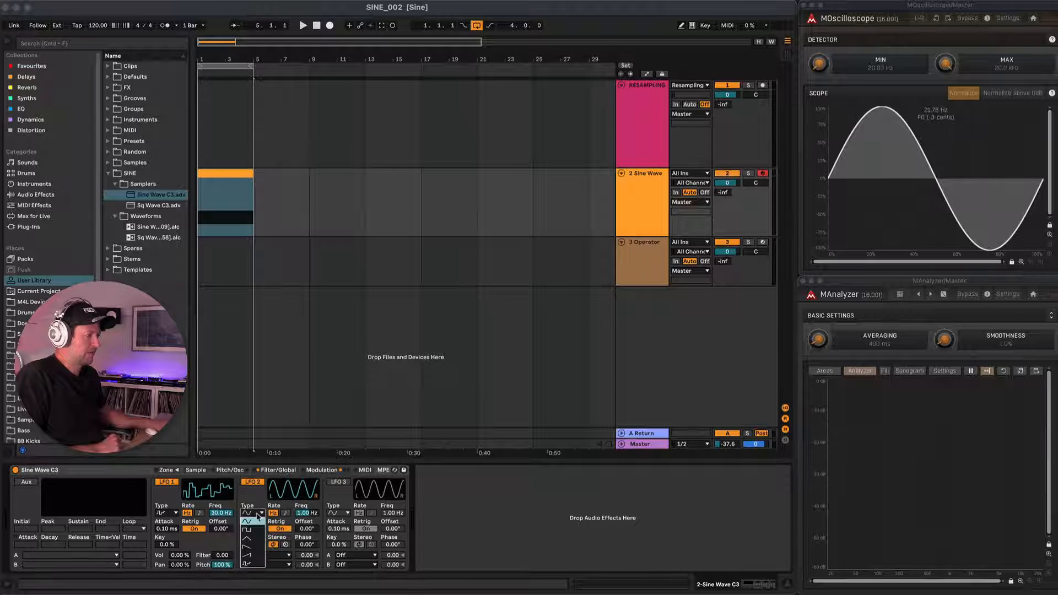
left_click(250, 566)
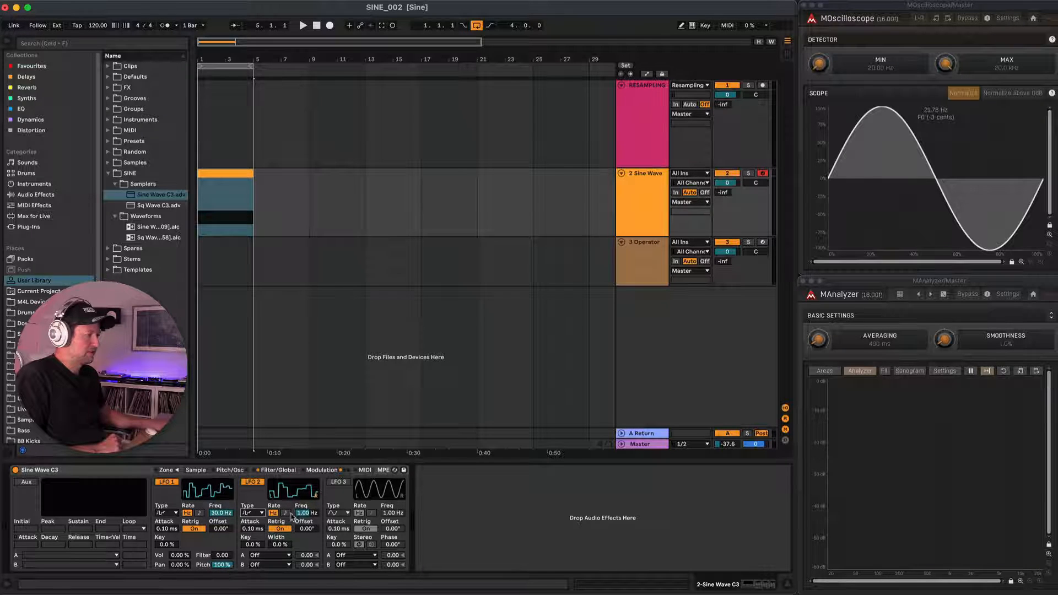
left_click_drag(304, 513, 305, 468)
left_click(274, 556)
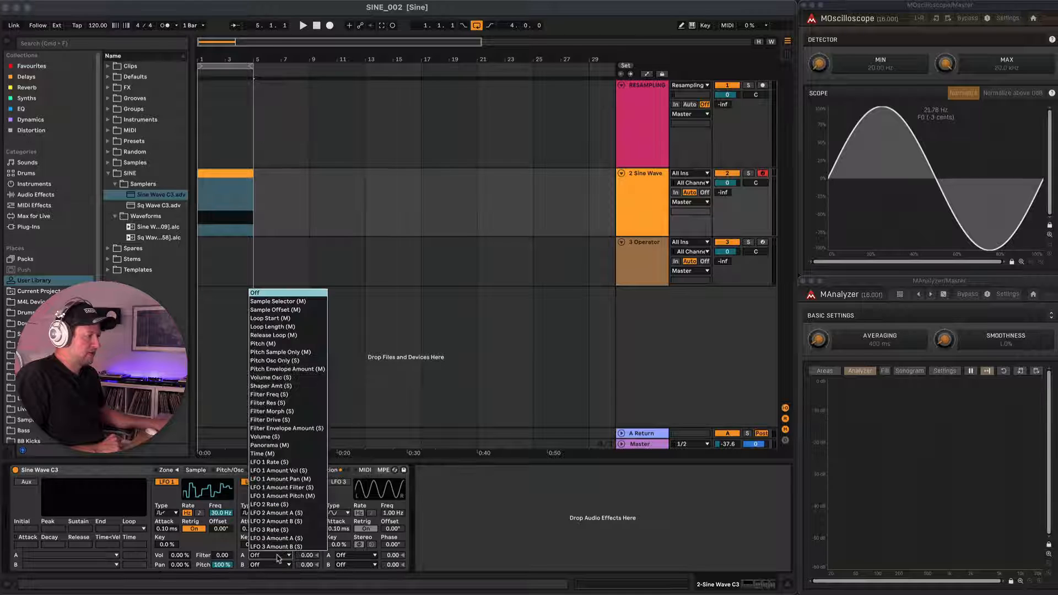
left_click(272, 345)
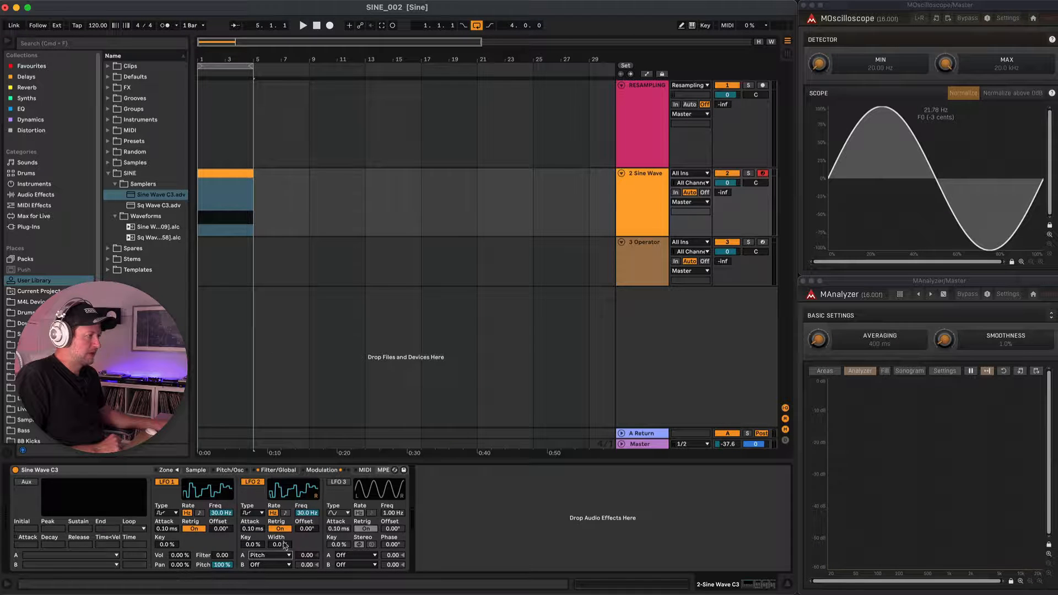
left_click(281, 565)
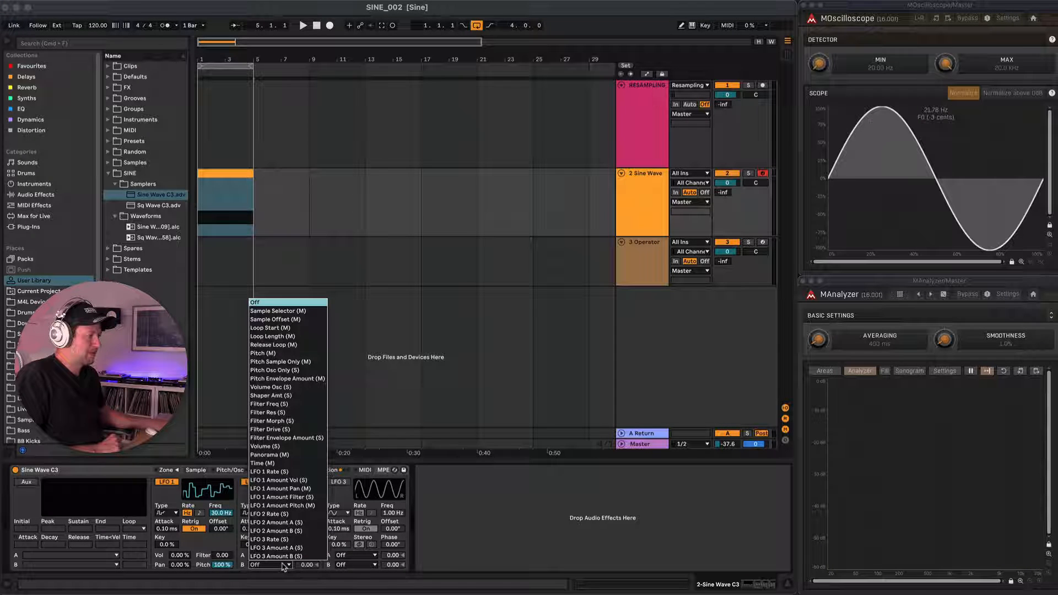
left_click(294, 363)
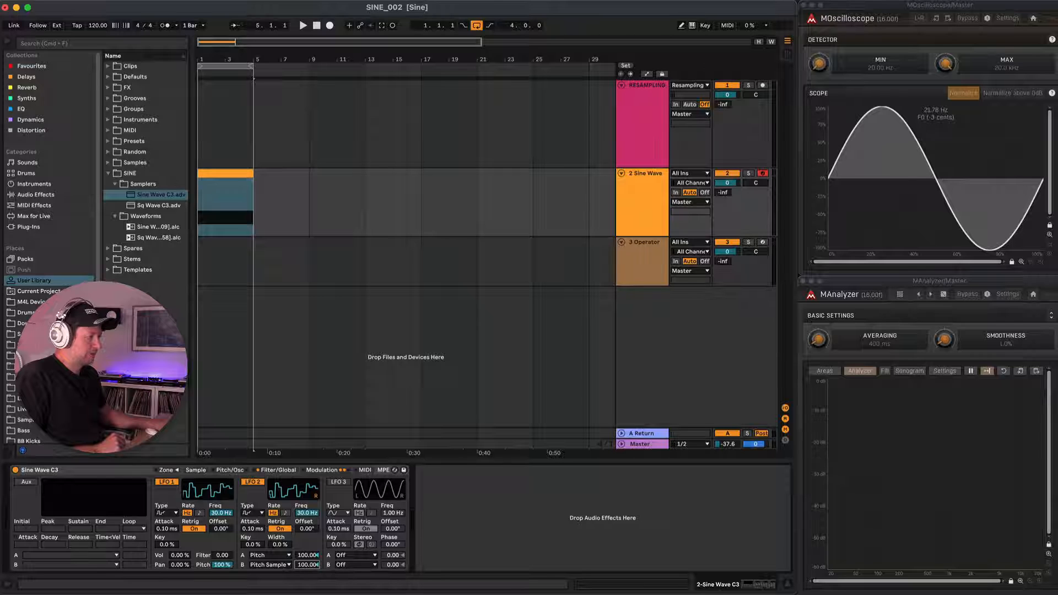
Enable LFO 3 with a stepped random waveform at 30 Hz, modulating Pitch and Pitch Sample Only by 100 each.
left_click(339, 483)
left_click(338, 512)
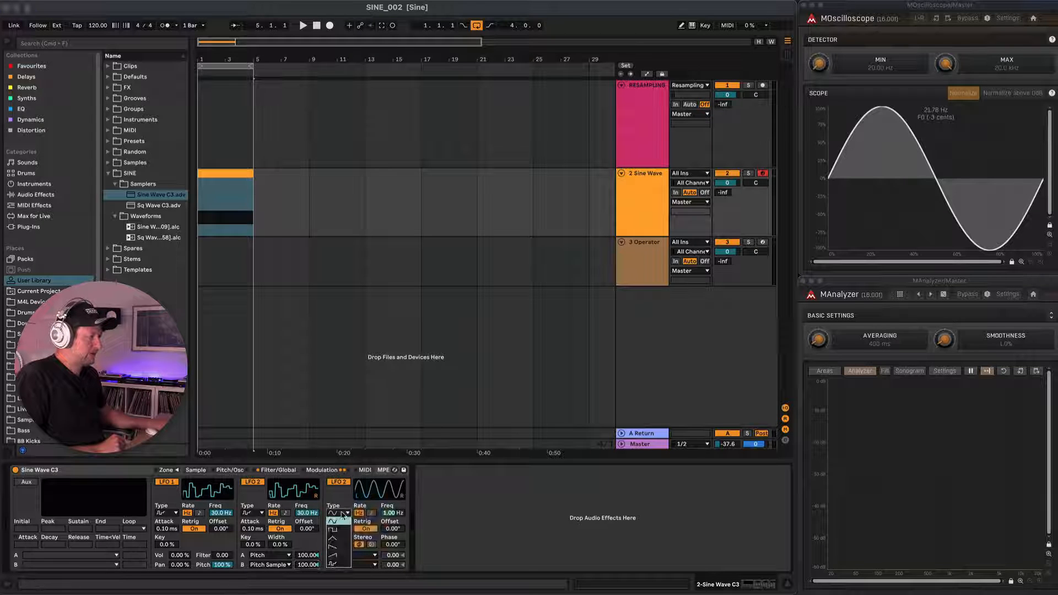
left_click(340, 569)
left_click(362, 555)
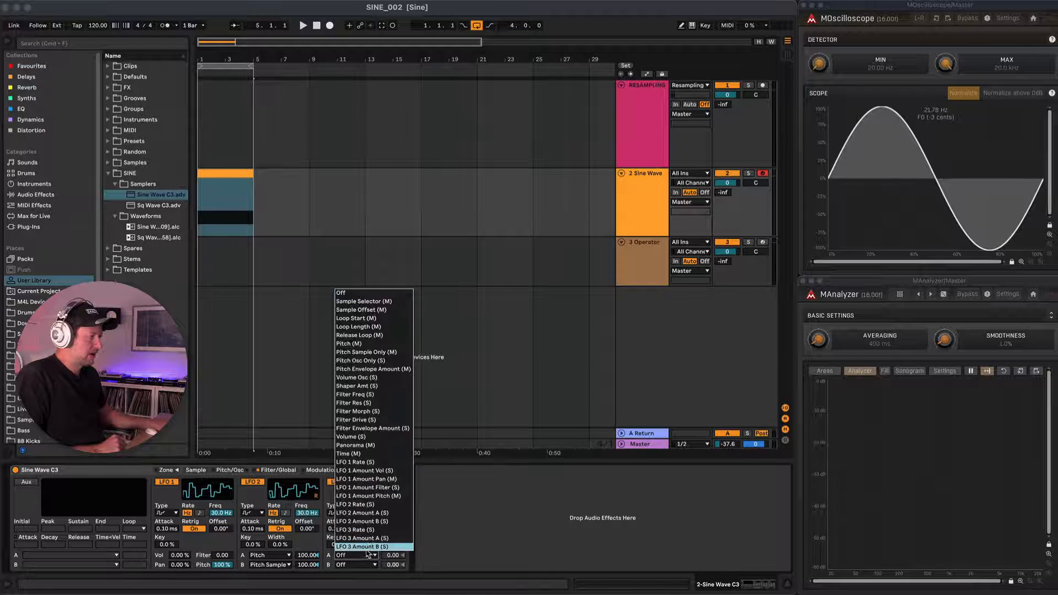
left_click(374, 345)
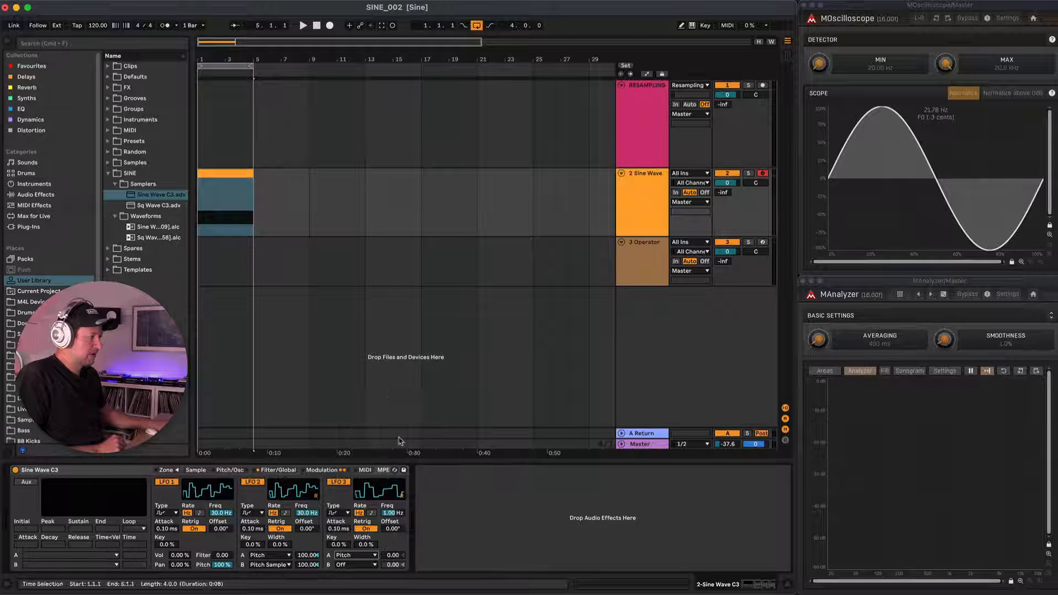
left_click(377, 565)
left_click(370, 362)
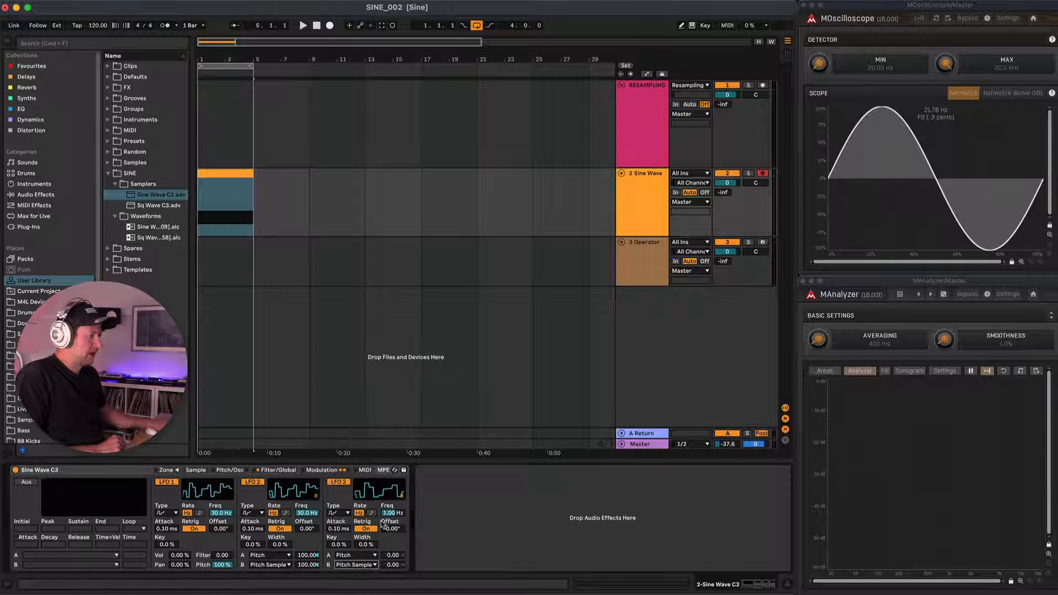
left_click_drag(389, 554, 389, 491)
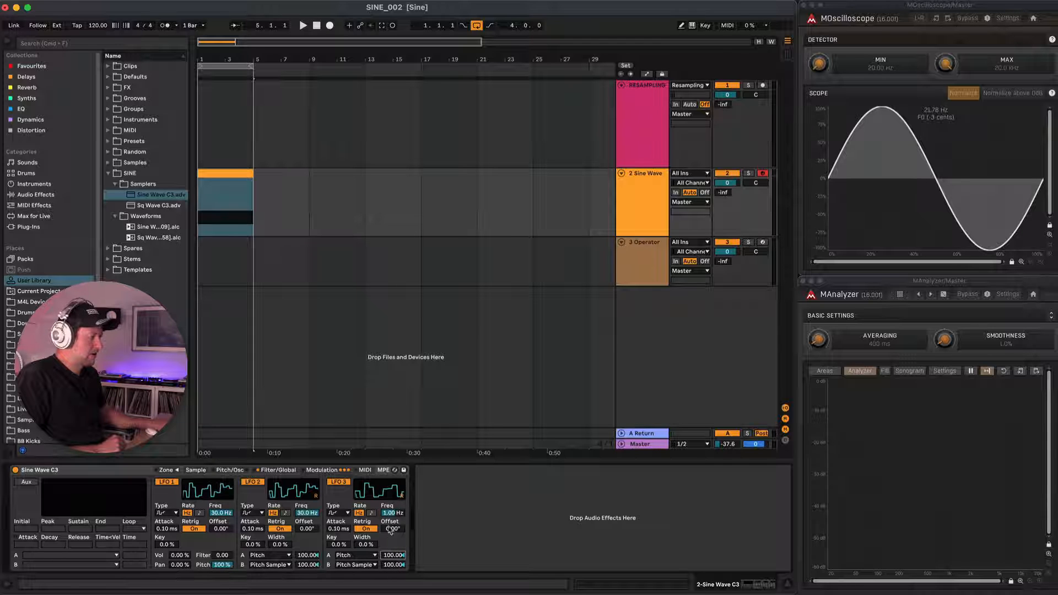
type("30")
key("Return")
Duplicate the Sine Wave track and transpose all notes in the copy's clip up to the range B-1 to A#1.
left_click(632, 196)
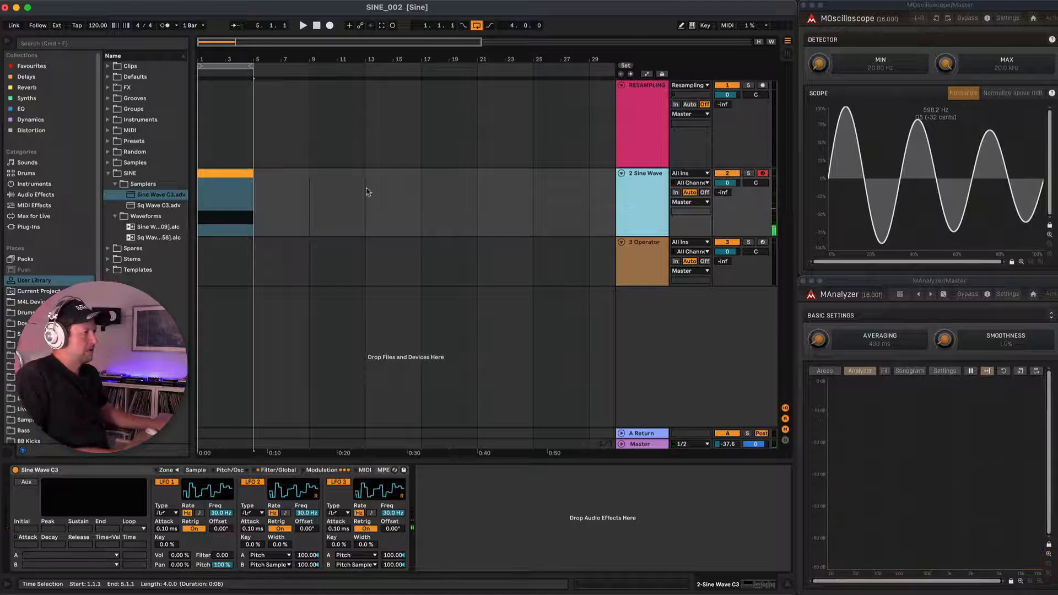
left_click(245, 174)
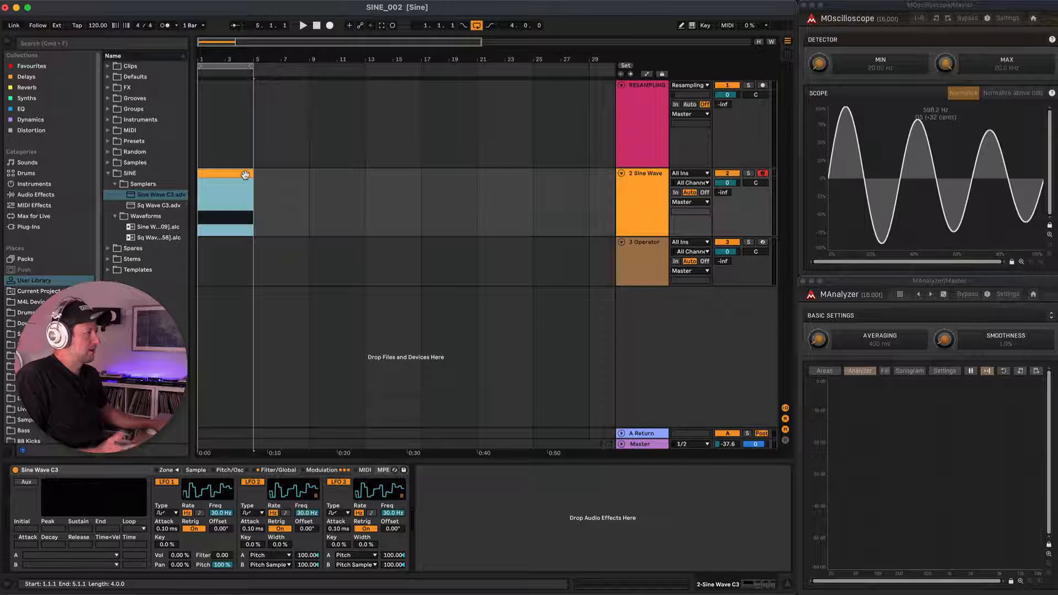
left_click(634, 193)
key("super+d")
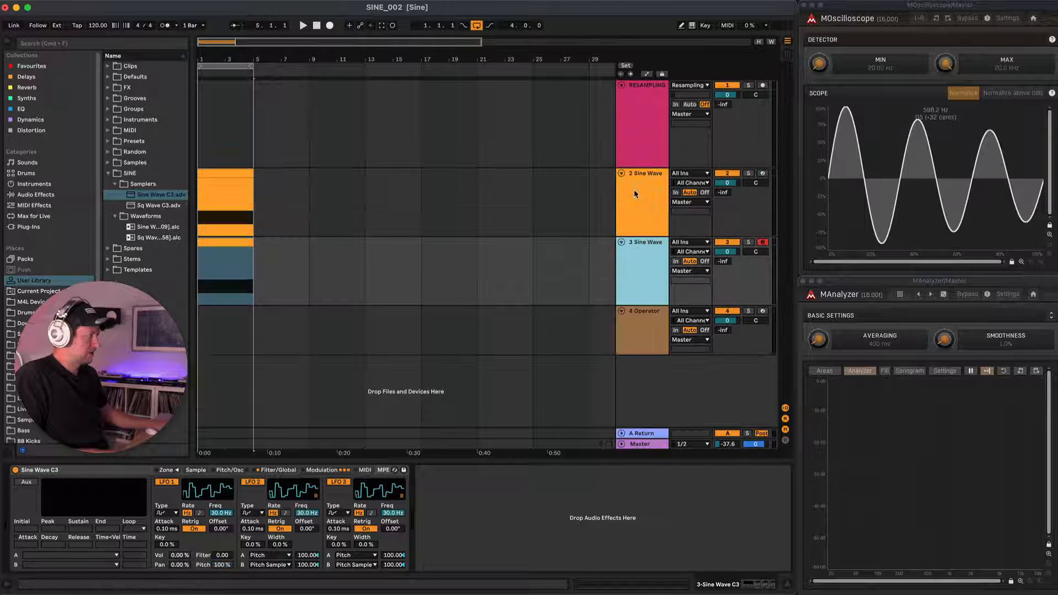
left_click(199, 250)
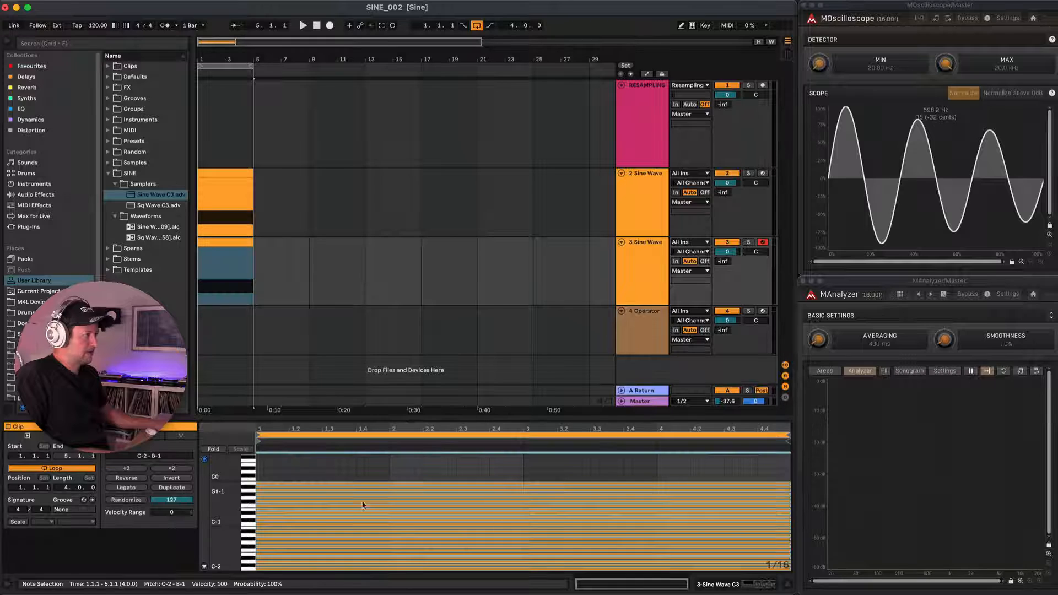
left_click_drag(266, 572, 268, 485)
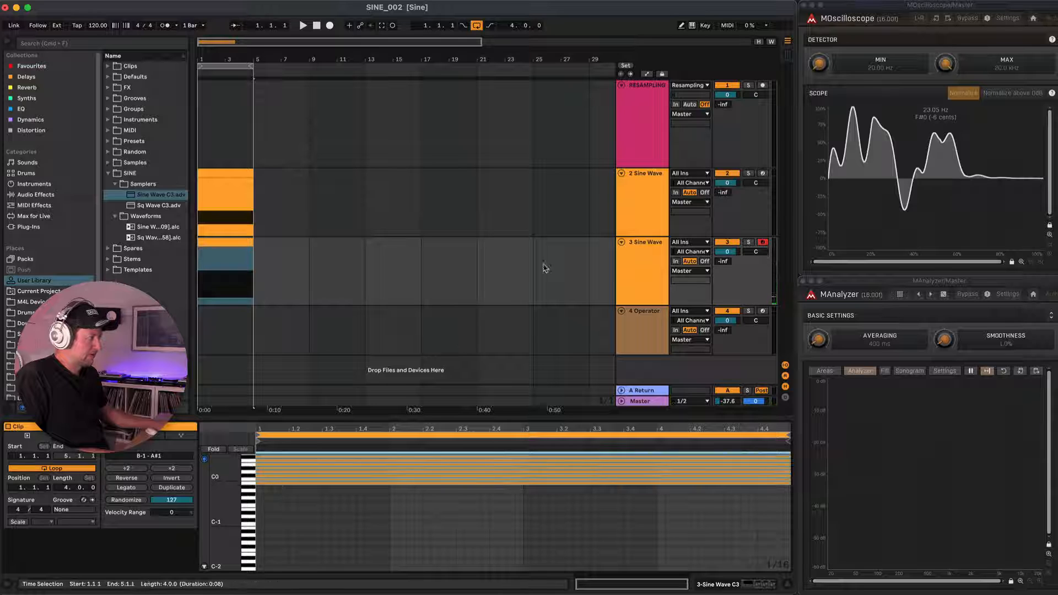
Duplicate the third track and transpose all notes in the new copy's clip up to the range B1 to A#3.
left_click(649, 255)
key("super+d")
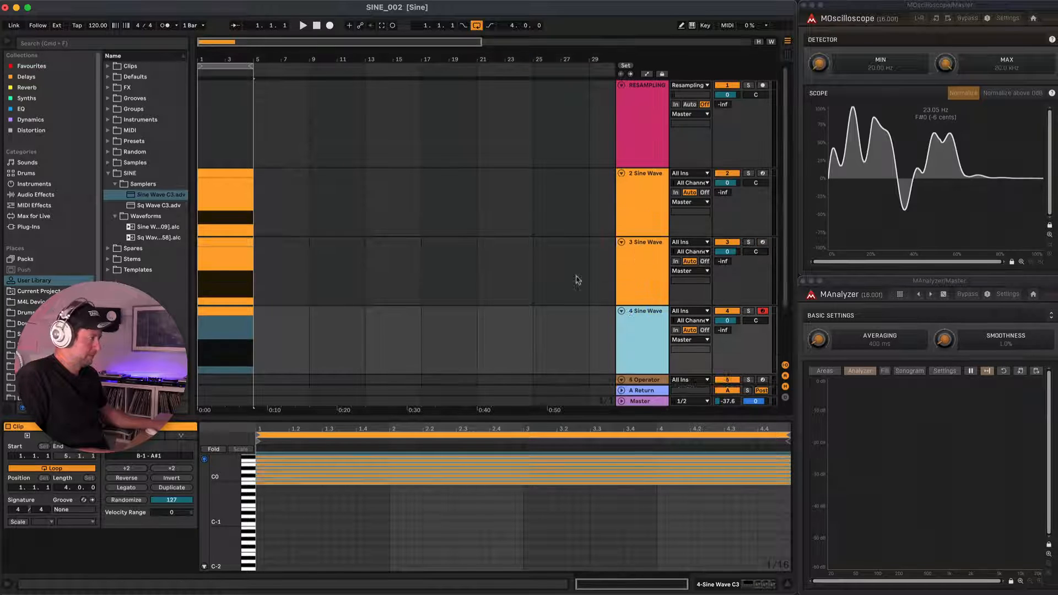
left_click(238, 311)
scroll(289, 514, "up", 4)
scroll(290, 514, "up", 1)
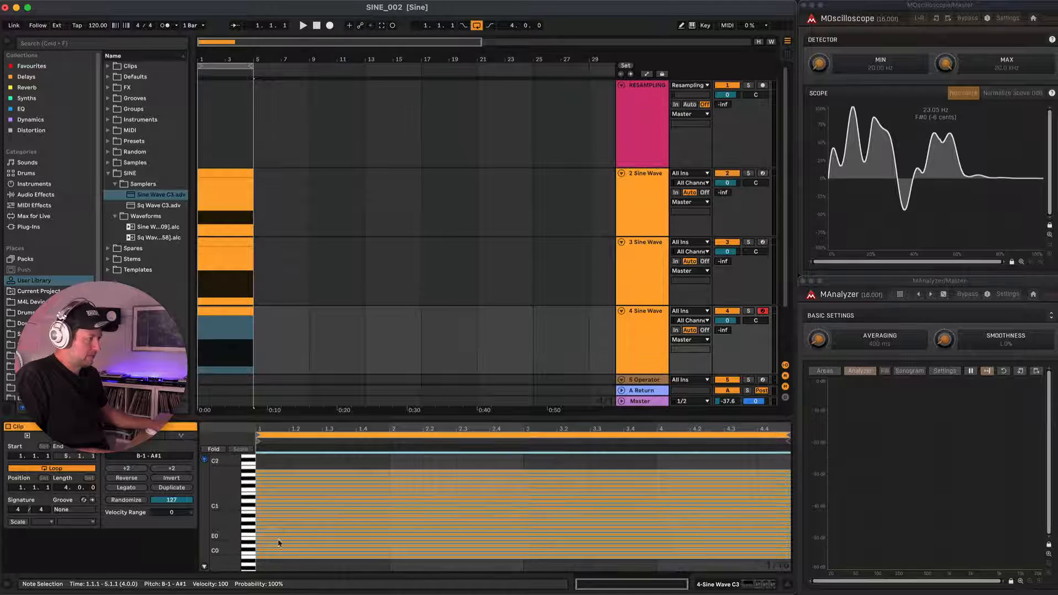
left_click_drag(270, 561, 275, 474)
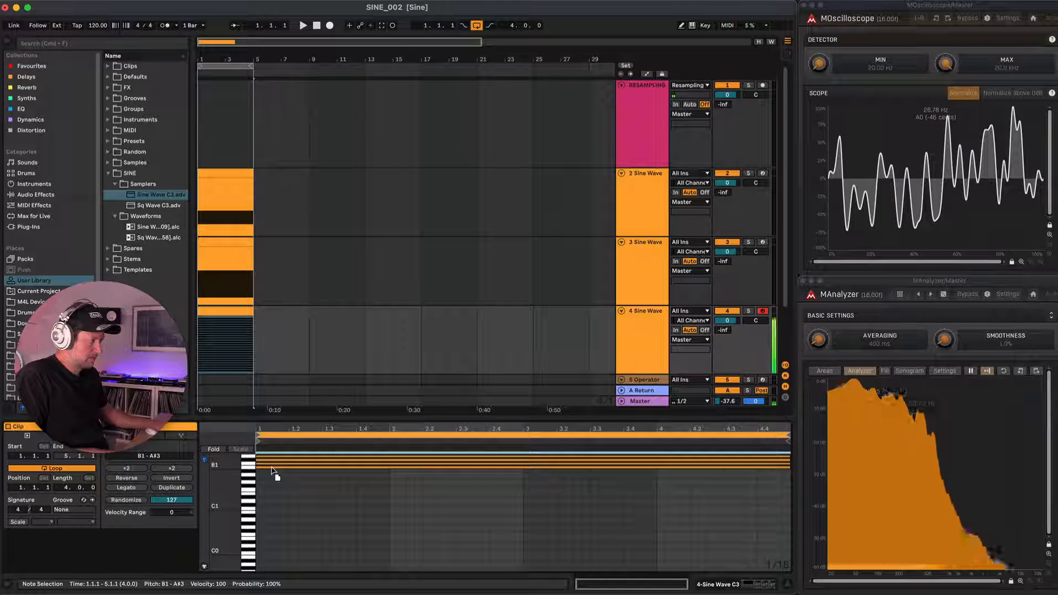
Duplicate the fourth track and transpose all notes in the new copy's clip up to the range B3 to A#5.
left_click(647, 331)
key("super+d")
key("super+shift+t")
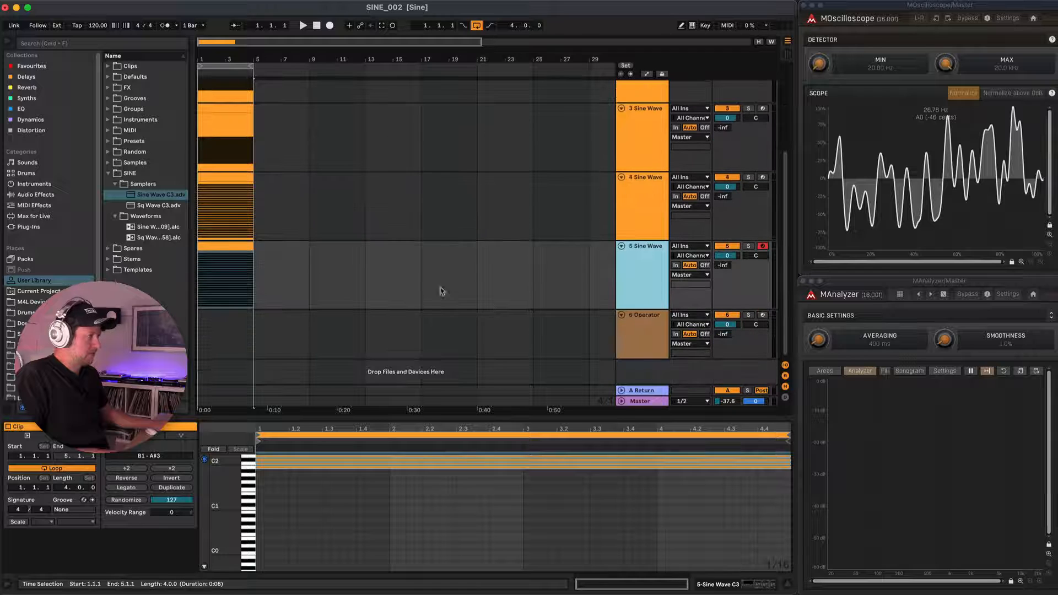
left_click(289, 513)
scroll(289, 512, "up", 5)
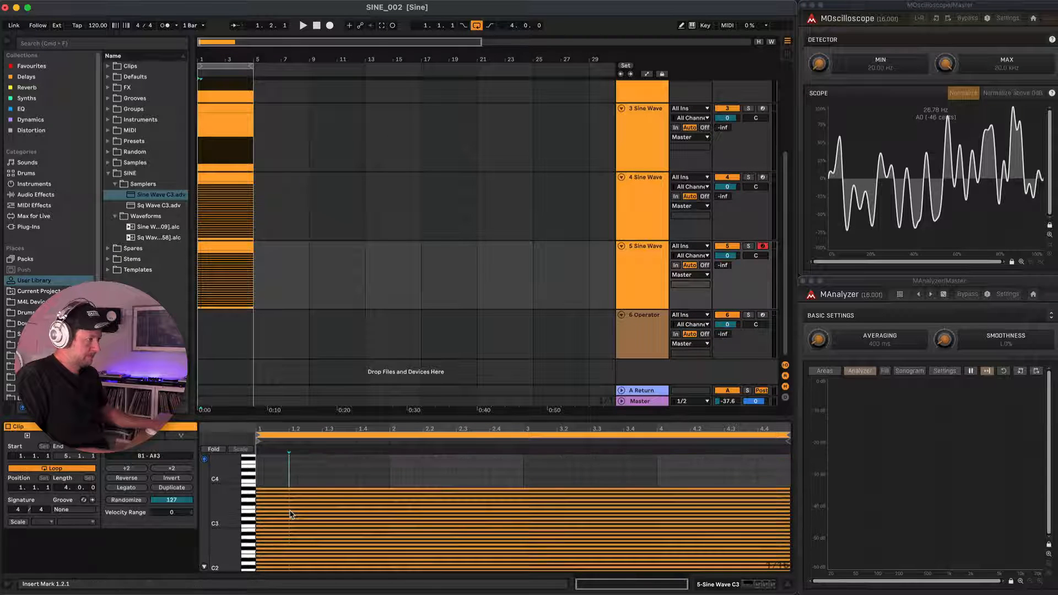
key("super+a")
scroll(274, 538, "down", 2)
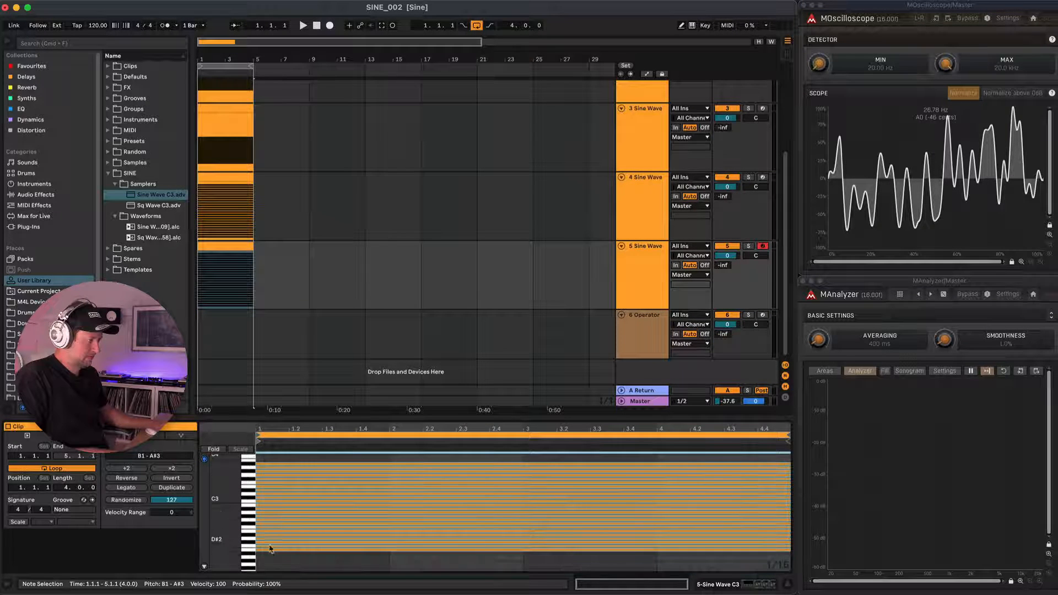
left_click_drag(269, 554, 276, 474)
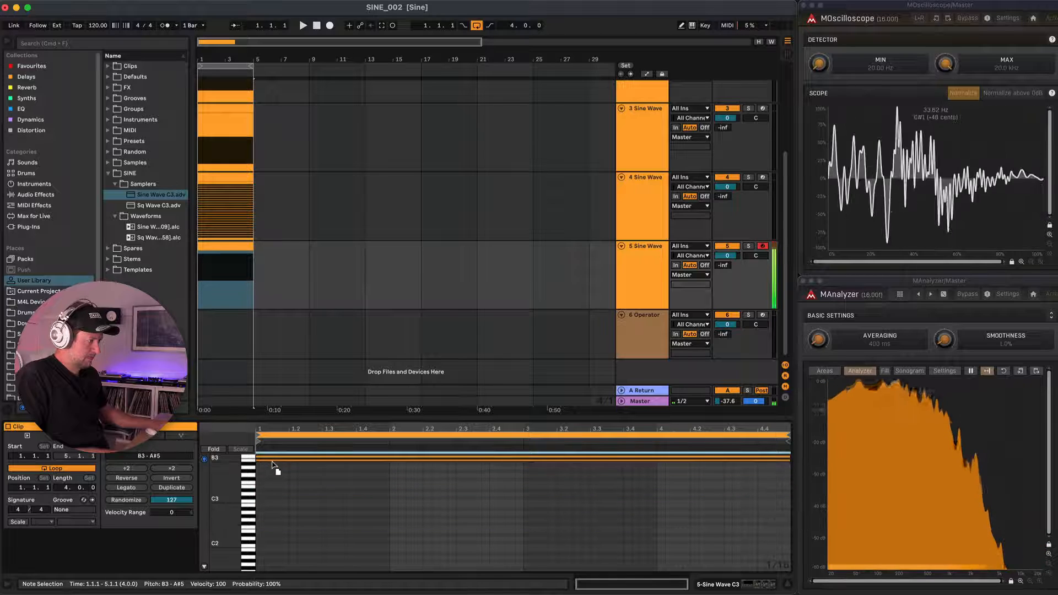
scroll(286, 482, "up", 8)
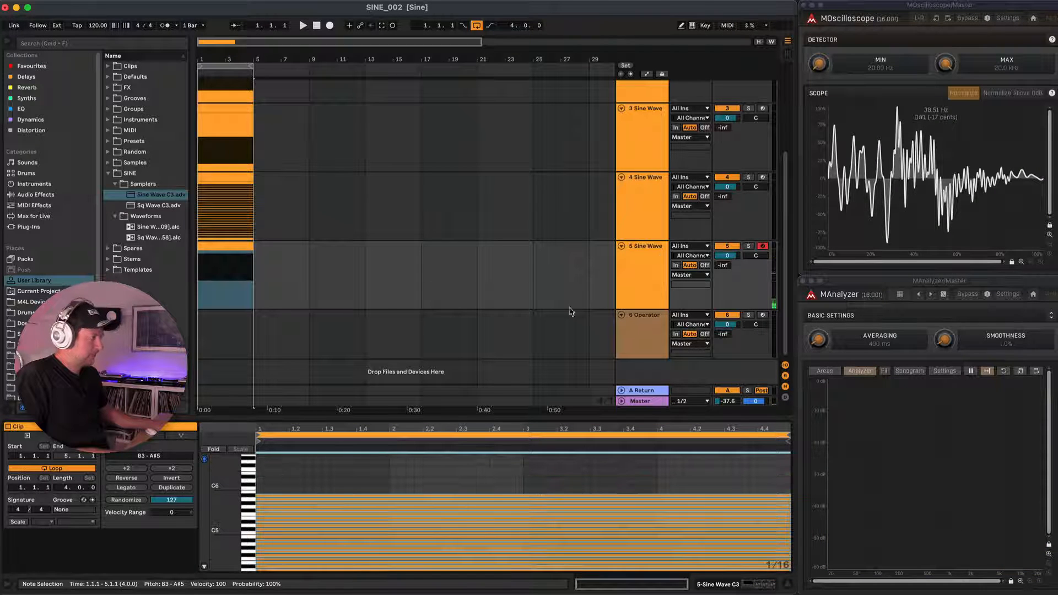
Duplicate the fifth track and transpose all notes in the new copy's clip up to the range B5 to A#7.
left_click(635, 281)
key("super+d")
scroll(394, 283, "down", 2)
double_click(249, 281)
scroll(308, 482, "down", 5)
mouse_move(291, 513)
left_mouse_down()
mouse_move(299, 462)
mouse_move(293, 509)
left_mouse_up()
scroll(294, 496, "up", 5)
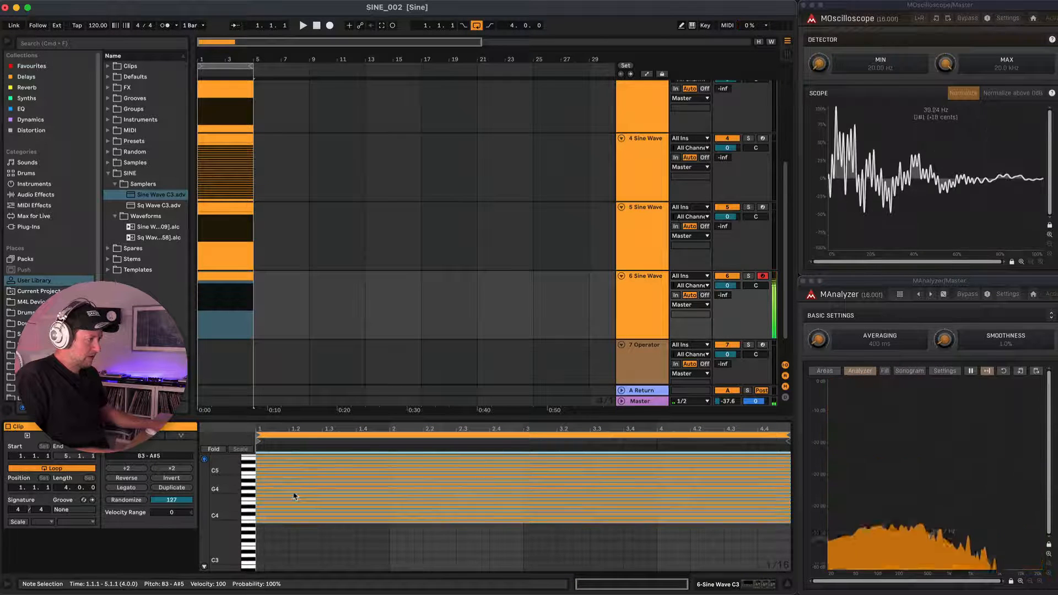
scroll(294, 495, "up", 1)
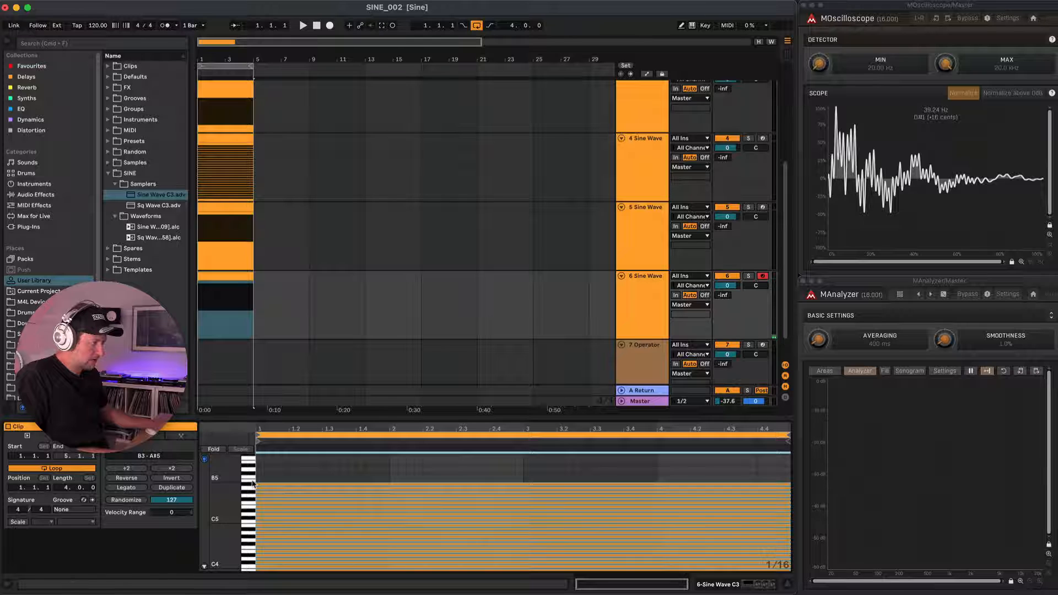
scroll(270, 551, "down", 2)
left_click_drag(270, 565, 263, 475)
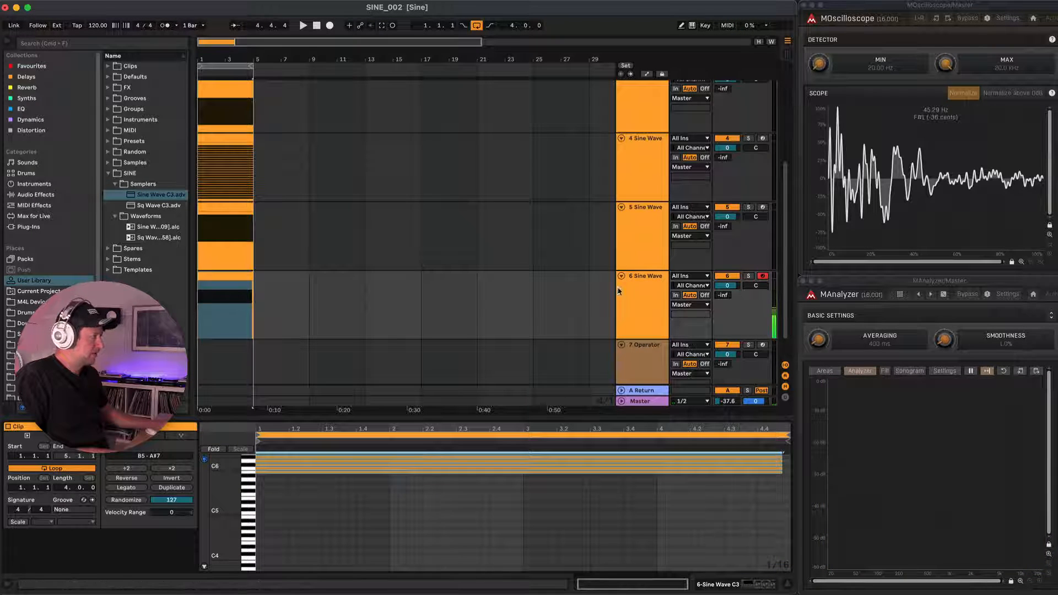
Duplicate the sixth track and shift the notes in the new copy's clip up to the range C6 to C#8.
left_click(643, 292)
key("super+d")
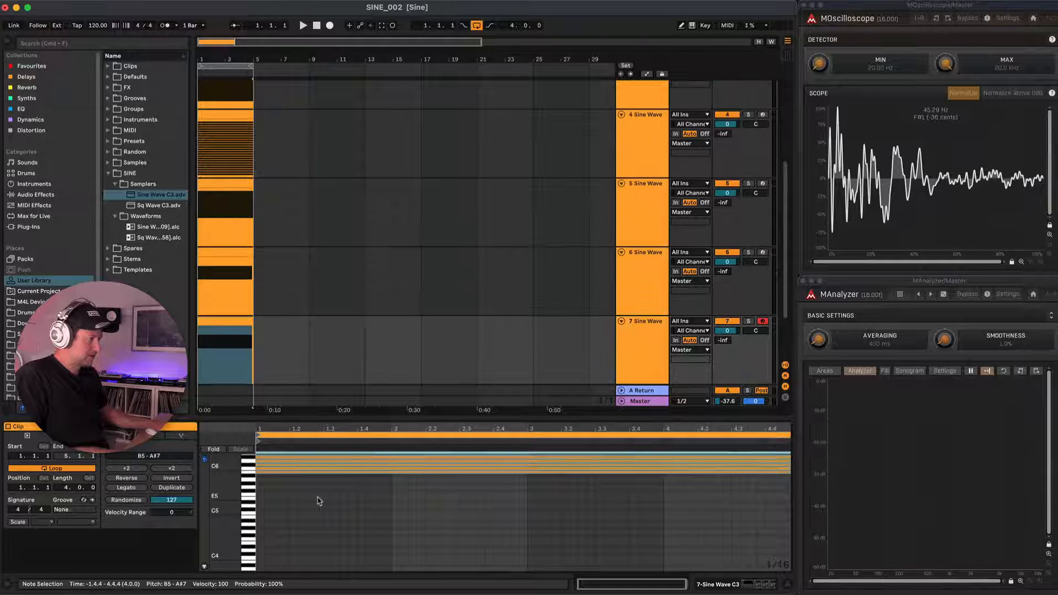
scroll(319, 500, "up", 5)
scroll(264, 562, "left", 1)
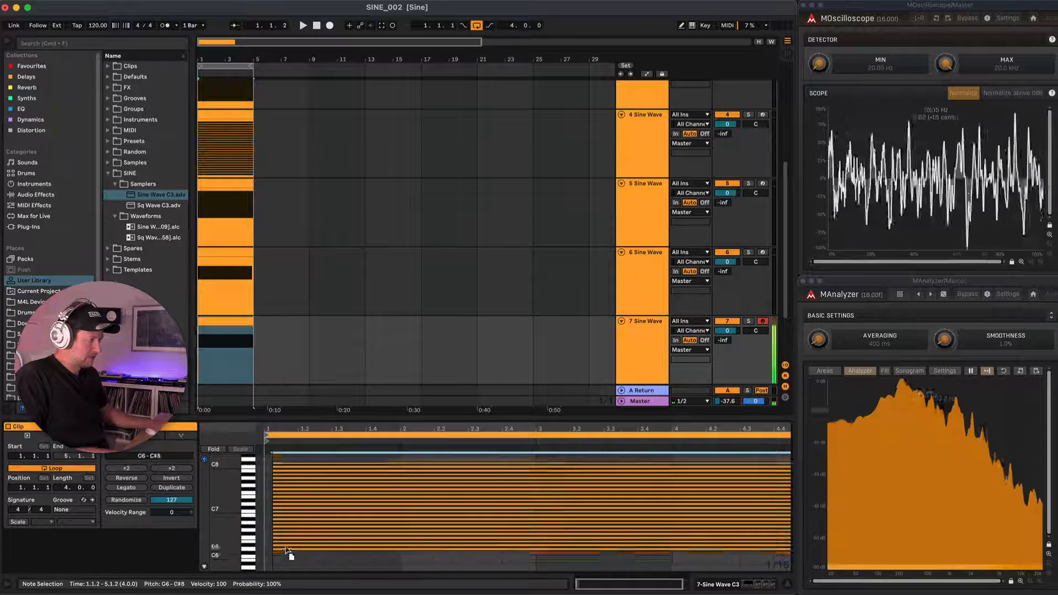
mouse_move(279, 477)
left_mouse_down()
mouse_move(272, 330)
mouse_move(233, 254)
left_mouse_up()
Align the notes in the sixth track's clip with the start of bar 1 and check the fifth track's clip.
left_click(303, 532)
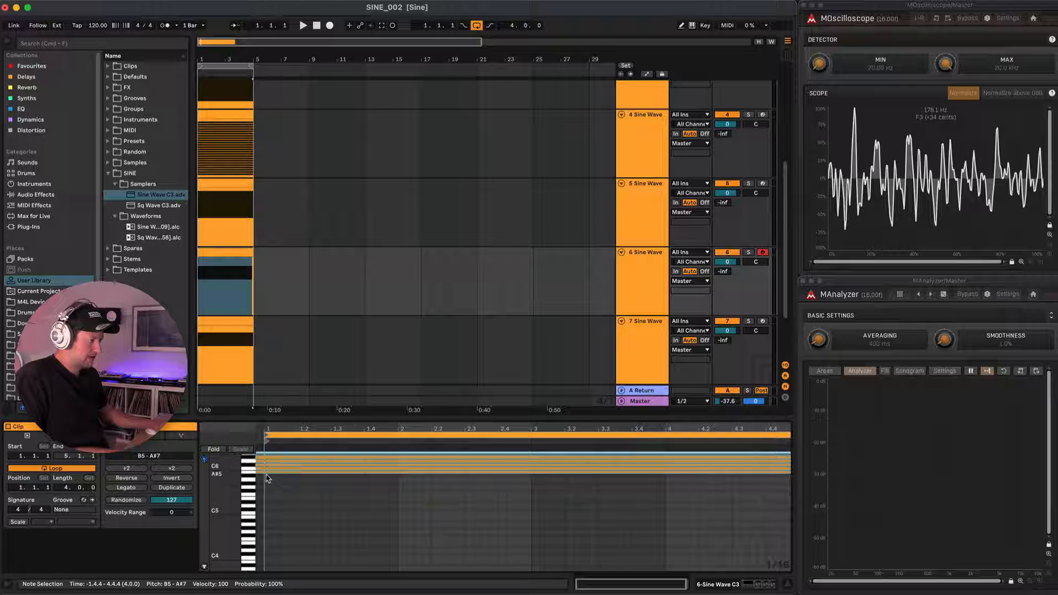
left_click(264, 227)
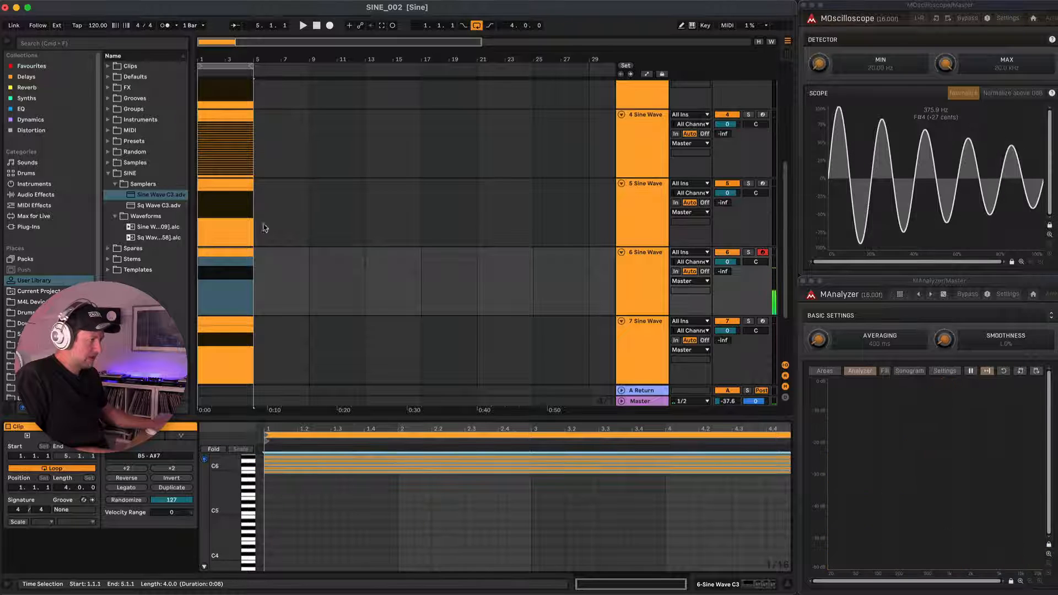
left_click(241, 194)
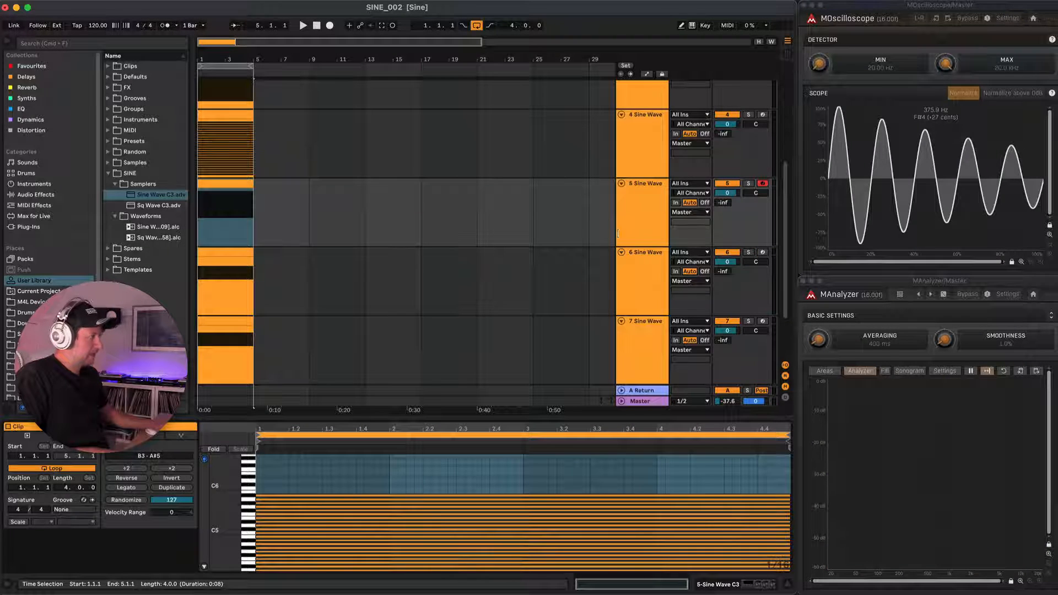
Group all the Sine Wave tracks, from track 2 to track 7, into one group track.
left_click(639, 316)
scroll(656, 237, "up", 5)
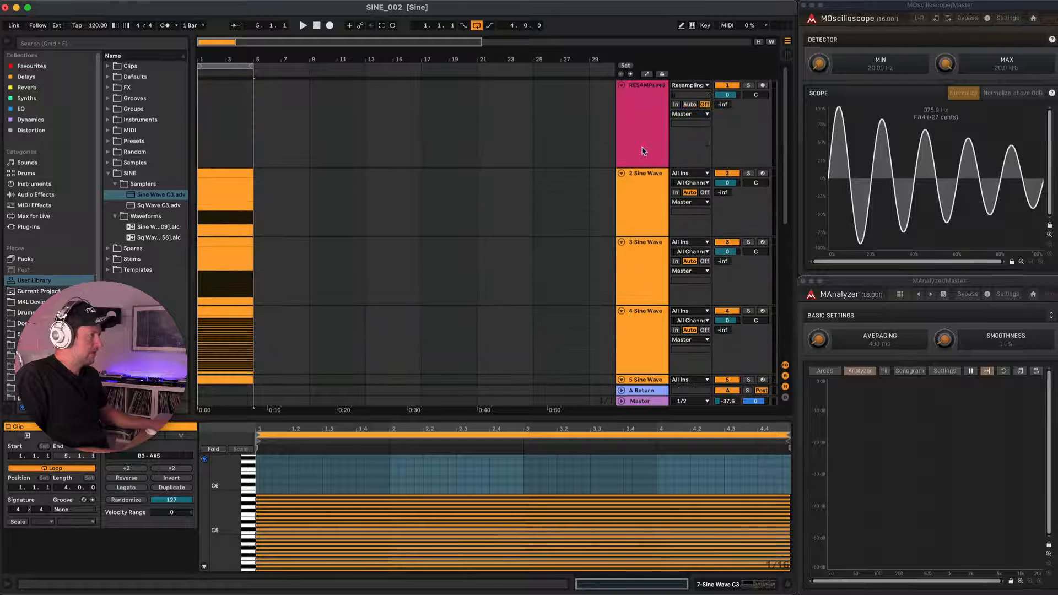
left_click(650, 182, "shift")
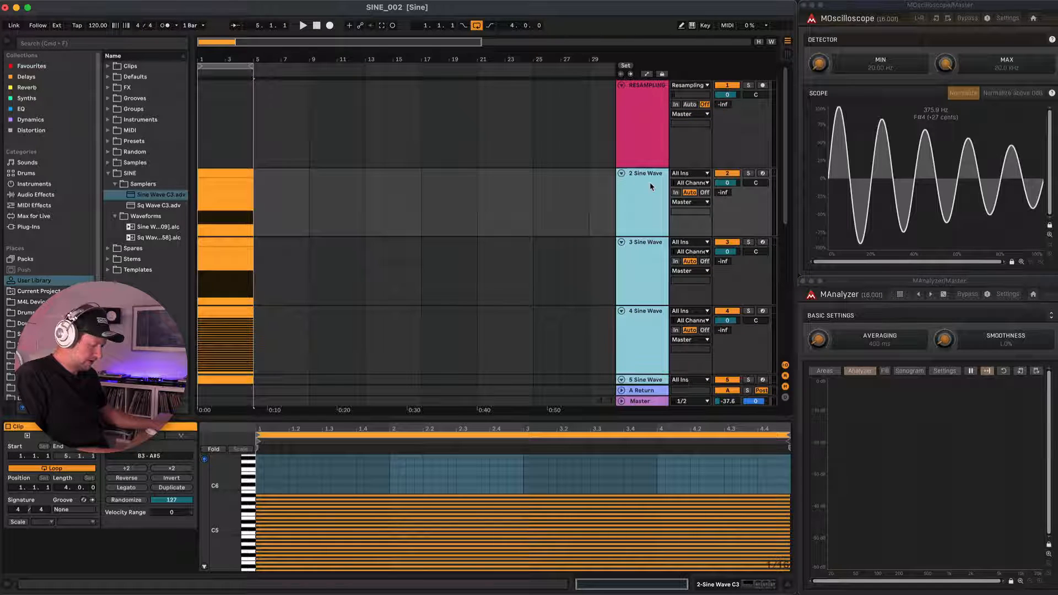
key("super+g")
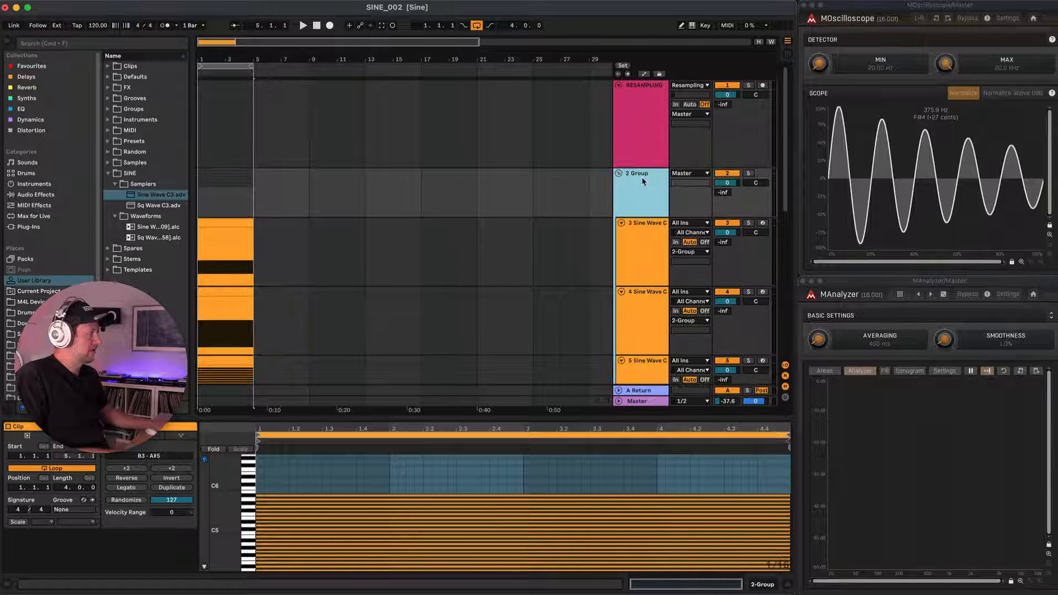
Set the group track's volume to -14.9 dB, solo it and audition the stacked noise.
left_click_drag(728, 183, 727, 193)
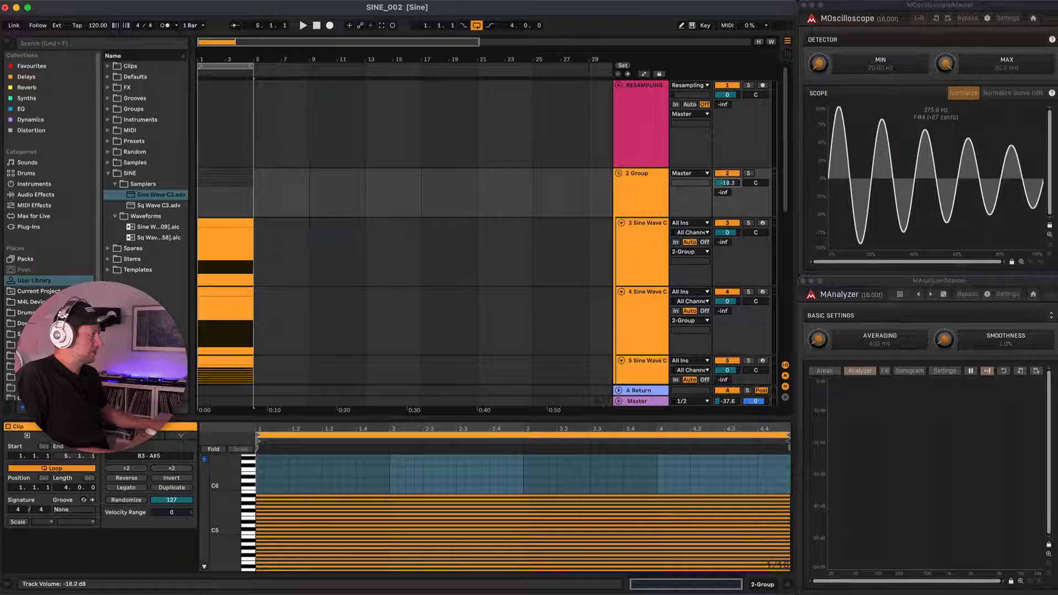
left_click(749, 173)
left_click_drag(727, 183, 727, 176)
key("space")
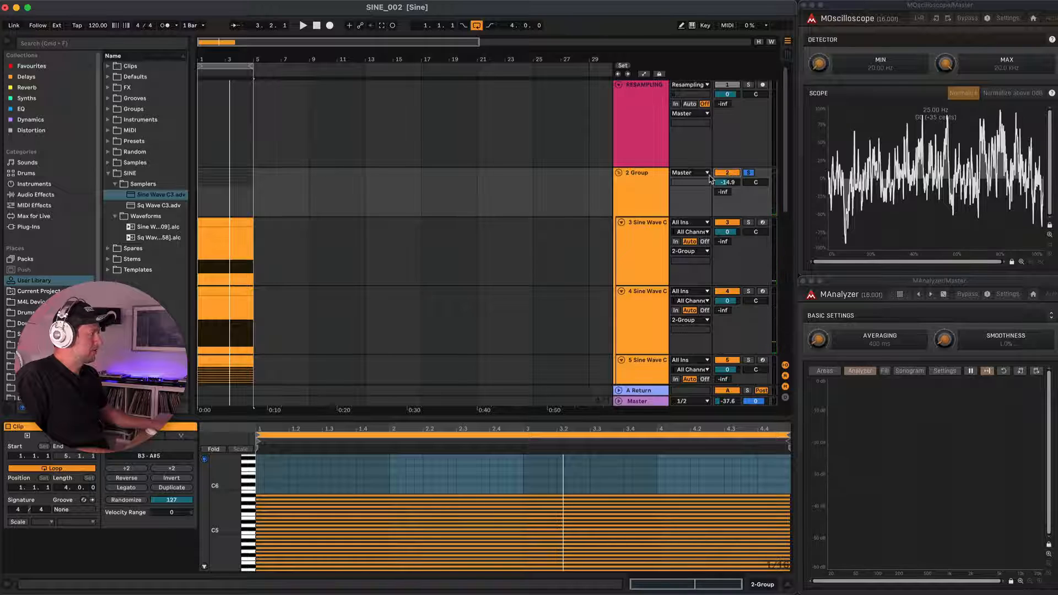
Fold the group and reduce the height of all tracks in the arrangement.
left_click(628, 190)
key("shift+Up")
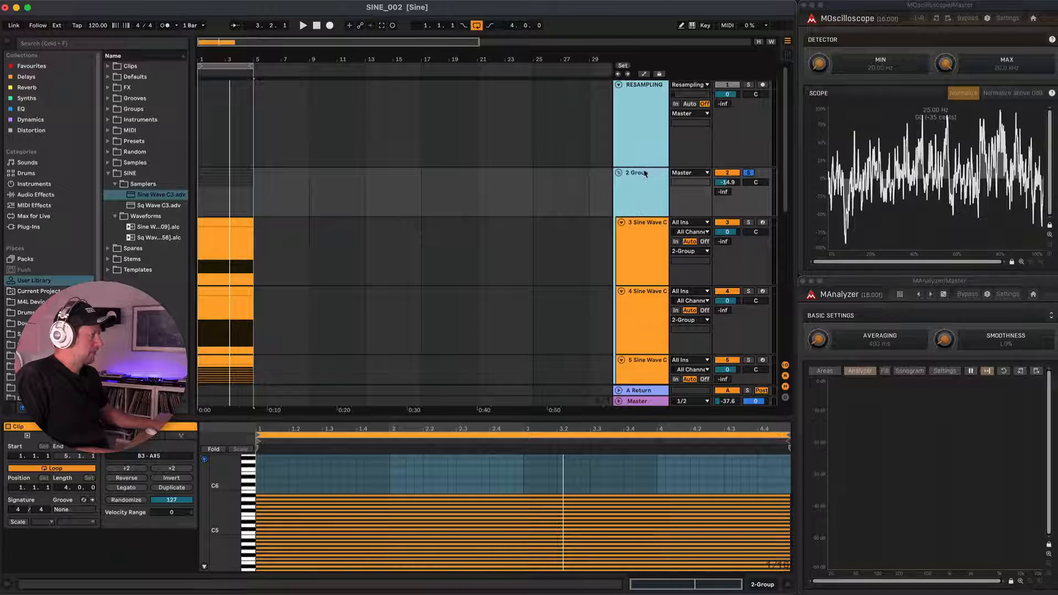
left_click_drag(645, 167, 645, 97)
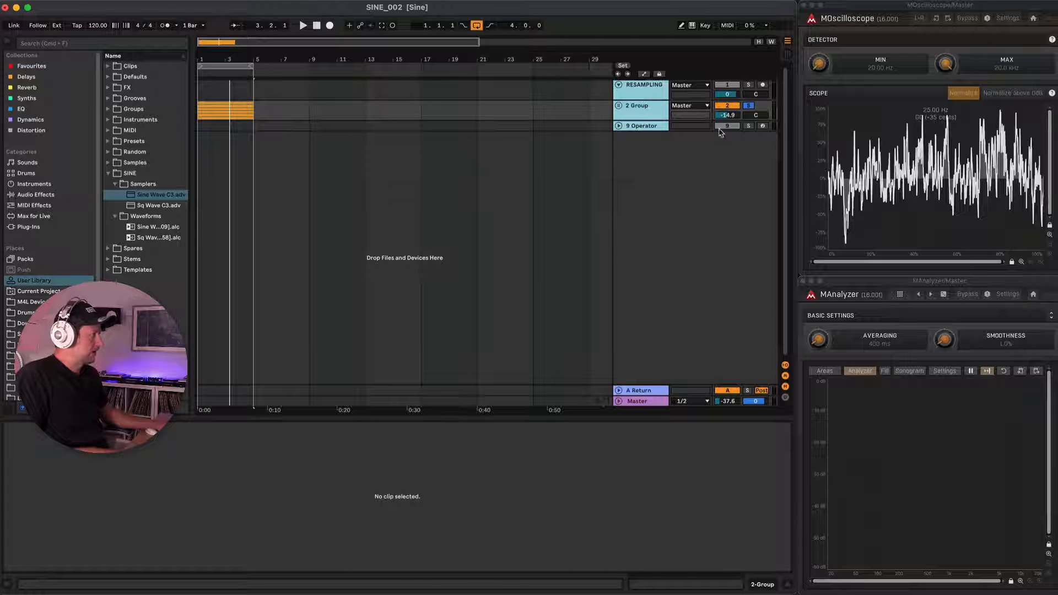
Rename the group track to White Noise.
left_click(747, 106)
left_click(748, 107)
left_click(649, 110)
left_click(638, 109)
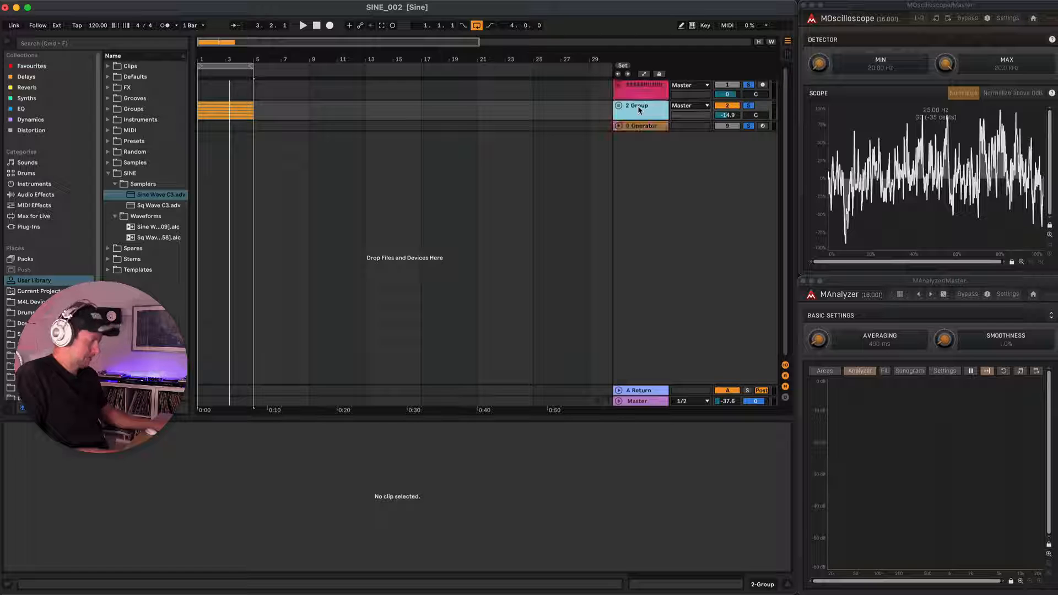
type("White Noise")
key("Return")
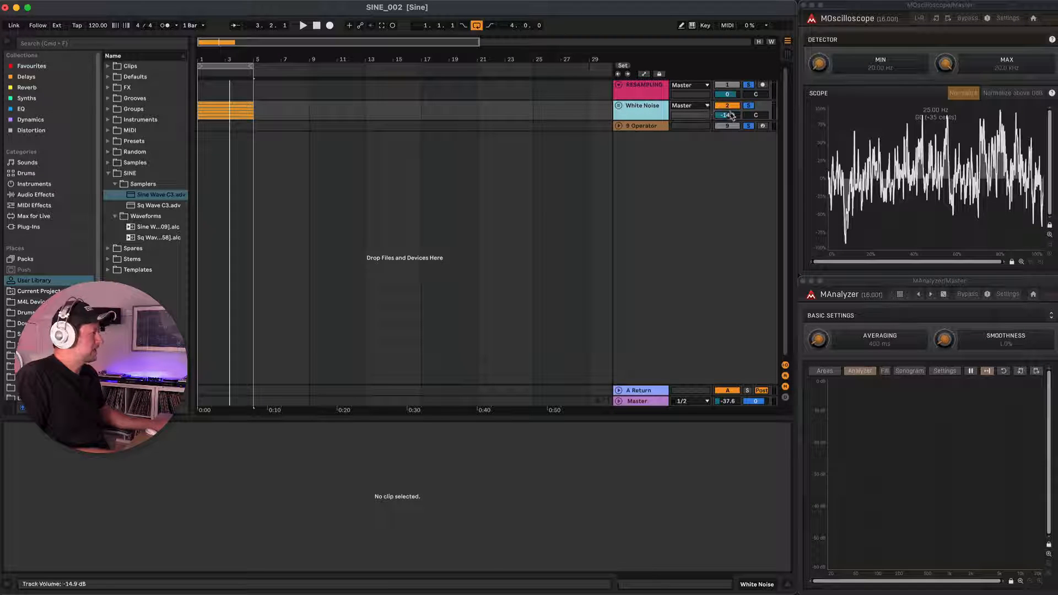
Solo only the White Noise group and play it to inspect its waveform and spectrum.
left_click(748, 85)
left_click(749, 107)
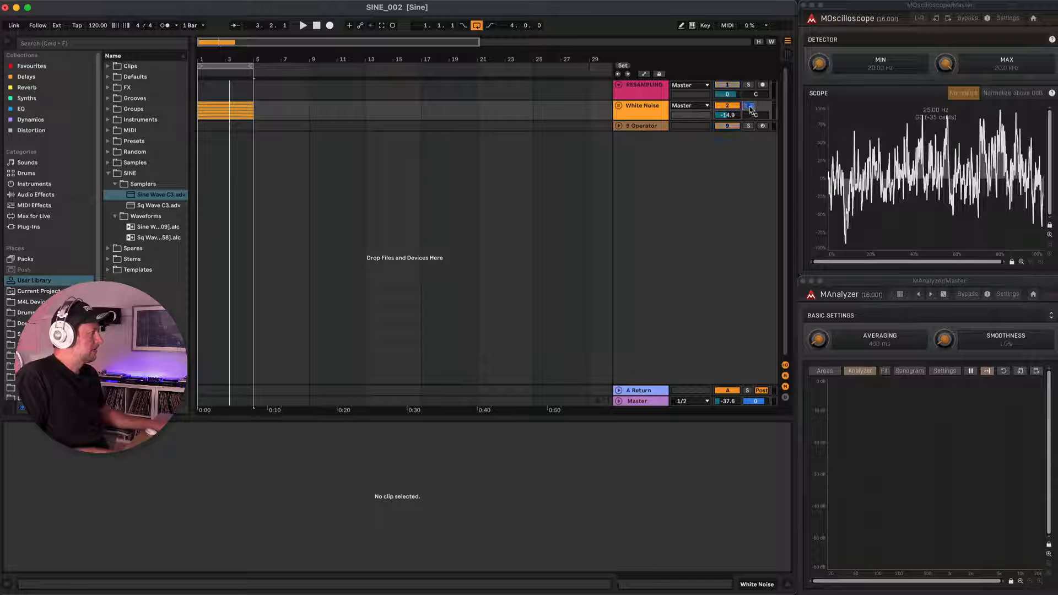
key("space")
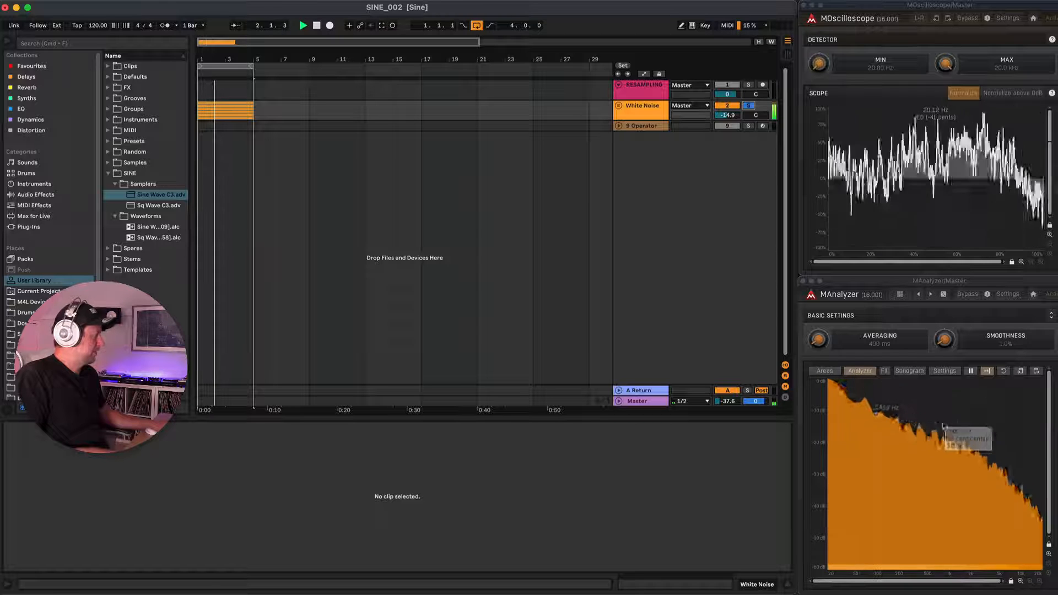
Add an EQ Eight effect to the White Noise group track.
left_click(645, 116)
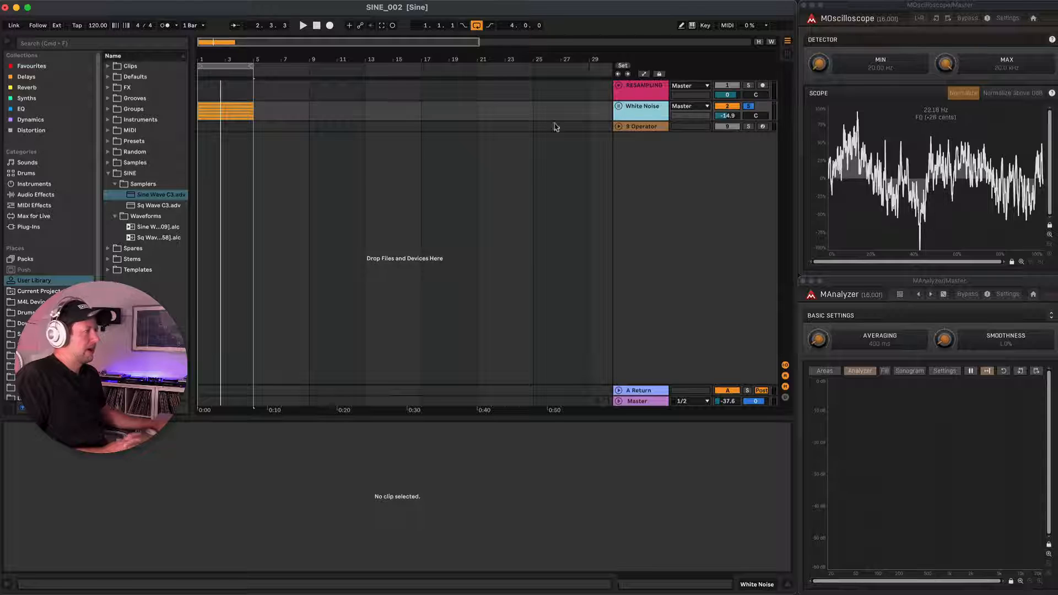
left_click(43, 109)
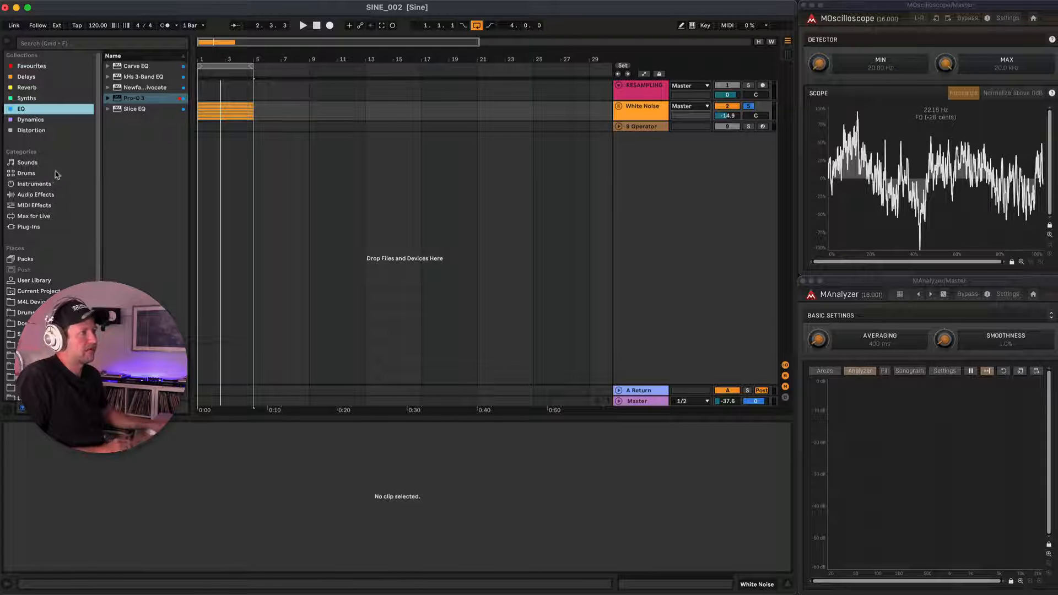
left_click(34, 194)
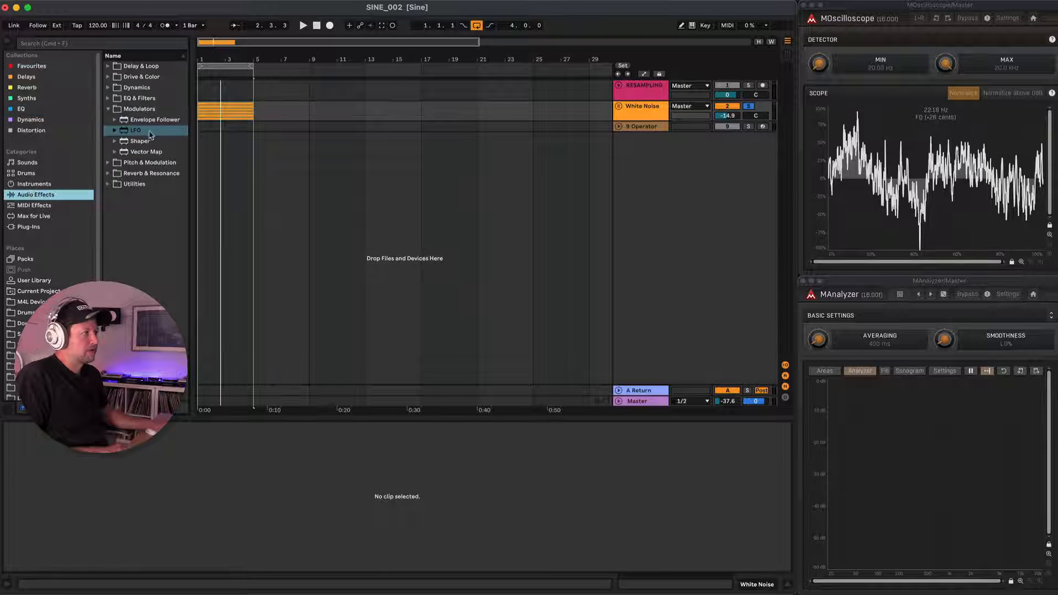
left_click(108, 98)
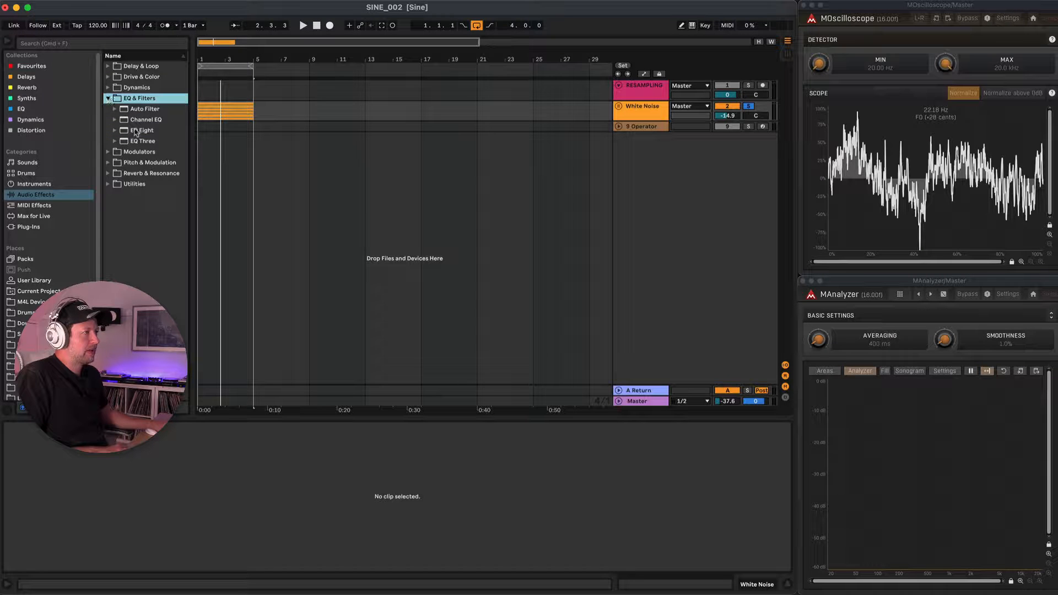
left_click(144, 130)
left_click_drag(627, 118, 641, 113)
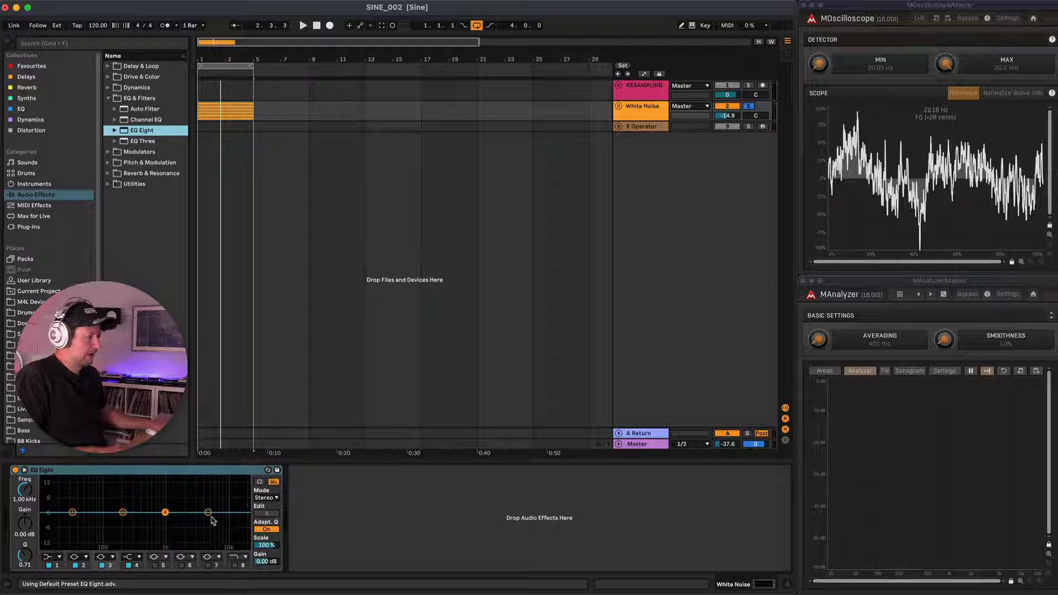
Enable EQ band 8 as a boosted high shelf in the low range, start playback and raise band 4 around 2.40 kHz.
left_click(235, 565)
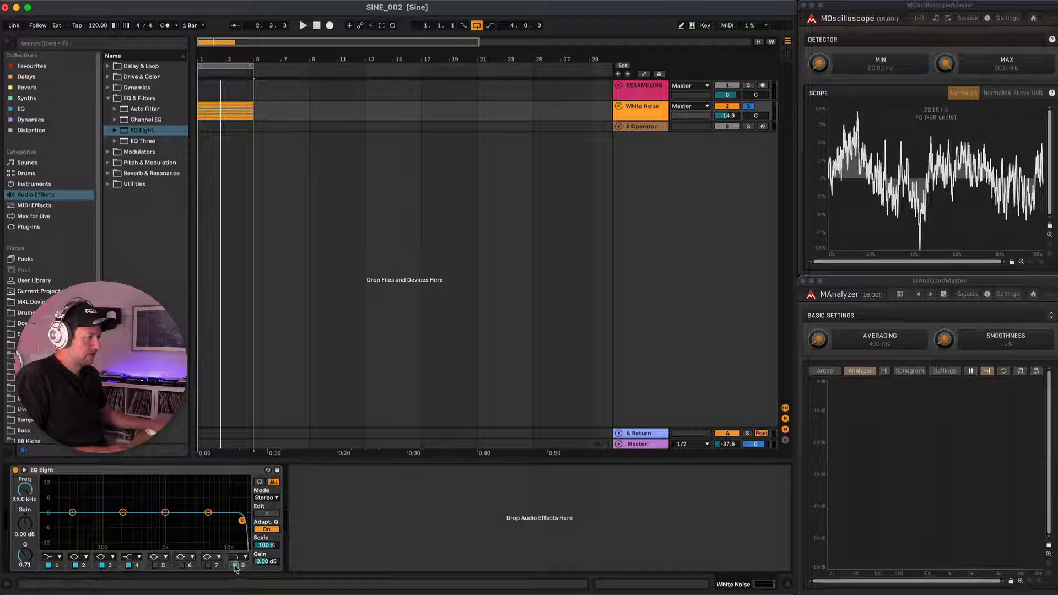
left_click(245, 557)
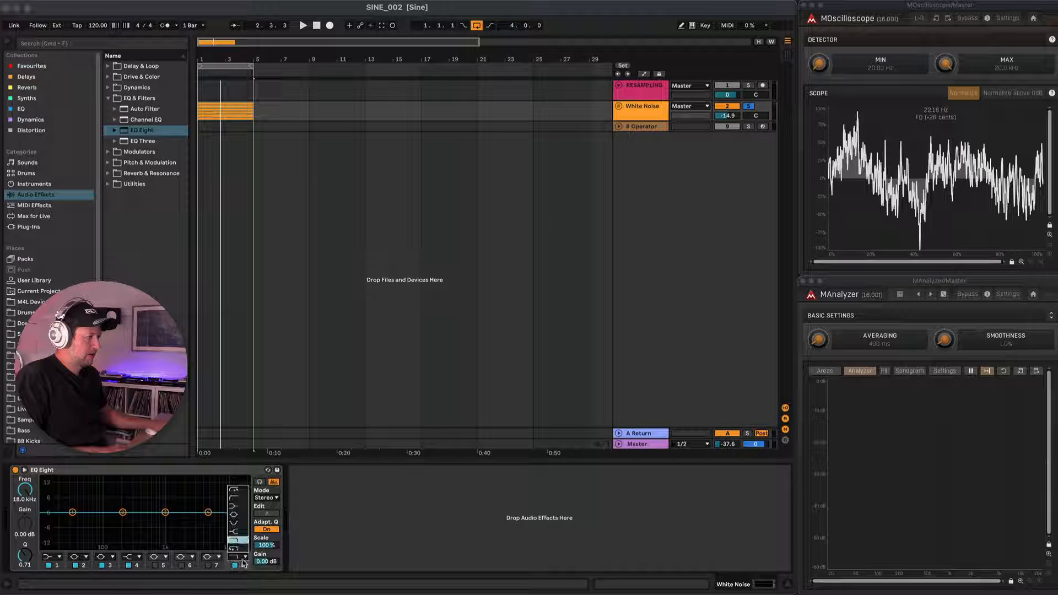
left_click(242, 531)
left_click_drag(242, 513, 110, 496)
key("space")
left_click_drag(208, 512, 188, 492)
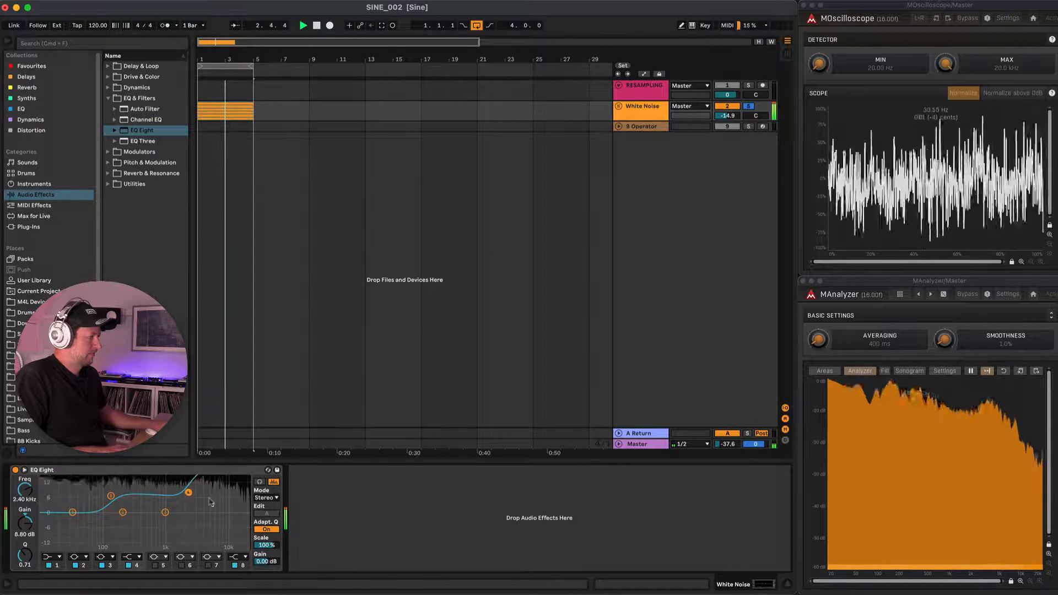
Lower EQ band 1, set band 2 to about 80.8 Hz at -4.69 dB, and boost band 3 and band 7 at about 6.12 kHz.
left_click(72, 514)
left_click_drag(72, 514, 67, 532)
left_click_drag(111, 495, 98, 523)
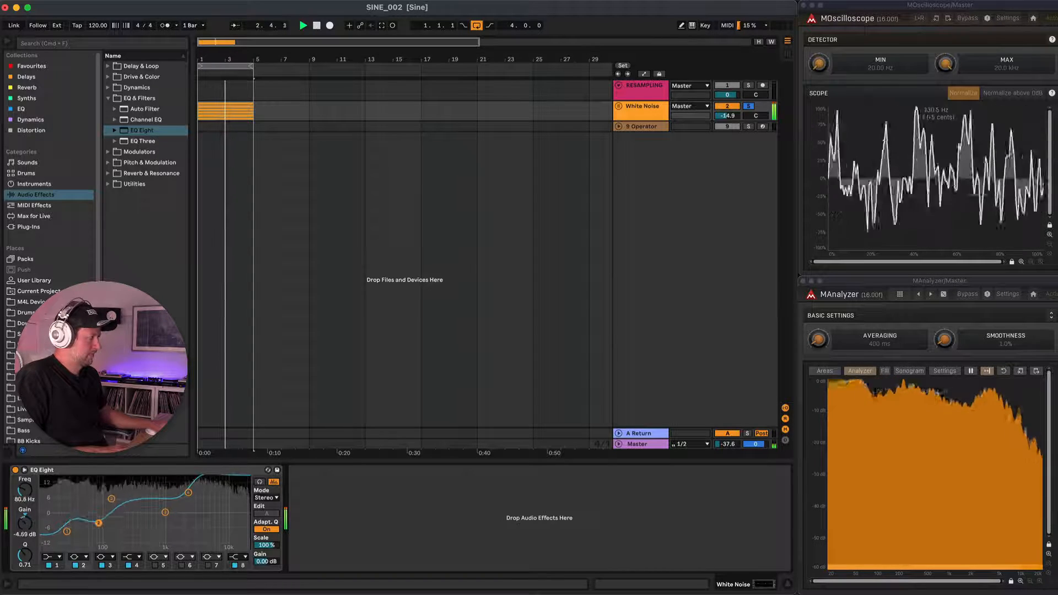
left_click_drag(165, 512, 162, 504)
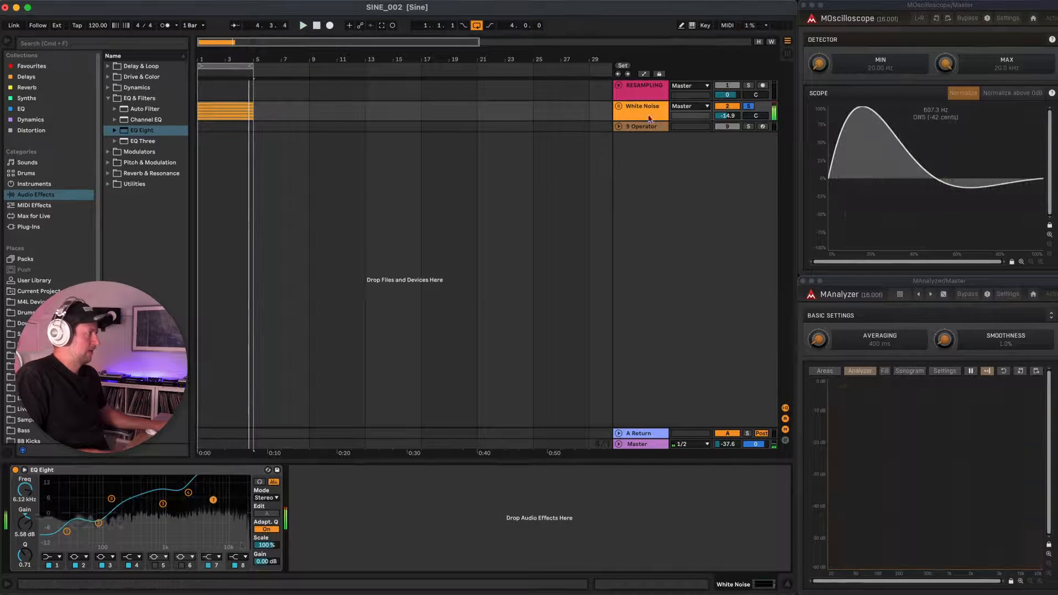
Duplicate the White Noise group, nest both copies in a new group, and solo and play that group.
left_click(653, 118)
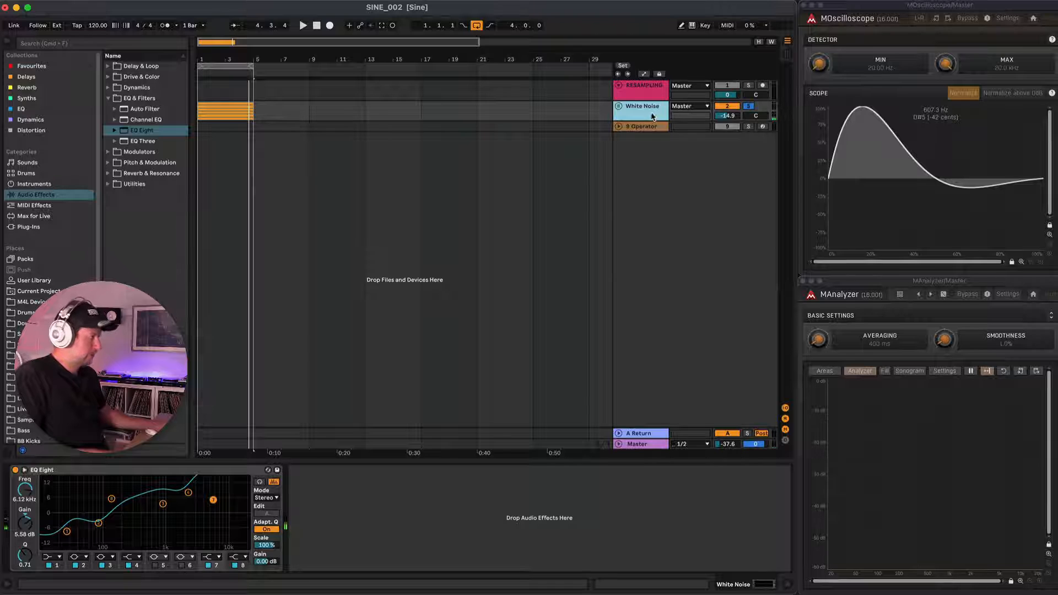
key("super+d")
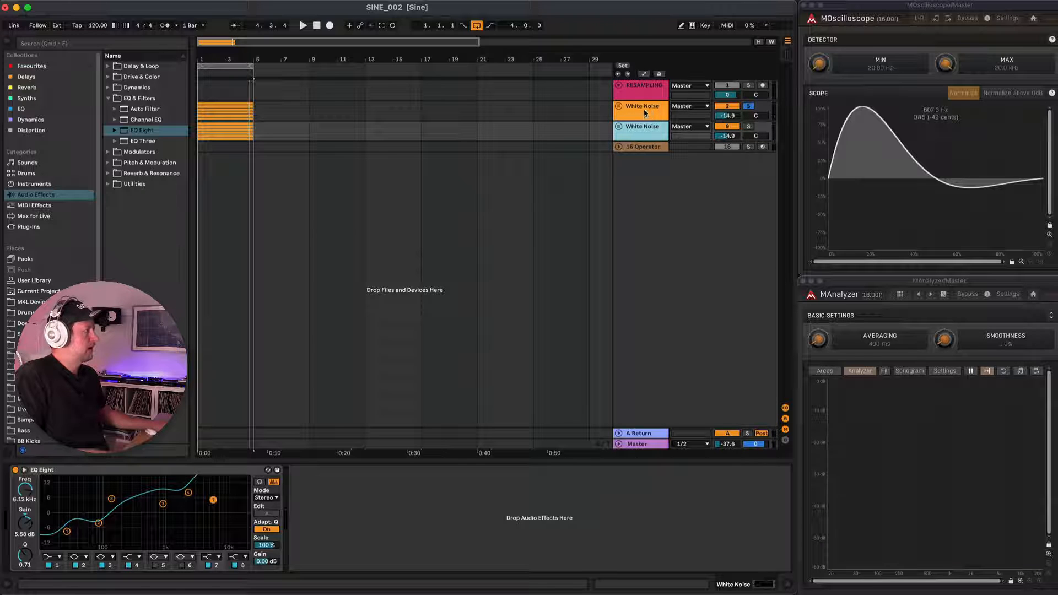
left_click(644, 112, "shift")
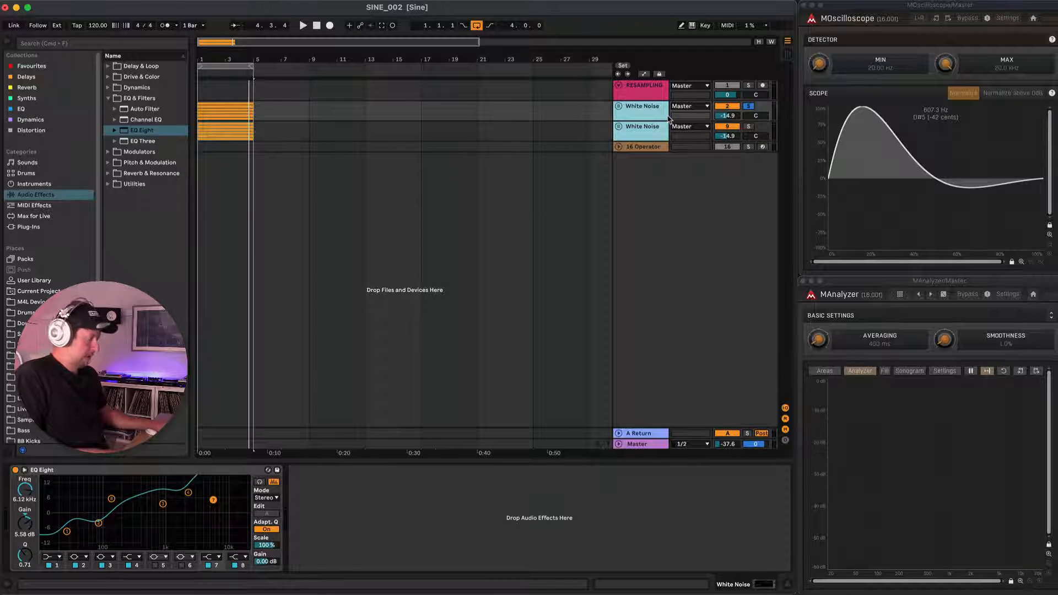
key("super+g")
left_click(749, 106)
key("space")
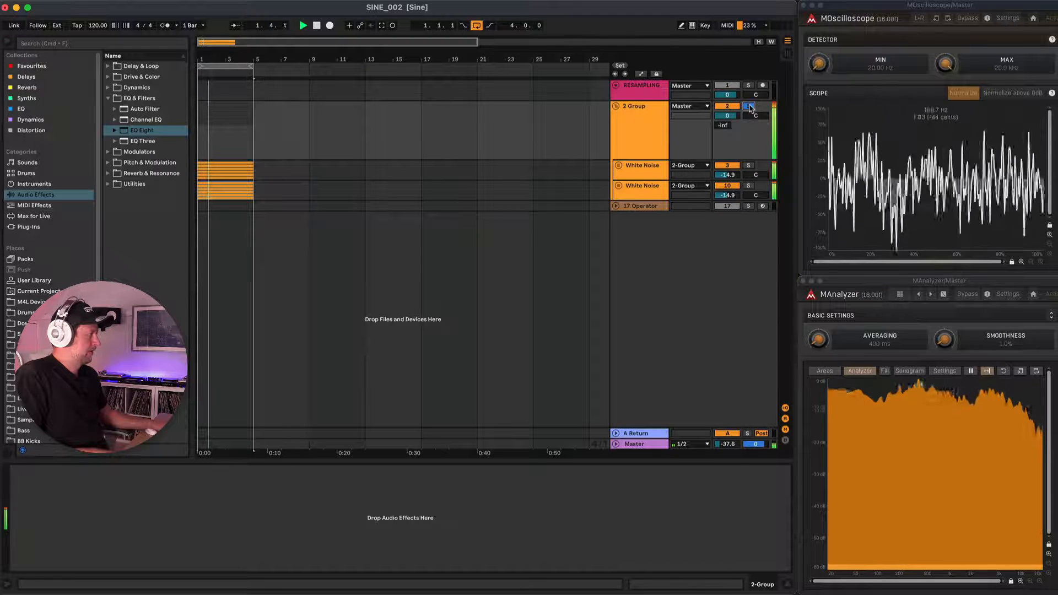
Duplicate both White Noise subgroups to make four and audition the stack.
left_click(642, 169)
left_click(642, 193, "shift")
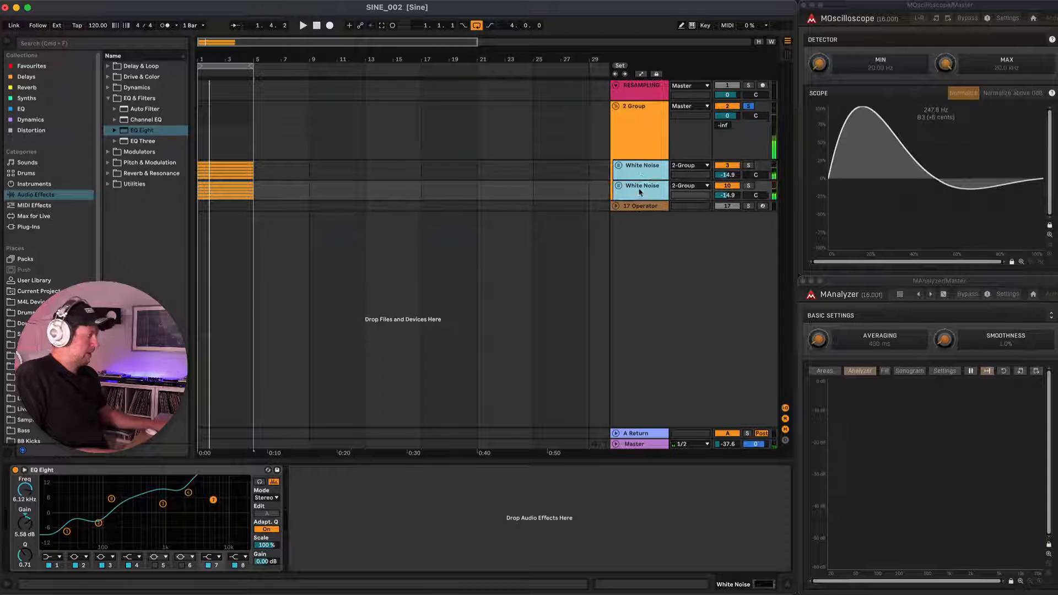
key("super+d")
key("space")
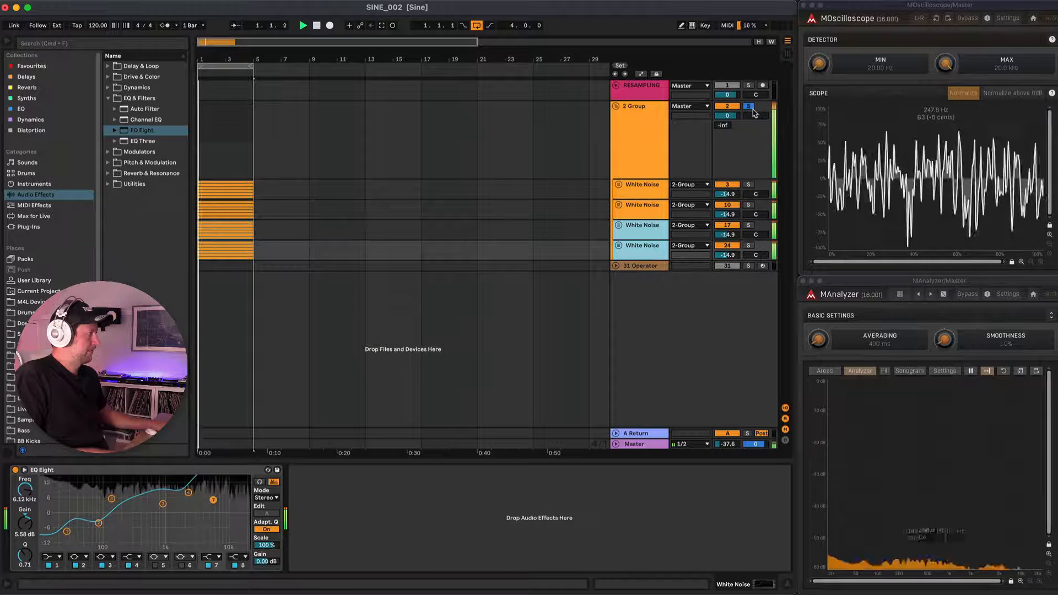
Duplicate all four White Noise subgroups to make eight and audition the denser noise.
left_click(638, 189)
left_click(642, 258, "shift")
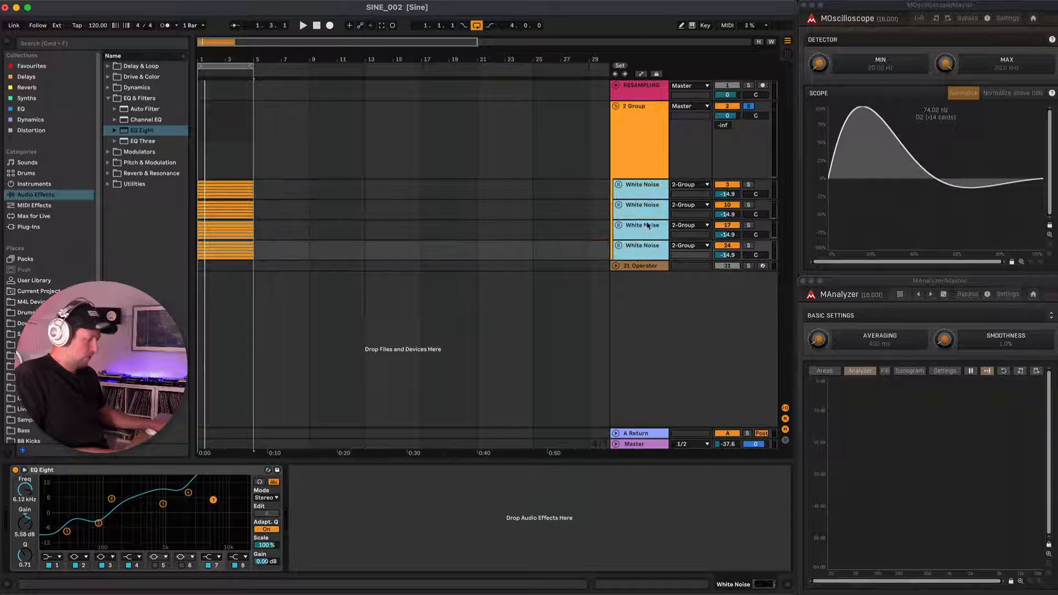
key("super+d")
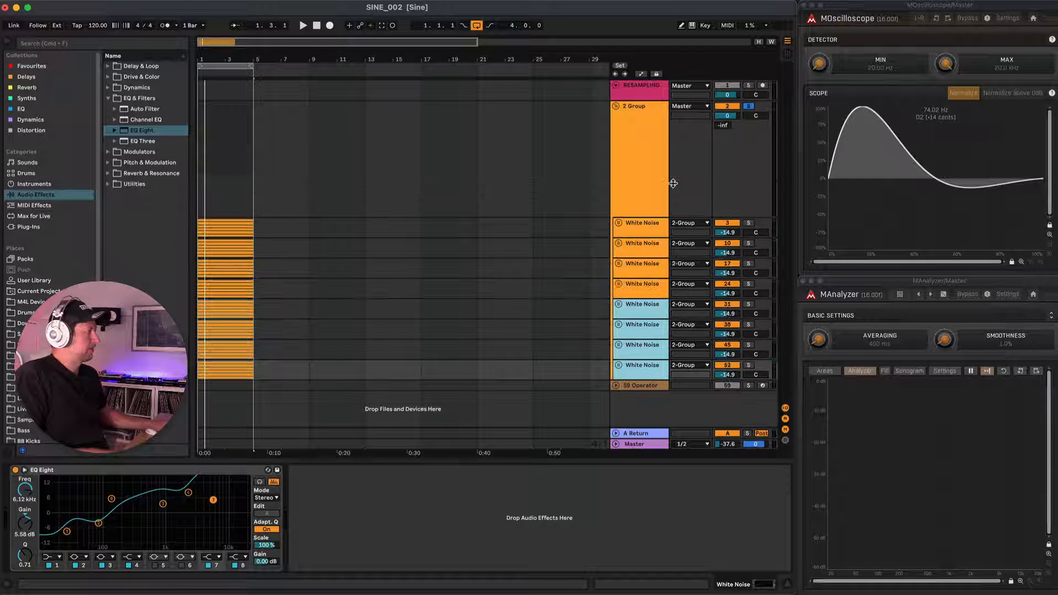
key("space")
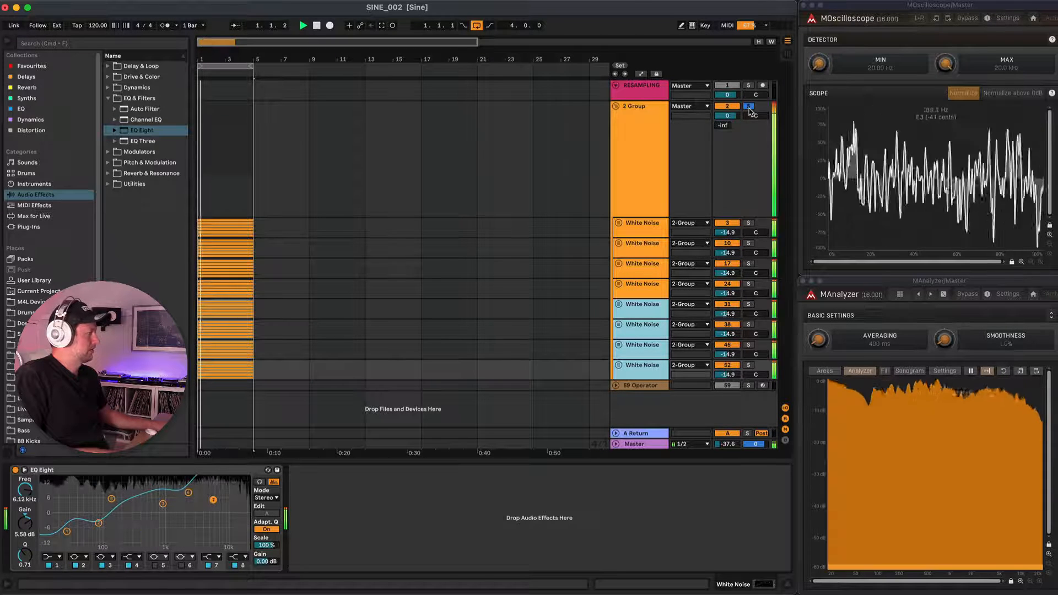
key("space")
Try doubling the eight White Noise subgroups, audition the result and undo the duplication.
left_click(654, 225, "shift")
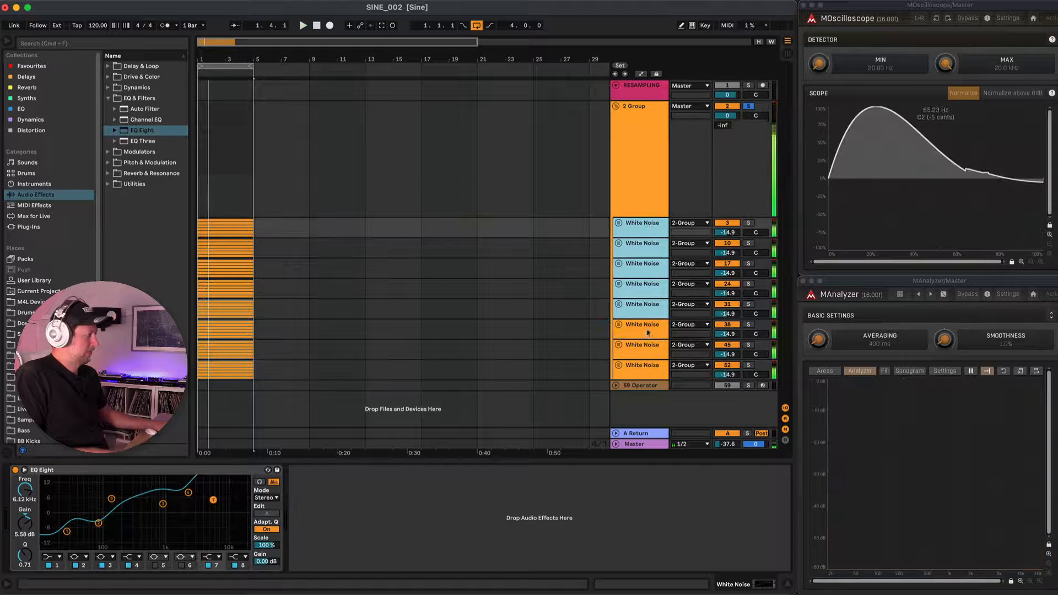
left_click(645, 372, "shift")
left_click(650, 230)
left_click(656, 372, "shift")
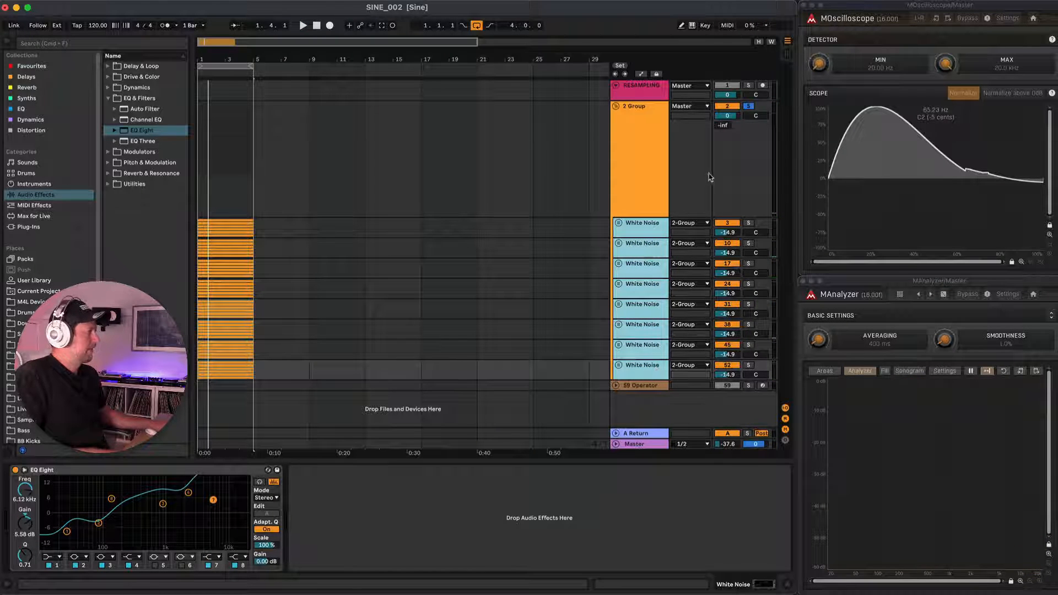
key("super+d")
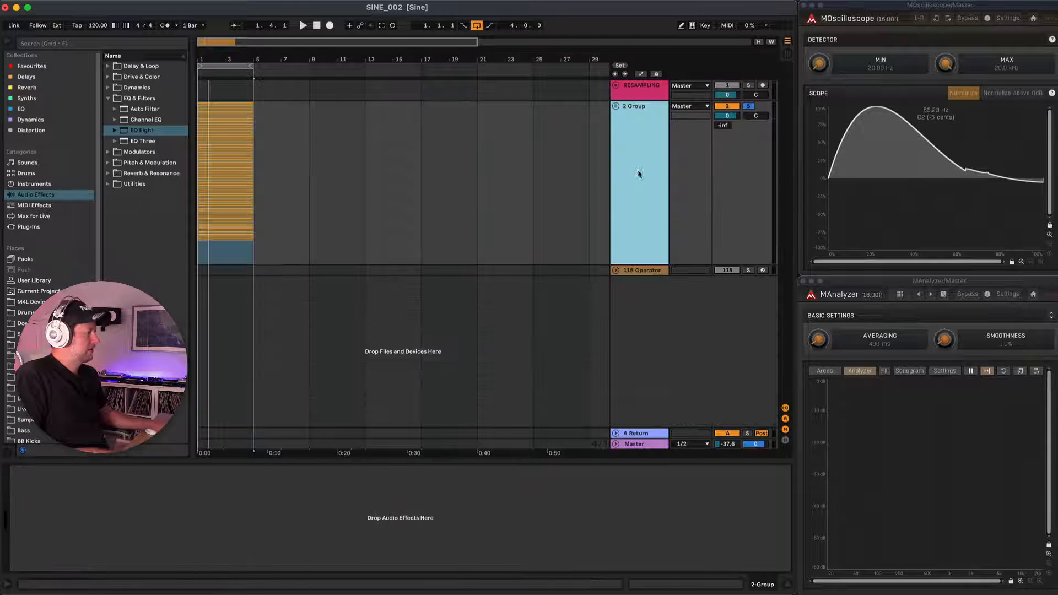
key("space")
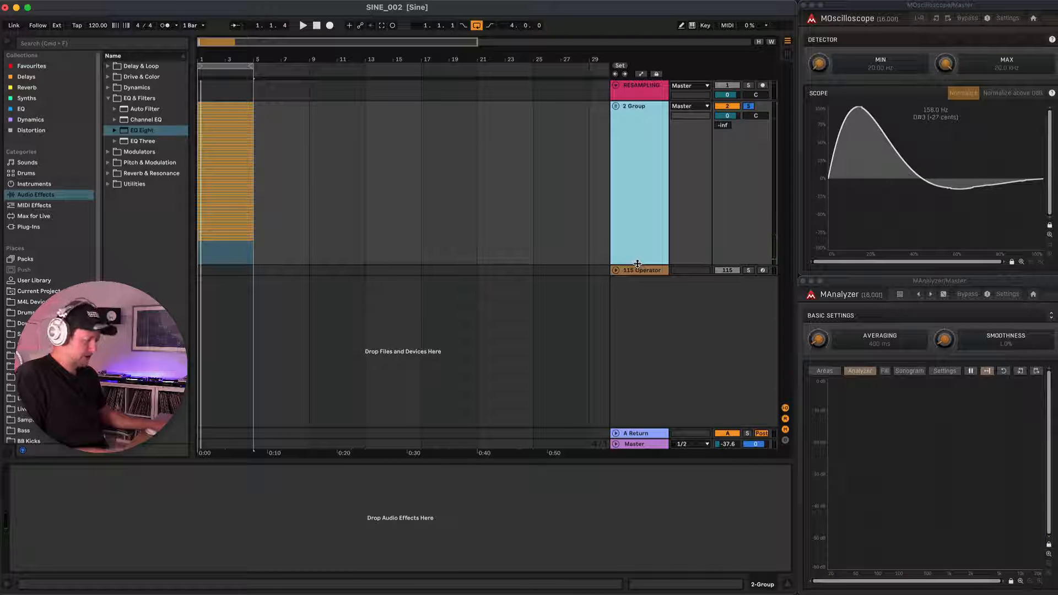
key("super+z")
Audition the parent group, arm the RESAMPLING track and record a short take of the noise.
key("space")
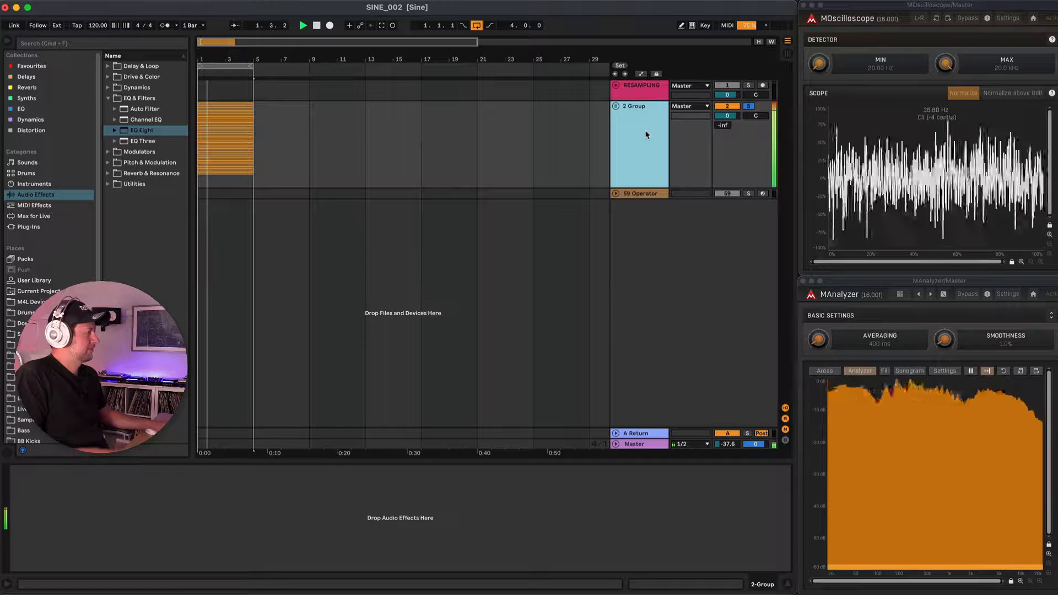
key("space")
left_click(763, 84)
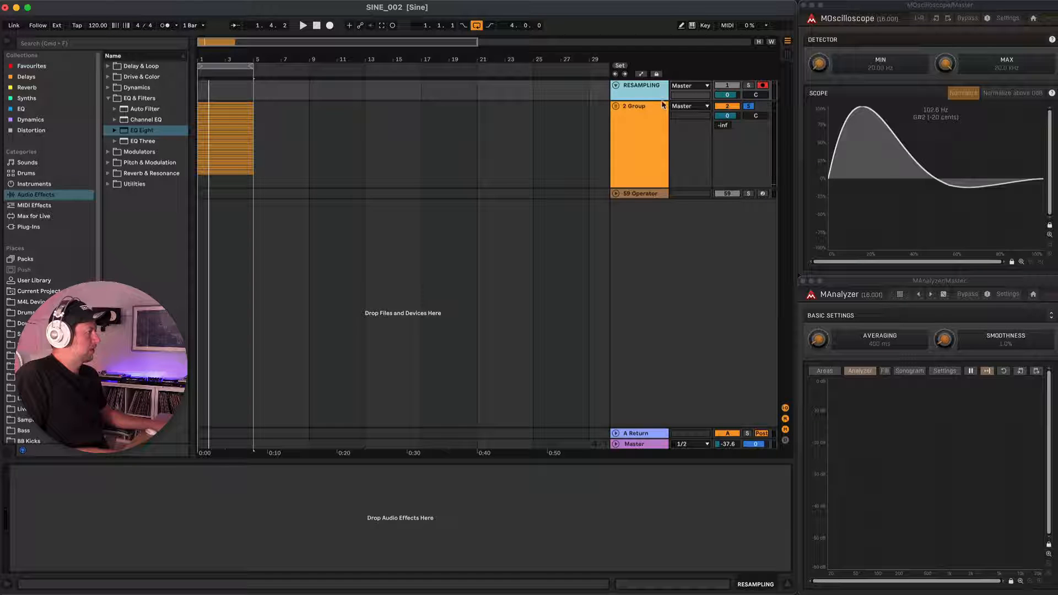
left_click(652, 120)
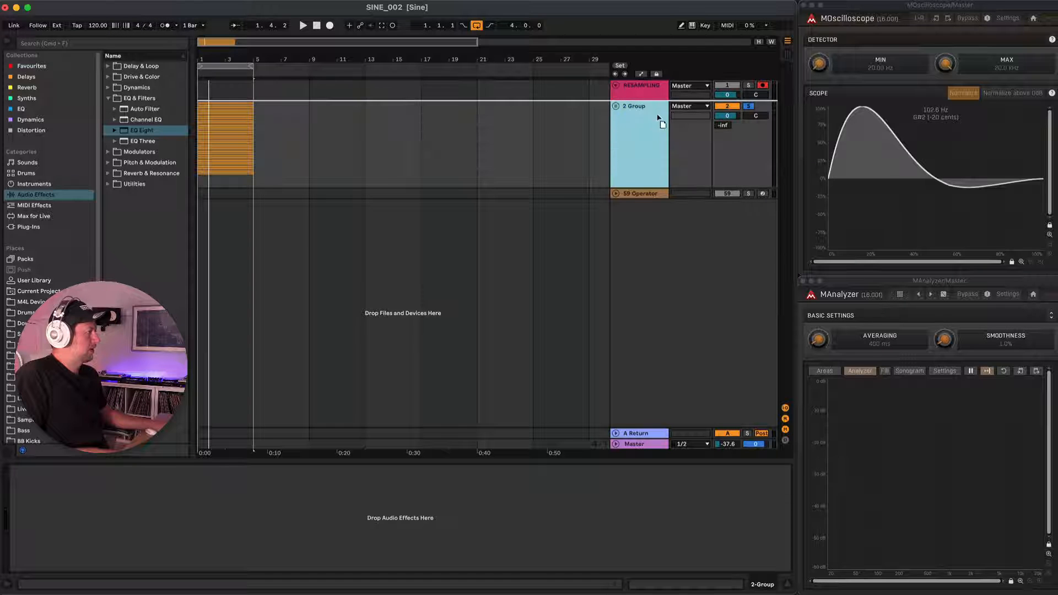
left_click(329, 26)
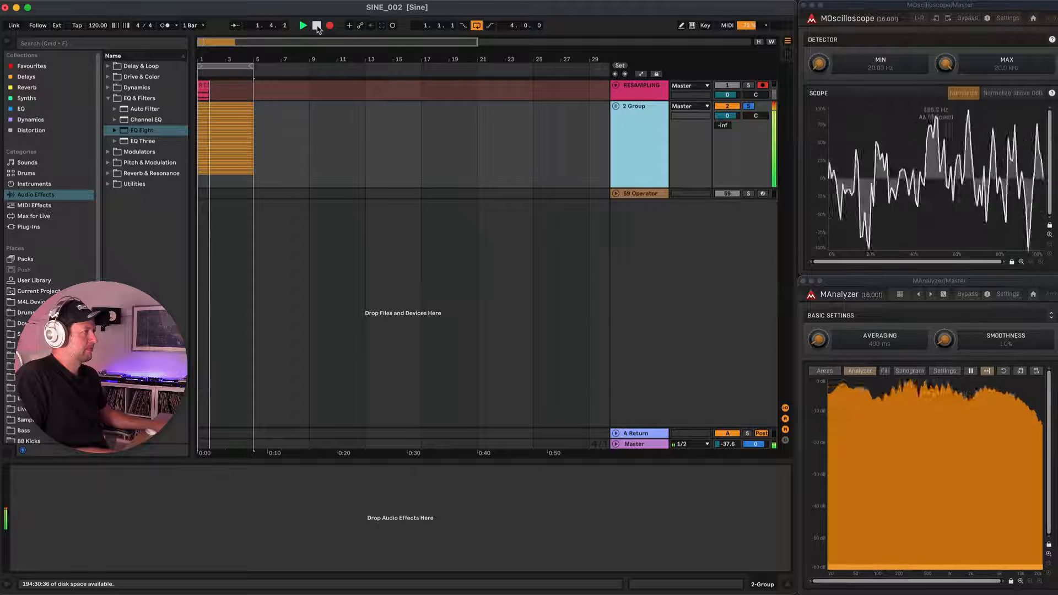
left_click(317, 26)
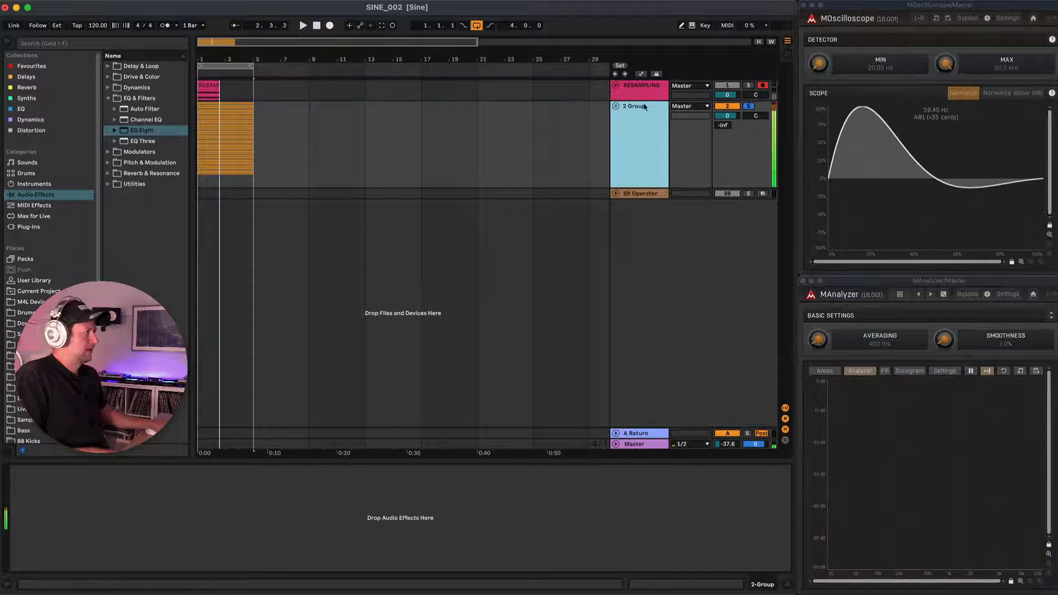
Deactivate the parent noise group, enlarge the RESAMPLING track and zoom in on the recorded clip.
left_click(730, 107)
left_click(638, 94)
left_click_drag(630, 101, 626, 170)
scroll(227, 118, "up", 10)
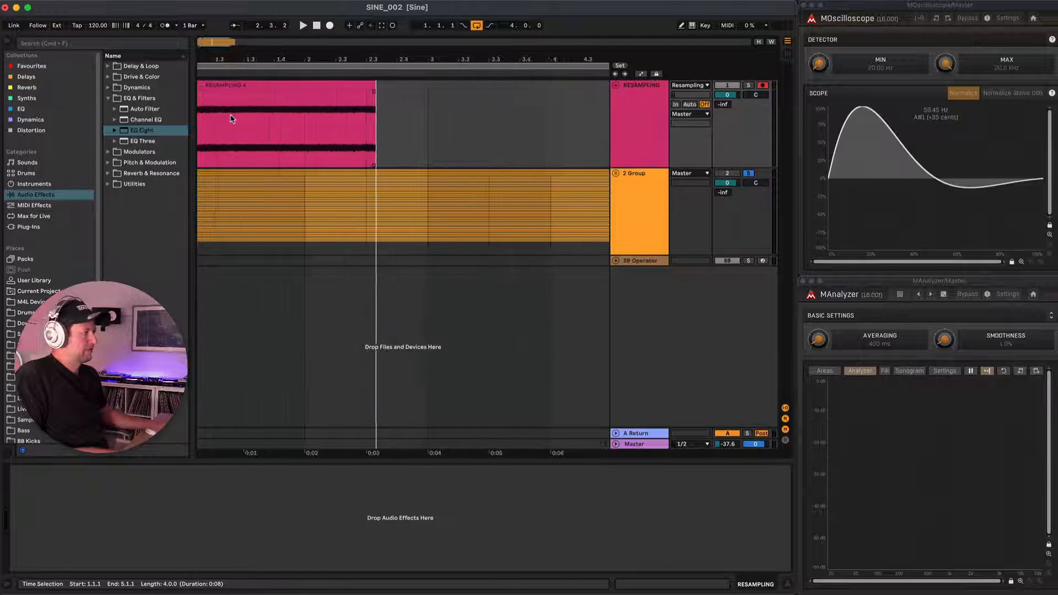
Rename the recorded clip on the RESAMPLING track to White Noise.
left_click(221, 86)
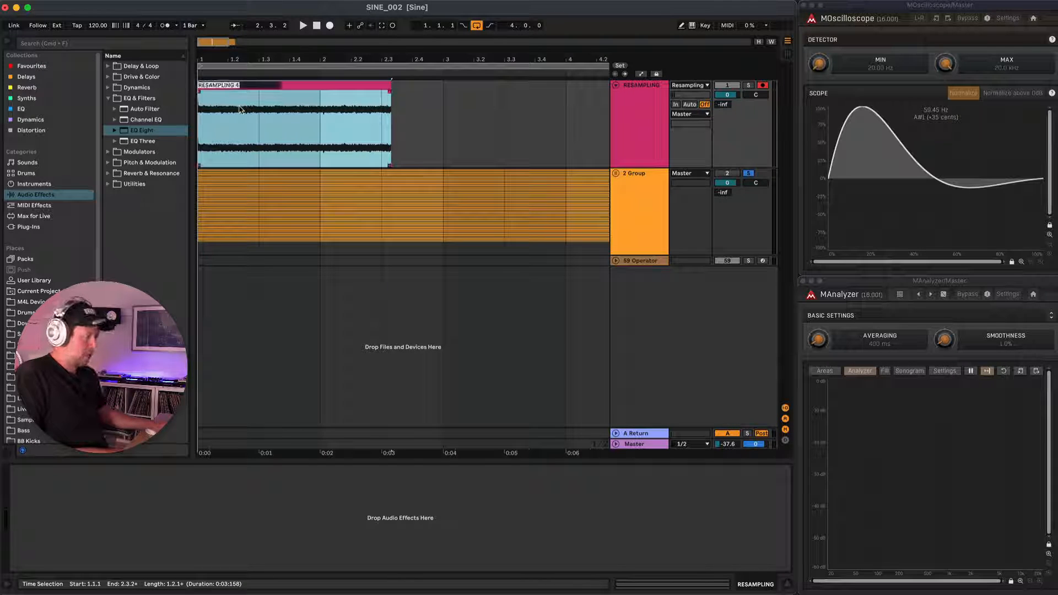
type("White Noise")
key("Return")
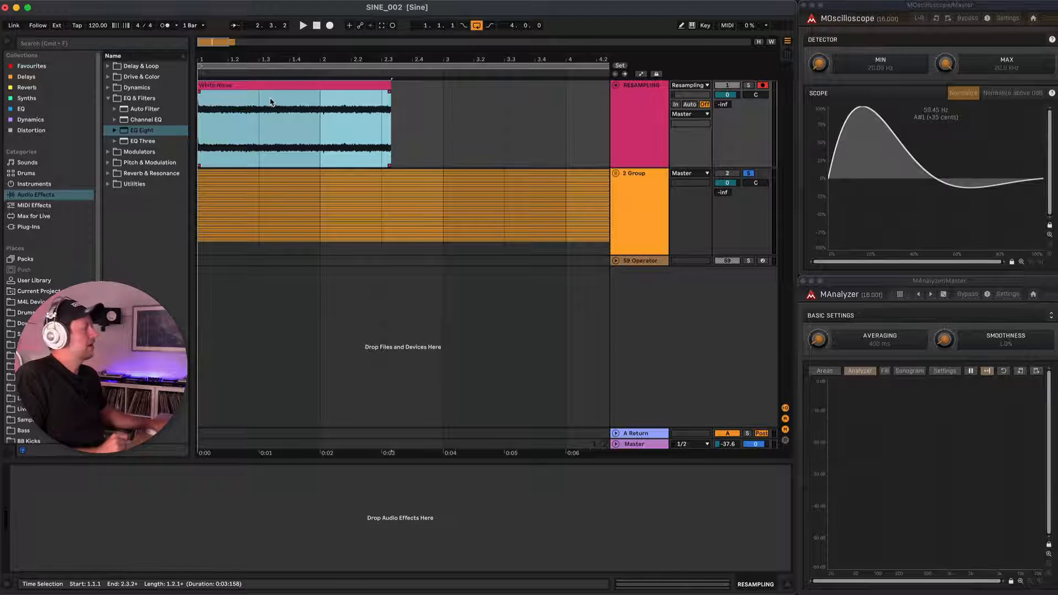
Raise the White Noise clip's gain to 8.53 dB and consolidate the clip.
left_click(241, 84)
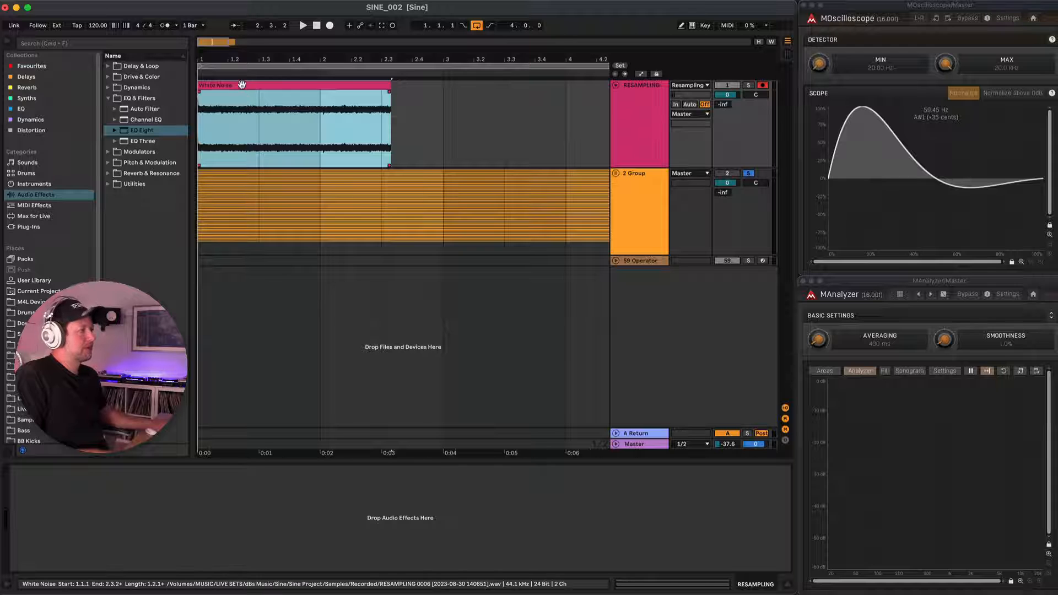
double_click(241, 84)
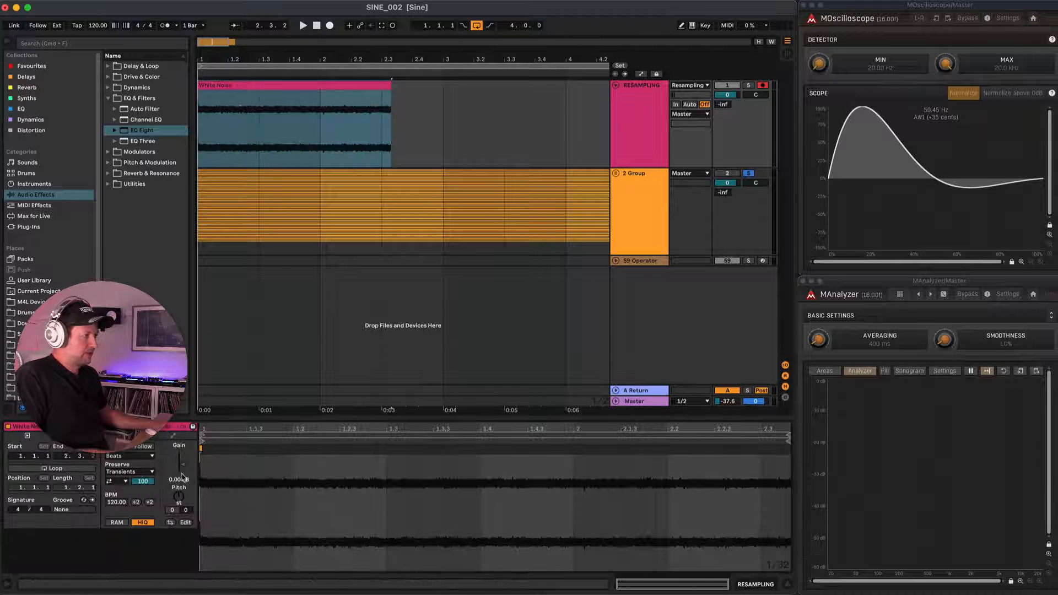
left_click_drag(182, 464, 182, 459)
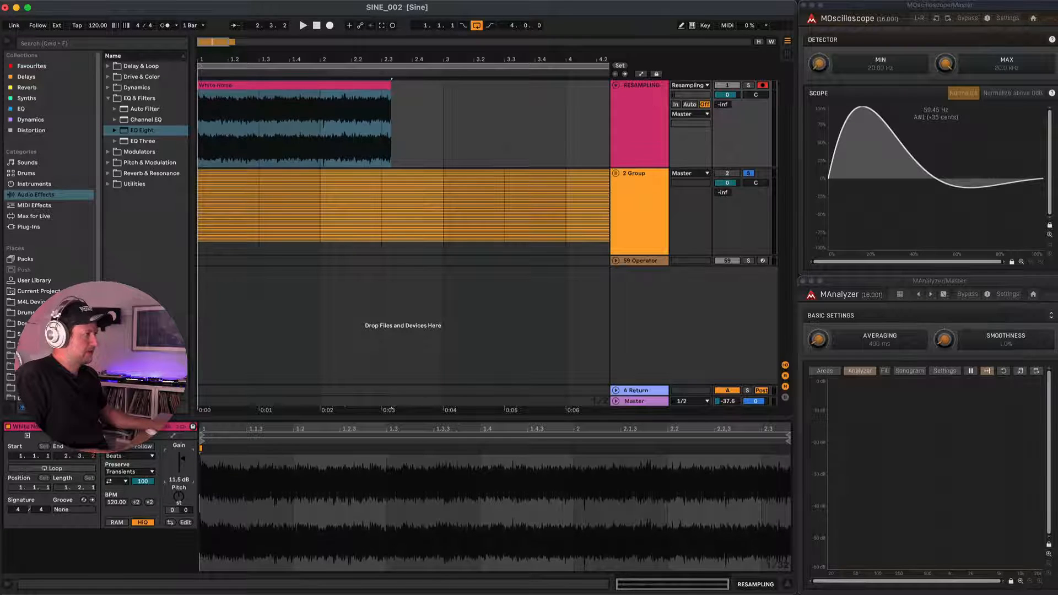
left_click(227, 86)
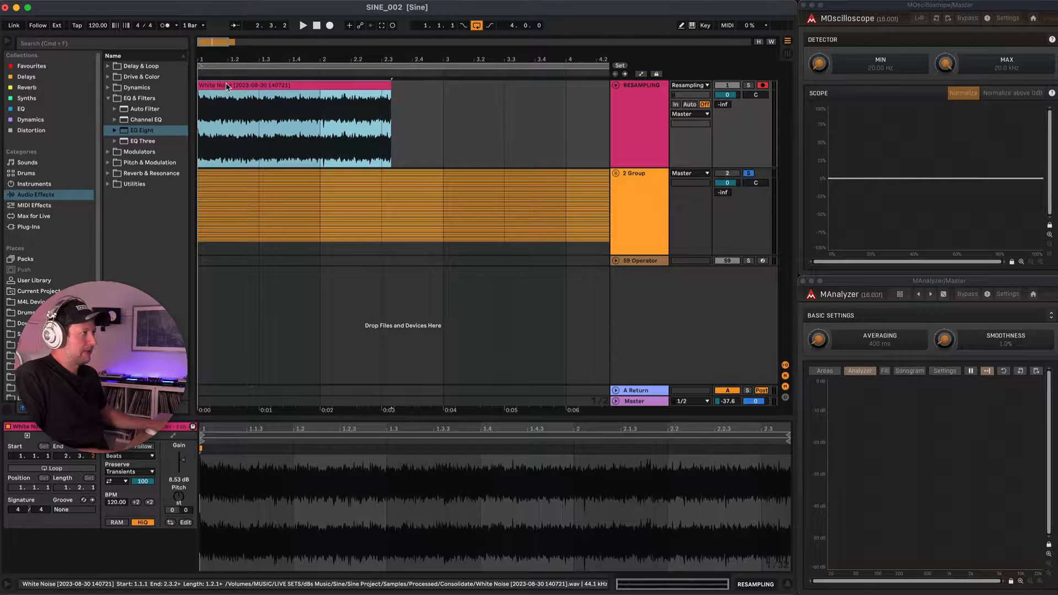
Save the consolidated White Noise clip into the User Library's SINE > Waveforms folder.
left_click(43, 282)
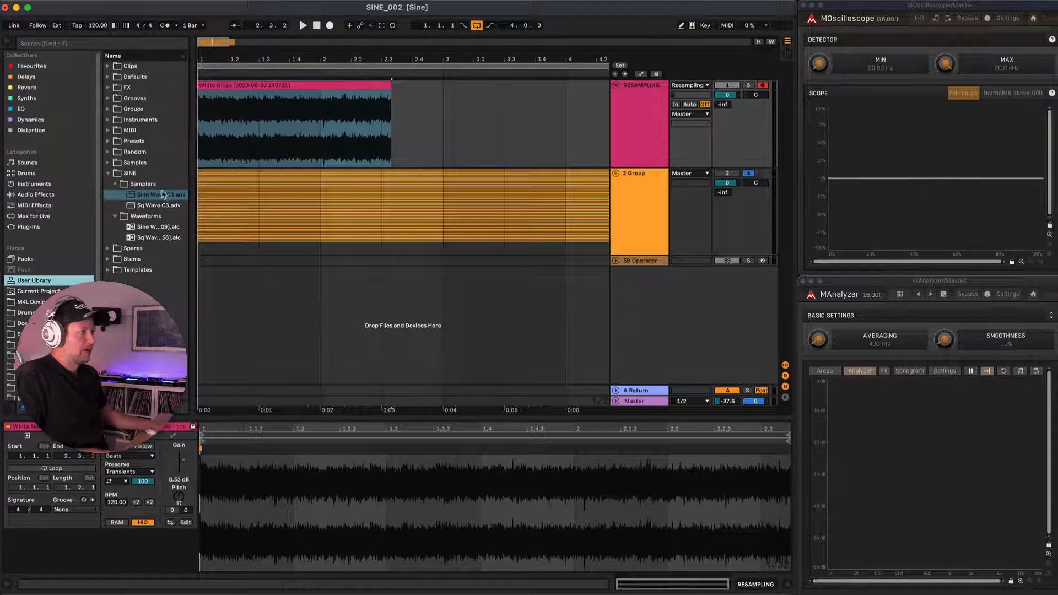
left_click_drag(223, 86, 154, 220)
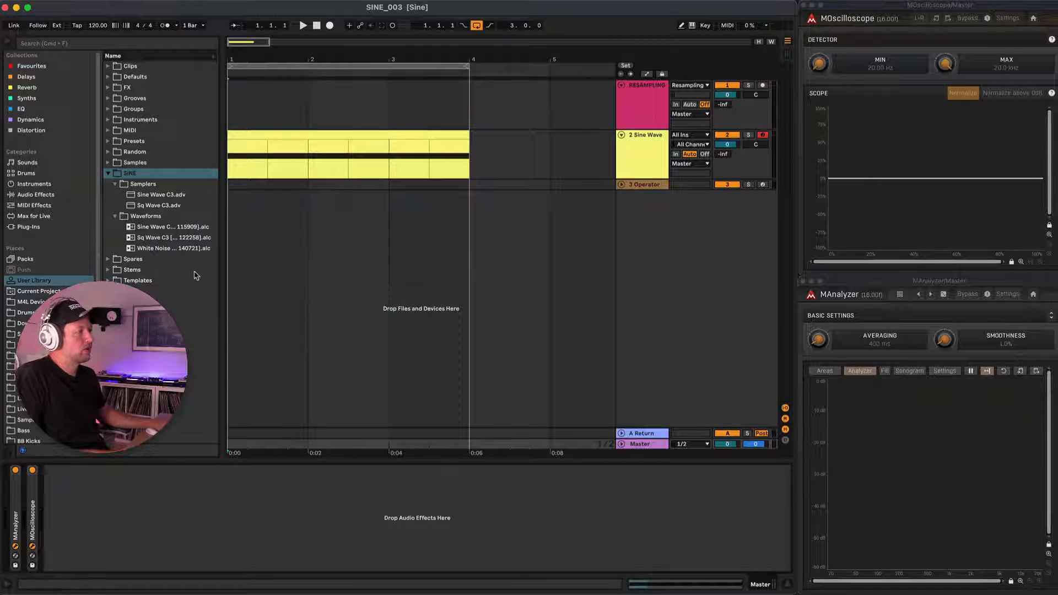
Add the MWaveShaper plug-in to the 2 Sine Wave track and collapse its meters so the transfer graph is clear.
left_click(35, 231)
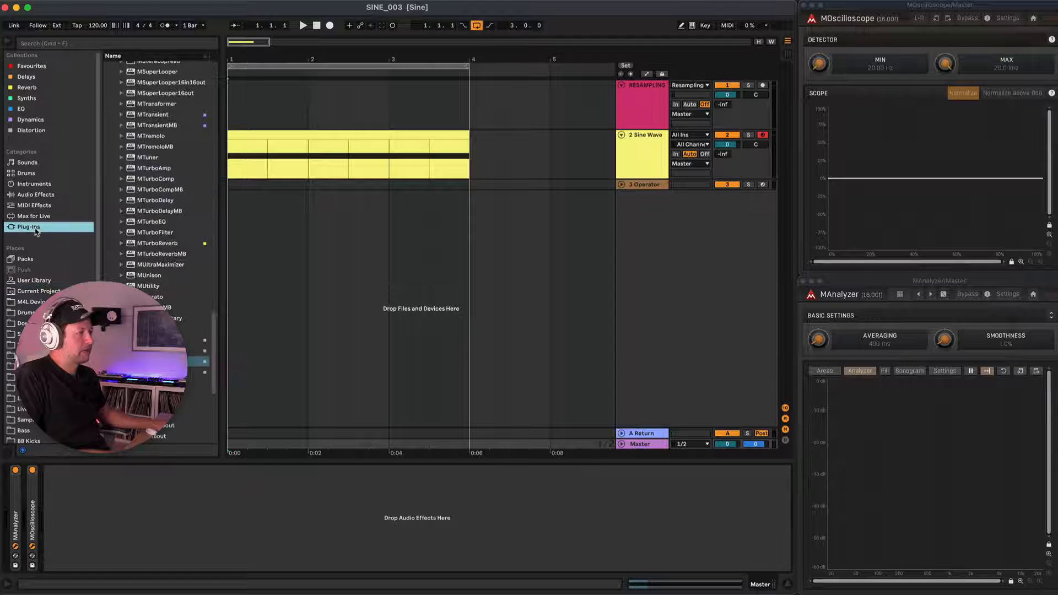
left_click_drag(160, 361, 637, 190)
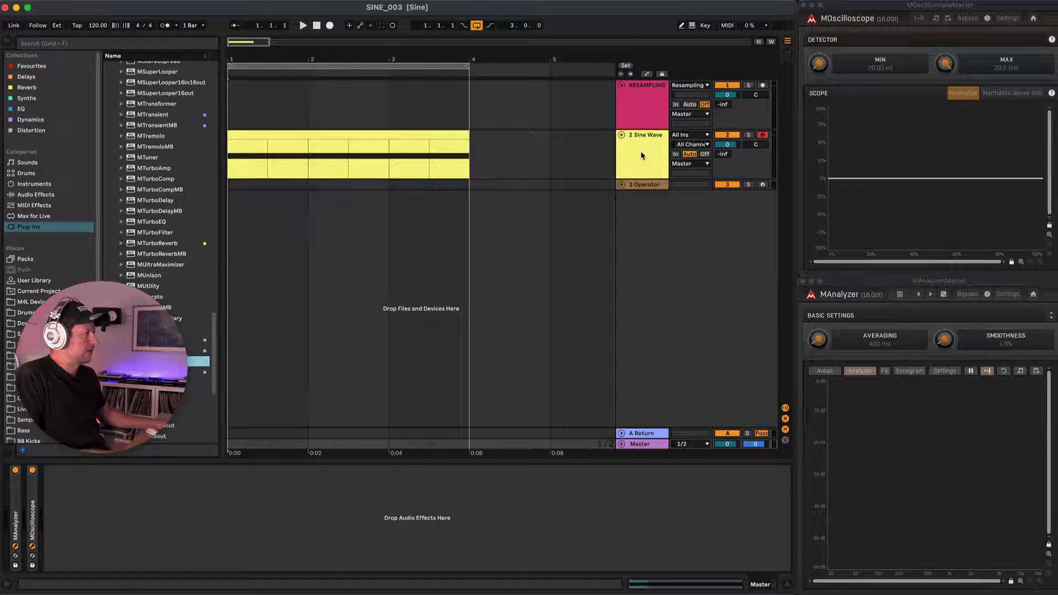
left_click_drag(752, 14, 361, 196)
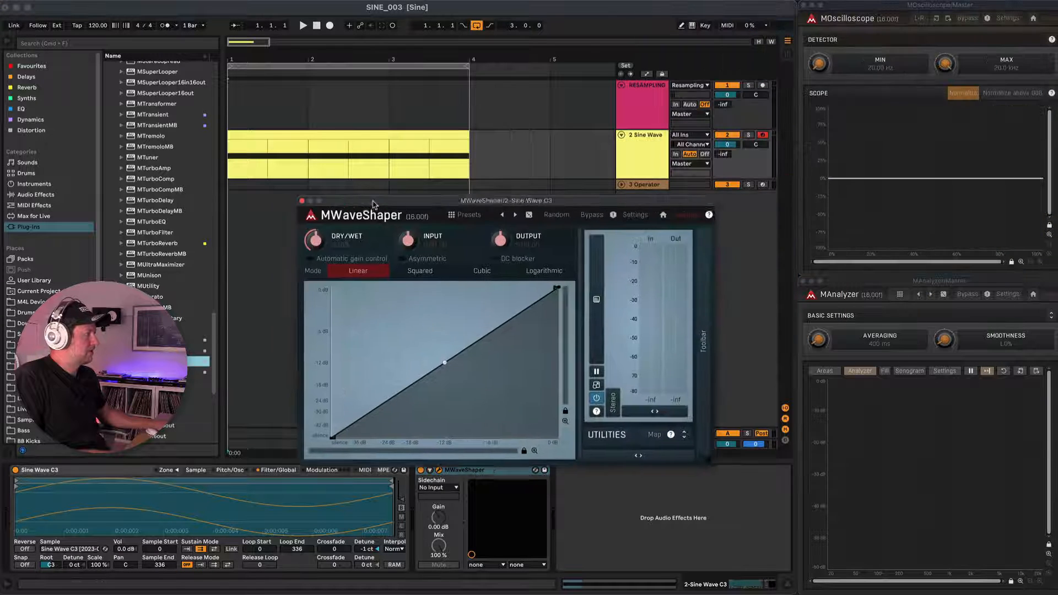
left_click(602, 451)
left_click_drag(450, 200, 458, 192)
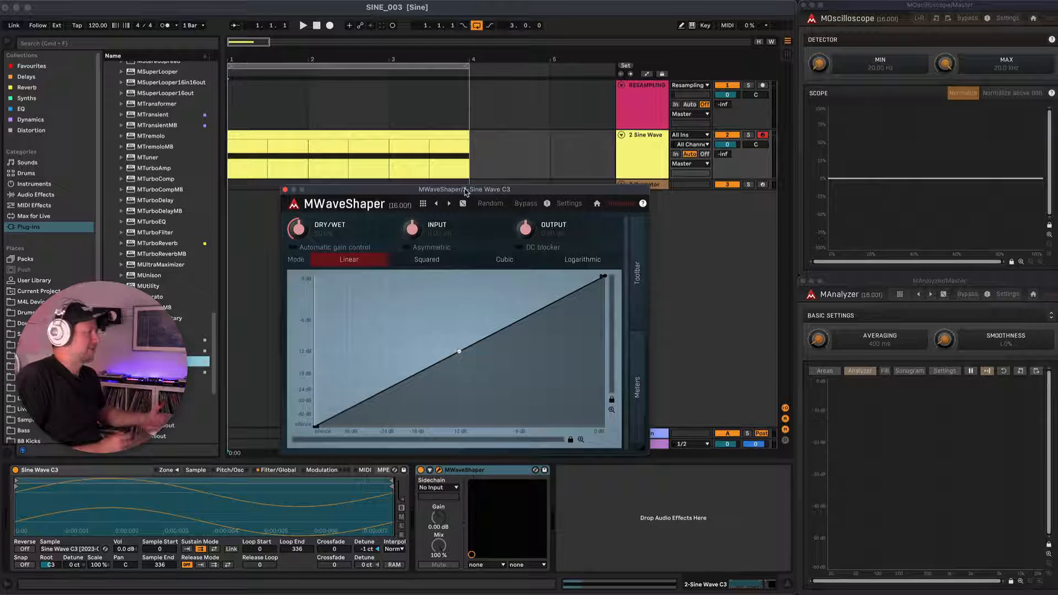
Play the sine clip and raise the wave shaper curve's starting point to 0 dB output to square off the wave.
left_click(415, 135)
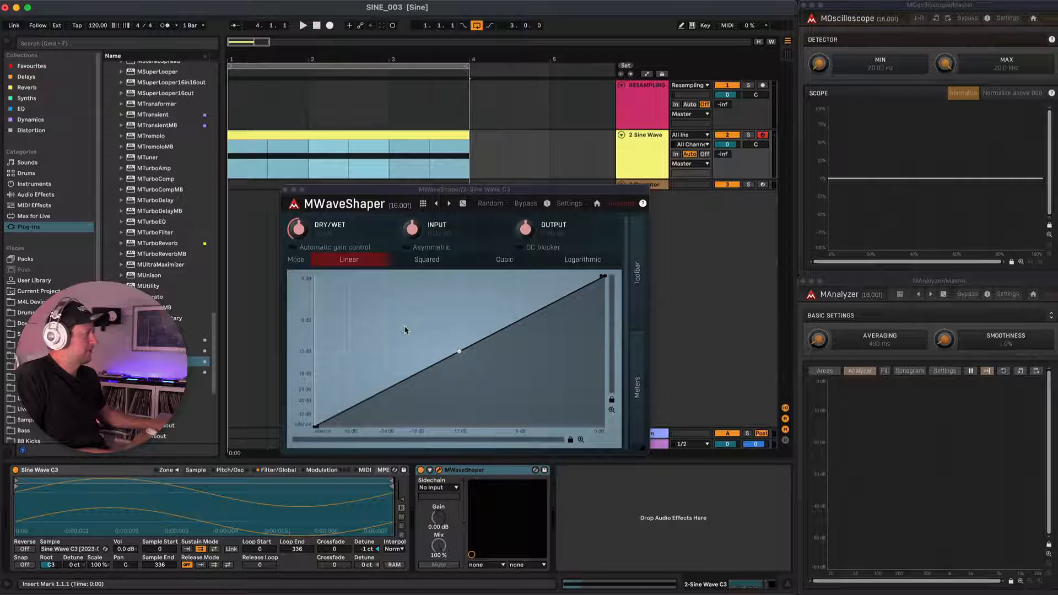
key("space")
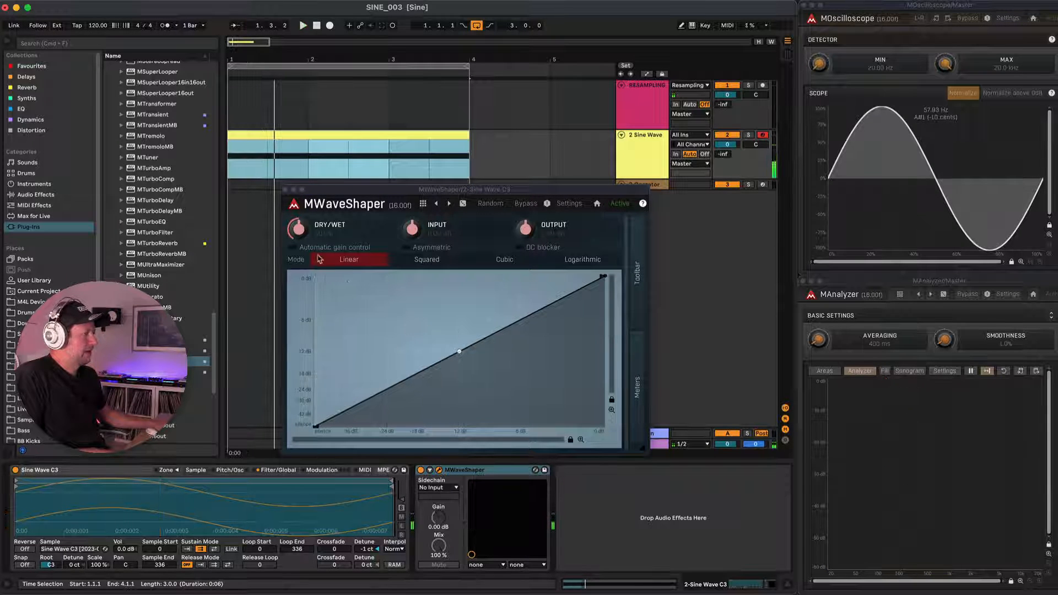
left_click(307, 190)
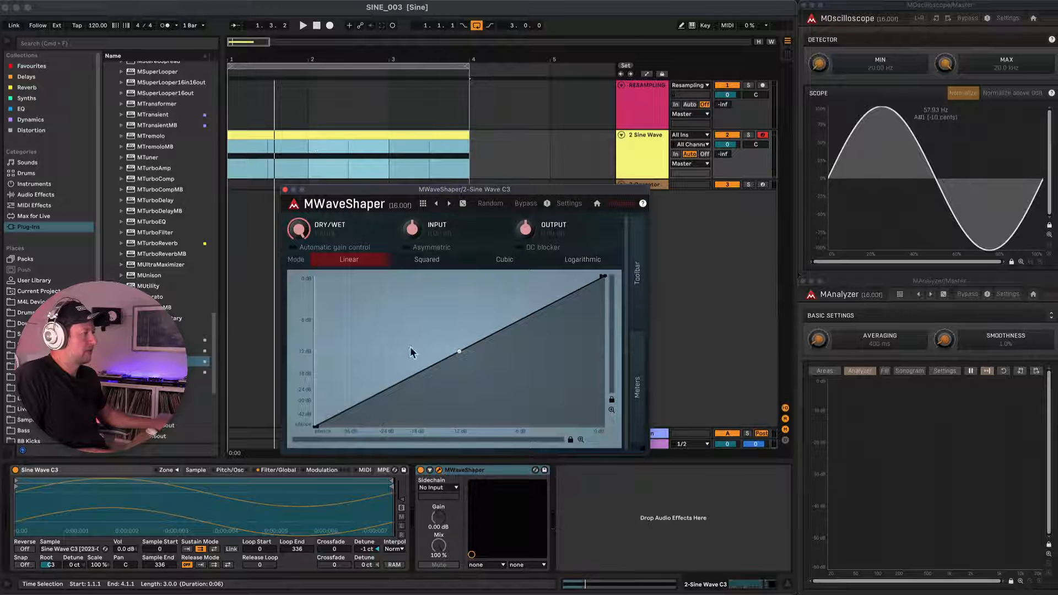
left_click_drag(315, 425, 309, 395)
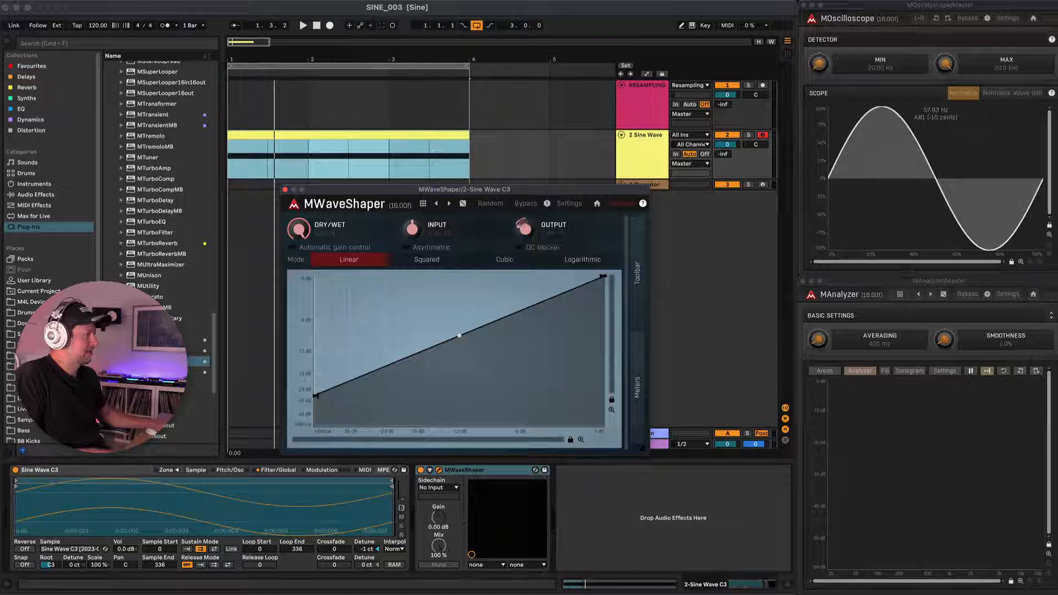
key("space")
left_click_drag(315, 396, 302, 271)
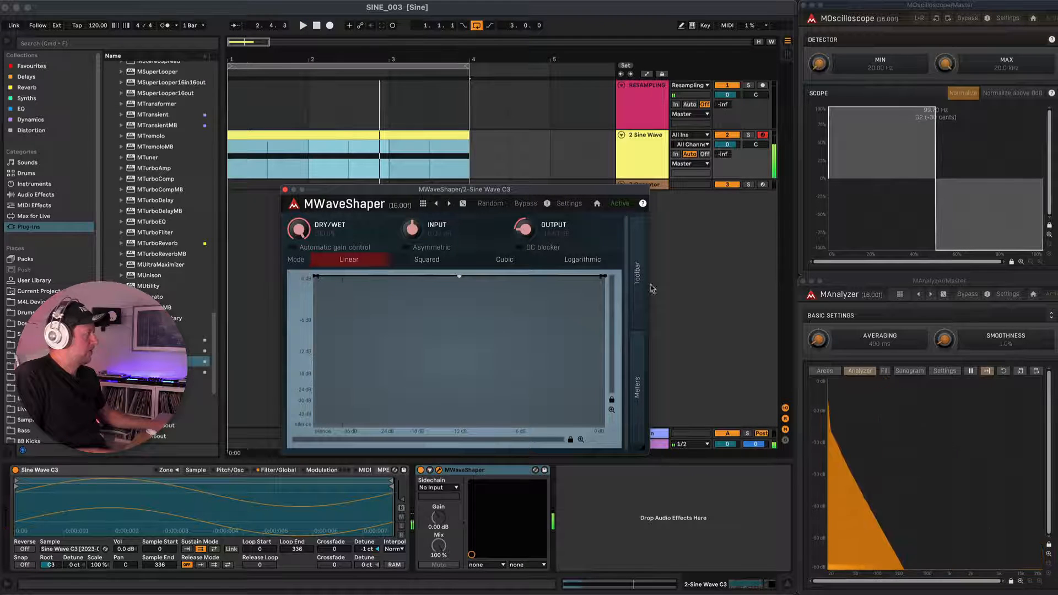
Insert a new point near the start of the wave shaper curve and pull it down to silence.
mouse_move(315, 276)
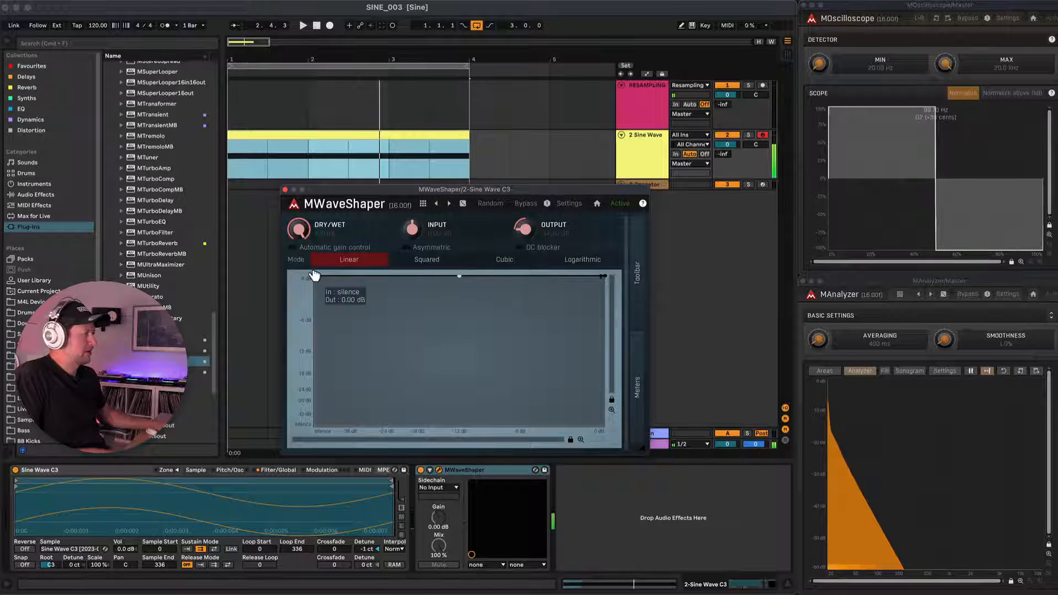
right_click(355, 276)
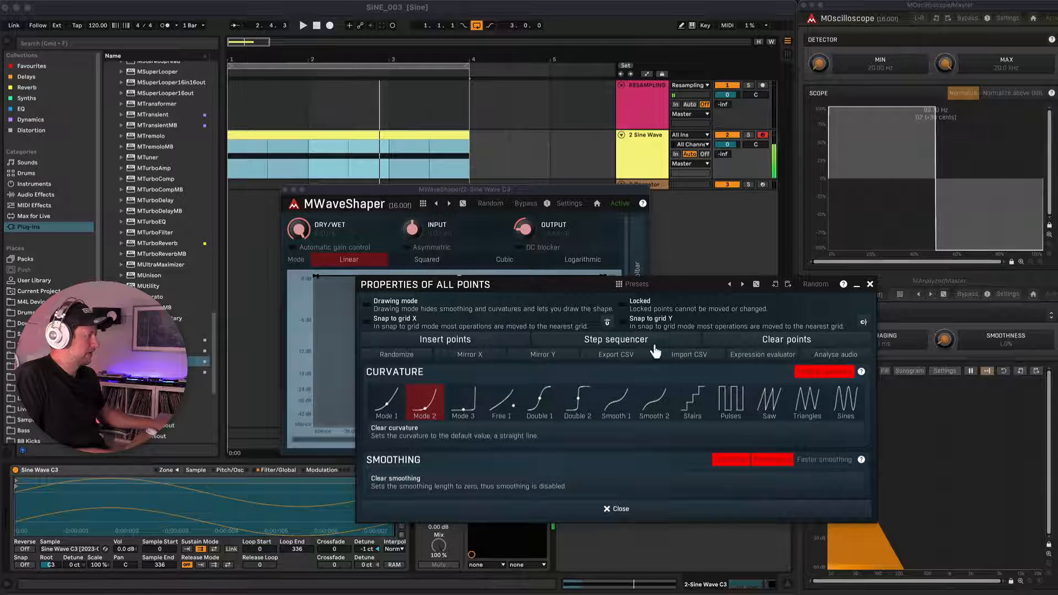
left_click(439, 342)
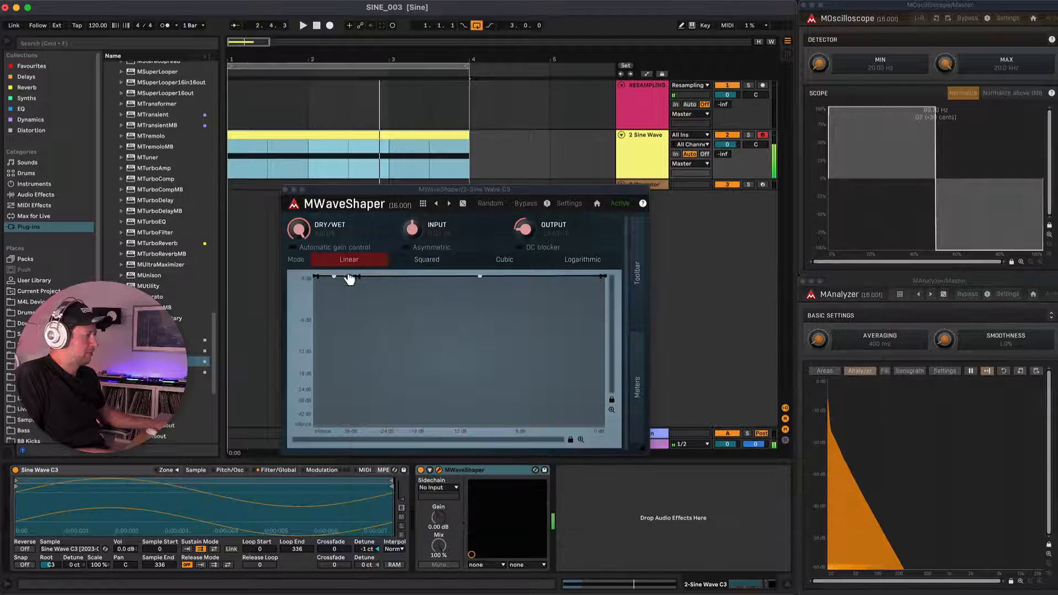
left_click_drag(354, 278, 374, 439)
Audition the shaped wave and fine-tune the bend of the shaper curve's first falling segment.
key("space")
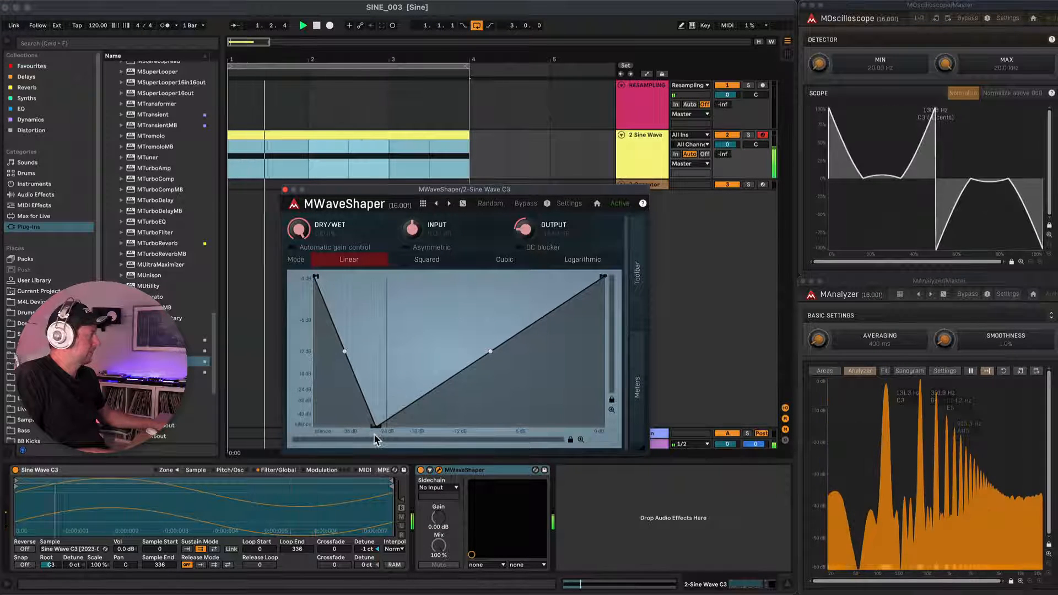
key("space")
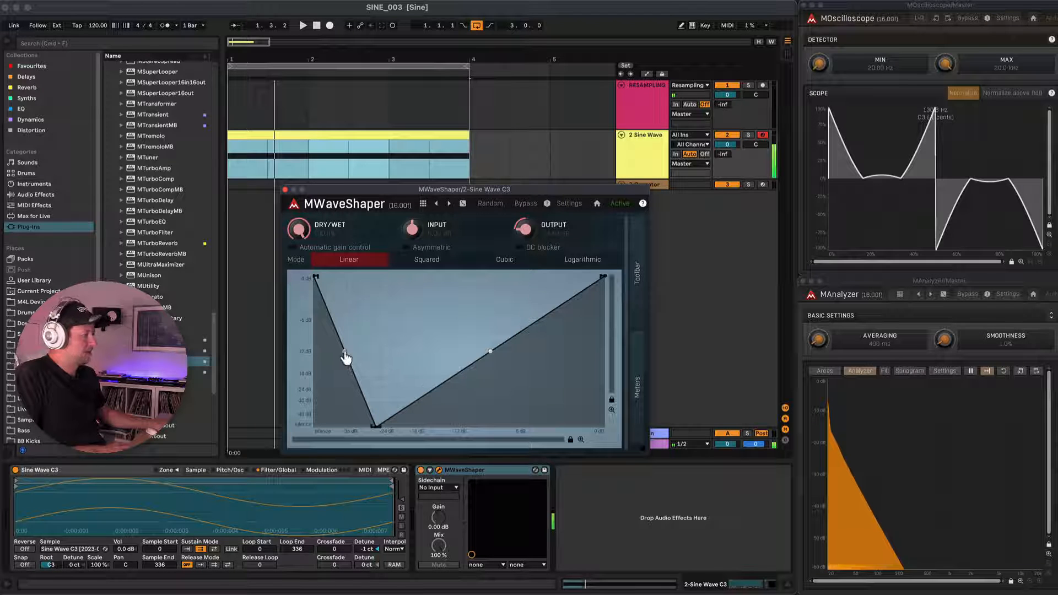
left_click_drag(344, 353, 344, 353)
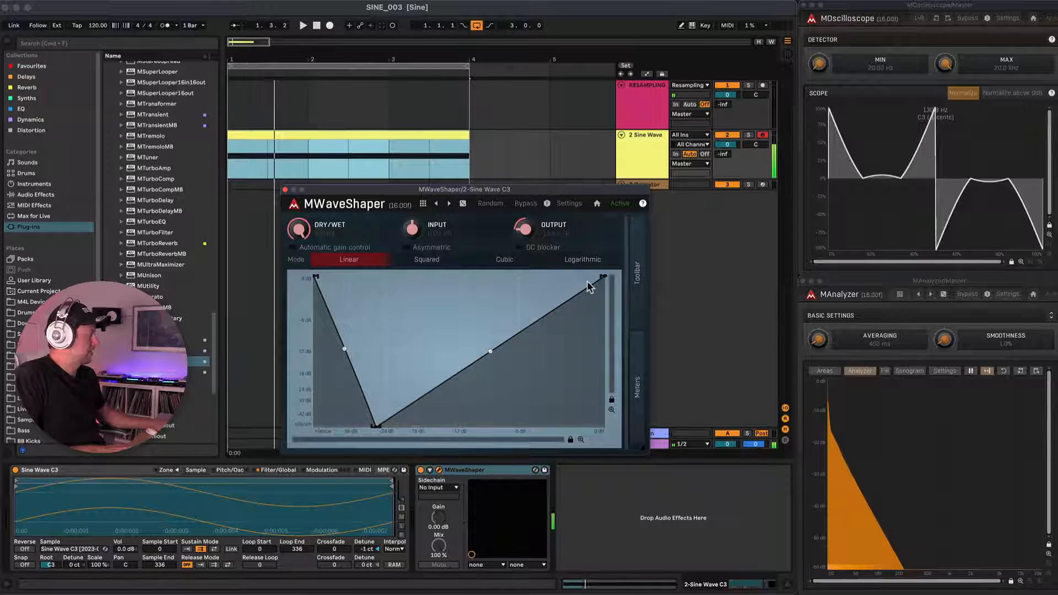
left_click_drag(345, 353, 346, 353)
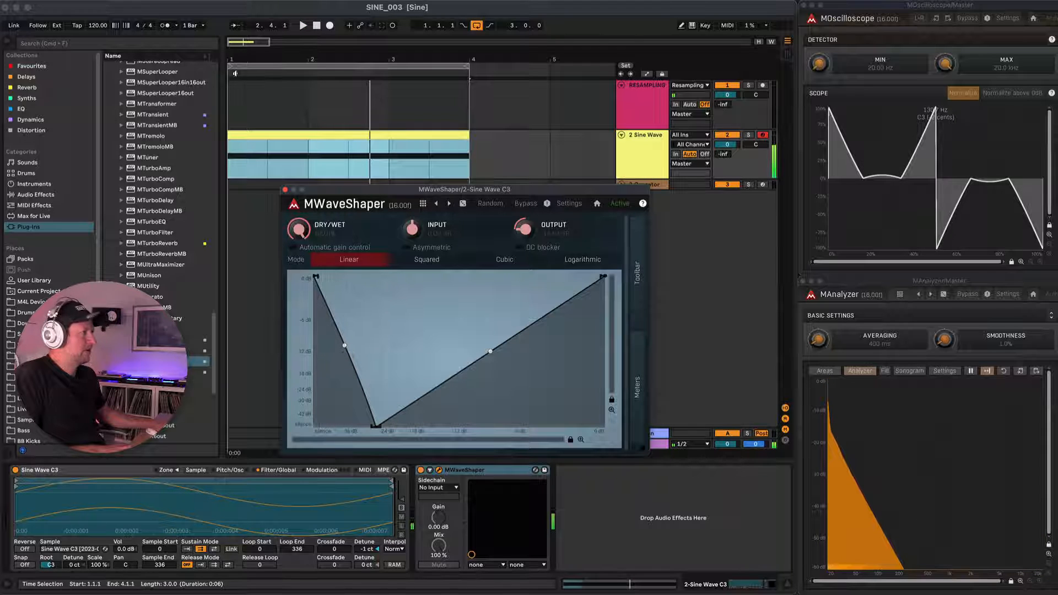
Record a short take of the shaped wave on the RESAMPLING track and close the MWaveShaper window.
left_click(234, 92)
left_click(329, 26)
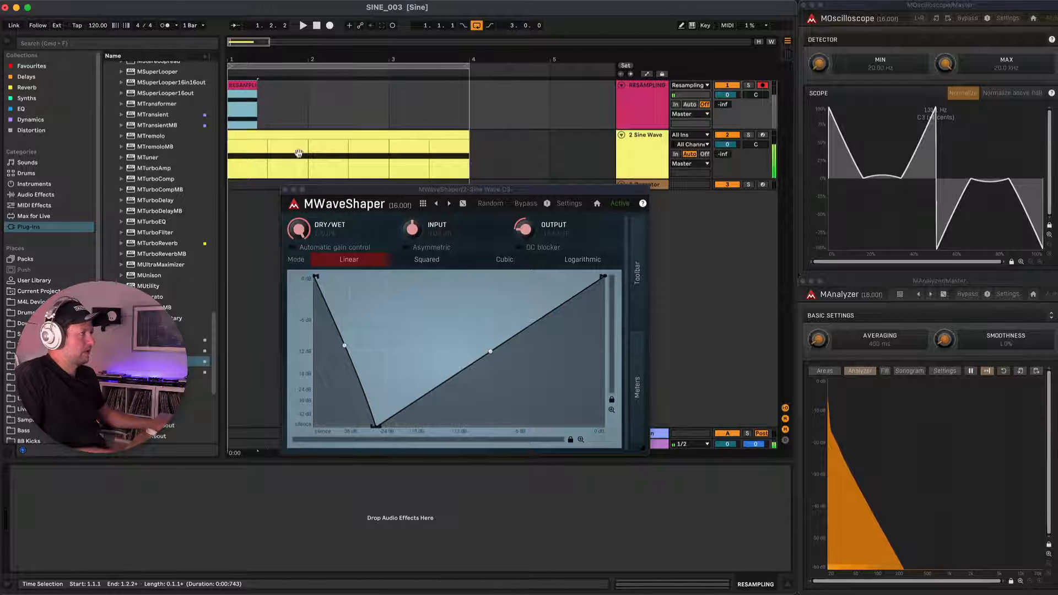
left_click(286, 190)
Enlarge the RESAMPLING track and raise the recorded clip's gain to 11.8 dB.
scroll(246, 96, "up", 8)
scroll(246, 98, "up", 5)
left_click_drag(639, 129, 635, 330)
left_click(448, 84)
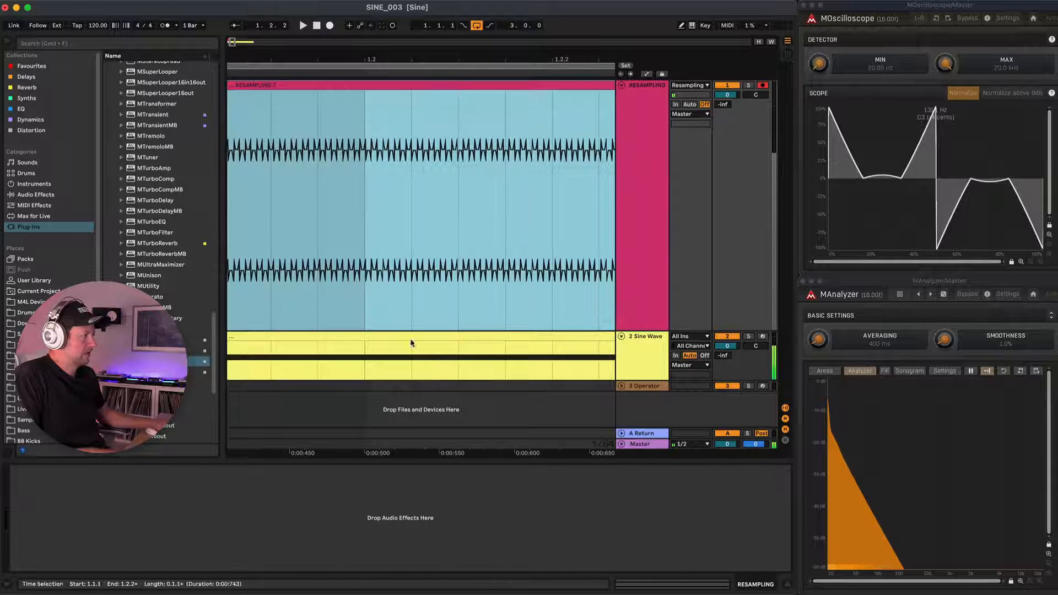
double_click(560, 83)
left_click_drag(183, 469, 183, 457)
Split the recorded clip where the wave starts rising from zero and delete the part before the split.
scroll(413, 235, "up", 5)
scroll(414, 235, "up", 10)
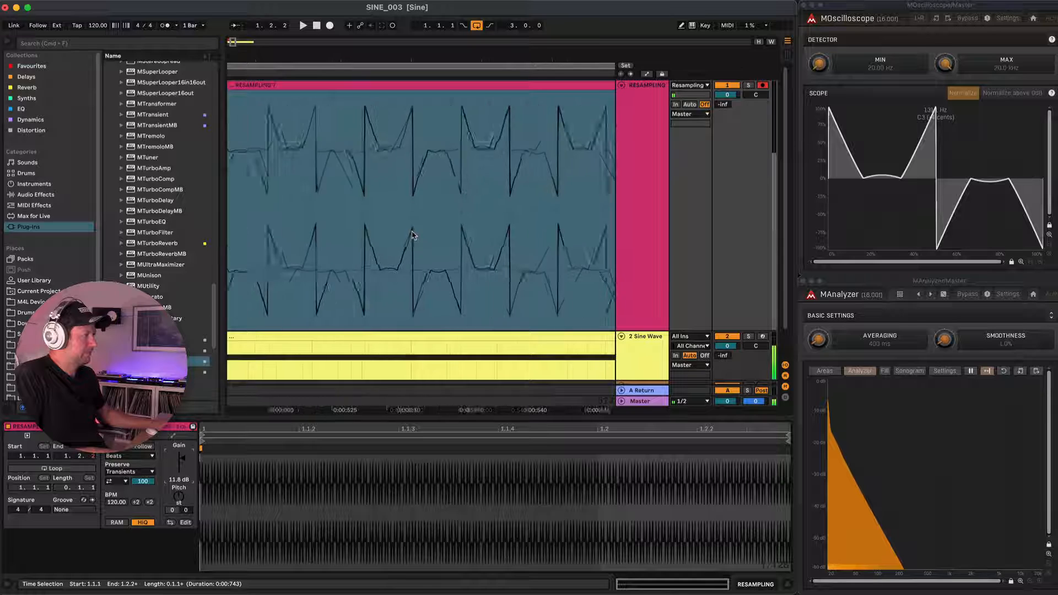
left_click(359, 157)
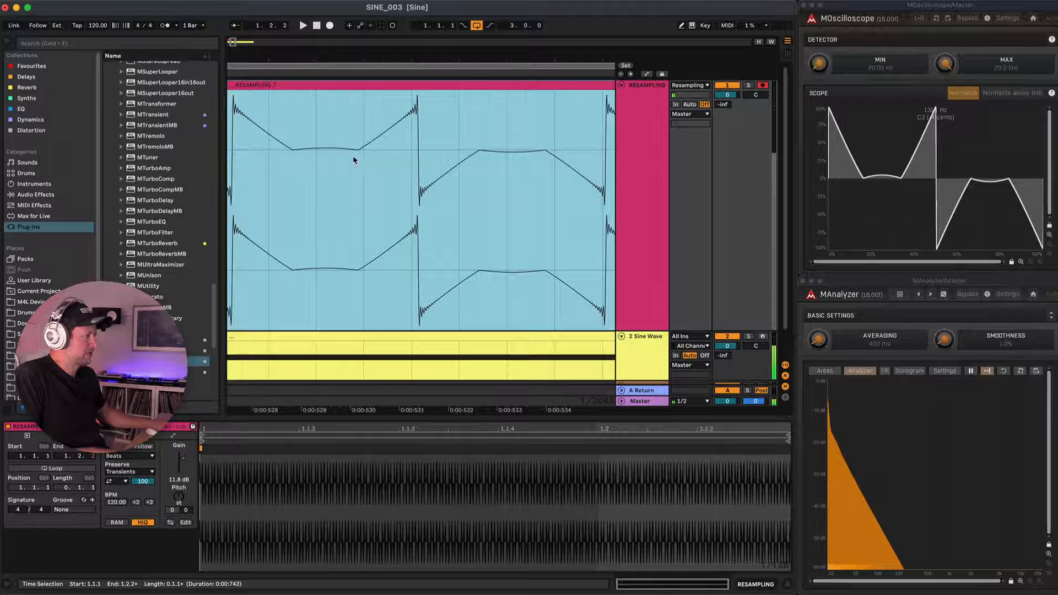
scroll(354, 160, "up", 10)
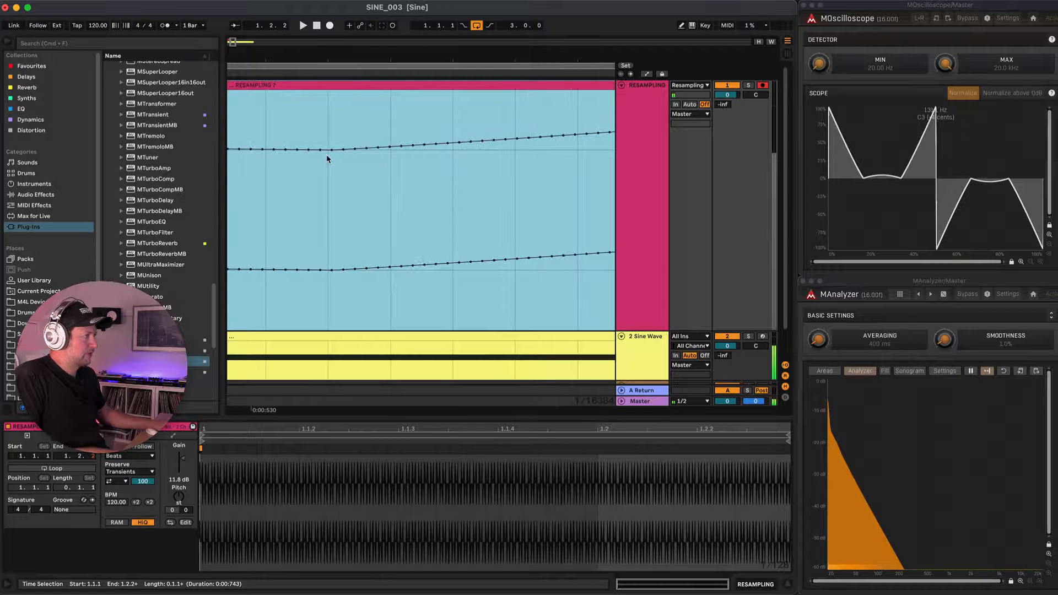
left_click(327, 158)
key("super+e")
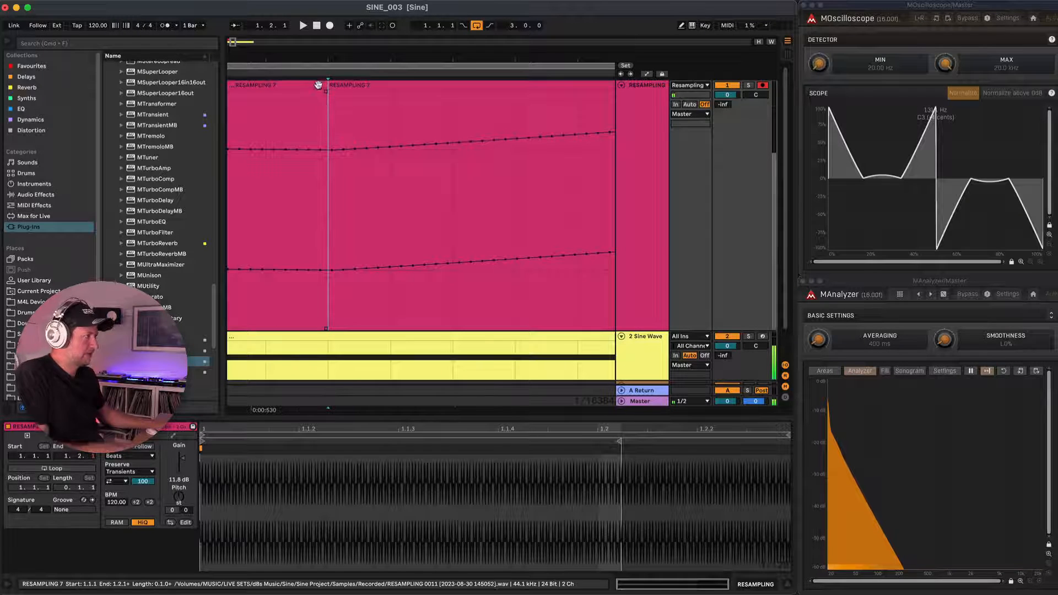
left_click(318, 85)
key("Delete")
Split the clip where the ramp after the sharp drop reaches zero and delete everything after it.
scroll(362, 127, "down", 5)
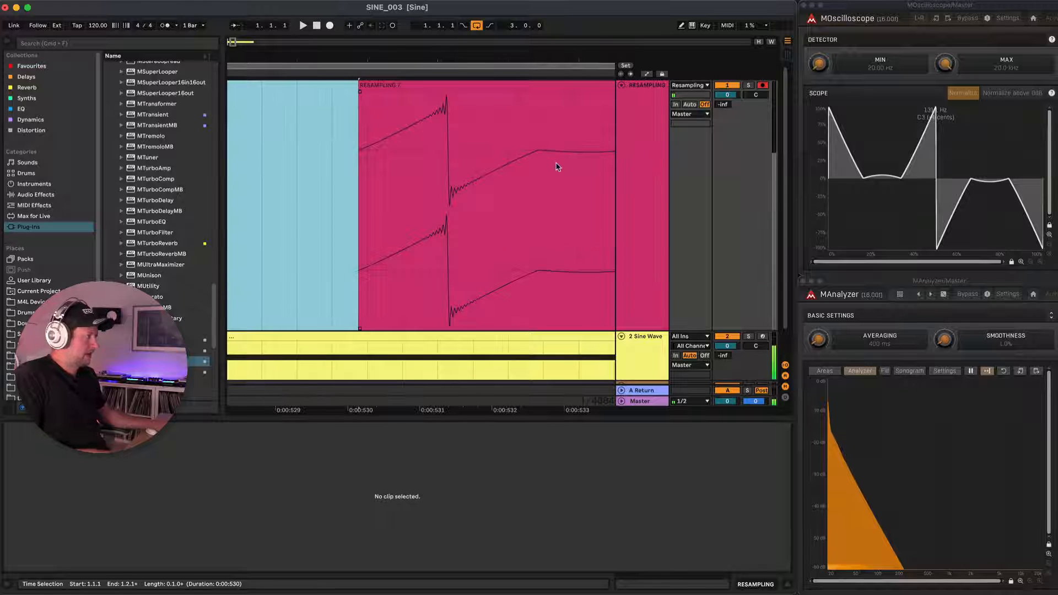
scroll(539, 154, "up", 10)
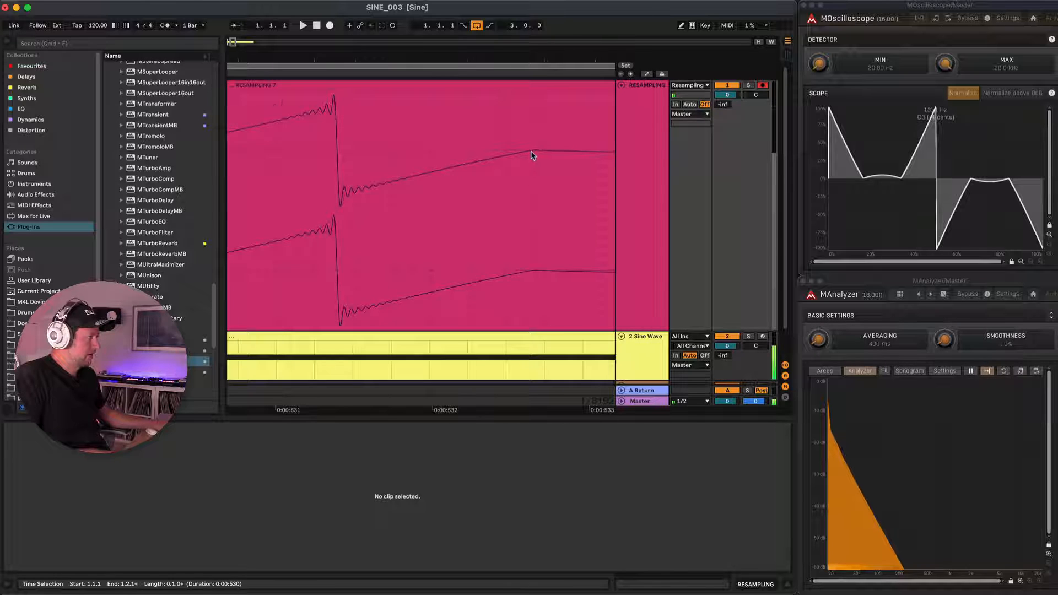
scroll(535, 156, "up", 3)
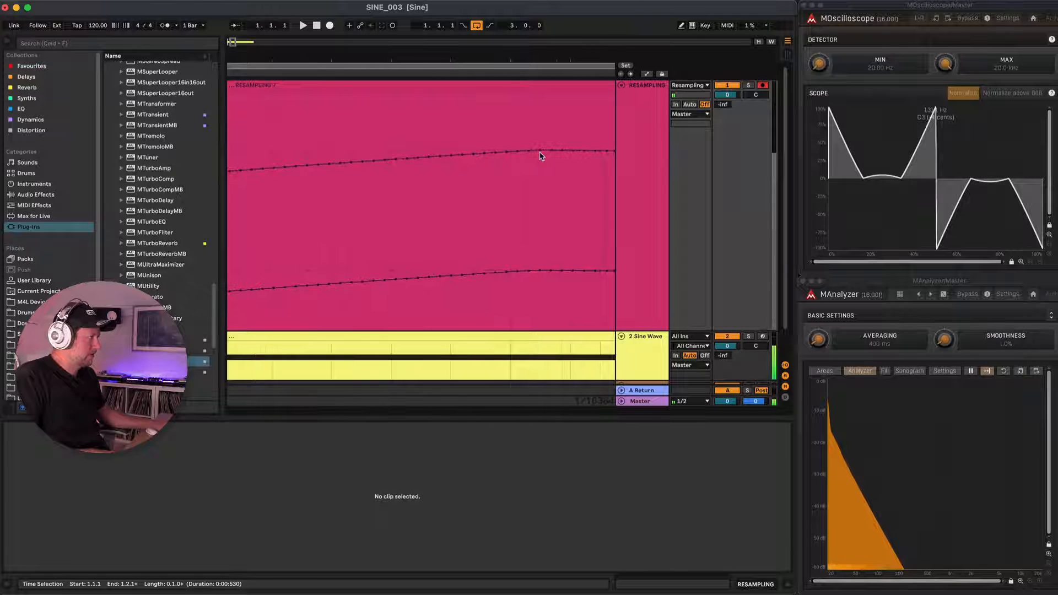
left_click(539, 156)
scroll(540, 157, "up", 3)
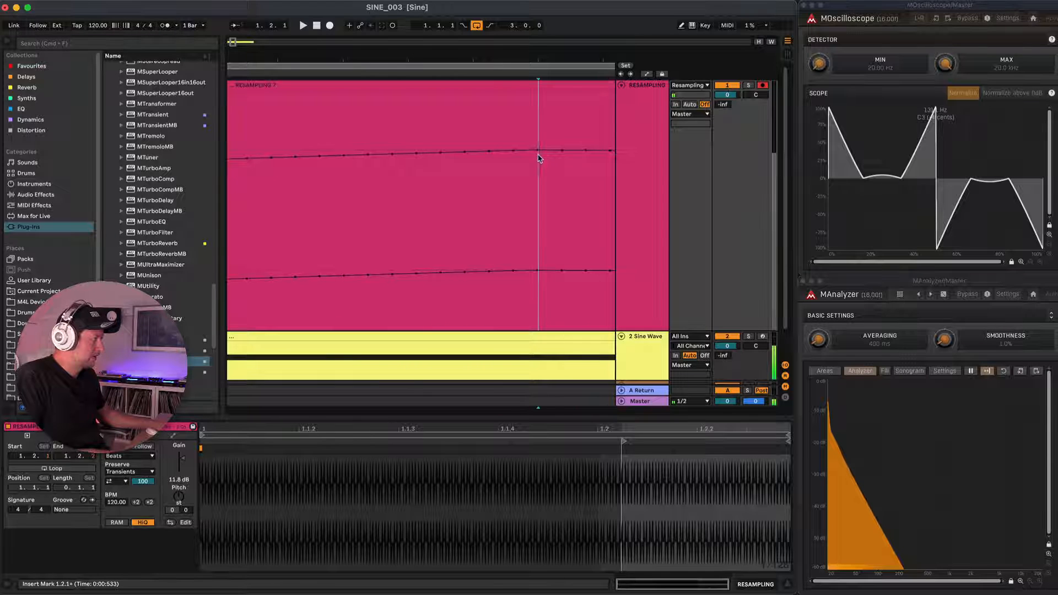
key("super+e")
left_click(569, 86)
key("Delete")
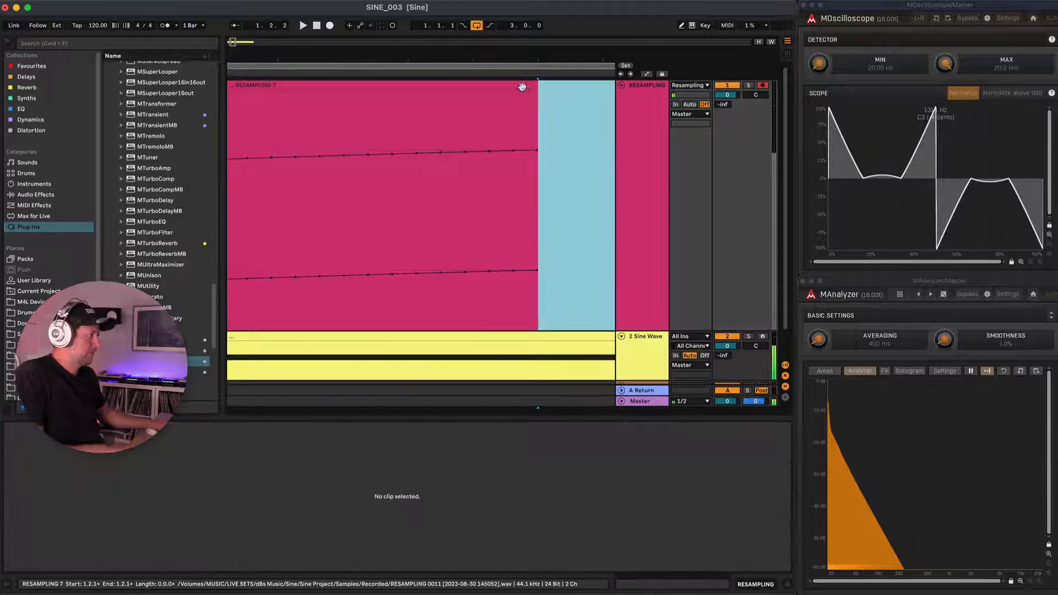
Select the remaining single-cycle clip and reverse it so its ramps slope downwards.
left_click(522, 86)
scroll(457, 157, "down", 5)
scroll(456, 158, "up", 4)
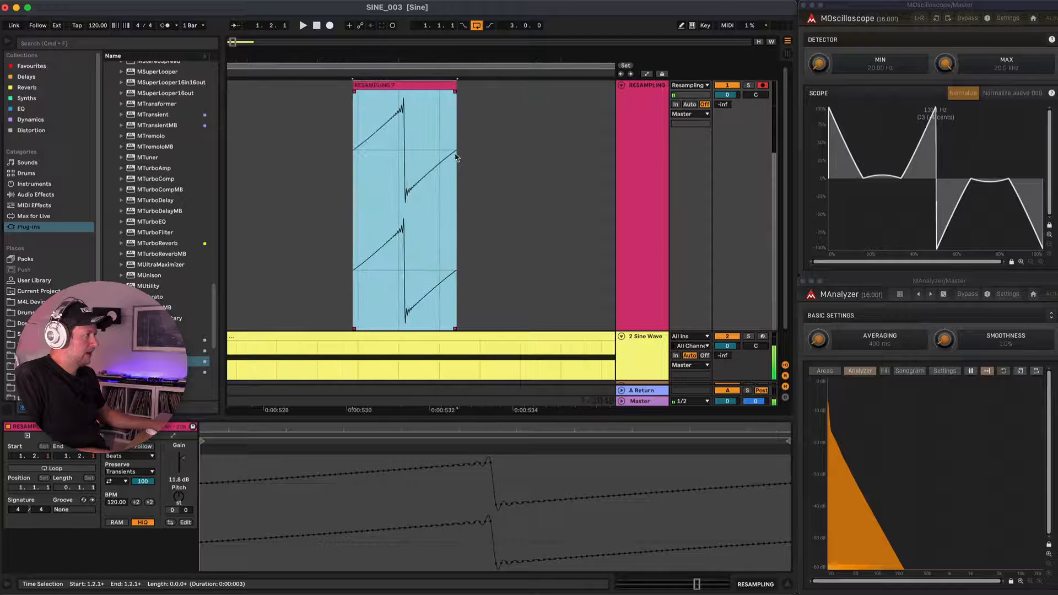
left_click(170, 522)
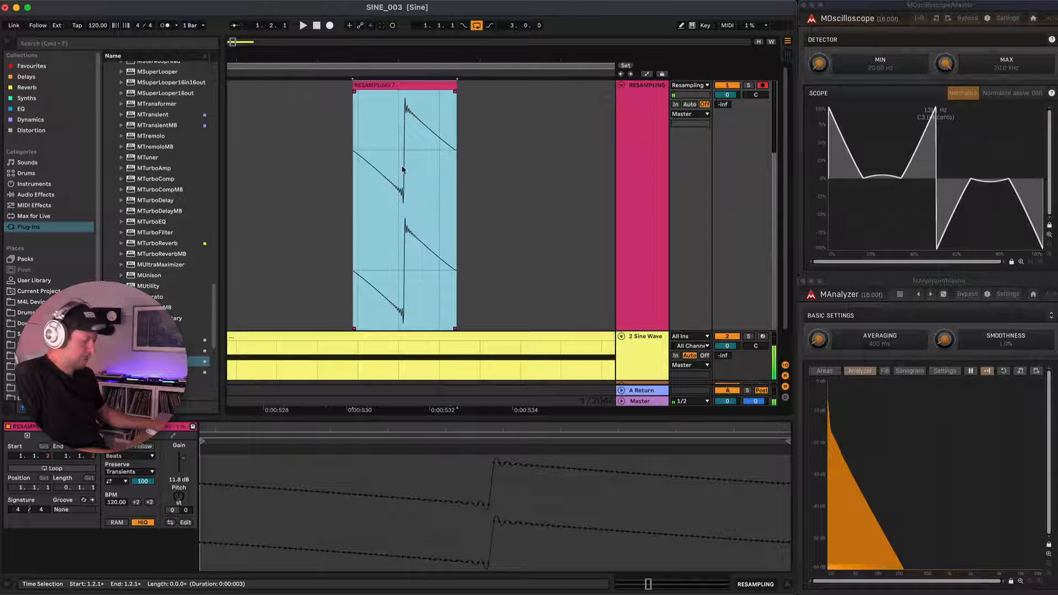
Rename the reversed clip to Saw and consolidate it with its gain at -2.59 dB.
key("super+r")
type("Saw")
key("Return")
key("super+j")
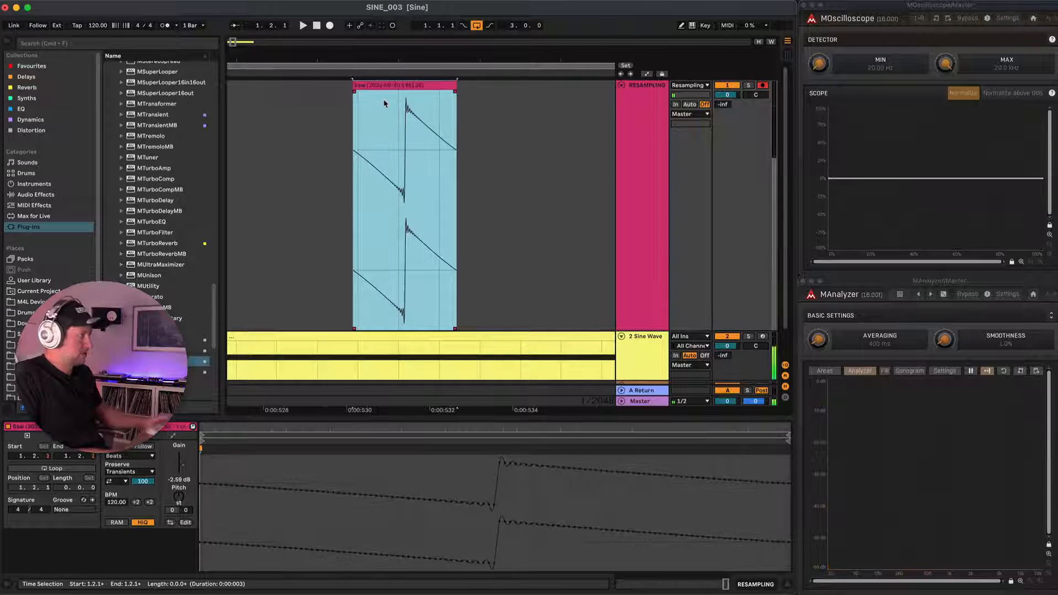
Save the Saw clip into the User Library's SINE > Waveforms folder and select it there.
left_click(31, 281)
left_click_drag(392, 86, 144, 223)
left_click(169, 249)
left_click(169, 259)
left_click(167, 229)
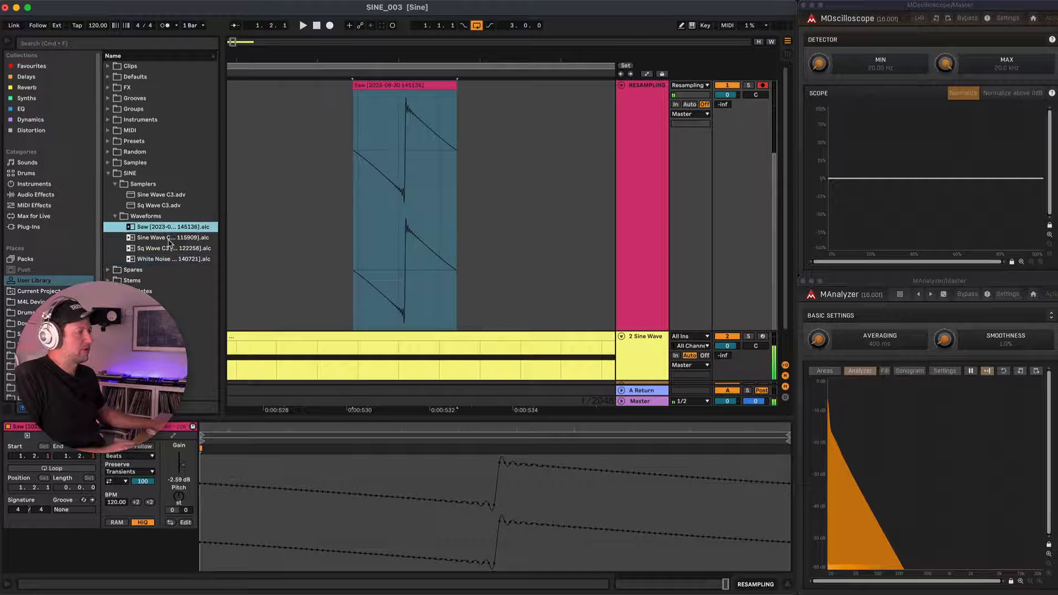
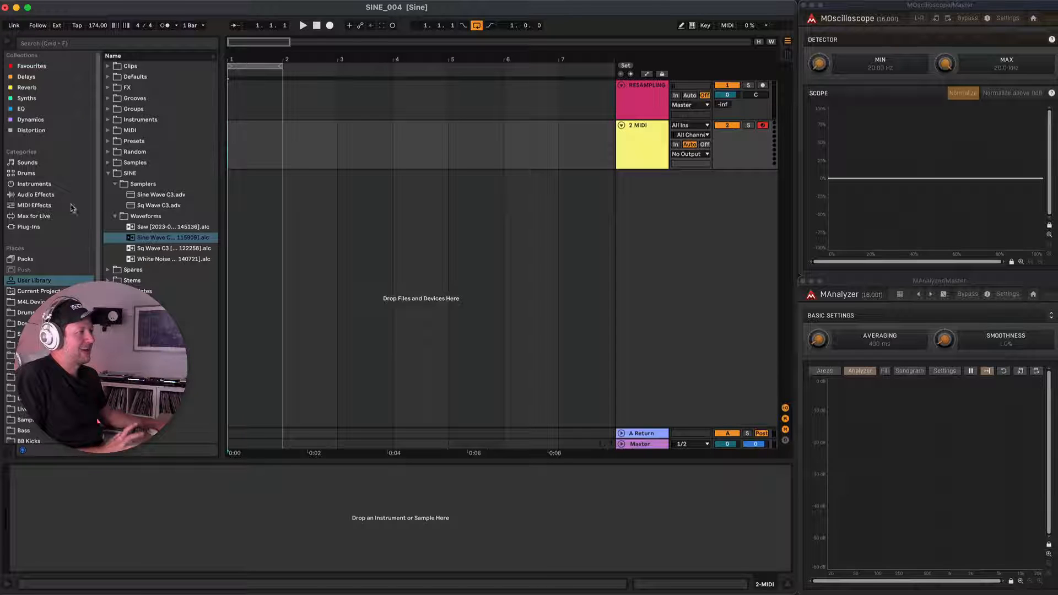
Add a Simpler to the MIDI track and load the Sine Wave C3 clip from the User Library into it with Loop on.
left_click(44, 186)
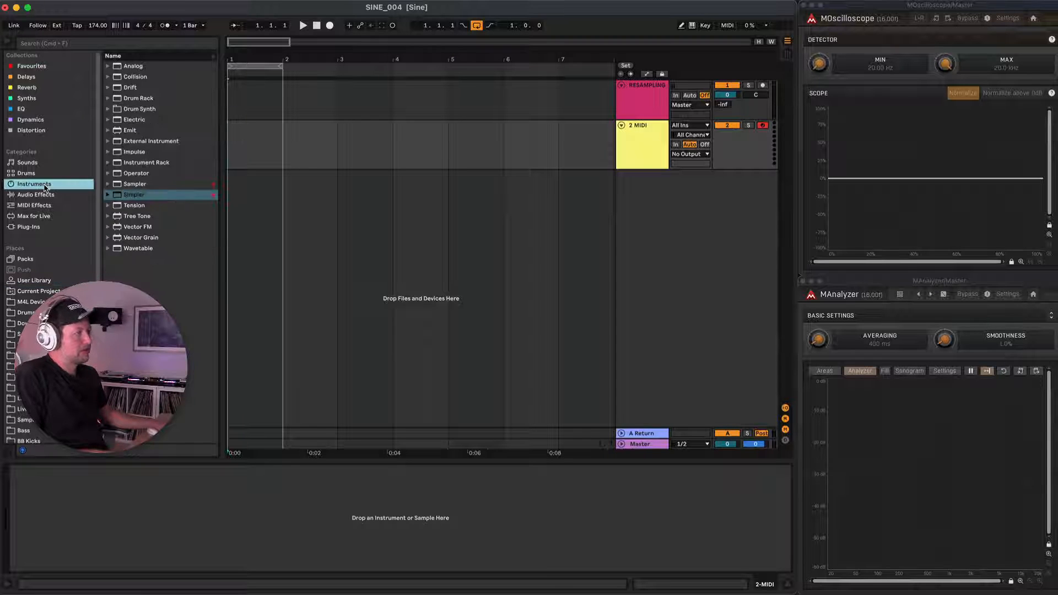
left_click(153, 194)
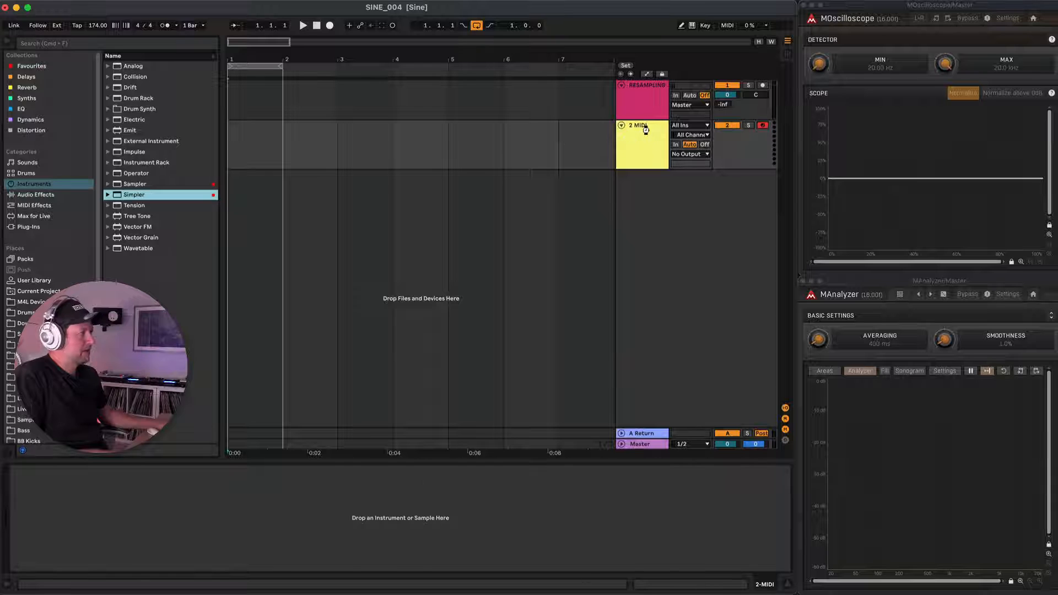
left_click_drag(646, 130, 646, 130)
left_click(35, 280)
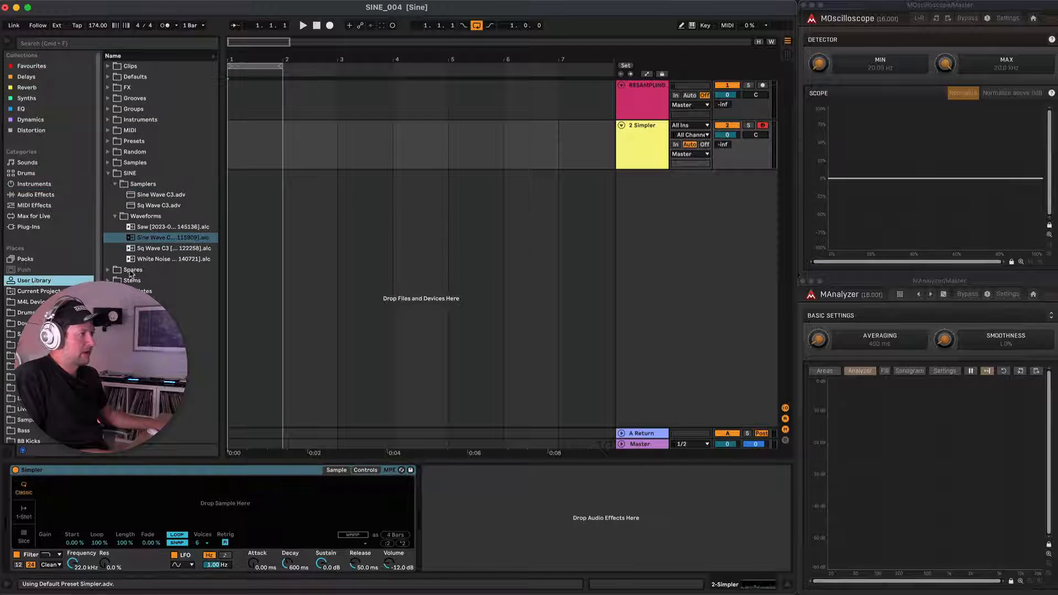
left_click_drag(158, 242, 163, 530)
left_click(177, 535)
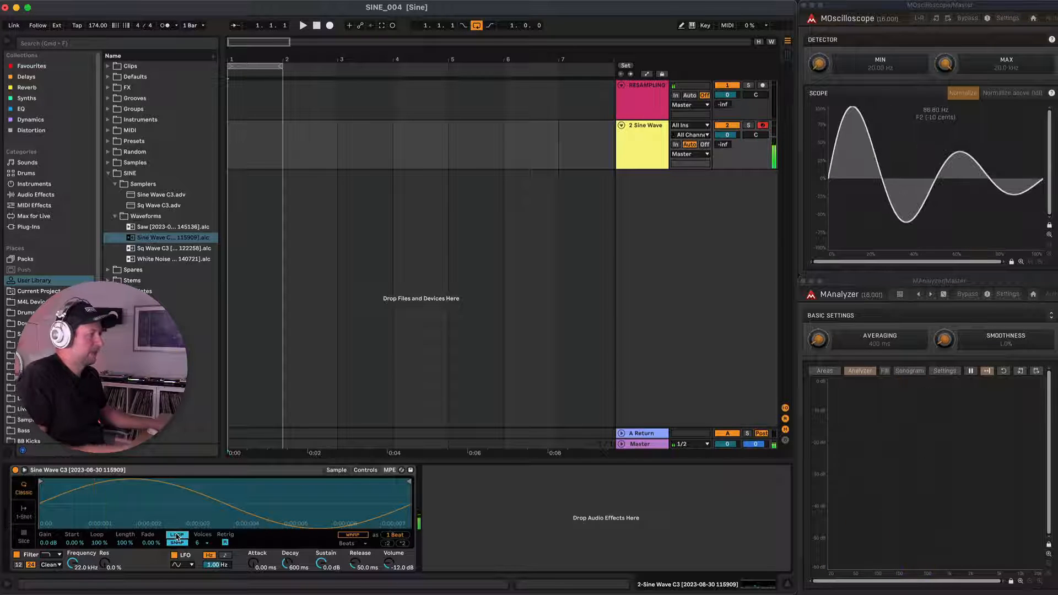
Create a one-bar MIDI clip on the Simpler track and draw a one-beat C3 note at its start.
double_click(249, 129)
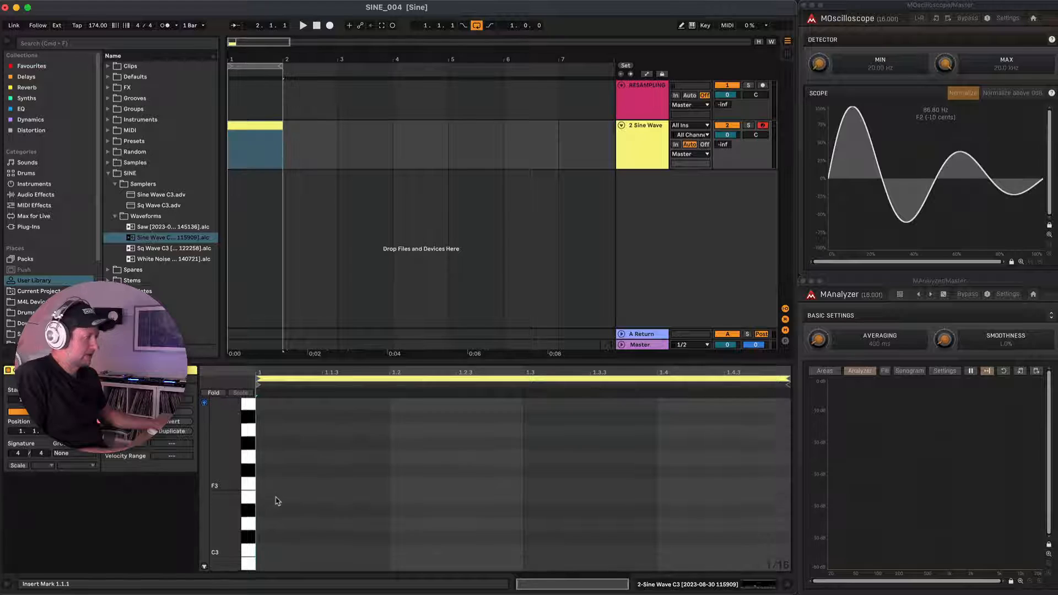
scroll(275, 502, "down", 3)
key("b")
left_click(270, 512)
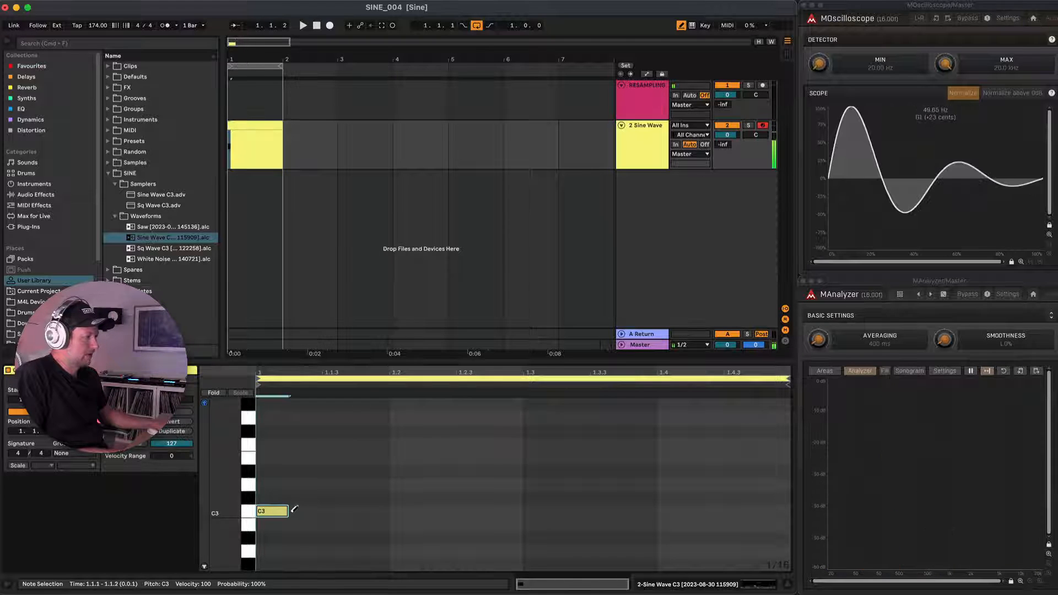
left_click_drag(285, 513, 390, 514)
Copy the C3 note to 1.3.3 and play back the pattern.
key("b")
left_click_drag(309, 511, 637, 517)
key("space")
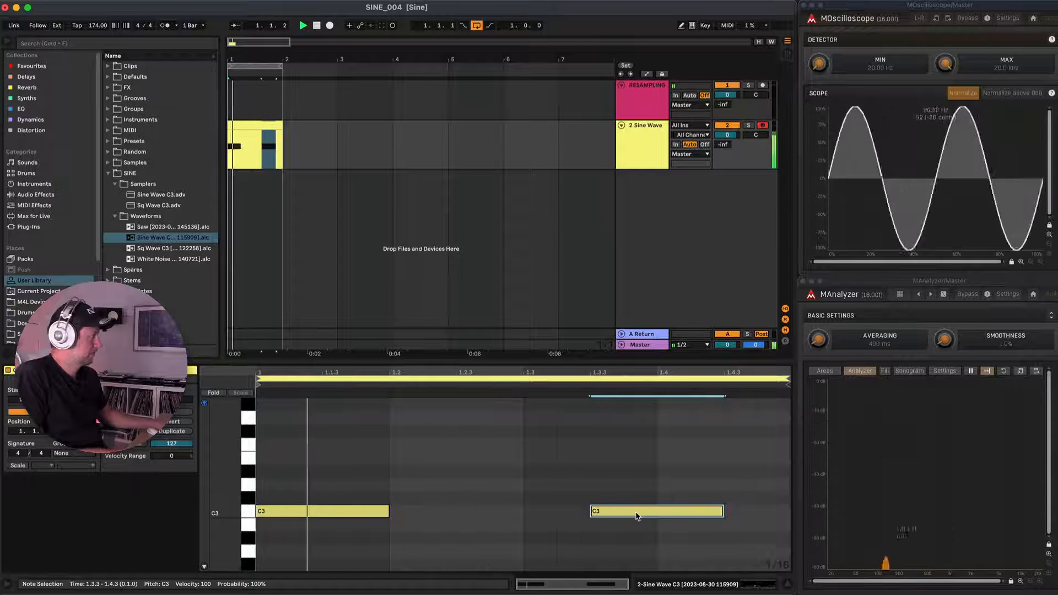
key("space")
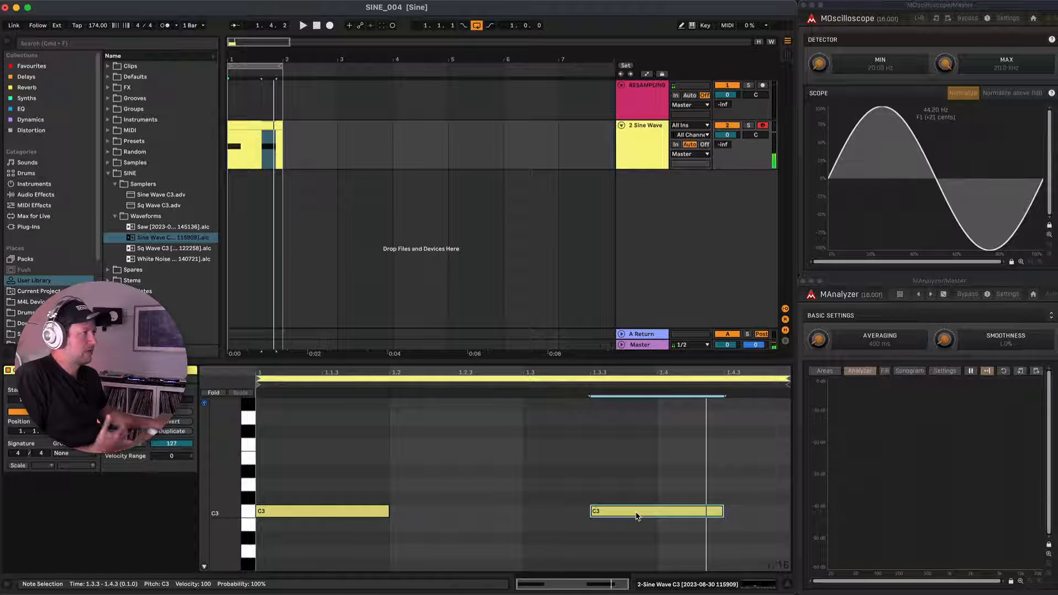
Transpose both notes in the clip down to F1 and play back the pattern.
left_click_drag(673, 548, 328, 498)
key("shift+Down")
key("shift+Down")
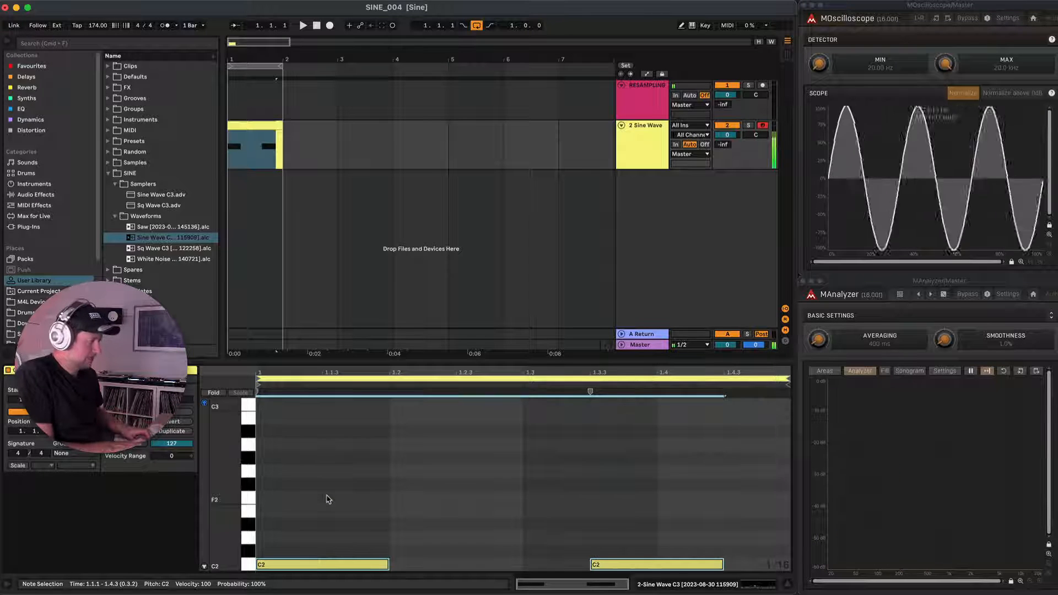
left_click_drag(312, 563, 304, 498)
key("space")
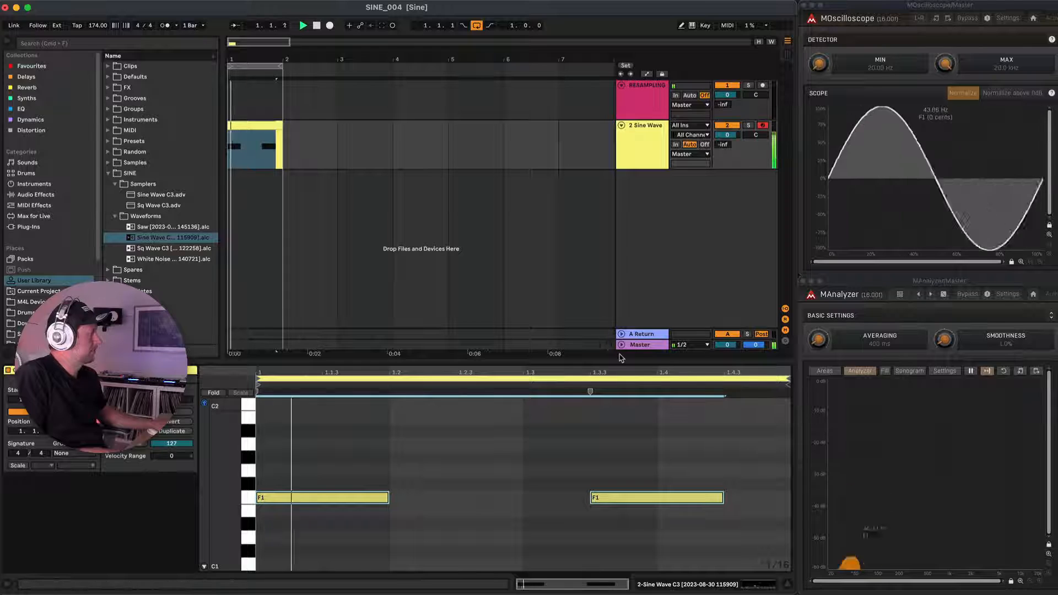
key("space")
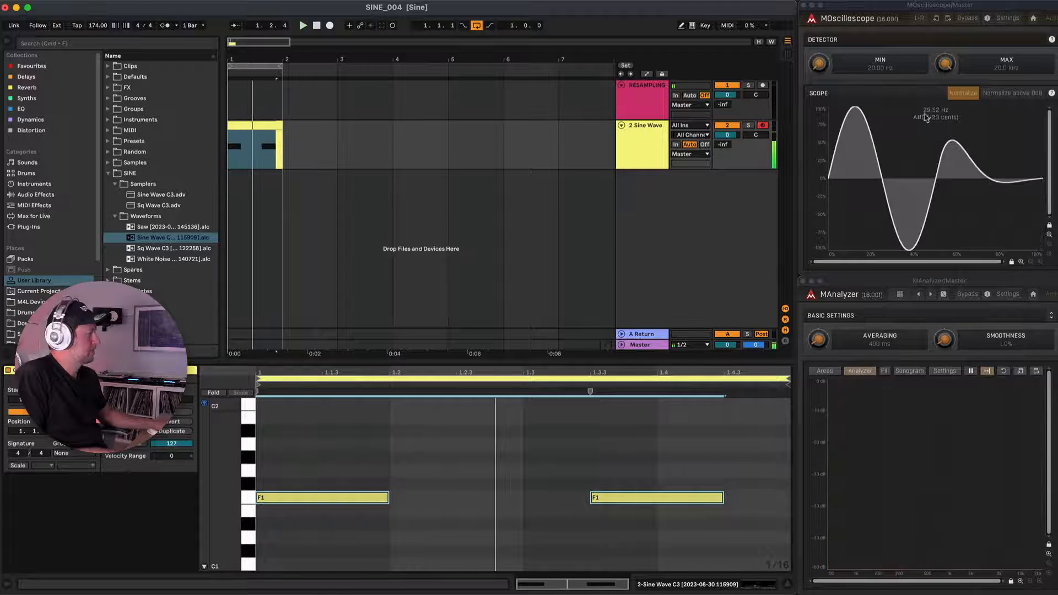
Show the track's devices and group the sine Simpler into an Instrument Rack.
left_click(257, 125)
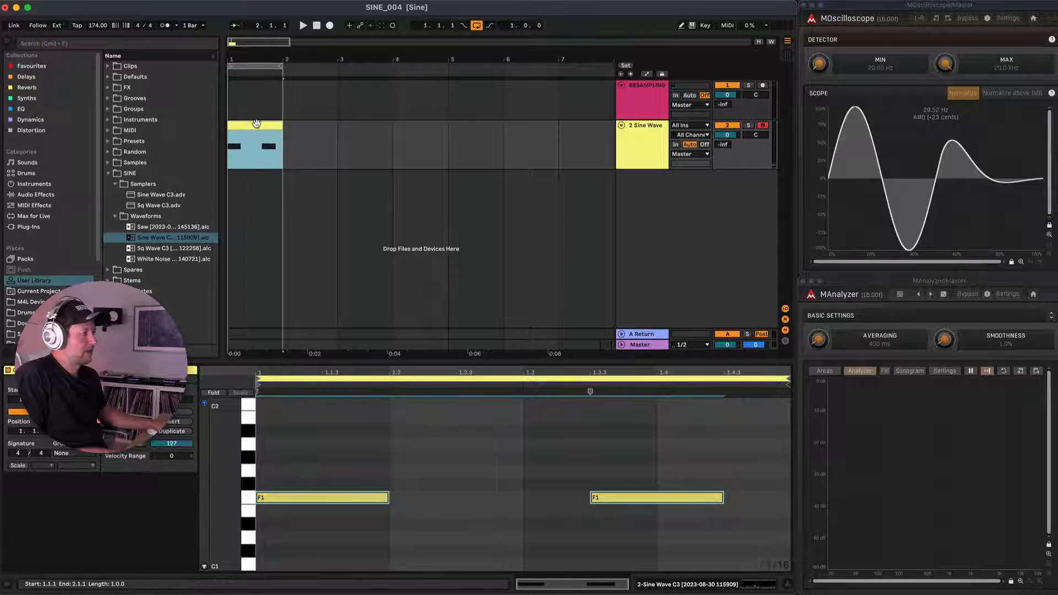
key("shift+Tab")
left_click(120, 473)
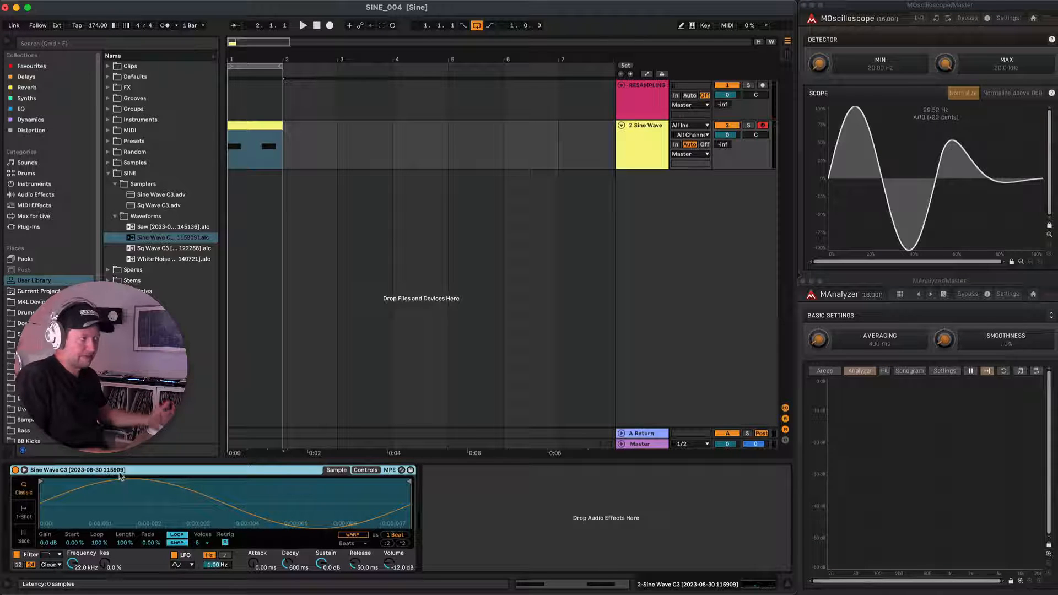
left_click(121, 477)
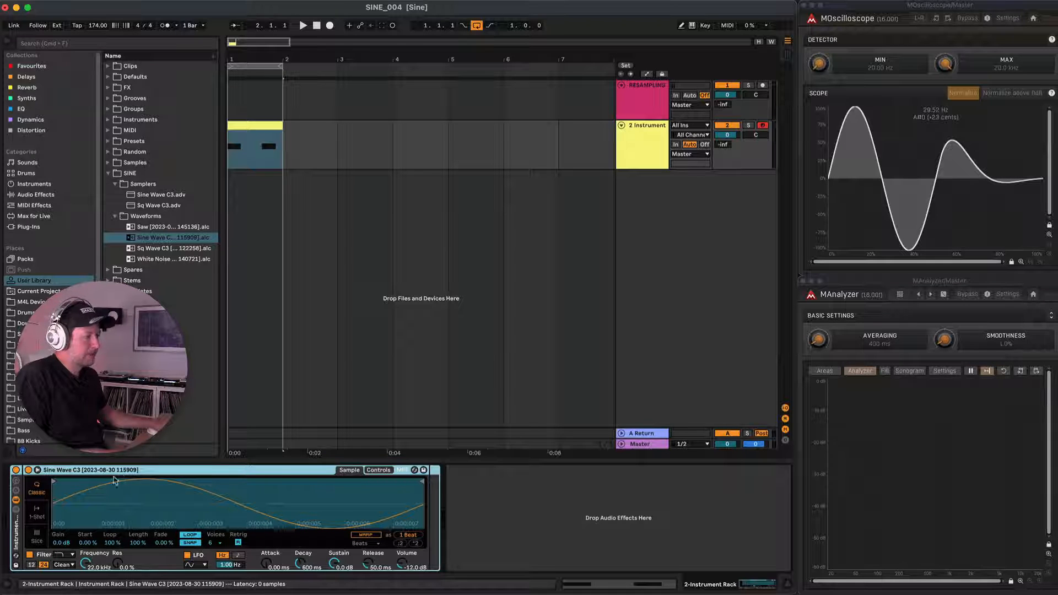
key("super+g")
Rename the sine chain in the Instrument Rack to Fundamental.
left_click(51, 498)
key("super+r")
type("un")
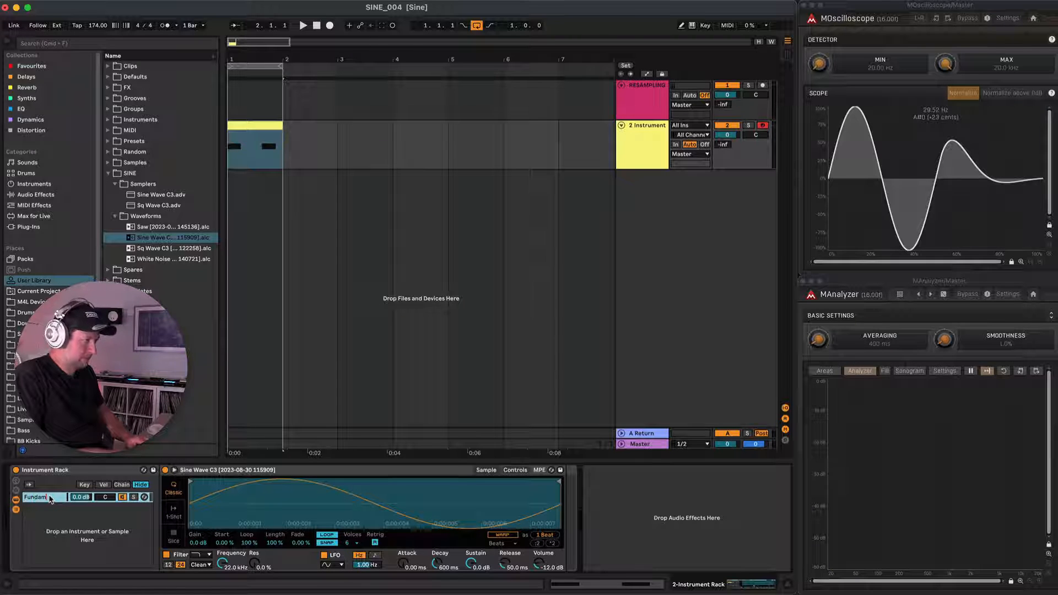
key("Return")
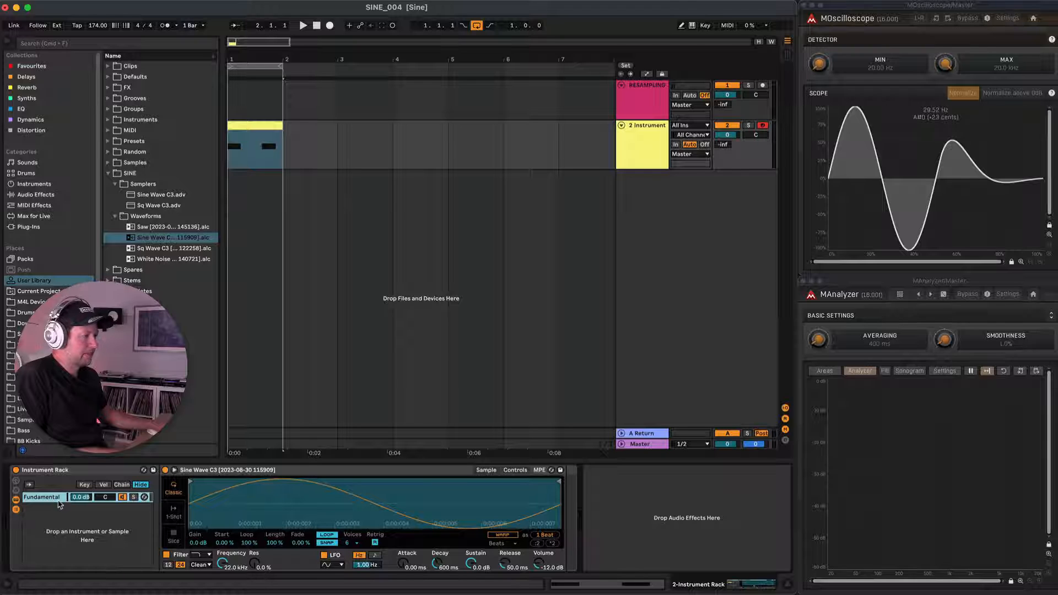
Duplicate the Fundamental chain, name the copy Body and set its Simpler's transpose to +12 st.
key("super+d")
type("Body")
key("Return")
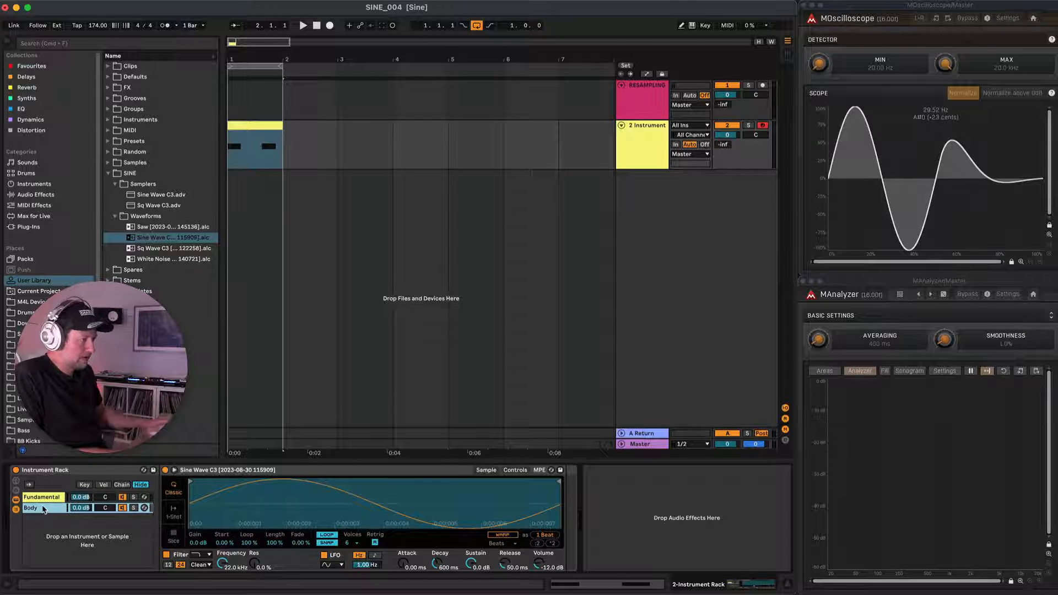
left_click(517, 471)
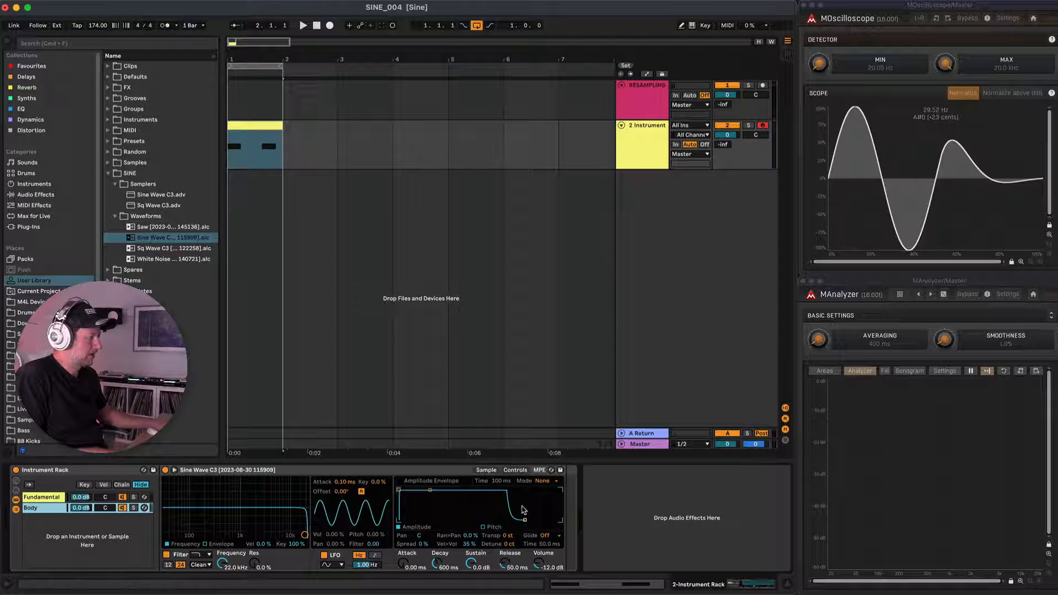
left_click_drag(508, 538, 508, 527)
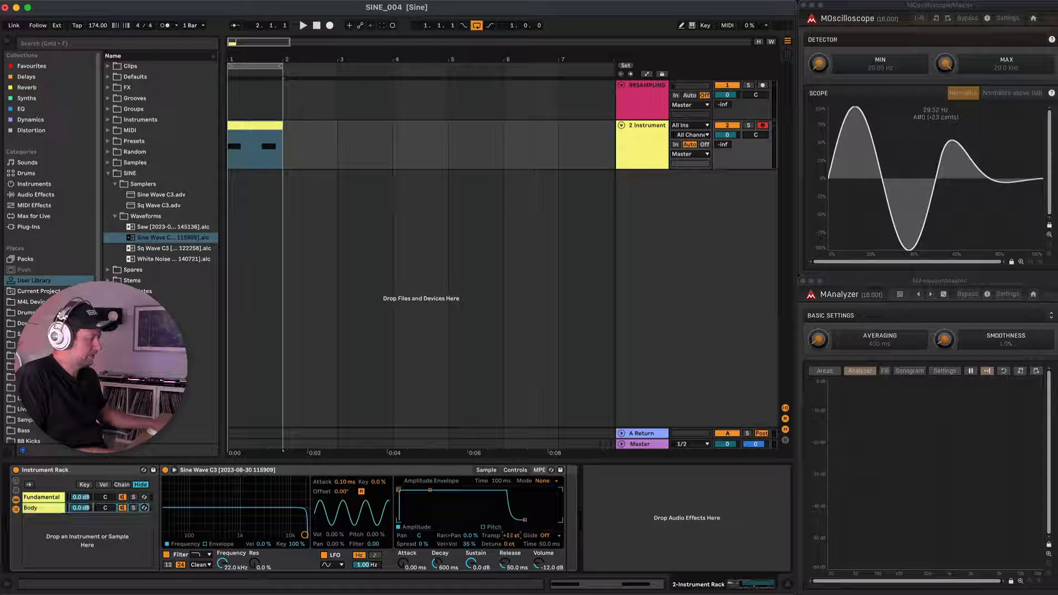
Duplicate the Body chain and replace the sample in the copy with the White Noise clip from the Waveforms folder.
left_click(40, 510)
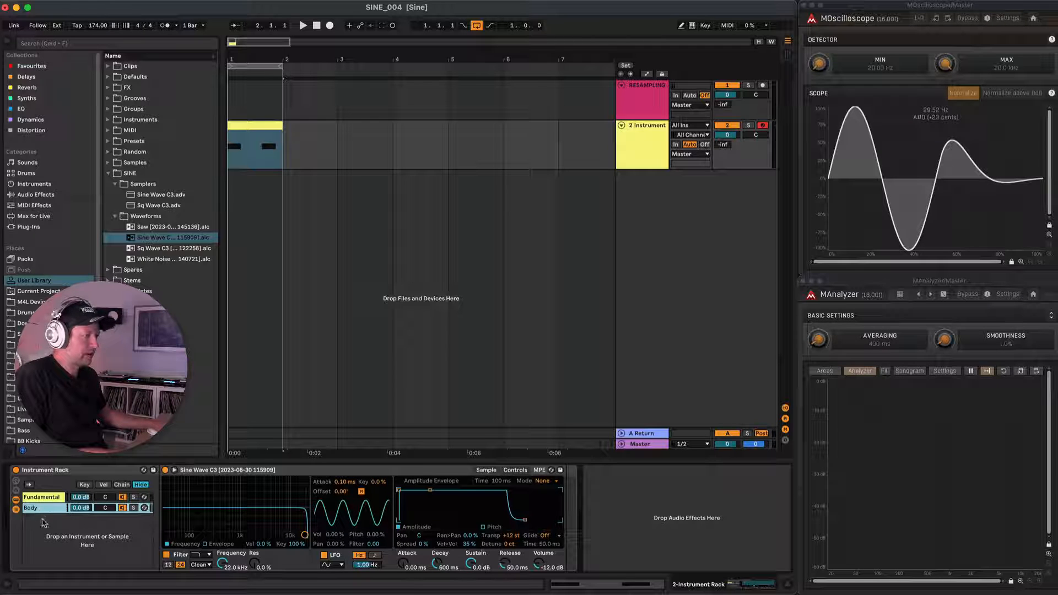
key("super+d")
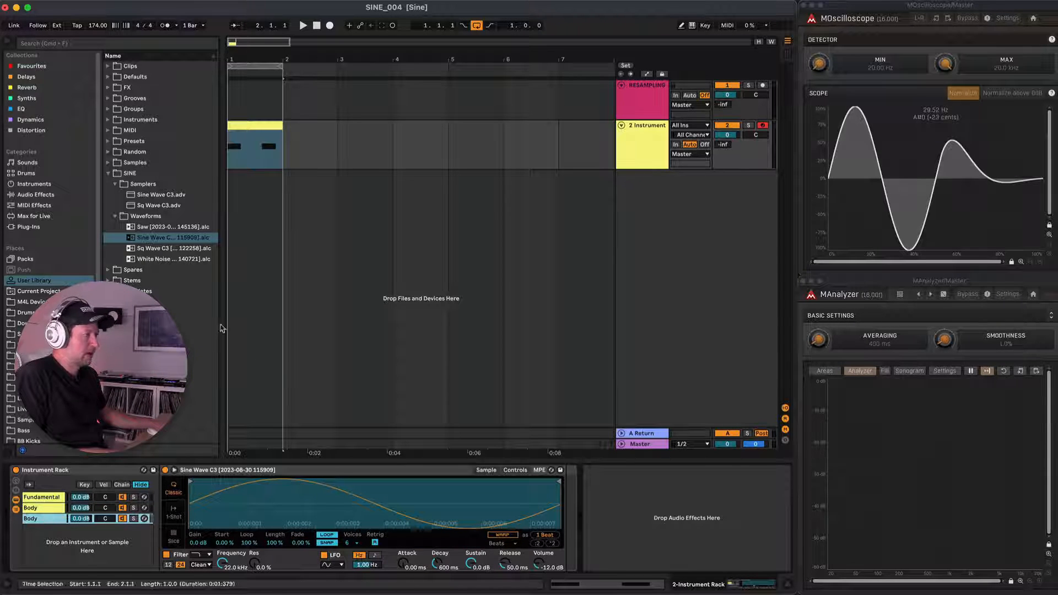
left_click(150, 260)
left_click_drag(256, 387, 333, 512)
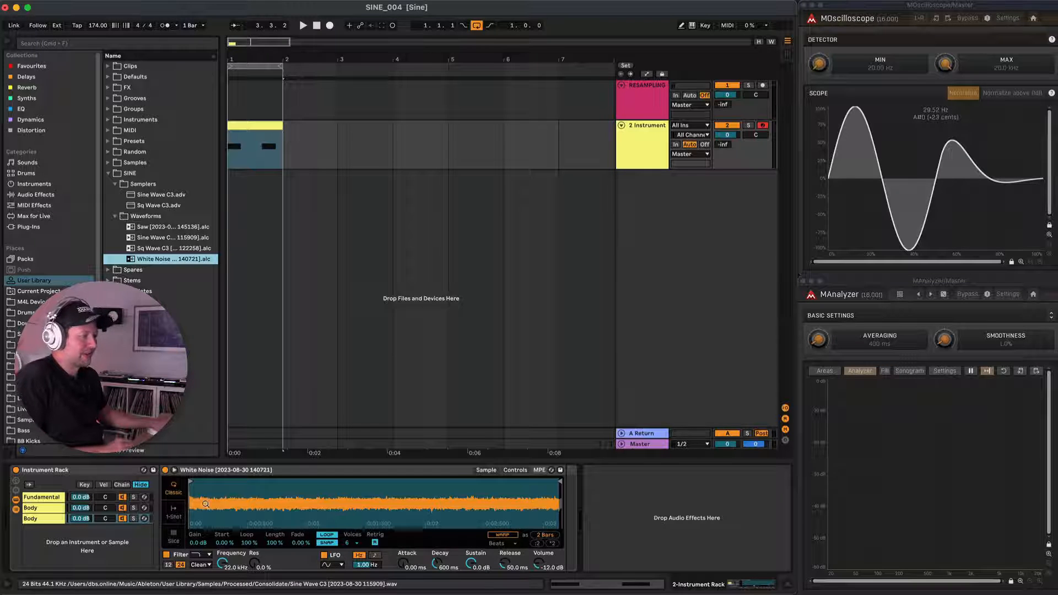
Shape the amplitude envelopes: Fundamental with 6.10 ms attack, 327 ms decay, -inf sustain; Body with 7.89 ms attack, 520 ms decay, -inf sustain.
left_click(43, 497)
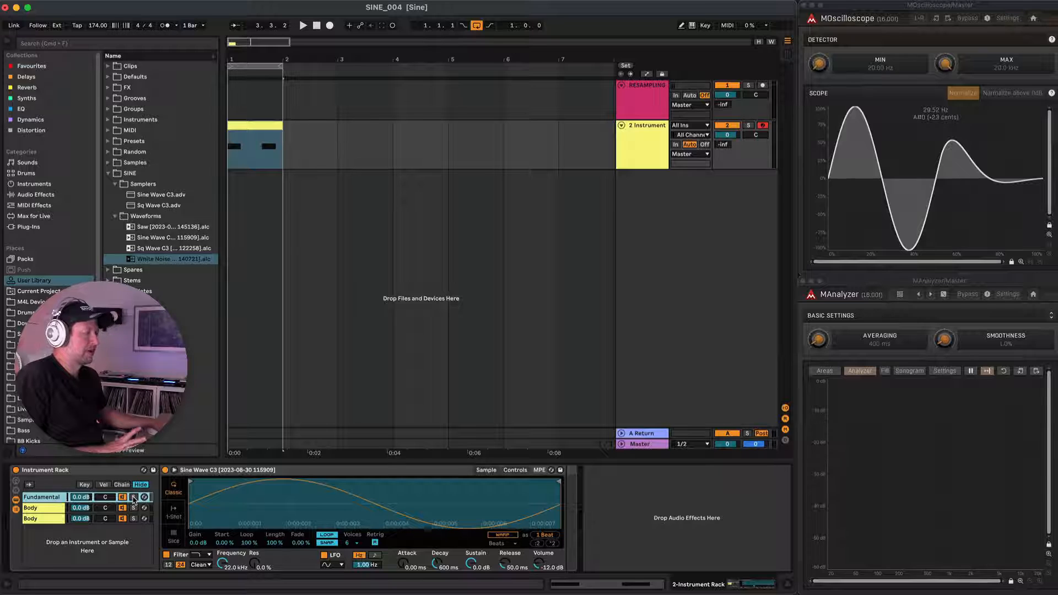
left_click(513, 471)
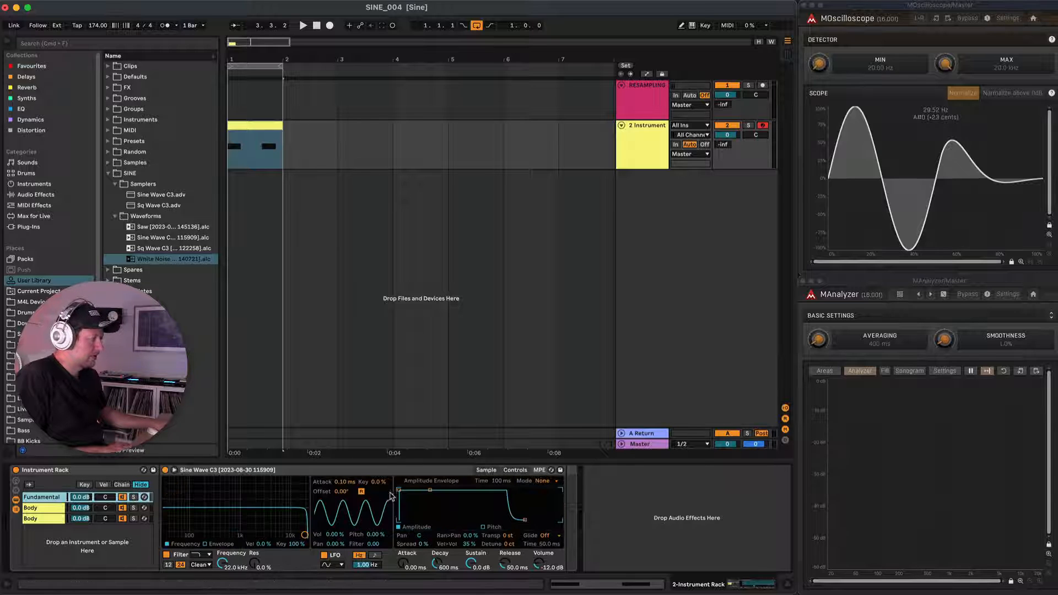
left_click_drag(398, 490, 406, 491)
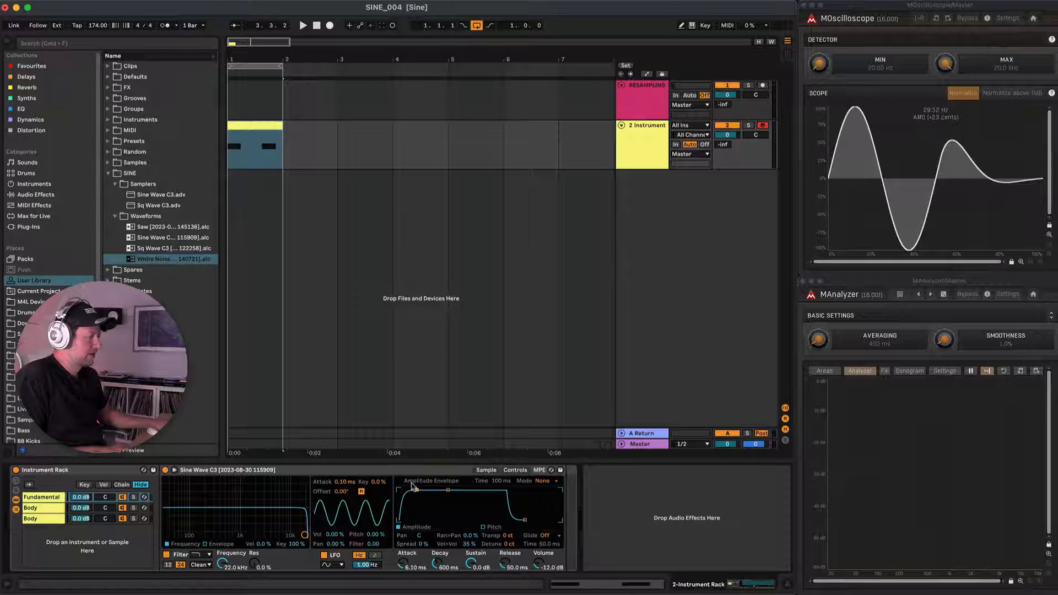
left_click_drag(448, 490, 448, 520)
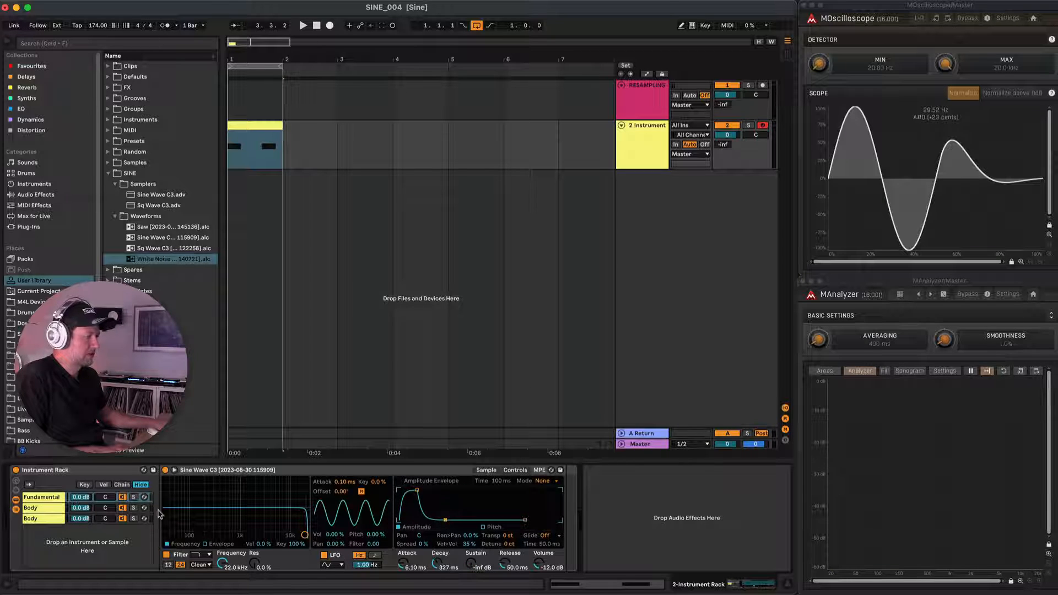
left_click(53, 509)
left_click_drag(399, 490, 447, 519)
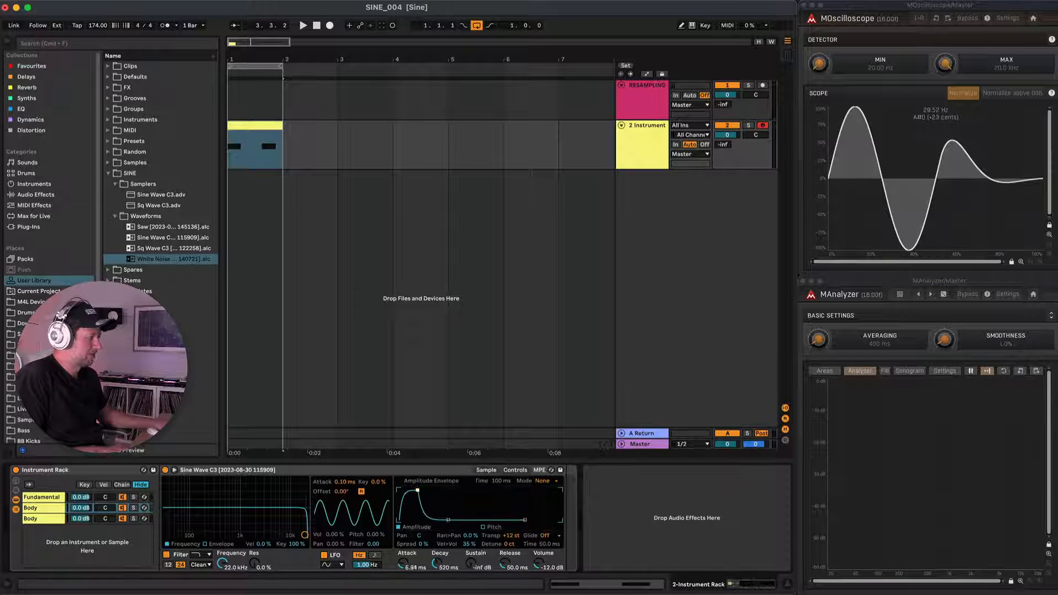
Rename the noise chain to Transient and, soloing it during playback, shape its amplitude envelope to 103 ms decay and -inf sustain.
left_click(46, 521)
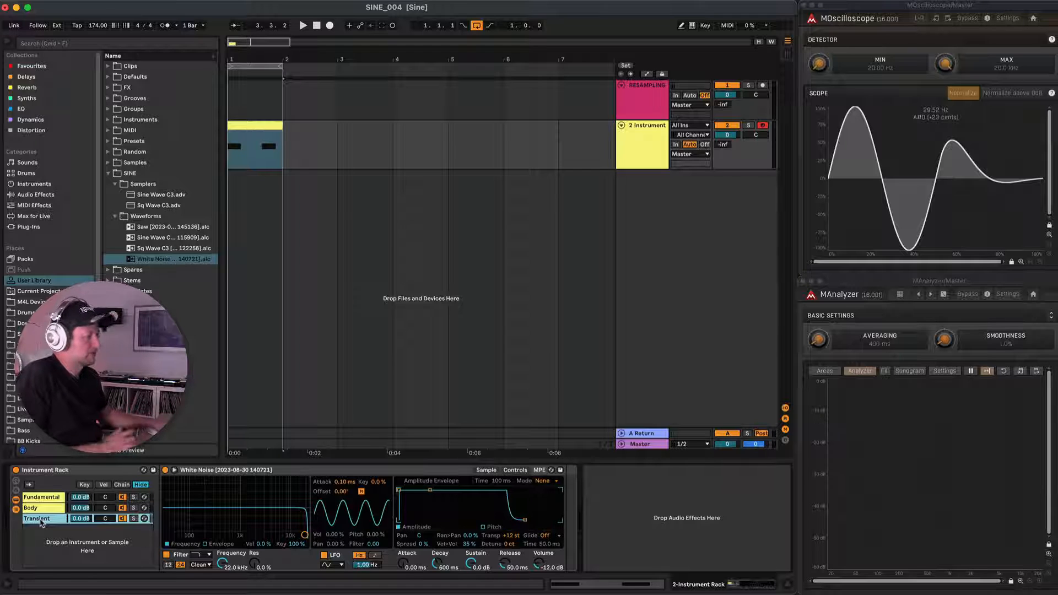
left_click_drag(430, 490, 419, 520)
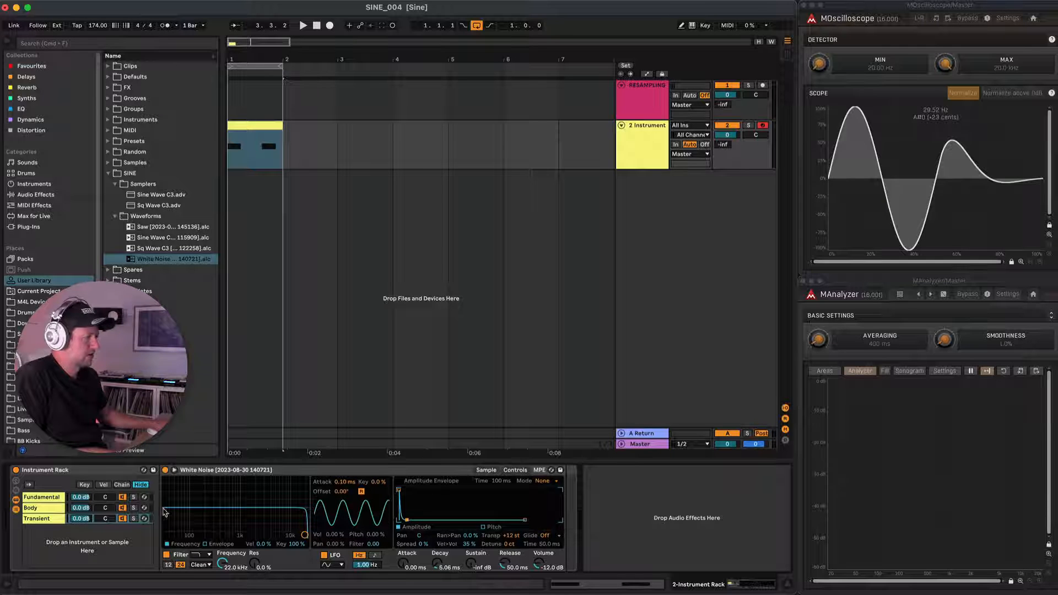
left_click(134, 519)
key("space")
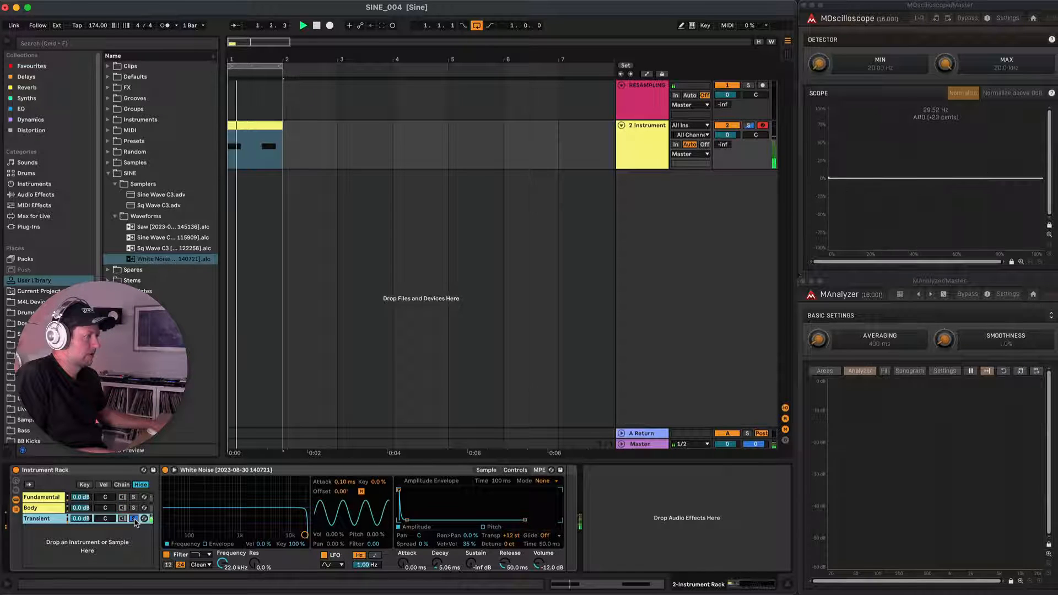
left_click_drag(411, 520, 422, 519)
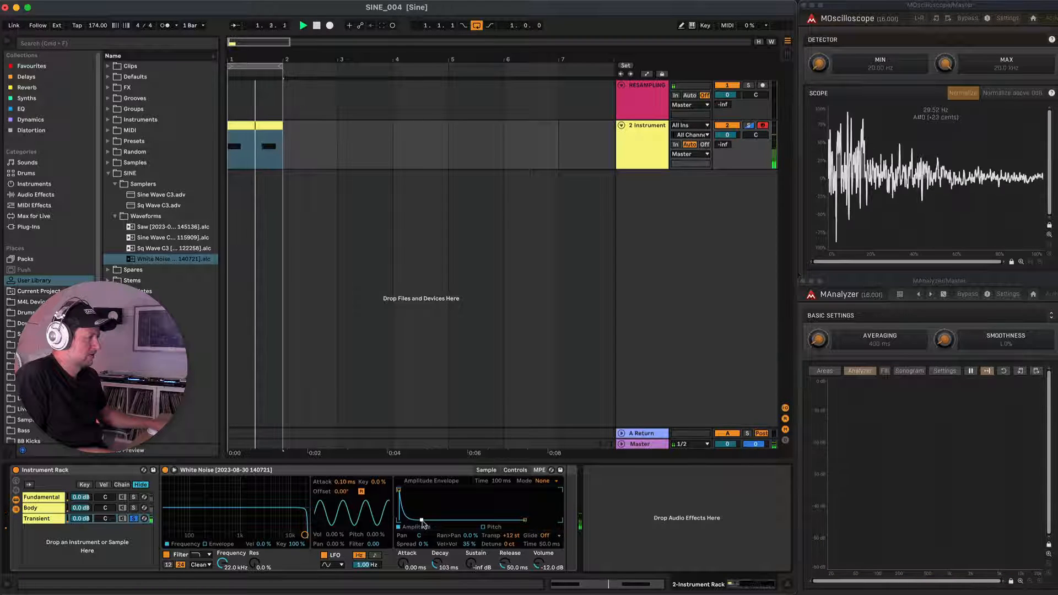
key("space")
Solo the Body chain and listen to it on its own.
left_click(134, 508)
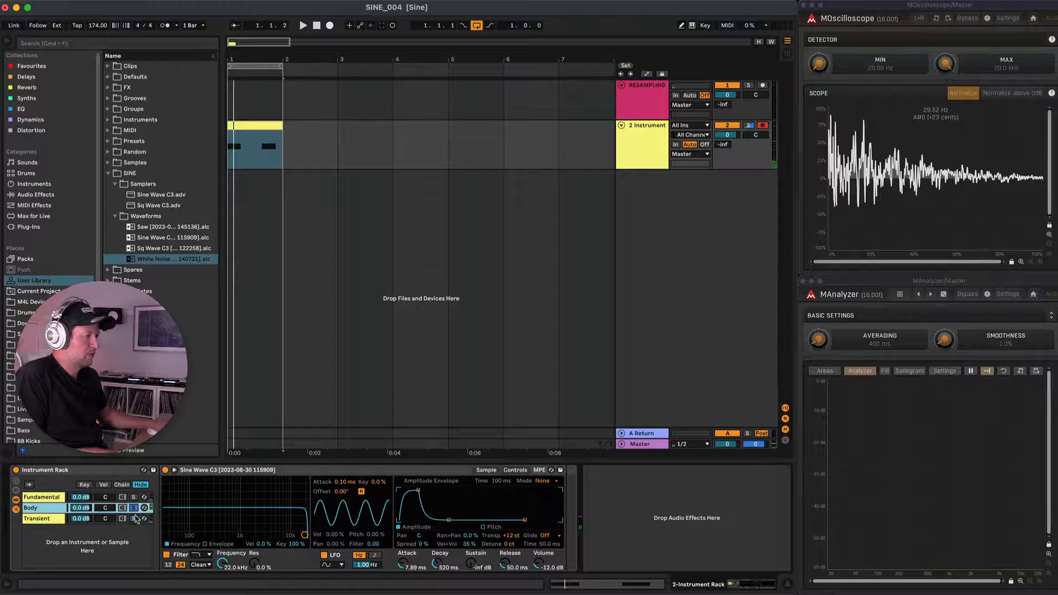
key("space")
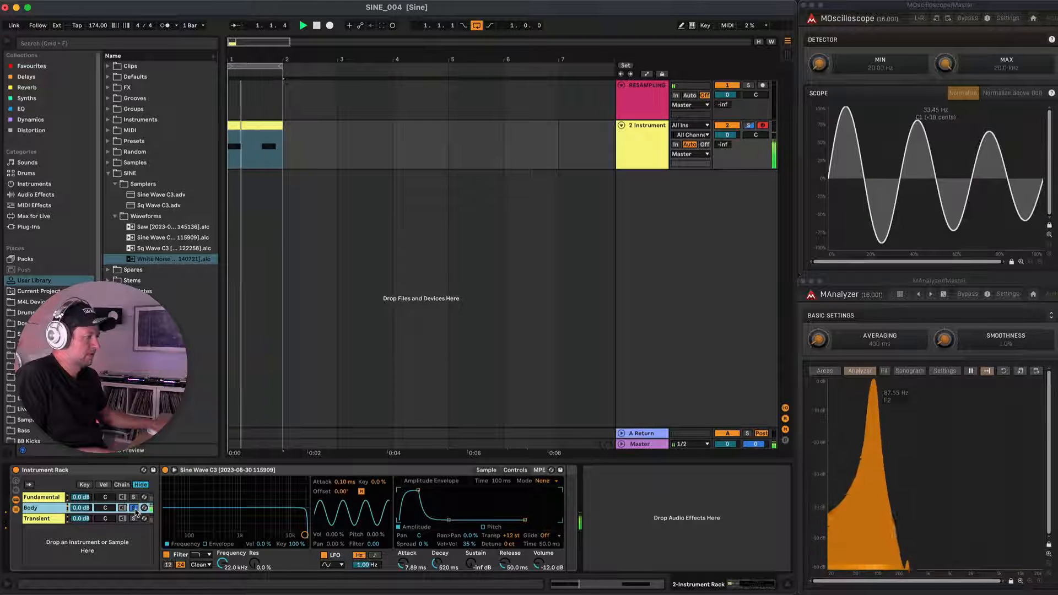
key("space")
Solo the Fundamental chain and, during playback, set its amplitude envelope decay to 928 ms.
left_click(134, 498)
key("space")
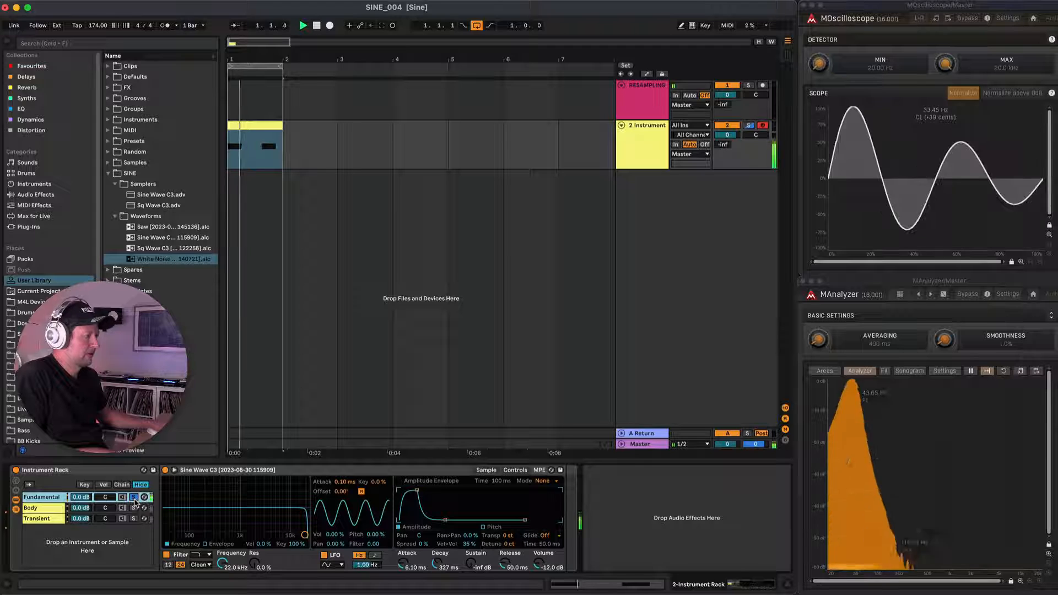
left_click_drag(445, 519, 450, 519)
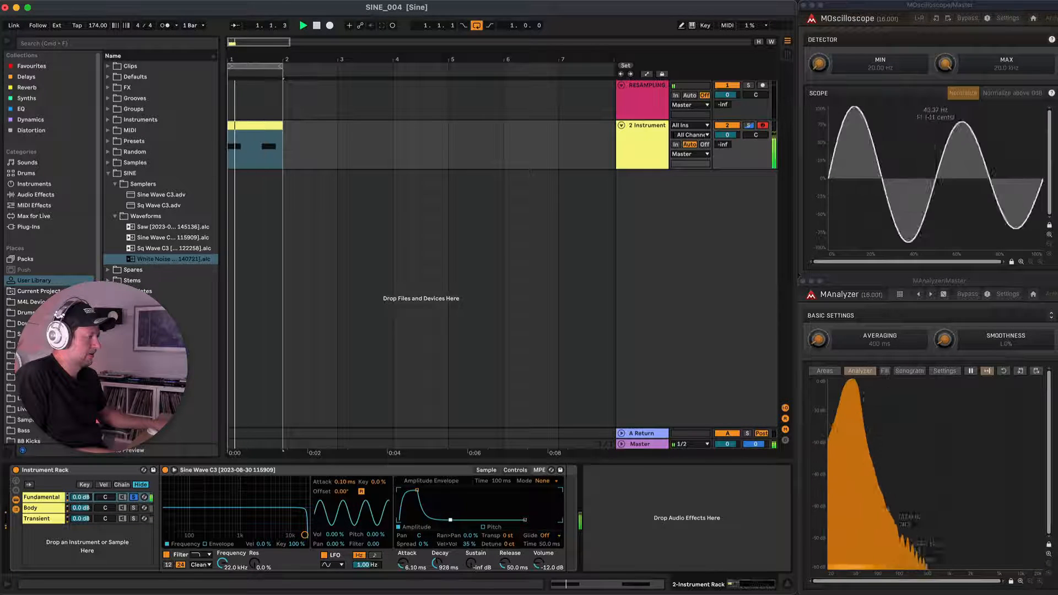
Turn off solo on the Fundamental chain and play all three layers together.
key("space")
left_click(135, 498)
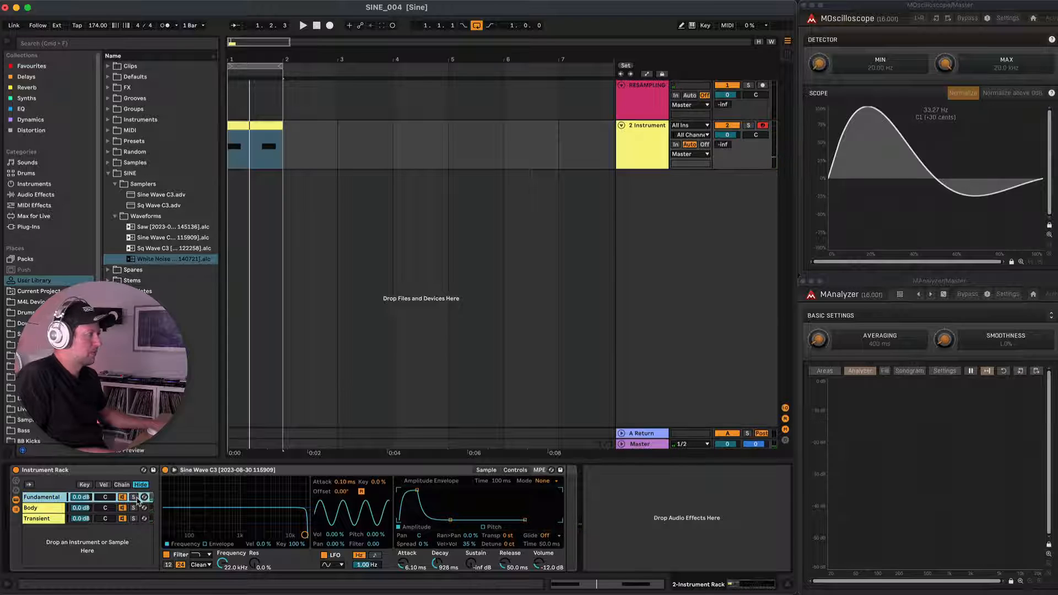
key("space")
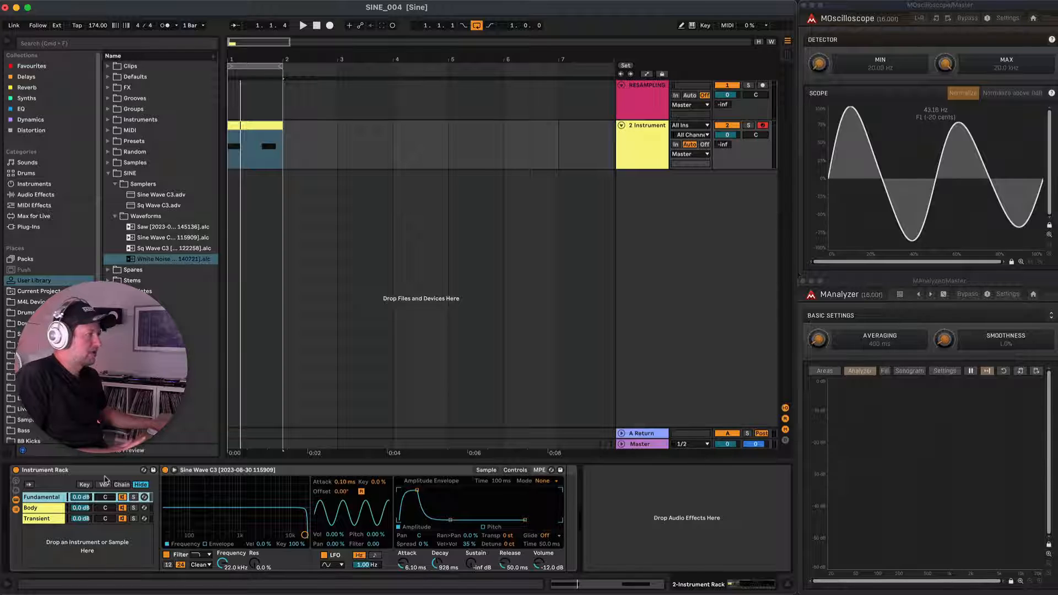
Add a Drum Buss from the Drive & Color audio effects after the Instrument Rack.
left_click(32, 186)
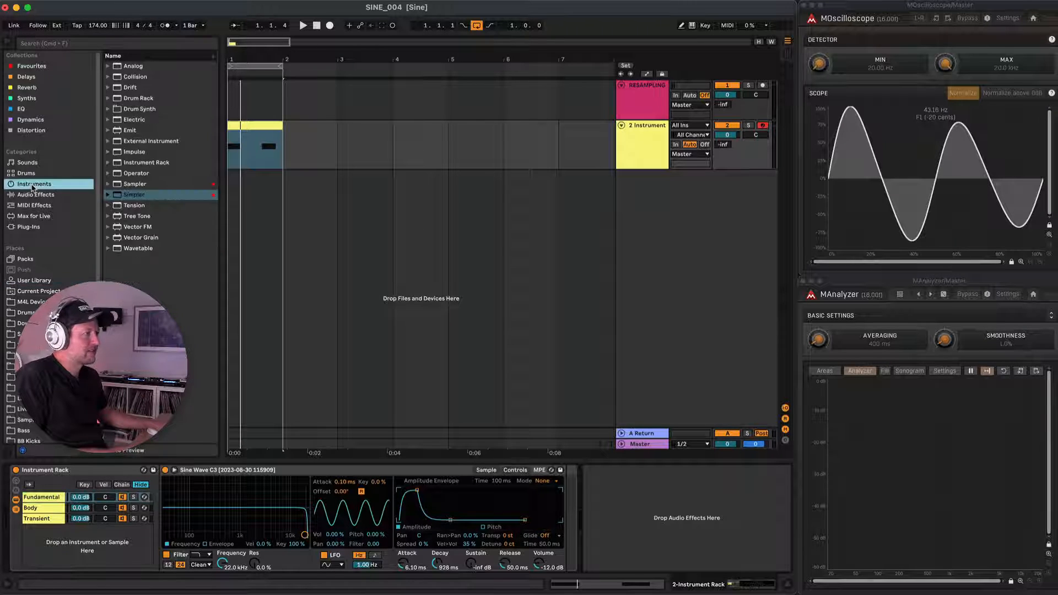
left_click(31, 196)
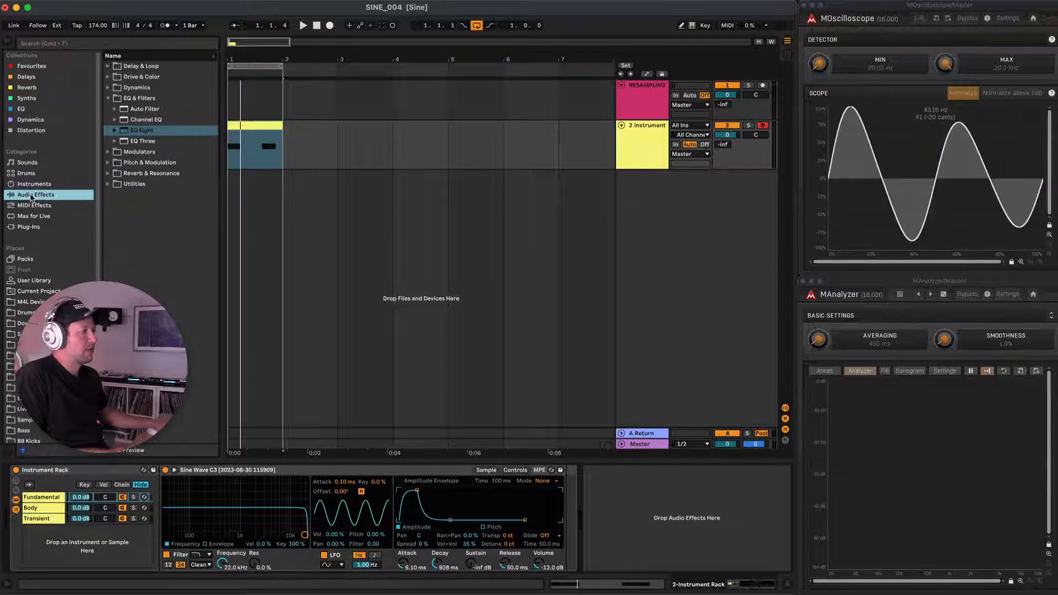
left_click(110, 99)
left_click(109, 88)
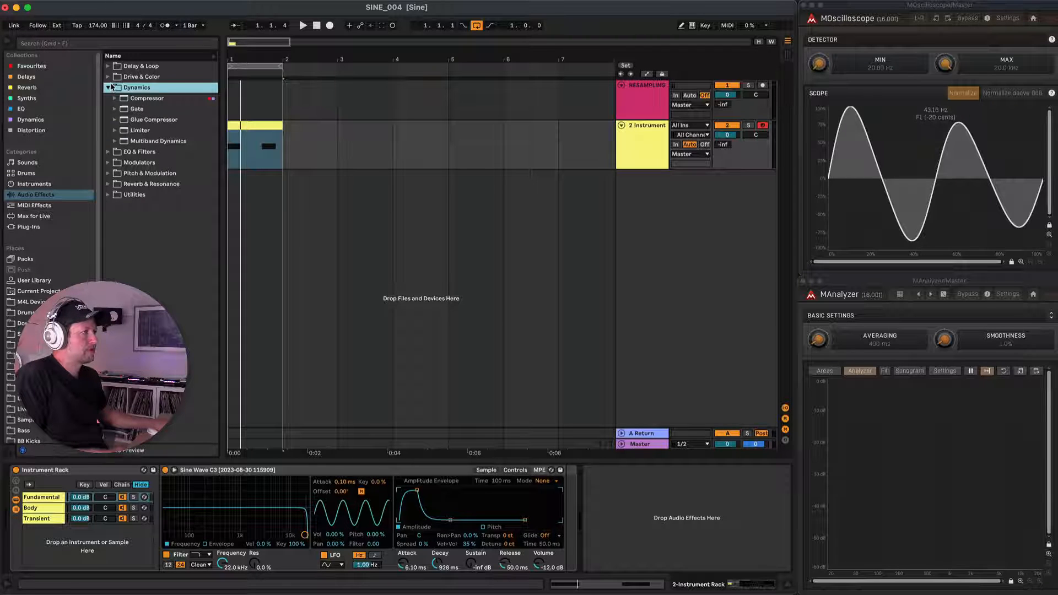
left_click(109, 78)
left_click_drag(146, 112, 667, 470)
During playback, set Drum Buss to Drive 20%, Crunch 53%, Boom 32% at 43.6 Hz, Damp 13.7 kHz and Transients 0.51.
key("space")
left_click_drag(668, 511, 668, 516)
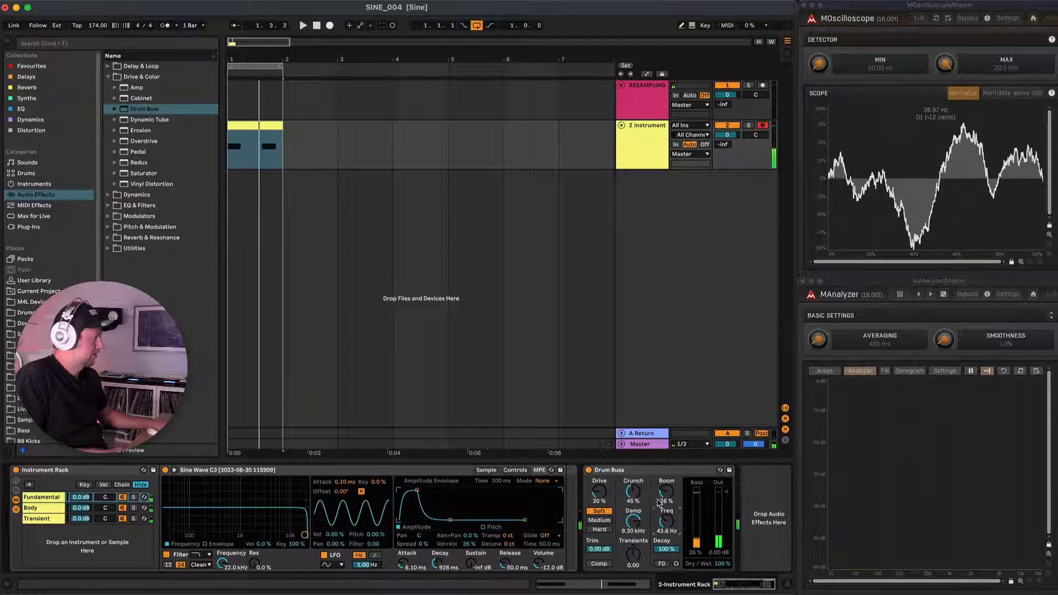
left_click_drag(666, 493, 633, 488)
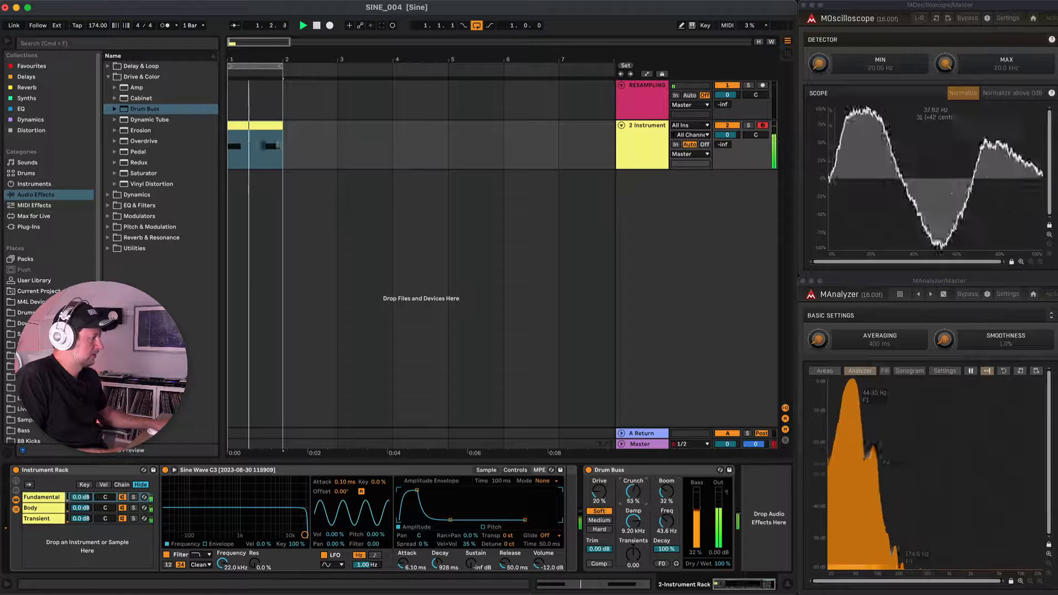
left_click_drag(638, 560, 633, 529)
key("space")
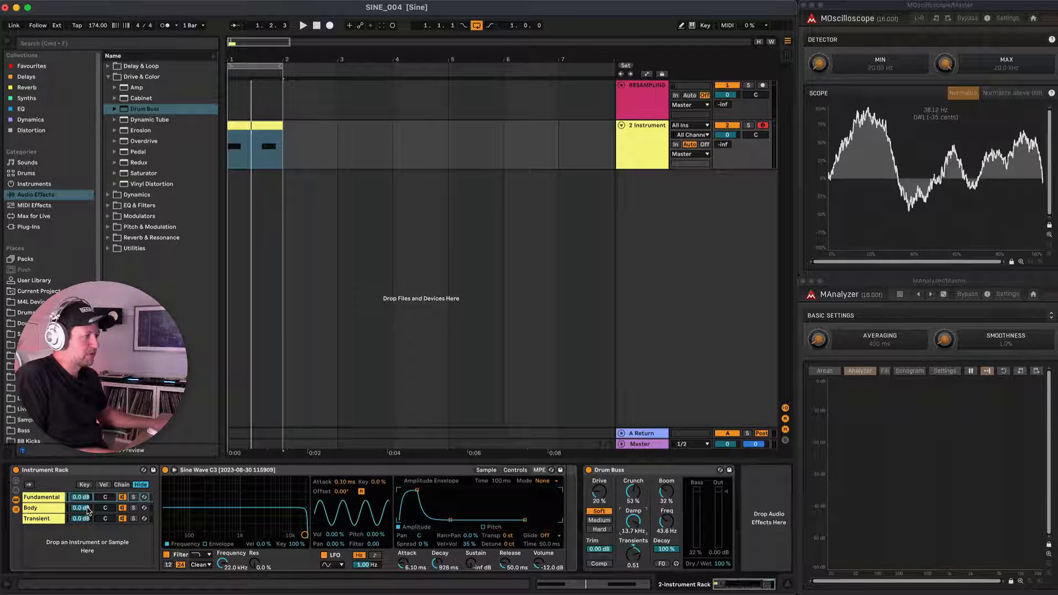
During playback, lower the Body chain volume to -11.5 dB and the Transient chain volume to -8.7 dB.
key("space")
mouse_move(86, 508)
left_mouse_down()
mouse_move(87, 527)
mouse_move(86, 507)
left_mouse_up()
Shorten the amplitude envelopes: Fundamental with 1.92 ms attack and 736 ms decay, Body with 1.69 ms attack and 72.6 ms decay.
left_click(39, 498)
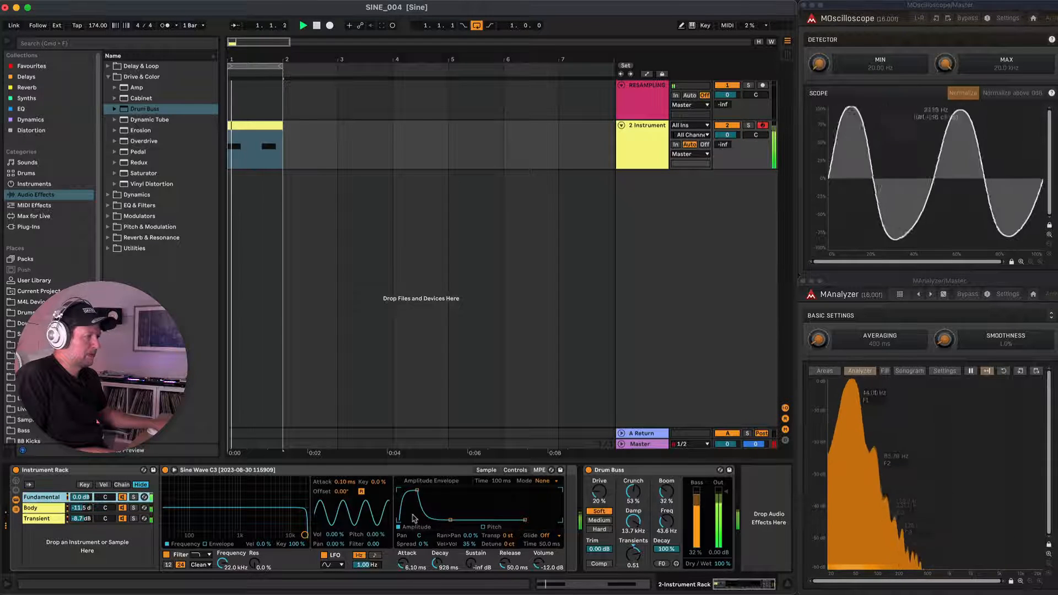
left_click_drag(446, 518, 406, 489)
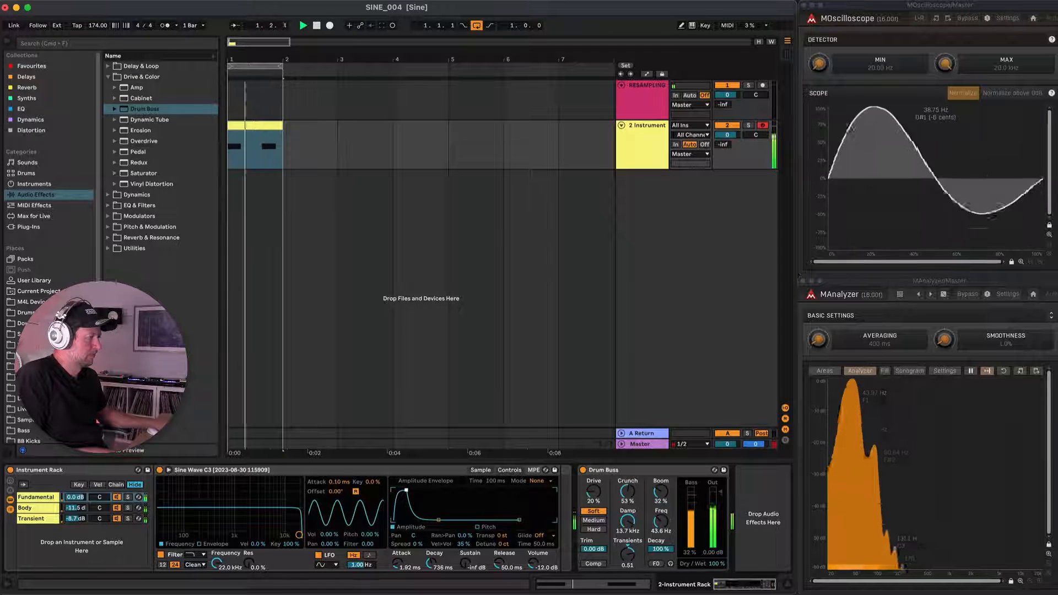
left_click(117, 511)
left_click_drag(411, 492, 426, 520)
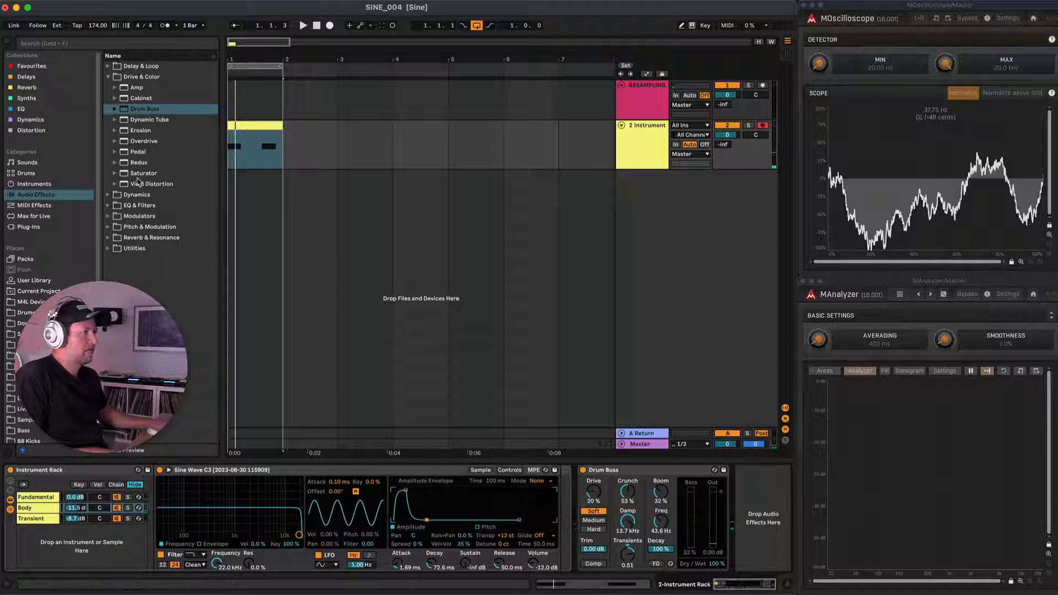
Add a Saturator after Drum Buss, set its Drive to 0.57 dB, enable Soft Clip and check it during playback.
left_click_drag(139, 177, 751, 486)
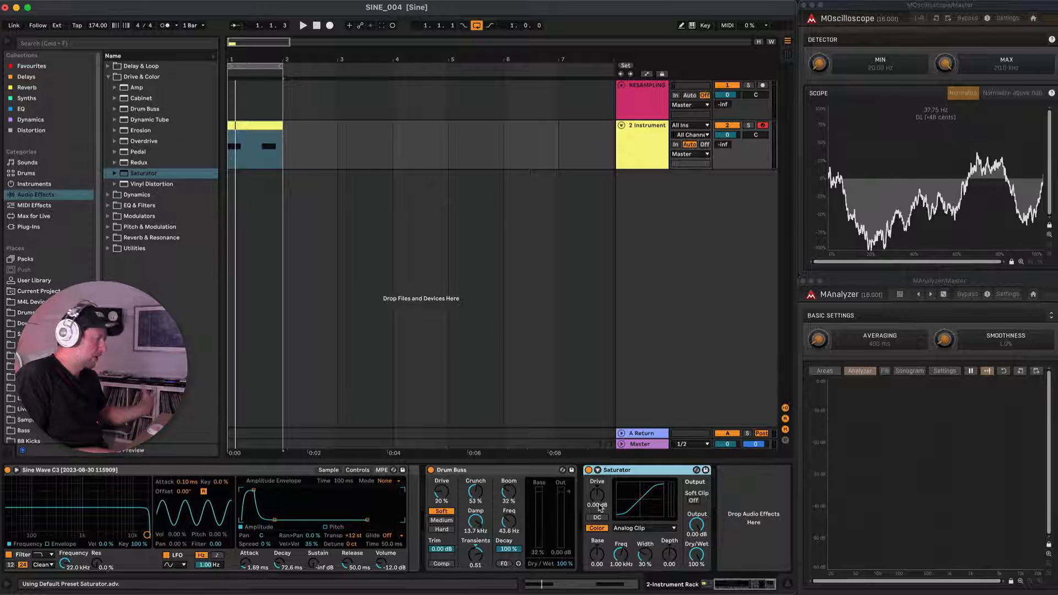
key("space")
mouse_move(595, 498)
left_mouse_down()
mouse_move(595, 480)
mouse_move(596, 500)
left_mouse_up()
left_click(694, 502)
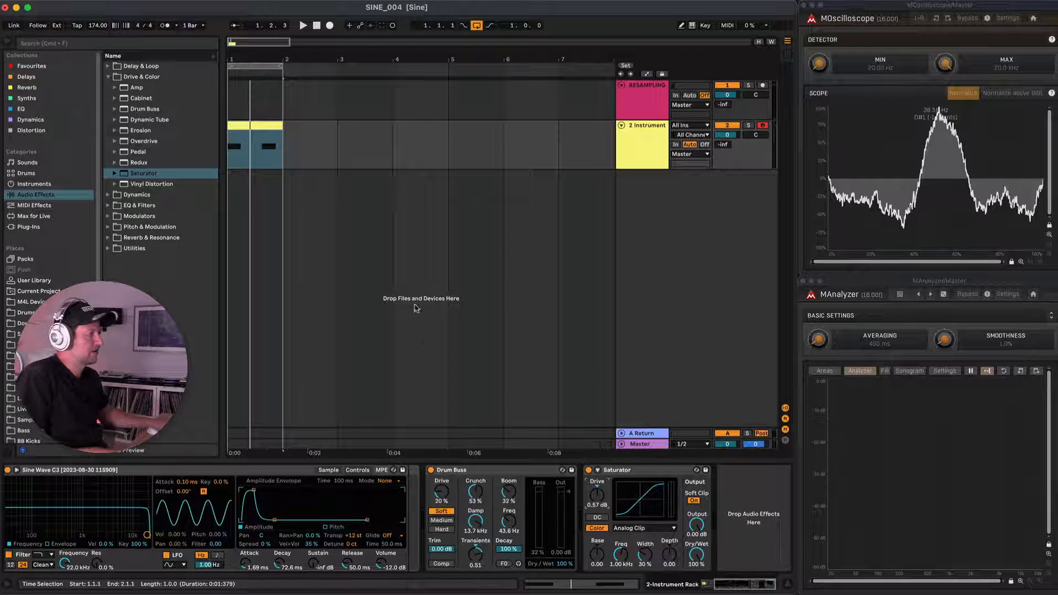
key("space")
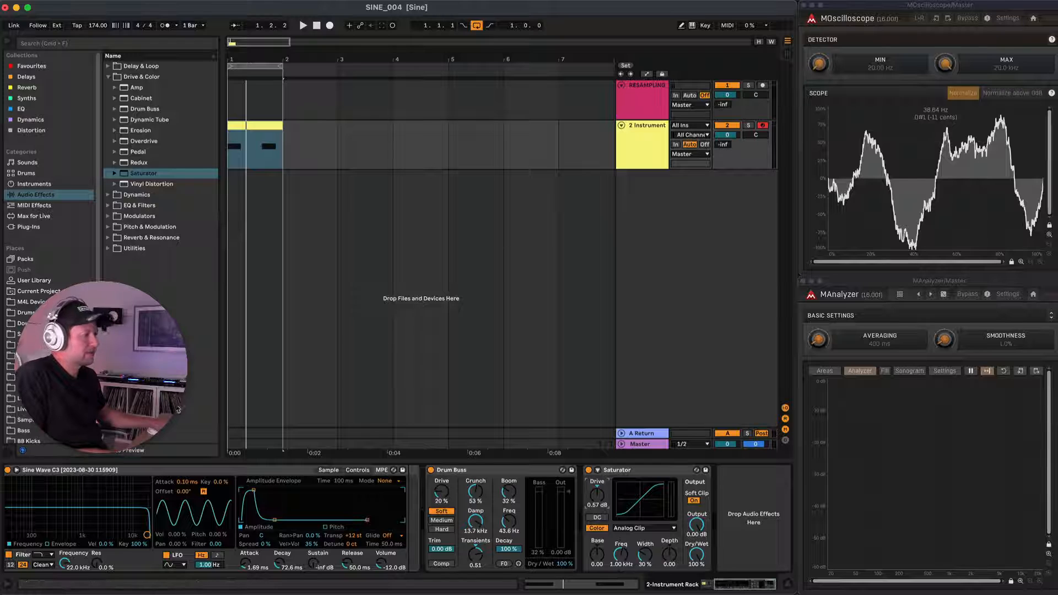
Rename the Instrument Rack as Kick.
left_click(178, 472)
scroll(178, 472, "left", 5)
left_click(107, 472)
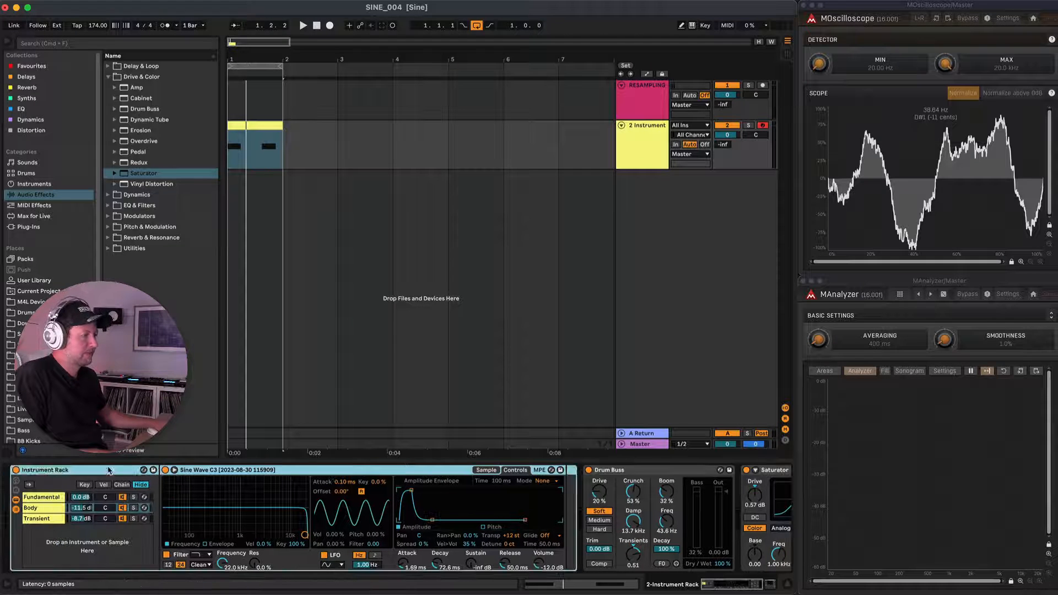
key("super+r")
type("K")
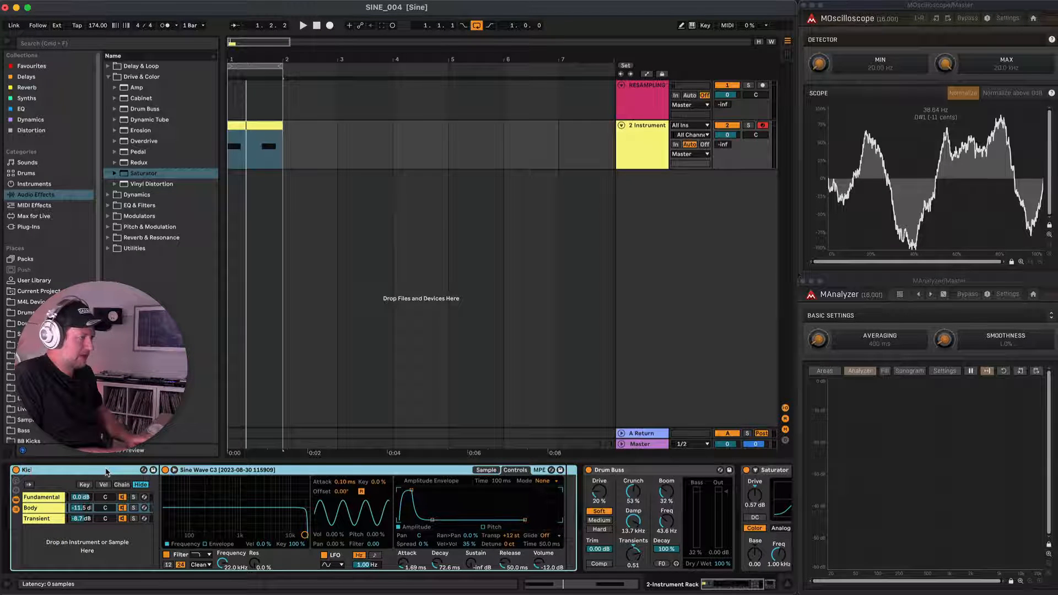
type("ick")
key("Return")
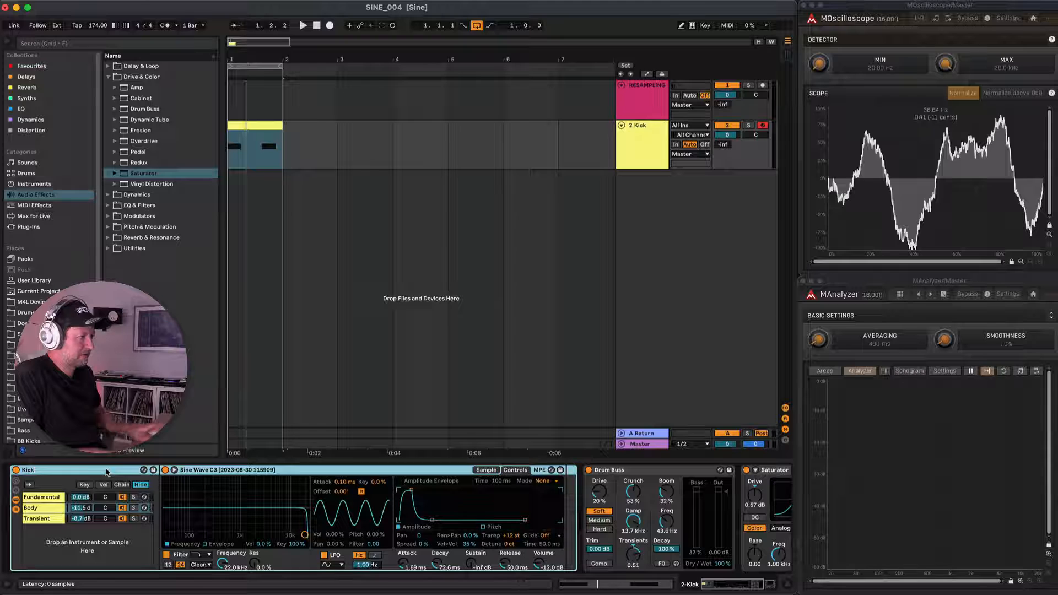
Collapse the Simpler, Drum Buss and Saturator devices in the device chain.
double_click(224, 471)
double_click(225, 471)
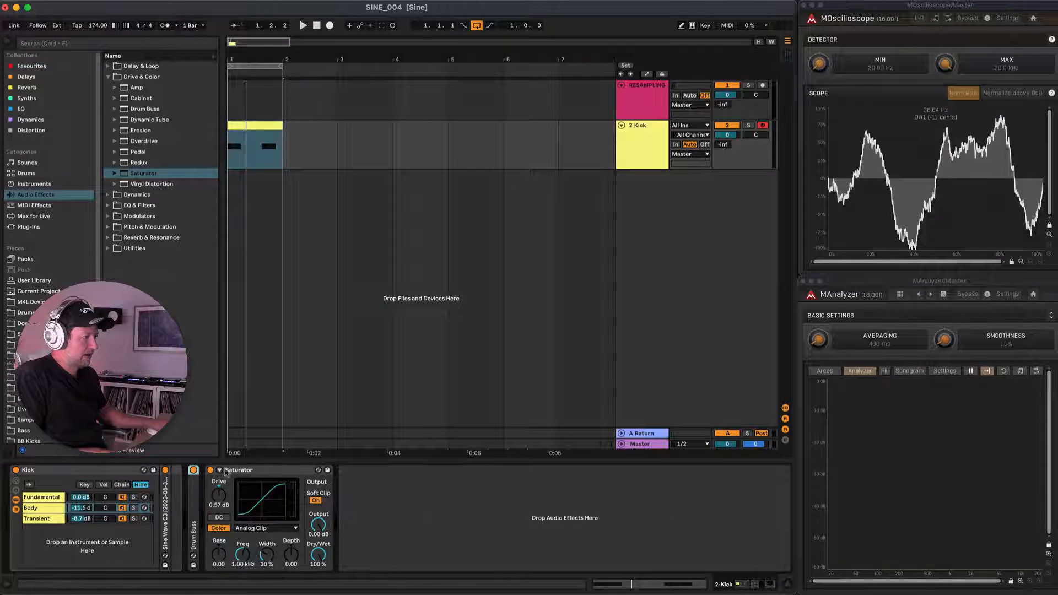
double_click(224, 471)
Group the Kick rack, Drum Buss and Saturator into an outer Instrument Rack and name it Kick.
left_click(127, 473)
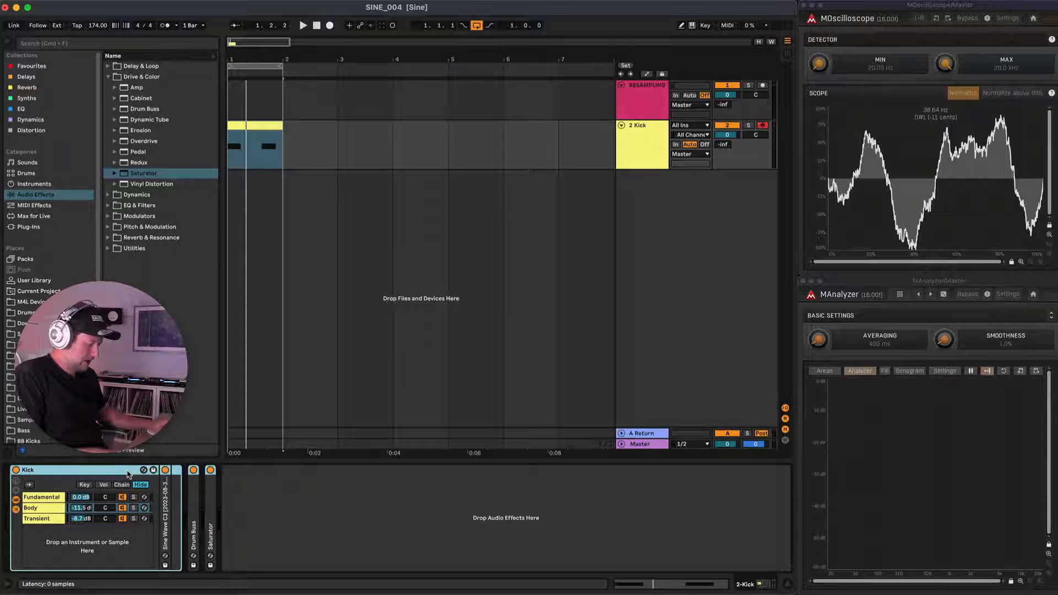
key("super+g")
left_click(17, 510)
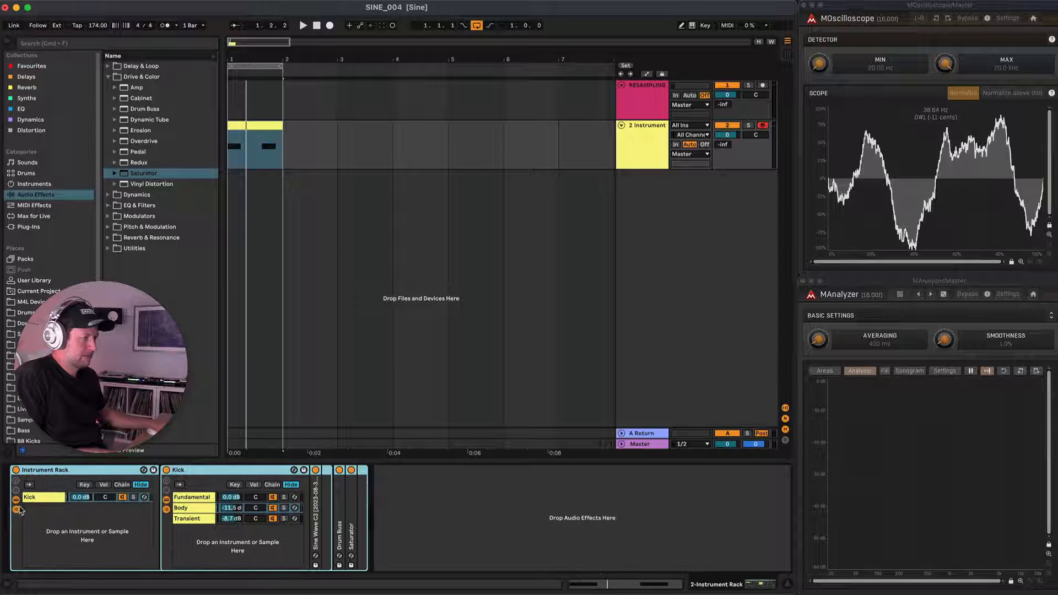
key("super+r")
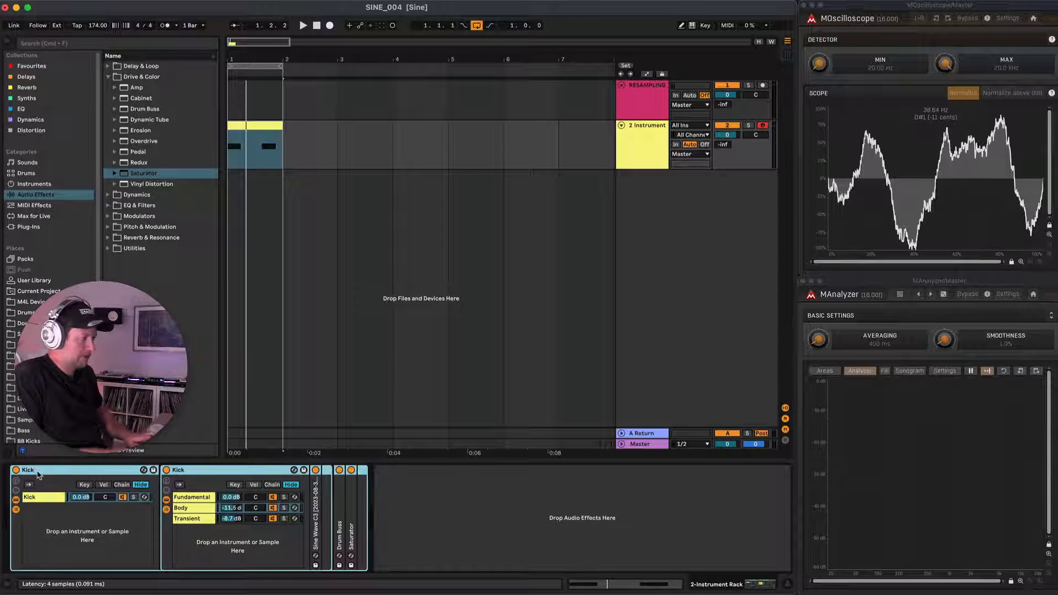
key("Return")
Create a Drums folder inside the User Library's SINE folder and save the outer Kick rack in it.
left_click(40, 281)
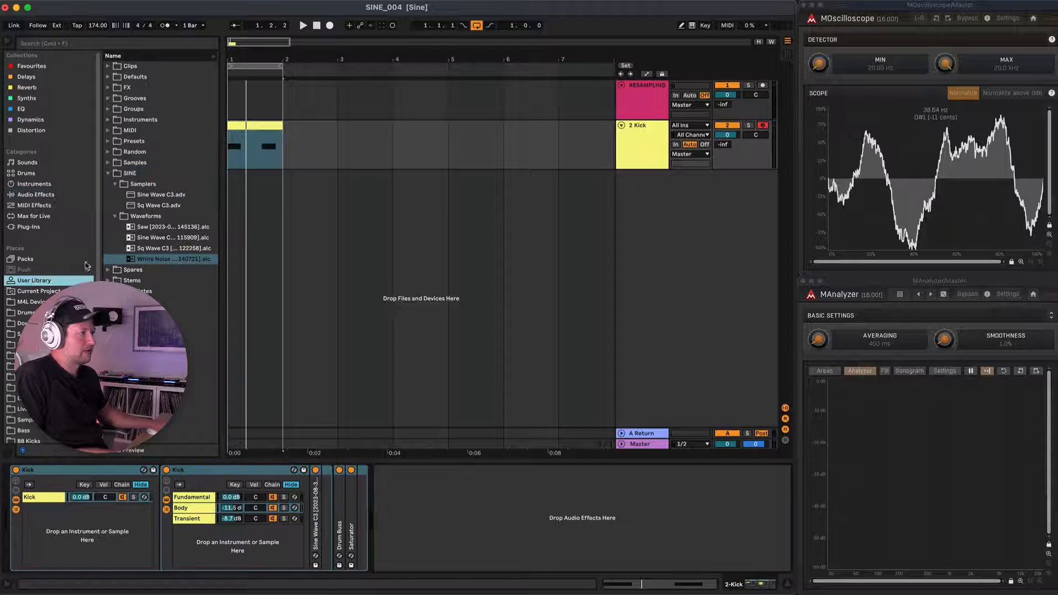
left_click(130, 173)
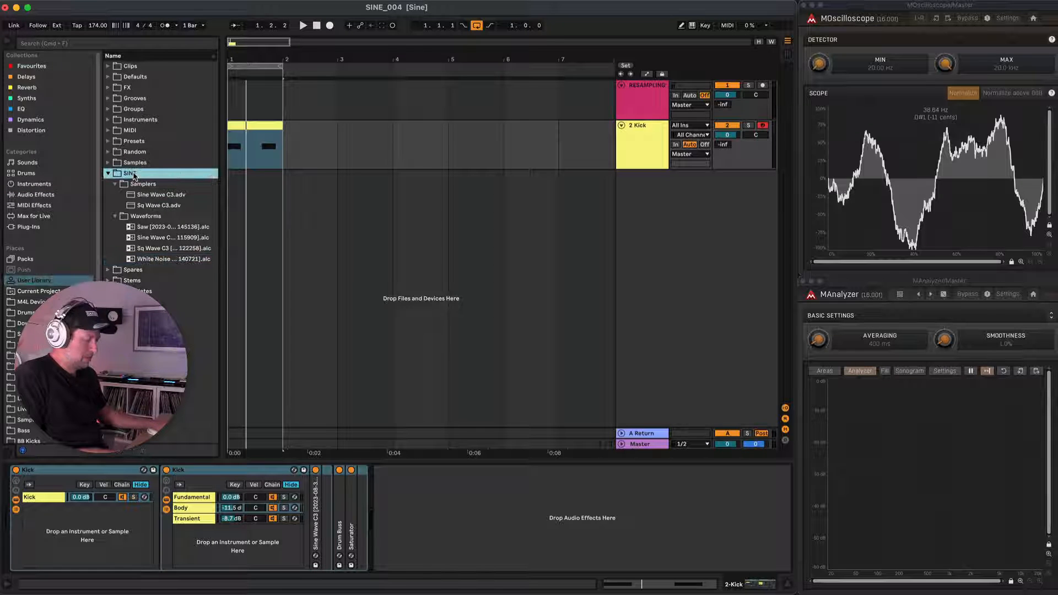
right_click(134, 177)
left_click(160, 201)
type("Drums")
key("Return")
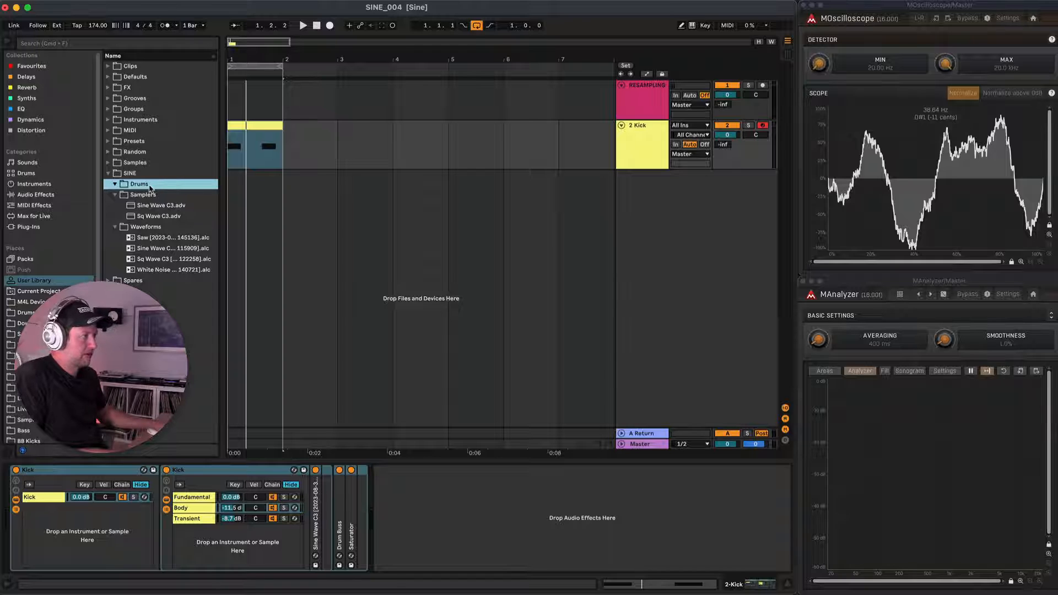
left_click(49, 469)
left_click_drag(153, 187, 150, 187)
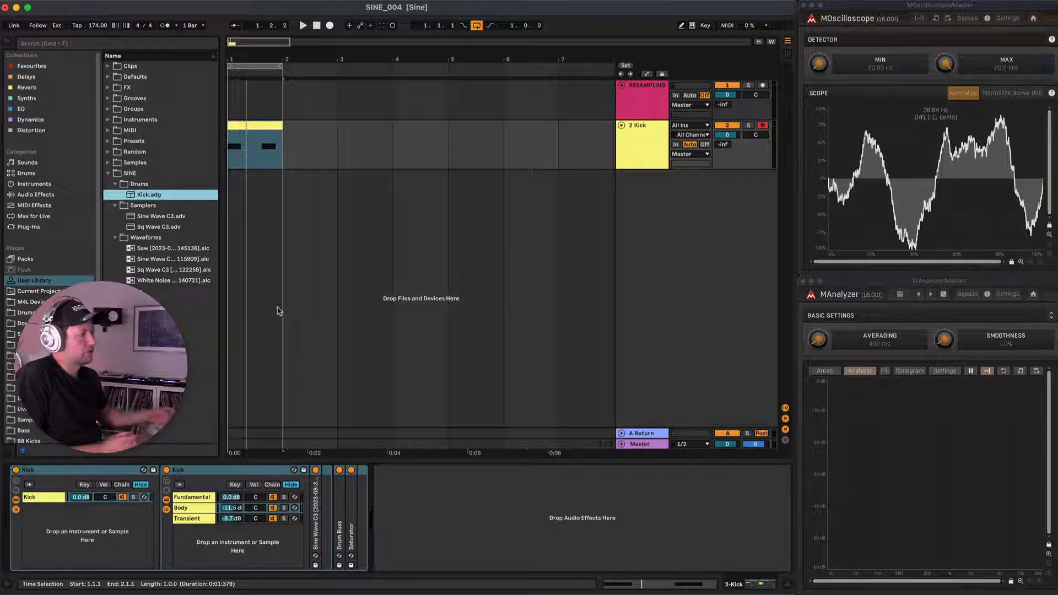
Add Dynamic Tube, Erosion, Overdrive and Saturator, in that order, after the Kick rack.
left_click(401, 503)
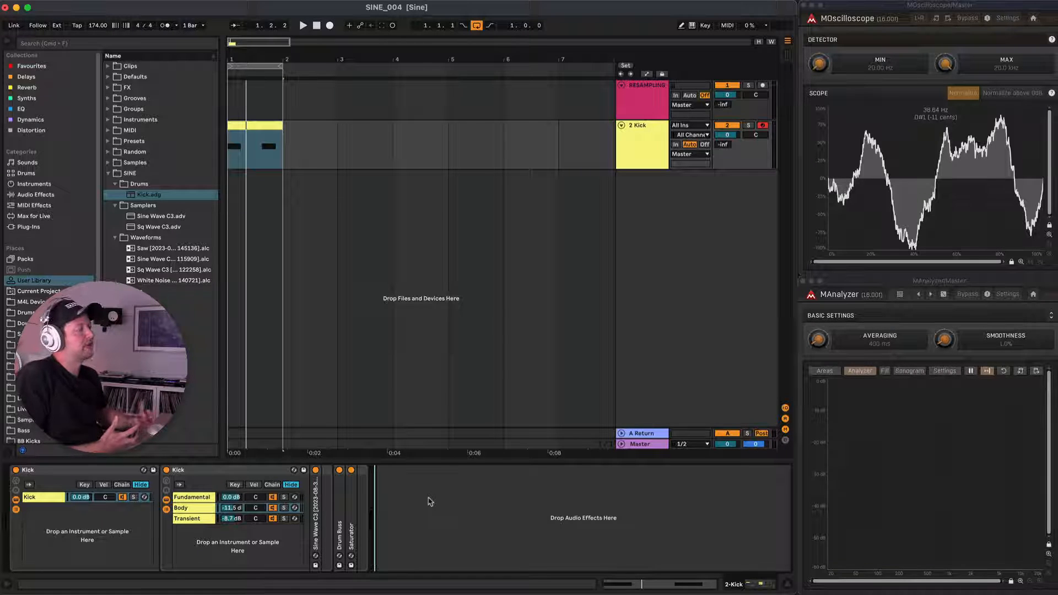
left_click(41, 195)
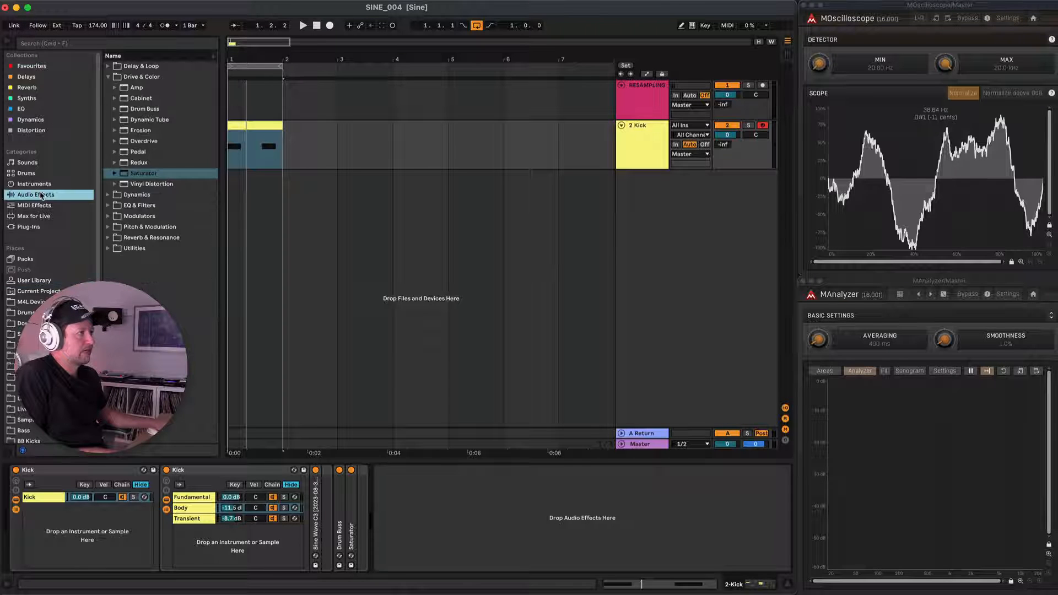
double_click(144, 121)
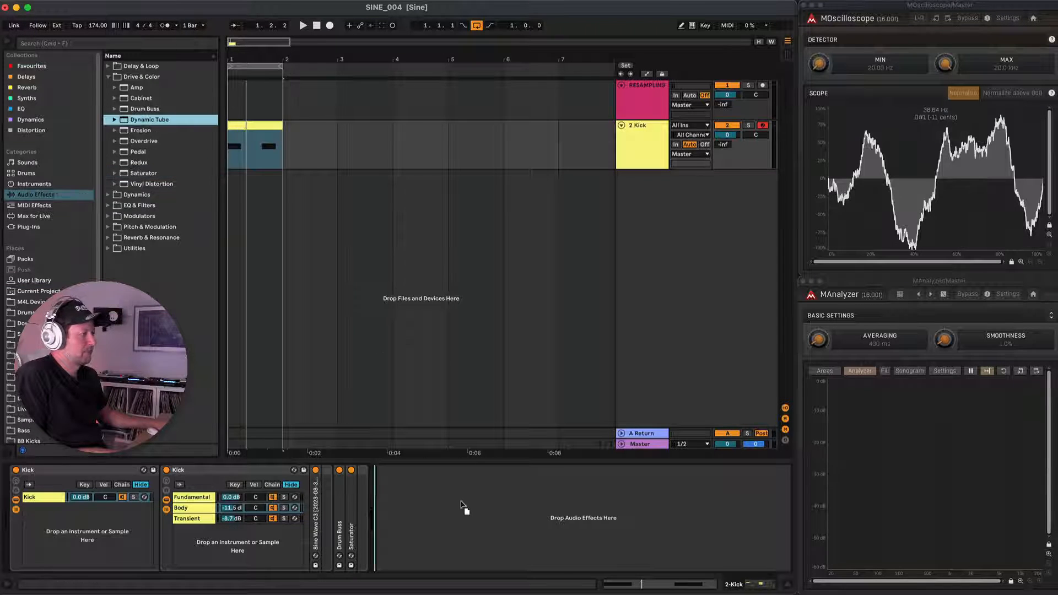
left_click_drag(143, 132, 524, 484)
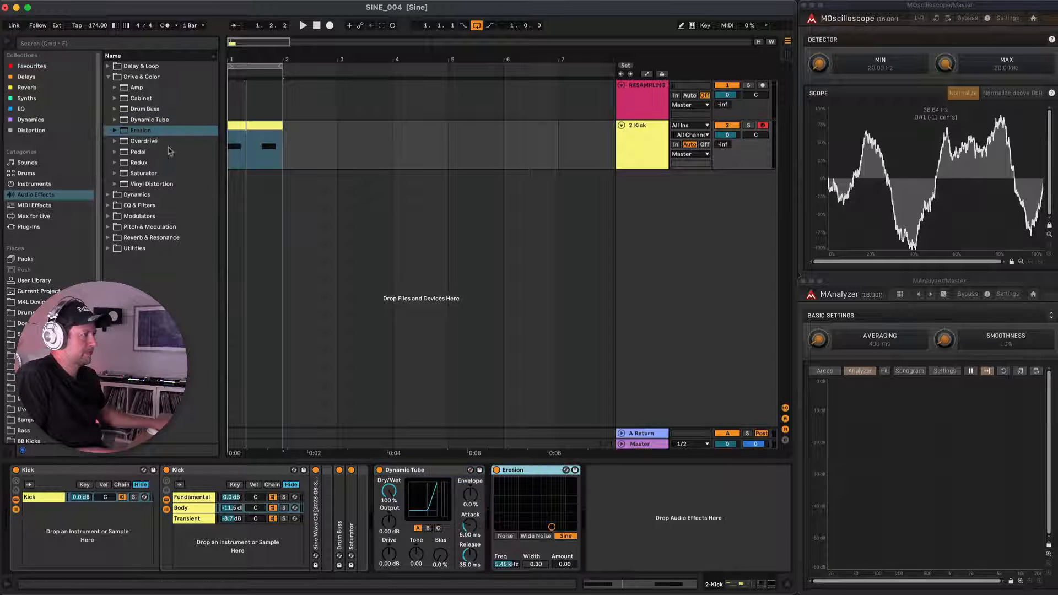
left_click_drag(141, 142, 606, 487)
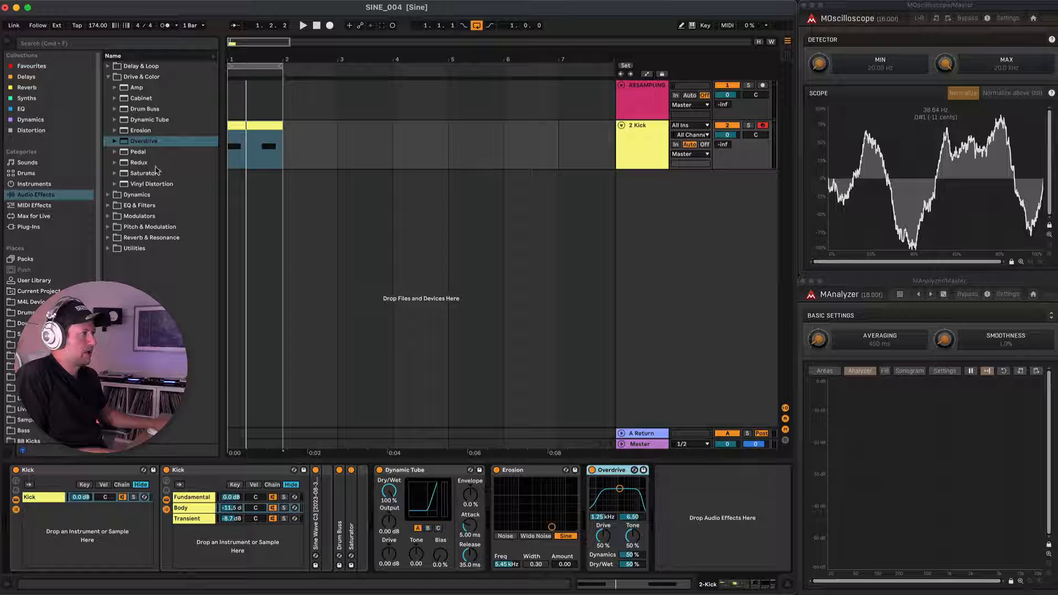
left_click_drag(139, 175, 678, 495)
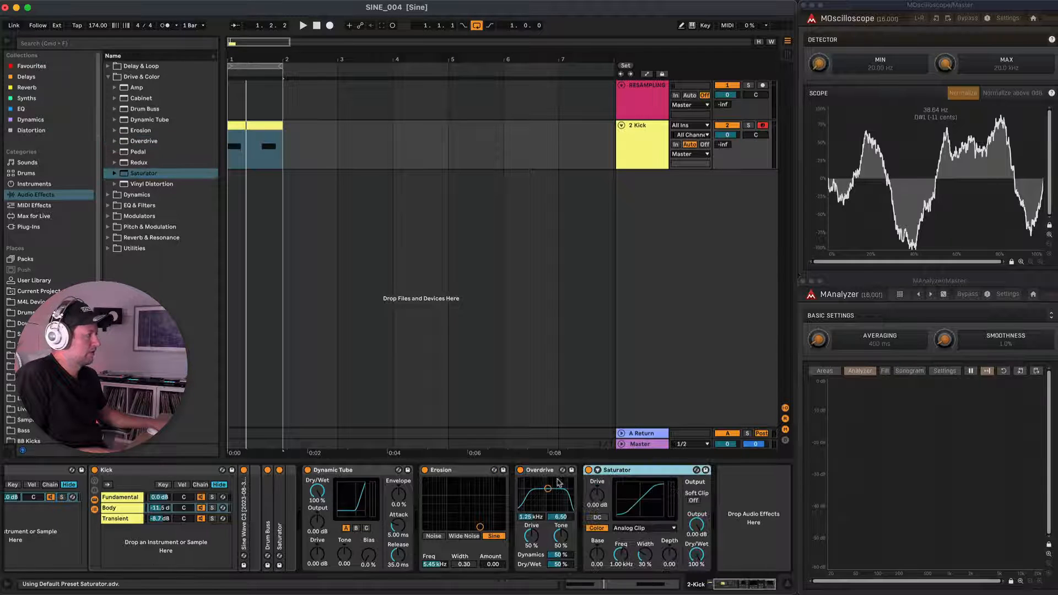
Group the four added effects into an Audio Effect Rack and show its macro controls.
left_click(352, 473)
key("super+g")
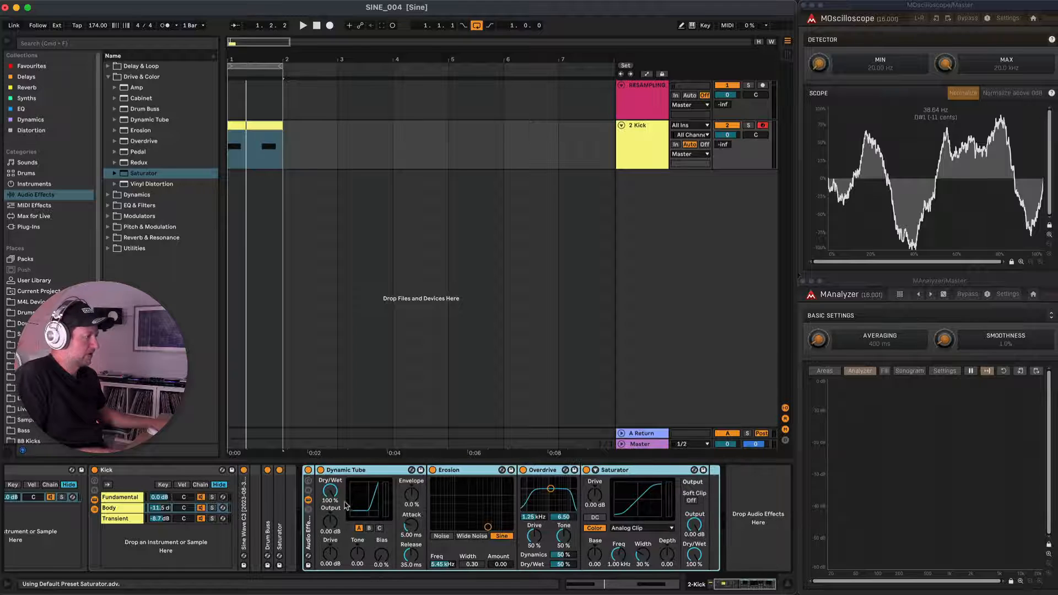
left_click(309, 482)
scroll(478, 500, "right", 5)
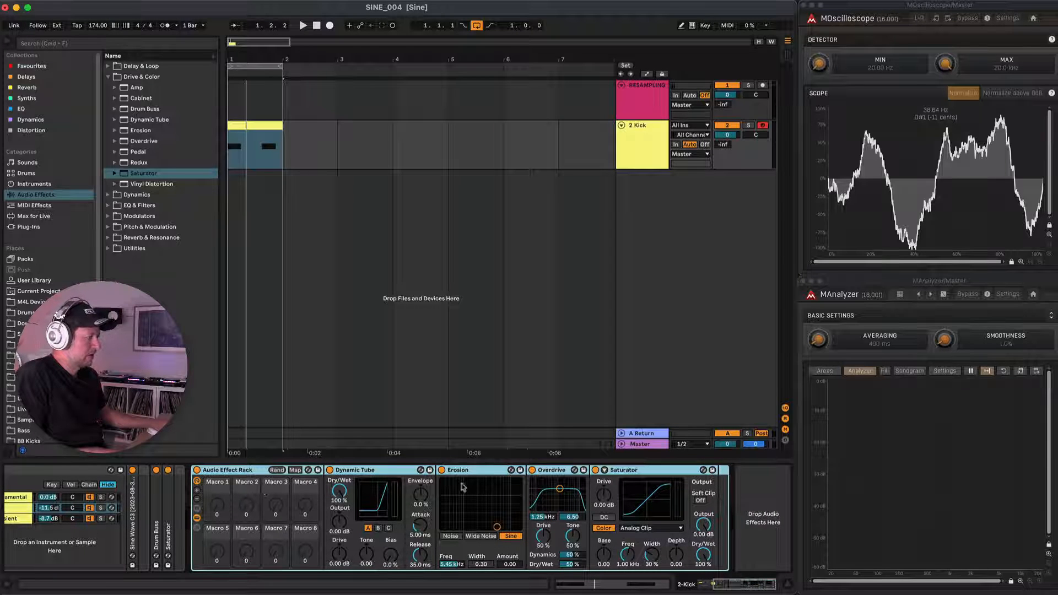
Switch off Erosion, Overdrive and the rack's Saturator, and play the kick through Dynamic Tube alone.
left_click(441, 470)
left_click(532, 470)
left_click(596, 470)
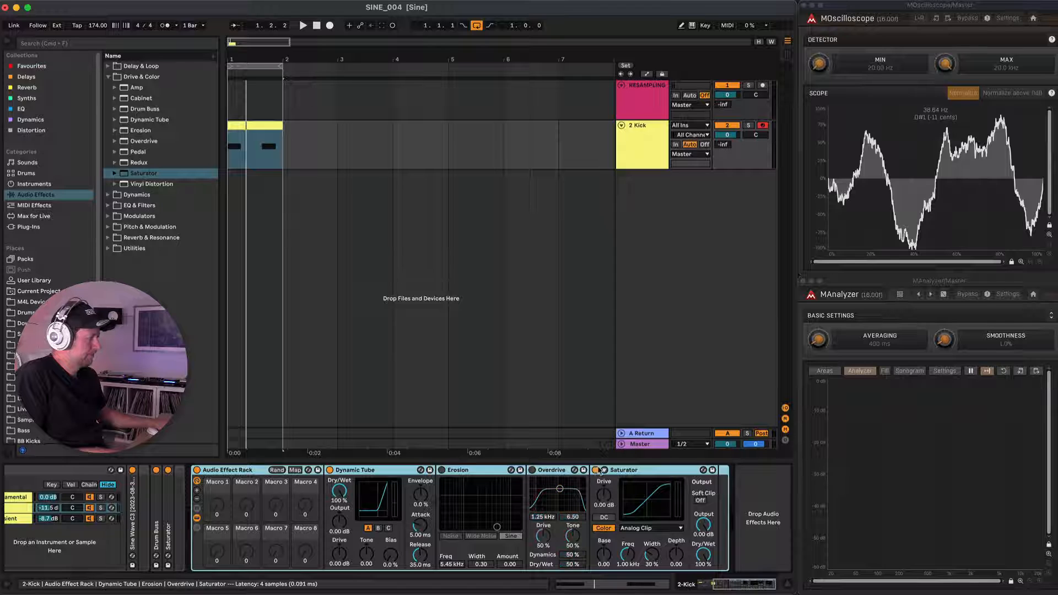
key("space")
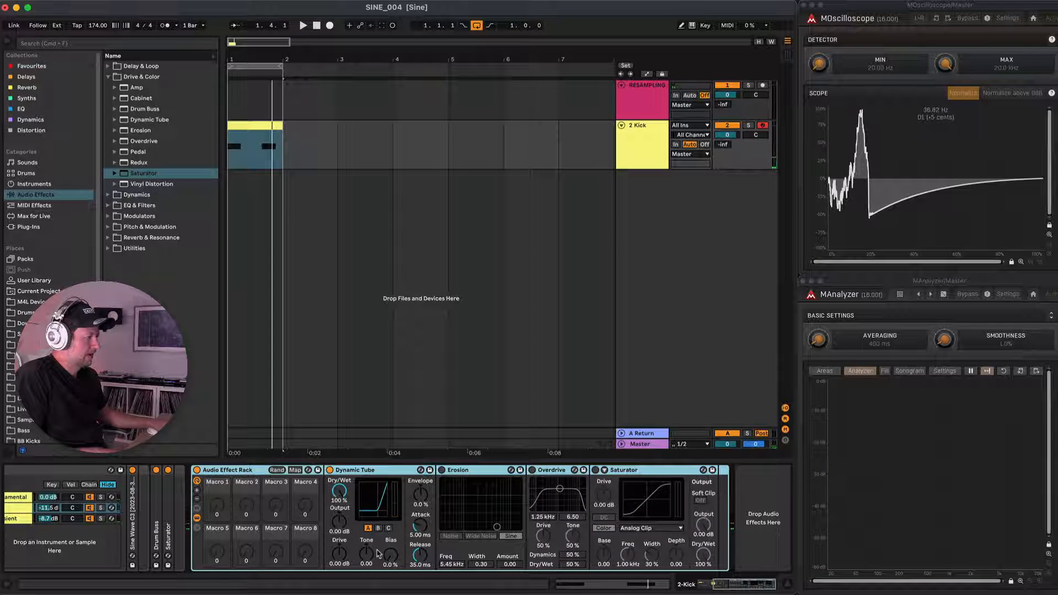
Shape the looping kick with Dynamic Tube: model C, Drive 6.43 dB, Tone 0.68, Bias 100%, Envelope -57%, Output 3.81 dB, Dry/Wet 27.8%.
key("space")
left_click_drag(340, 556, 347, 514)
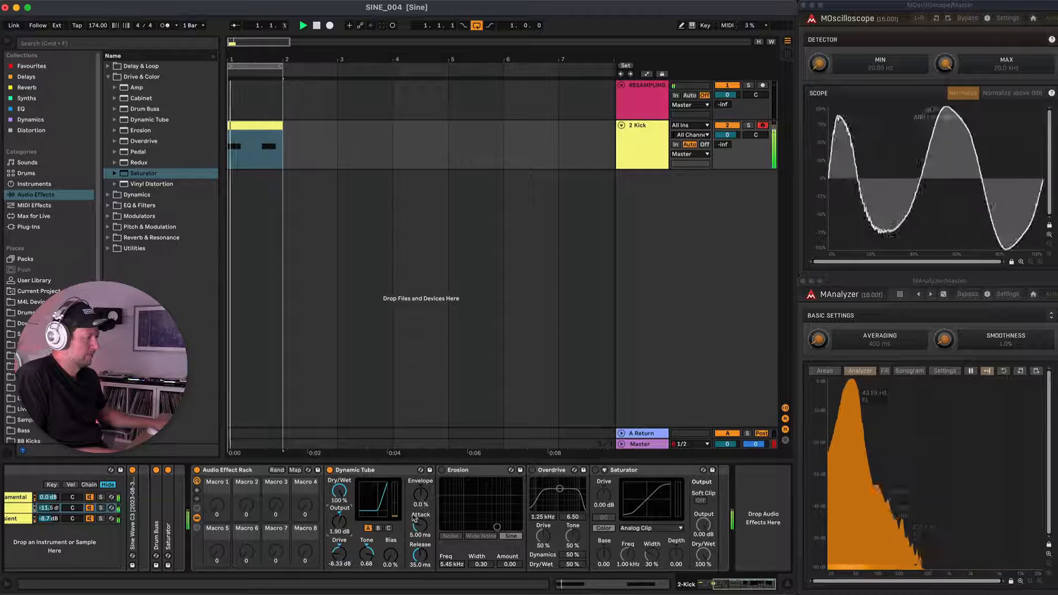
left_click_drag(420, 495, 420, 490)
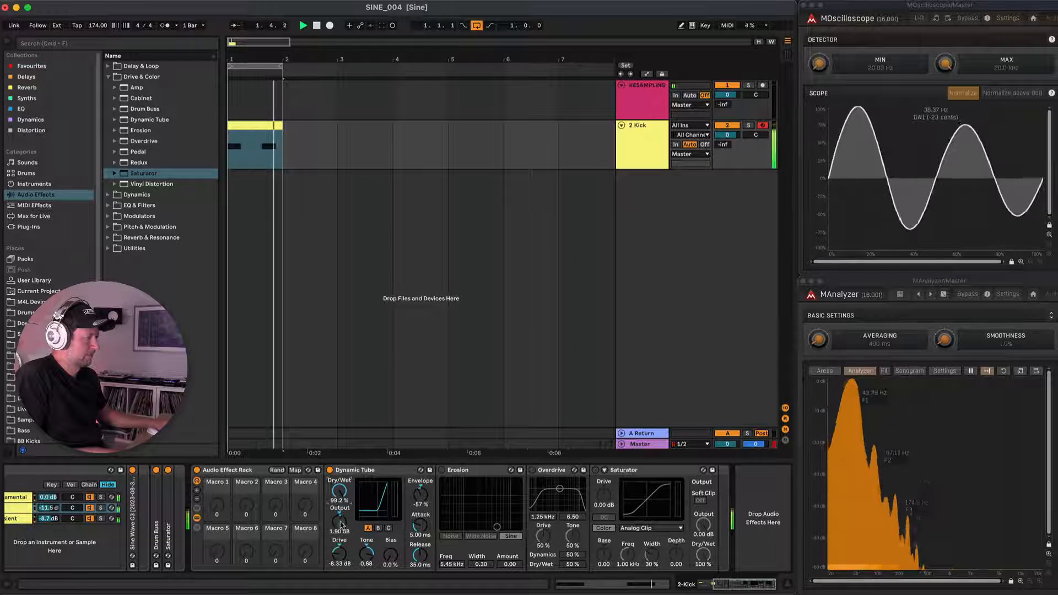
left_click_drag(339, 550, 390, 526)
left_click(379, 529)
left_click(389, 528)
left_click_drag(340, 494, 341, 525)
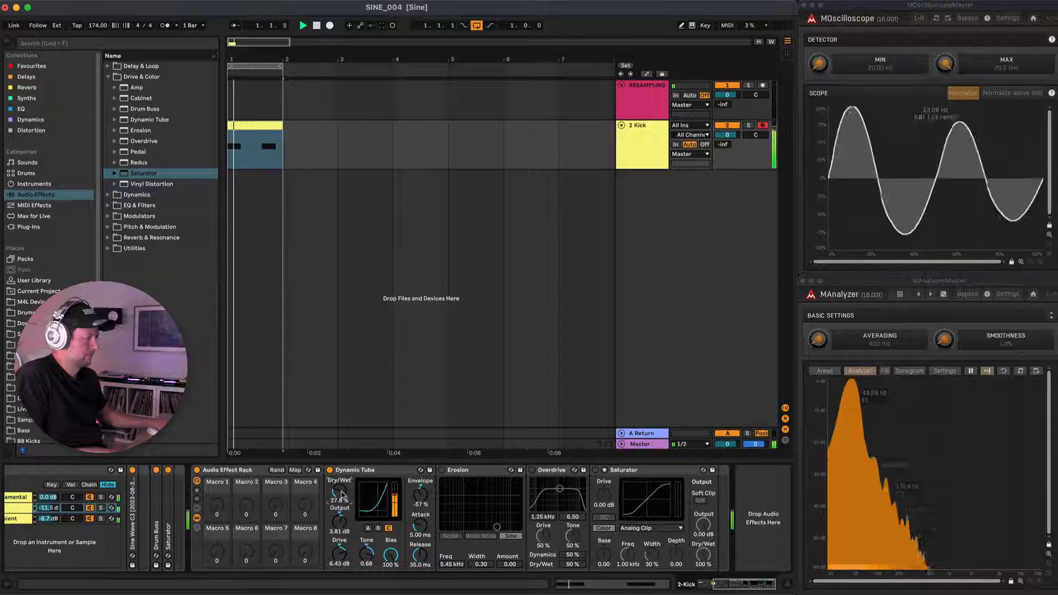
Map Dynamic Tube's Dry/Wet to the rack's Macro 1.
left_click(296, 470)
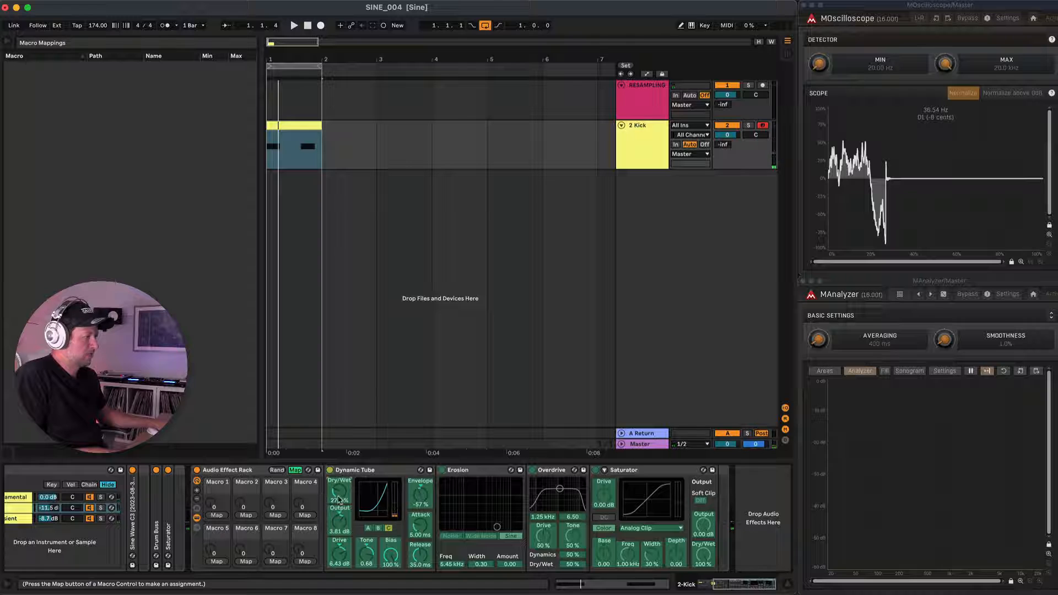
left_click(216, 515)
left_click(296, 470)
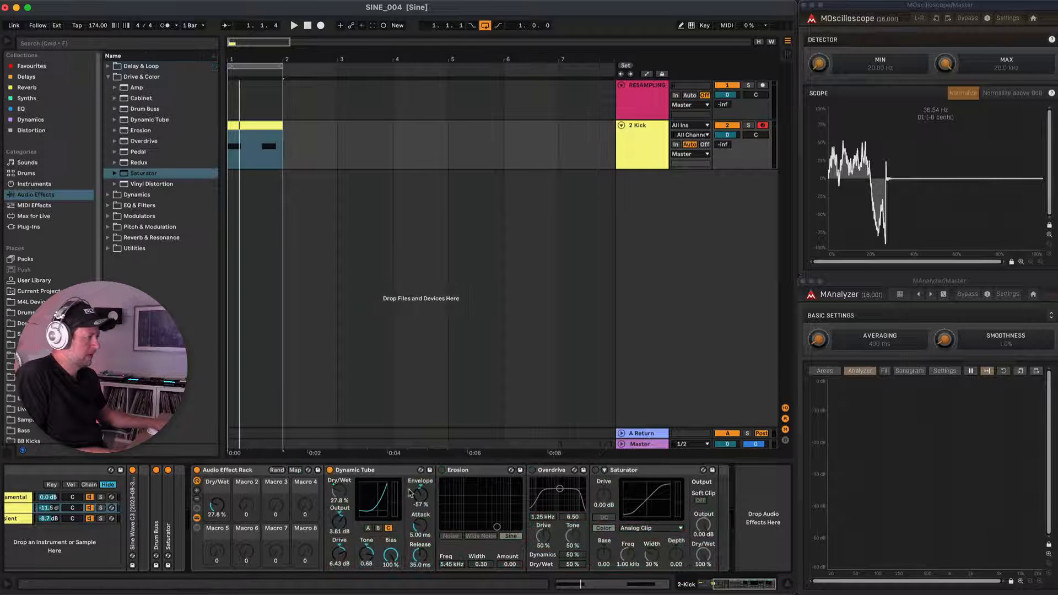
Enable Erosion in place of Dynamic Tube and set it to Wide Noise at 445 Hz while auditioning the kick.
left_click(442, 471)
left_click(330, 470)
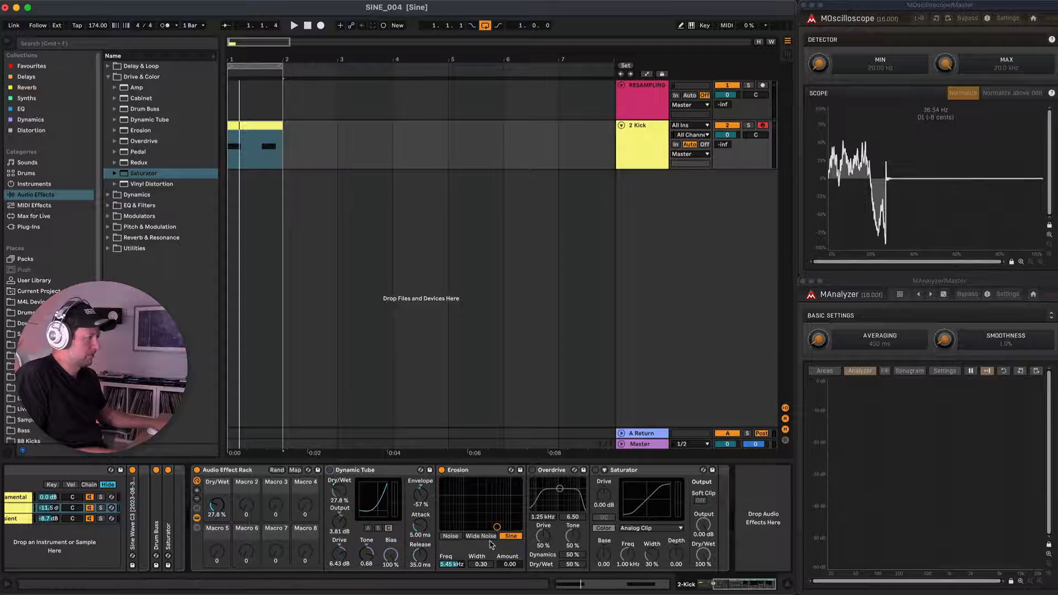
key("space")
left_click_drag(497, 527, 450, 527)
left_click(481, 536)
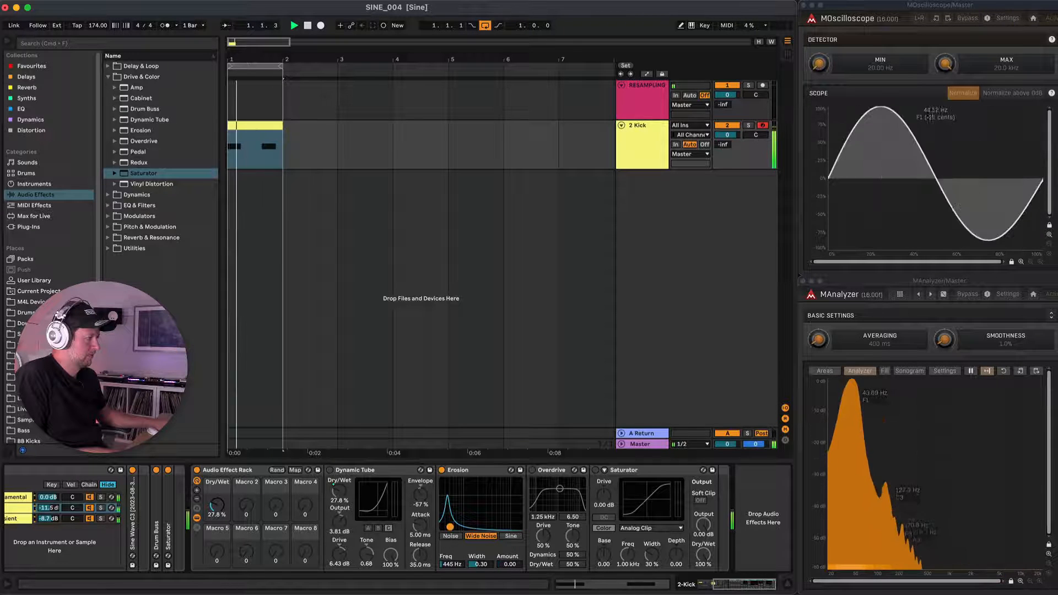
key("space")
Map Erosion's Amount to the rack's Macro 2.
left_click(295, 470)
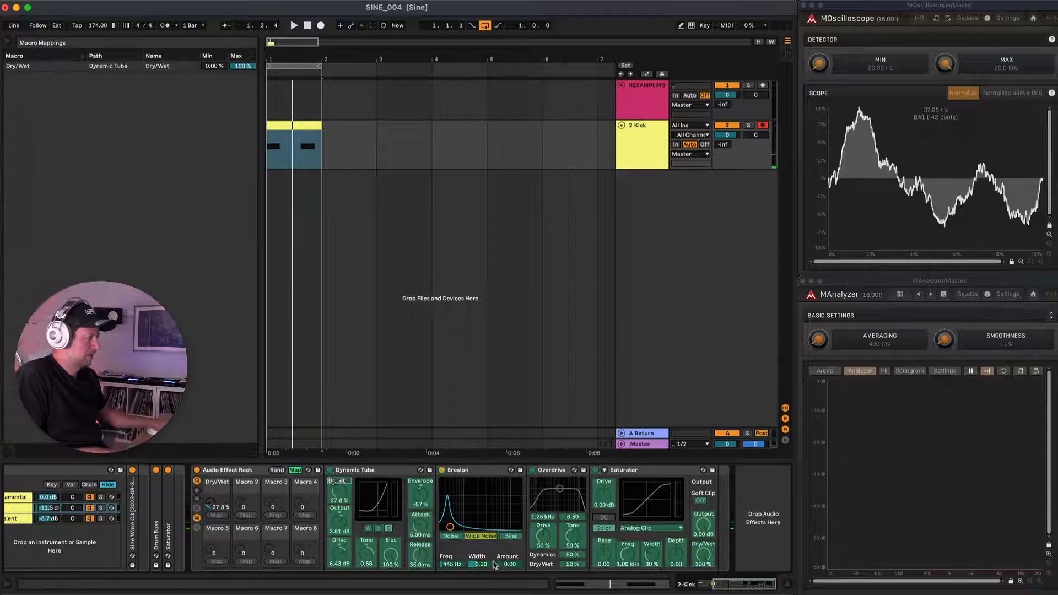
left_click(245, 515)
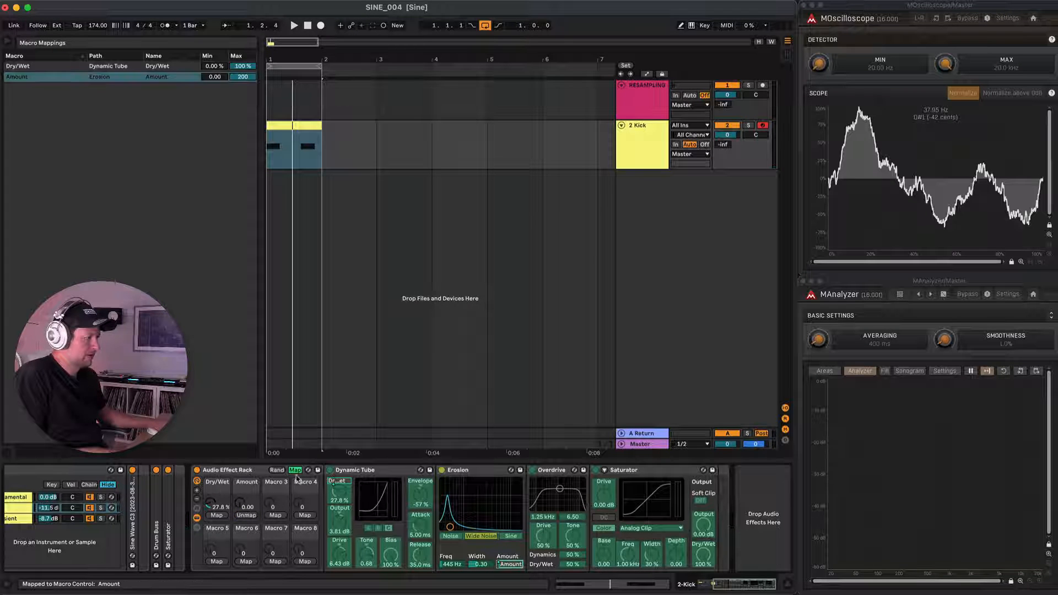
left_click(295, 470)
Enable Overdrive in place of Erosion and set its filter to 570 Hz, bandwidth 0.83, Dynamics 62% and Dry/Wet 36% while auditioning.
left_click(442, 470)
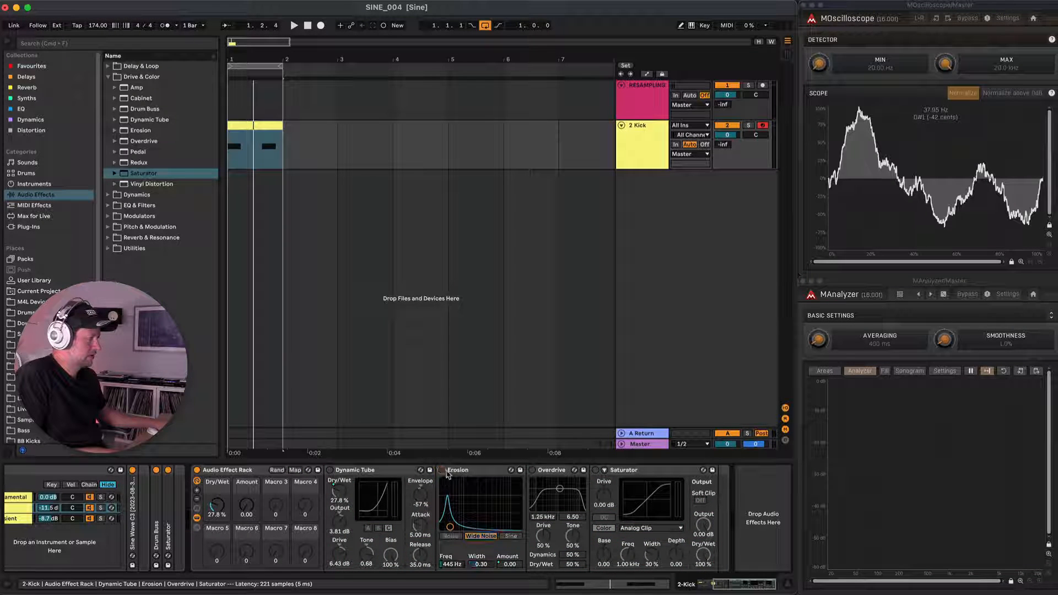
left_click(532, 470)
key("space")
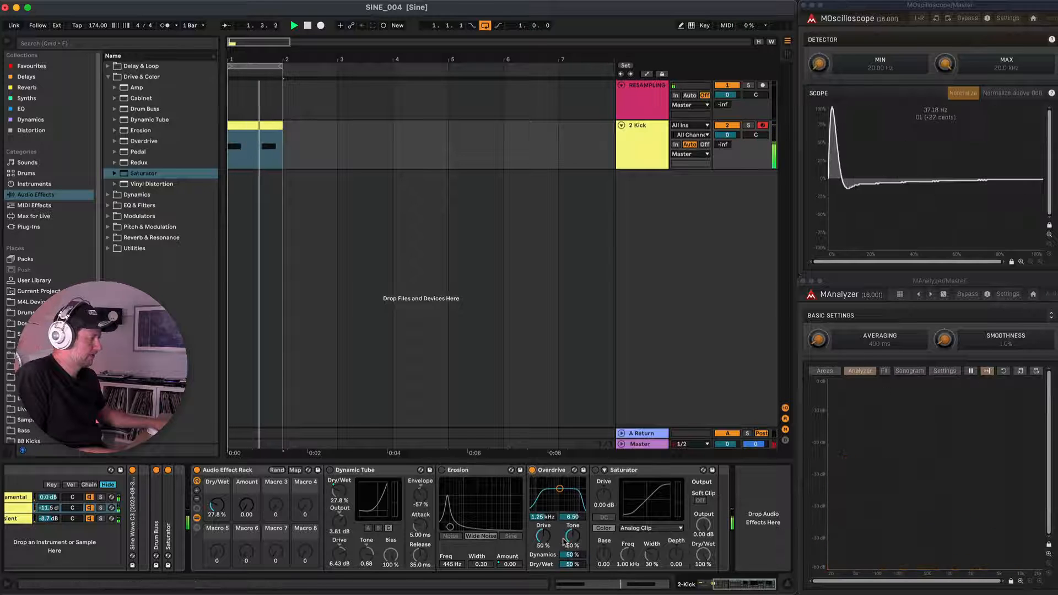
left_click_drag(571, 566, 571, 572)
mouse_move(560, 488)
left_mouse_down()
mouse_move(540, 506)
mouse_move(567, 508)
mouse_move(554, 503)
left_mouse_up()
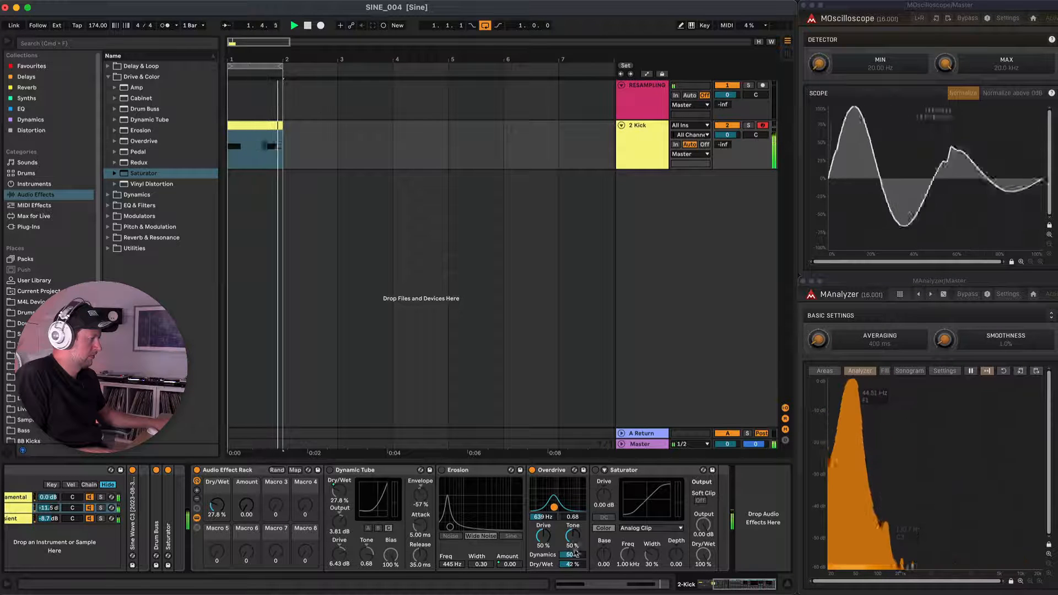
left_click_drag(554, 507, 553, 506)
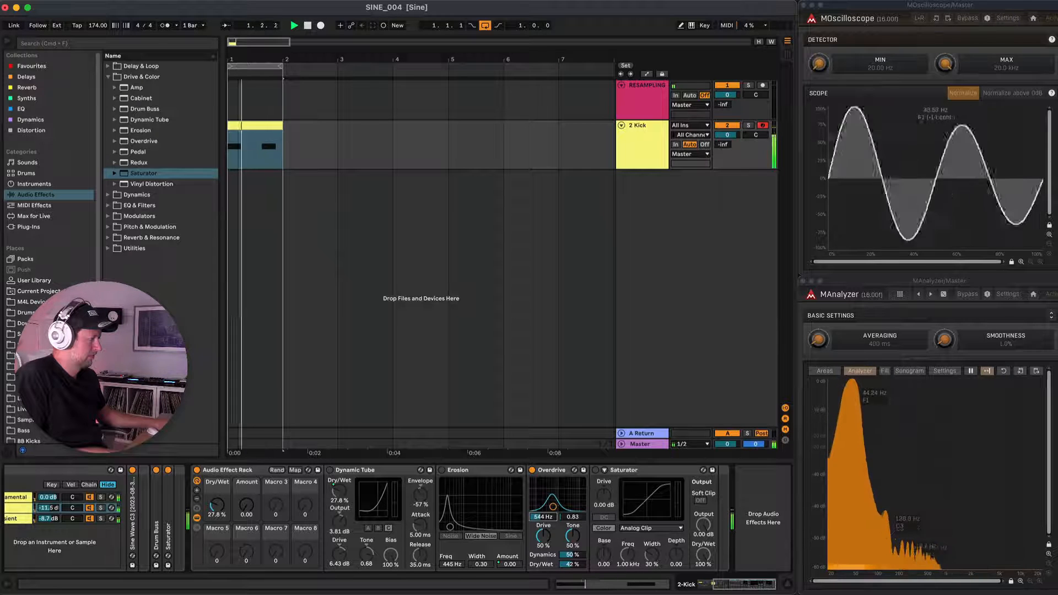
mouse_move(571, 555)
left_mouse_down()
mouse_move(571, 582)
mouse_move(571, 570)
left_mouse_up()
key("space")
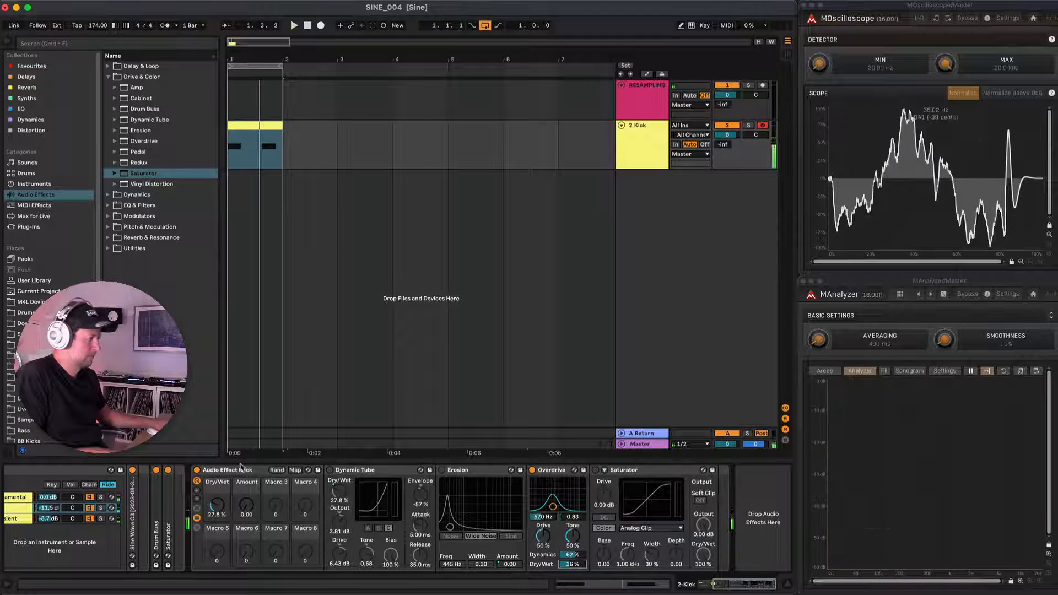
Map Overdrive's Dry/Wet to the rack's Macro 3.
left_click(295, 470)
left_click(573, 565)
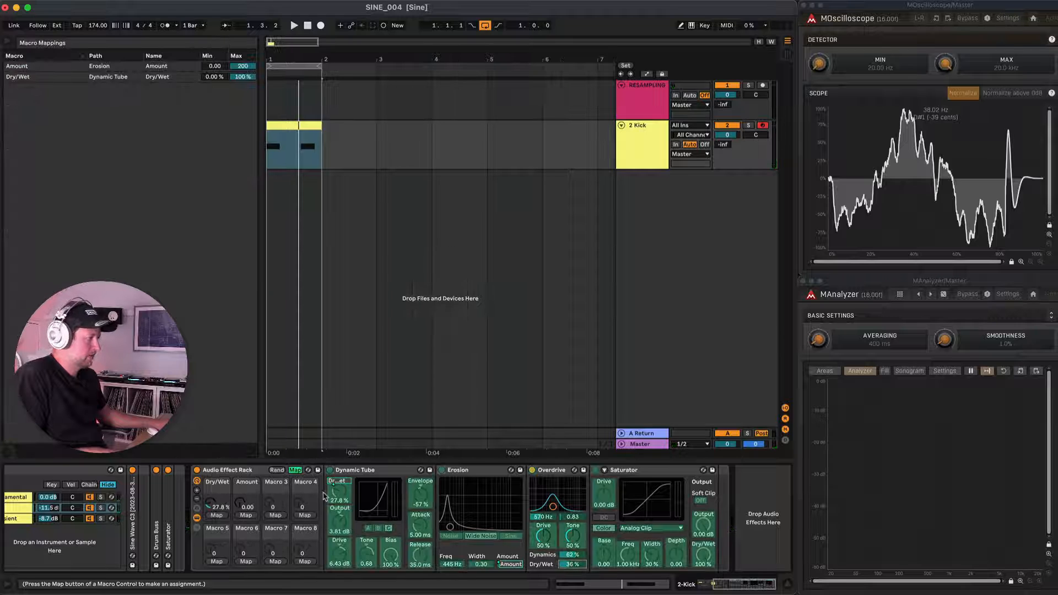
left_click(278, 516)
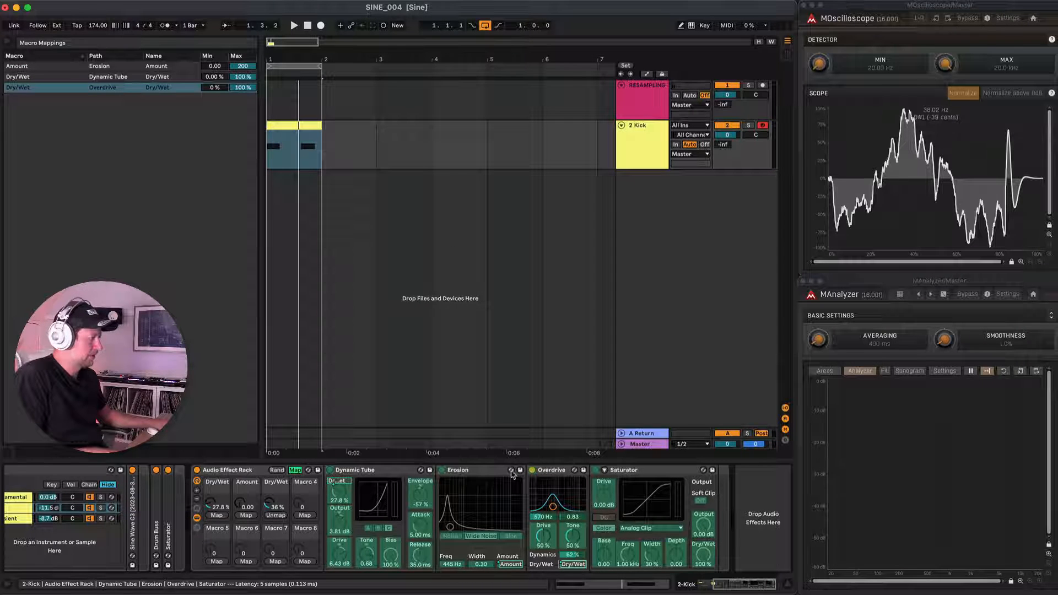
left_click(295, 470)
Enable the rack's Saturator with Waveshaper, Soft Clip, DC, Drive 17.7 dB, Base 12.6, Freq 521 Hz, Width 50%, Depth 19.0 and Dry/Wet 17.5%.
left_click(596, 471)
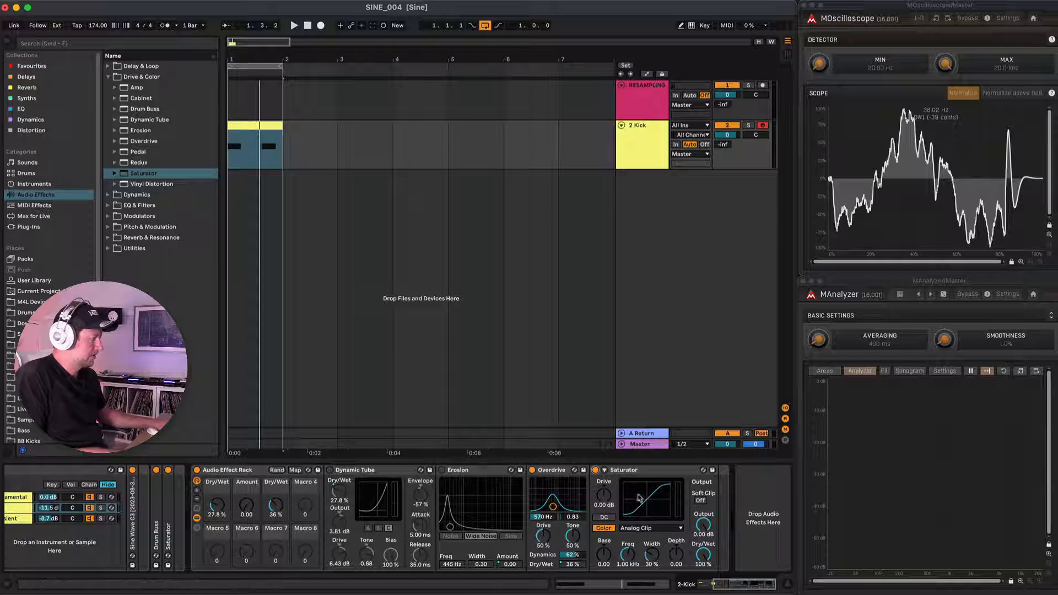
left_click(643, 529)
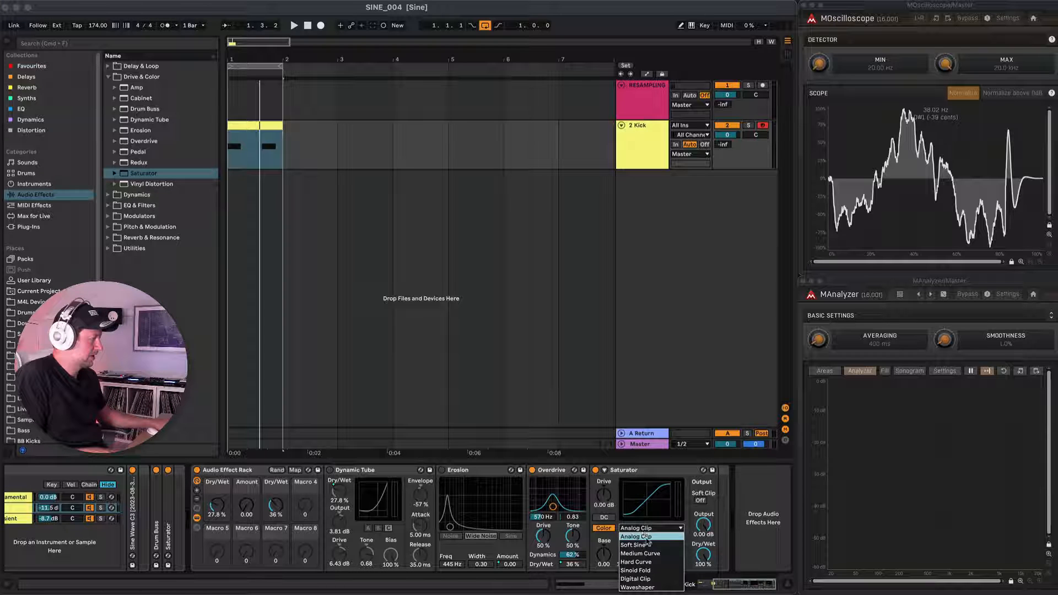
left_click(651, 584)
left_click_drag(605, 496, 605, 477)
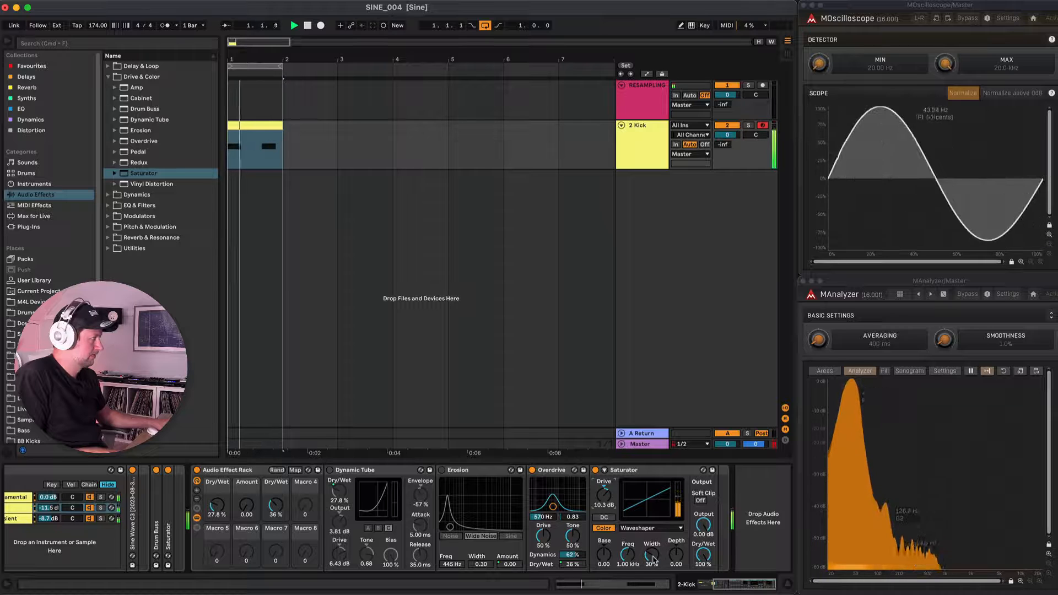
left_click_drag(703, 554, 604, 544)
left_click(700, 500)
left_click(603, 517)
mouse_move(604, 495)
left_mouse_down()
mouse_move(604, 475)
mouse_move(604, 485)
left_mouse_up()
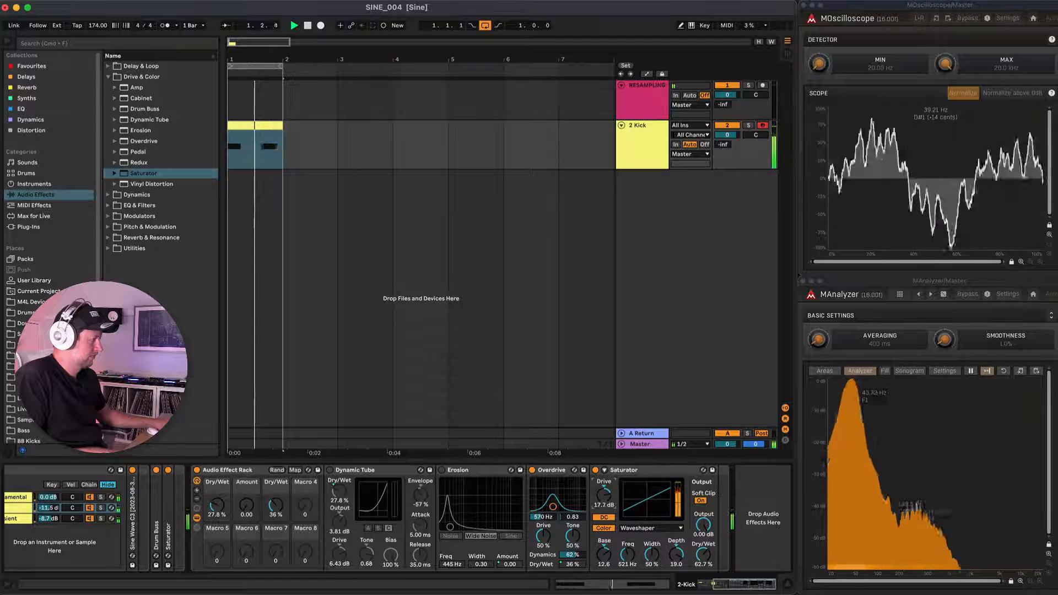
left_click_drag(702, 559, 702, 583)
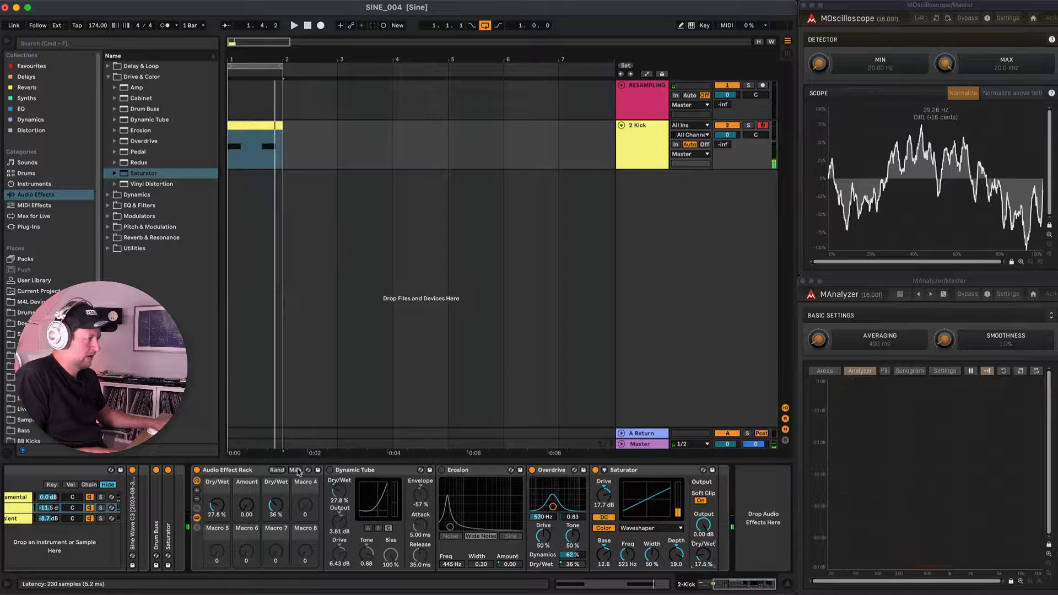
Map the rack Saturator's Dry/Wet to Macro 4.
left_click(296, 470)
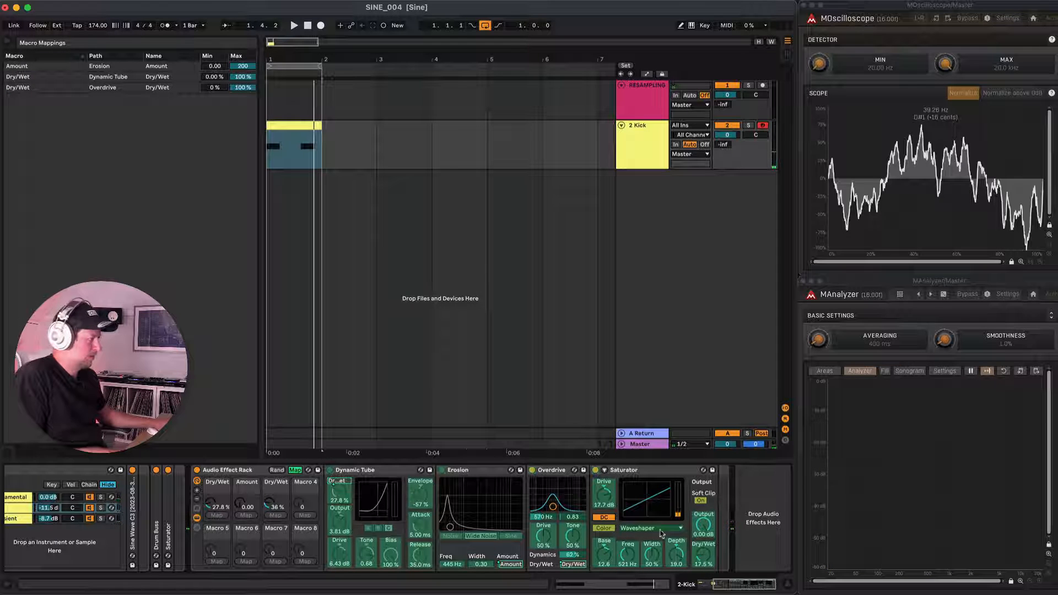
left_click(305, 516)
left_click(296, 470)
Reduce the rack to its four mapped macros and switch Dynamic Tube and Erosion back on.
left_click(197, 499)
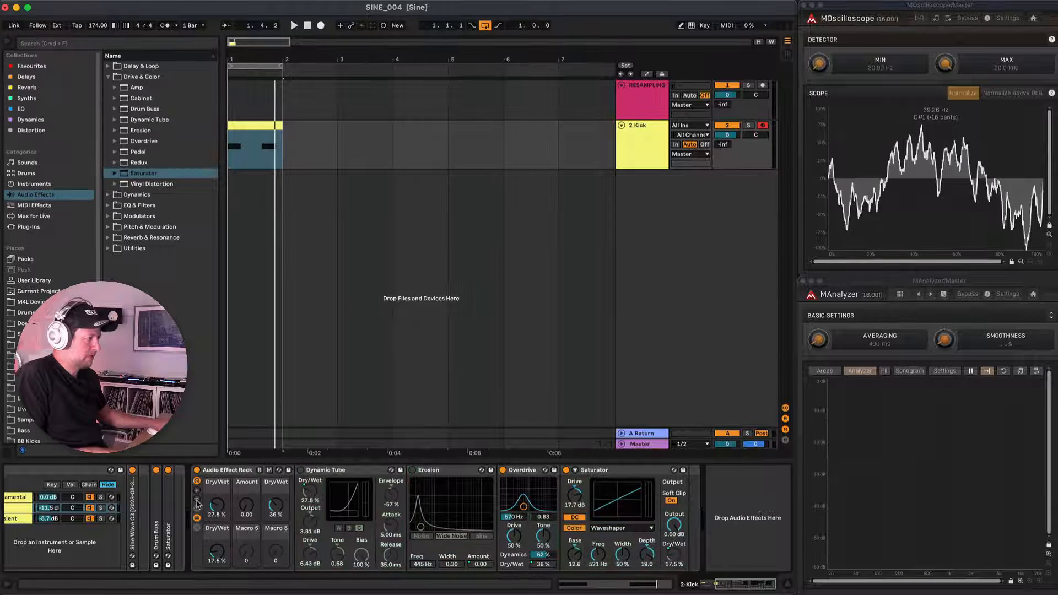
left_click(196, 500)
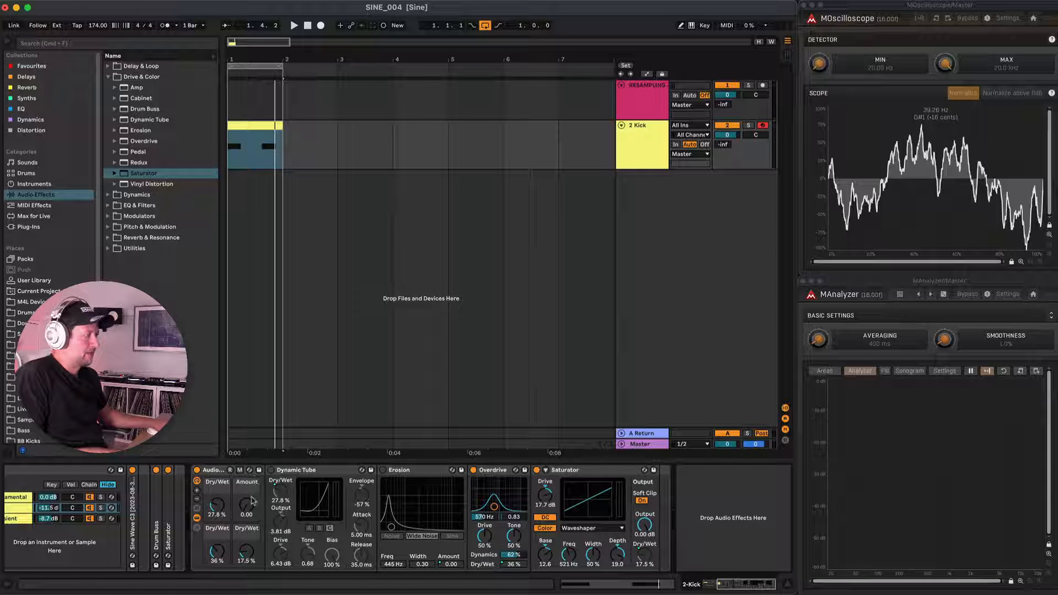
left_click(271, 470)
left_click(383, 471)
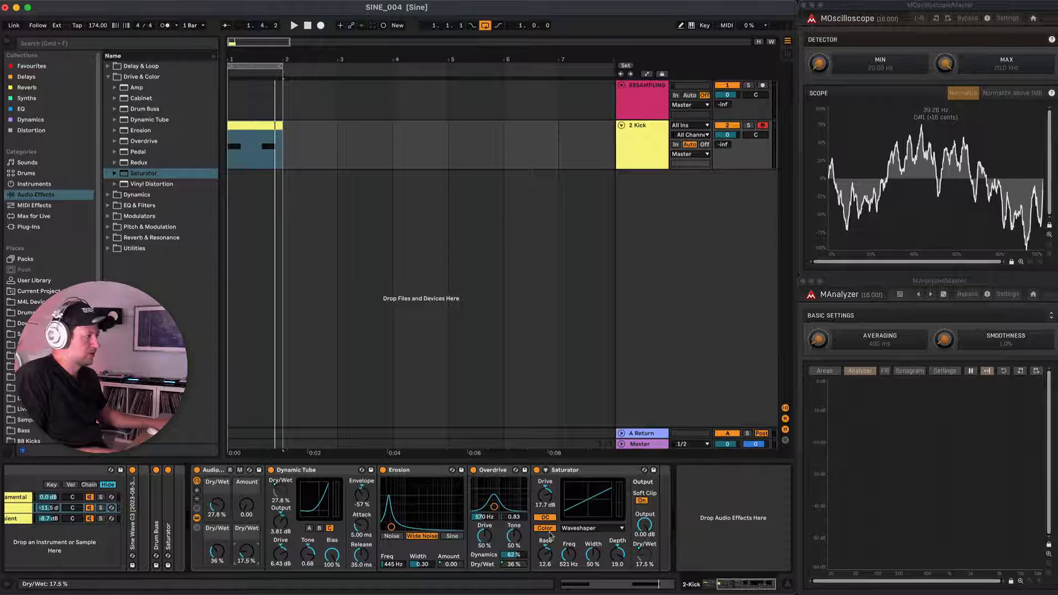
Limit the macro maximums to 46.1% for Saturator, 45% for Overdrive, 55.5% for Dynamic Tube and 84.1 for Erosion's Amount.
left_click(239, 470)
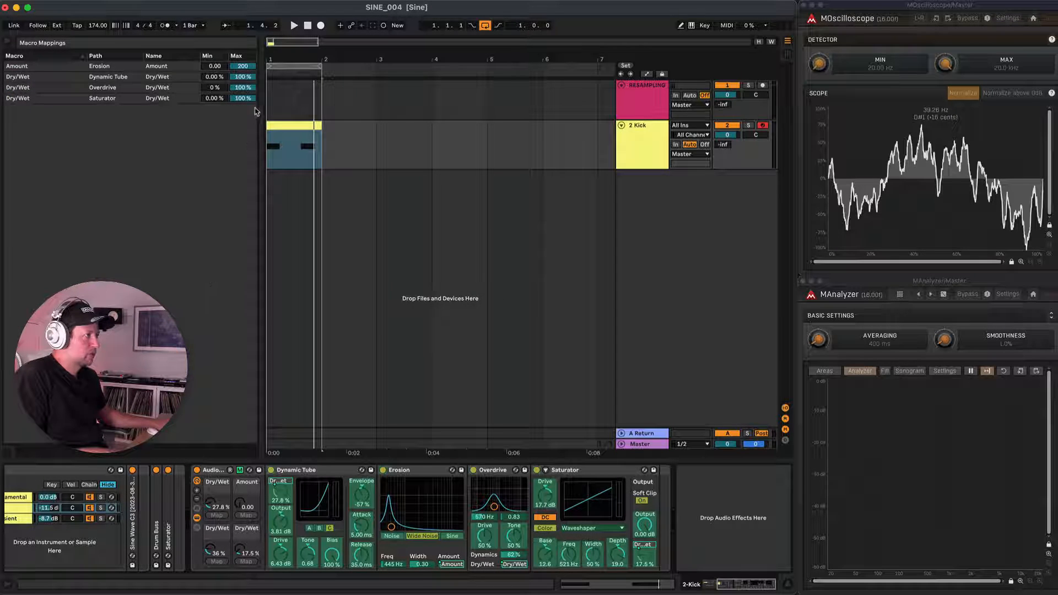
left_click_drag(244, 98, 244, 126)
mouse_move(251, 88)
left_mouse_down()
mouse_move(251, 117)
mouse_move(252, 88)
left_mouse_up()
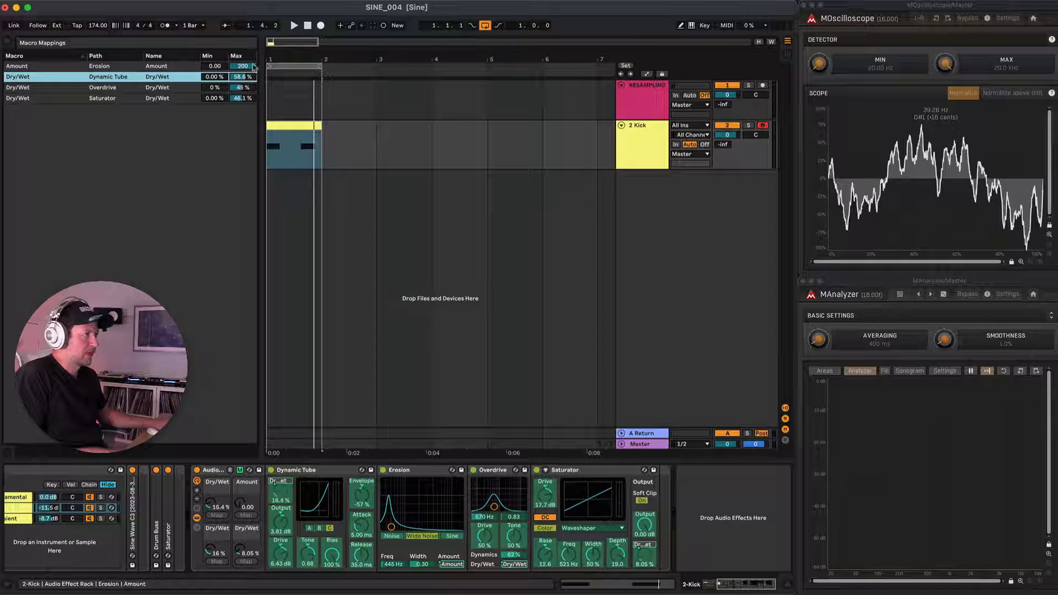
left_click_drag(254, 69, 254, 70)
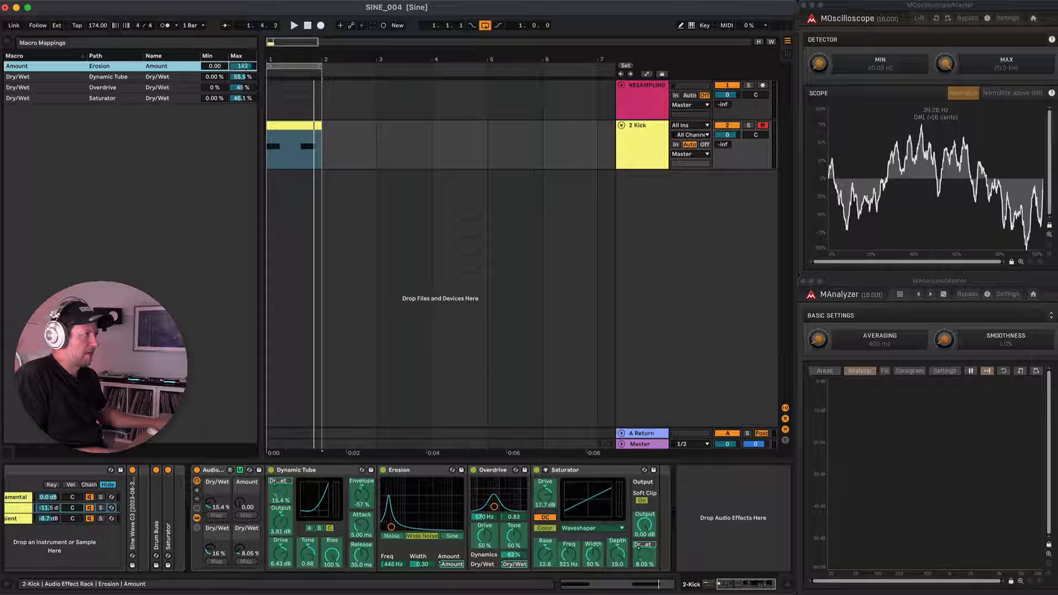
left_click(240, 470)
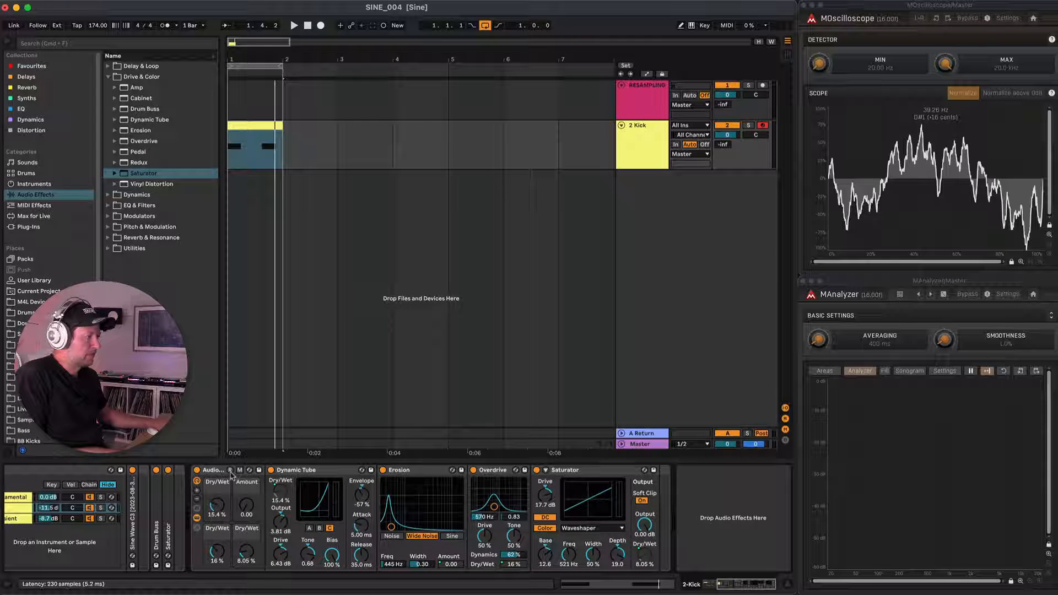
Expand the rack to six macros and repeatedly randomize the macro values while playing the kick.
left_click(197, 490)
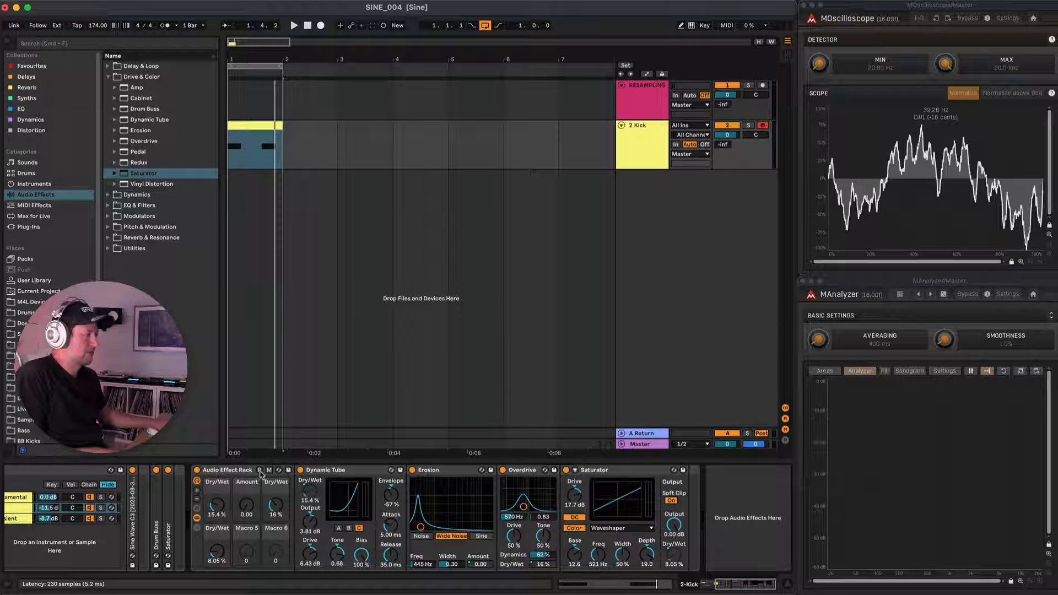
key("space")
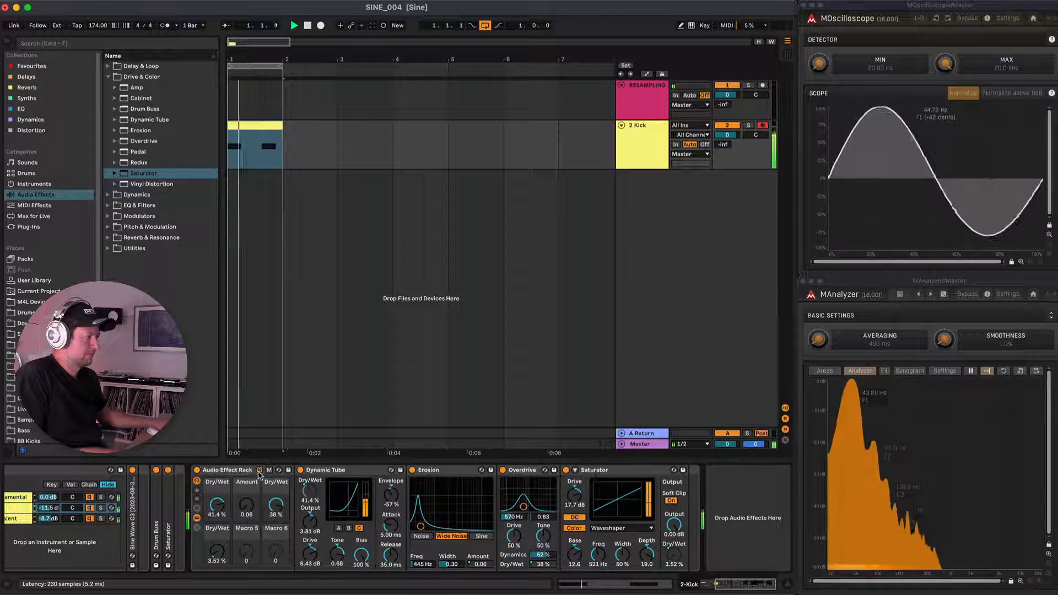
key("space")
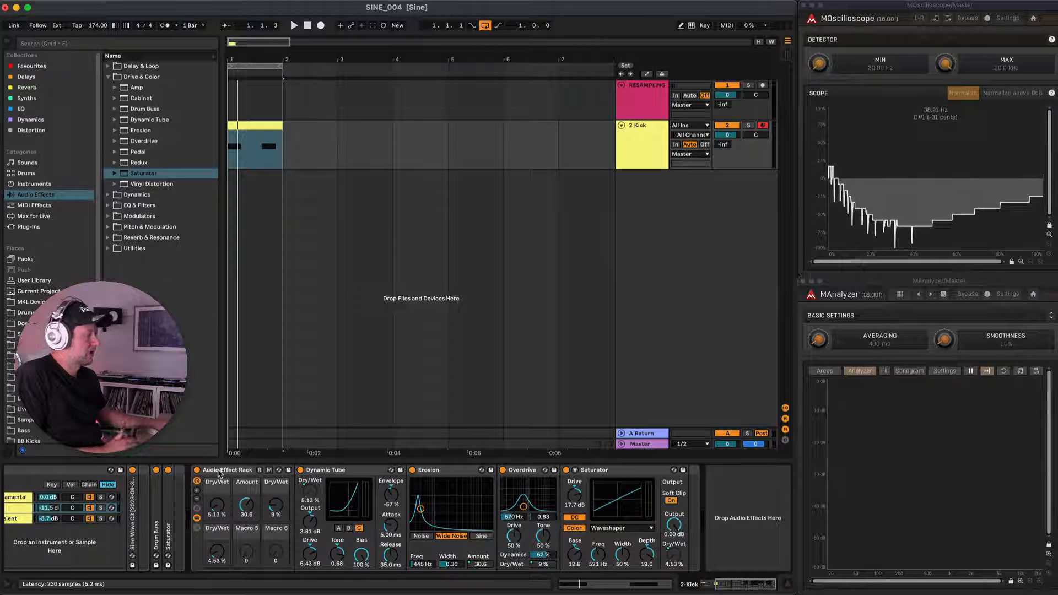
key("space")
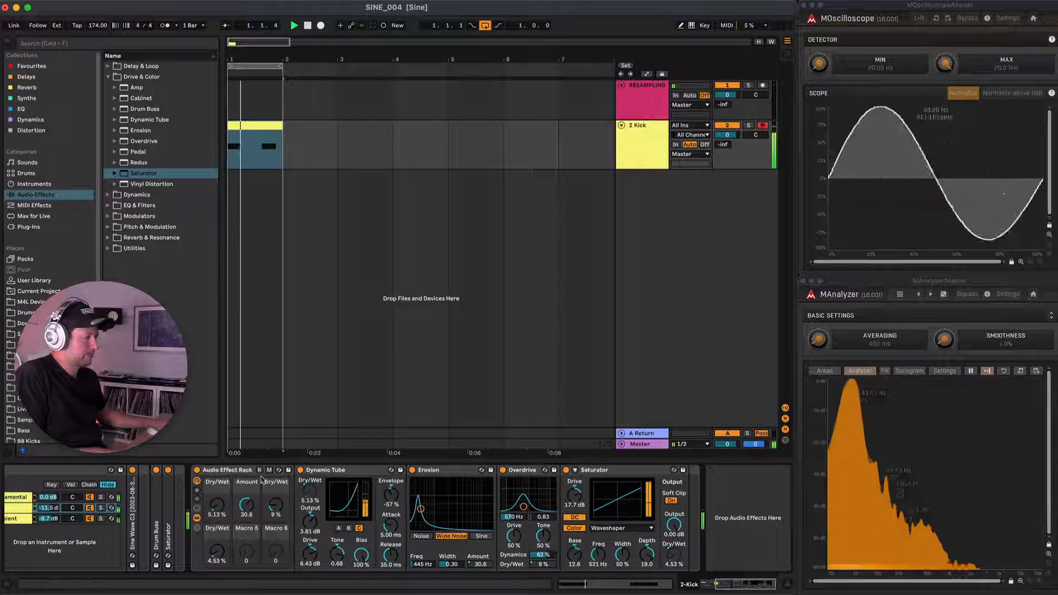
left_click(259, 470)
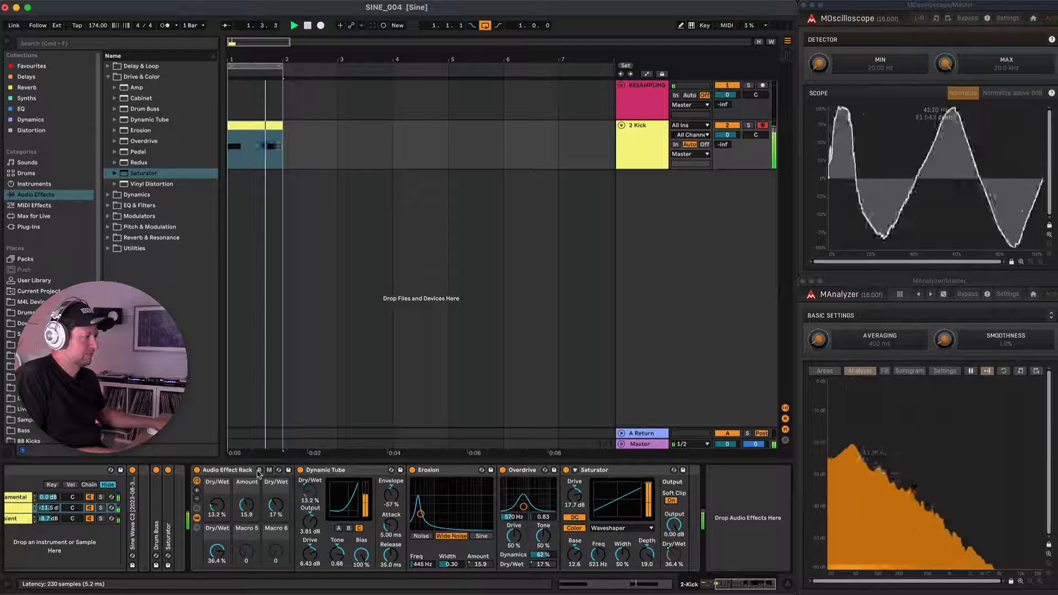
left_click(259, 470)
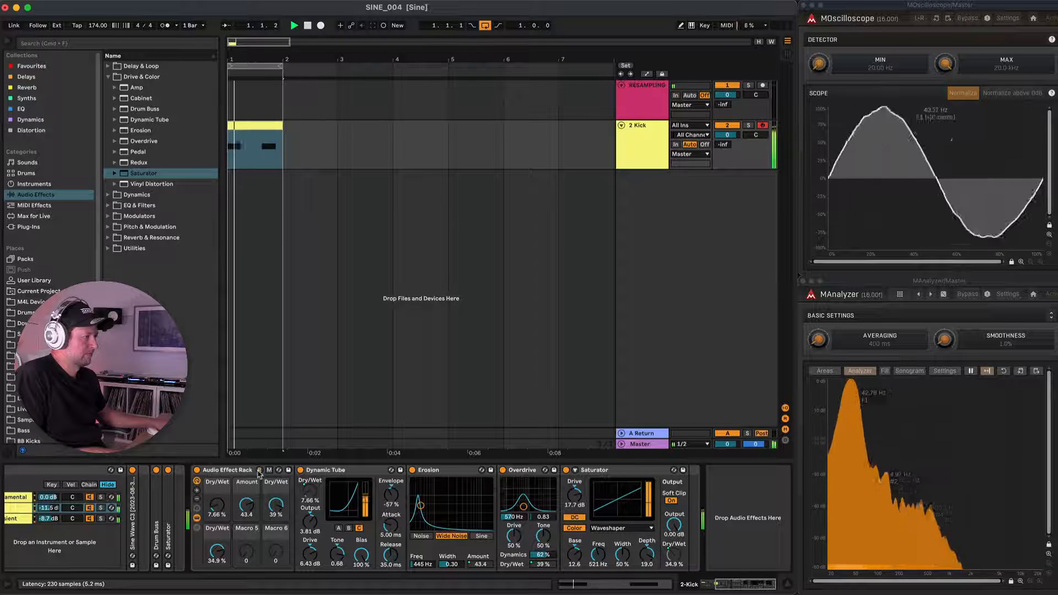
Randomize the rack's macros a few more times during playback until a fitting kick distortion is found, and stop playback.
left_click(259, 471)
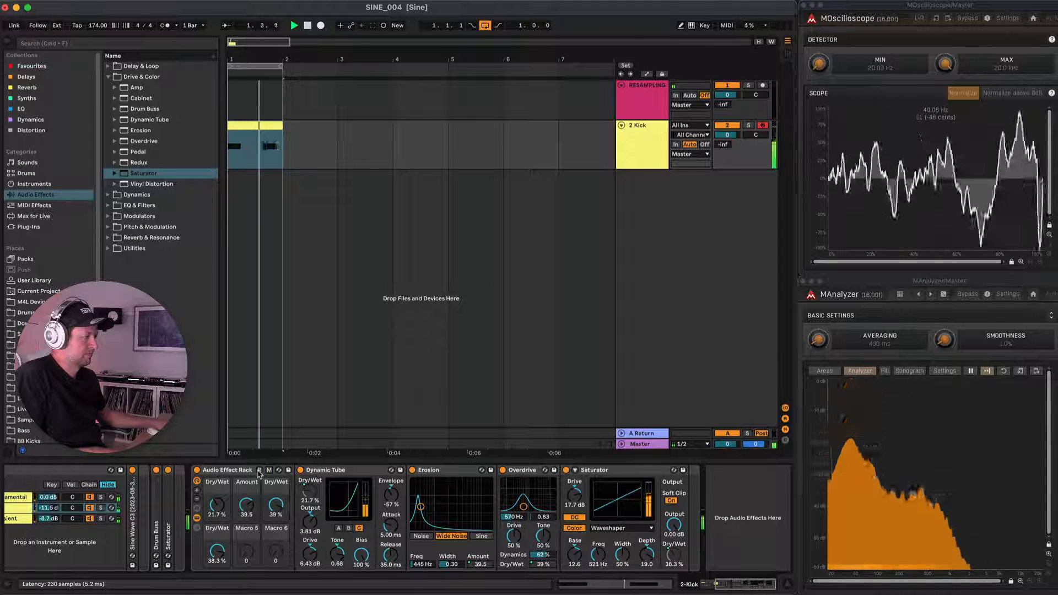
left_click(259, 471)
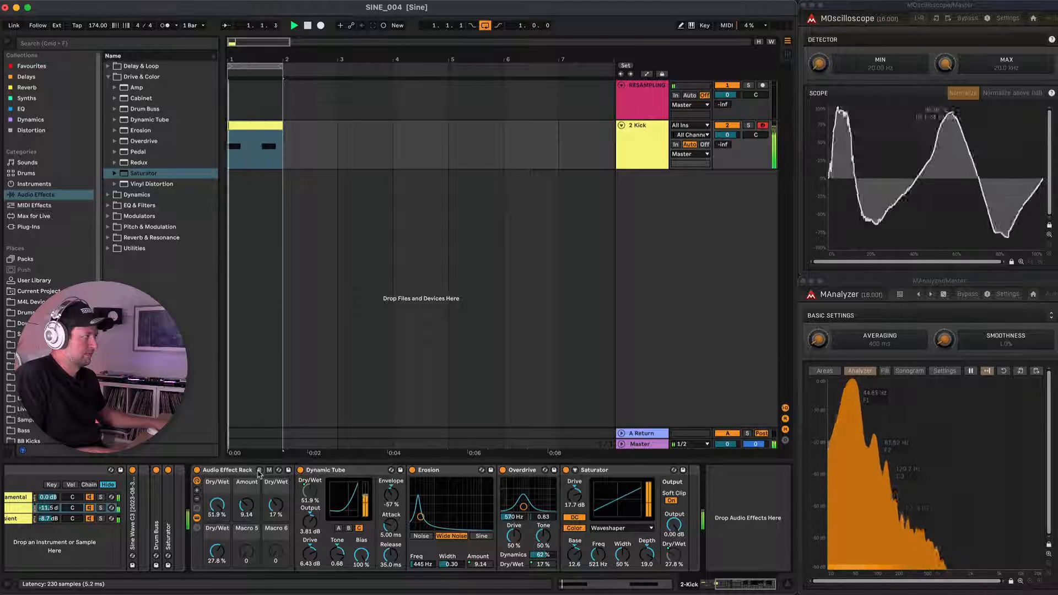
left_click(259, 471)
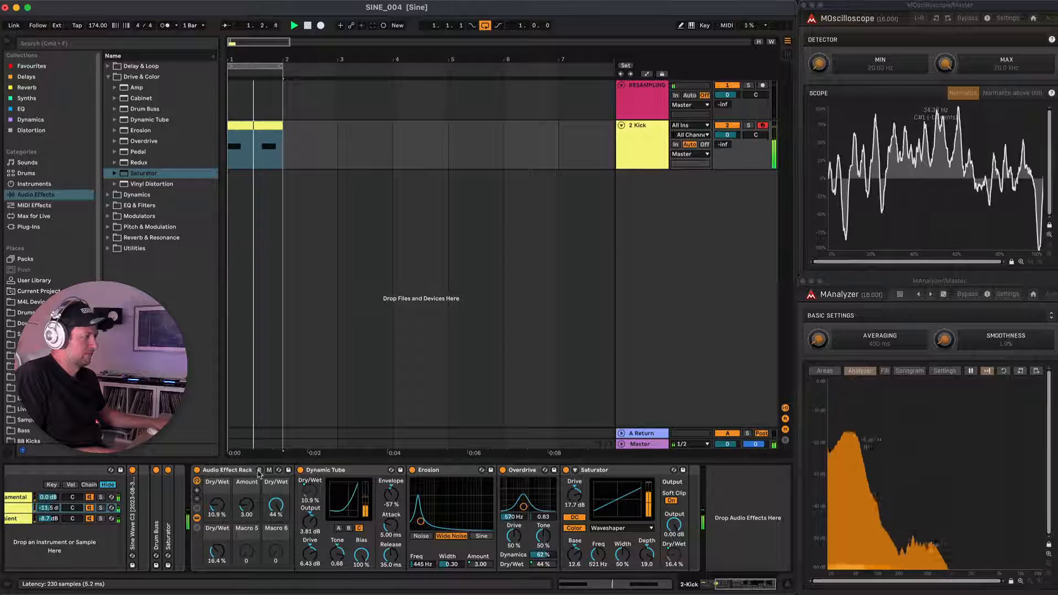
key("space")
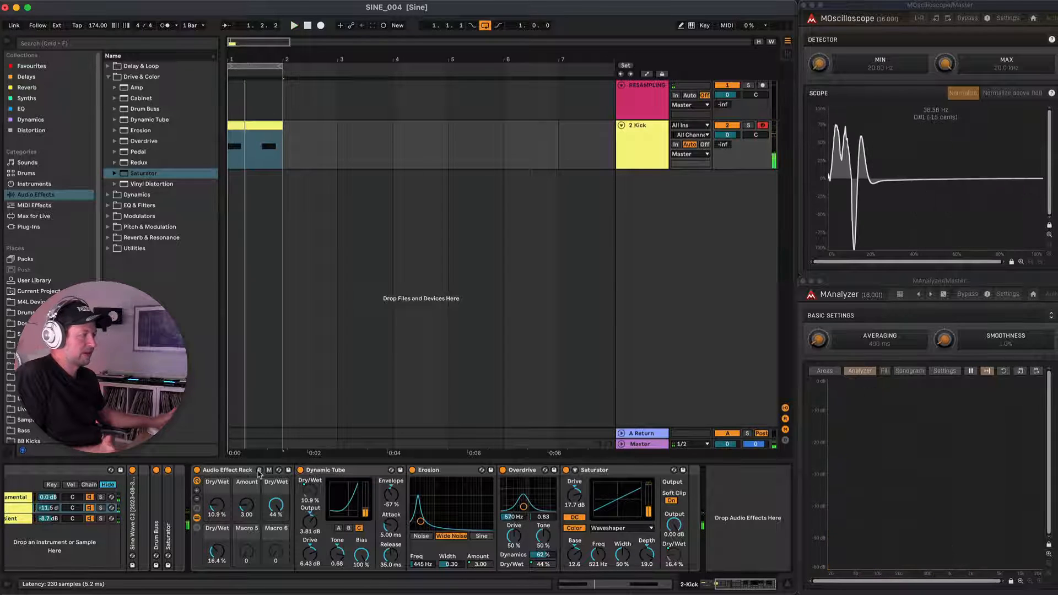
Show the Audio Effect Rack's macro variations and store the current macro settings as a variation named Kick 1.
left_click(198, 493)
left_click(198, 500)
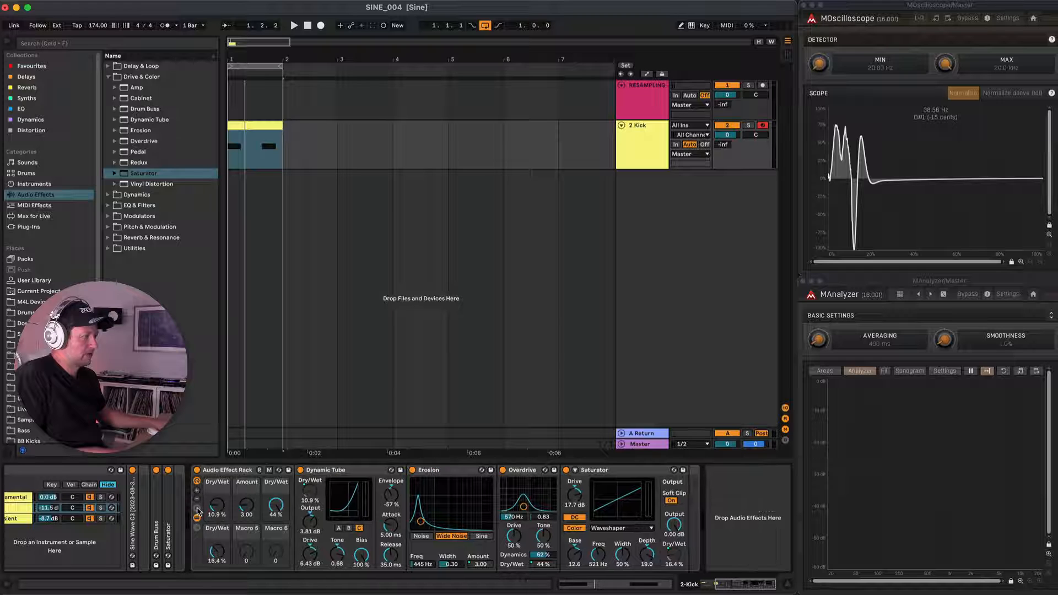
left_click(198, 508)
left_click(236, 482)
left_click(234, 494)
type("Kick 1")
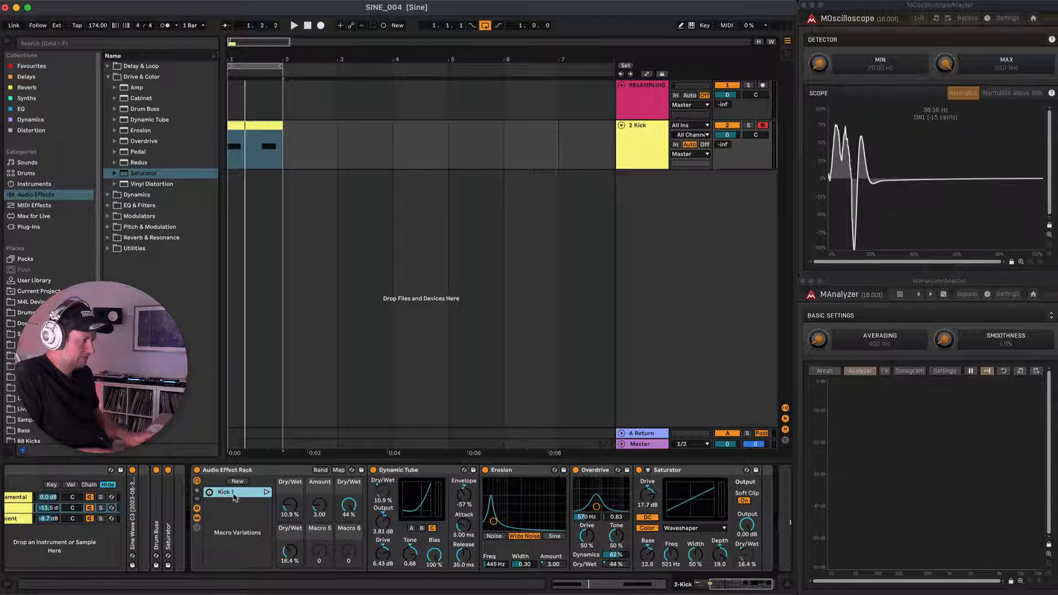
Randomize the macros during playback and store the result as a second variation named Kick 2.
key("space")
left_click(320, 470)
key("space")
left_click(237, 482)
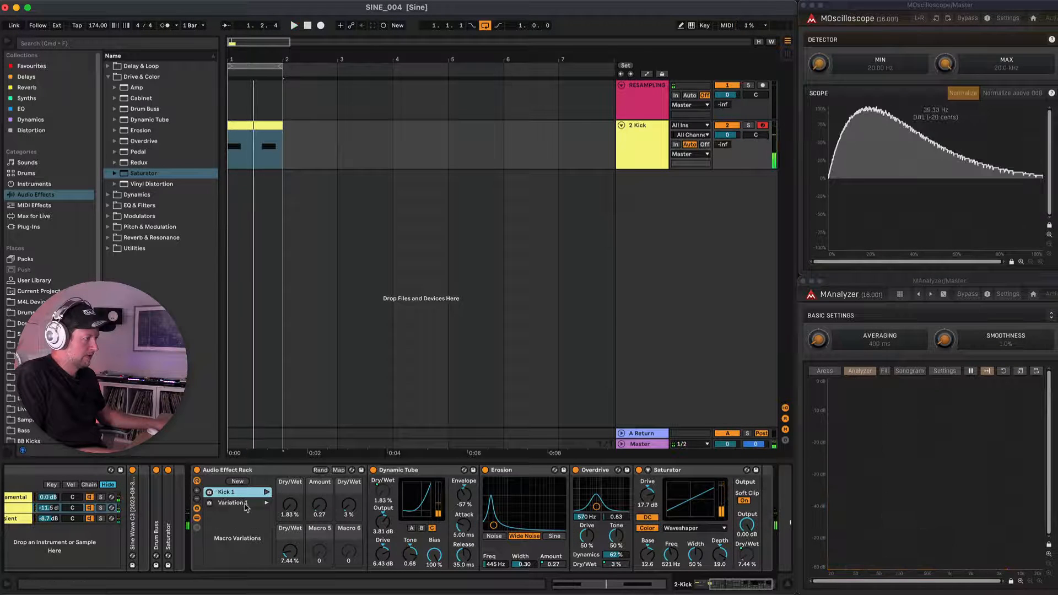
key("super+r")
type("Kick 2")
key("Return")
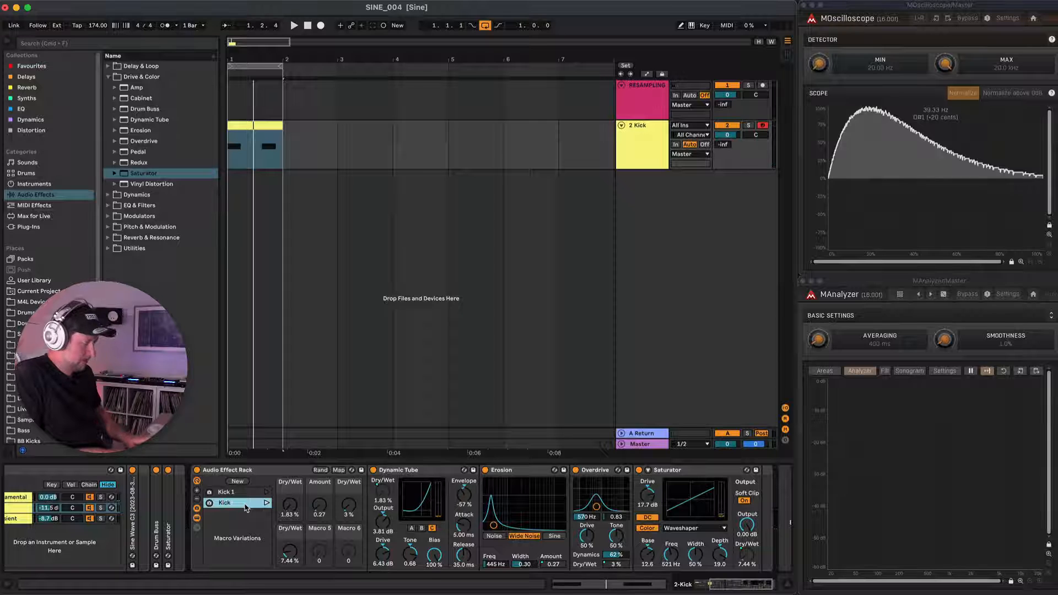
Recall the Kick 2 variation and audition it with the kick loop.
left_click(266, 504)
key("space")
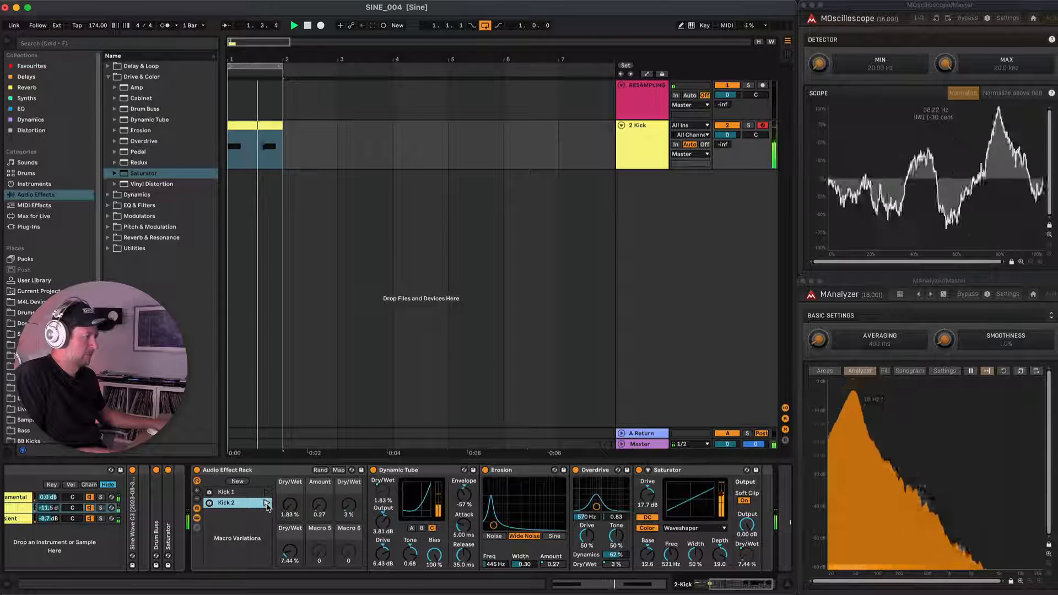
key("space")
left_click(267, 503)
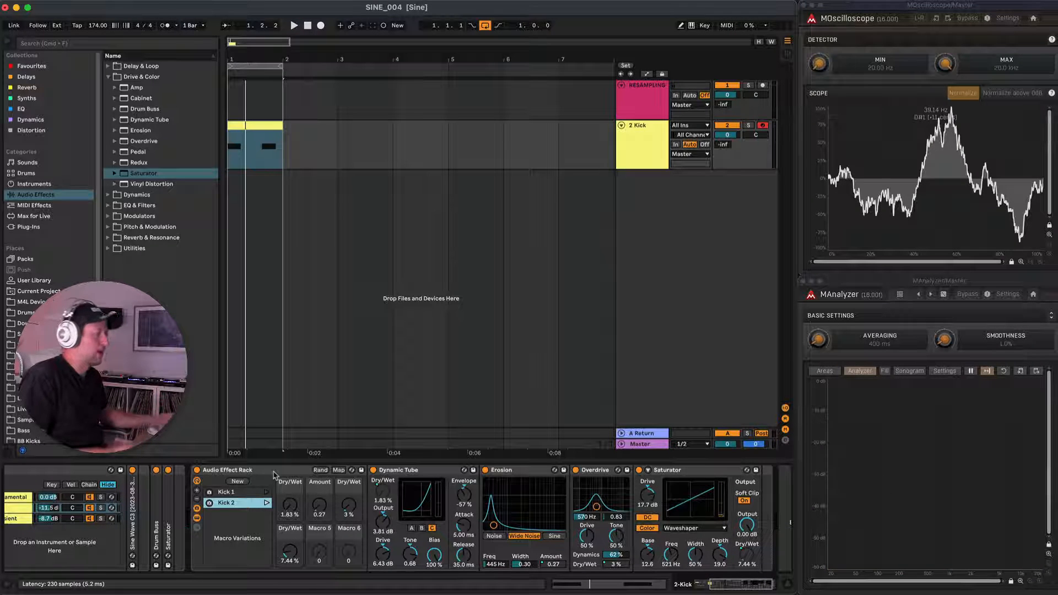
Rename the rack Distortion 1 and save it in a new Distortions folder inside the User Library's SINE folder.
left_click(273, 475)
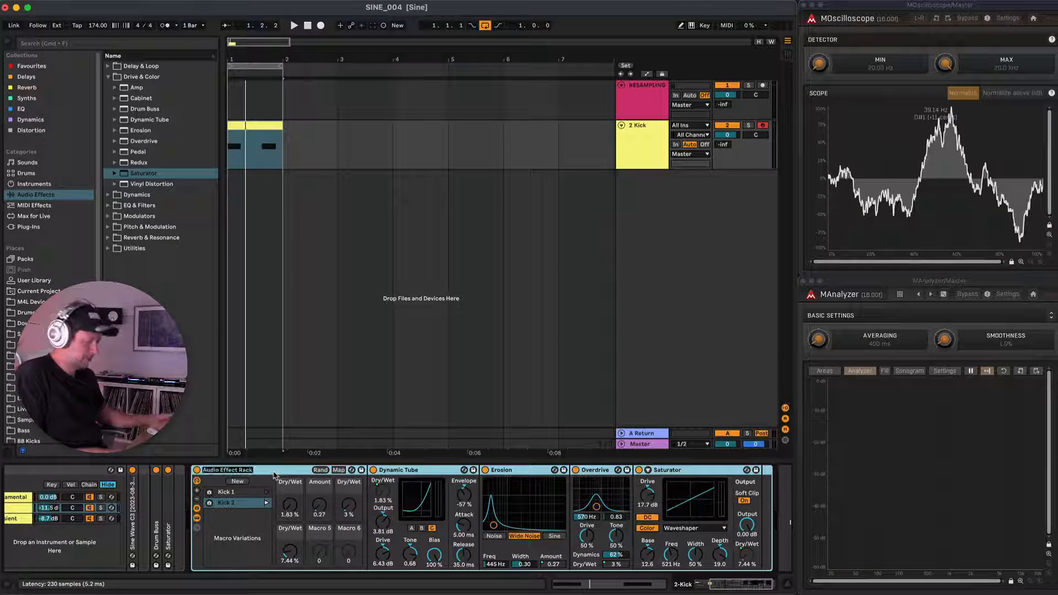
type("tortion 1")
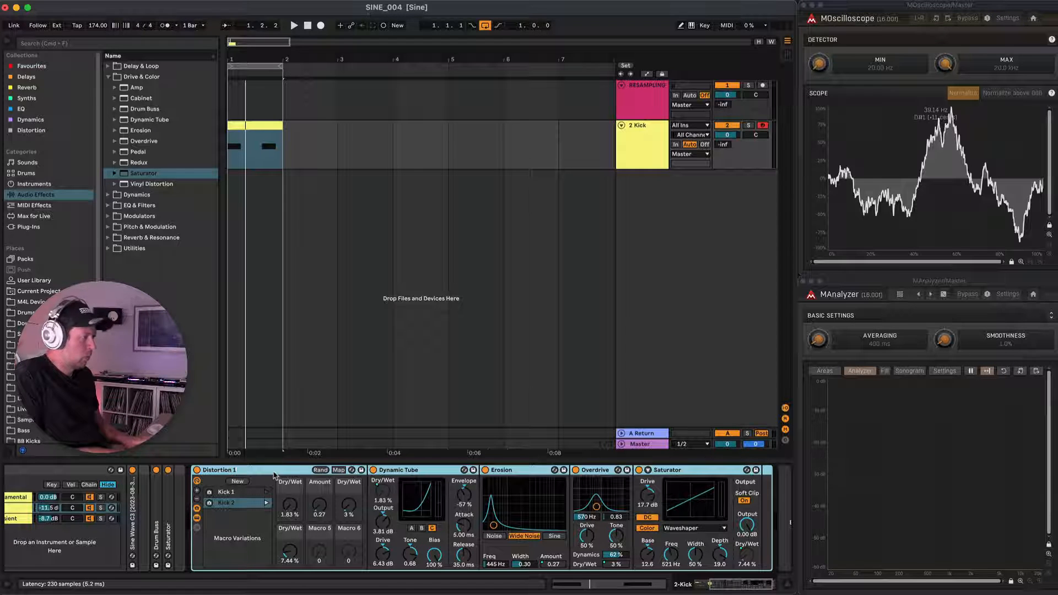
left_click(48, 281)
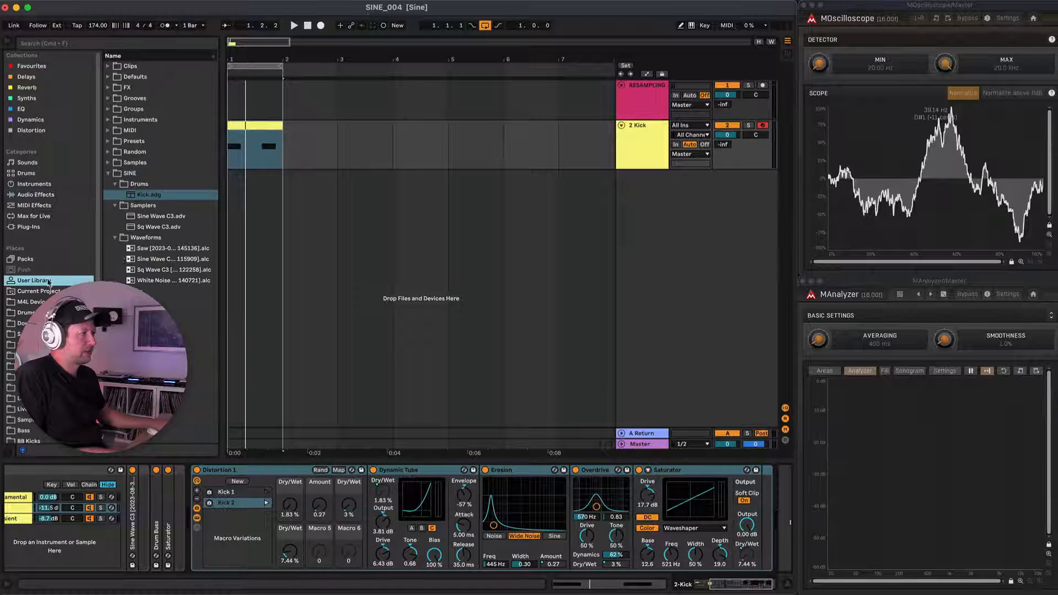
right_click(134, 176)
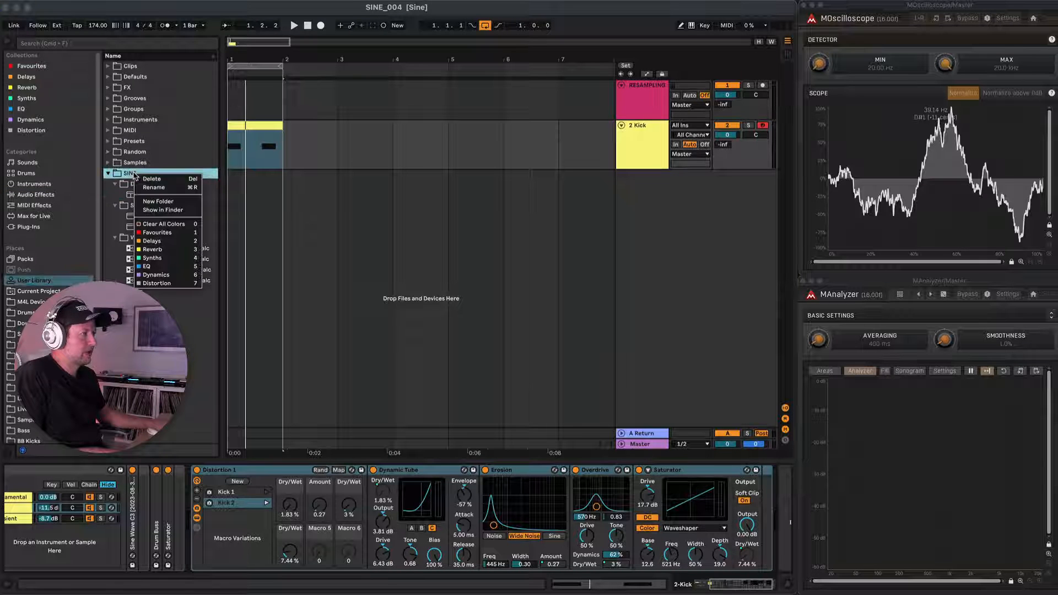
left_click(162, 202)
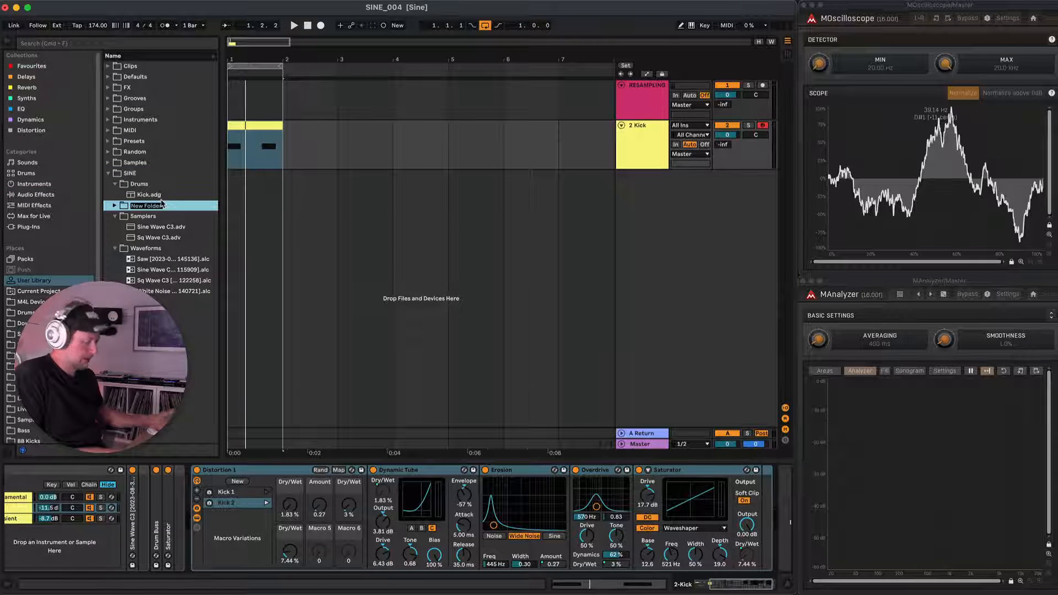
type("Distortions")
key("Return")
left_click_drag(218, 469, 149, 189)
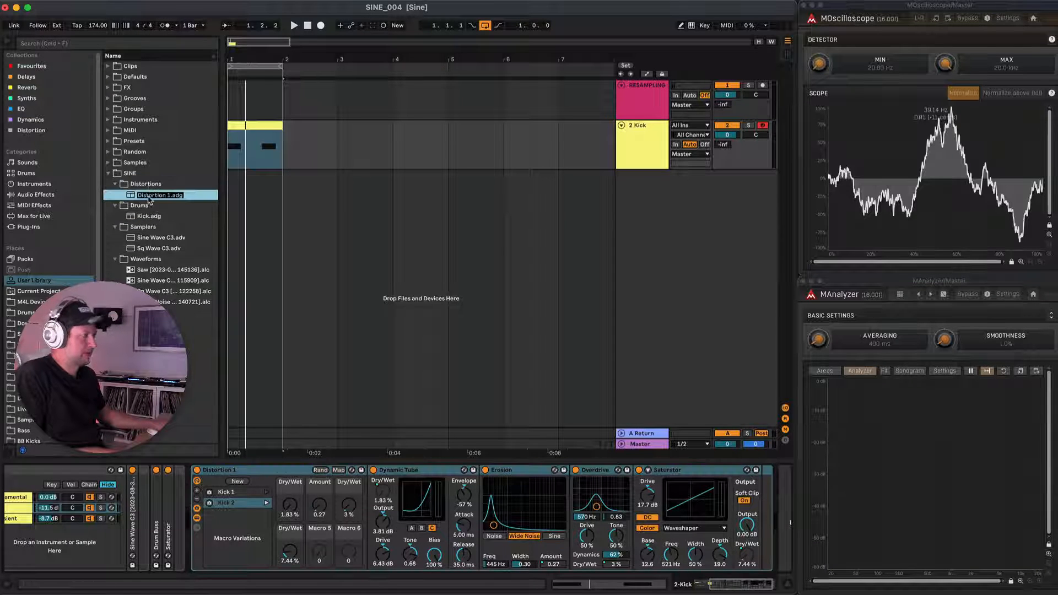
key("Return")
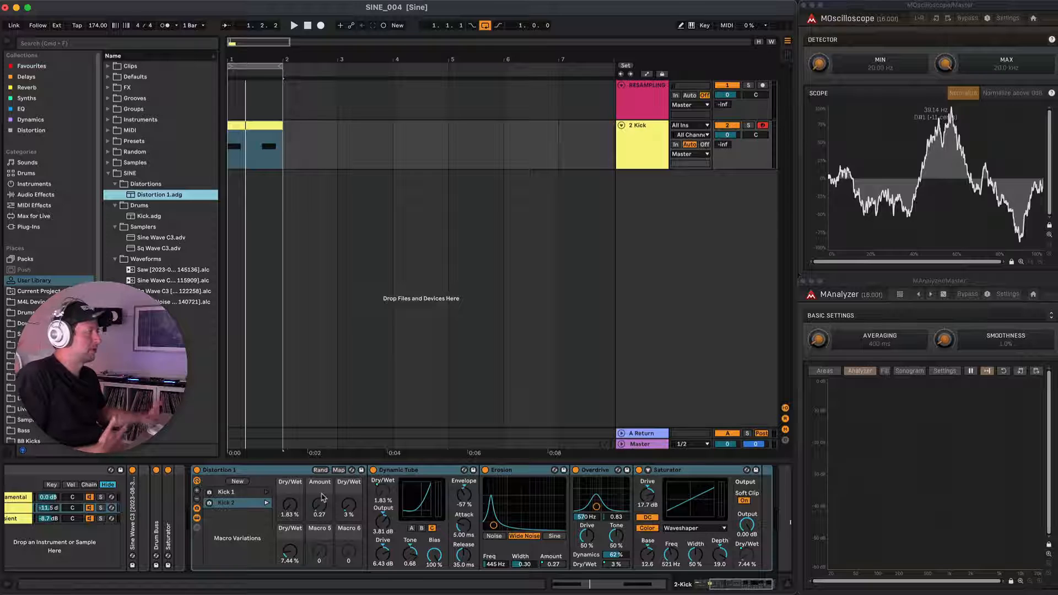
Set the pitch envelope of the Fundamental chain's Simpler to an amount of +10 st and a decay of 95.2 ms.
left_click(652, 147)
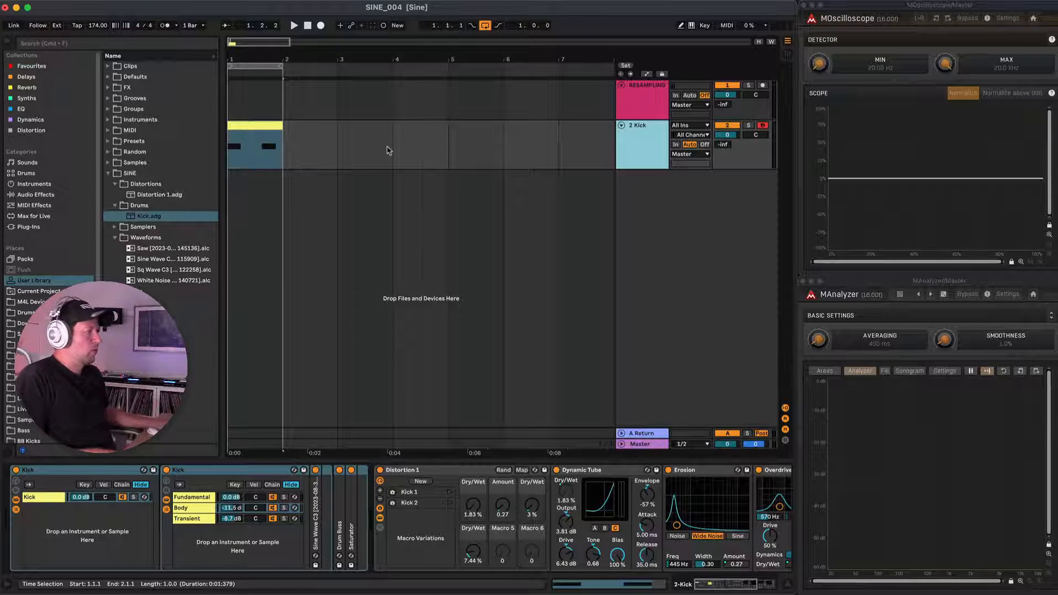
left_click(193, 498)
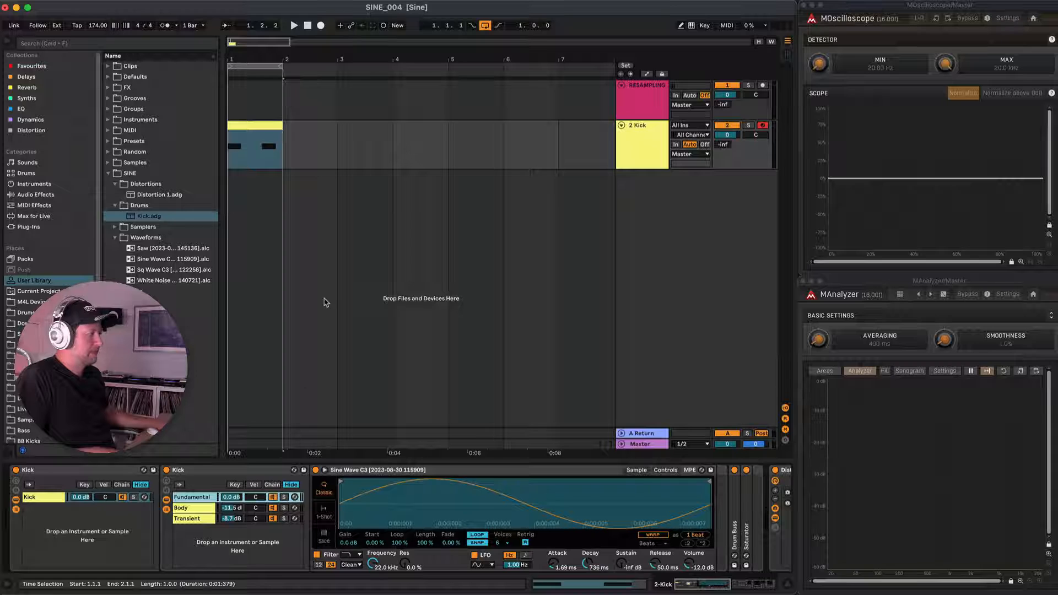
key("space")
left_click(665, 470)
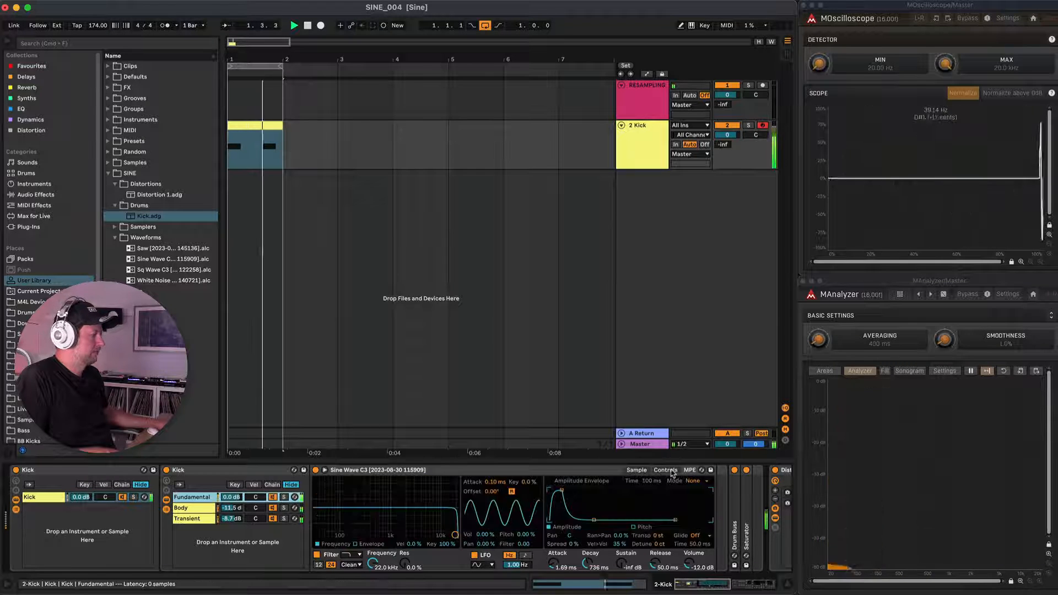
left_click(633, 526)
key("space")
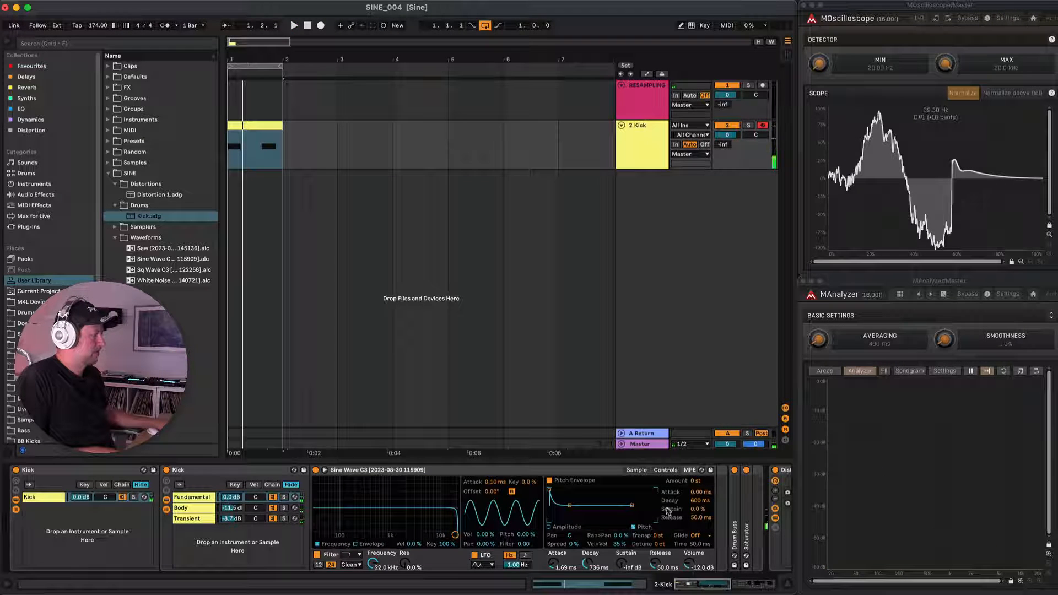
key("space")
left_click_drag(696, 481, 695, 459)
left_click_drag(700, 500, 700, 530)
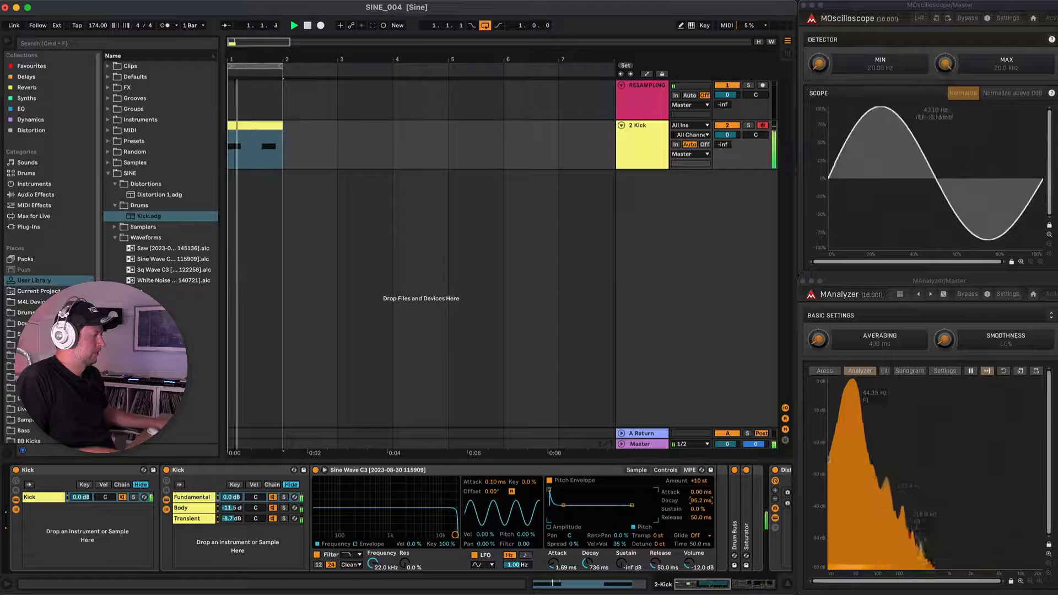
Compare the kick with the Fundamental pitch envelope switched off and on during playback.
left_click(550, 481)
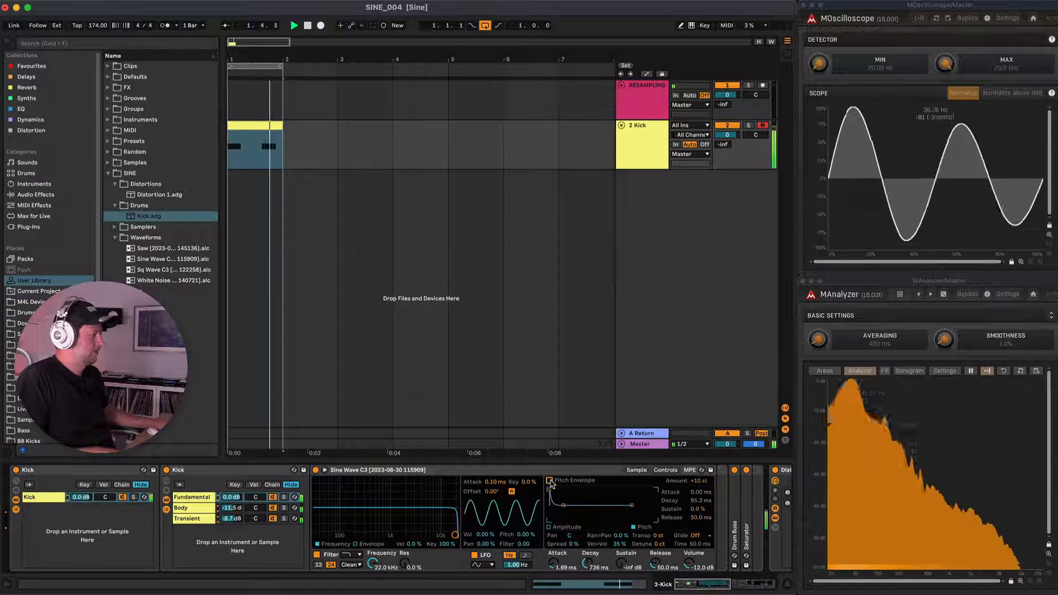
left_click(550, 481)
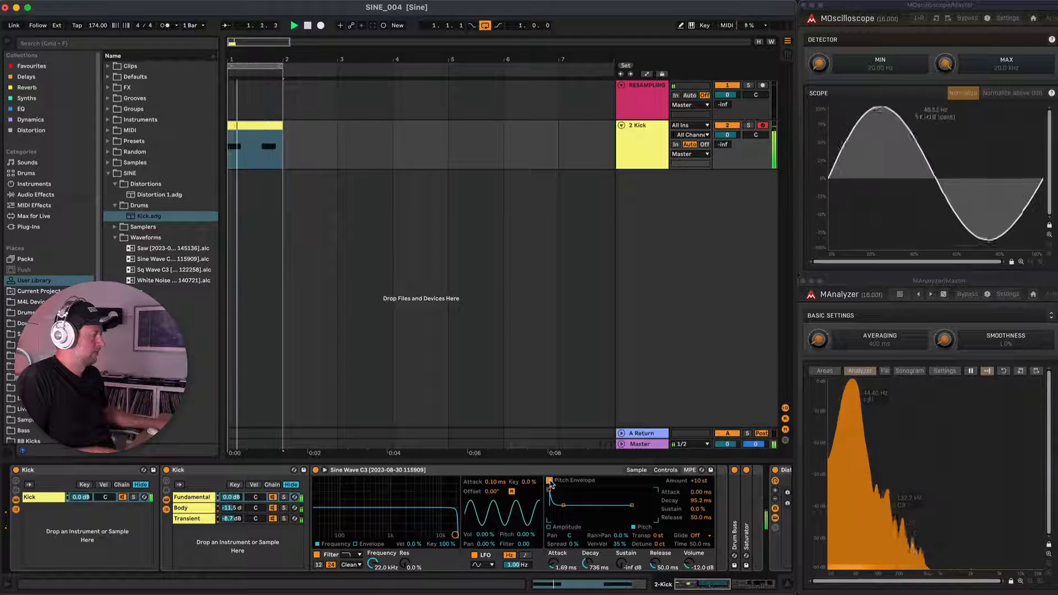
left_click(549, 481)
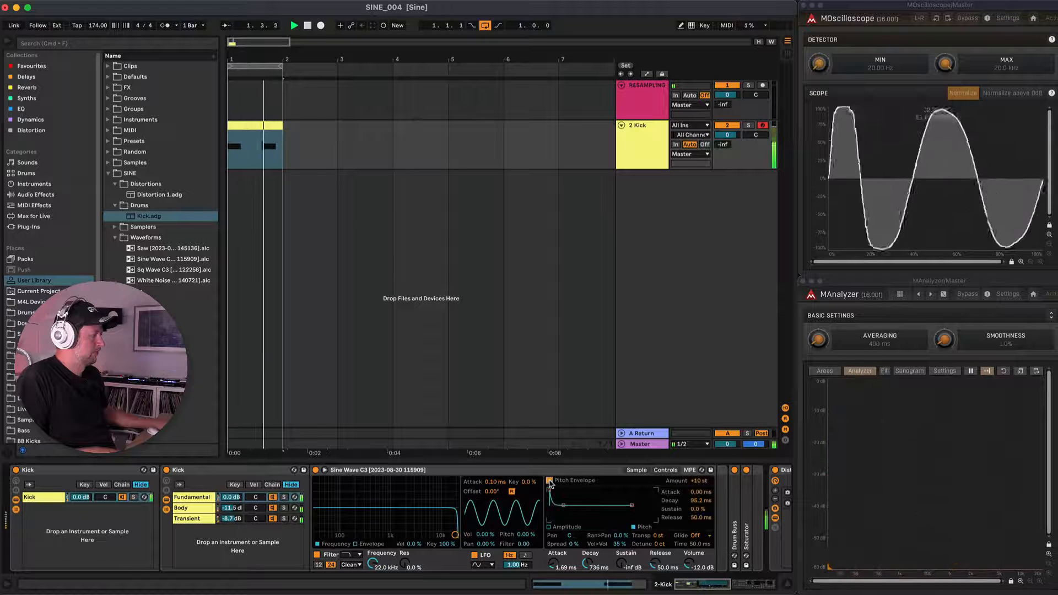
Set the Body chain's pitch envelope to +13 st with a 376 ms decay and compare the kick with it off and on.
left_click(293, 508)
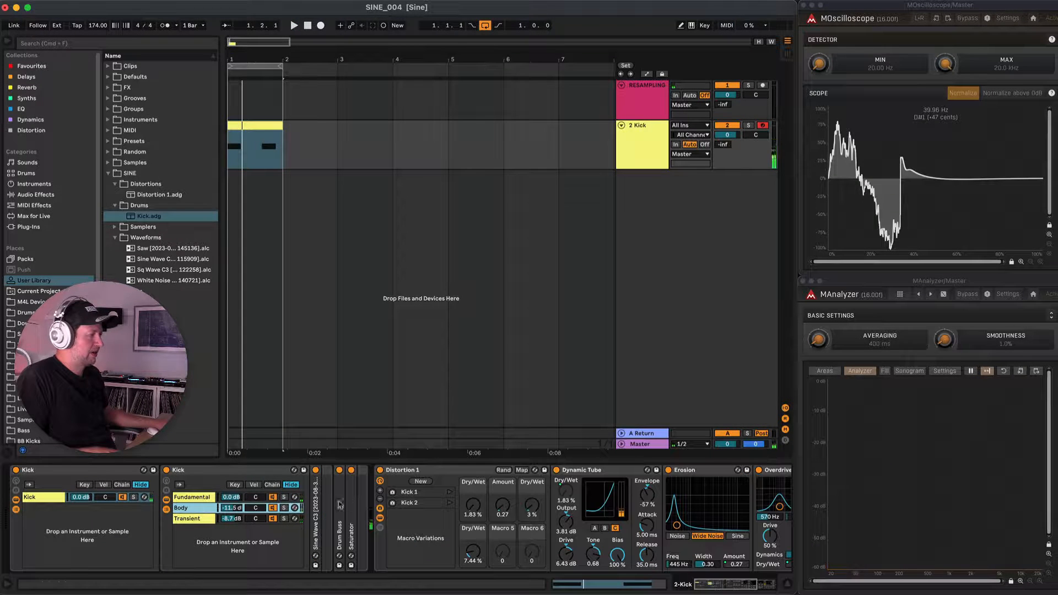
double_click(317, 497)
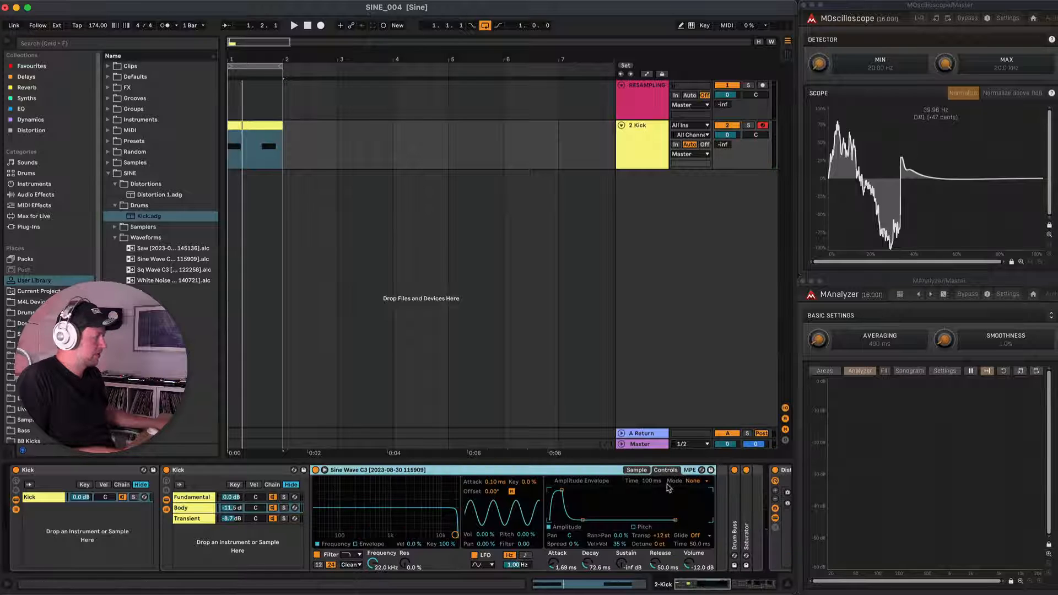
left_click(634, 528)
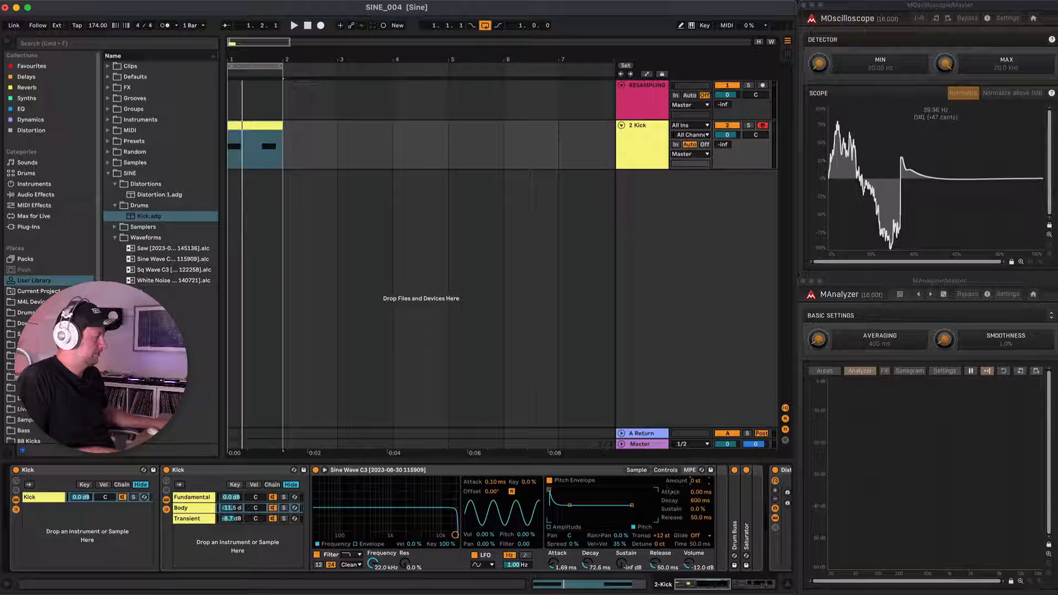
key("space")
left_click_drag(700, 500, 700, 518)
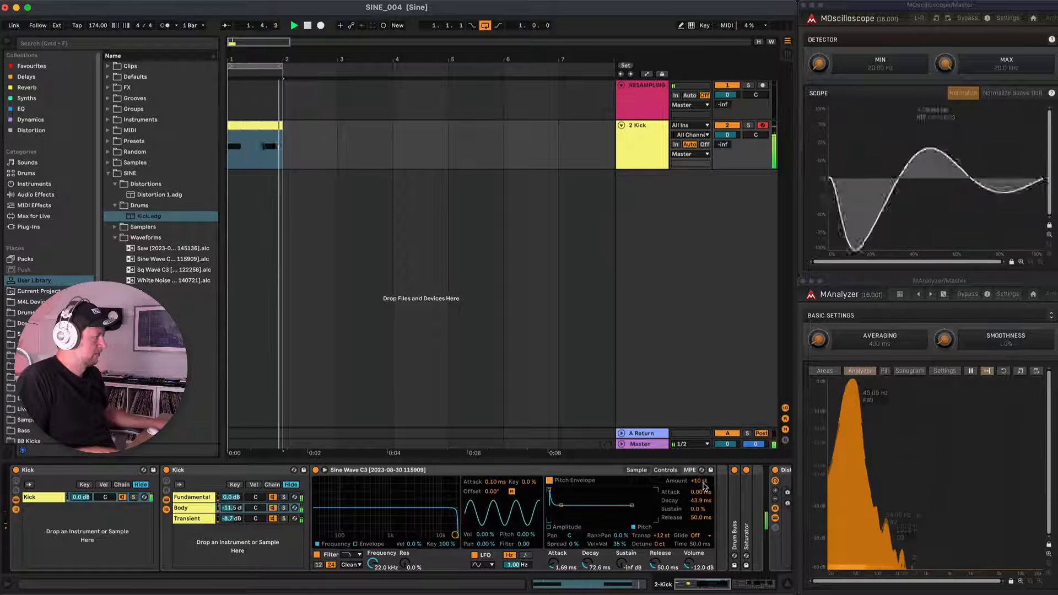
left_click_drag(700, 501, 701, 494)
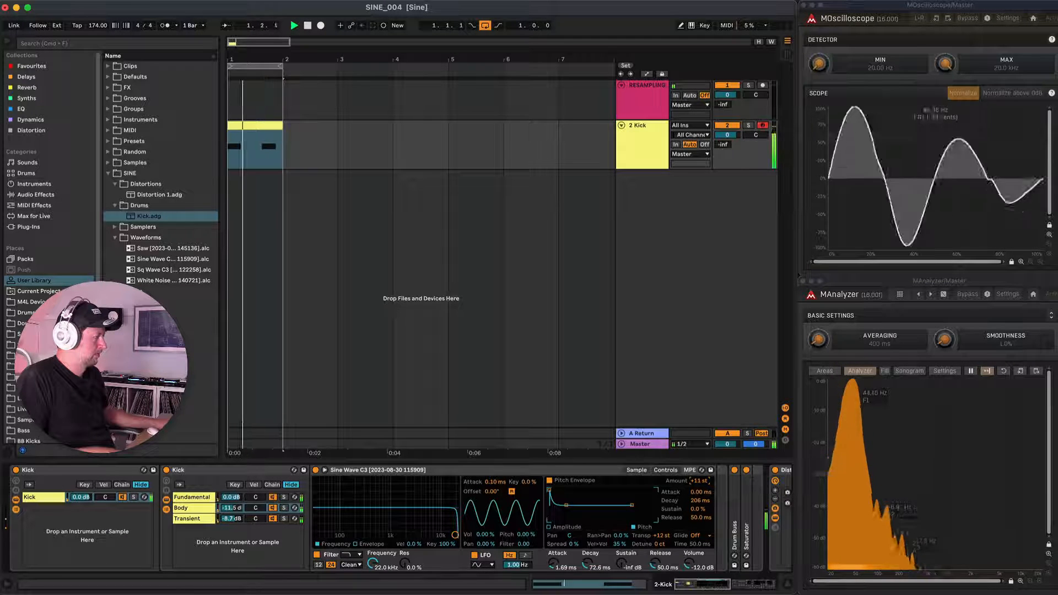
left_click_drag(700, 481, 700, 478)
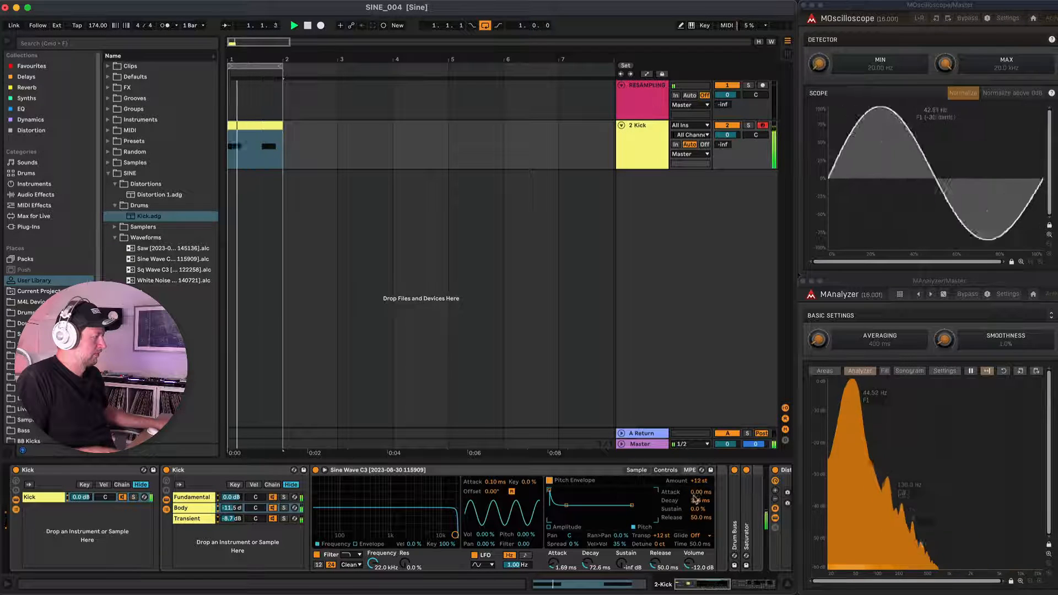
left_click_drag(699, 482, 701, 493)
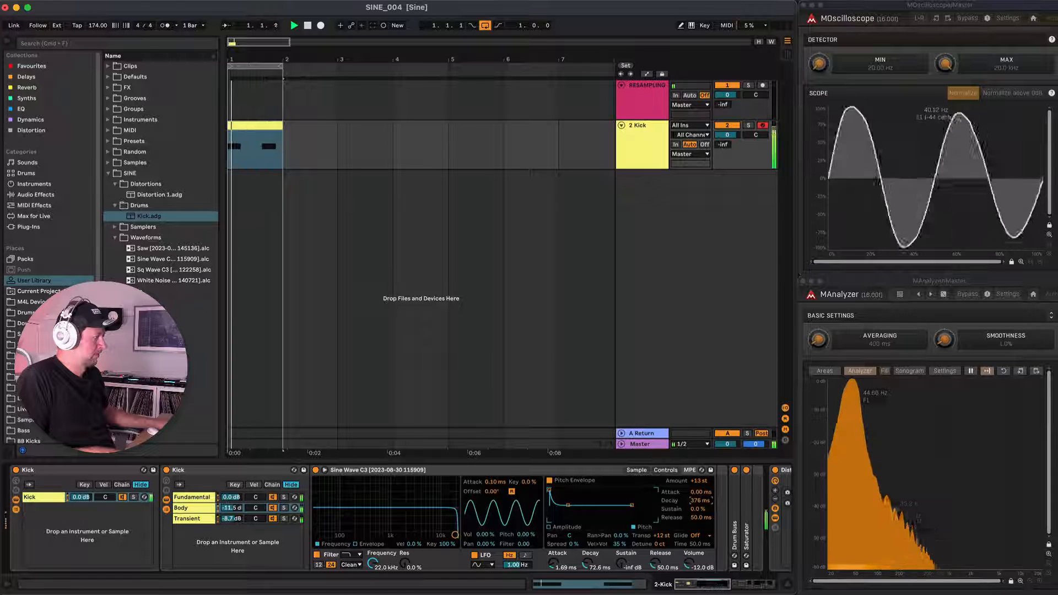
left_click(549, 481)
left_click(549, 480)
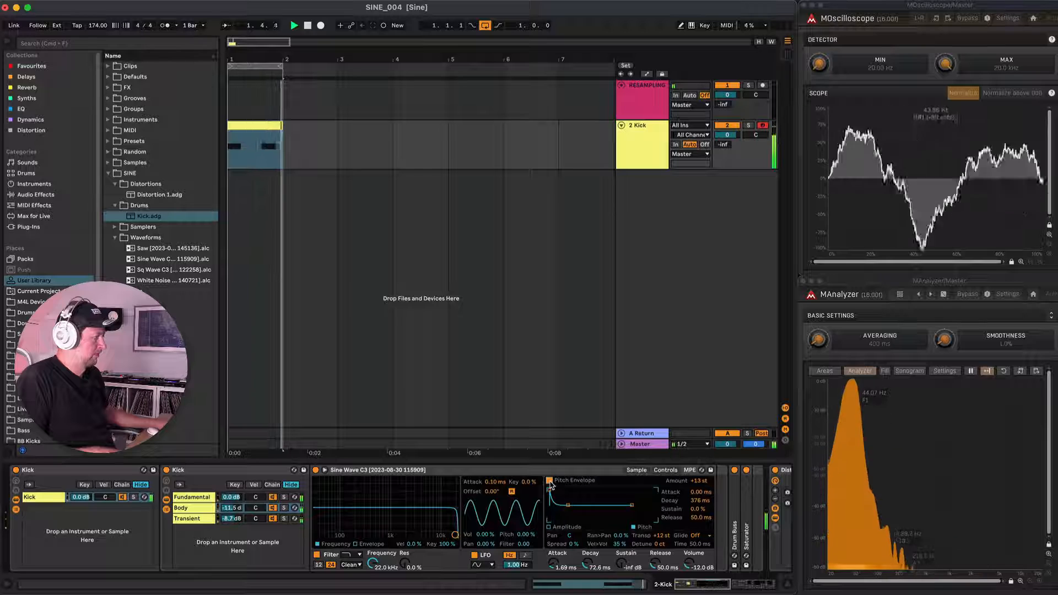
Fold the Body Simpler and the Distortion 1 devices, and add Multiband Dynamics after the rack with its Above settings shown.
double_click(531, 472)
left_click(445, 469)
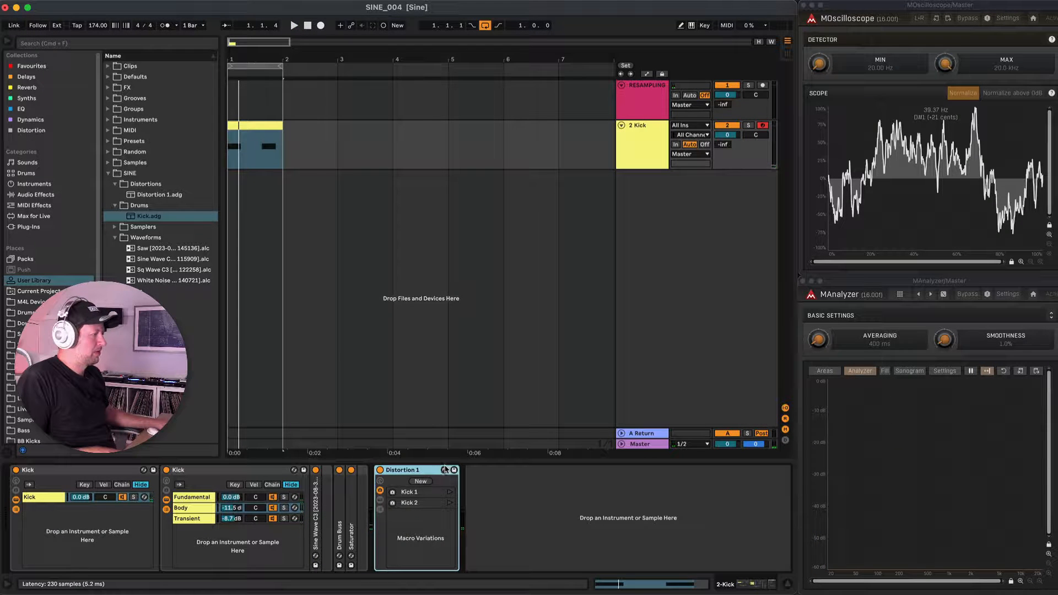
left_click(36, 194)
left_click_drag(149, 141, 471, 485)
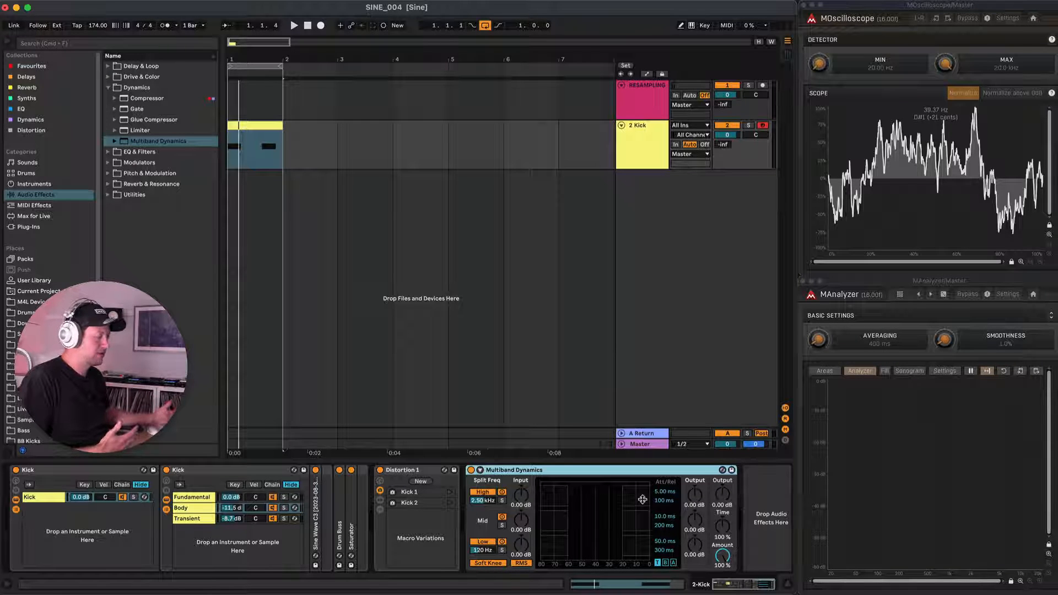
left_click(673, 563)
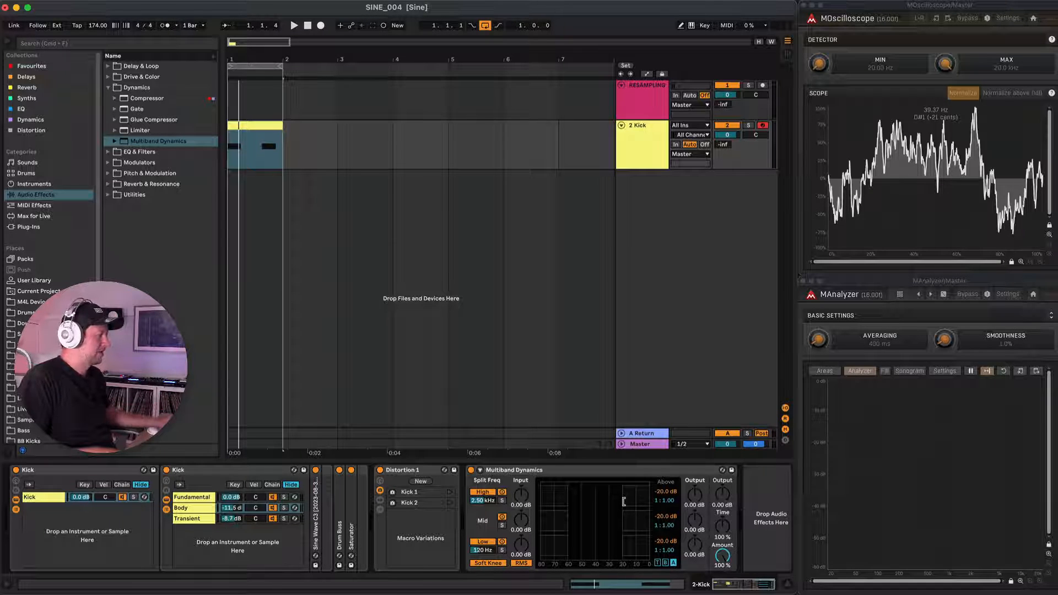
Set Multiband Dynamics' Above values to -41.8 dB at 1:0.86 for High and -16.2 dB at 1:0.84 for Mid, with output at -4.00 dB.
key("space")
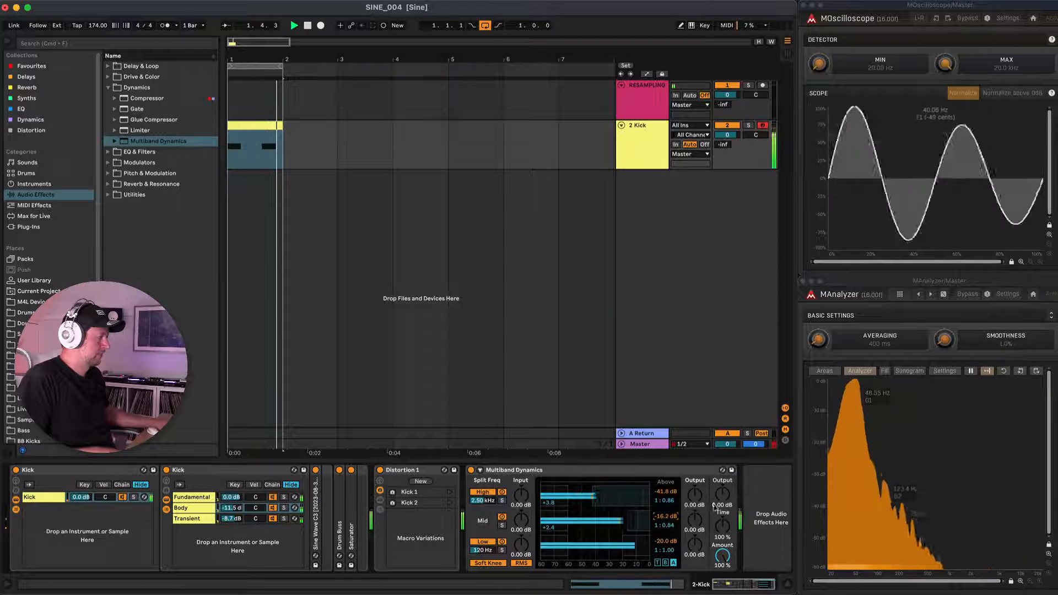
key("space")
left_click_drag(722, 493, 722, 495)
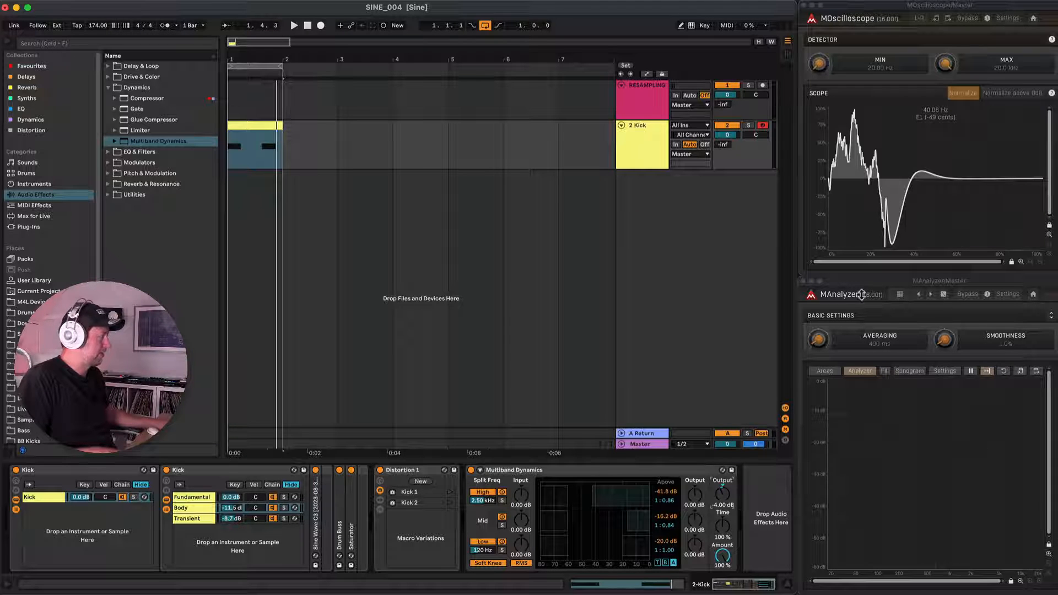
Set the Low band's Above threshold to -10.0 dB at 1:0.80, compare the kick with the device bypassed, and set output to -1.10 dB.
key("space")
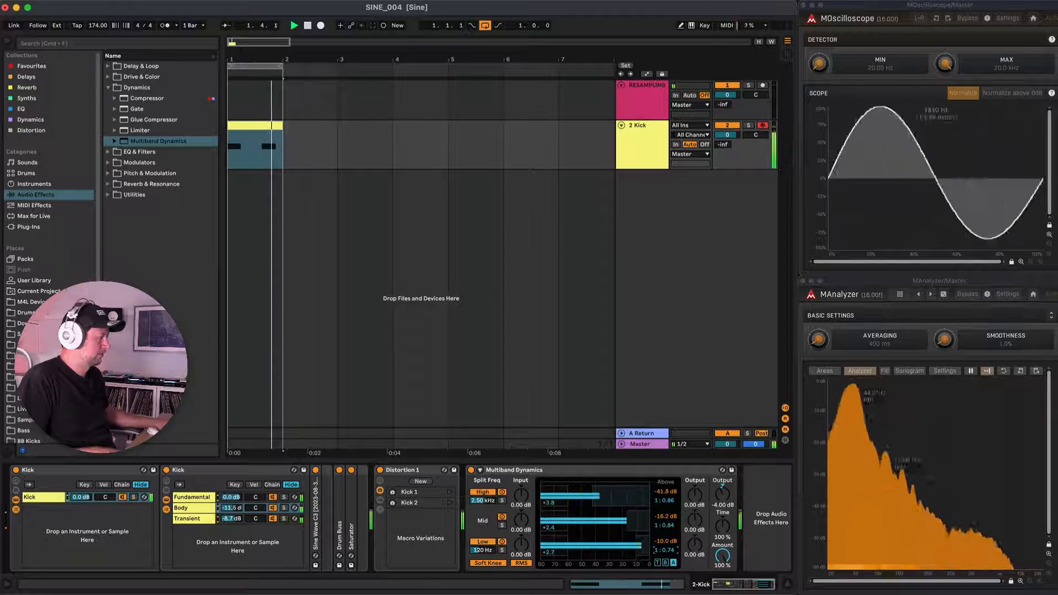
left_click(471, 471)
left_click(471, 471)
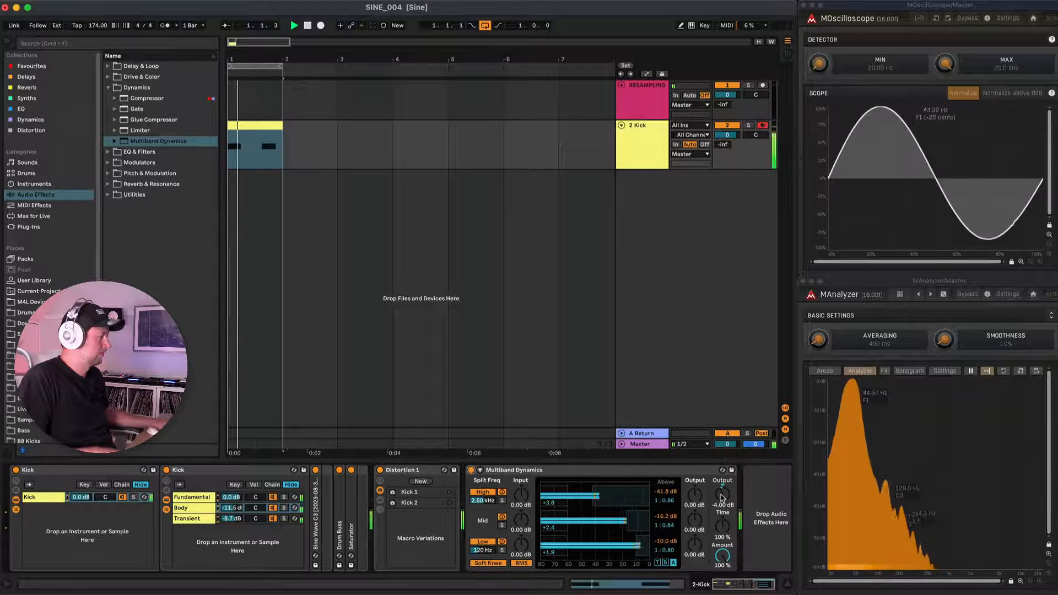
left_click_drag(723, 498, 722, 497)
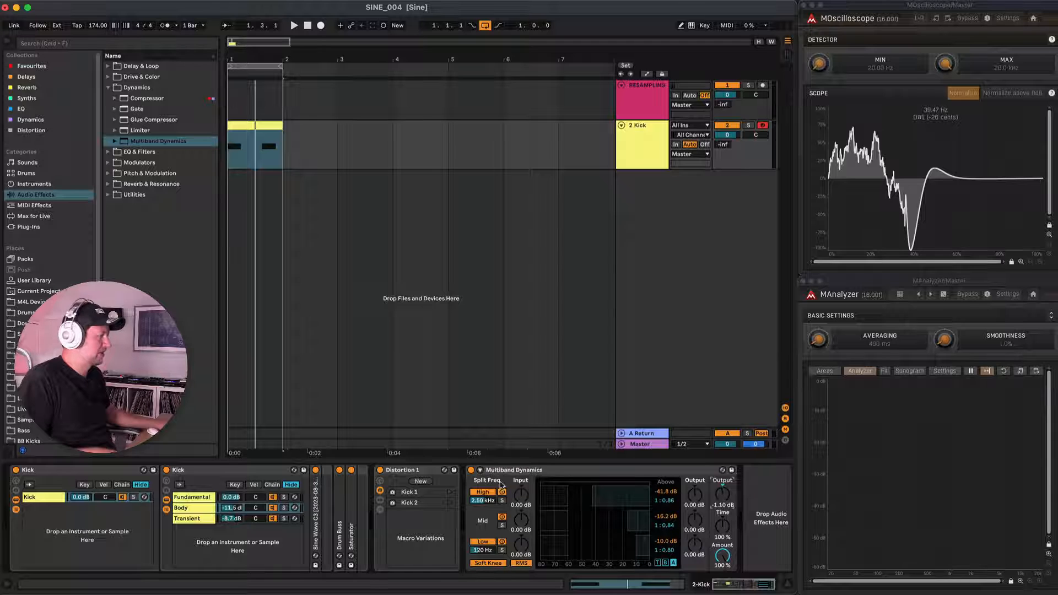
Compare the kick with Multiband Dynamics off and on, set Above ratios to 1:0.82 for High and 1:0.78 for Mid, and fold the device.
left_click(470, 470)
key("space")
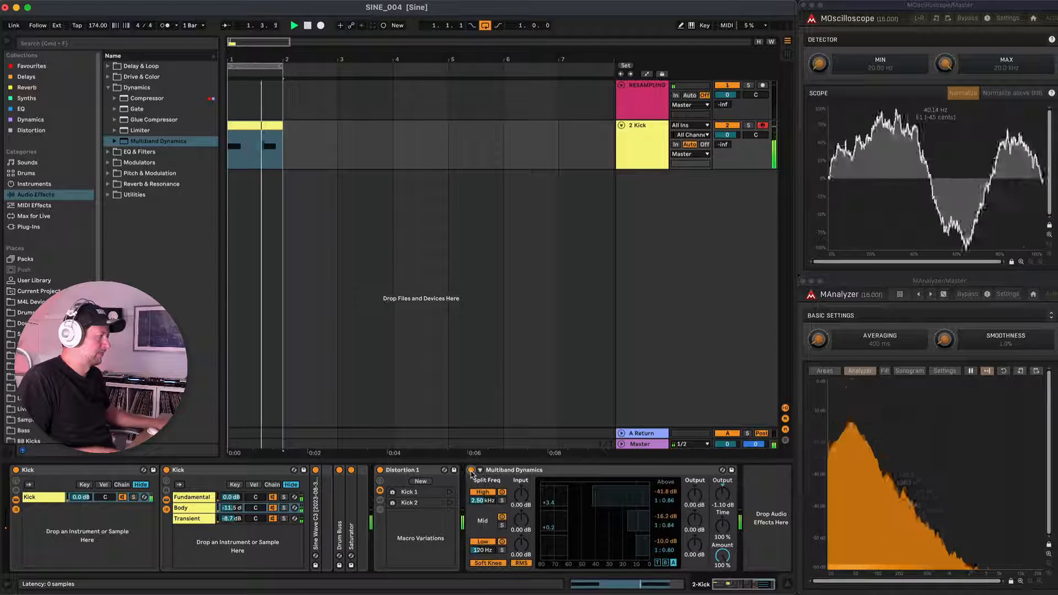
left_click(471, 470)
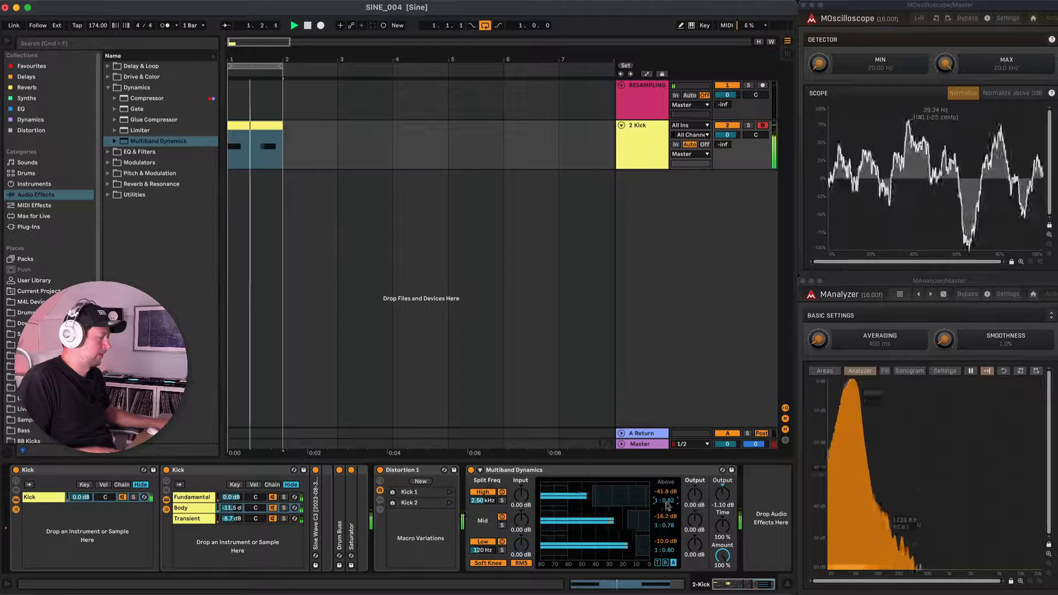
double_click(602, 474)
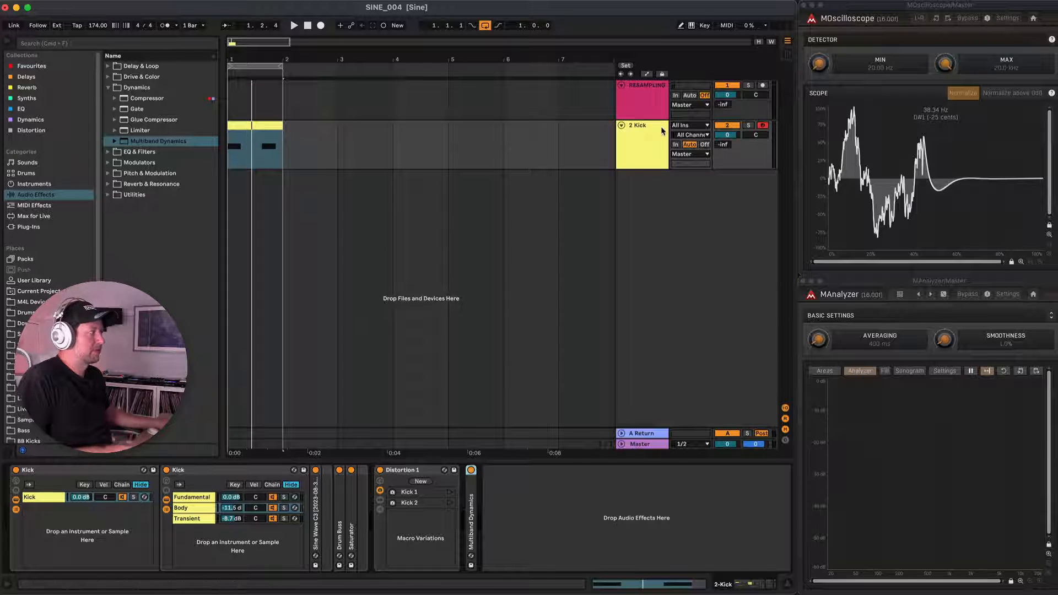
Arm the RESAMPLING track and record the processed kick onto it from the start of the arrangement.
left_click(763, 86)
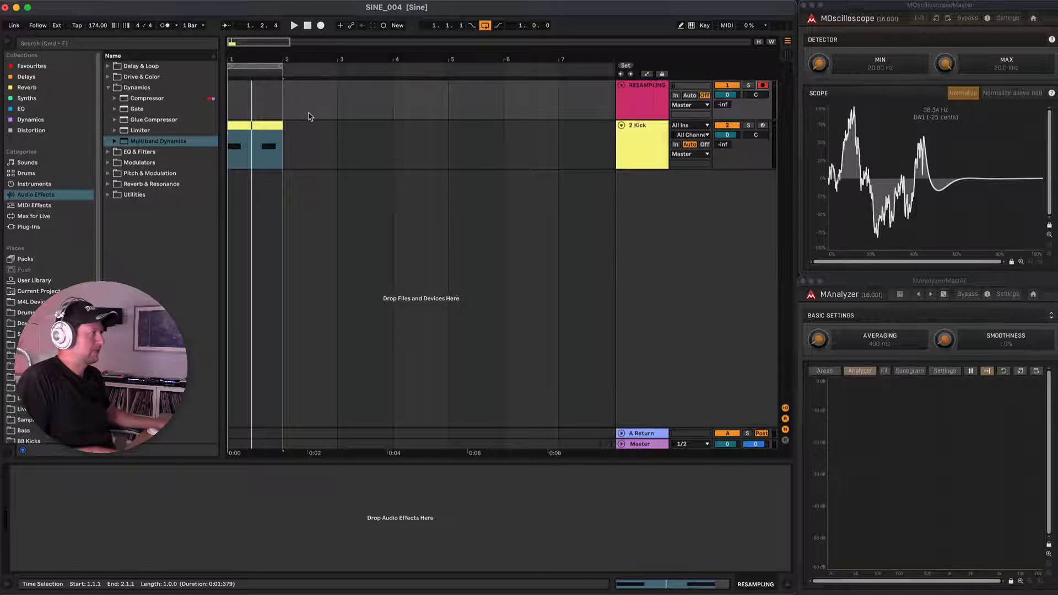
key("F9")
key("space")
Enlarge the RESAMPLING track and examine the recorded kick's waveform from its transient to the end of its tail.
scroll(253, 115, "up", 5)
scroll(253, 115, "up", 5)
scroll(253, 114, "left", 6)
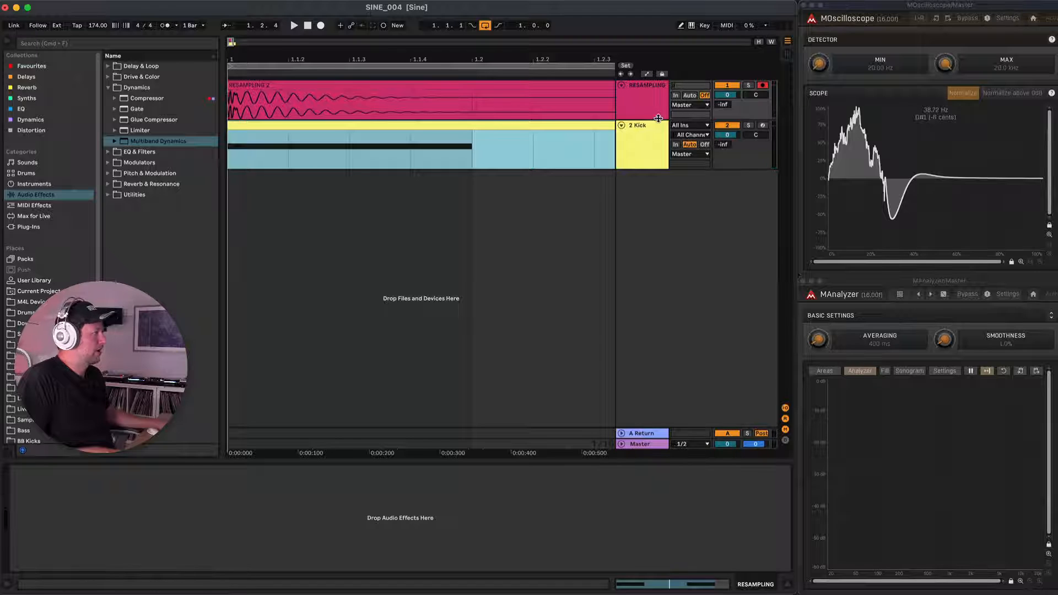
left_click_drag(658, 118, 658, 253)
scroll(254, 162, "up", 3)
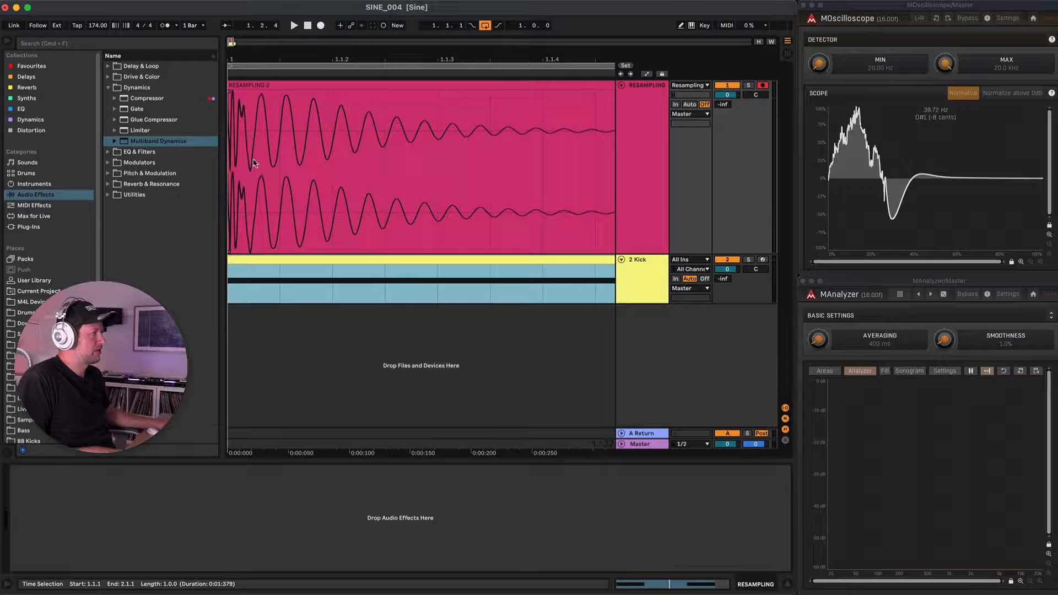
scroll(265, 158, "down", 1)
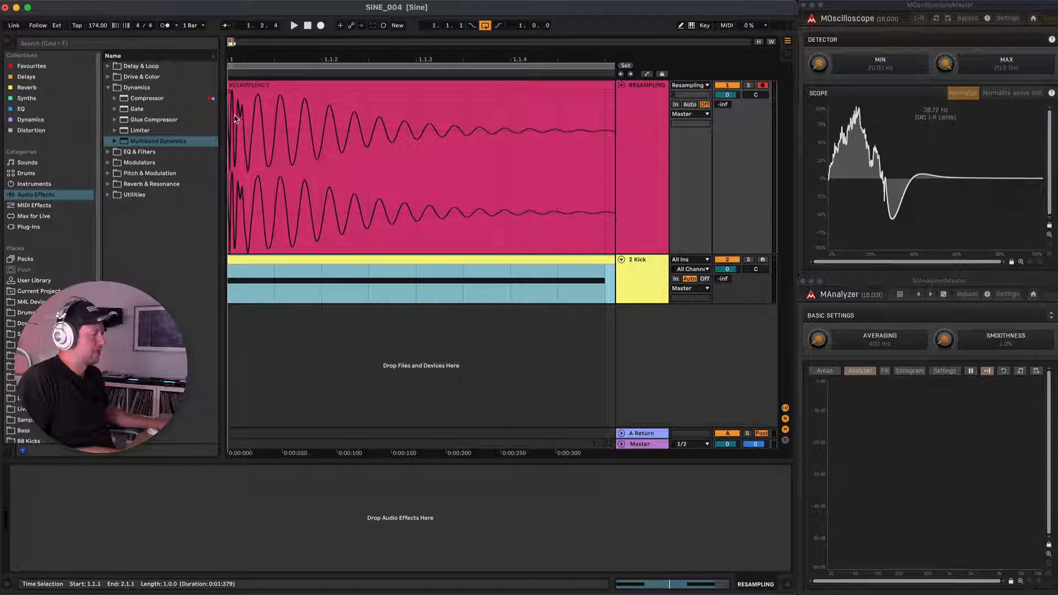
scroll(237, 121, "up", 2)
scroll(243, 138, "up", 2)
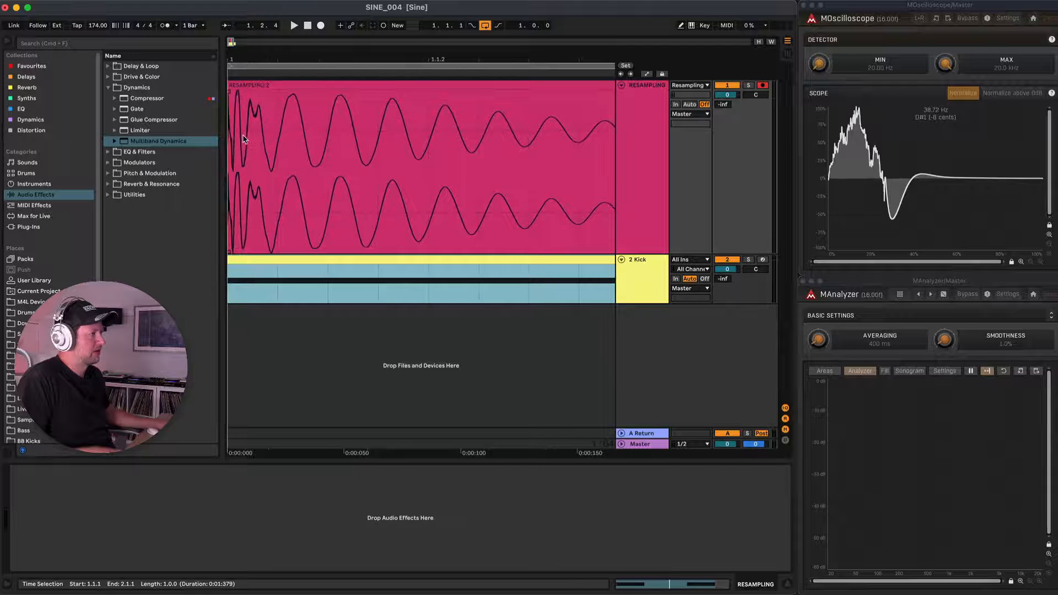
scroll(241, 133, "up", 3)
scroll(241, 137, "up", 5)
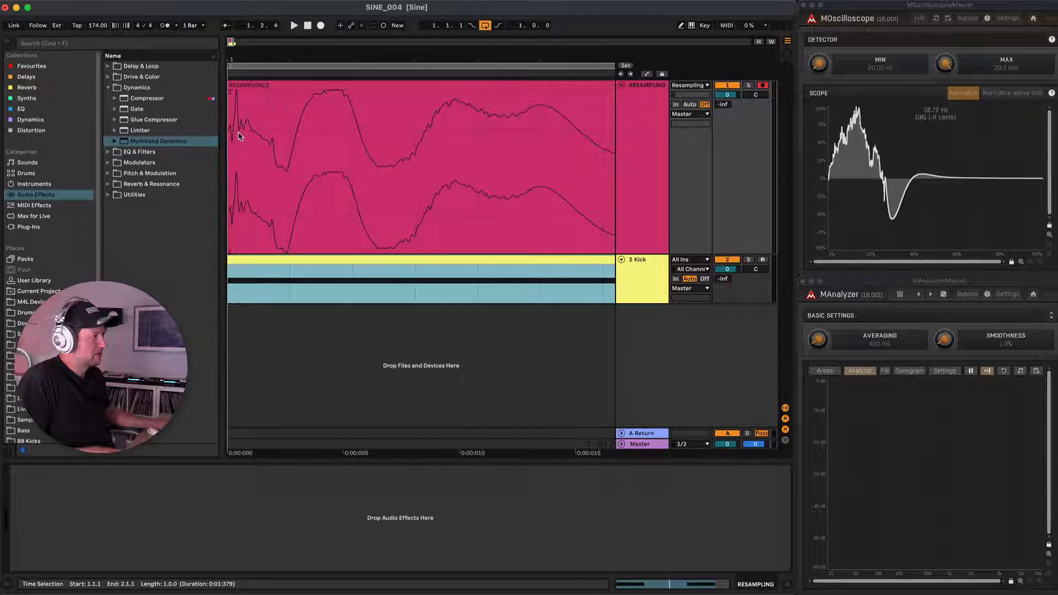
scroll(238, 137, "down", 7)
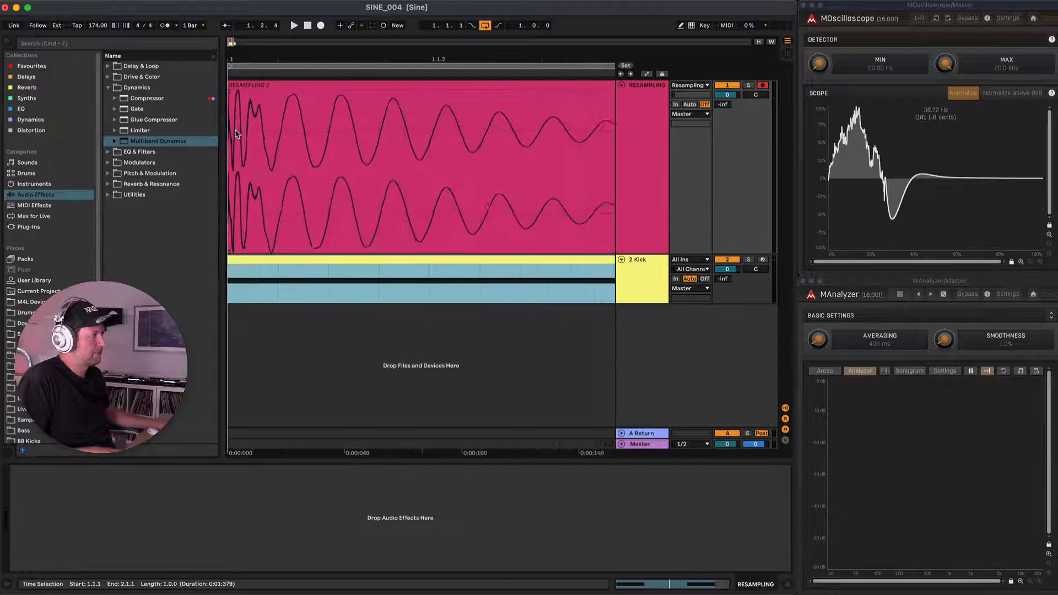
scroll(237, 134, "down", 5)
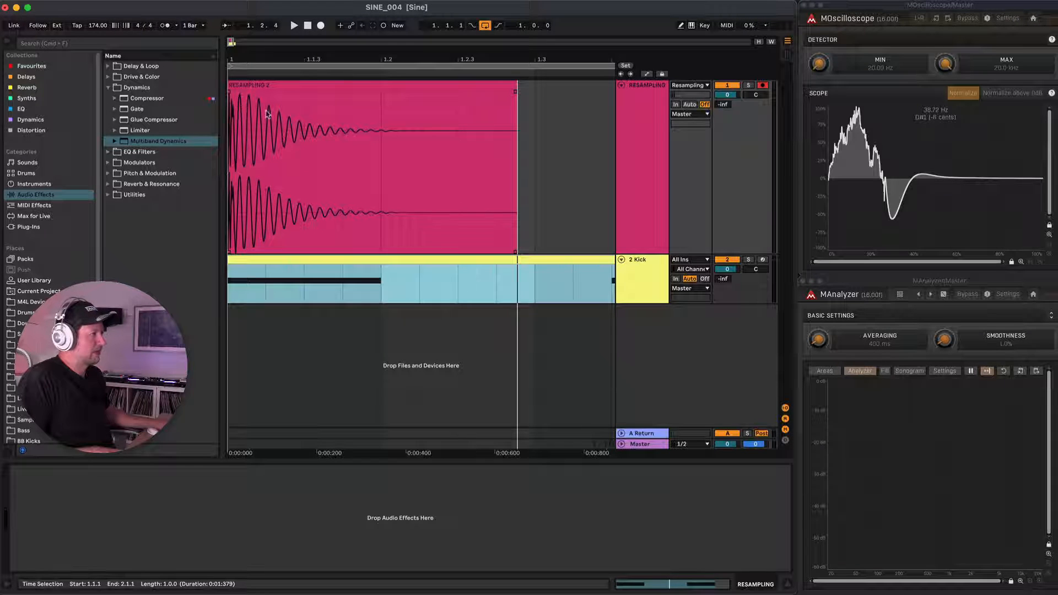
scroll(245, 130, "down", 2)
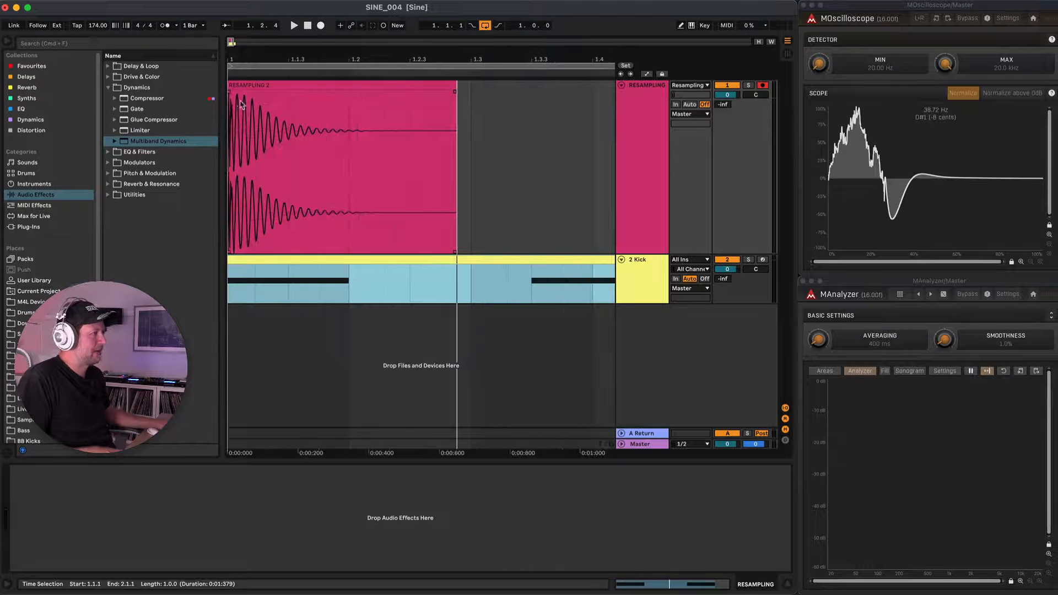
scroll(343, 127, "down", 5)
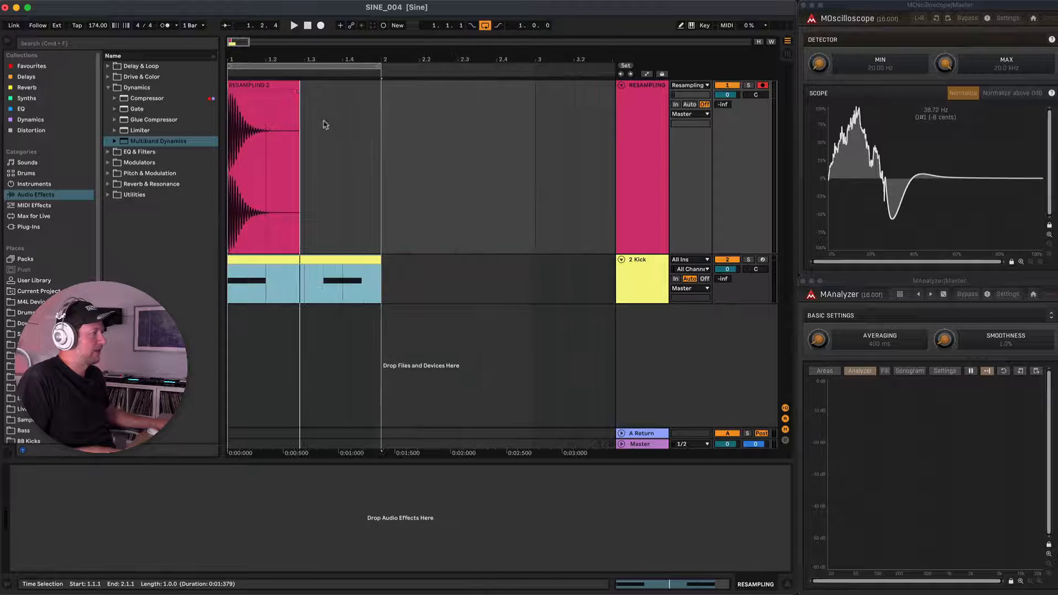
scroll(305, 122, "down", 2)
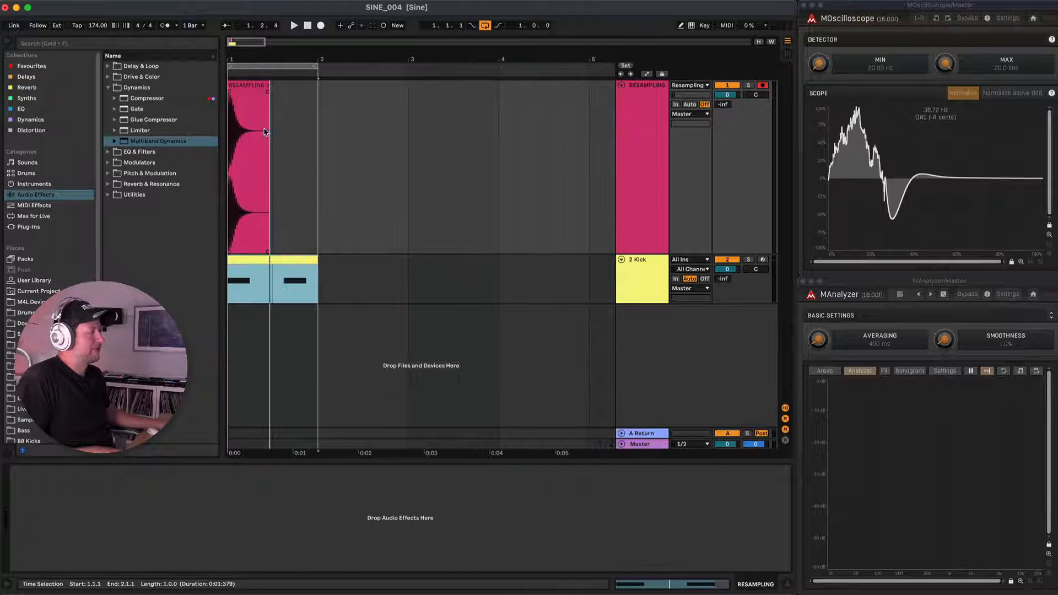
scroll(257, 130, "up", 3)
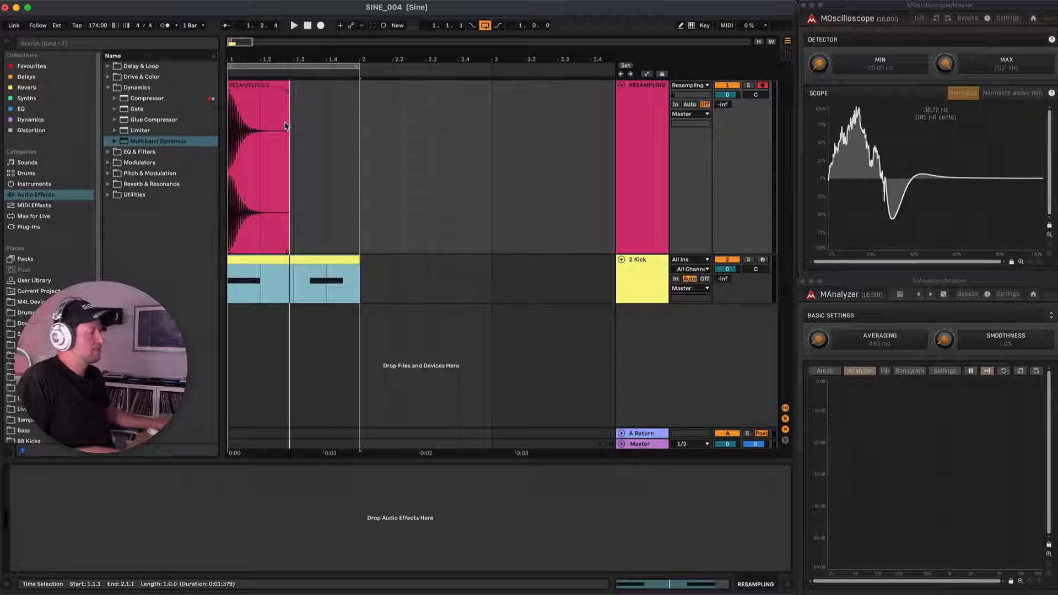
Trim the silent tail of the resampled kick clip to about 1.2.2 and add a short fade-out at its end.
left_click(280, 85)
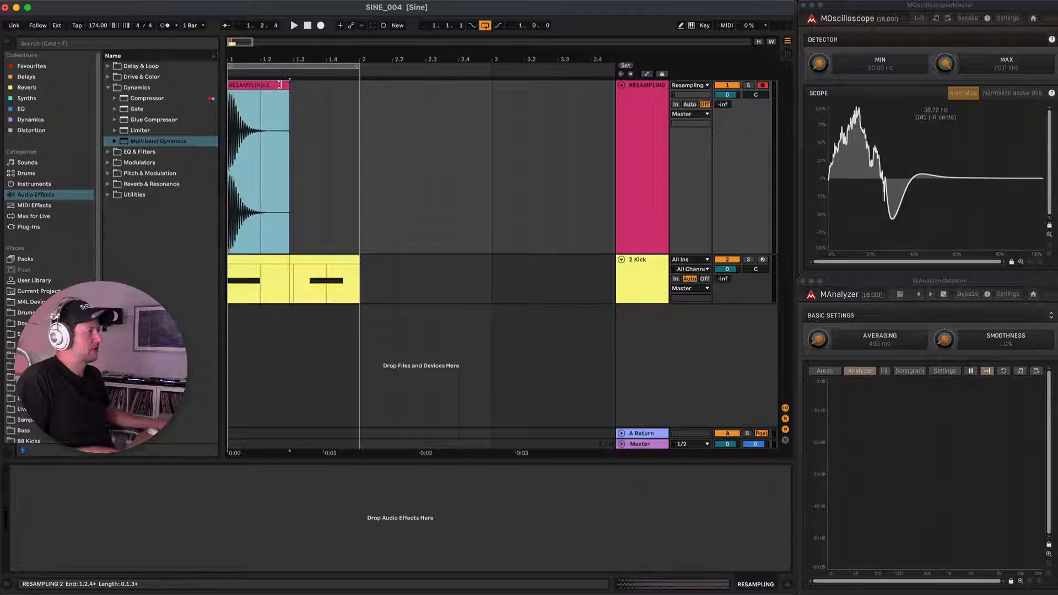
left_click_drag(274, 86, 253, 98)
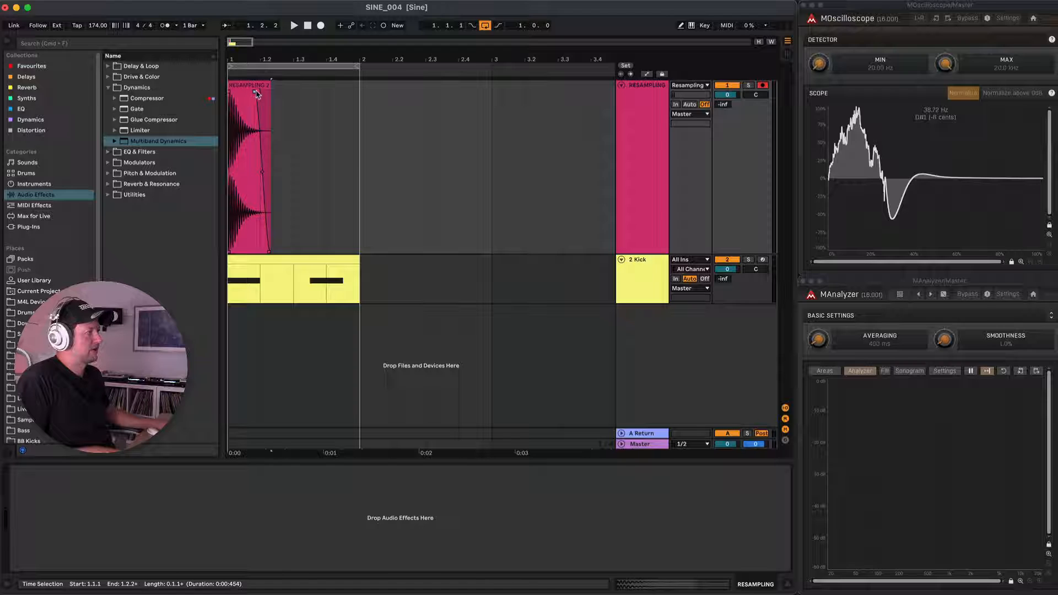
Rename the resampled clip as Kick 1 and consolidate it into a new audio file.
left_click(258, 85)
key("super+r")
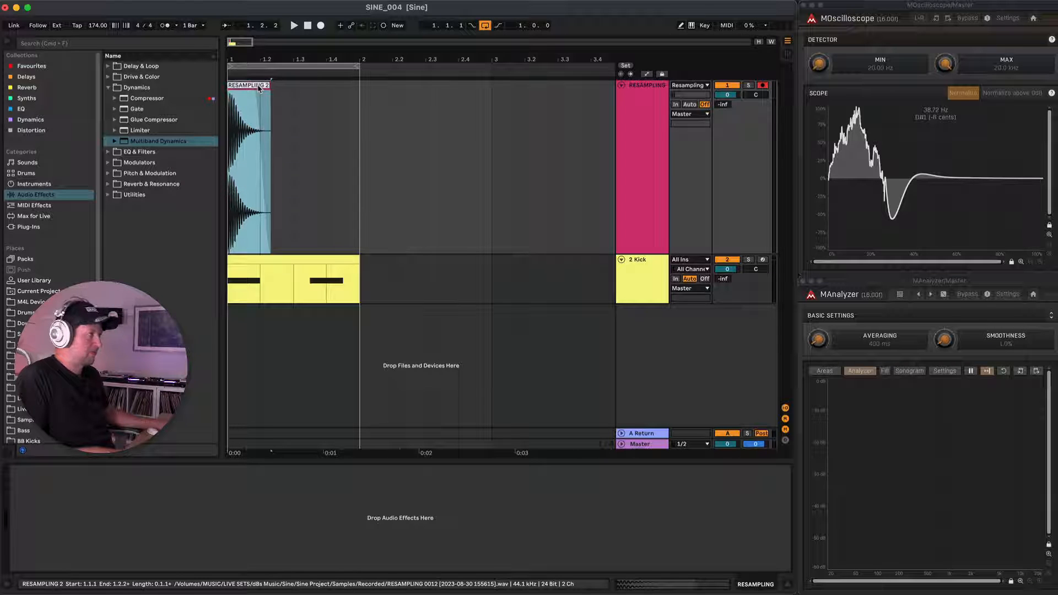
type("Kick 1")
key("Return")
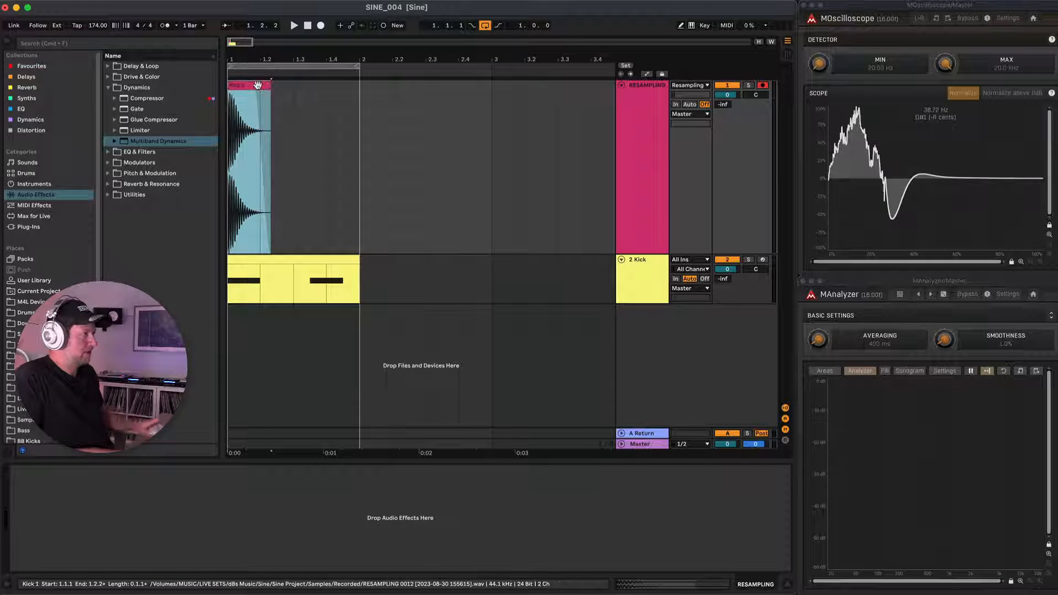
key("super+j")
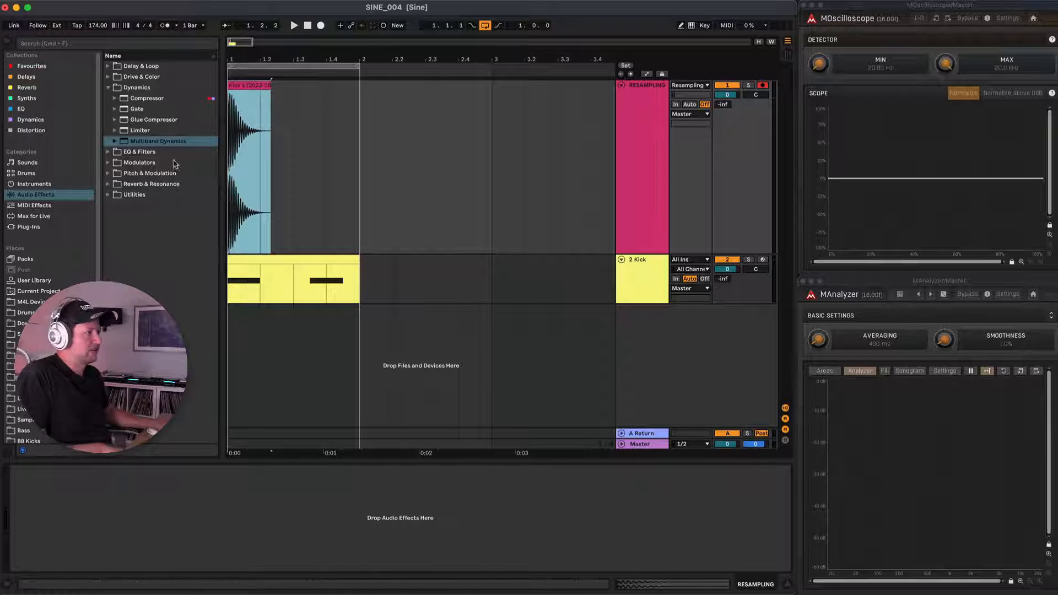
Create a folder named Drum Samples inside the SINE folder of the User Library.
left_click(34, 281)
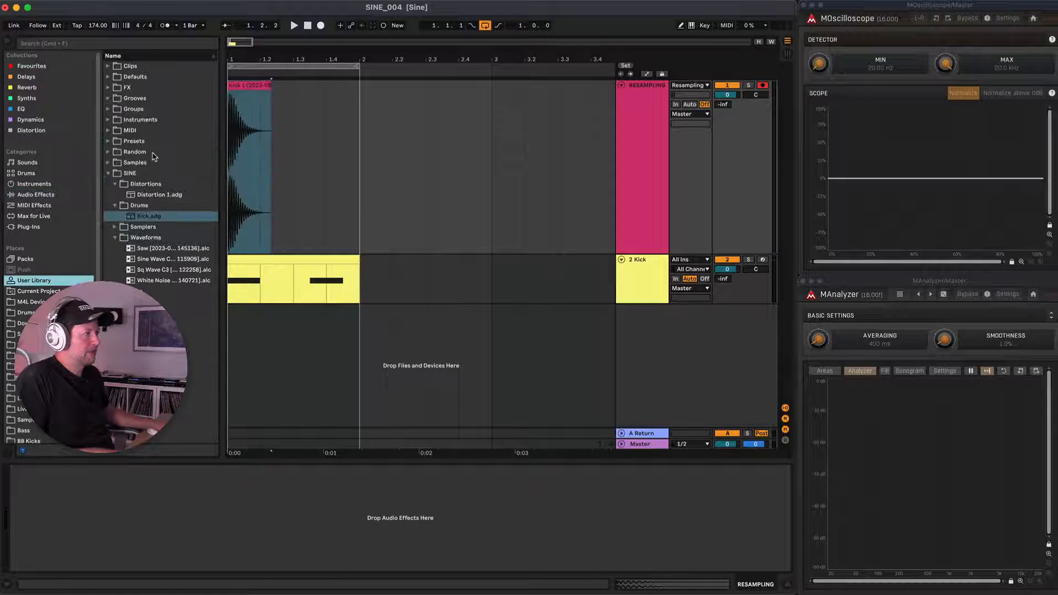
right_click(134, 175)
left_click(167, 205)
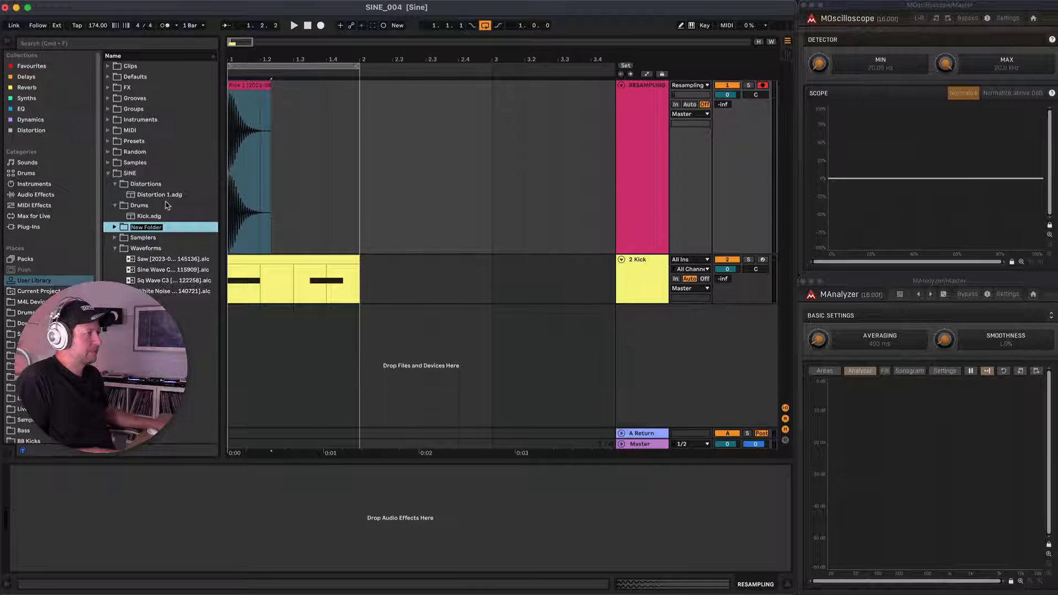
type("Drum Samp")
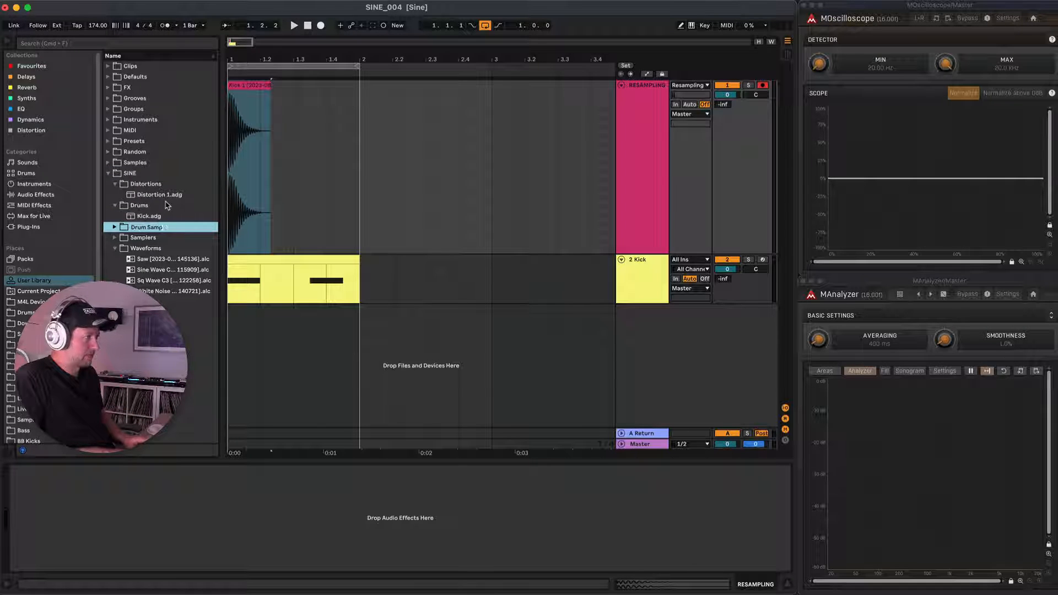
key("Return")
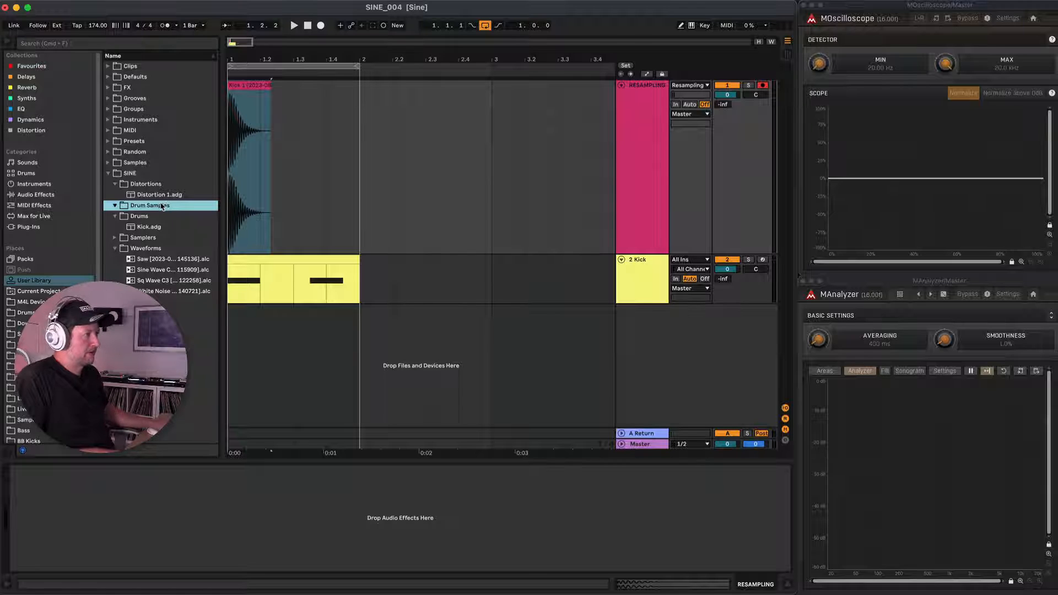
Create a Kicks subfolder inside Drum Samples and save the consolidated Kick 1 clip in it.
right_click(161, 207)
left_click(188, 233)
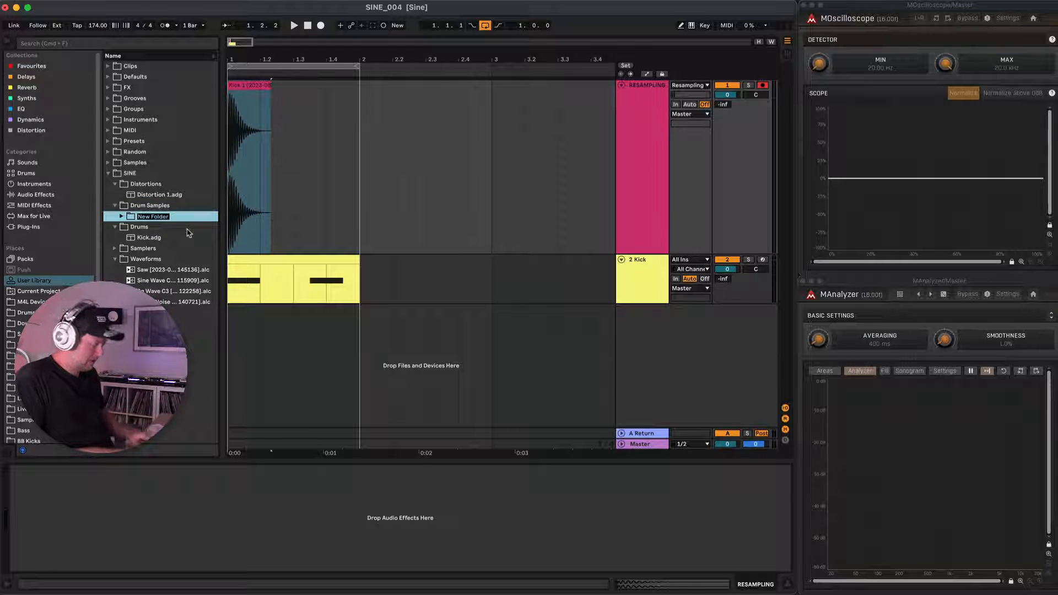
key("Return")
left_click_drag(253, 85, 156, 217)
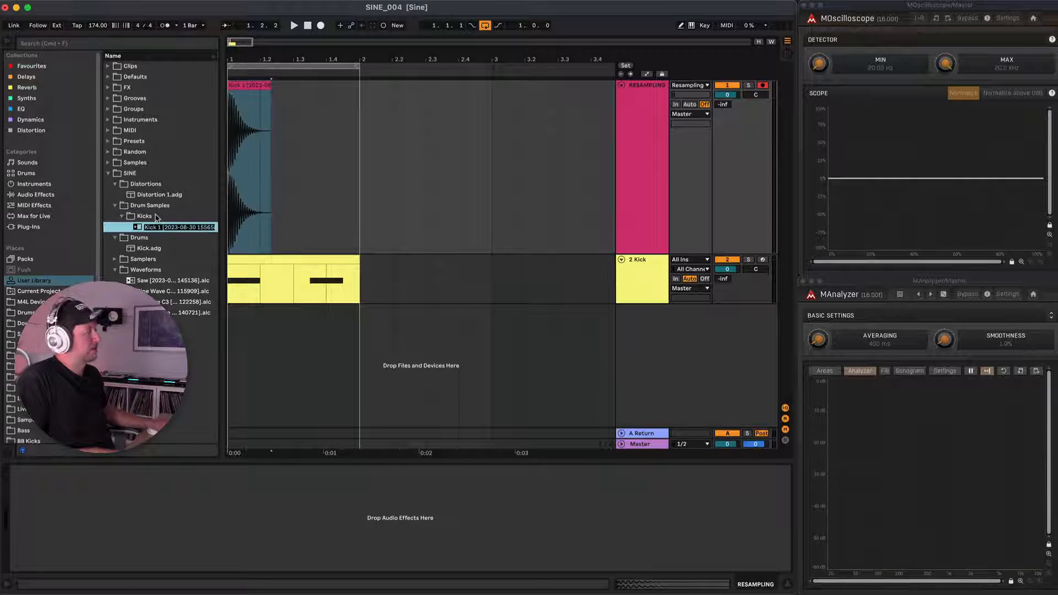
key("Return")
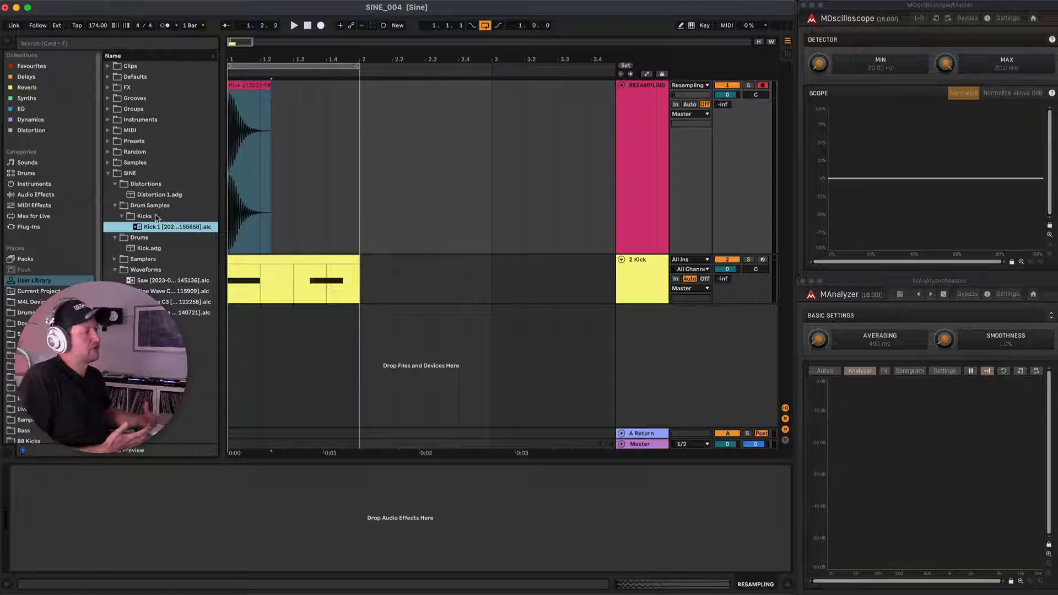
Delete the Kick 1 audio clip from the RESAMPLING track and open the Kick track's MIDI clip for note editing.
left_click(634, 269)
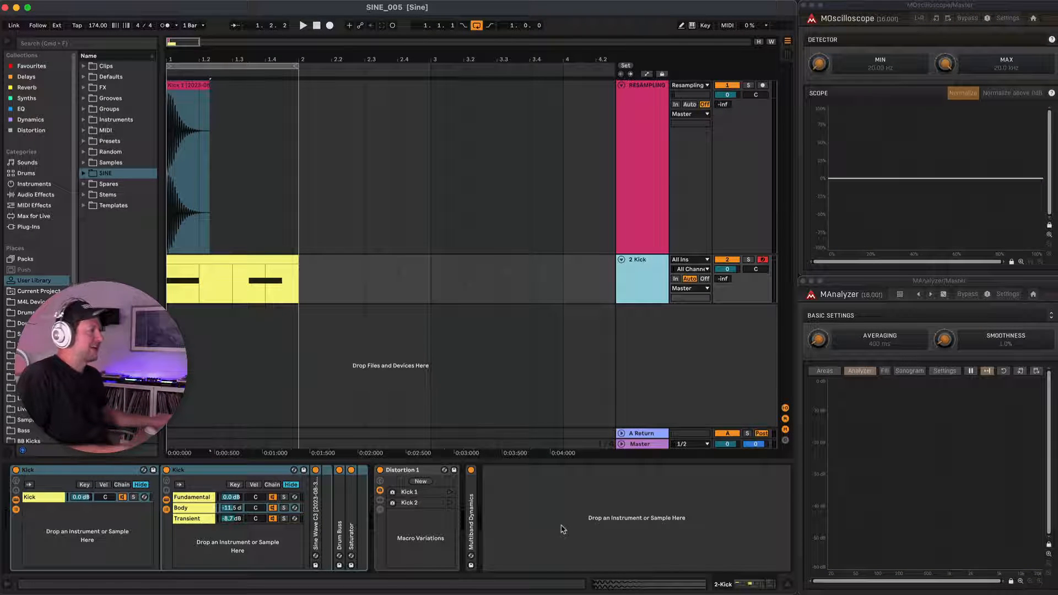
left_click(188, 95)
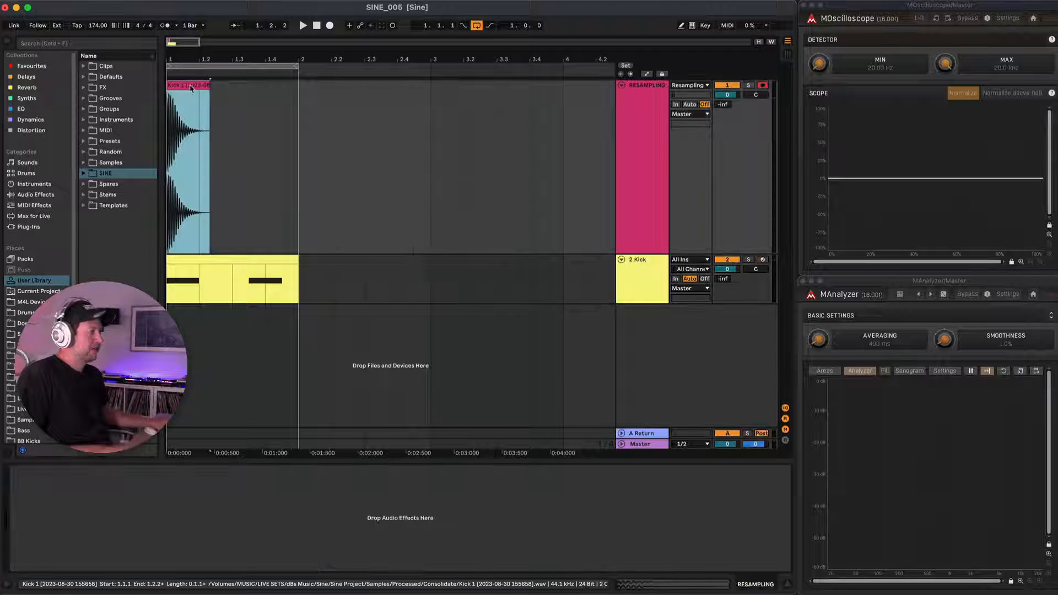
key("Delete")
double_click(232, 271)
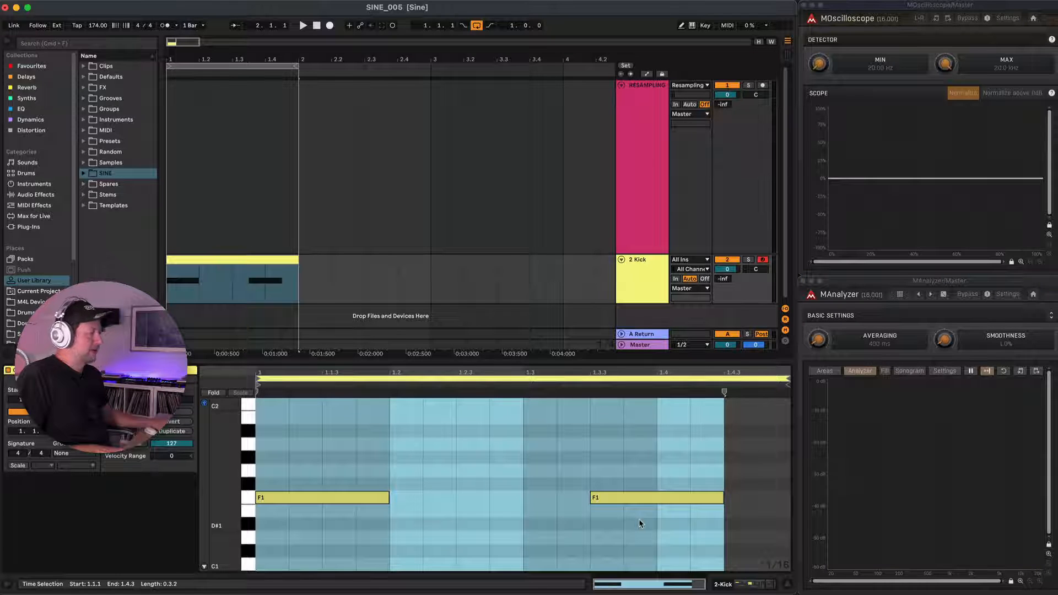
Move both F1 notes one beat later so the first starts at 1.2, undoing the accidental note deletion.
left_click(310, 503)
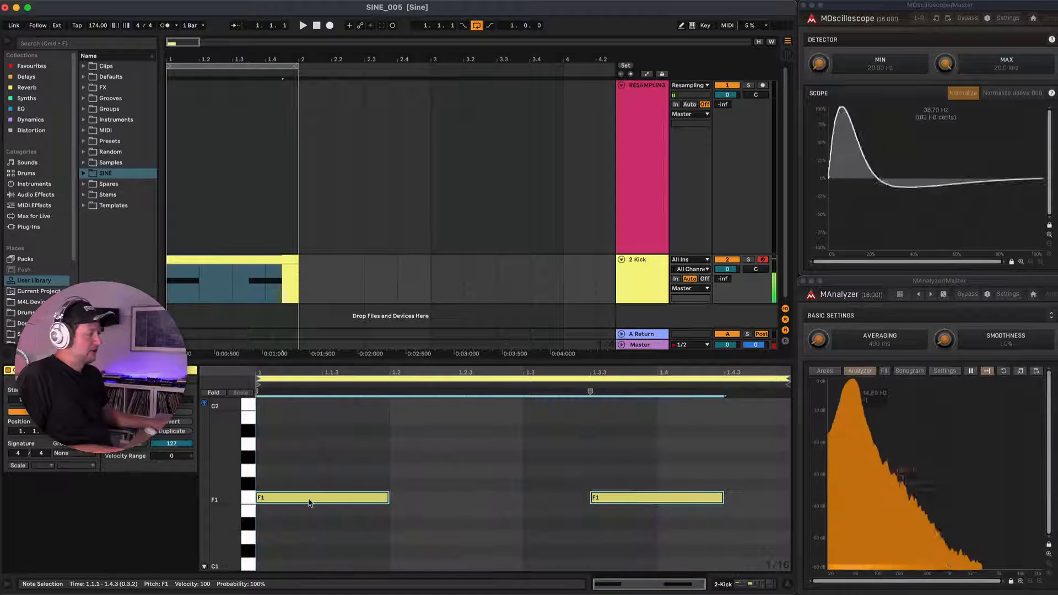
left_click_drag(309, 503, 405, 506)
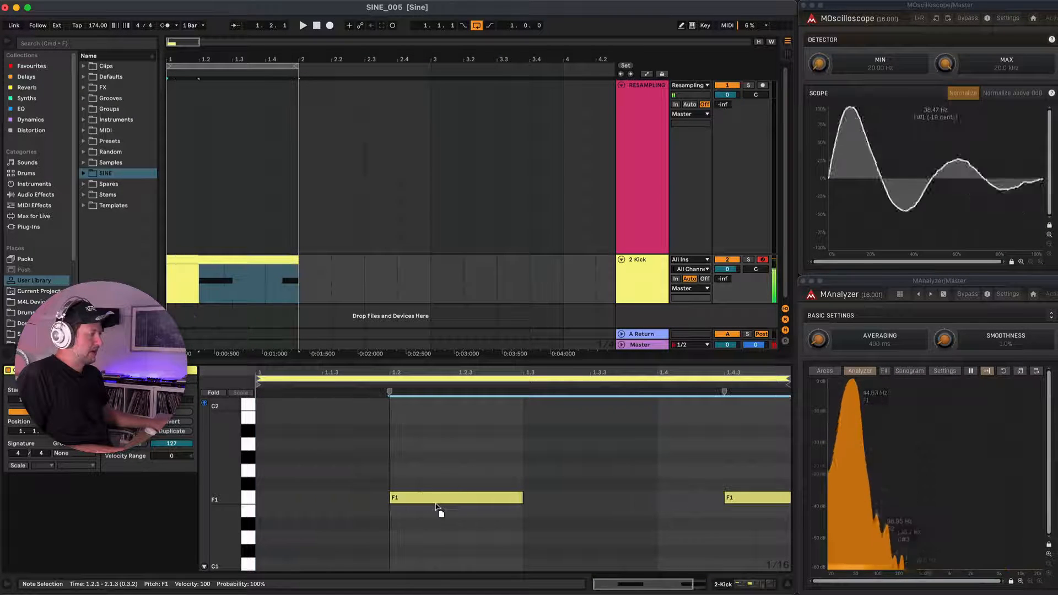
double_click(401, 499)
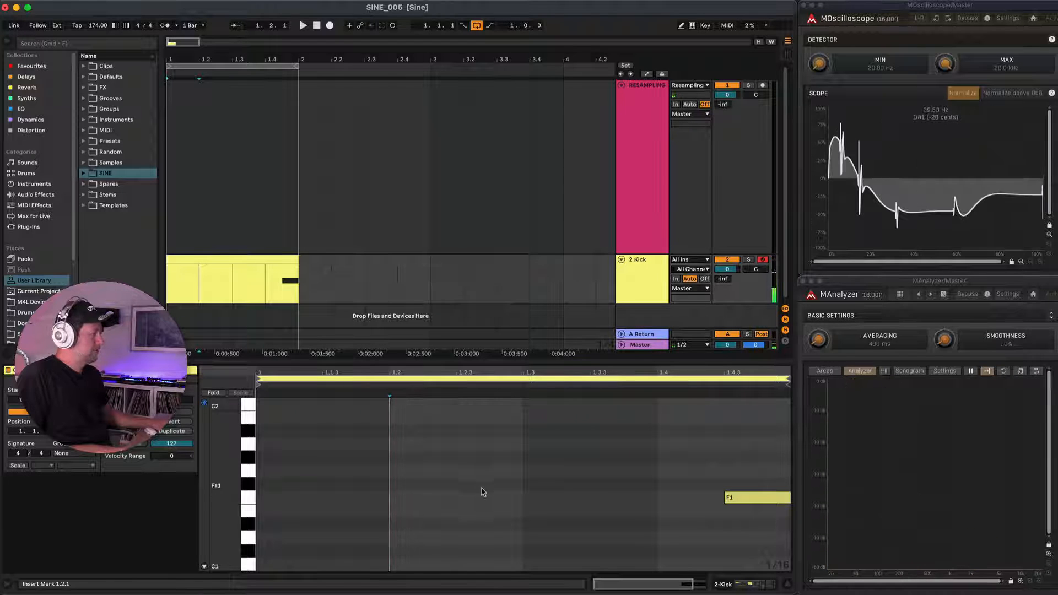
key("super+z")
key("super+a")
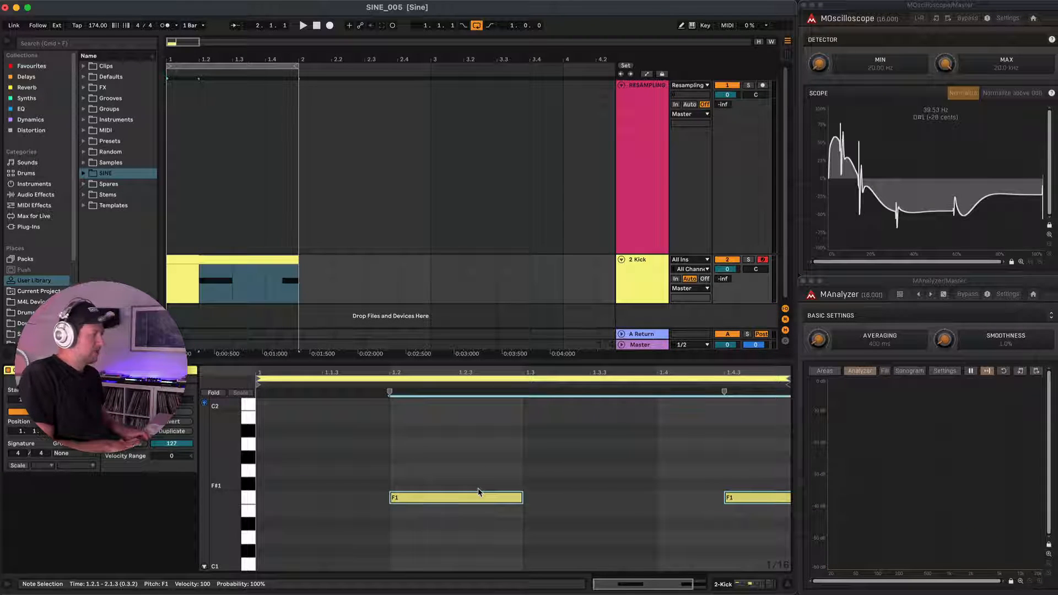
Transpose both notes in the clip up two octaves to F3 and audition the first one.
key("shift+Up")
key("shift+Up")
key("space")
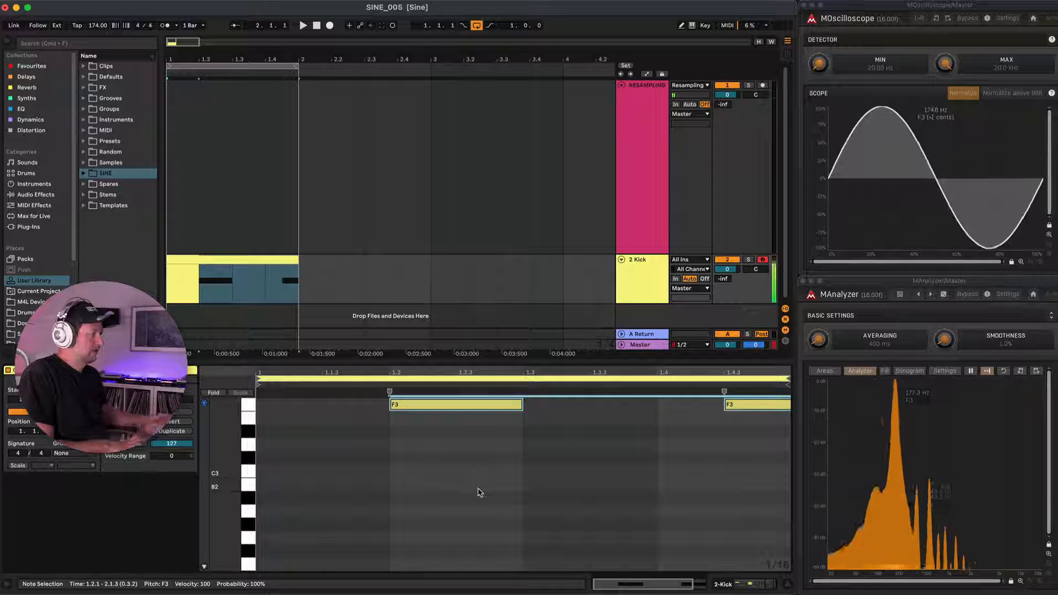
left_click(450, 409)
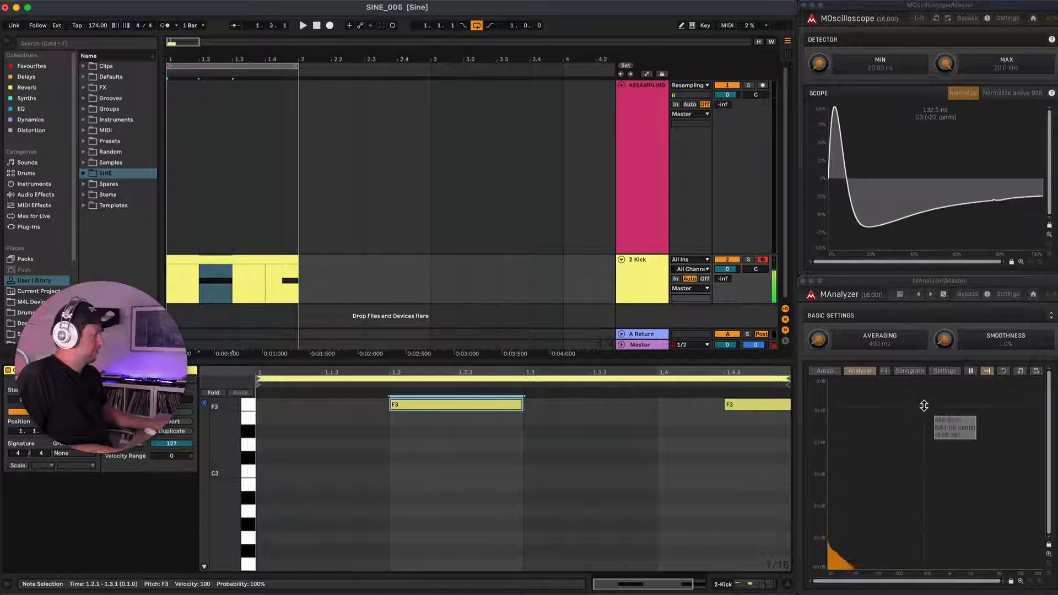
left_click(465, 407)
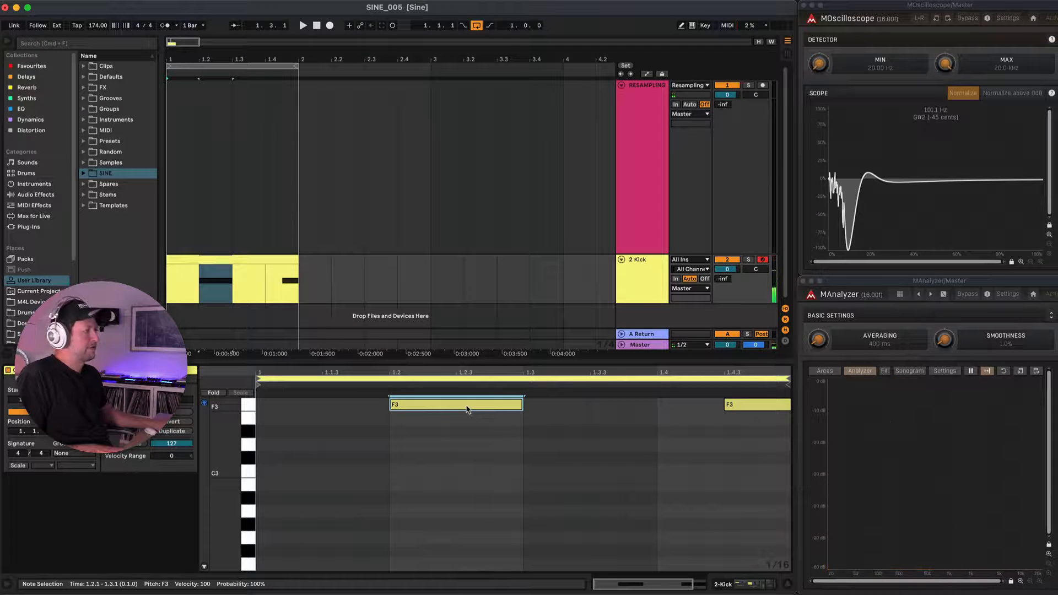
Delete the Body chain from the inner Kick rack and show the Fundamental chain's devices.
left_click(644, 256)
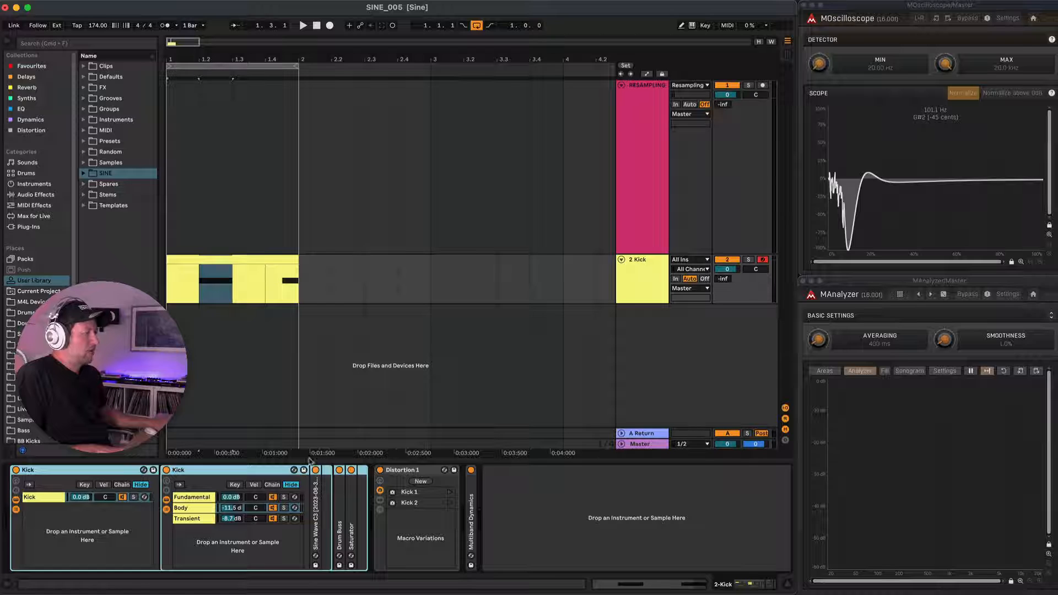
left_click(209, 509)
key("Delete")
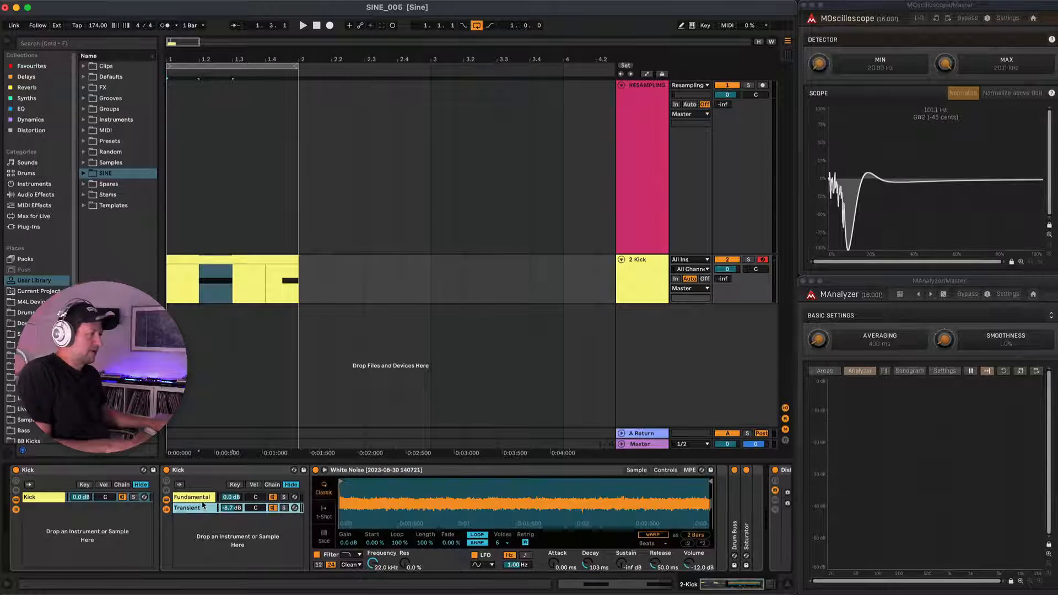
left_click(203, 498)
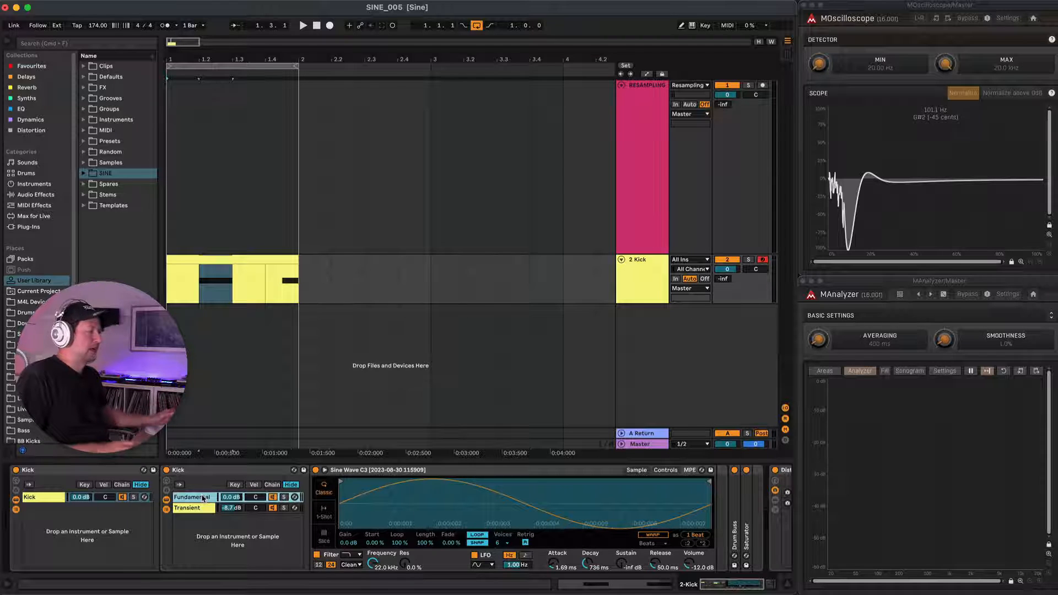
Move the second F3 note in the Kick clip to start at 1.4.
double_click(286, 280)
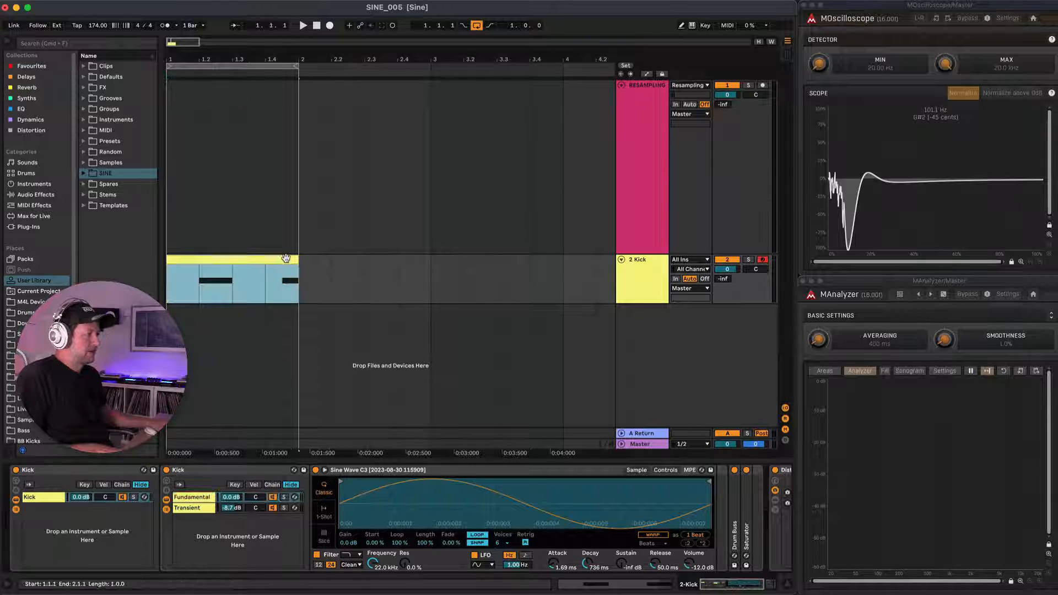
left_click(690, 429)
left_click_drag(751, 409, 702, 409)
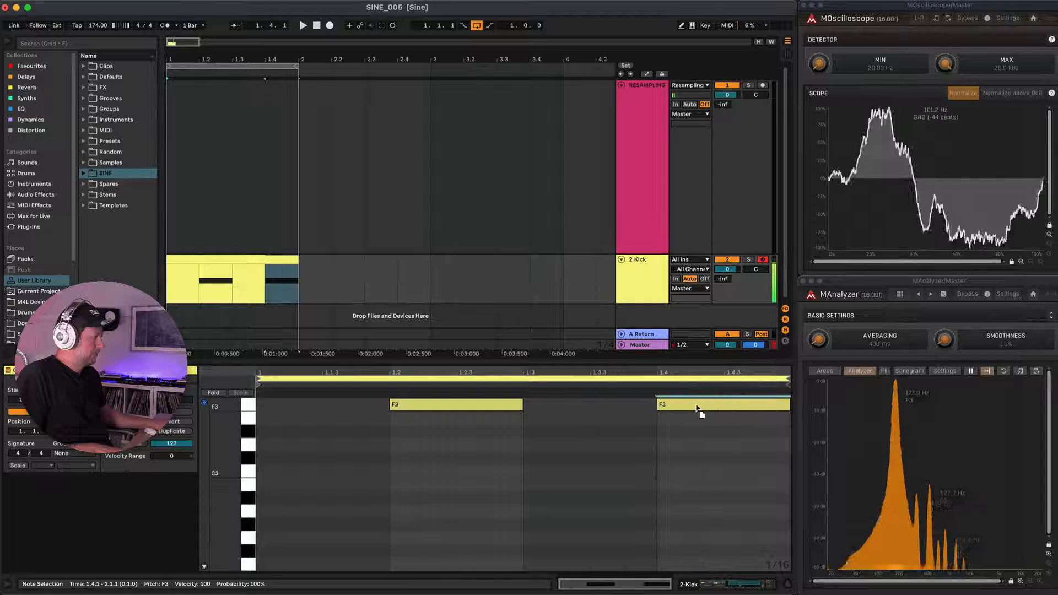
Shorten the amplitude envelope decay of the Fundamental chain's sine wave sampler to 91.5 ms.
left_click(216, 258)
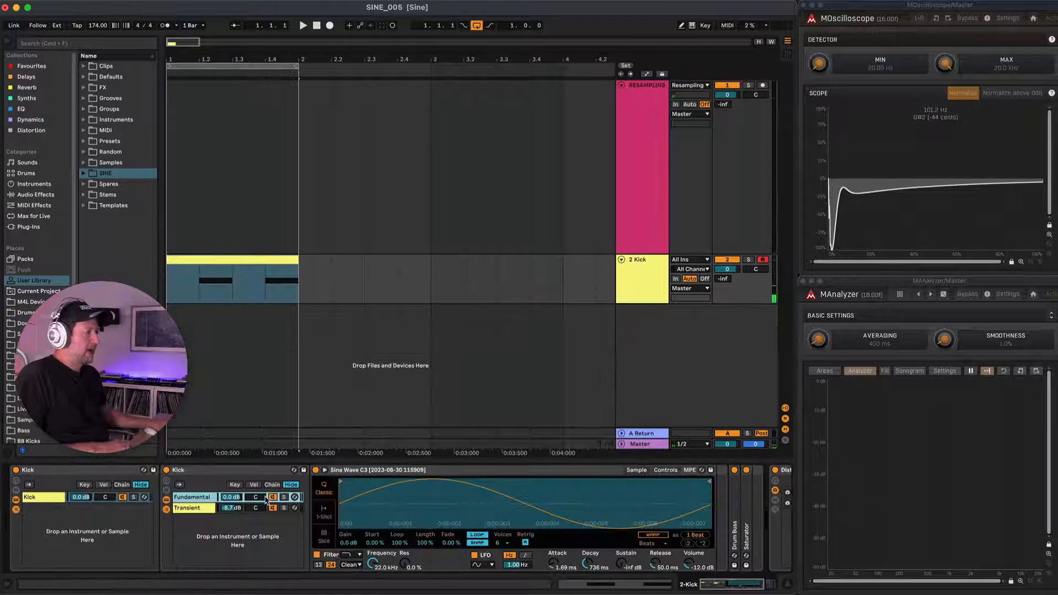
left_click(661, 473)
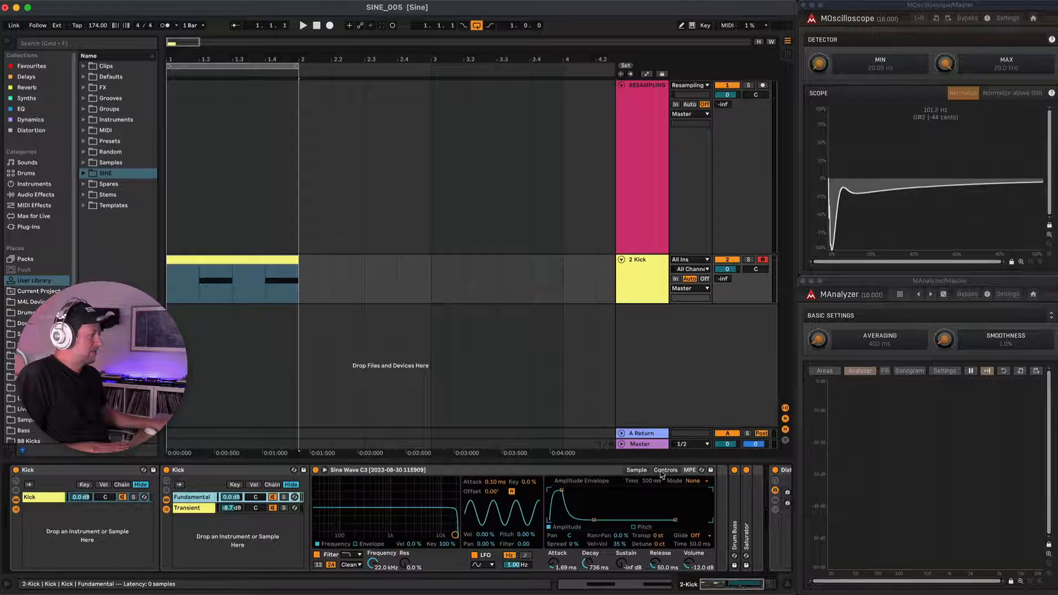
left_click_drag(594, 521, 589, 520)
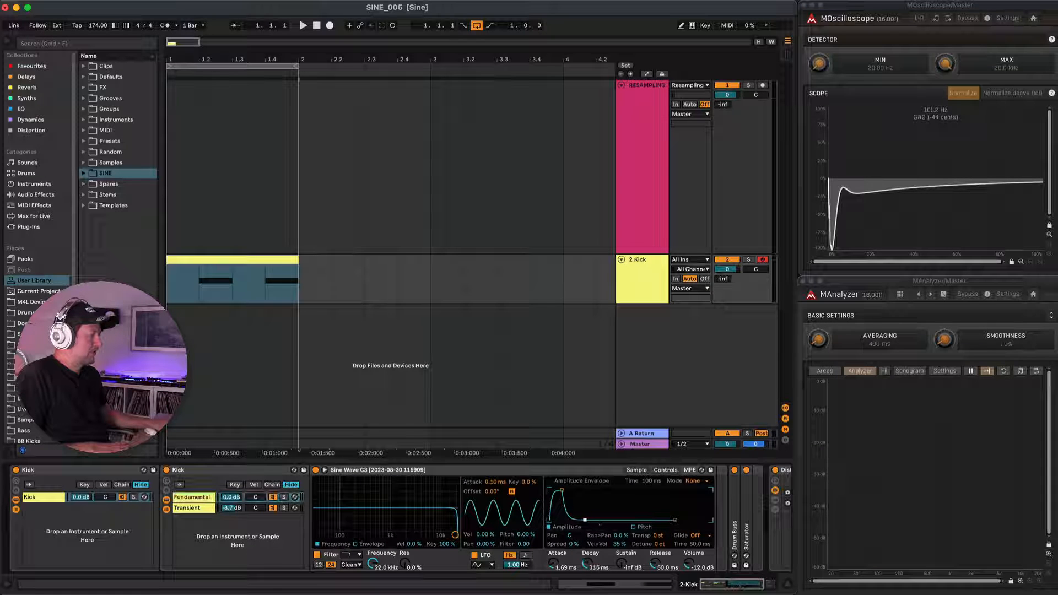
Duplicate the Transient chain in the inner Kick rack and rename the copy Snare.
left_click(197, 509)
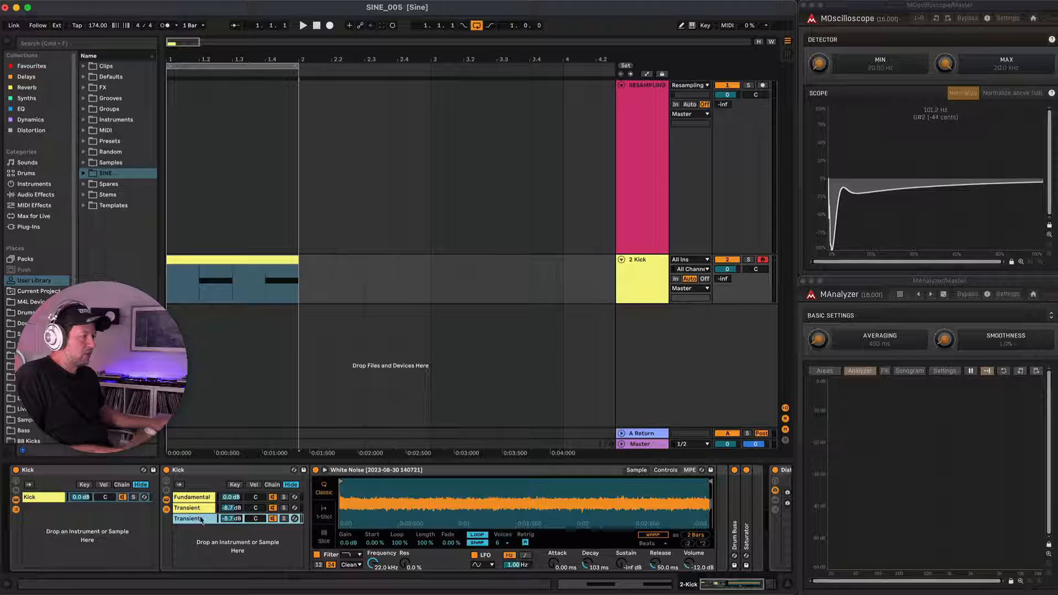
key("super+r")
type("Snare")
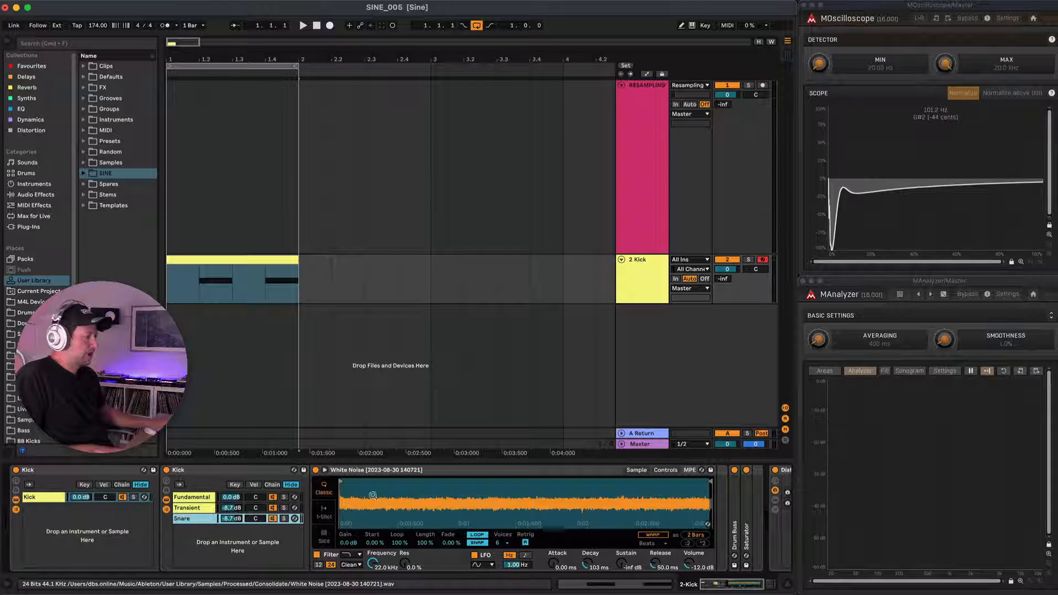
Solo the Snare chain and lengthen its white noise amplitude envelope decay to 826 ms while auditioning it.
left_click(284, 519)
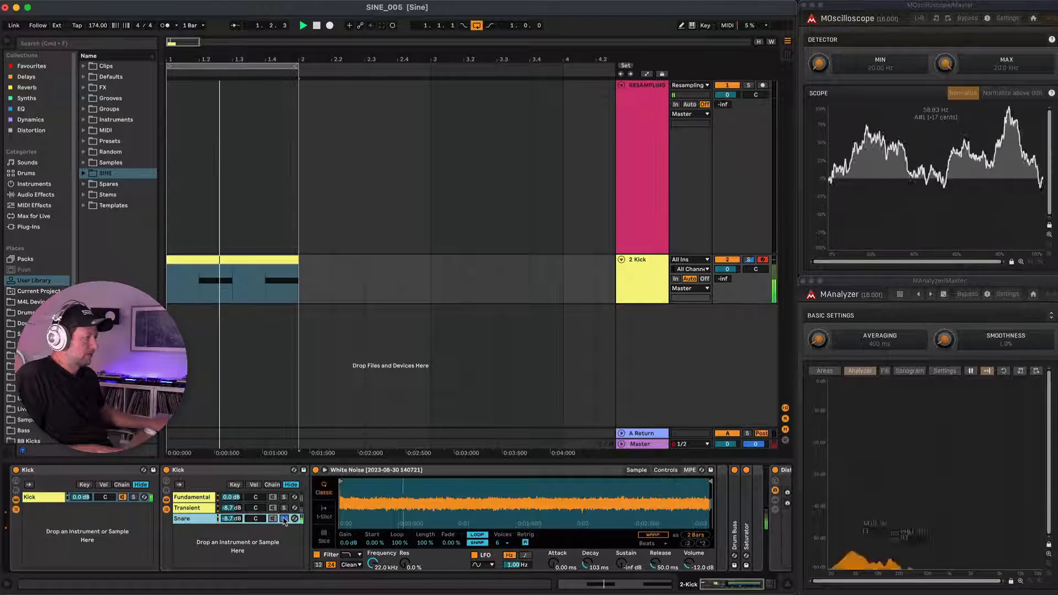
left_click(664, 471)
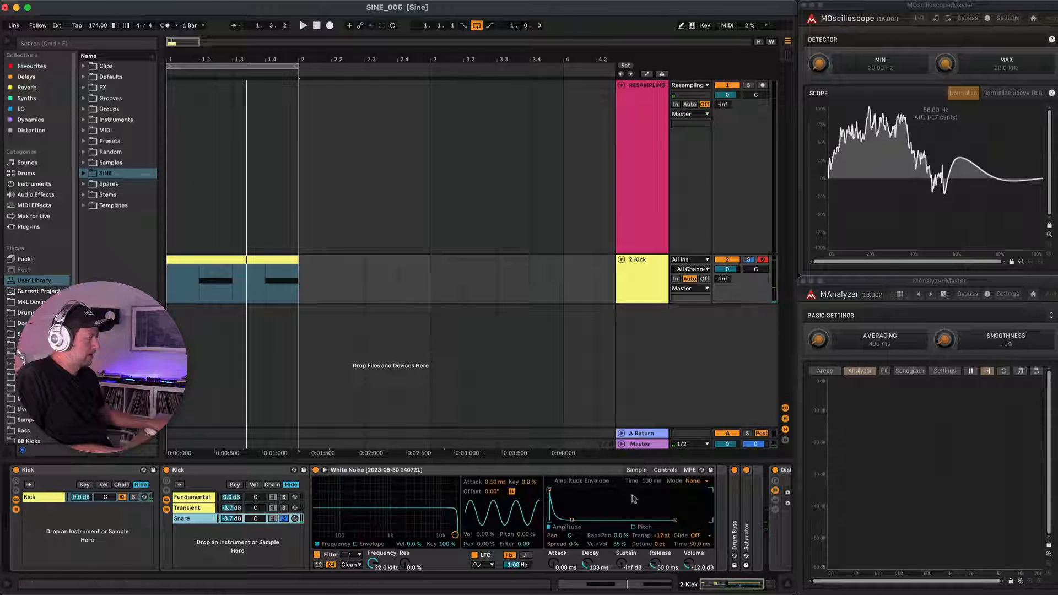
left_click_drag(574, 522, 582, 520)
key("space")
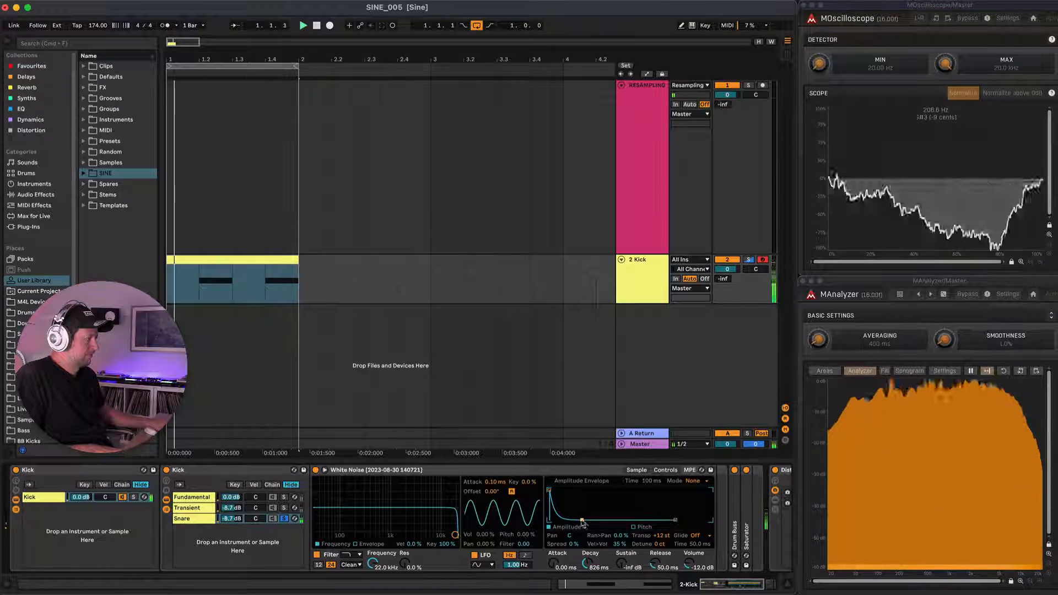
key("space")
Unsolo the Snare chain and play the loop to hear all three layers together.
left_click(284, 519)
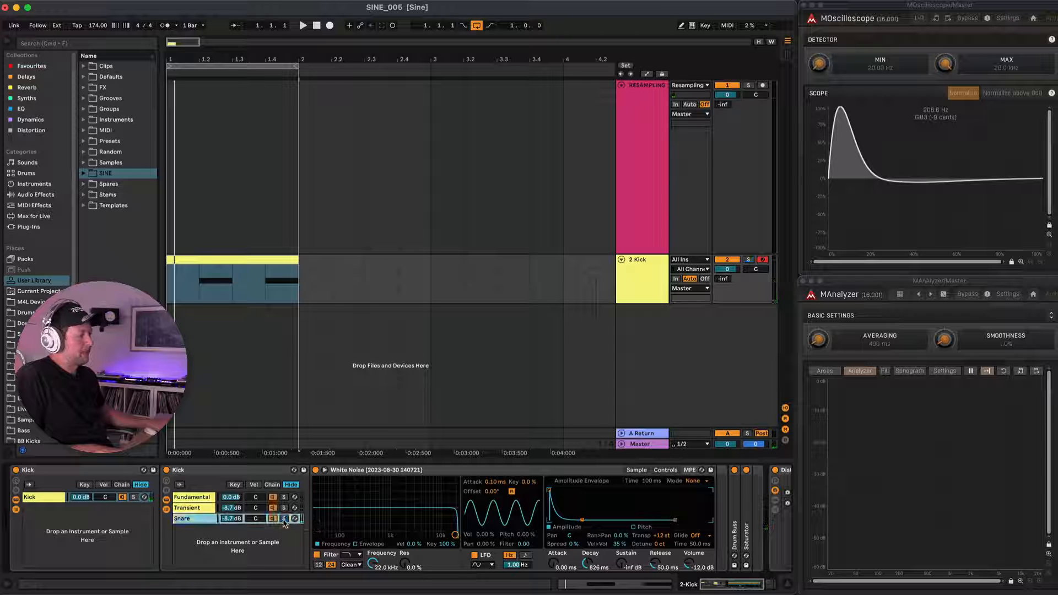
key("space")
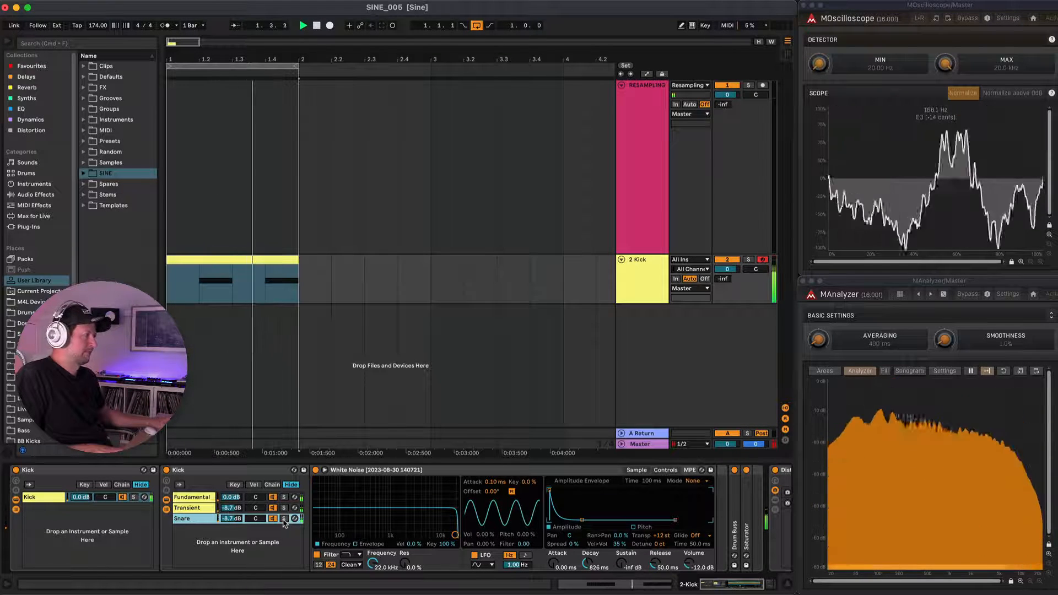
key("space")
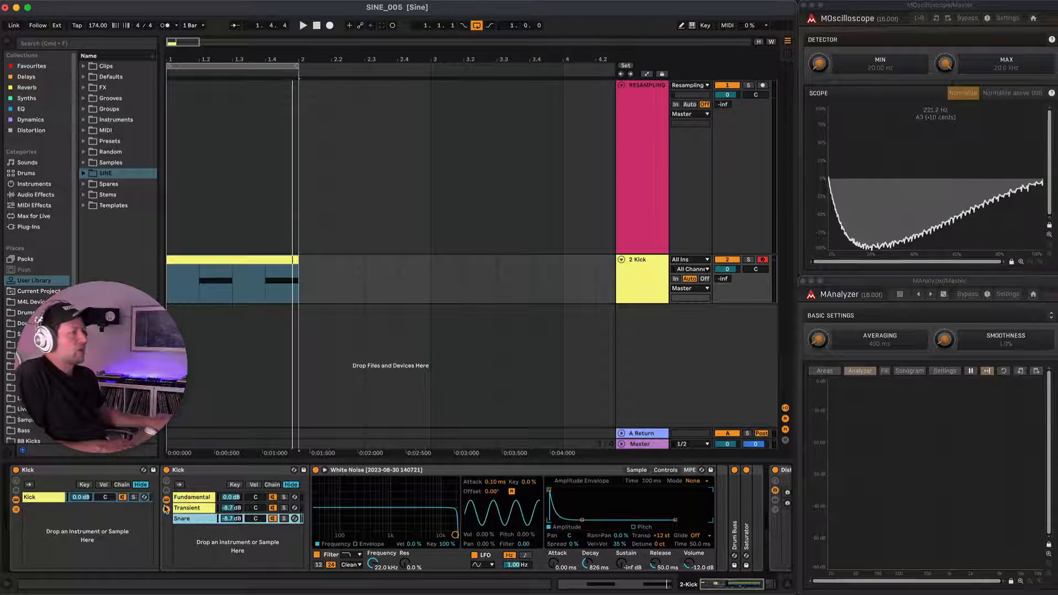
Add the Corpus effect from Reverb & Resonance after the Snare chain's white noise sampler and view its resonator types.
left_click(35, 196)
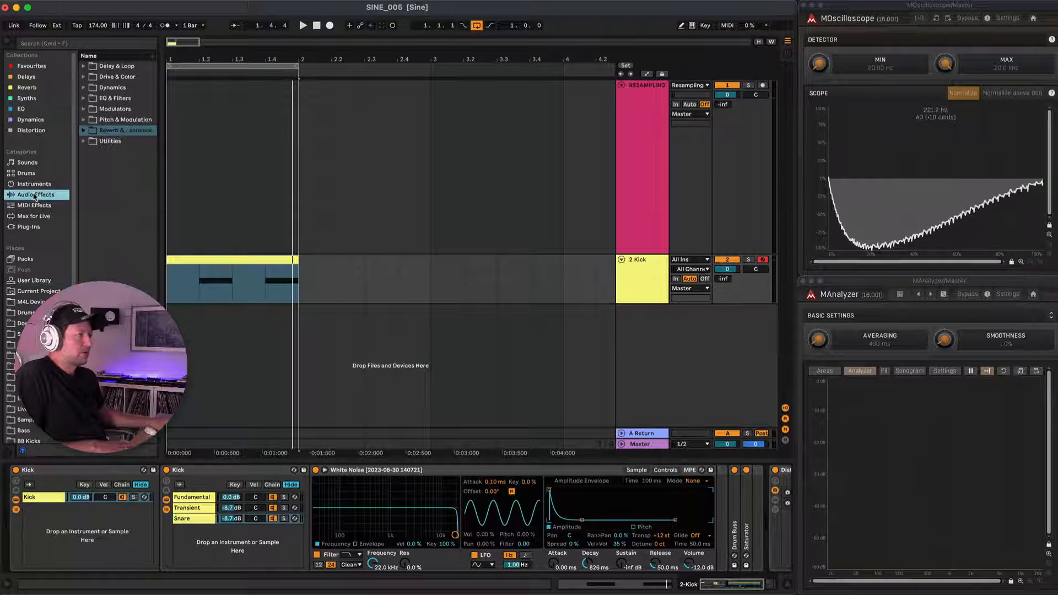
left_click(83, 131)
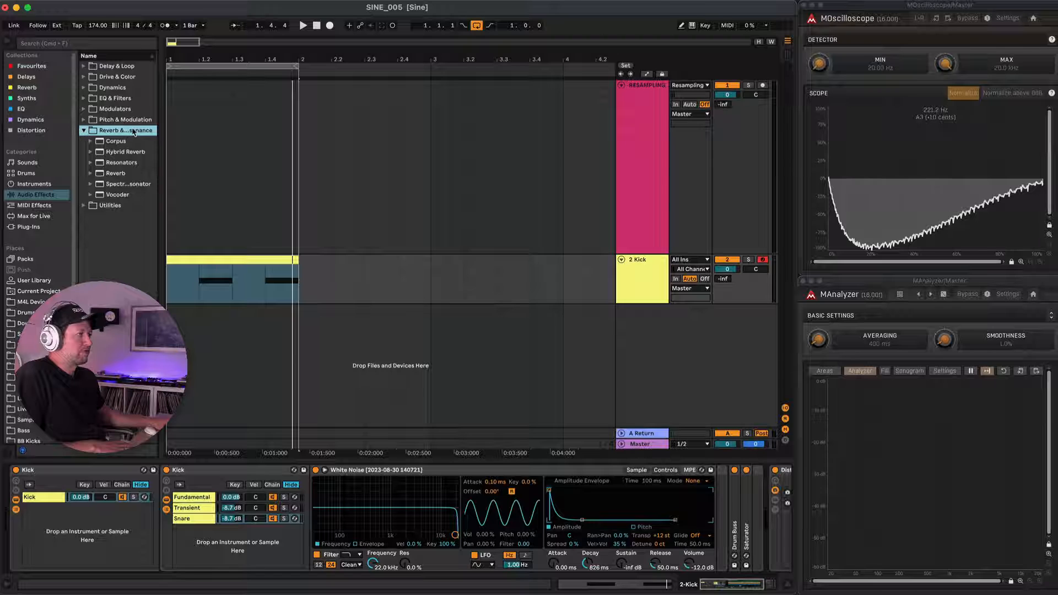
left_click(112, 142)
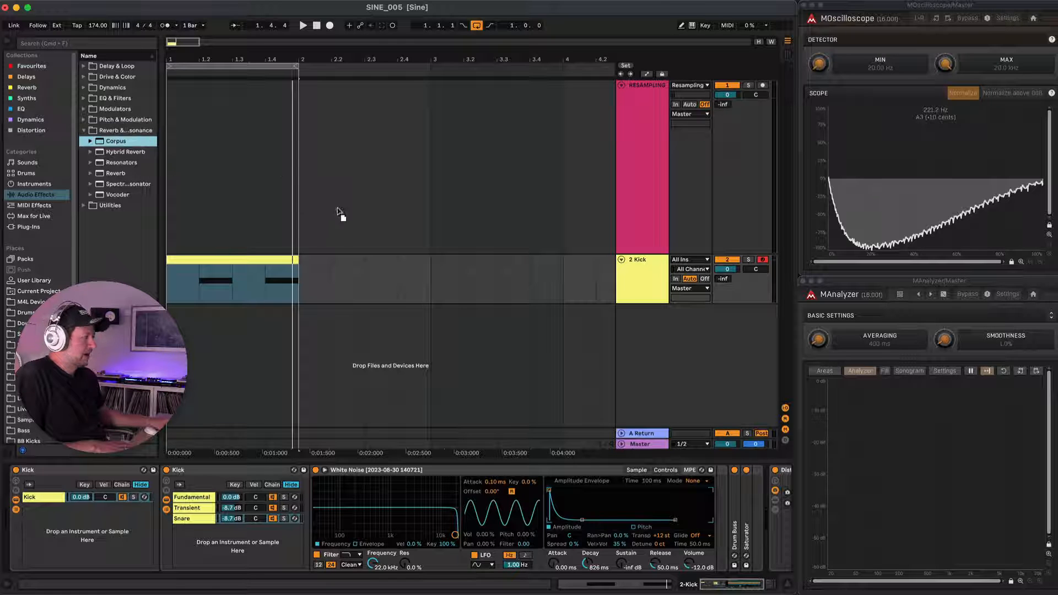
left_click_drag(490, 374, 653, 504)
mouse_move(714, 517)
left_mouse_down()
mouse_move(736, 528)
mouse_move(717, 525)
left_mouse_up()
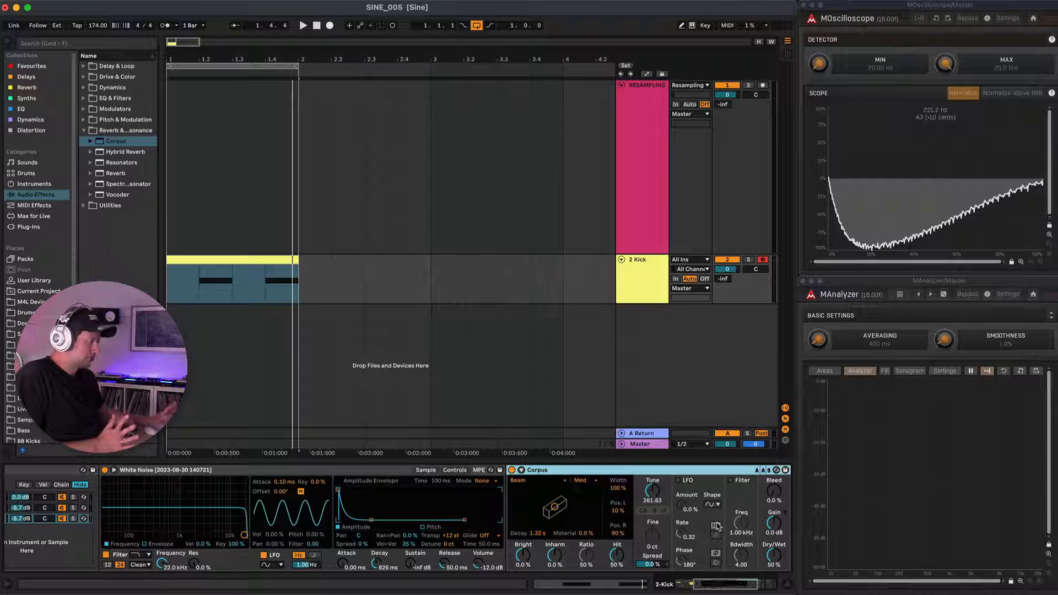
scroll(596, 491, "right", 3)
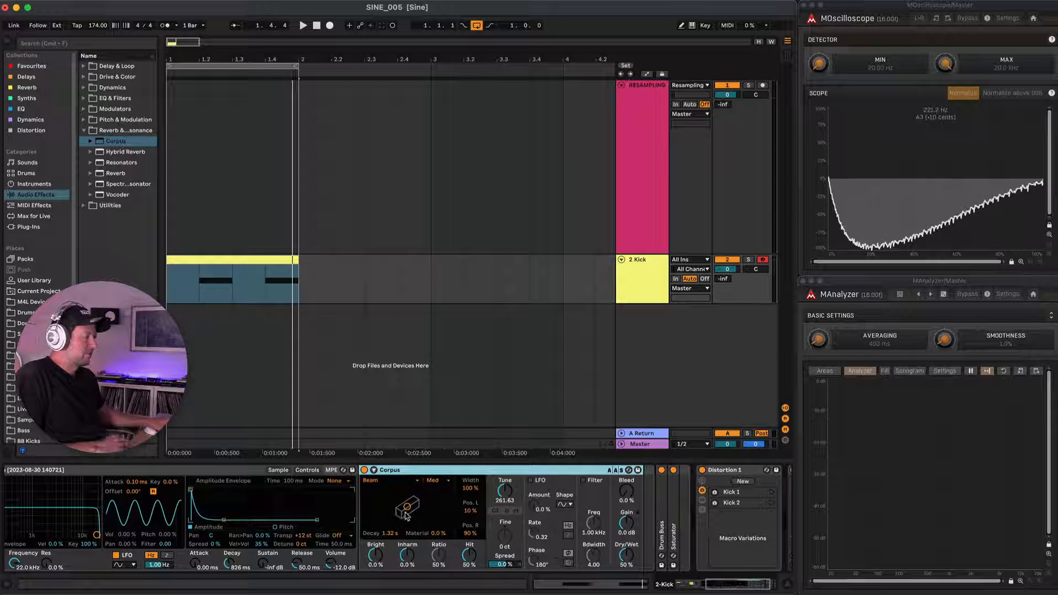
left_click(414, 482)
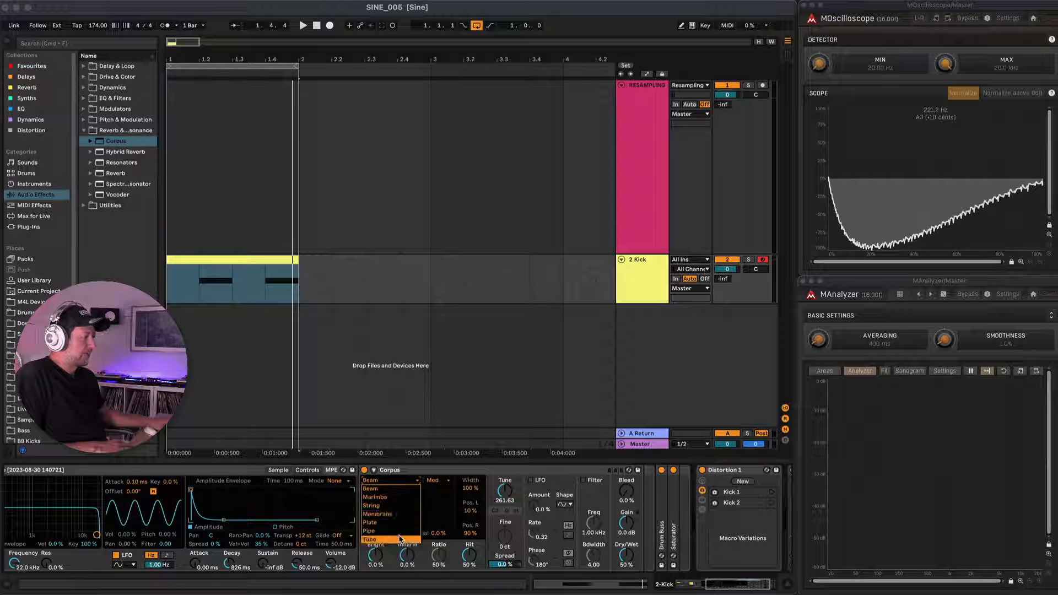
left_click(415, 476)
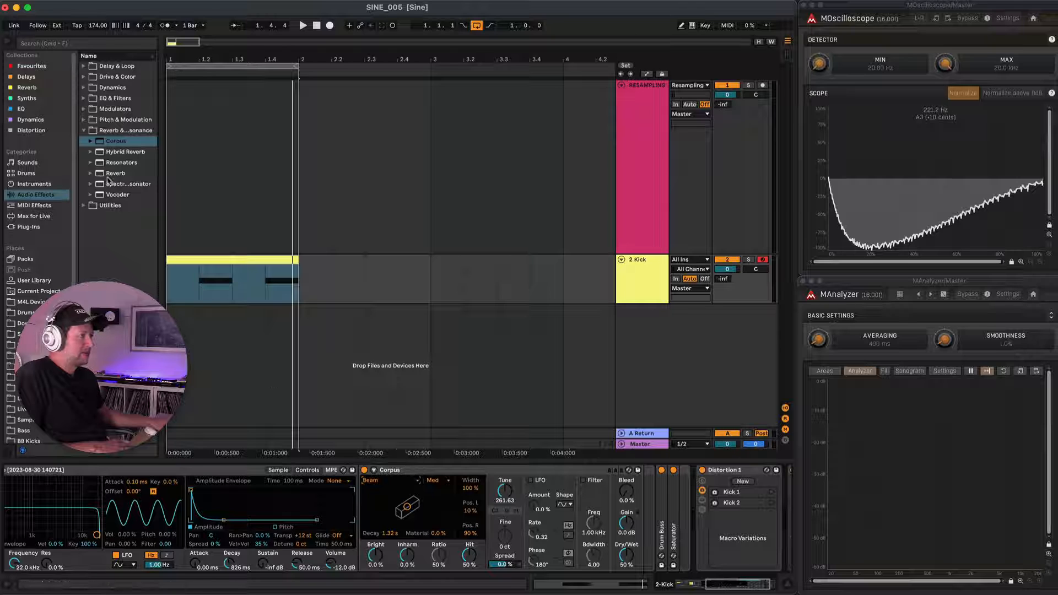
Widen the browser to read the Corpus presets and load Bright Snare.adv onto the Snare chain's Corpus.
left_click(91, 141)
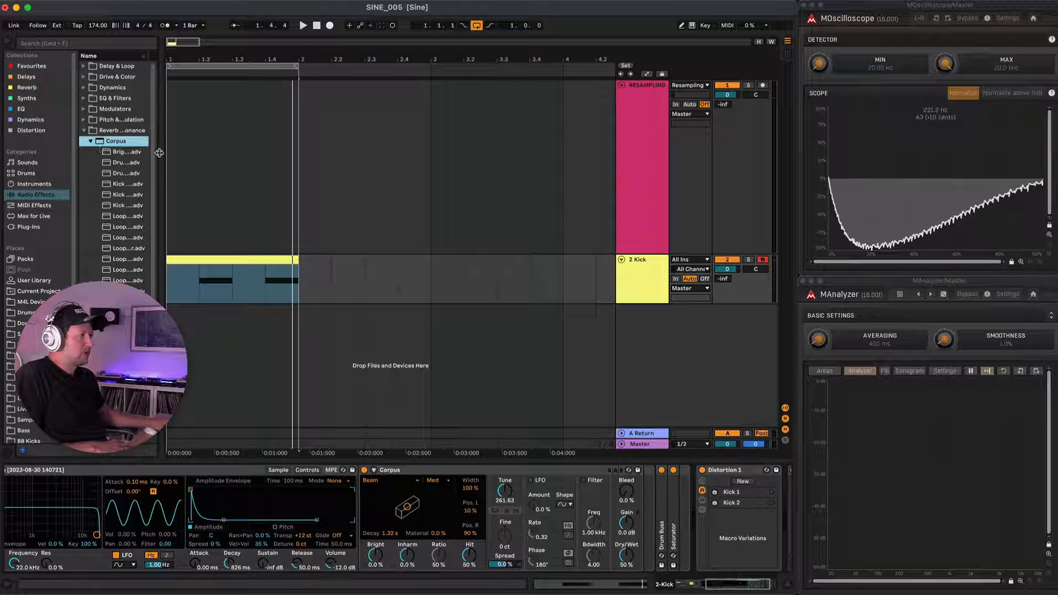
left_click_drag(159, 156, 213, 163)
left_click(136, 153)
left_click(557, 487)
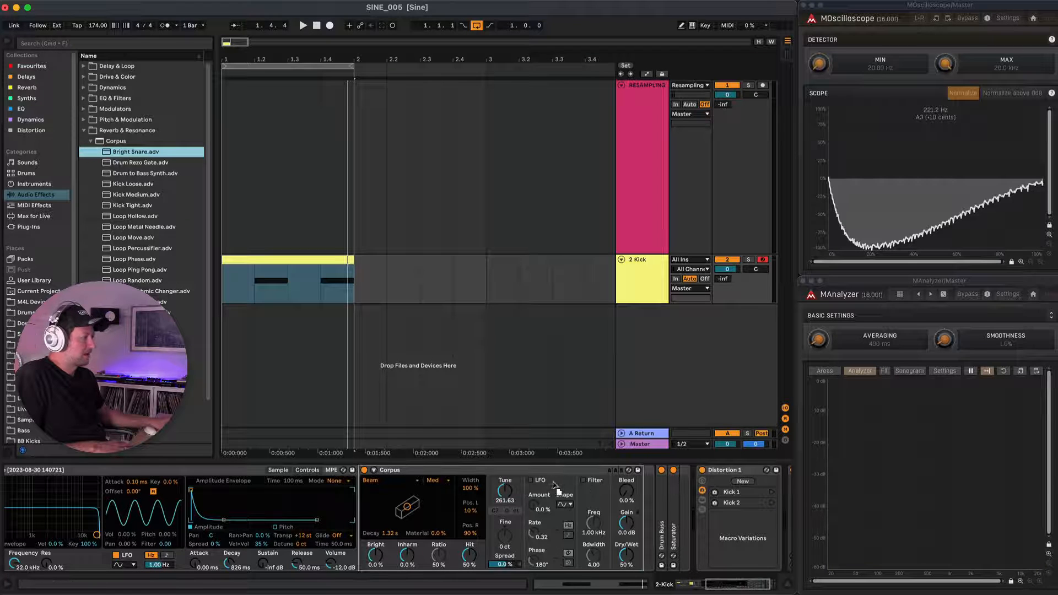
left_click_drag(547, 476, 549, 477)
Set the Bright Snare Corpus Dry/Wet to 21% while auditioning the loop.
left_click_drag(622, 554, 622, 561)
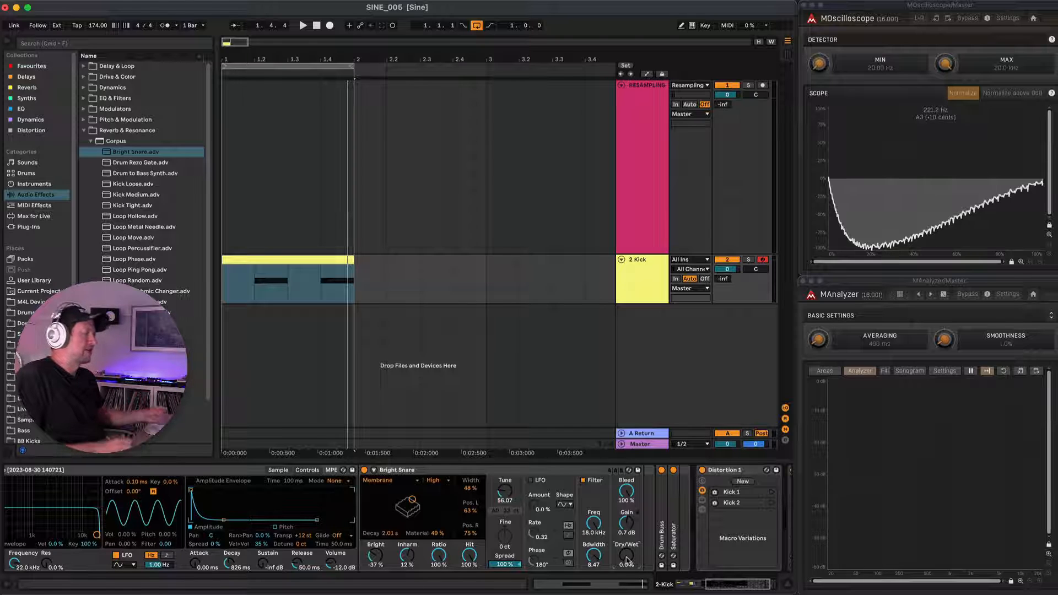
key("space")
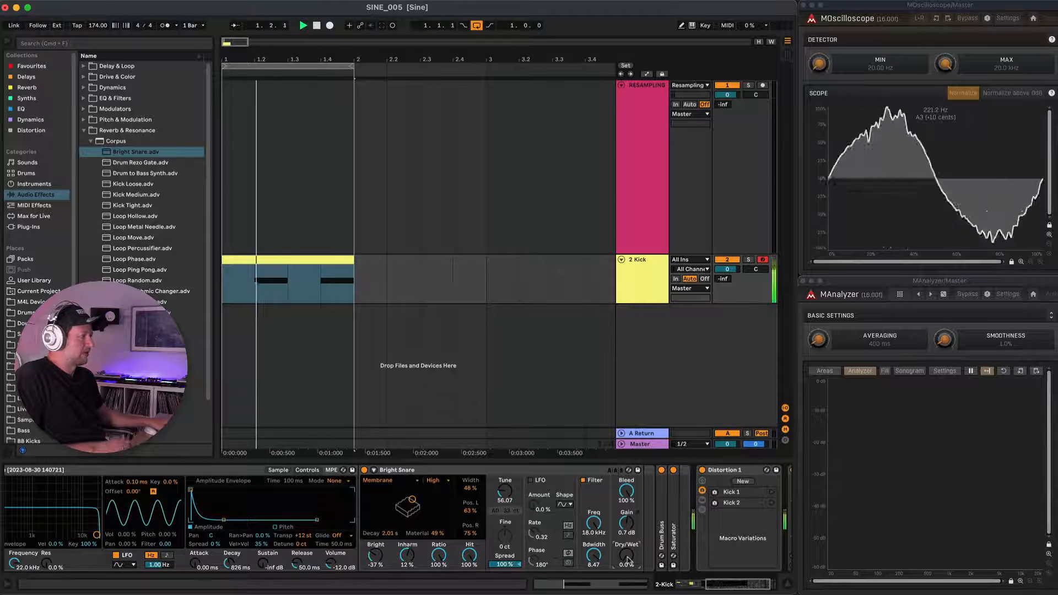
left_click_drag(628, 560, 628, 550)
key("space")
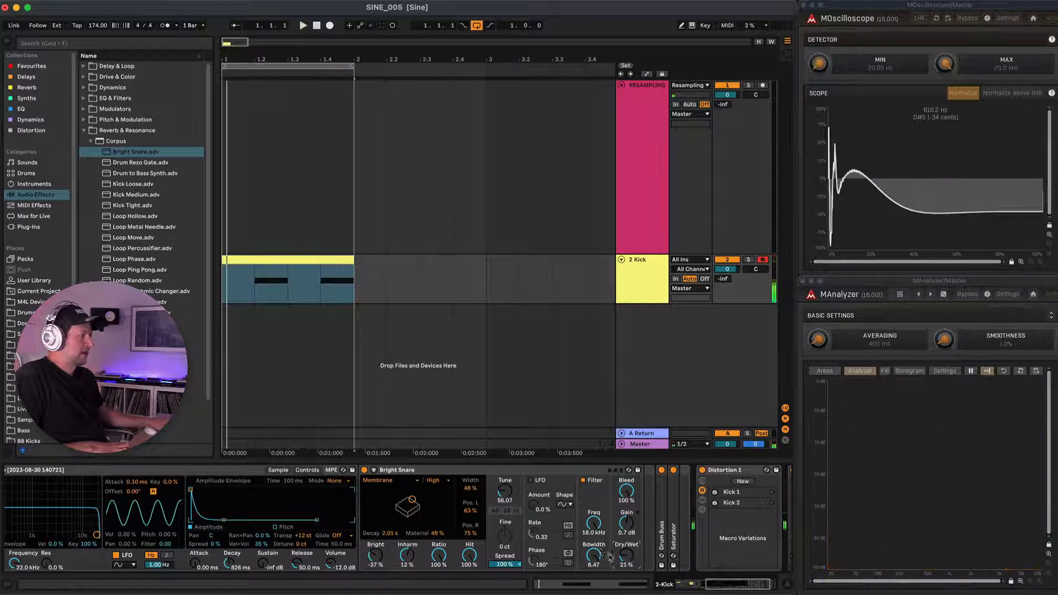
Add Hybrid Reverb after the Snare chain's Corpus and load its Snare Plate Digital Vintage preset.
left_click(91, 142)
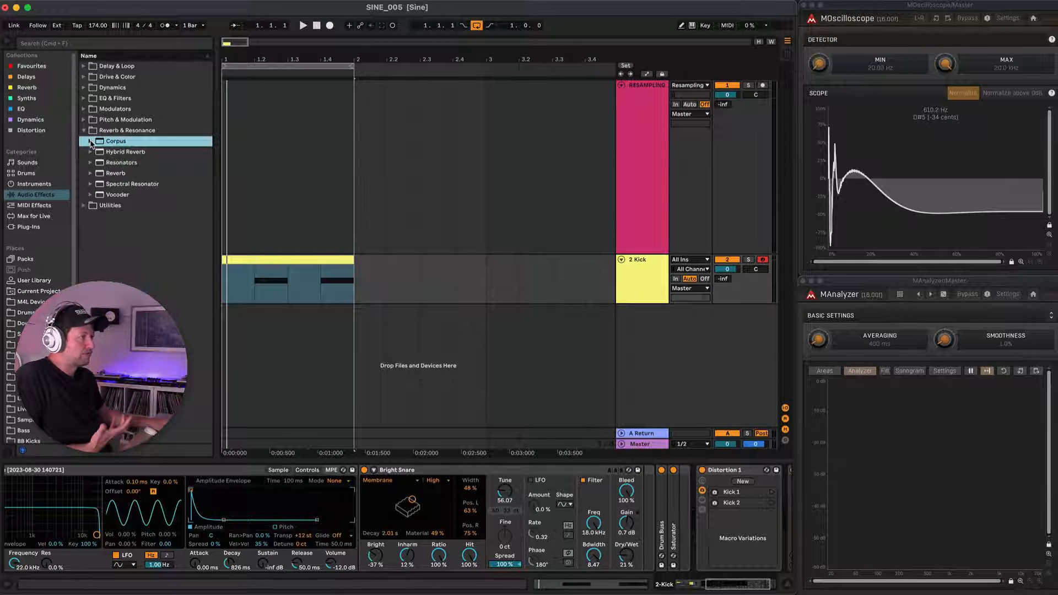
left_click(91, 153)
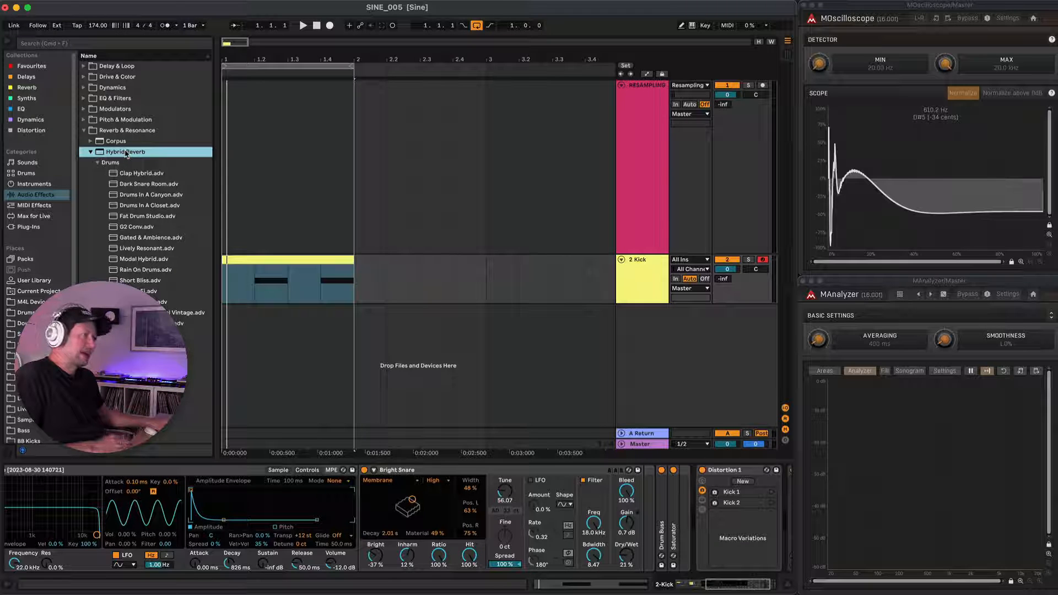
mouse_move(126, 154)
left_mouse_down()
mouse_move(425, 290)
mouse_move(527, 395)
mouse_move(642, 483)
left_mouse_up()
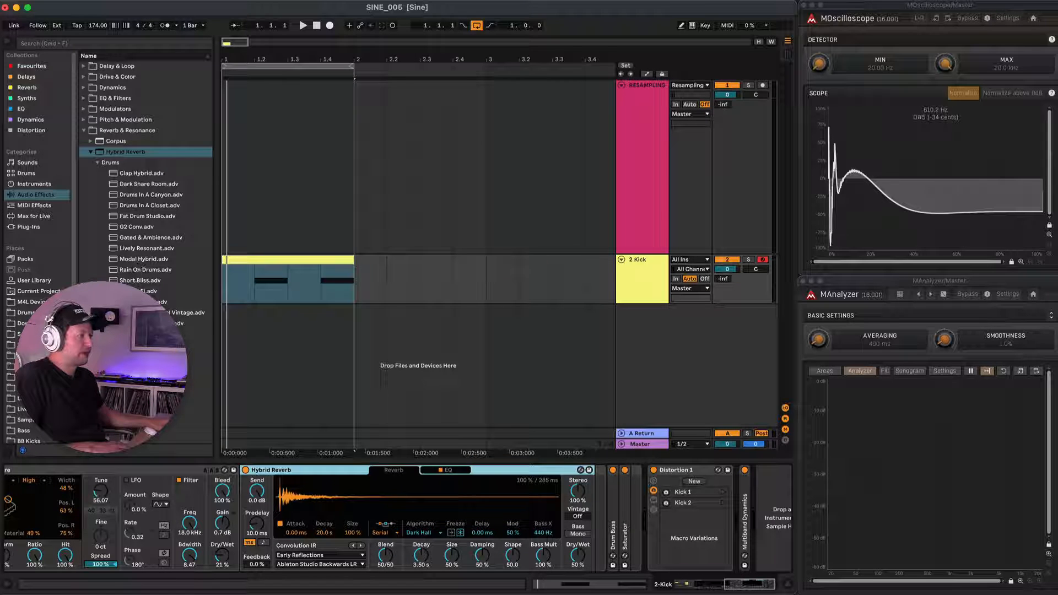
double_click(184, 312)
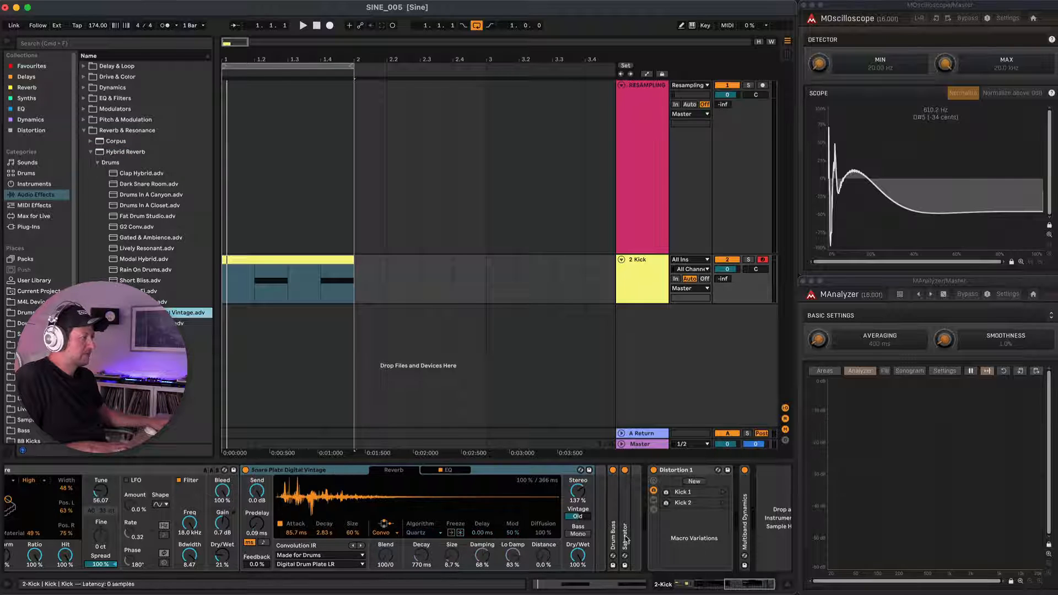
Set the Hybrid Reverb's Dry/Wet to 26% and its convolution decay to 402 ms while auditioning the loop.
left_click_drag(578, 556, 583, 557)
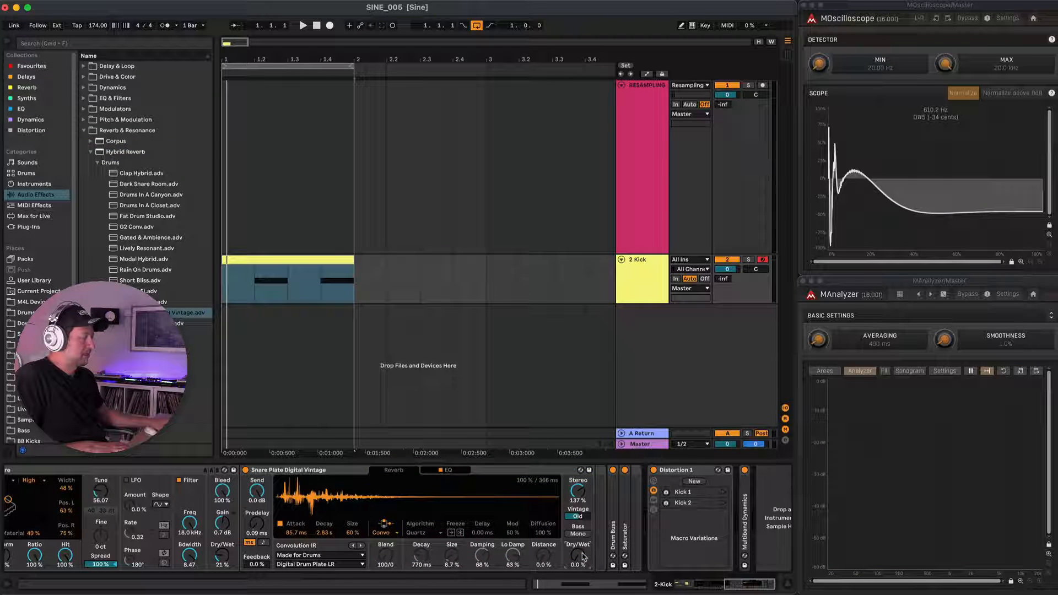
key("space")
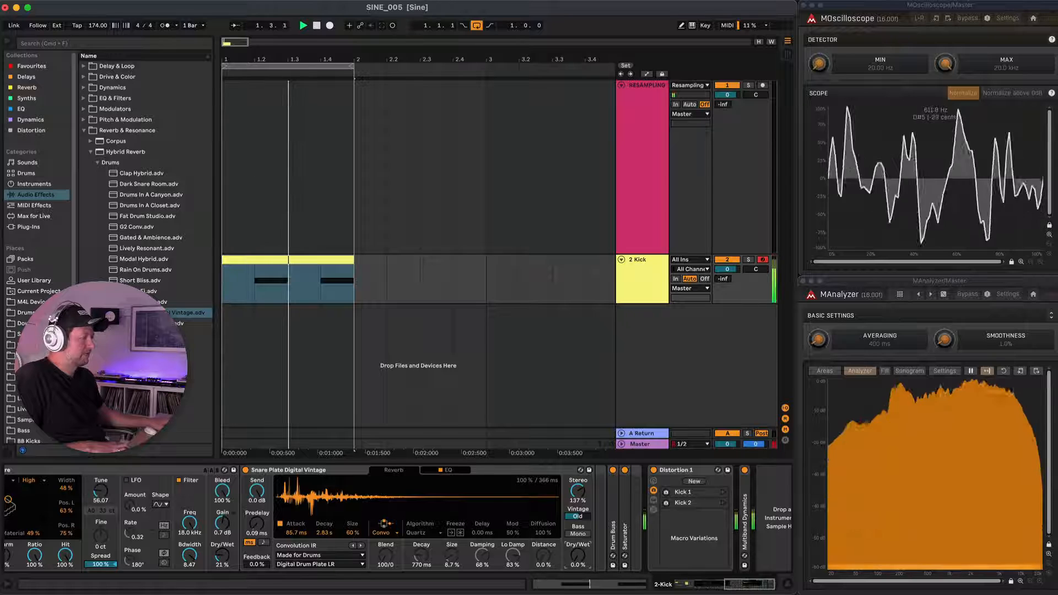
mouse_move(580, 559)
left_mouse_down()
mouse_move(580, 530)
mouse_move(581, 540)
left_mouse_up()
key("space")
left_click_drag(341, 529, 326, 540)
key("space")
In the Hybrid Reverb's EQ, raise the low cut to about 1 kHz and boost 6.0 dB at 11.6 kHz.
key("space")
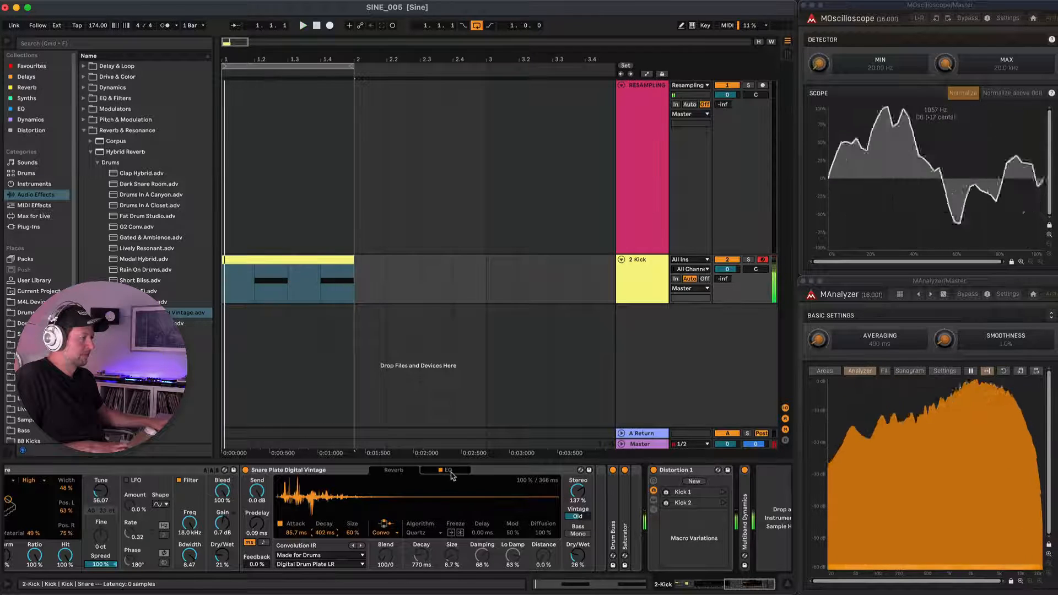
left_click(449, 470)
left_click_drag(292, 547, 445, 506)
key("space")
key("space")
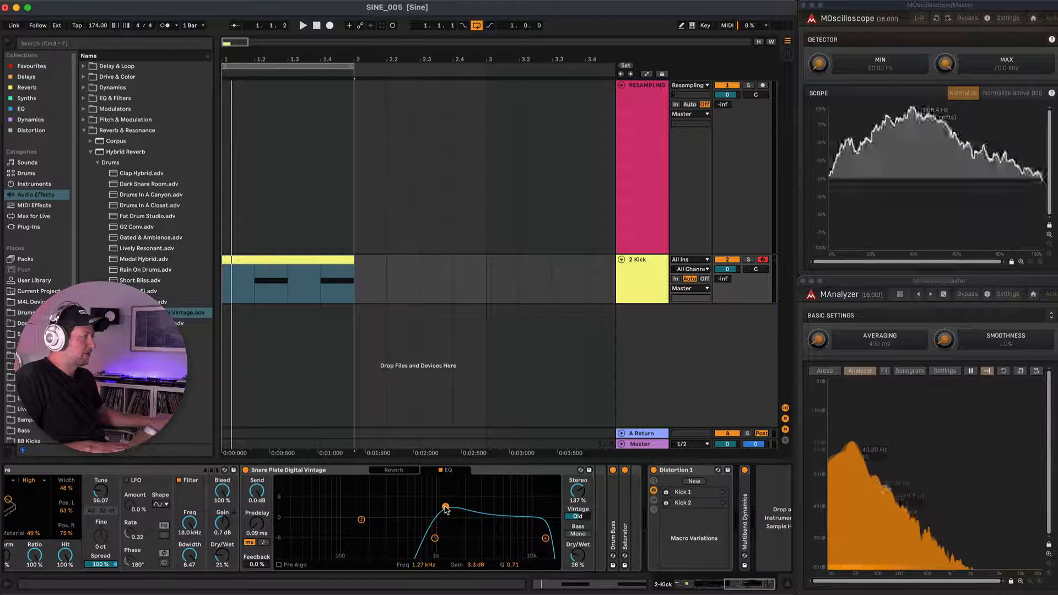
key("space")
left_click_drag(445, 507, 535, 499)
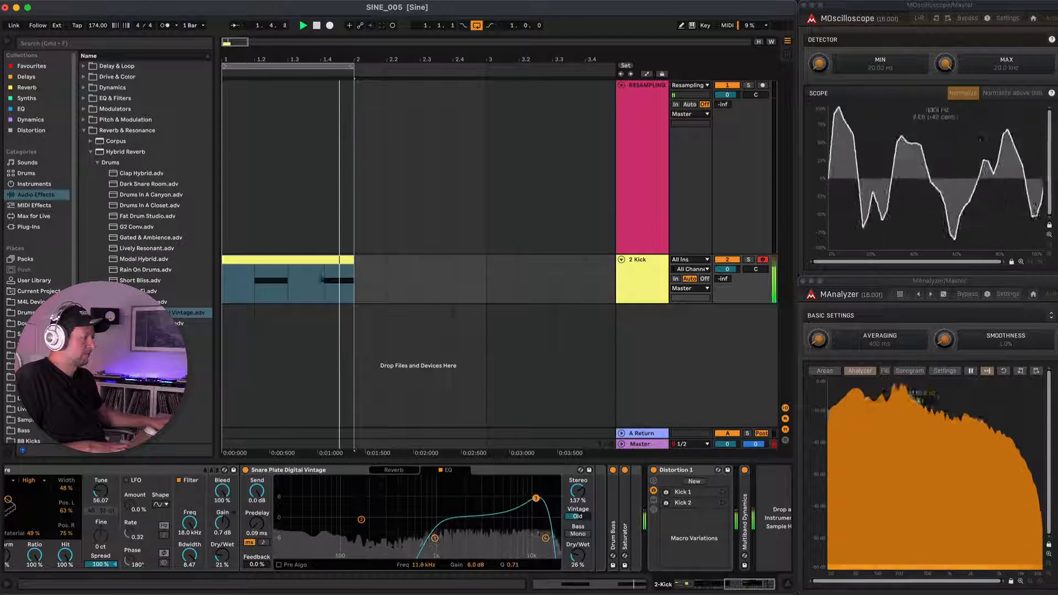
Reshape the reverb EQ with a low cut near 566 Hz, a flattened lower-mid band and a 24 dB high cut at 13.9 kHz.
left_click_drag(435, 538, 425, 538)
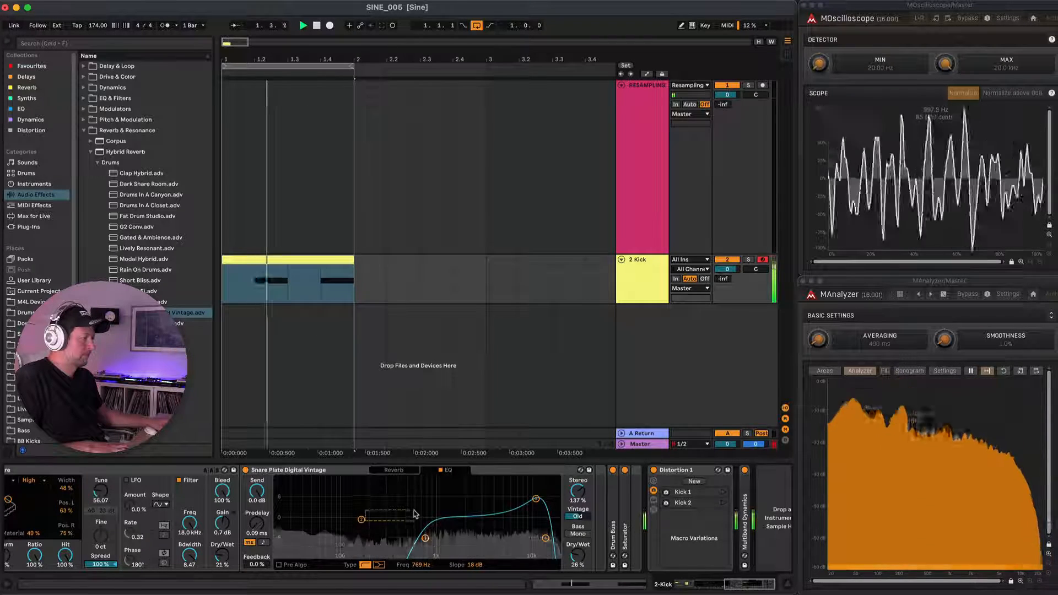
left_click_drag(361, 520, 413, 547)
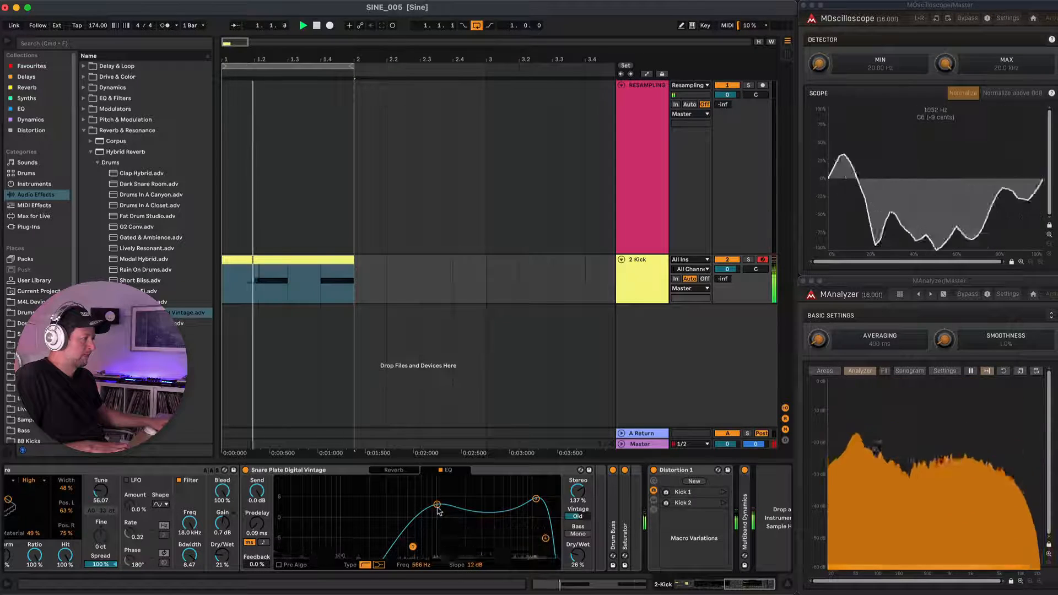
left_click_drag(438, 510, 437, 512)
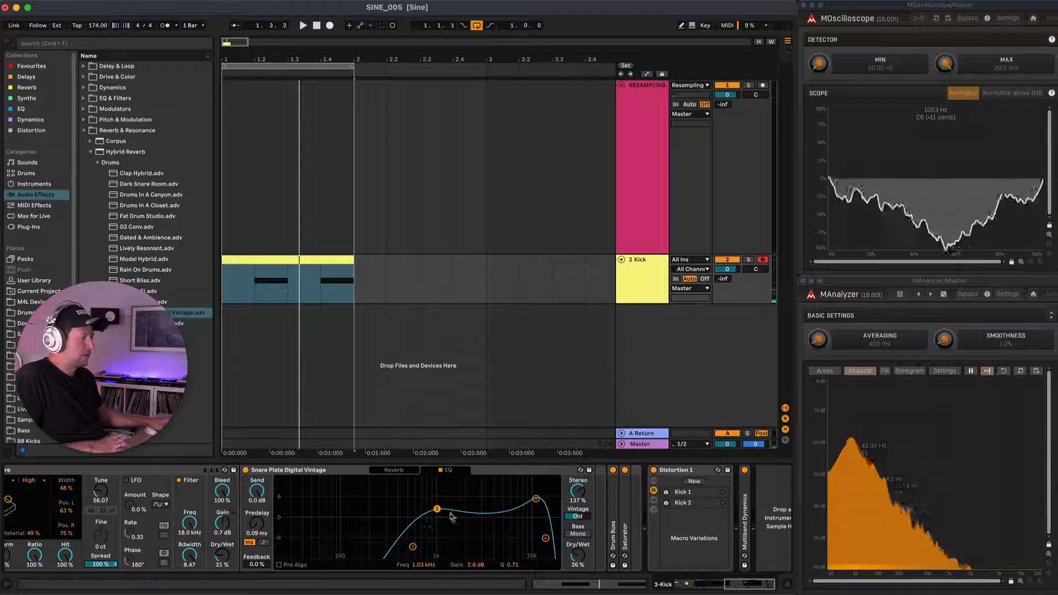
left_click_drag(413, 547, 412, 547)
key("space")
left_click_drag(438, 510, 421, 517)
left_click_drag(545, 539, 543, 531)
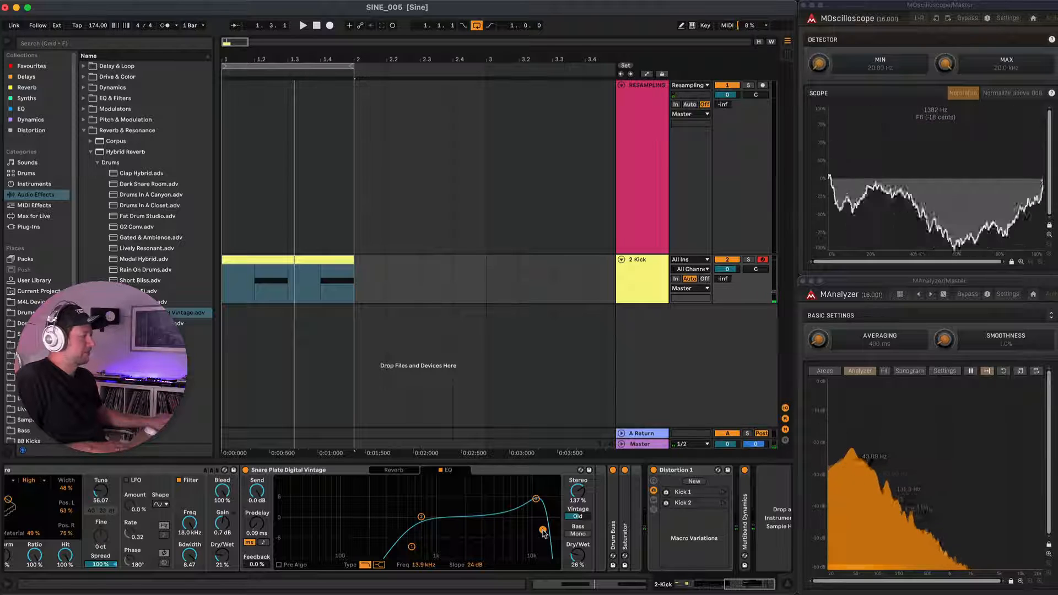
Unfold Multiband Dynamics and set its low split frequency to 496 Hz and the low band's Above ratio to 1:0.73.
scroll(537, 530, "right", 1)
scroll(535, 530, "right", 2)
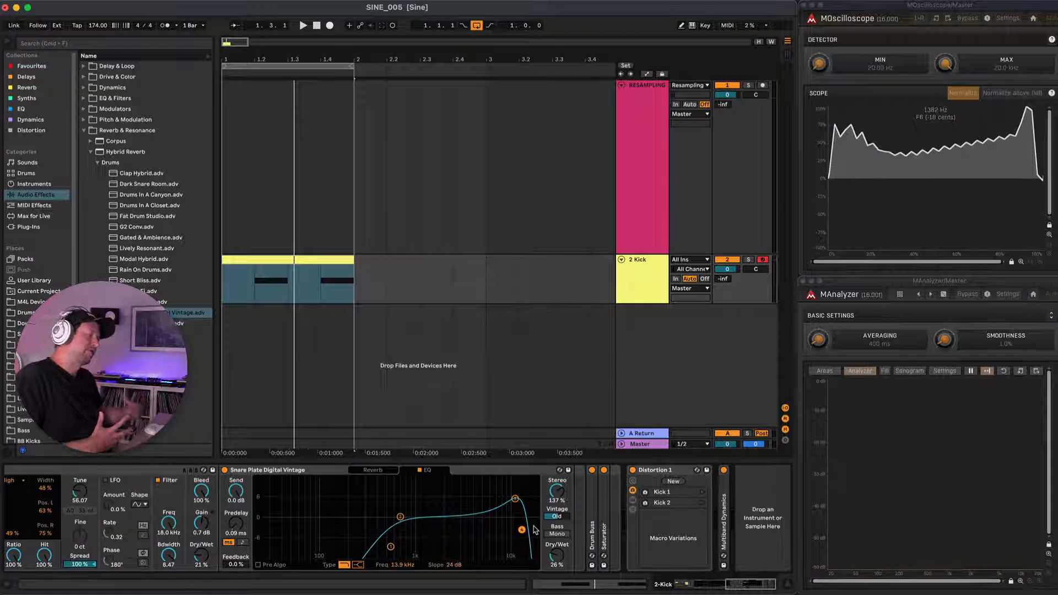
double_click(725, 504)
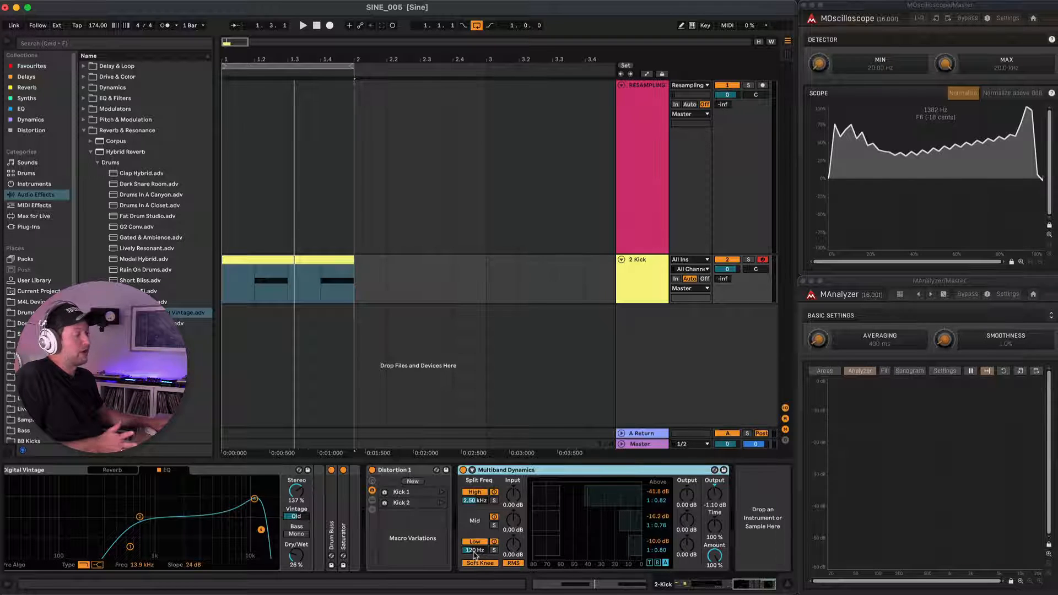
left_click_drag(475, 551, 475, 542)
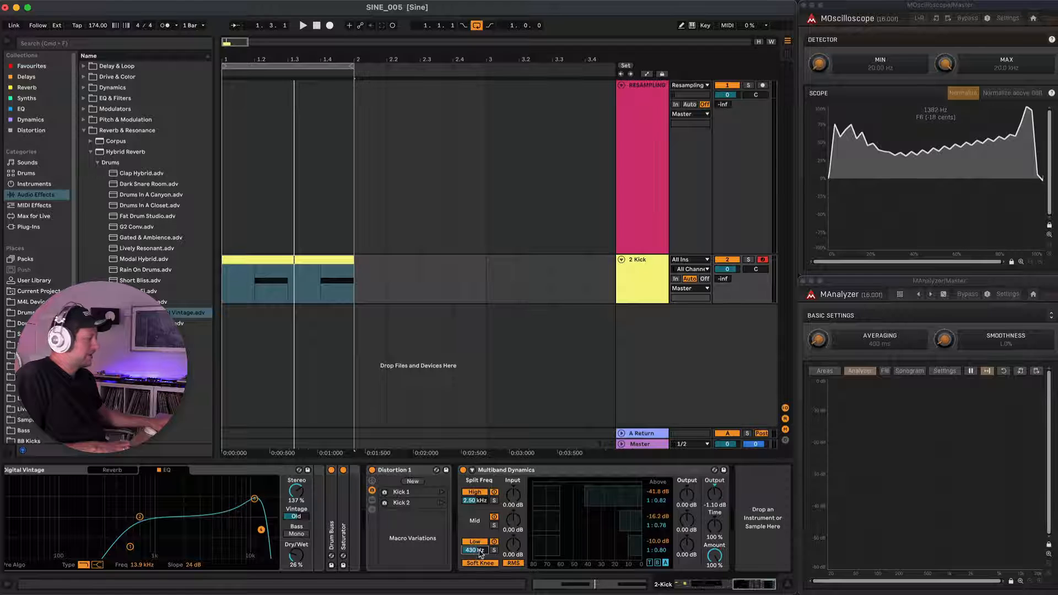
key("space")
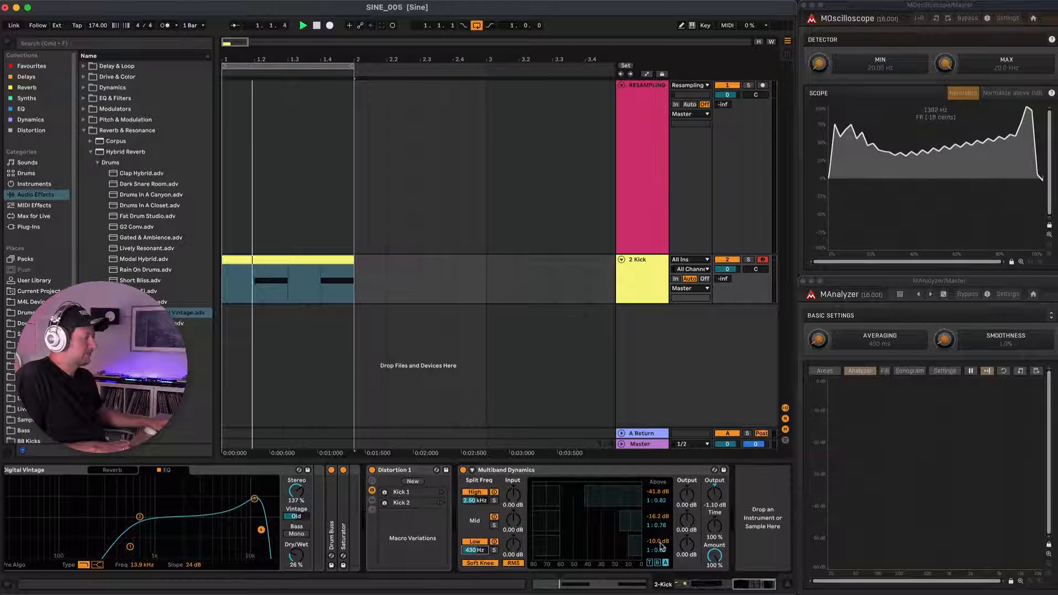
left_click_drag(475, 550, 474, 542)
left_click_drag(657, 550, 658, 550)
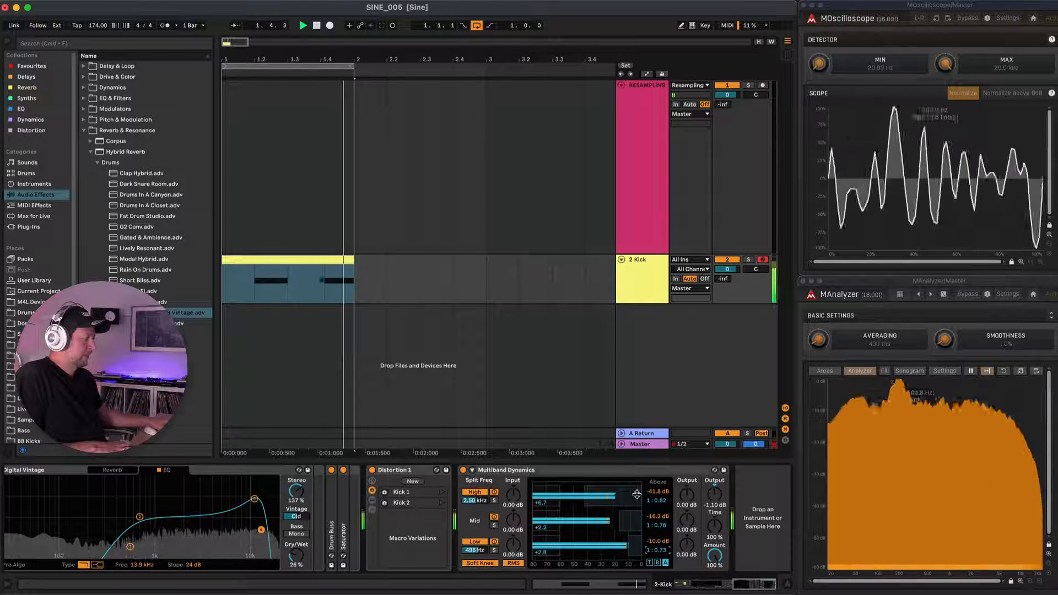
Set the Above threshold and ratio to -36.9 dB and 1:0.76 for the high band, -30.0 dB and 1:0.74 for the mid, then fold Multiband Dynamics.
key("space")
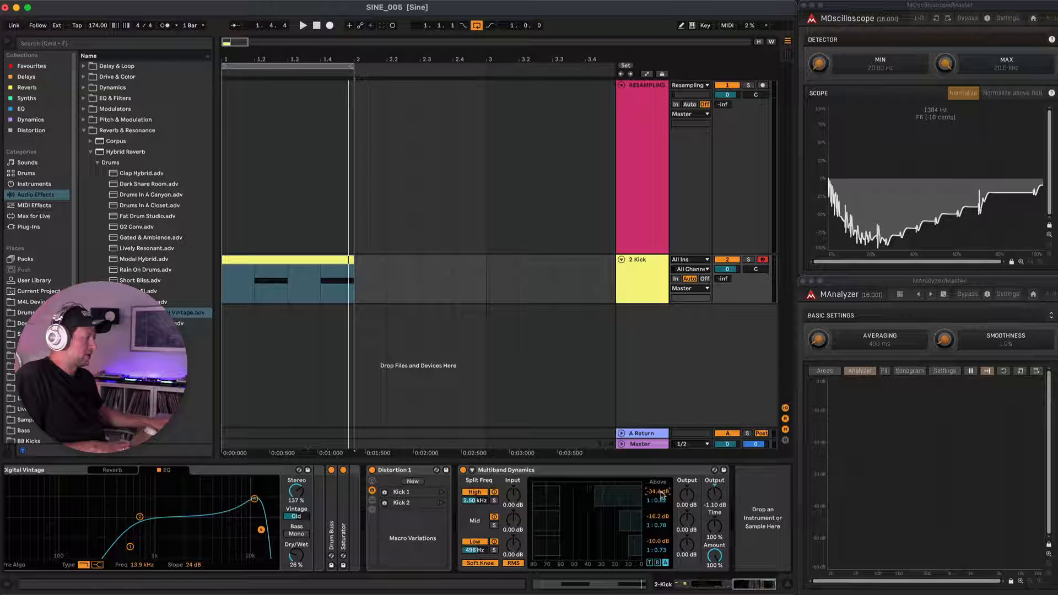
key("space")
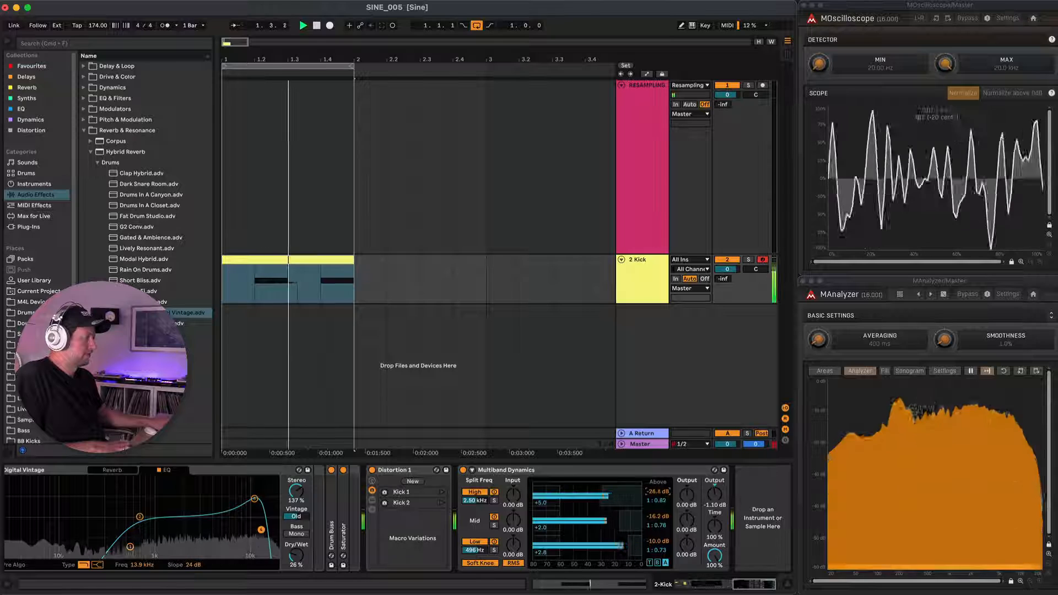
left_click_drag(658, 491, 659, 509)
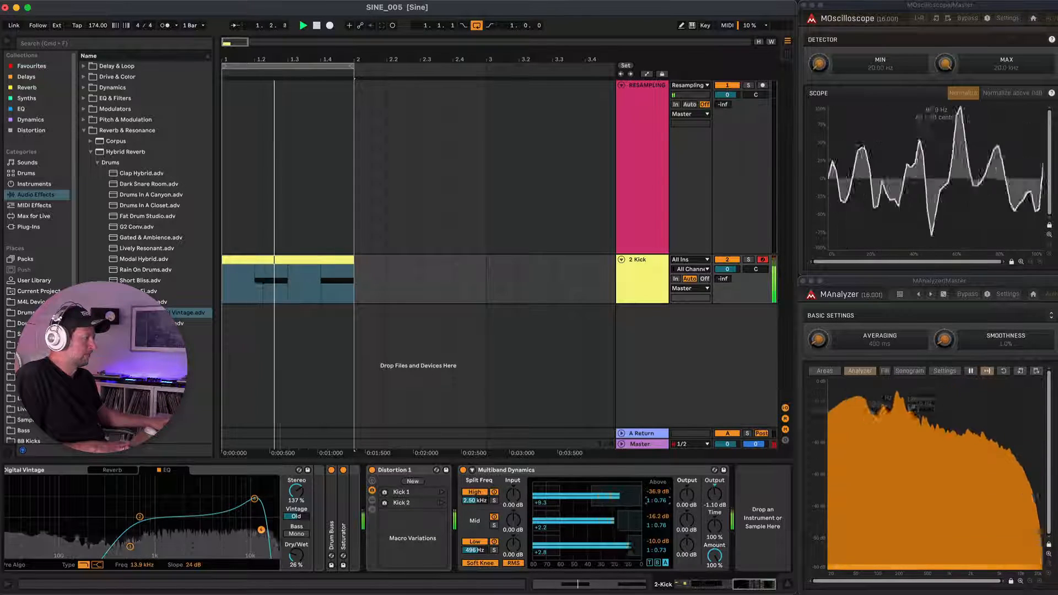
left_click_drag(656, 516, 658, 531)
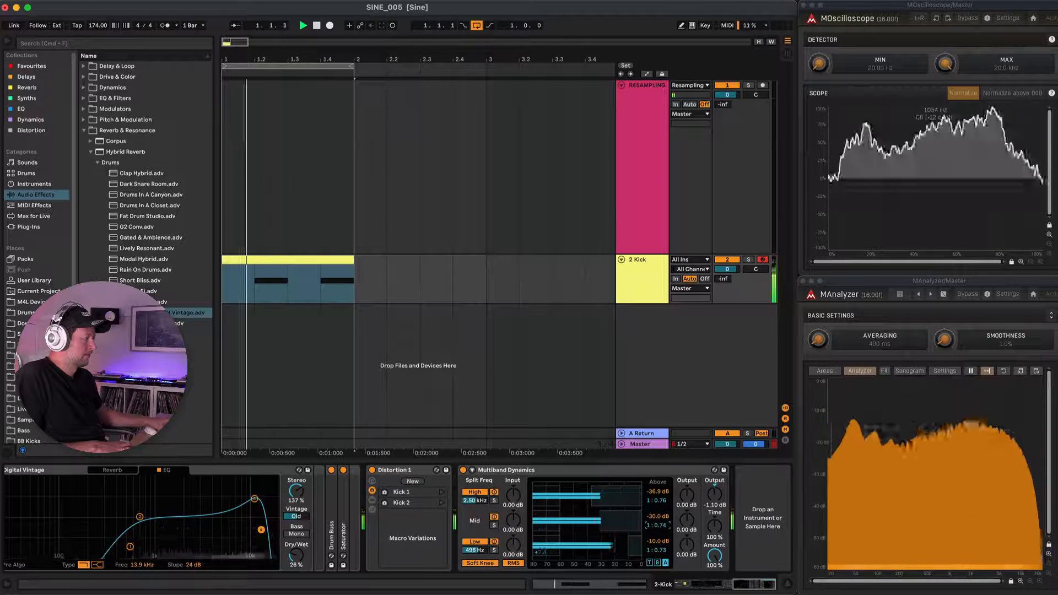
key("space")
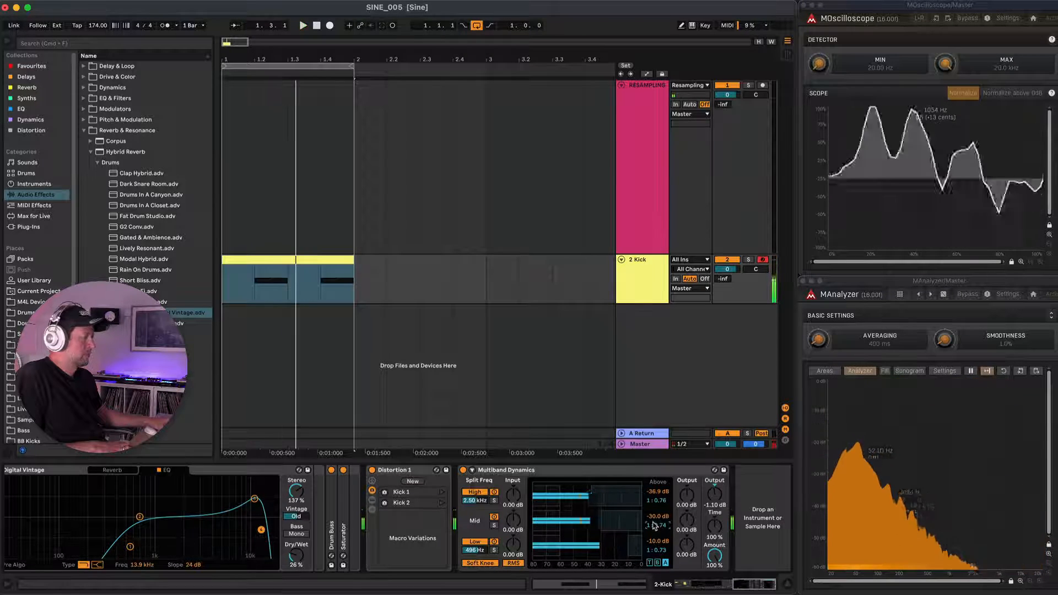
double_click(569, 472)
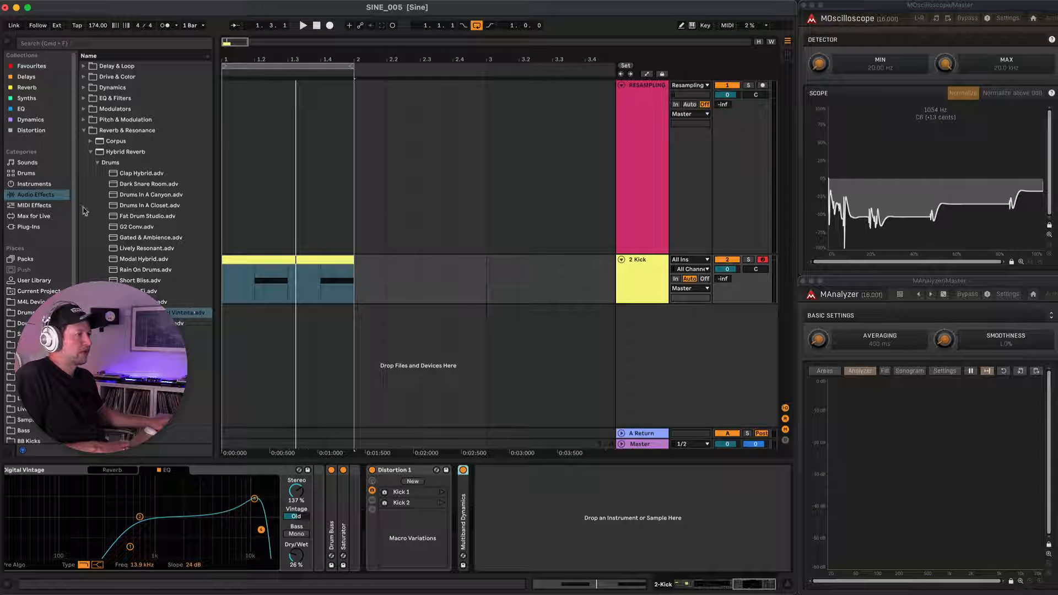
Add the Max for Live TransientDesigner after Multiband Dynamics and lower its output to about -11 dB.
left_click(33, 216)
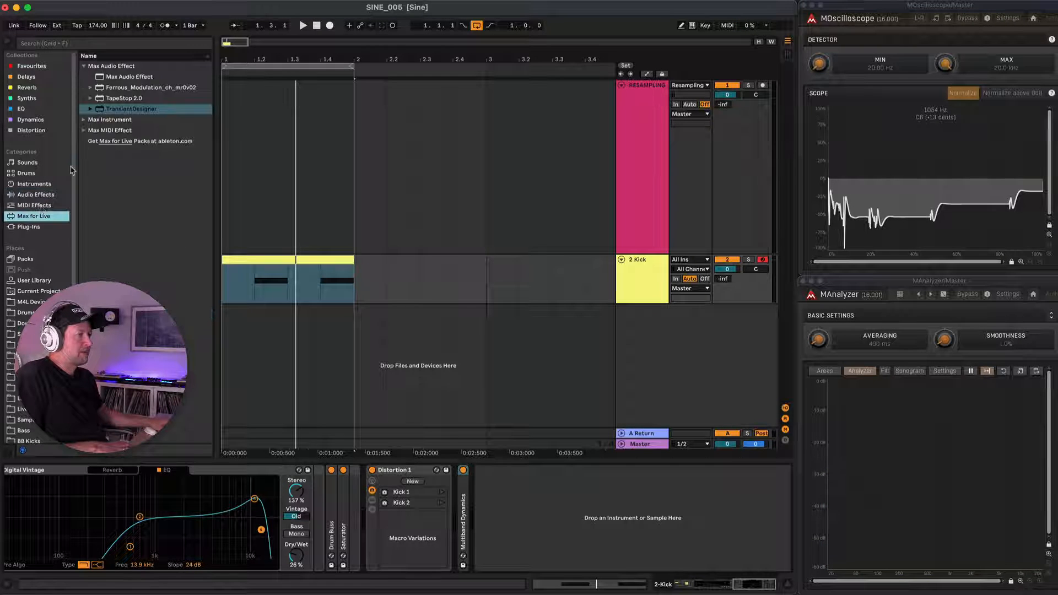
left_click_drag(124, 112, 320, 281)
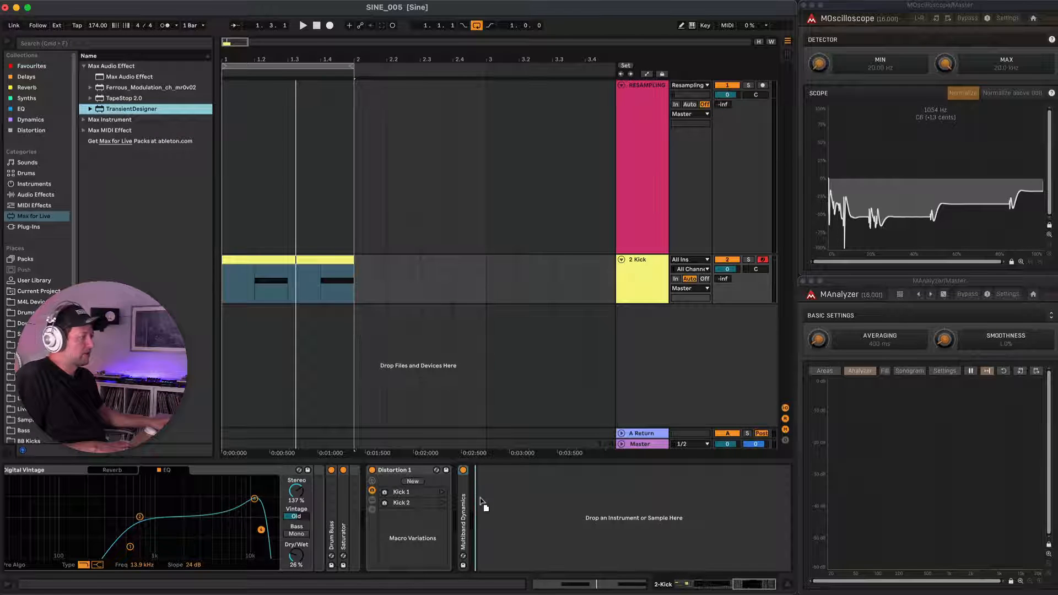
left_click_drag(479, 498, 482, 500)
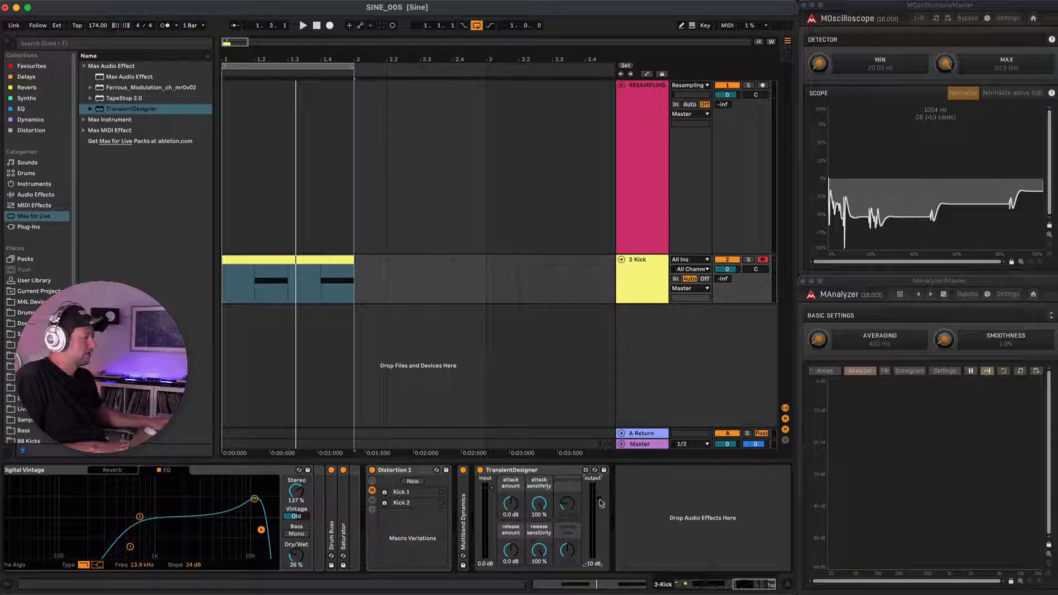
Set TransientDesigner's attack amount to 5.7 dB and release amount to 5.0 dB, comparing the loop with the device bypassed and active.
key("space")
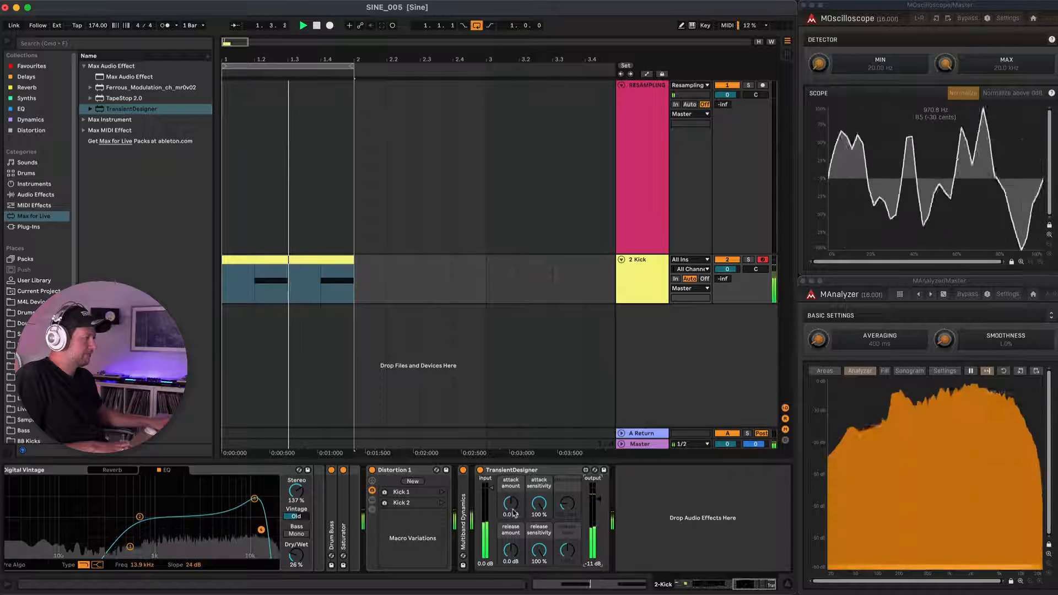
left_click_drag(511, 504, 511, 490)
left_click_drag(510, 550, 510, 538)
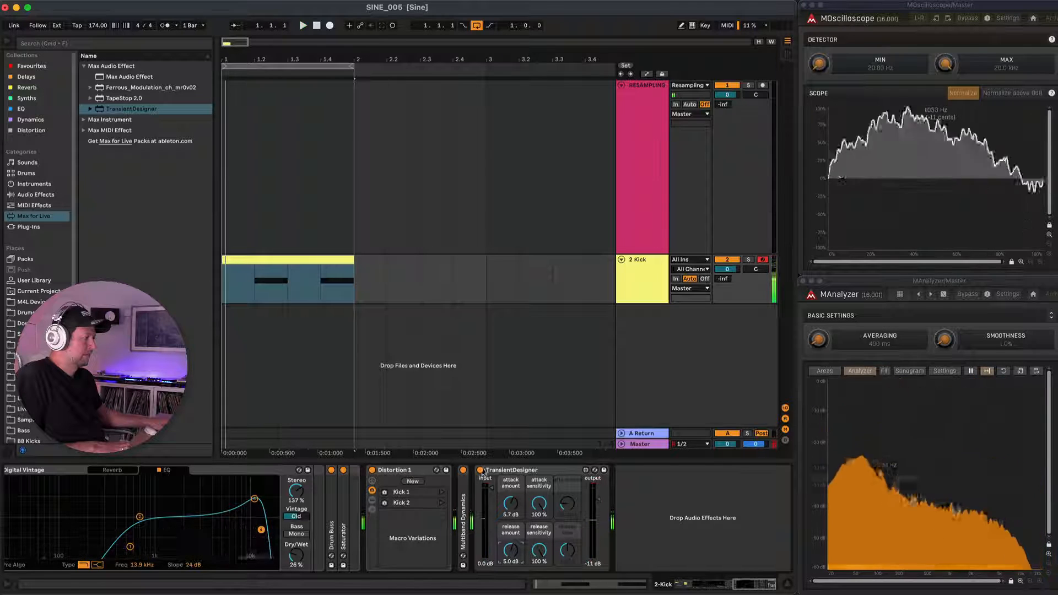
left_click(480, 470)
left_click(480, 470)
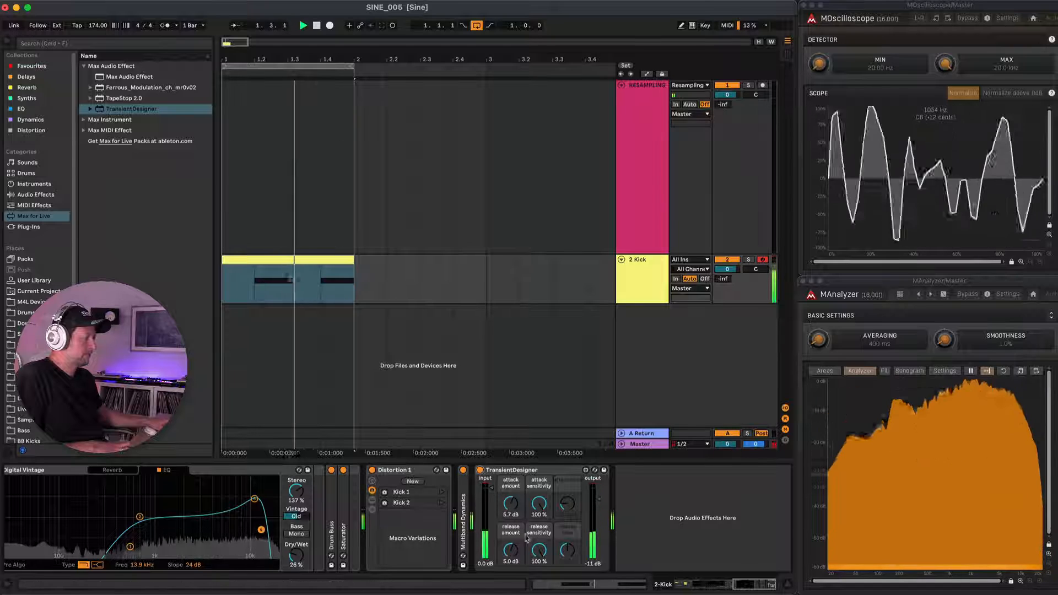
key("space")
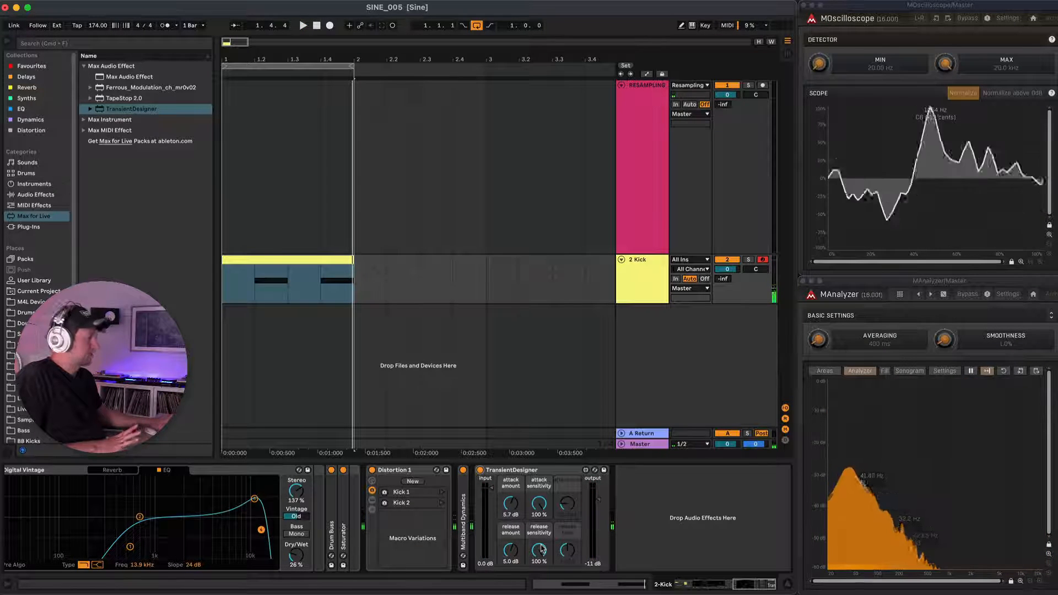
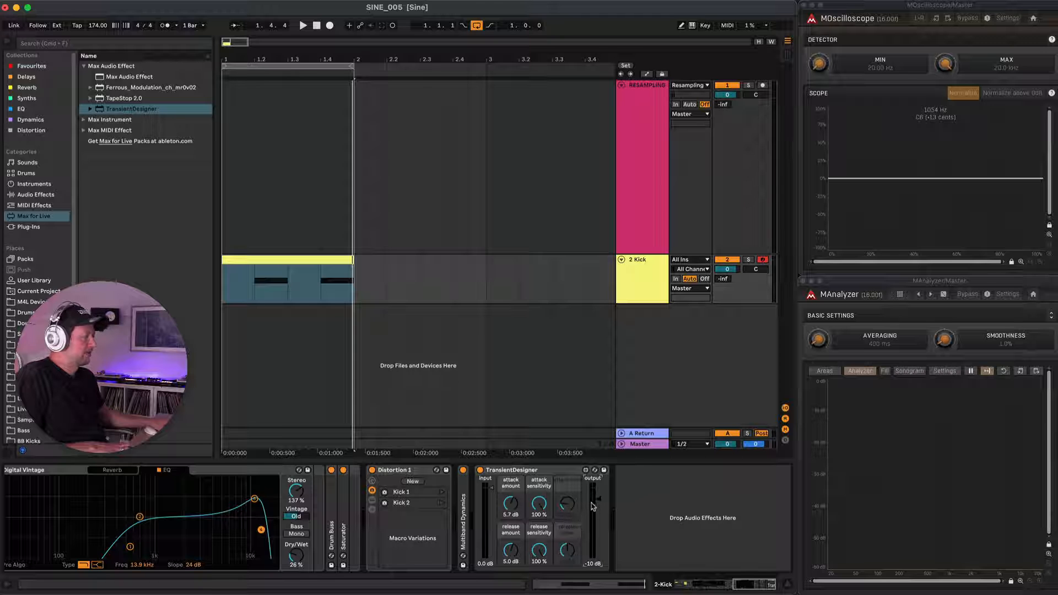
Stop playback and fold TransientDesigner, Snare Plate Digital Vintage, Bright Snare, the White Noise instrument and the inner layered Kick rack.
key("space")
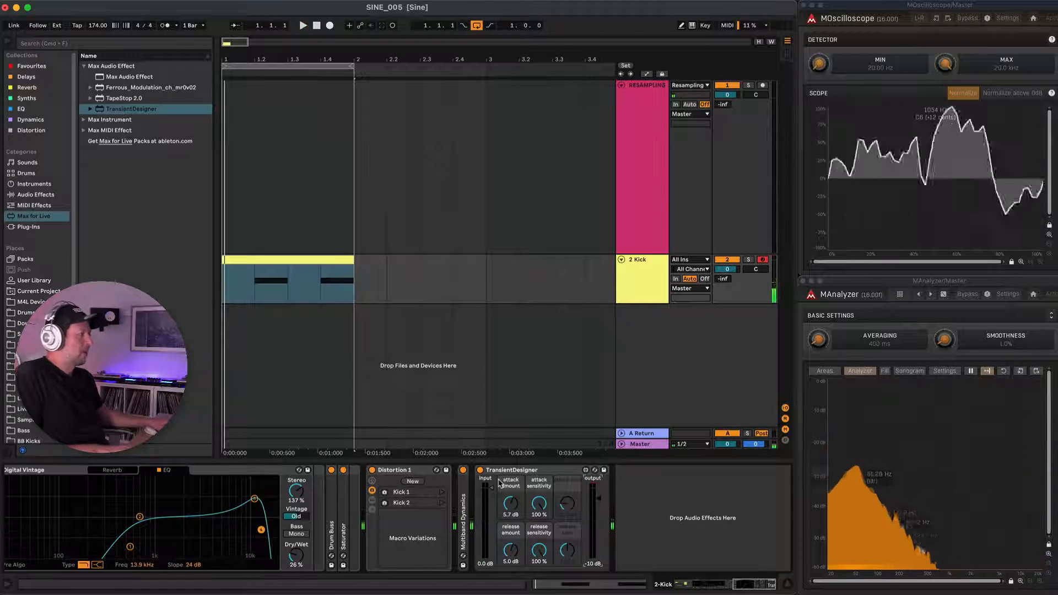
double_click(568, 472)
scroll(420, 474, "left", 5)
scroll(418, 474, "left", 1)
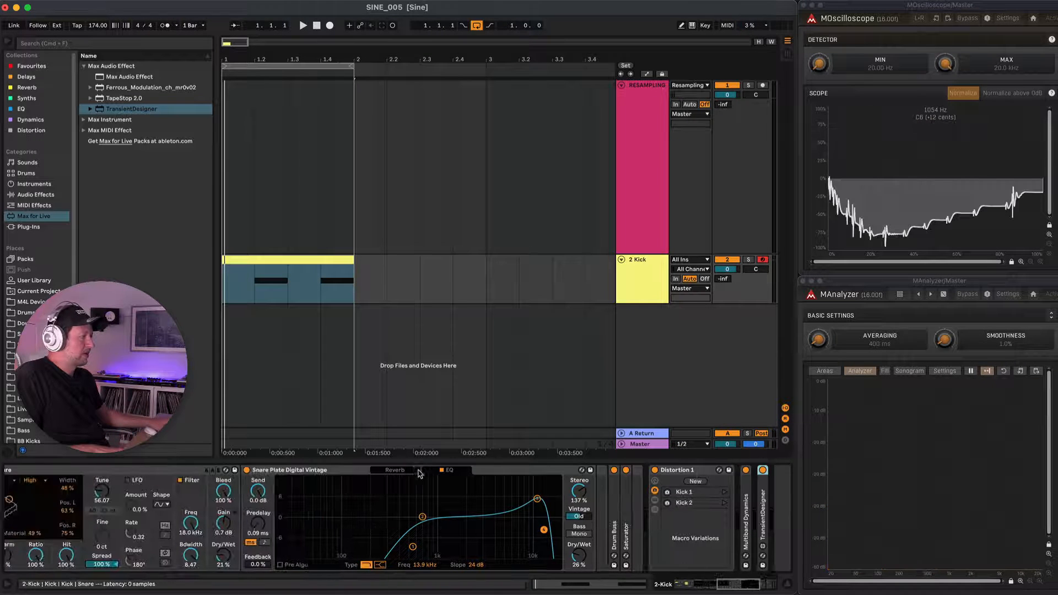
double_click(307, 471)
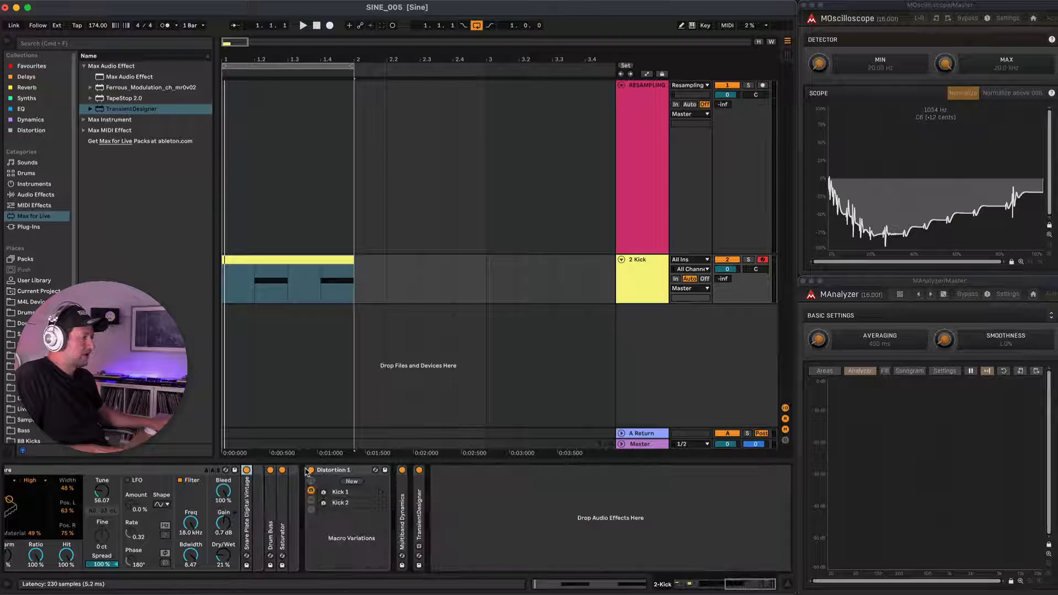
double_click(343, 471)
double_click(342, 471)
scroll(342, 471, "left", 1)
scroll(343, 471, "left", 20)
double_click(481, 470)
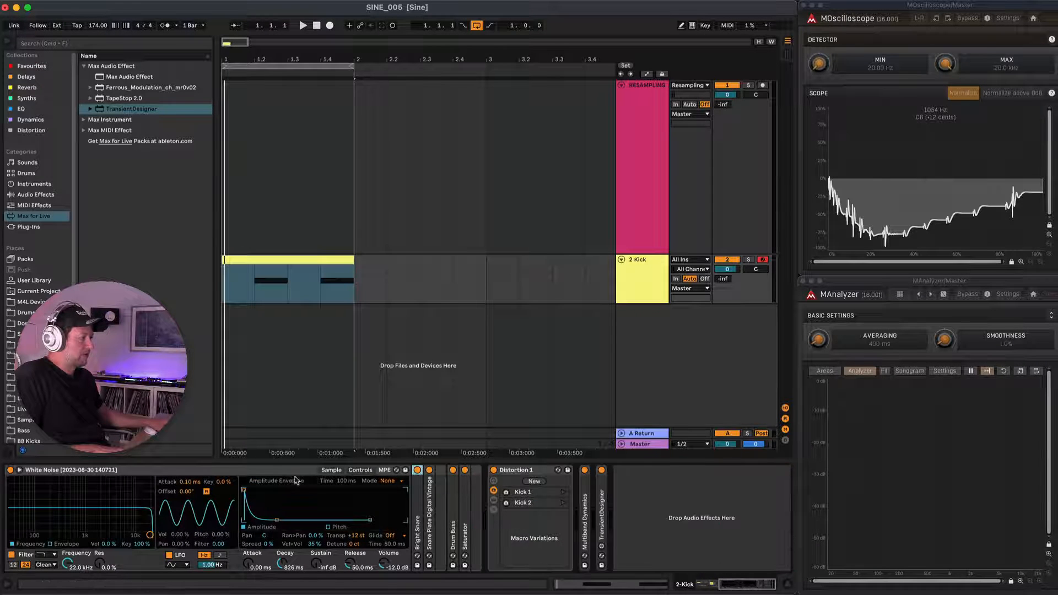
double_click(291, 473)
scroll(291, 472, "left", 10)
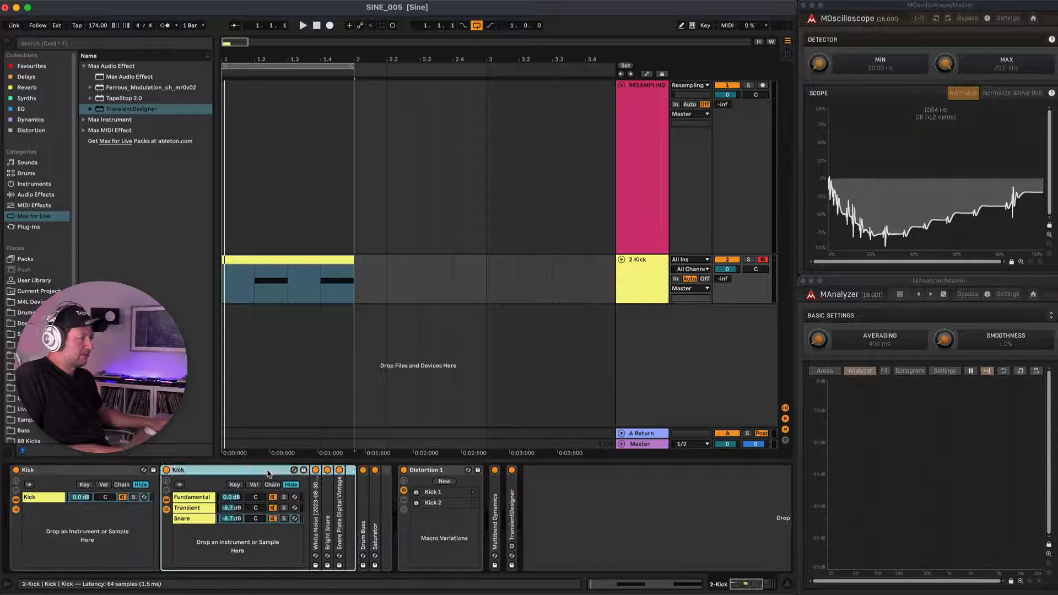
double_click(292, 473)
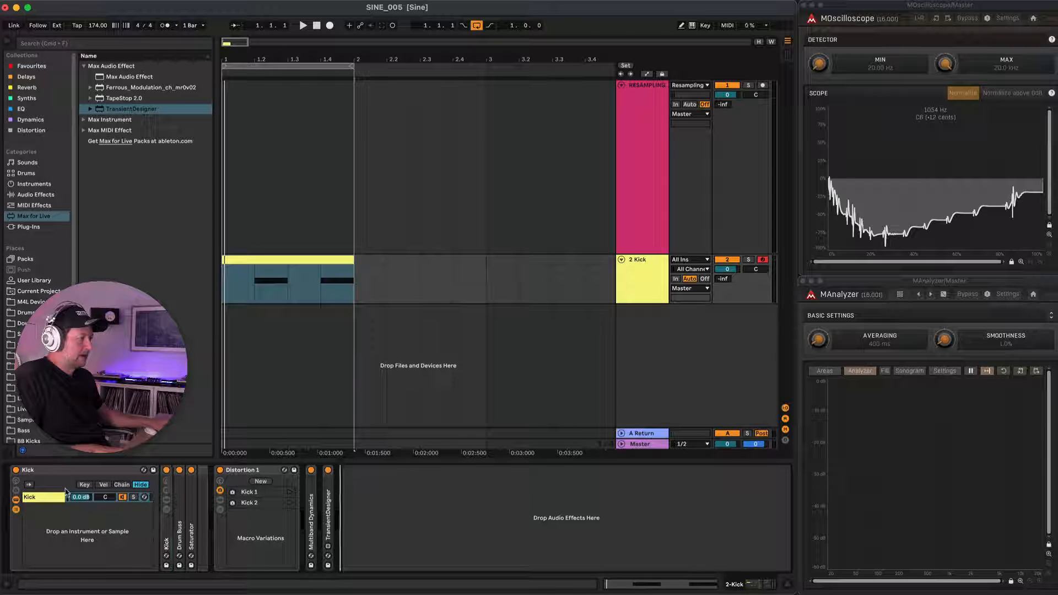
Group the whole device chain from the Kick rack through TransientDesigner into one Instrument Rack and rename it Snare.
left_click(127, 473)
left_click(238, 475)
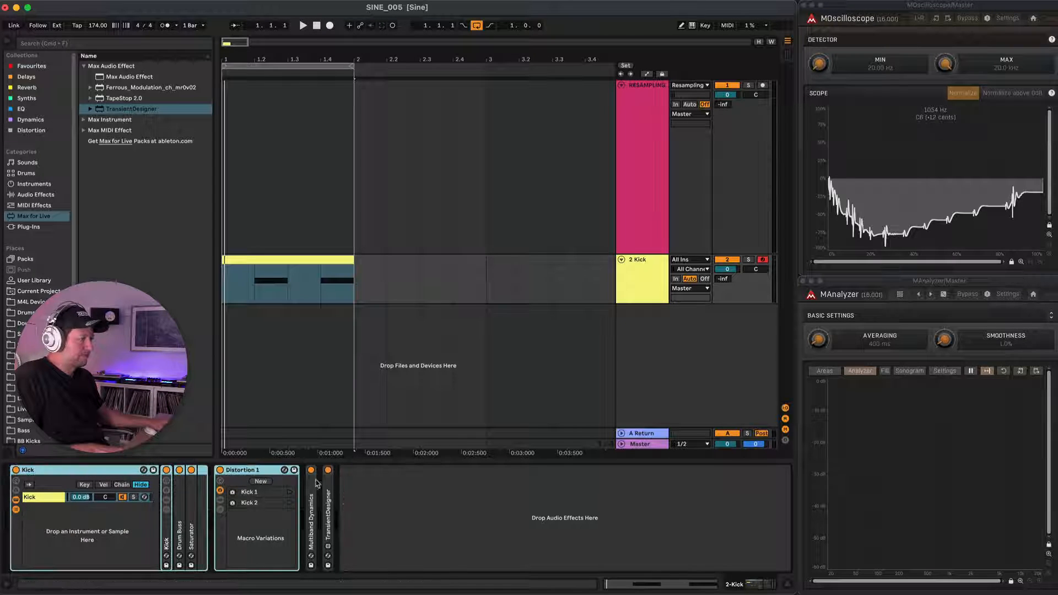
left_click(329, 485, "shift")
key("super+g")
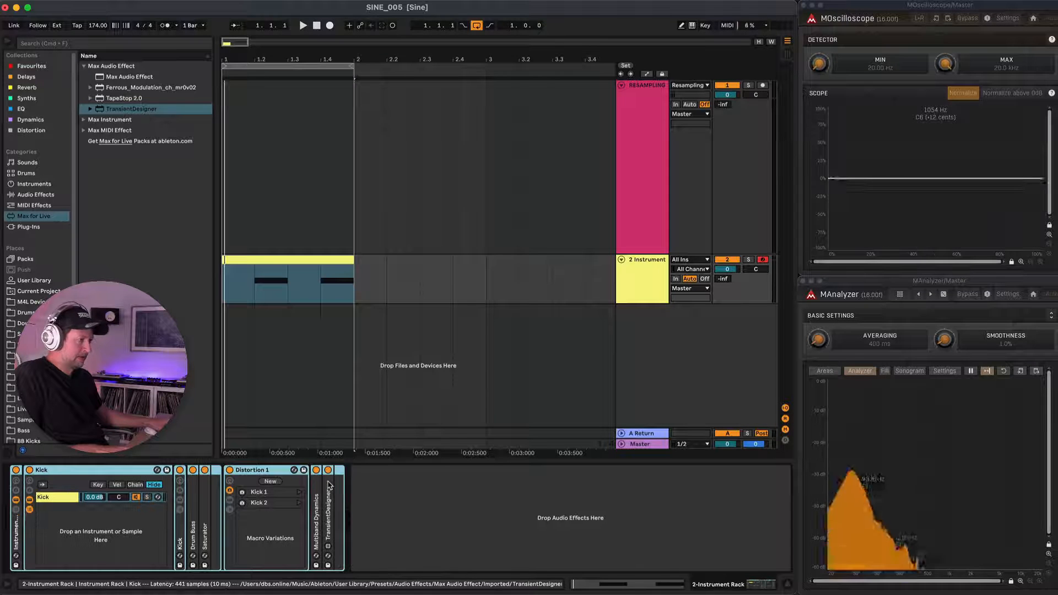
double_click(17, 515)
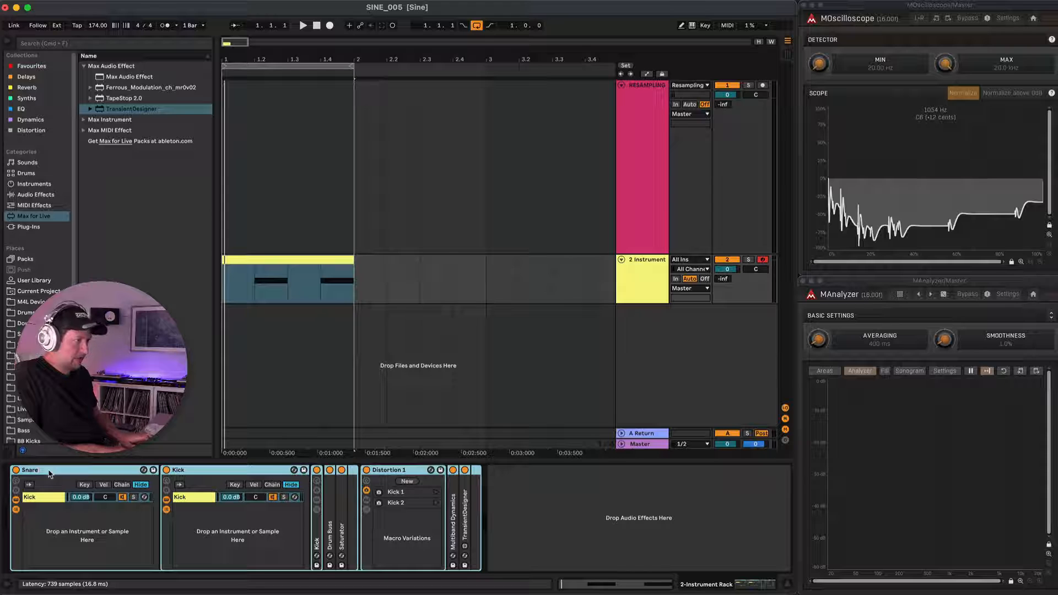
key("Return")
Save the Snare rack as a preset in the User Library's SINE > Drums folder, keeping the name Snare.adg.
left_click(34, 280)
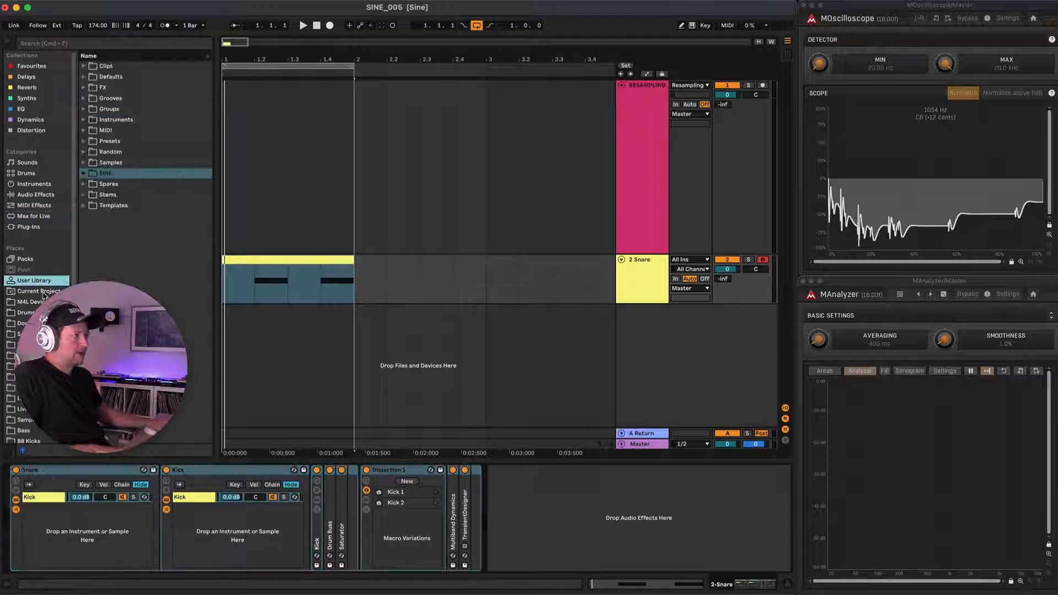
left_click(83, 174)
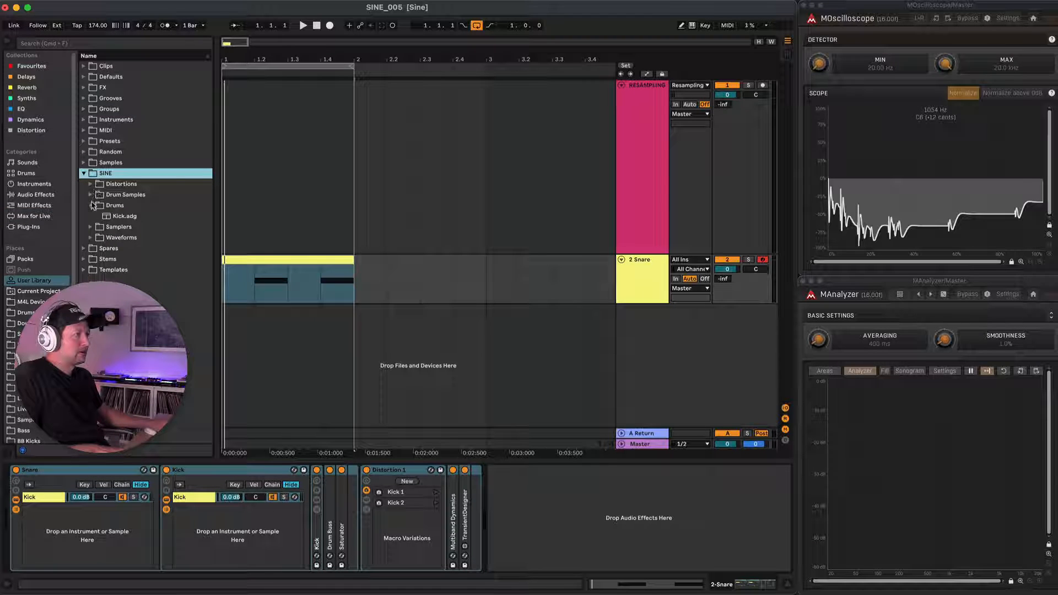
left_click(125, 206)
left_click(47, 470)
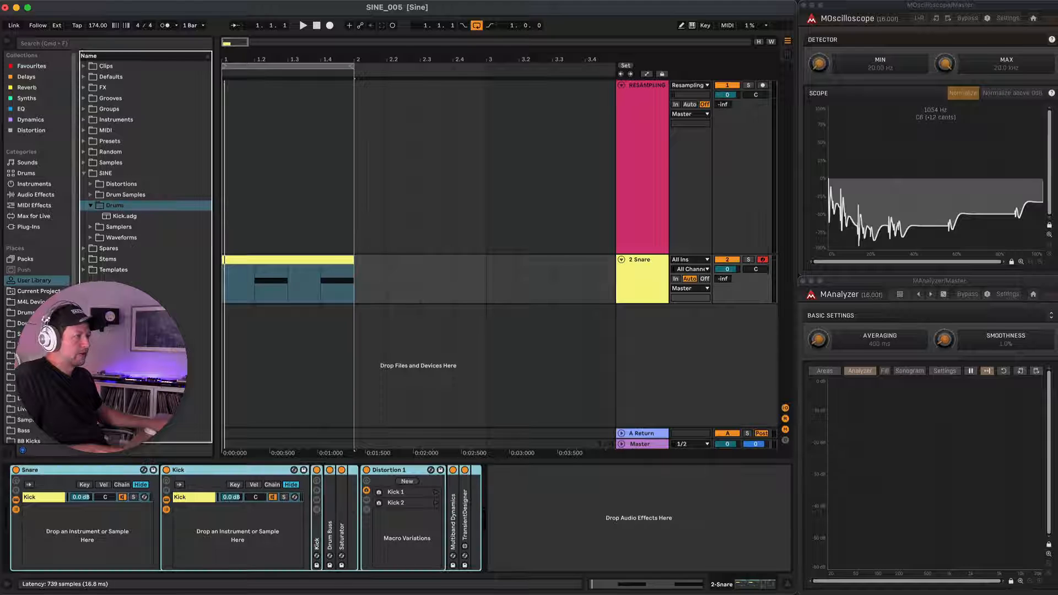
left_click_drag(125, 208, 129, 209)
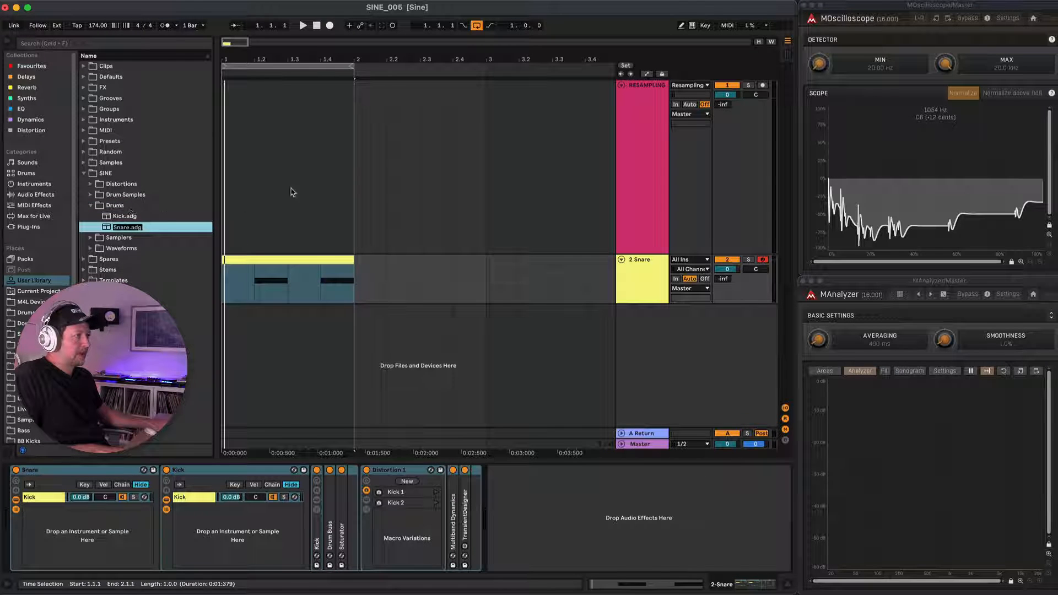
Arm the RESAMPLING track and record the one-bar snare loop onto it.
left_click(246, 204)
left_click(763, 85)
left_click(656, 99)
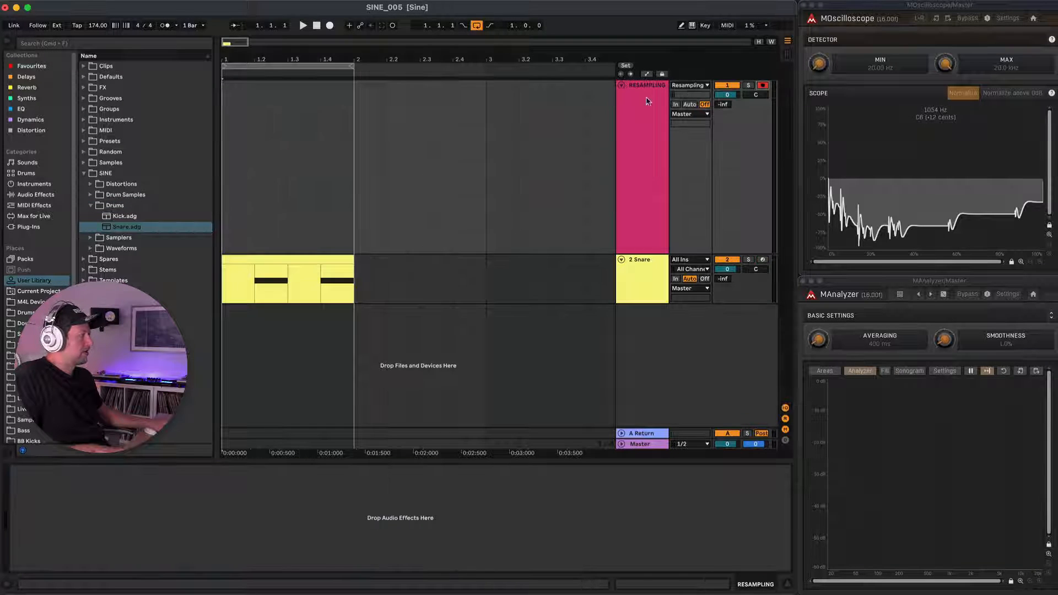
left_click(330, 25)
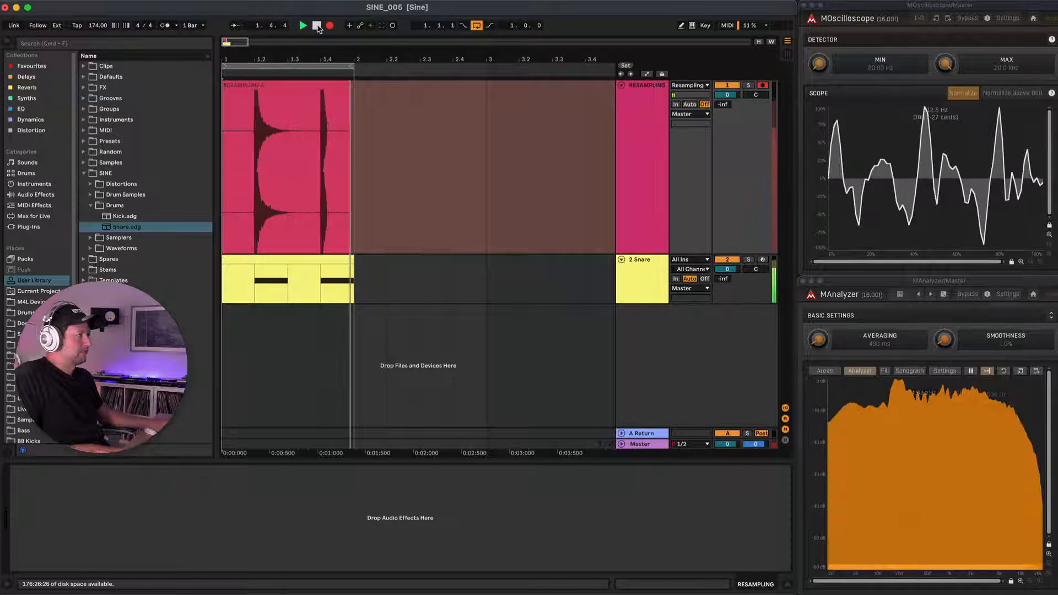
Examine the peaks of the first recorded snare hit for clipping, then return to the full recording.
scroll(265, 142, "up", 10)
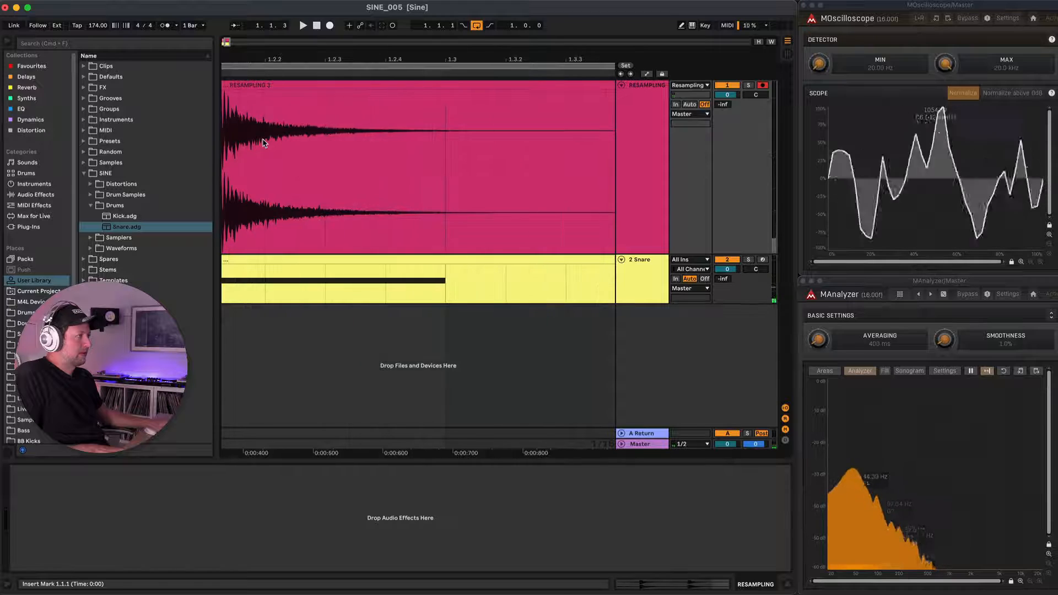
scroll(263, 143, "up", 10)
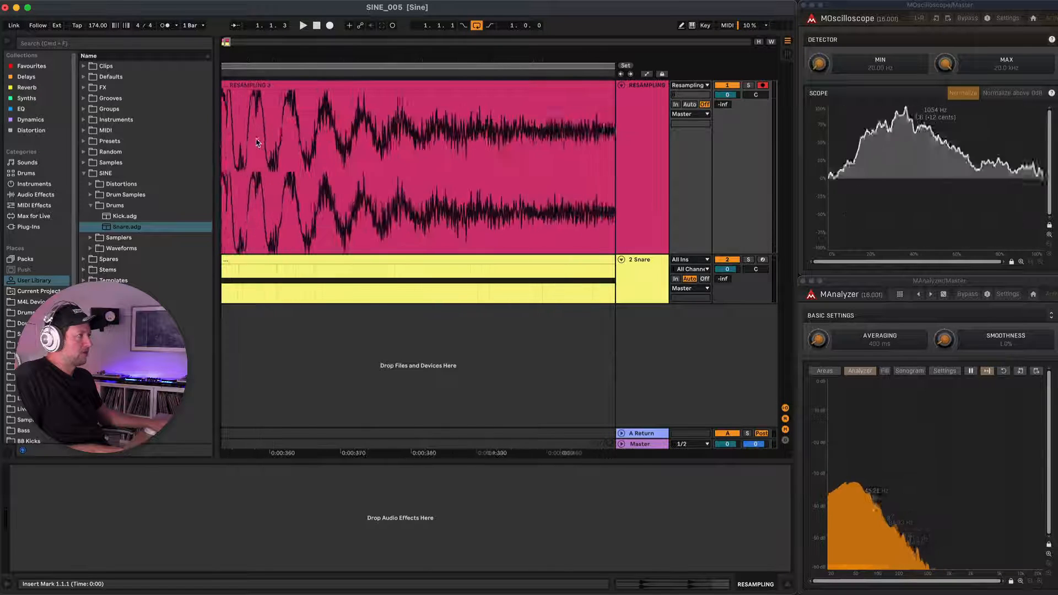
scroll(256, 142, "up", 10)
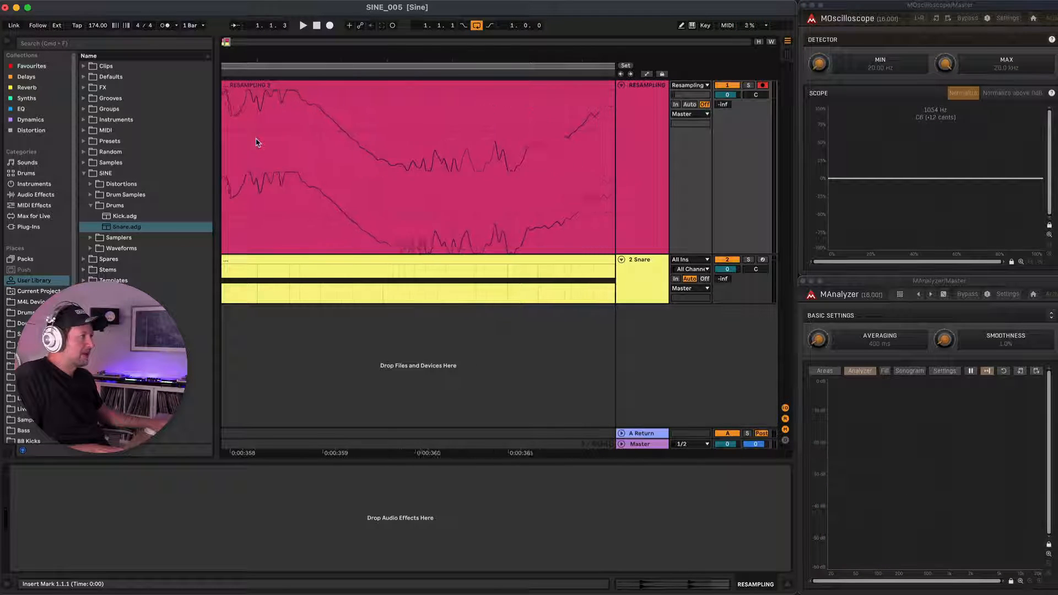
scroll(279, 136, "down", 6)
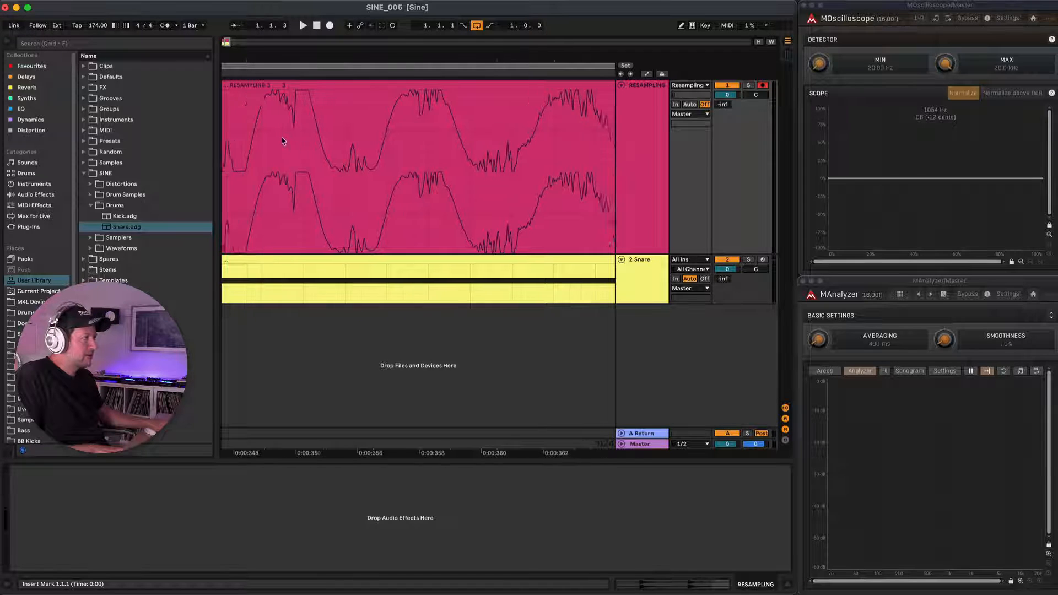
scroll(282, 141, "down", 10)
scroll(285, 139, "down", 4)
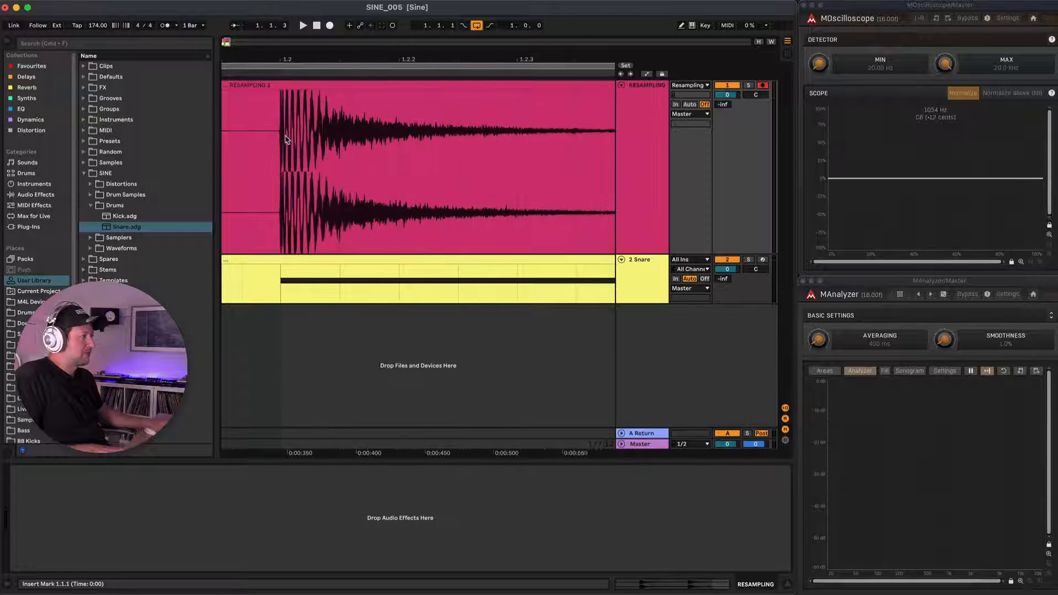
scroll(402, 139, "down", 10)
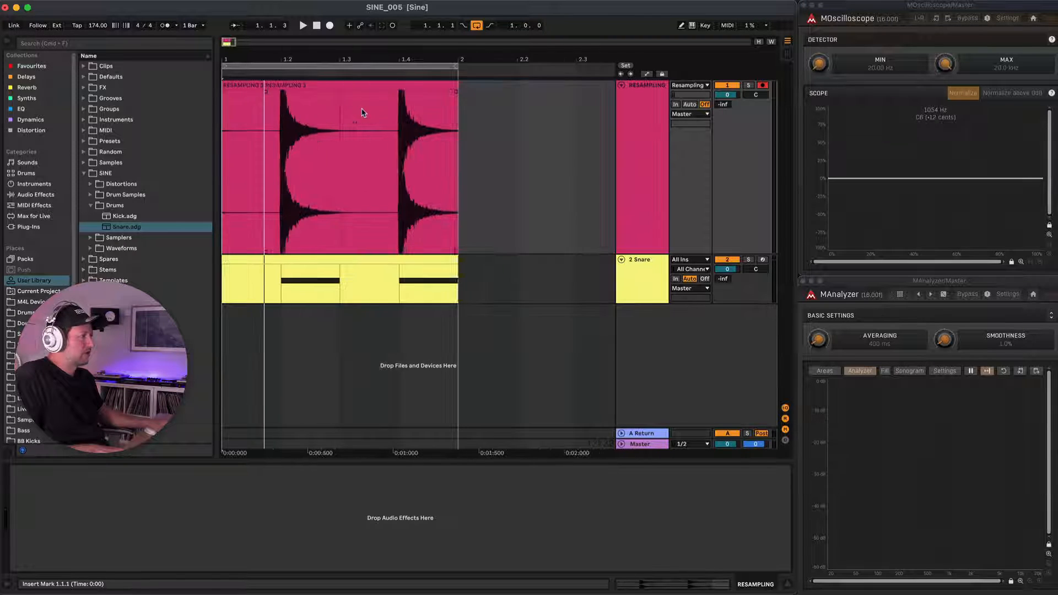
Unfold TransientDesigner, lower its output, record the snare loop again on the RESAMPLING track and check the new waveform's peaks.
left_click(400, 263)
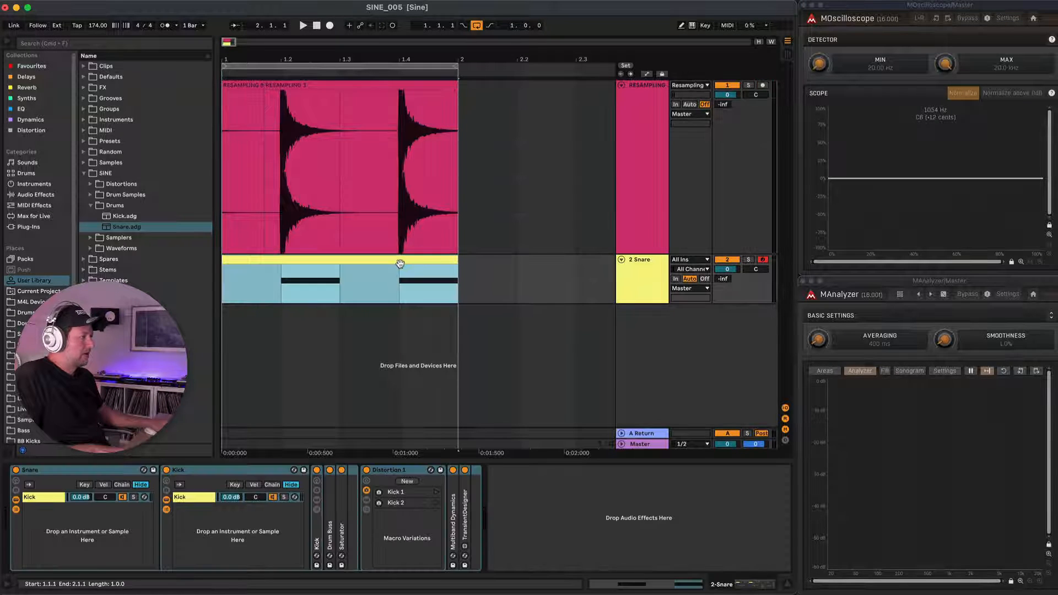
double_click(464, 507)
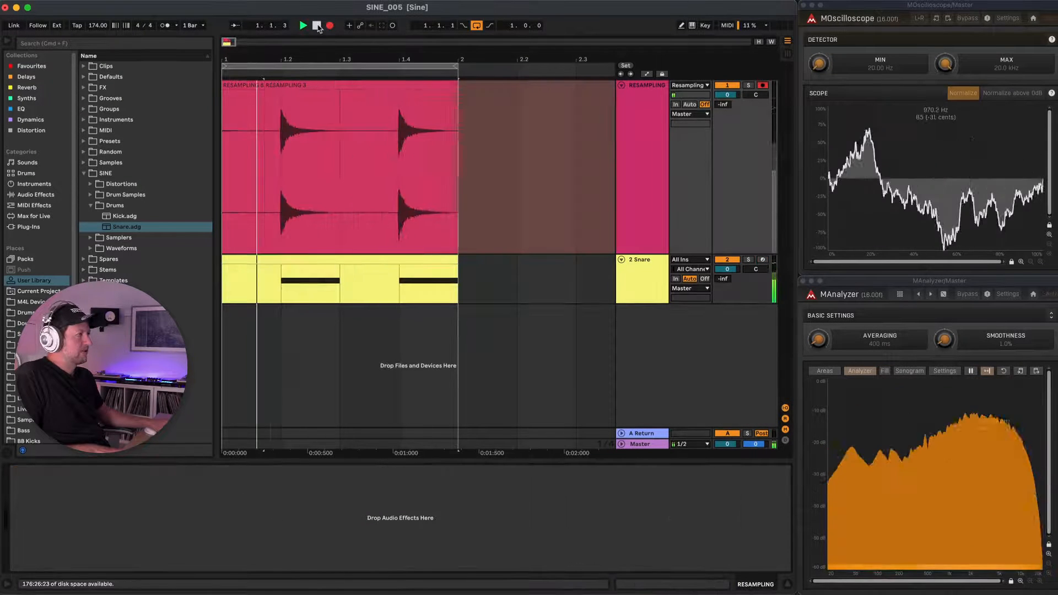
left_click(318, 27)
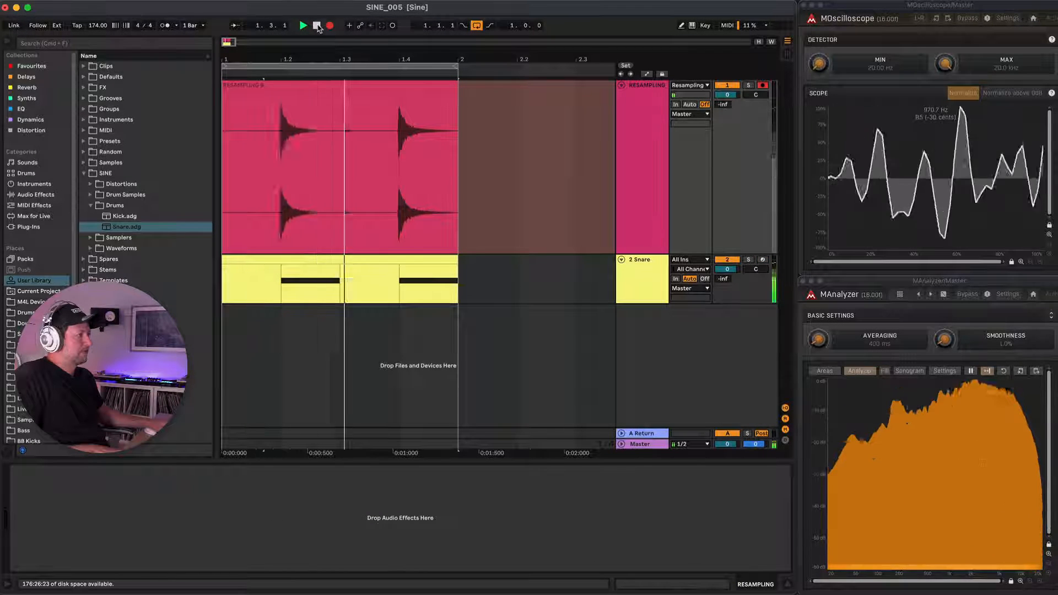
left_click(265, 143)
key("z")
scroll(262, 145, "up", 10)
scroll(271, 144, "down", 15)
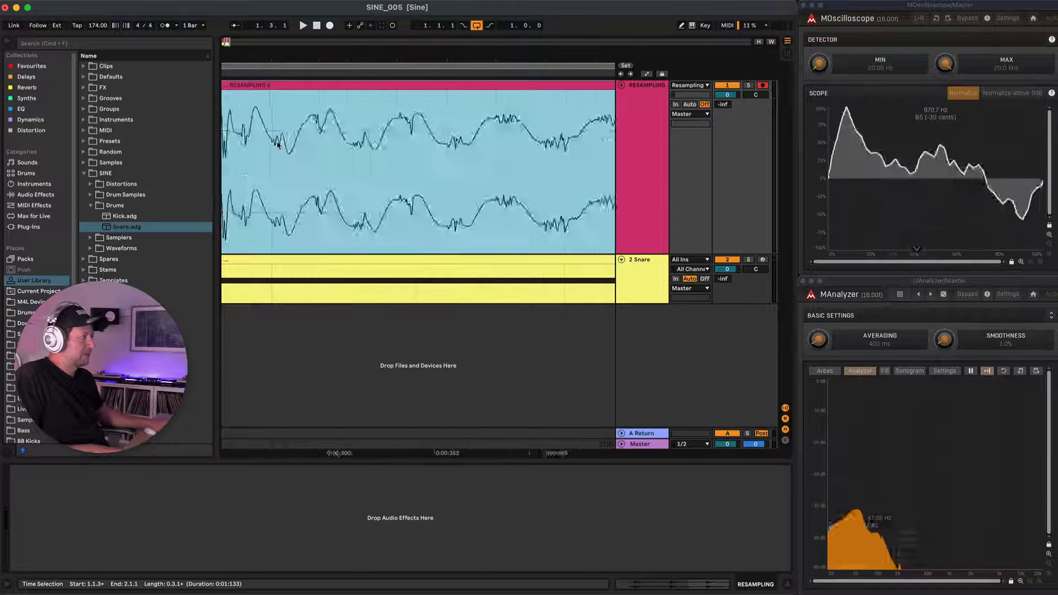
Remove the silent section between the two recorded hits and add a fade-out to the first hit's tail.
left_click_drag(265, 139, 545, 144)
scroll(478, 142, "down", 6)
scroll(478, 142, "down", 1)
left_click_drag(451, 95, 381, 95)
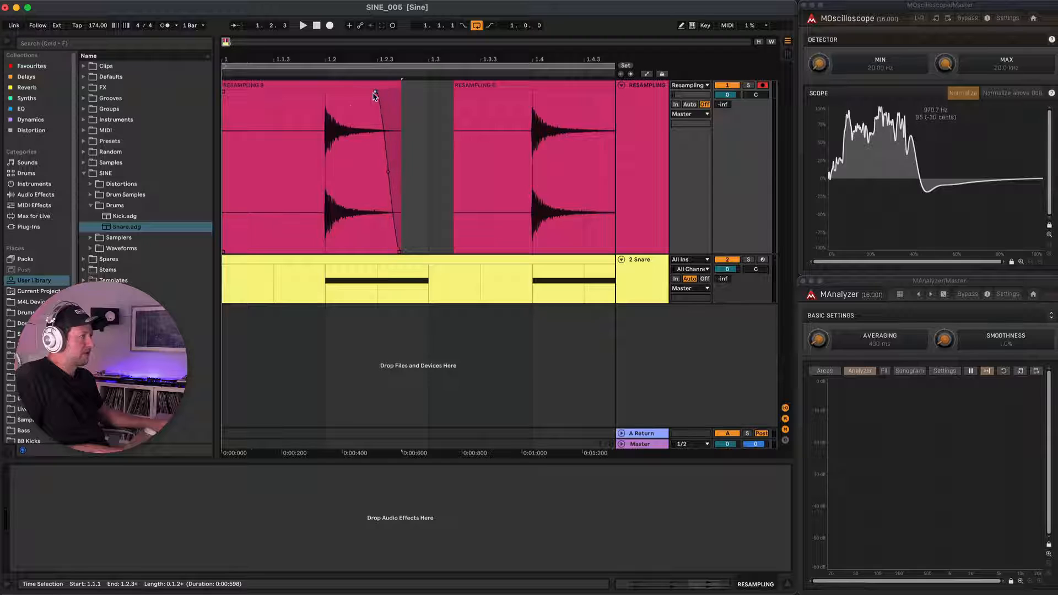
Split the recording at 1.2, delete the silence before the first hit and the second hit, leaving one snare clip.
key("super+e")
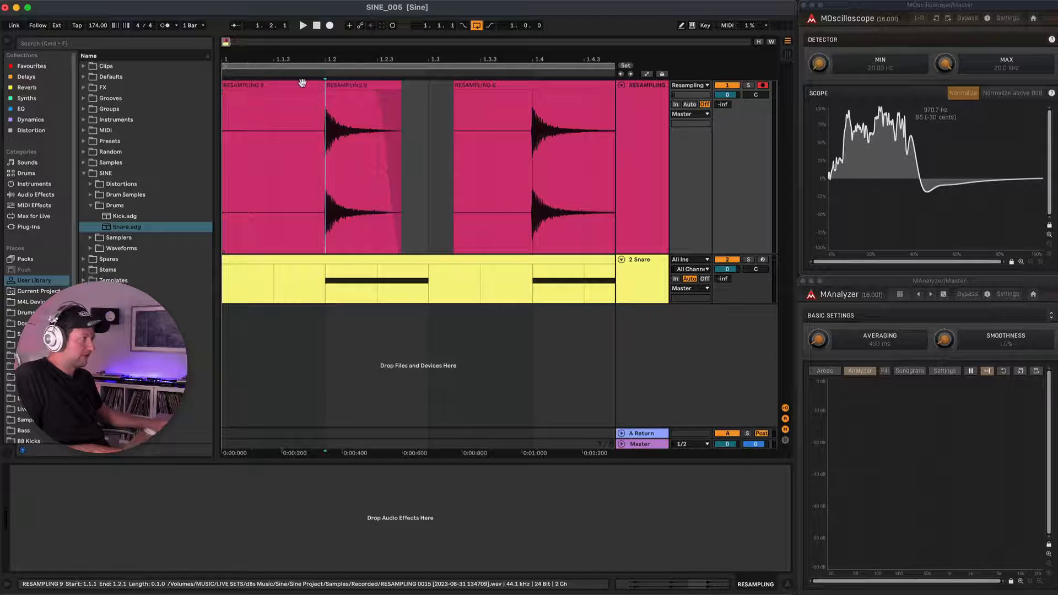
left_click(303, 85)
key("Delete")
scroll(432, 120, "down", 3)
left_click(349, 86)
key("Delete")
left_click(278, 86)
scroll(286, 116, "up", 5)
scroll(286, 116, "left", 5)
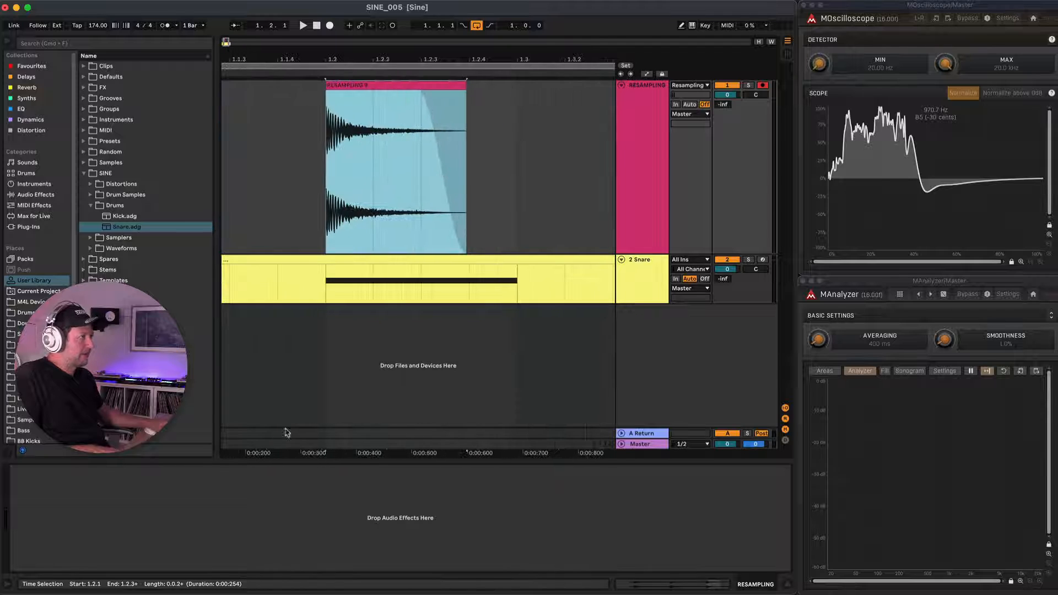
Open the remaining snare clip and raise its gain to 3.88 dB.
double_click(441, 171)
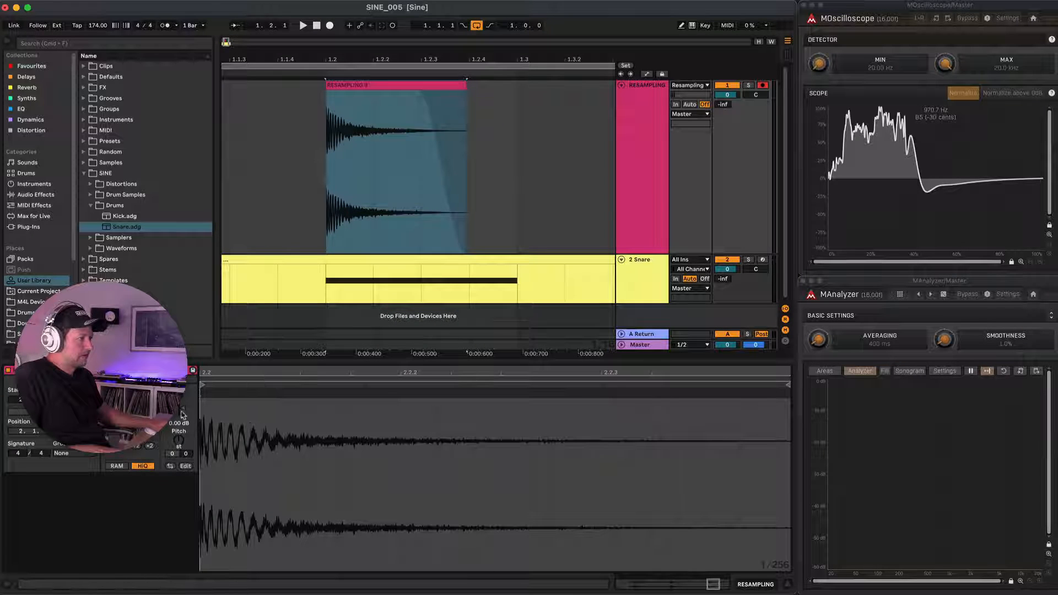
left_click_drag(182, 407, 183, 406)
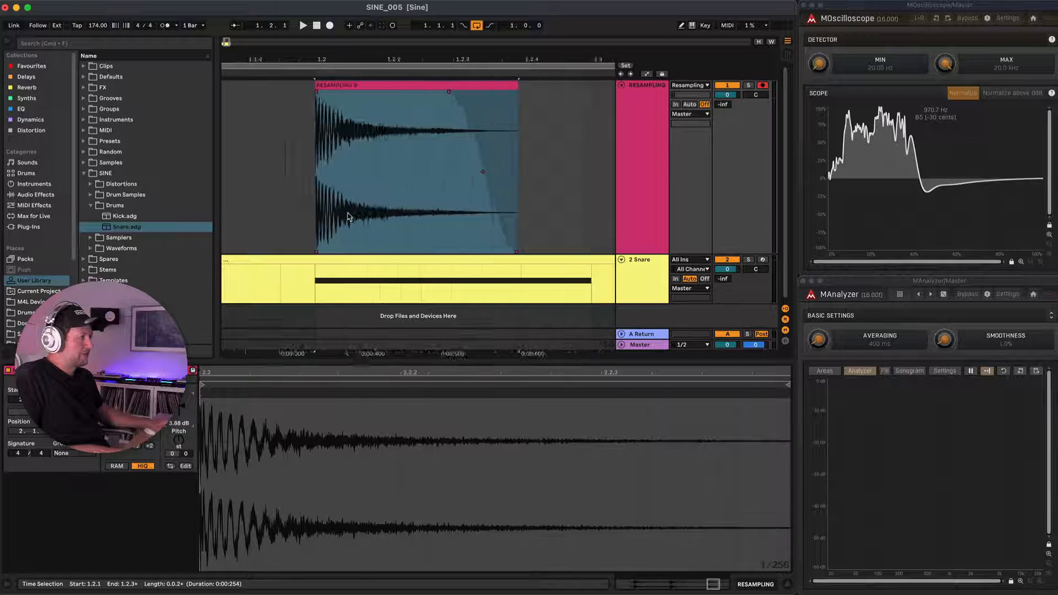
Solo the RESAMPLING track, audition the snare clip in the loop, and lengthen and reshape its fade-out curve.
key("z")
key("space")
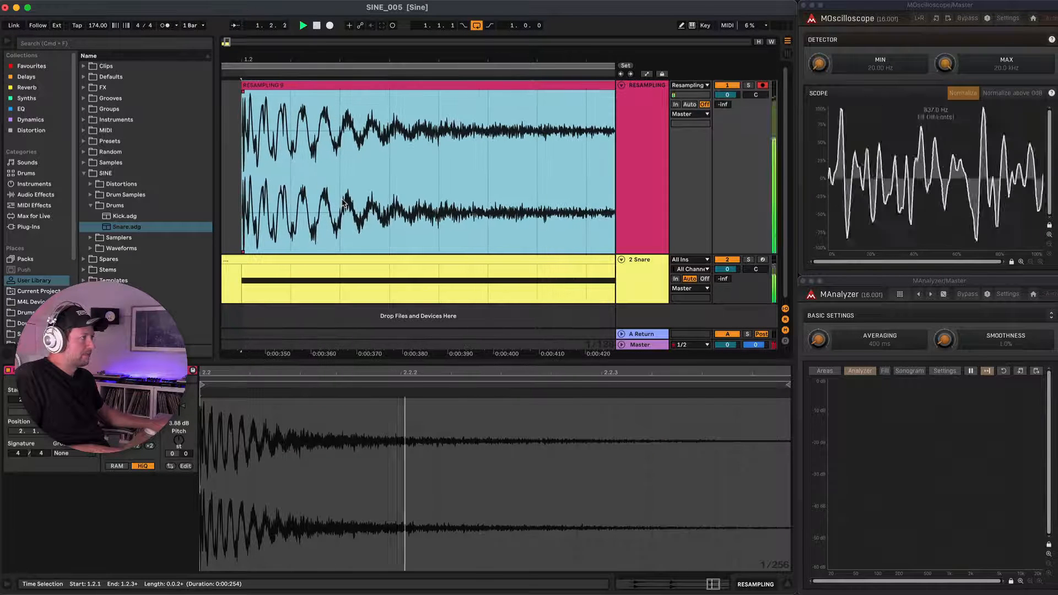
key("x")
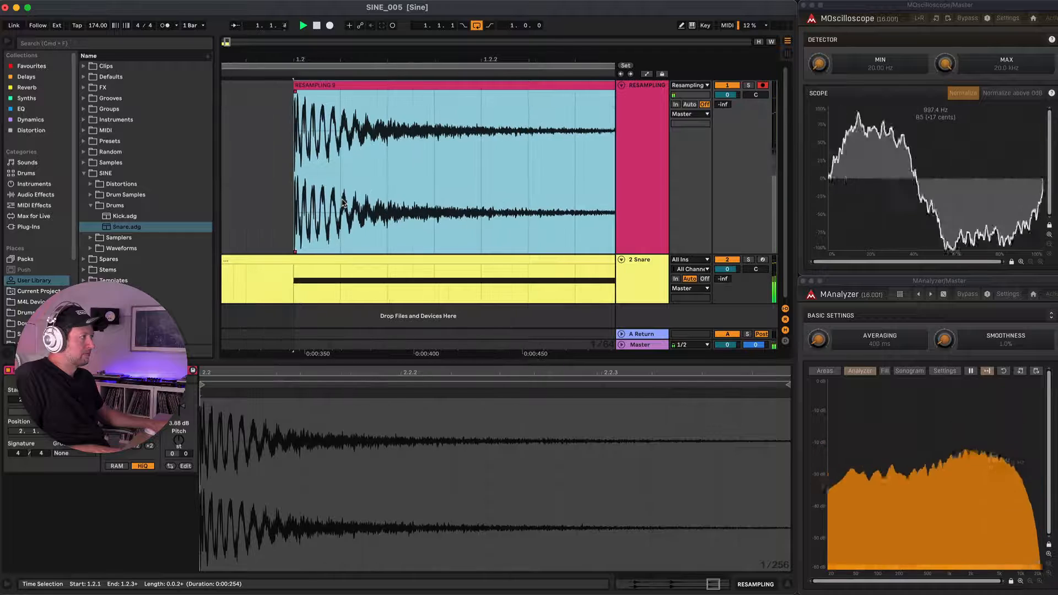
scroll(342, 204, "down", 6)
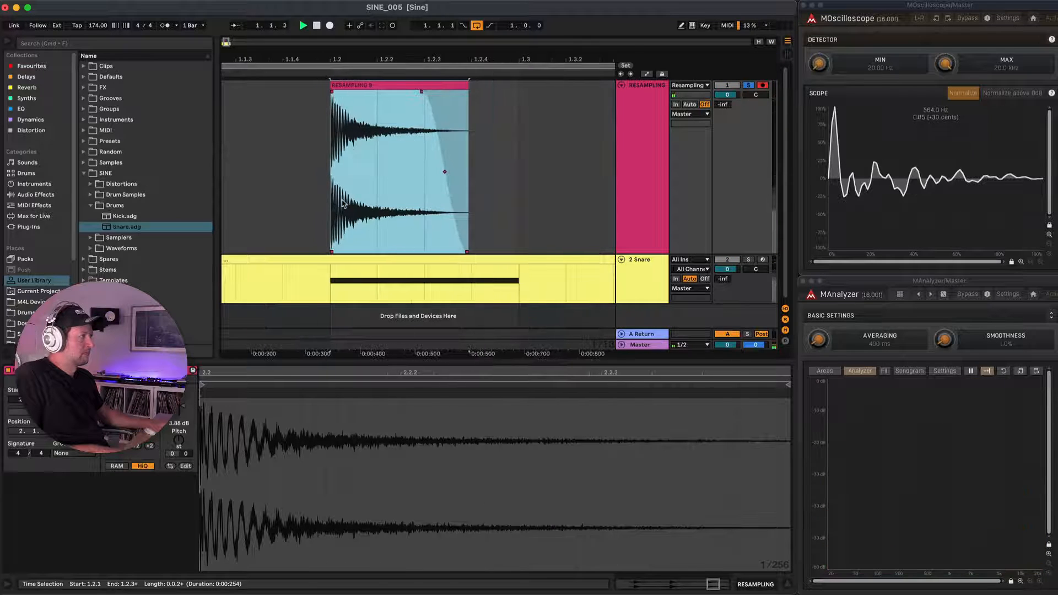
mouse_move(356, 102)
left_mouse_down()
mouse_move(316, 100)
mouse_move(347, 100)
left_mouse_up()
mouse_move(363, 175)
left_mouse_down()
mouse_move(386, 142)
mouse_move(366, 193)
left_mouse_up()
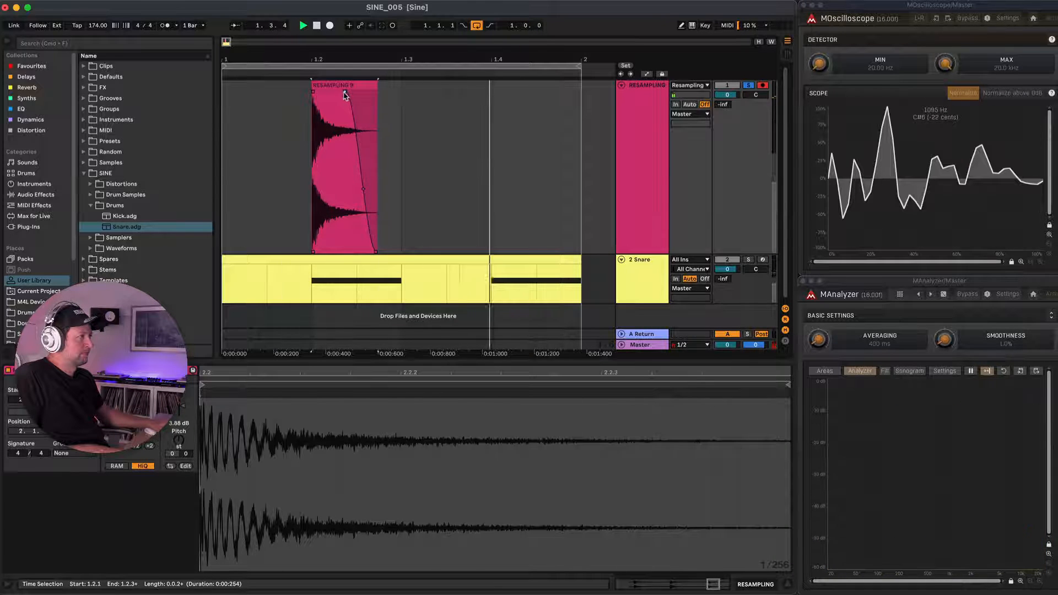
key("minus")
key("minus")
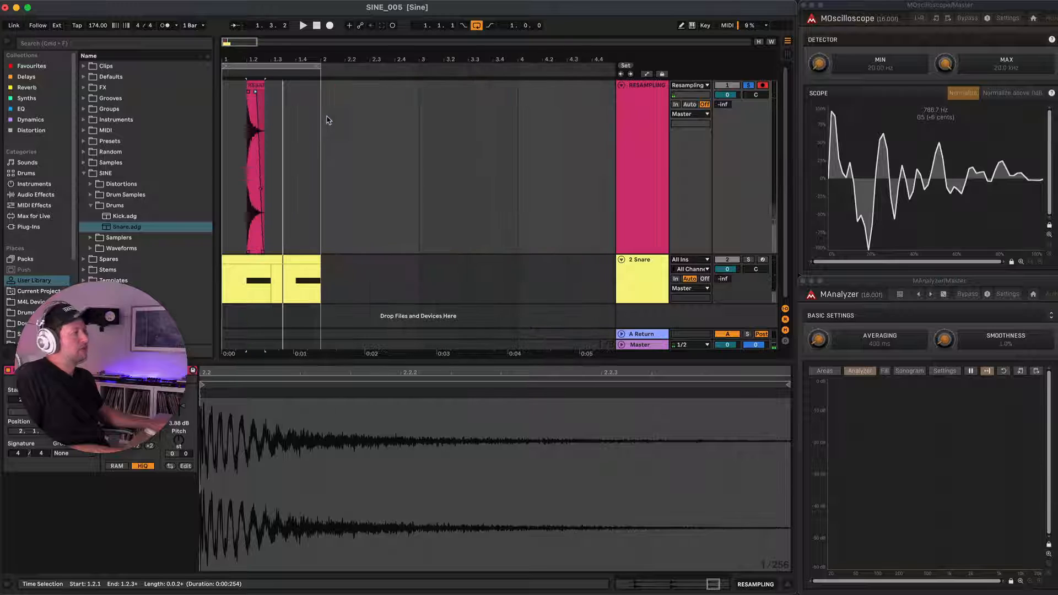
Rename the clip on the RESAMPLING track to Snare 1 and consolidate it with its fade-out.
left_click(267, 90)
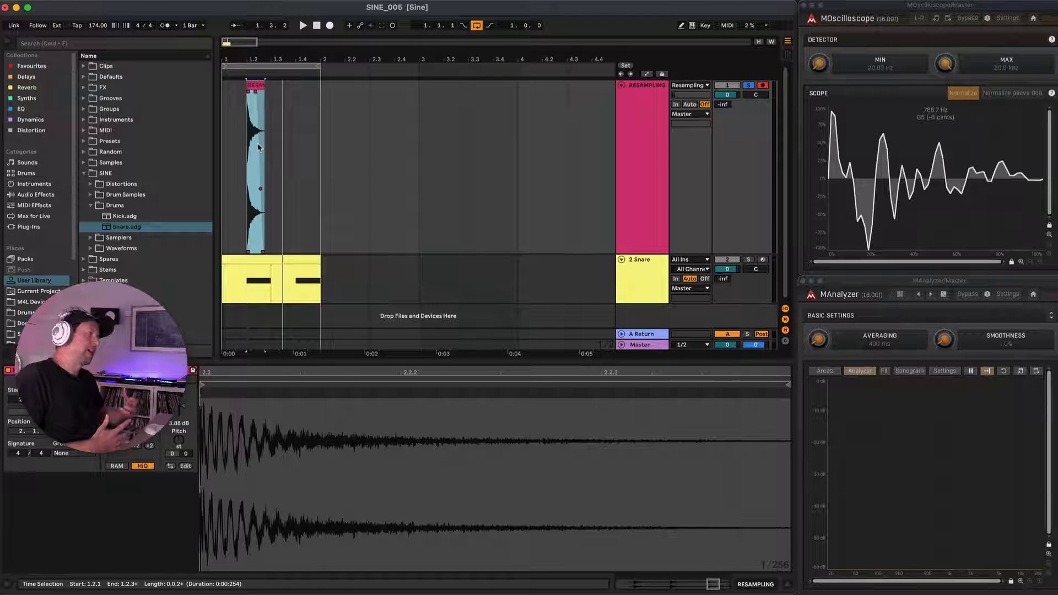
scroll(257, 147, "up", 1)
scroll(258, 147, "up", 5)
scroll(259, 147, "left", 3)
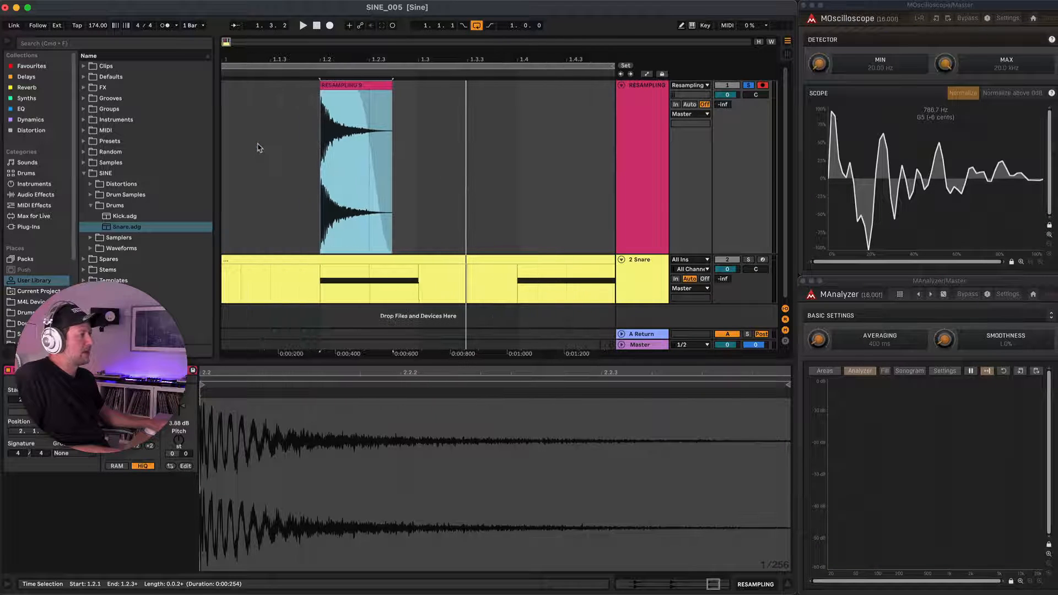
left_click(342, 88)
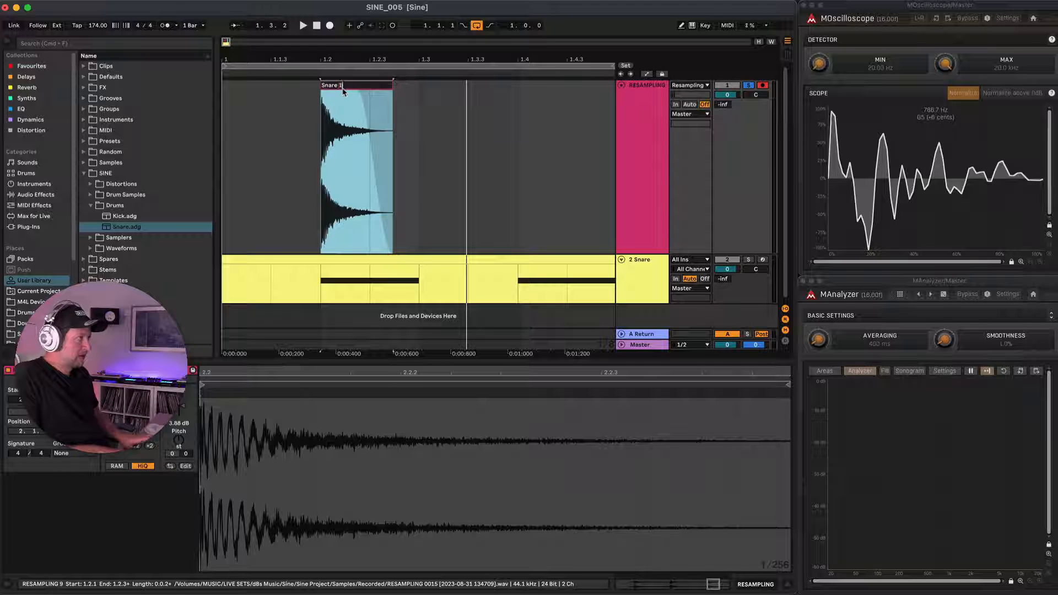
key("Return")
key("super+j")
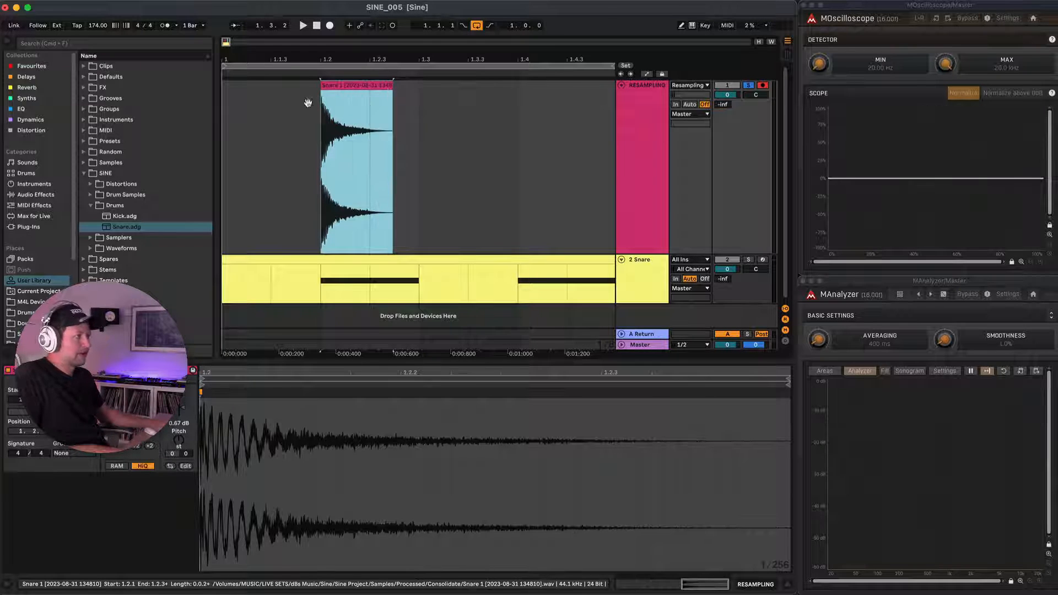
Create a Snares folder inside Drum Samples in the user library and save the Snare 1 clip in it.
left_click(90, 195)
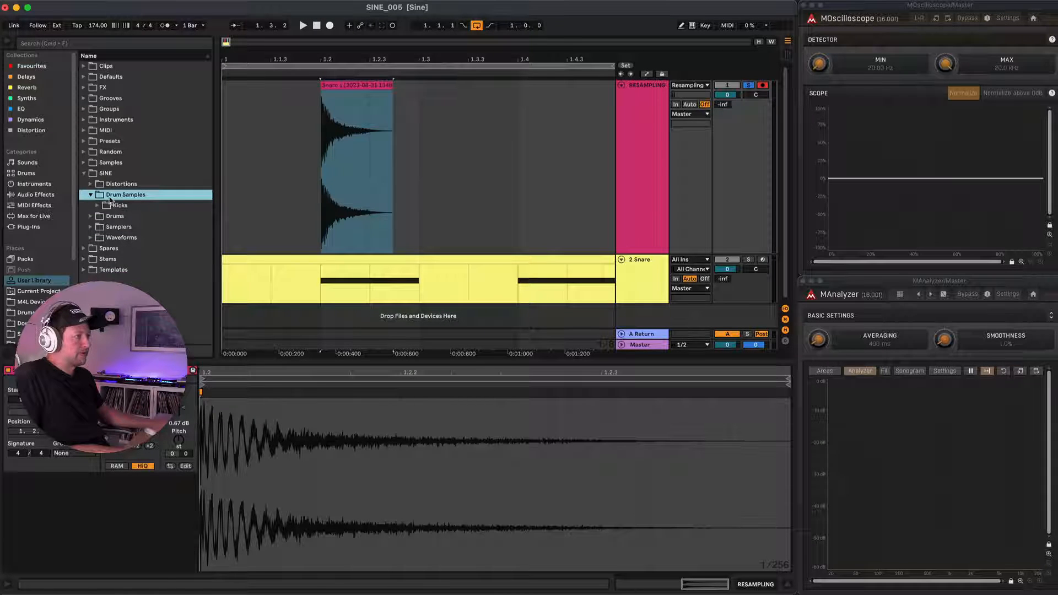
right_click(109, 194)
left_click(142, 221)
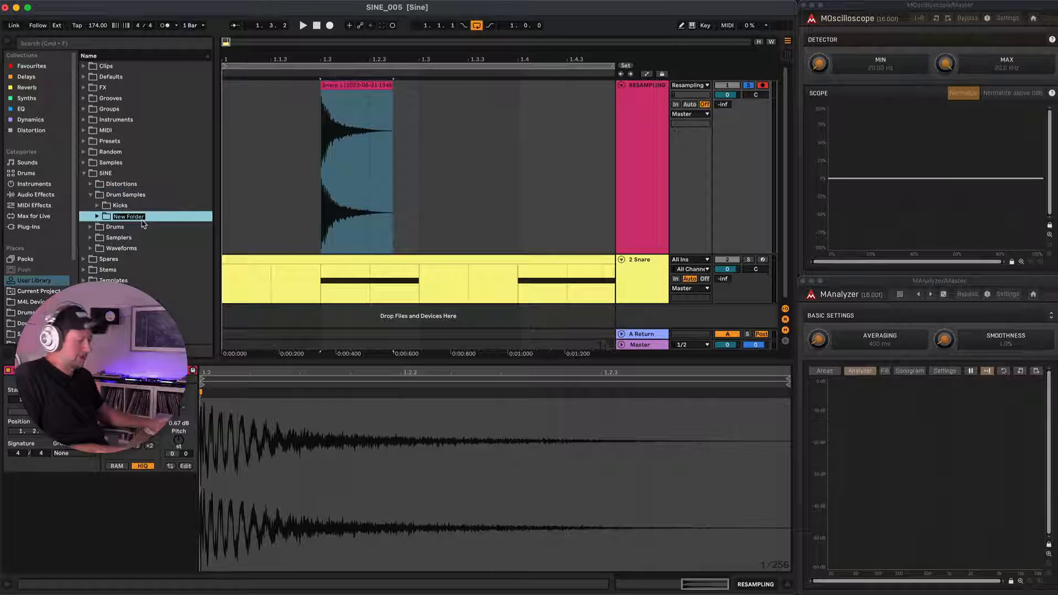
type("Snares")
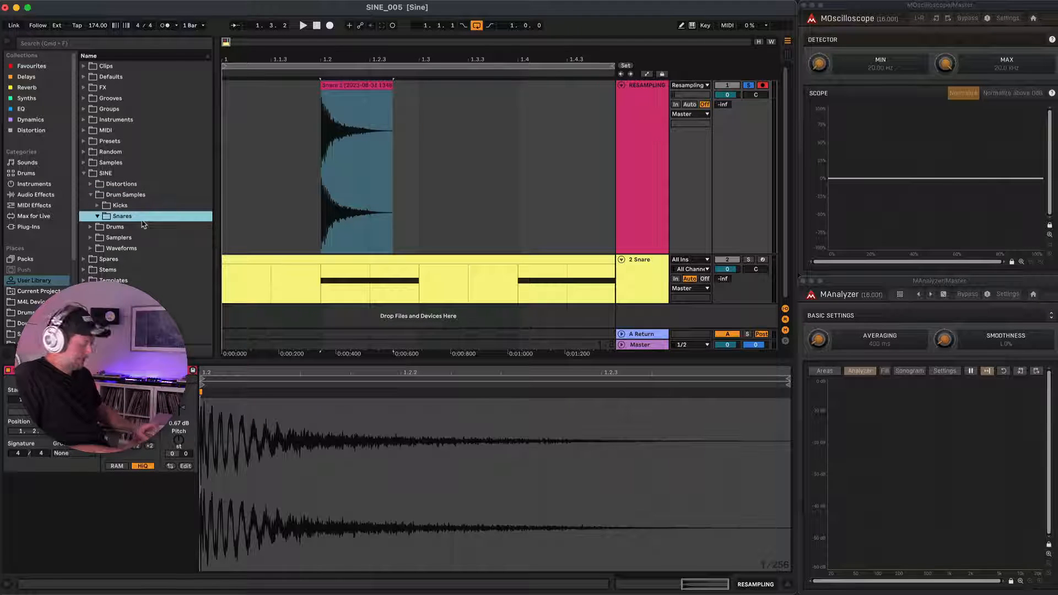
left_click_drag(355, 87, 155, 222)
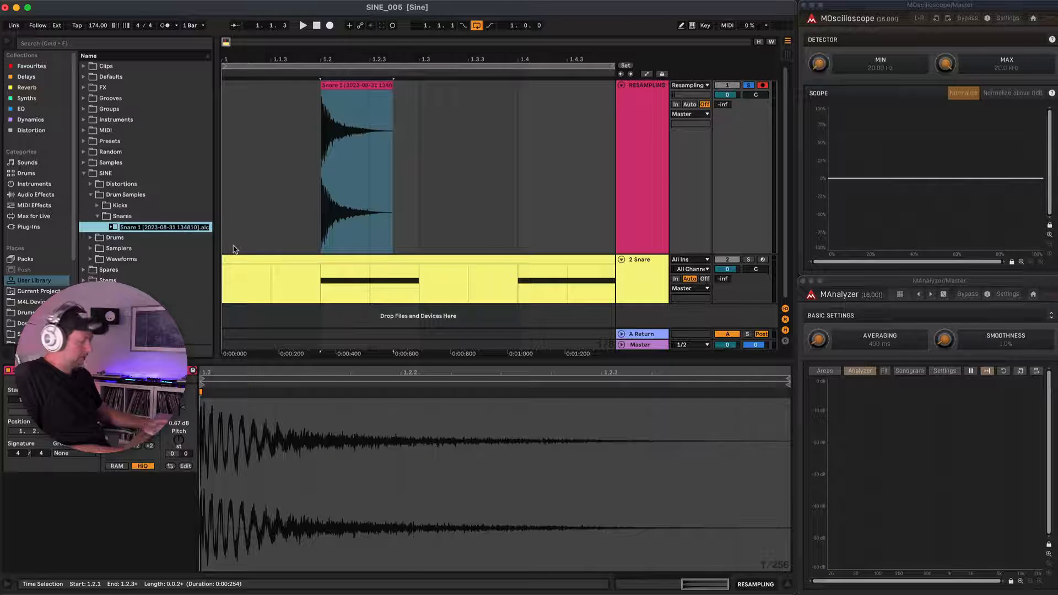
key("Return")
Show the Snare track's device chain with the Distortion 1 rack unfolded, and play the track soloed.
scroll(297, 252, "down", 3)
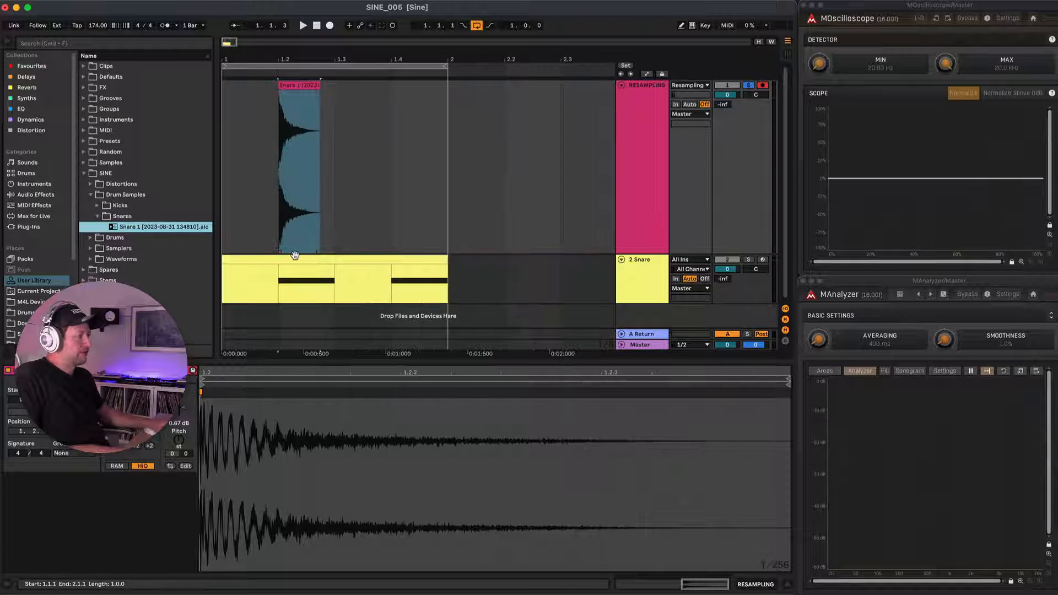
left_click(295, 259)
key("shift+Tab")
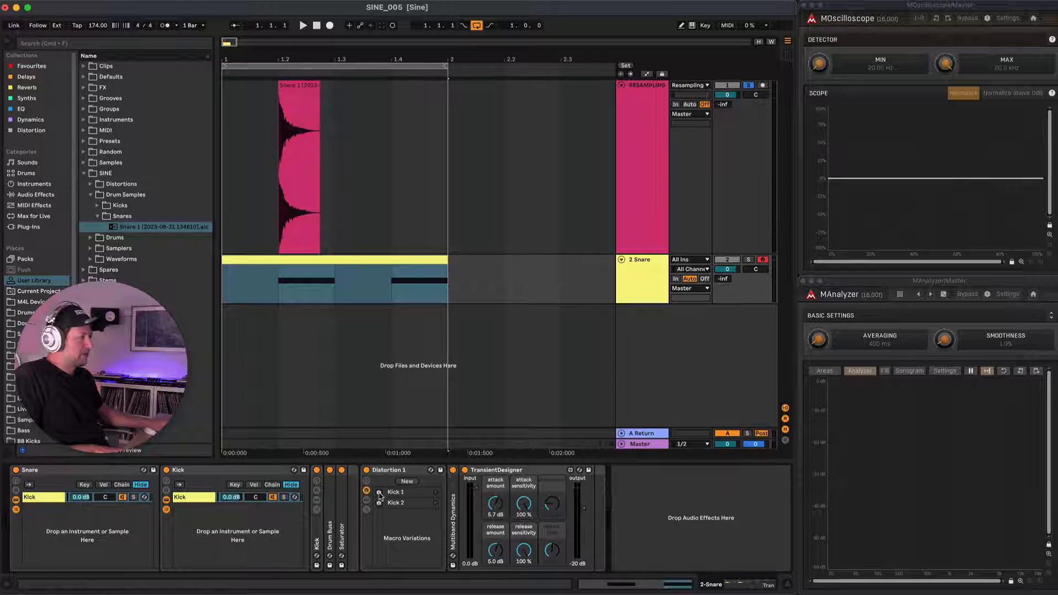
double_click(408, 475)
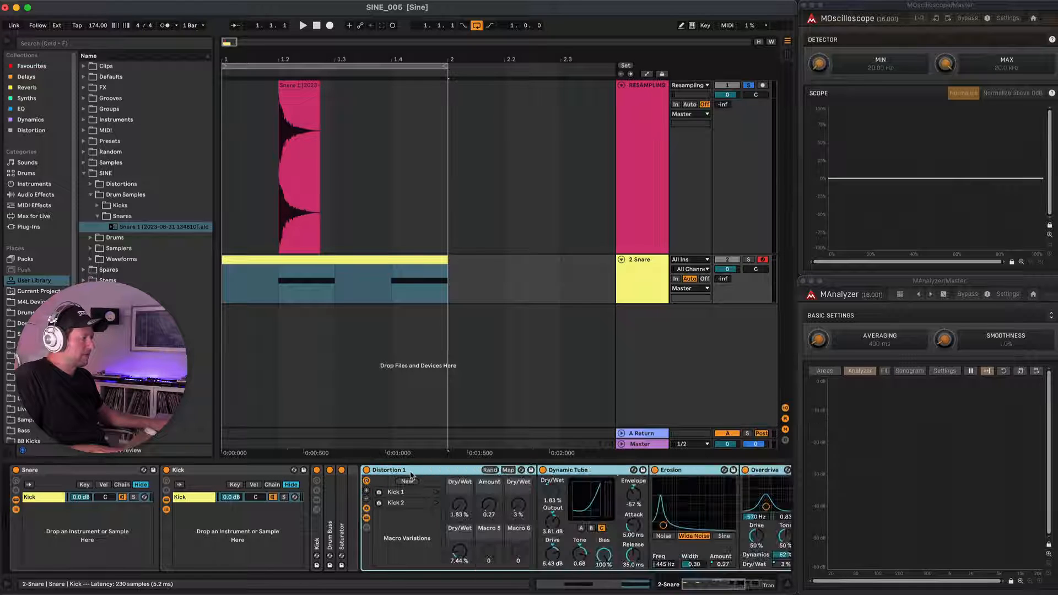
scroll(453, 472, "right", 3)
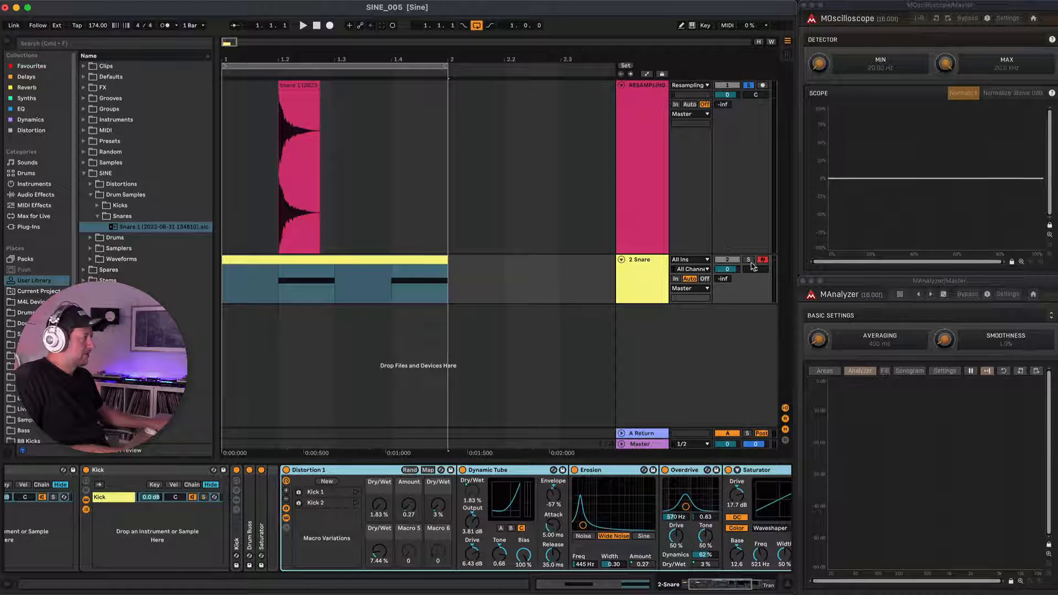
left_click(749, 260)
key("space")
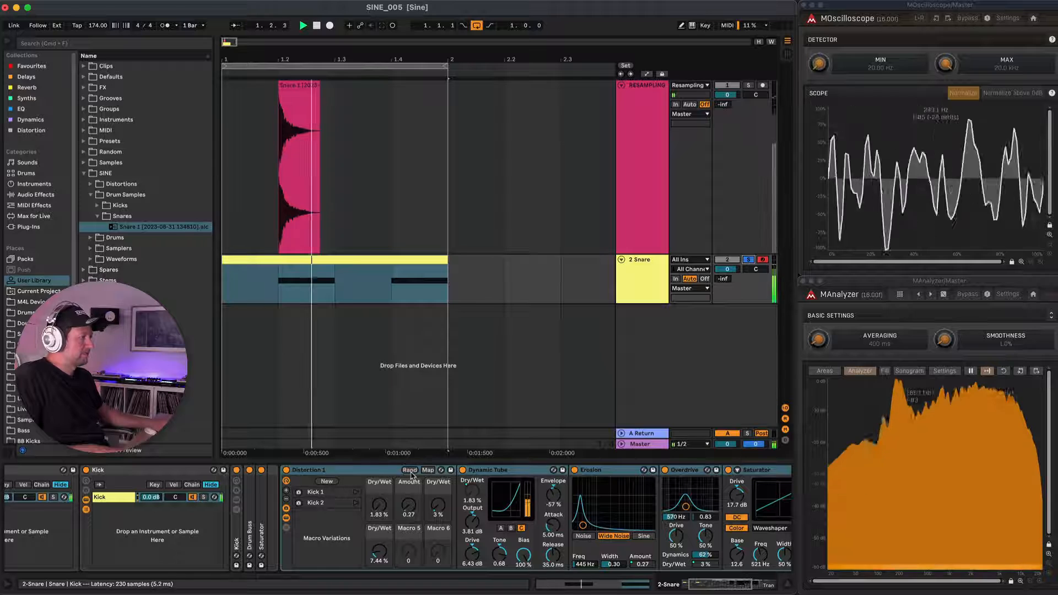
Randomize the Distortion 1 macros five times while auditioning the snare, and look over the rest of the effects chain.
left_click(409, 470)
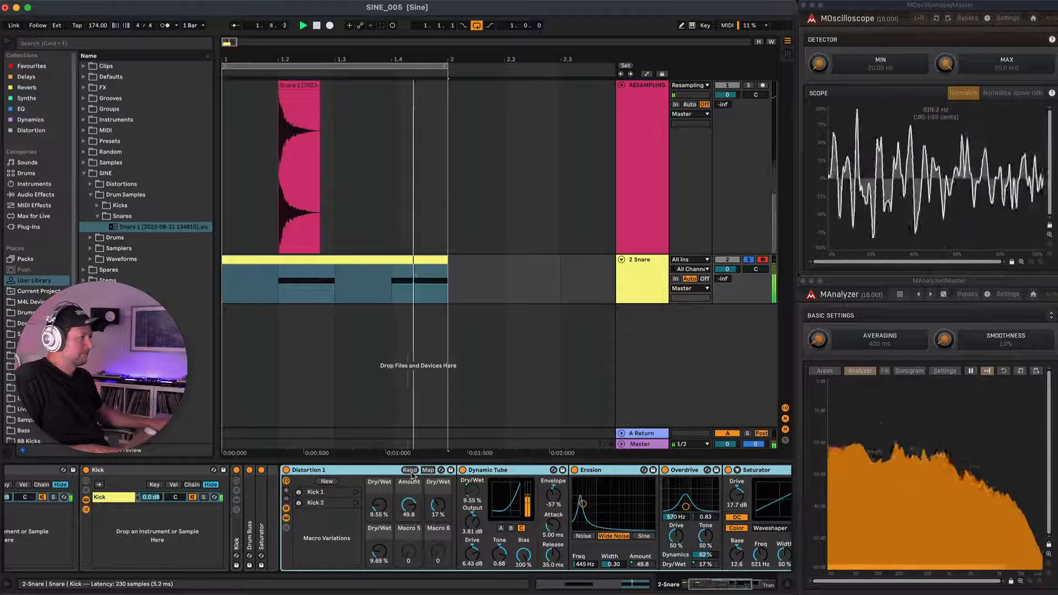
left_click(409, 470)
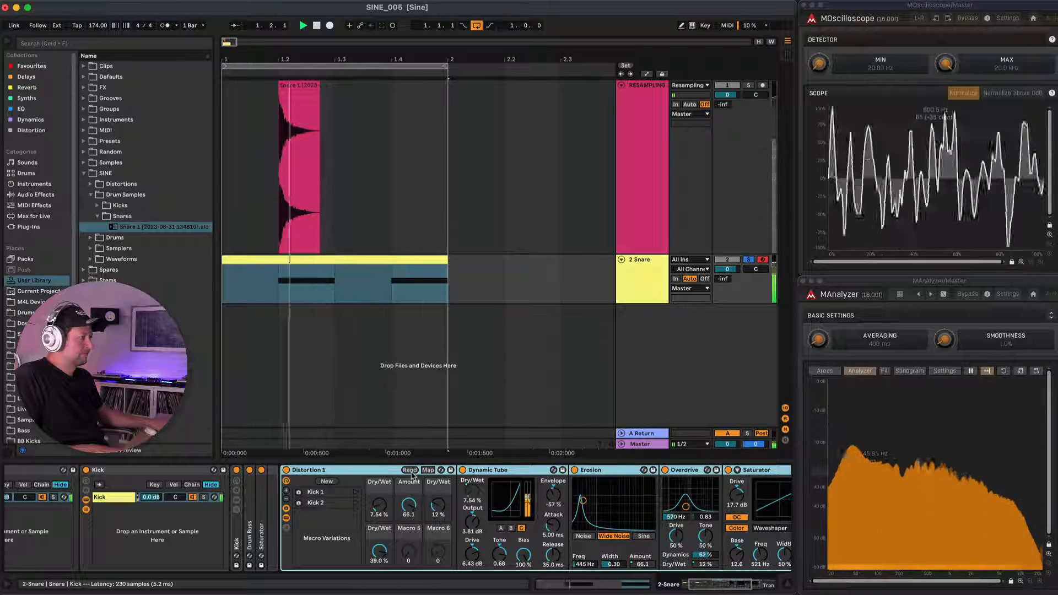
left_click(409, 470)
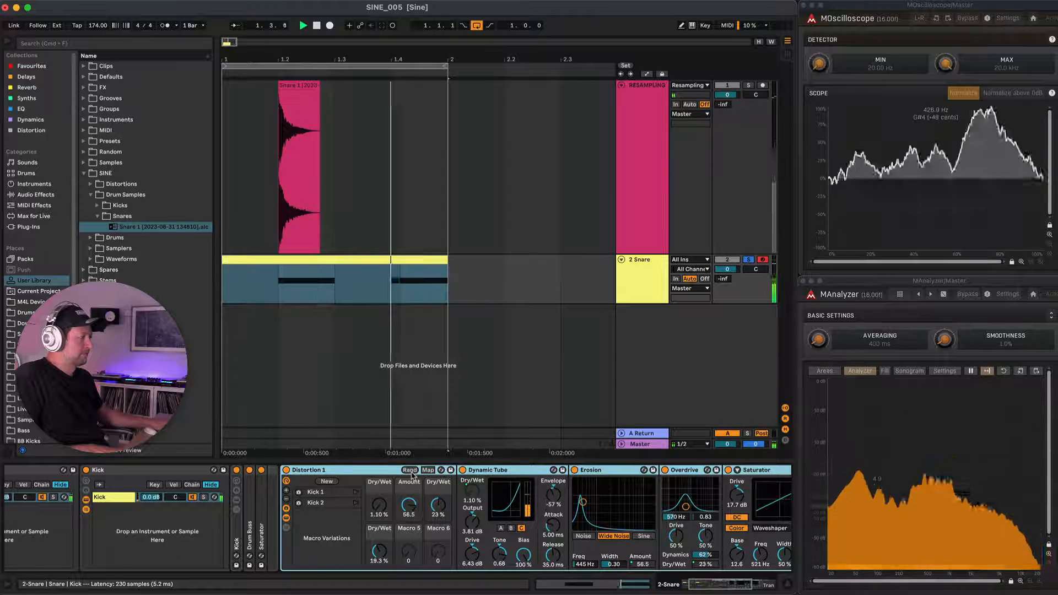
left_click(410, 470)
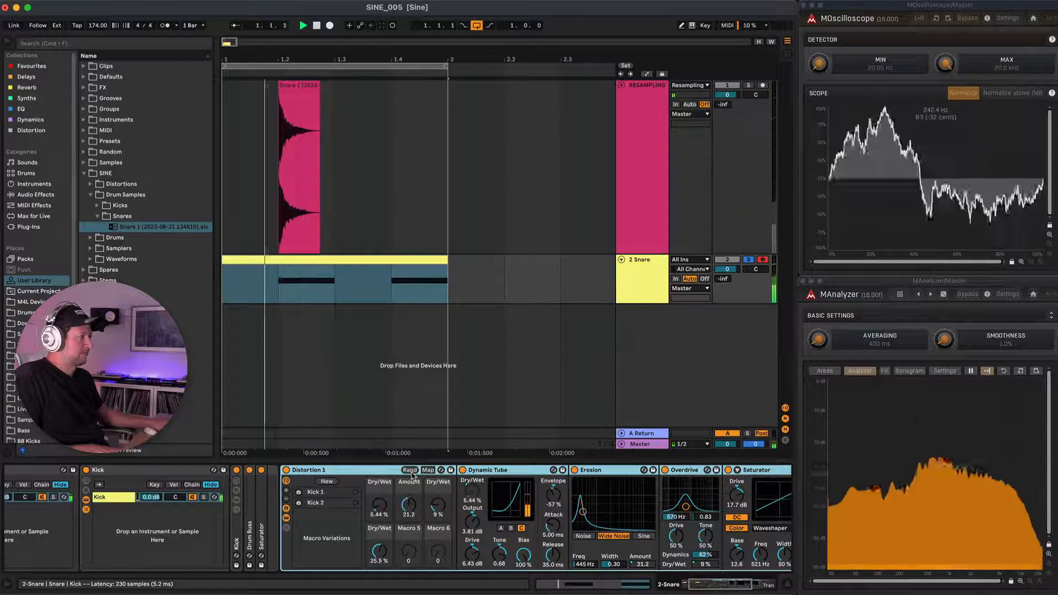
left_click(410, 470)
scroll(413, 475, "right", 5)
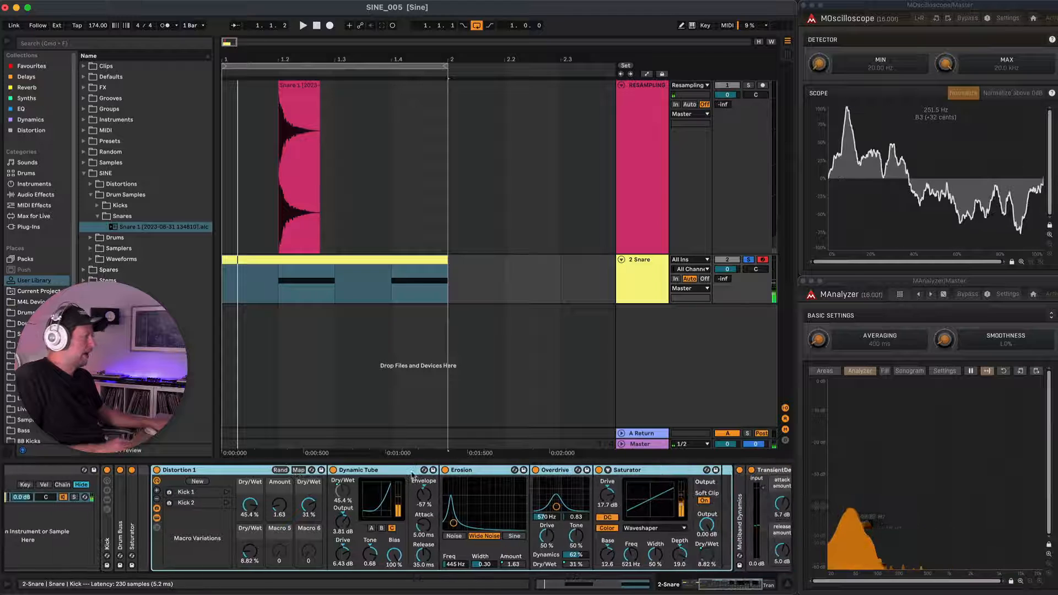
scroll(412, 475, "right", 8)
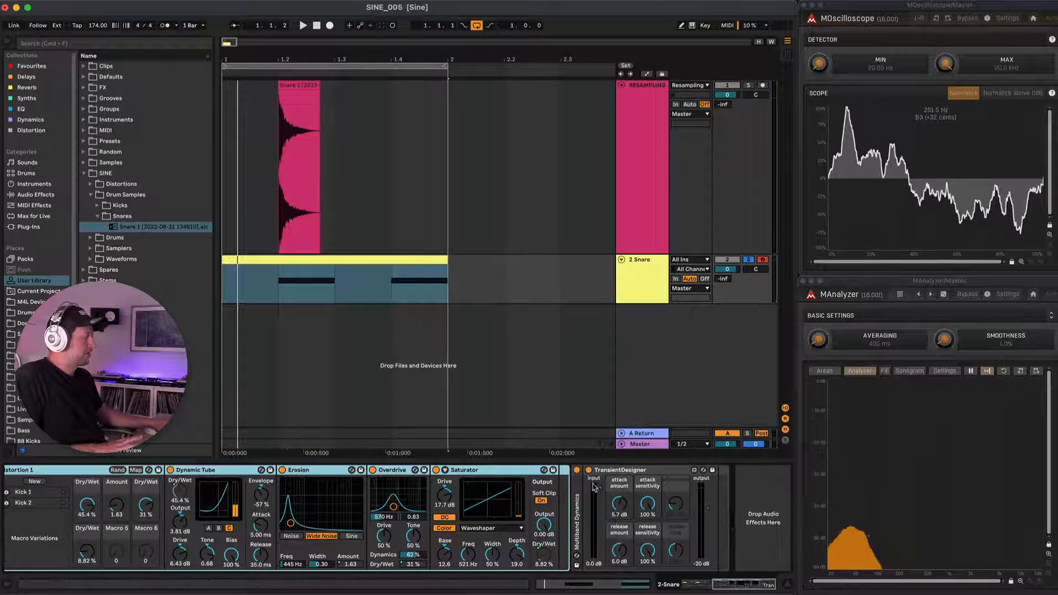
scroll(601, 486, "left", 10)
scroll(608, 487, "left", 9)
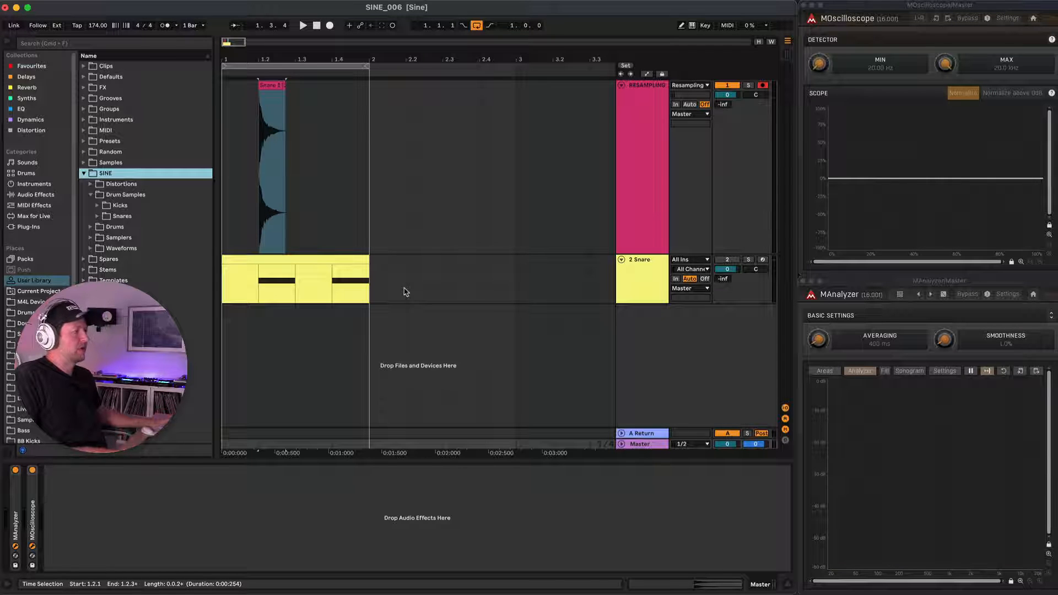
Delete the Snare 1 clip from the RESAMPLING track and select the MIDI clip on the Snare track.
left_click(271, 84)
key("Delete")
left_click(278, 263)
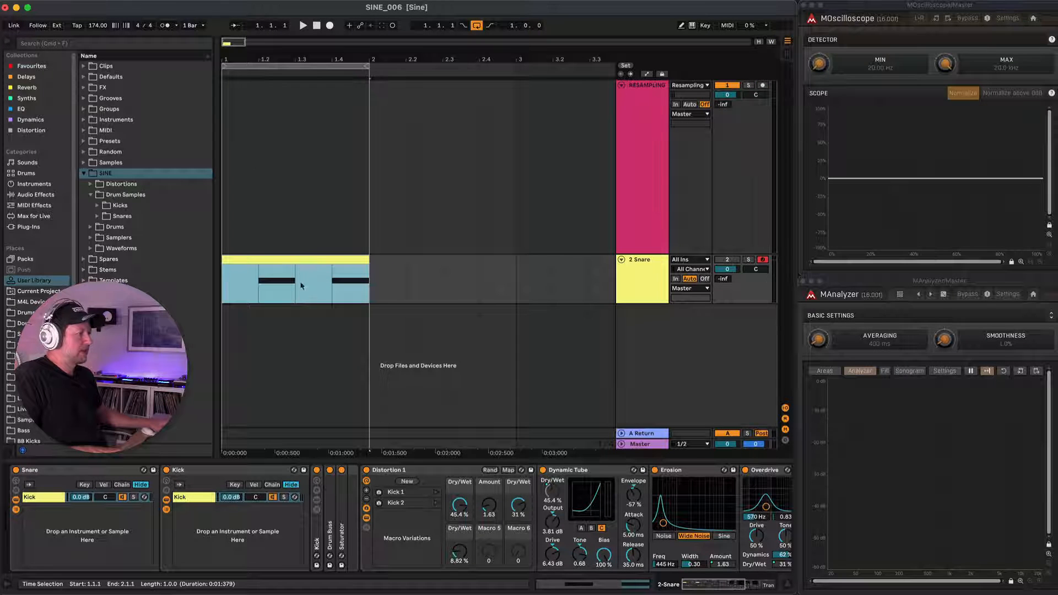
Open the Snare track's MIDI clip and transpose both of its notes up two octaves to F5.
double_click(302, 256)
scroll(470, 463, "up", 5)
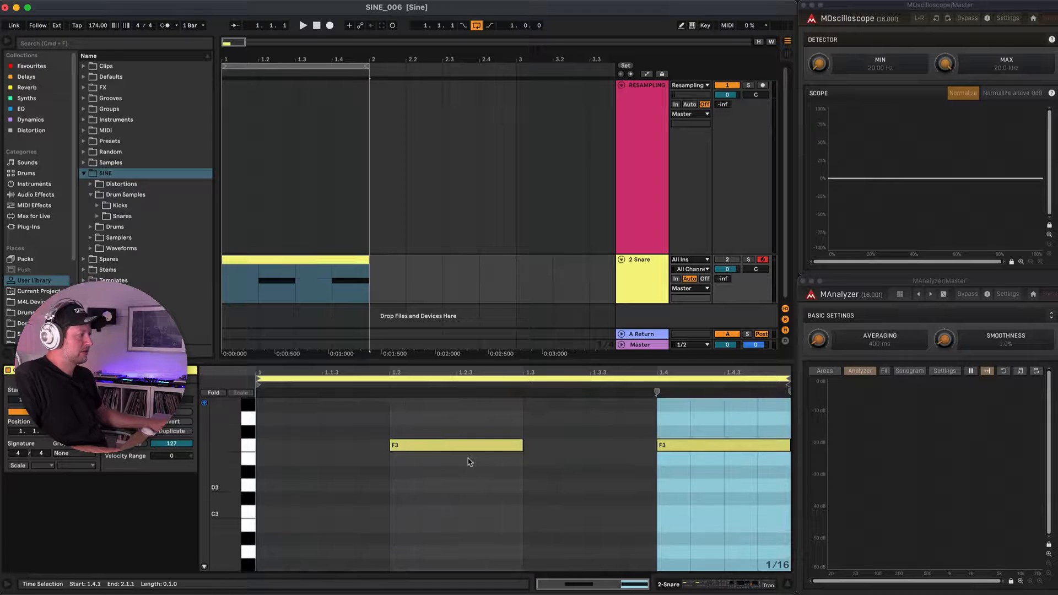
left_click(478, 450)
key("super+a")
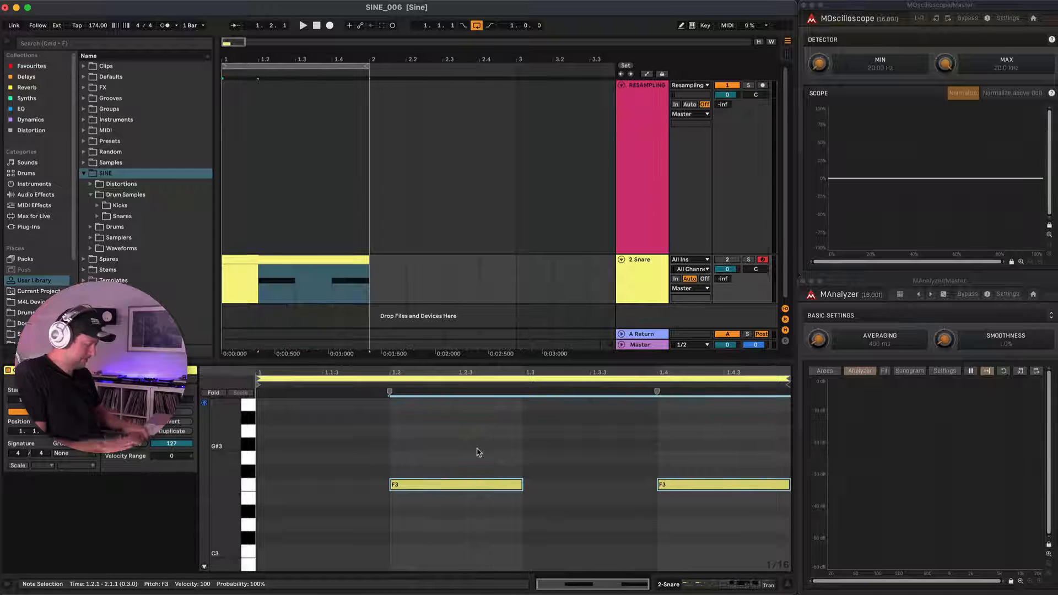
key("shift+Up")
Activate the Snare track at -6.0 dB volume, and raise both notes another octave to F6 to audition them.
key("shift+Up")
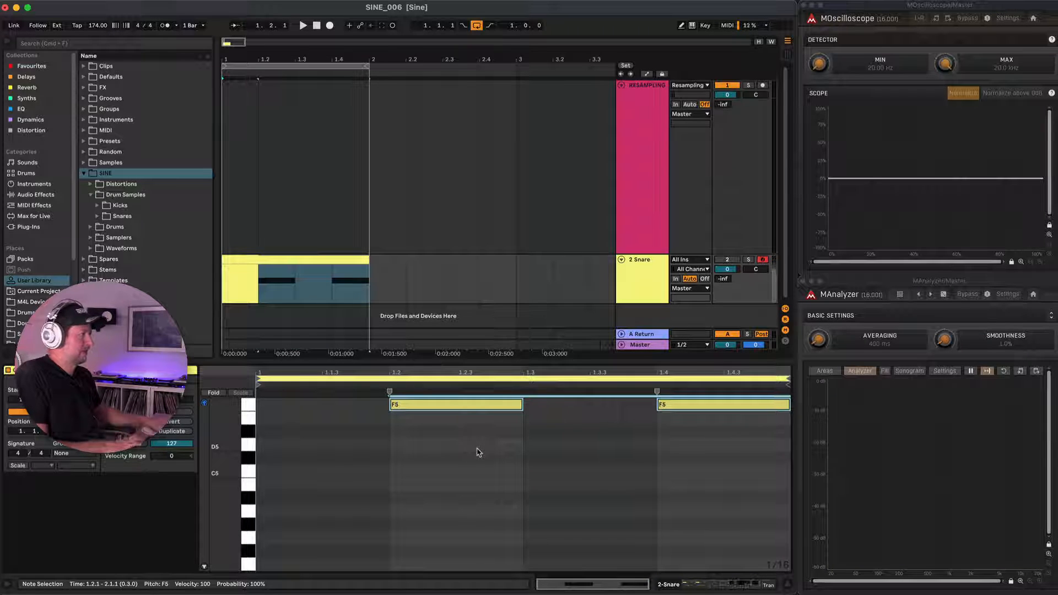
left_click(731, 260)
left_click_drag(731, 269, 730, 287)
key("shift+Up")
scroll(516, 469, "up", 2)
key("space")
Unfold the inner Kick rack on the Snare track, deactivate its Fundamental chain and audition the remaining Transient and Snare layers.
key("shift+Tab")
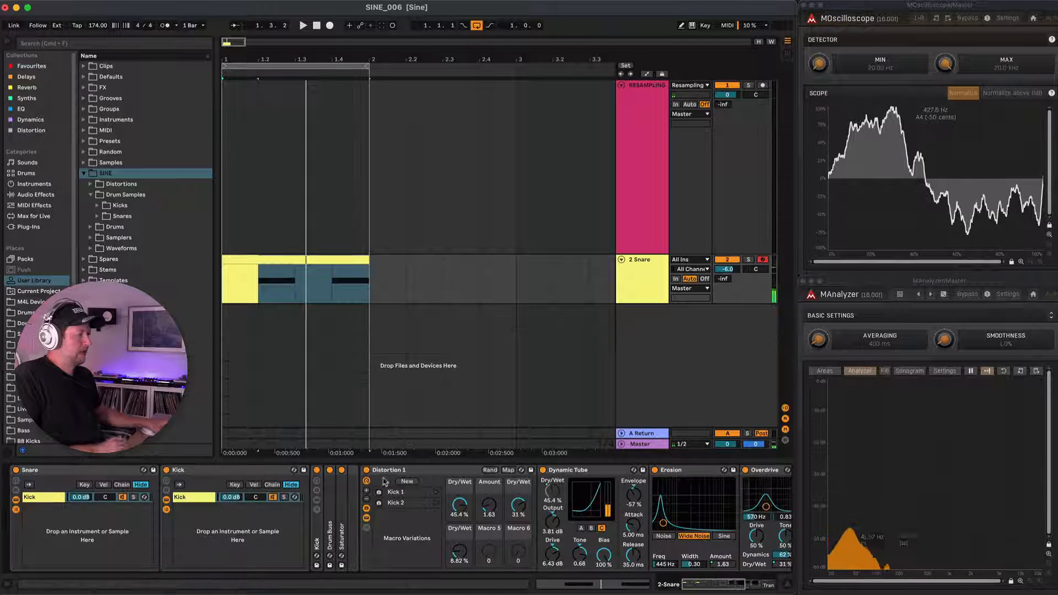
left_click(316, 509)
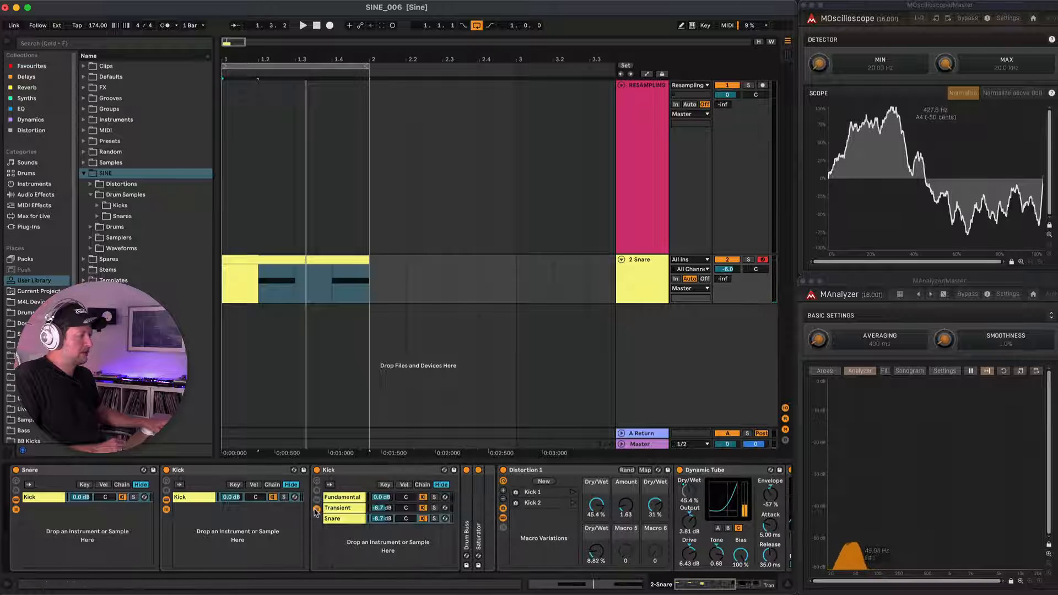
left_click(347, 499)
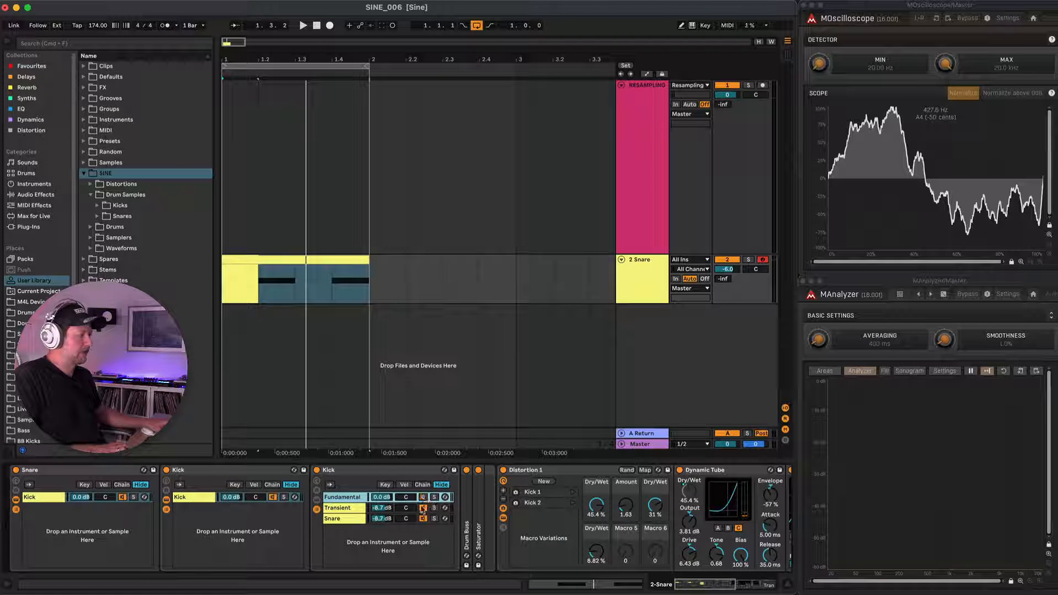
scroll(386, 532, "right", 5)
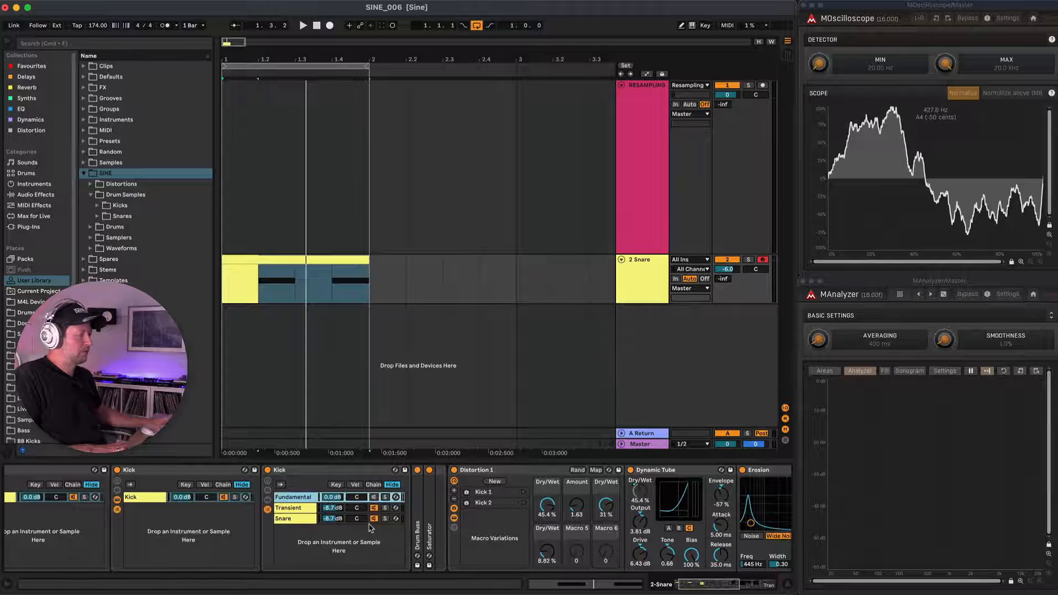
key("space")
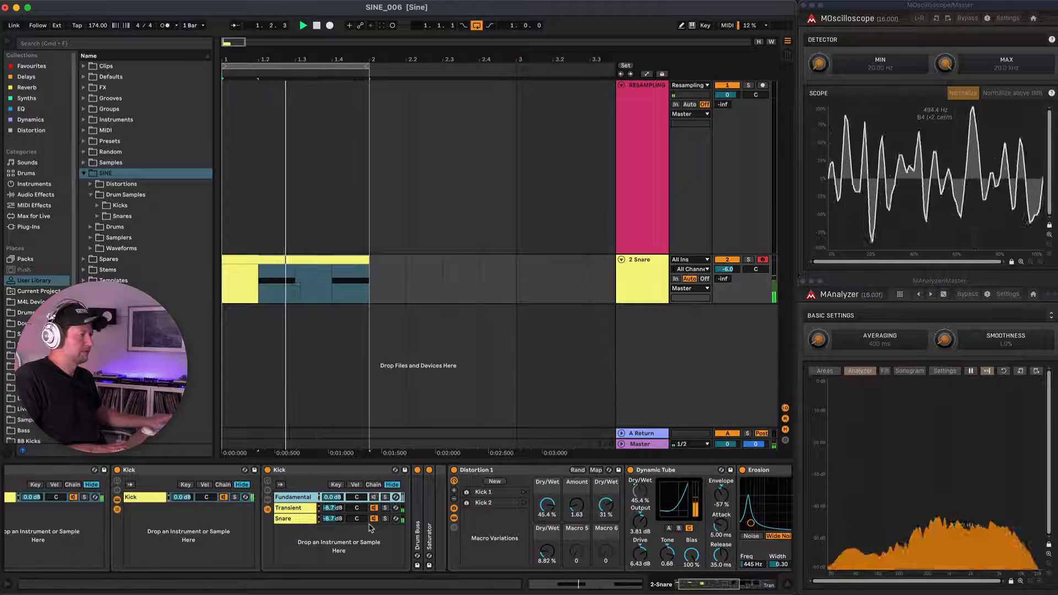
key("space")
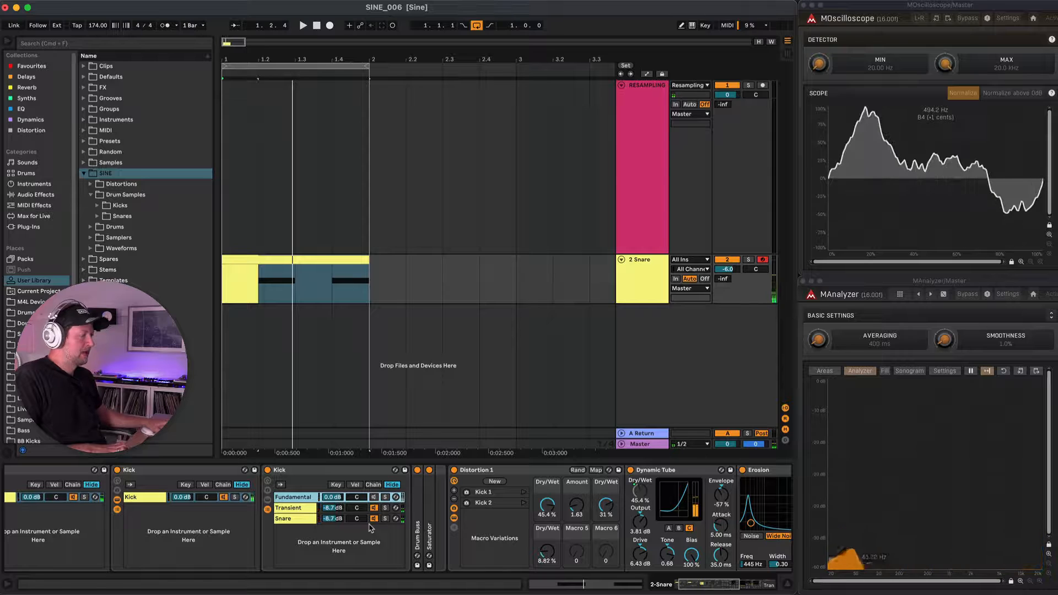
Reopen the Snare track's MIDI clip and audition both notes at different pitches, transposing them down to F2 and up to C7.
left_click(310, 257)
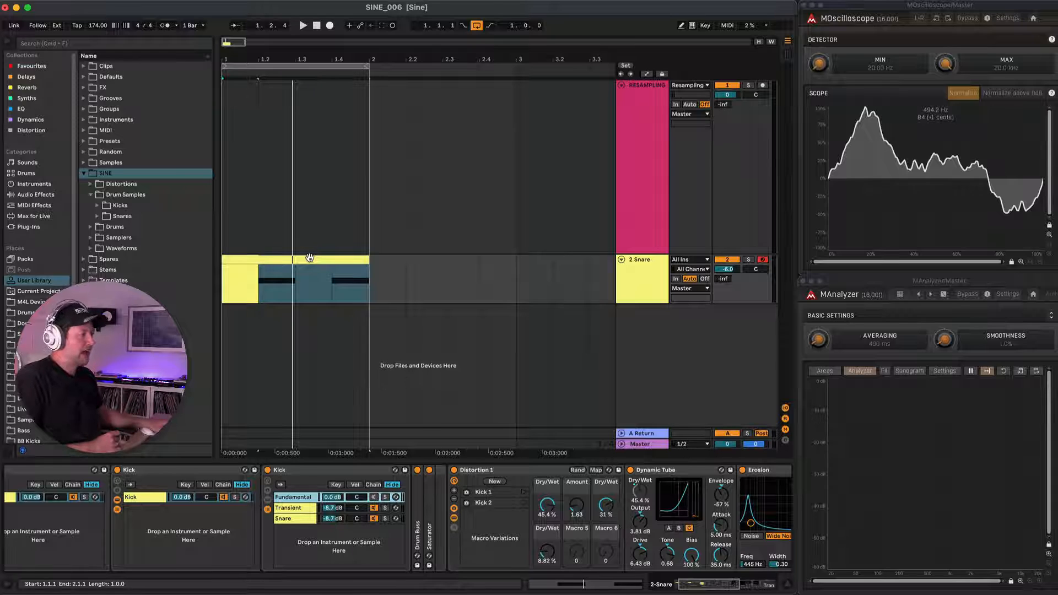
double_click(309, 259)
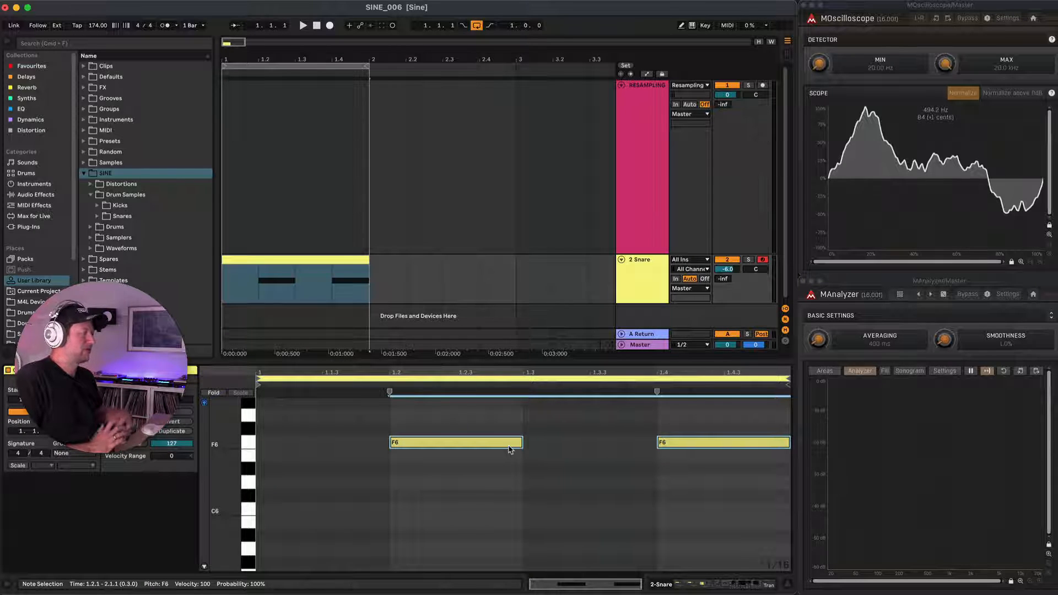
left_click(563, 467)
key("super+a")
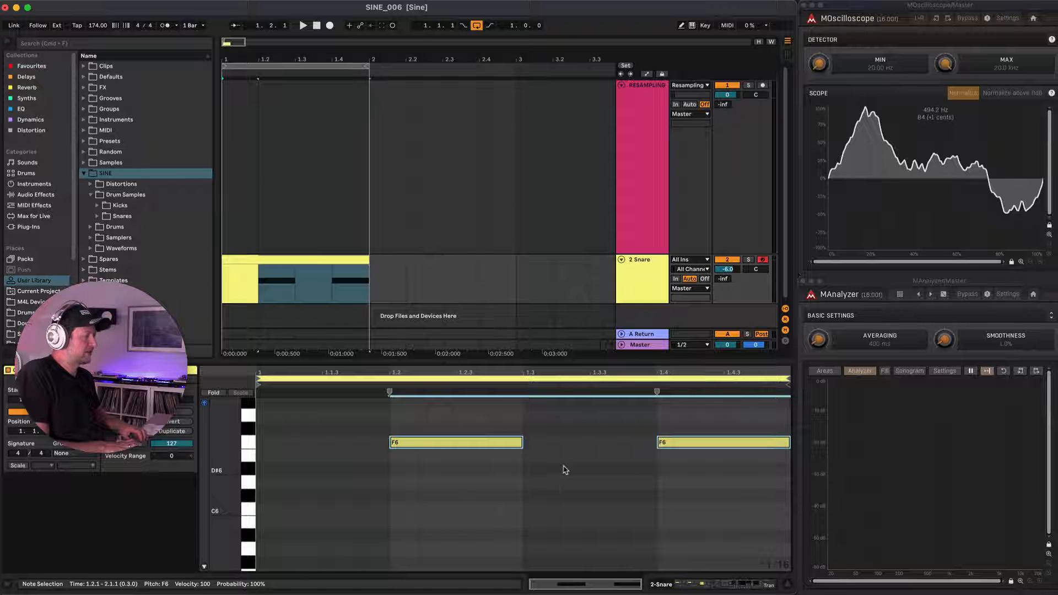
key("shift+Down")
key("shift+Down")
key("shift+Down")
key("shift+Down")
key("shift+Down")
key("shift+Down")
key("shift+Down")
key("shift+Down")
key("shift+Down")
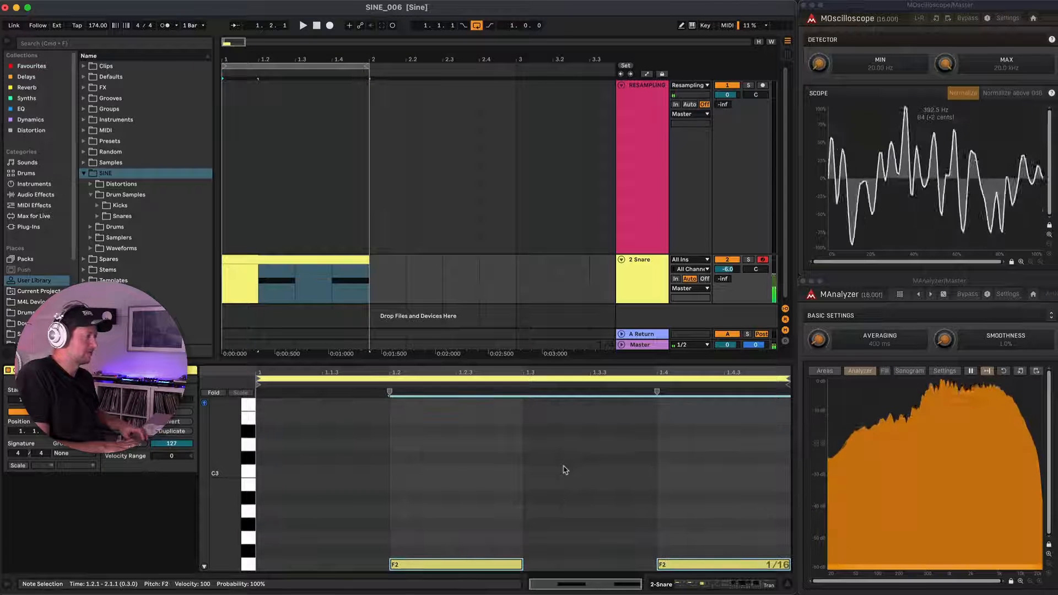
key("shift+Up")
key("shift+Up")
key("shift+Up")
key("shift+Up")
key("shift+Up")
key("shift+Up")
key("shift+Up")
key("shift+Up")
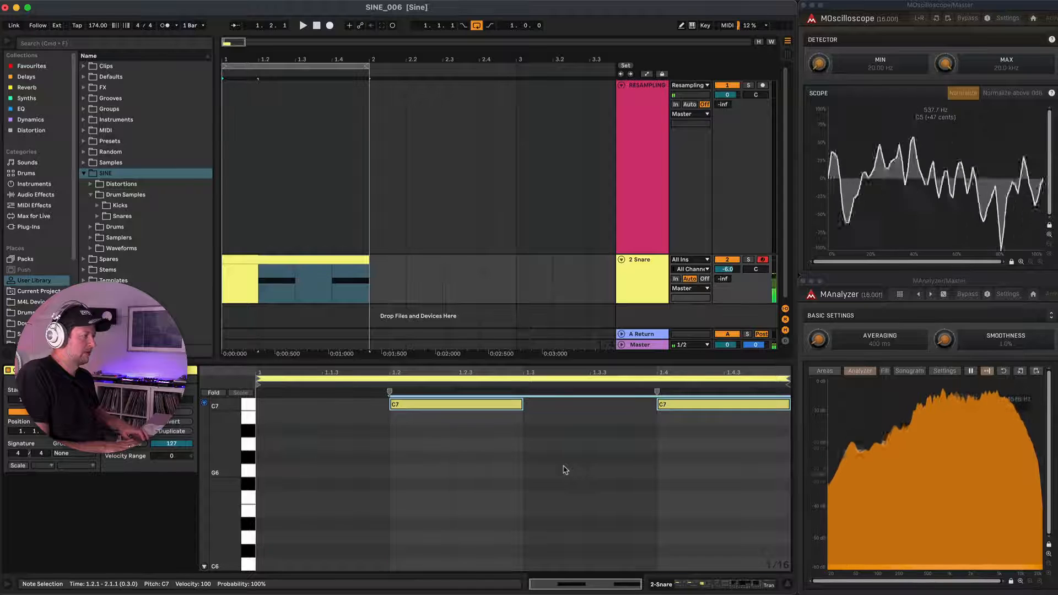
Audition both notes of the Snare clip an octave higher at C8, lowering them to F7.
key("shift+Up")
key("shift+Up")
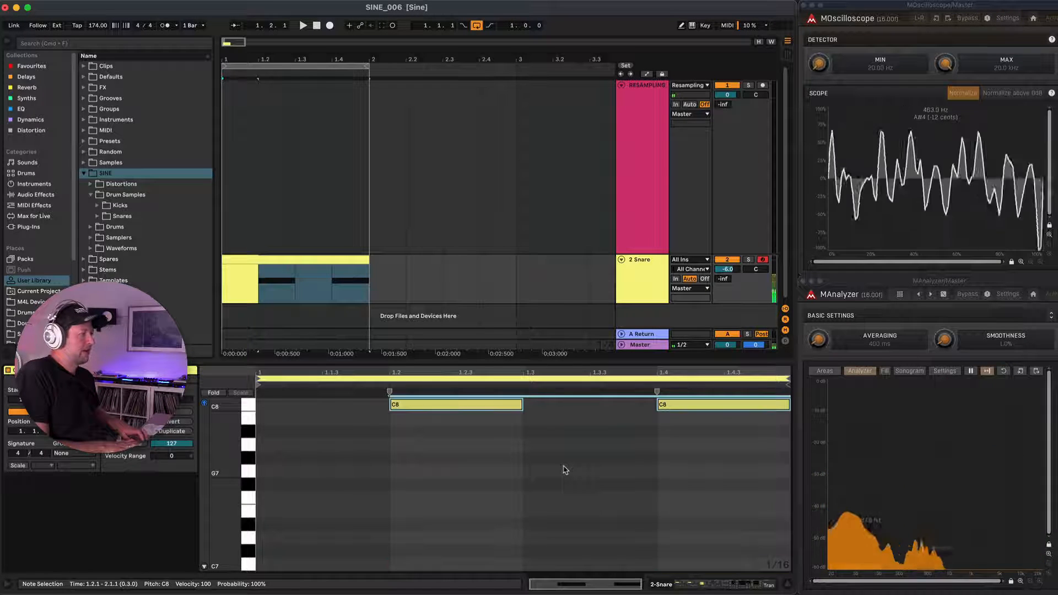
key("Down")
key("Down")
key("Down")
key("Down")
key("Down")
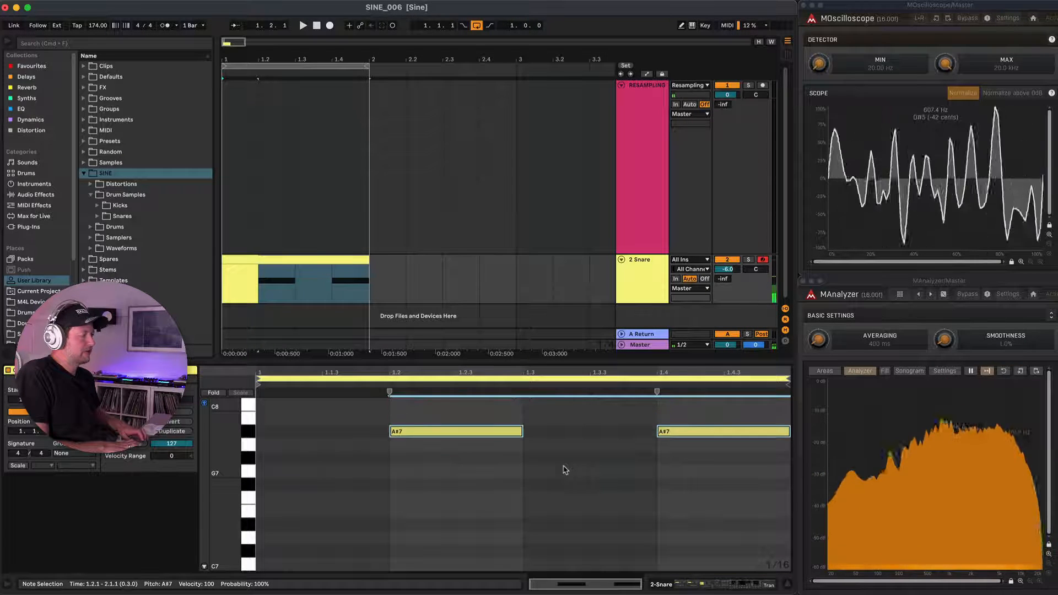
key("Down")
key("Down")
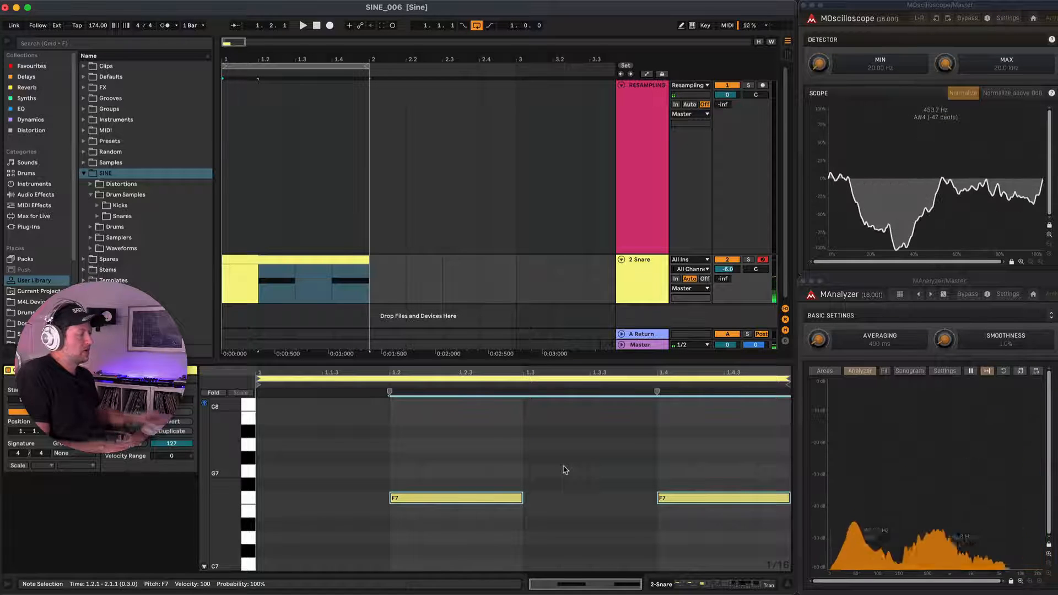
Return to the Snare track's devices, delete the inner Kick rack's Fundamental chain and rename its Snare chain as Cymbal.
left_click(347, 256)
key("shift+Tab")
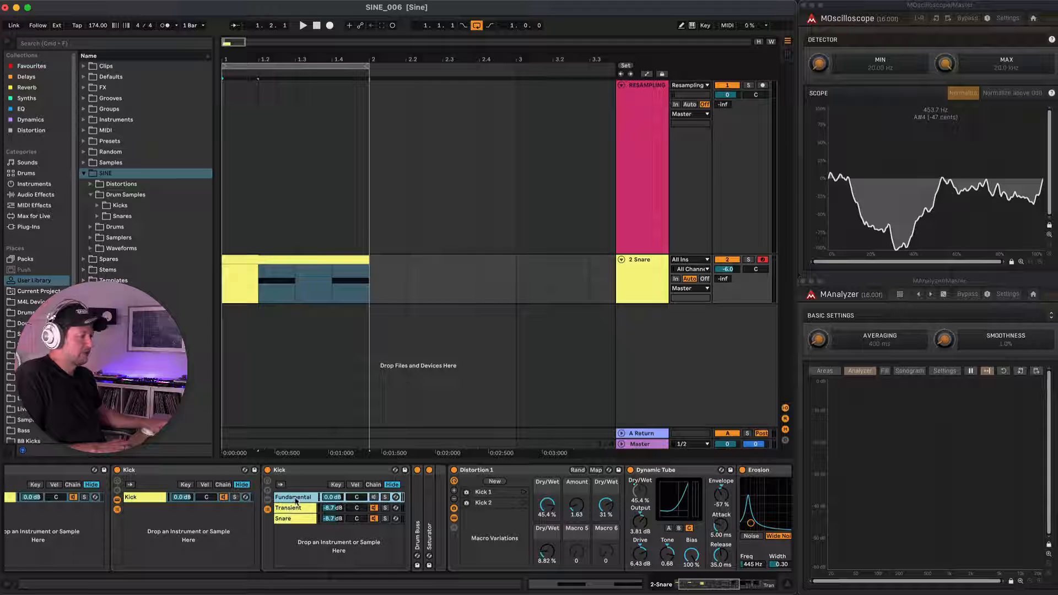
key("Delete")
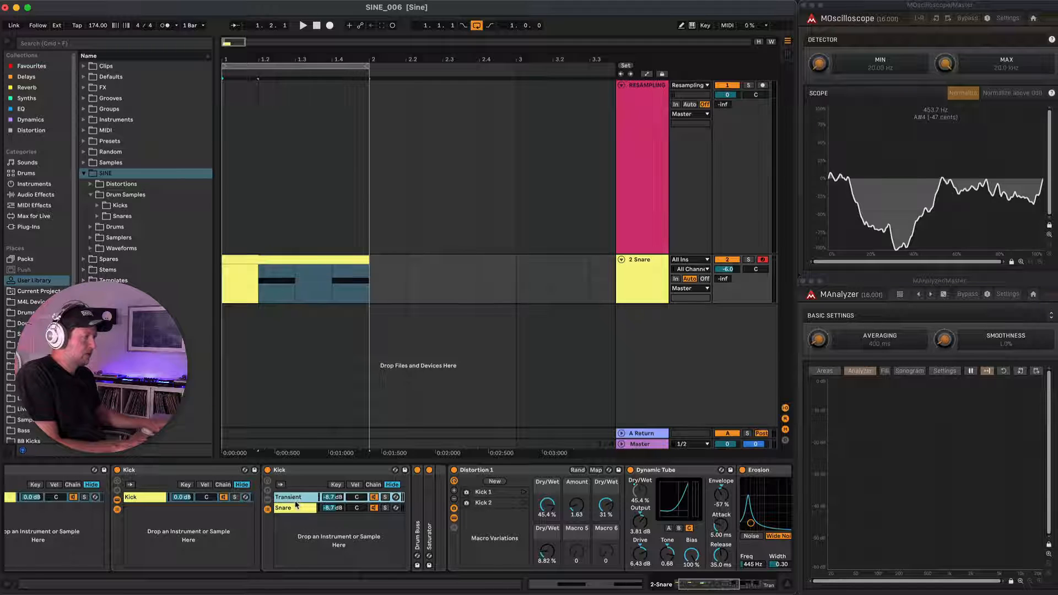
left_click(293, 508)
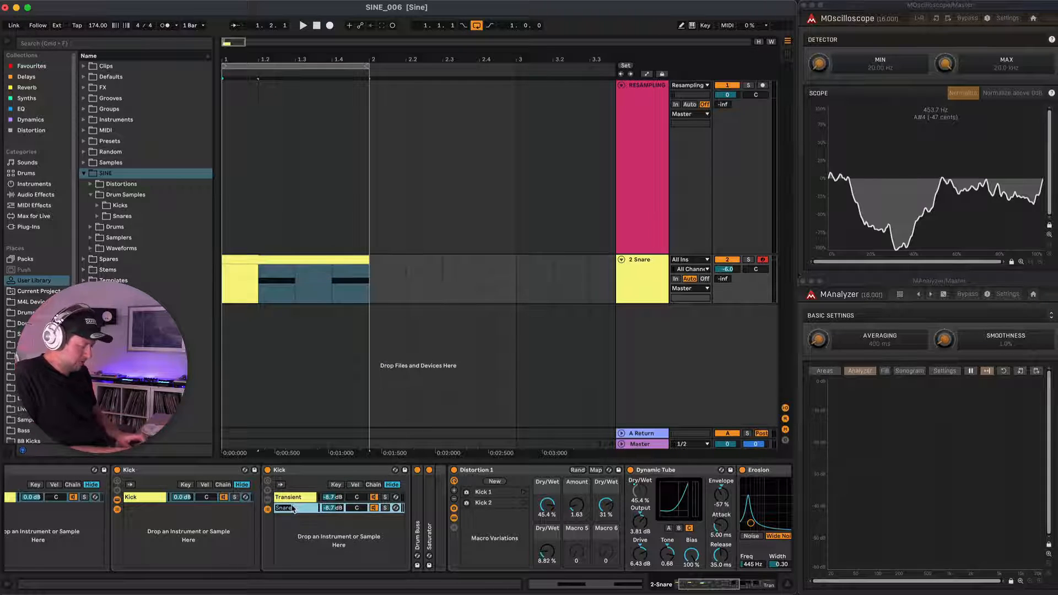
type("Cymbal")
key("Return")
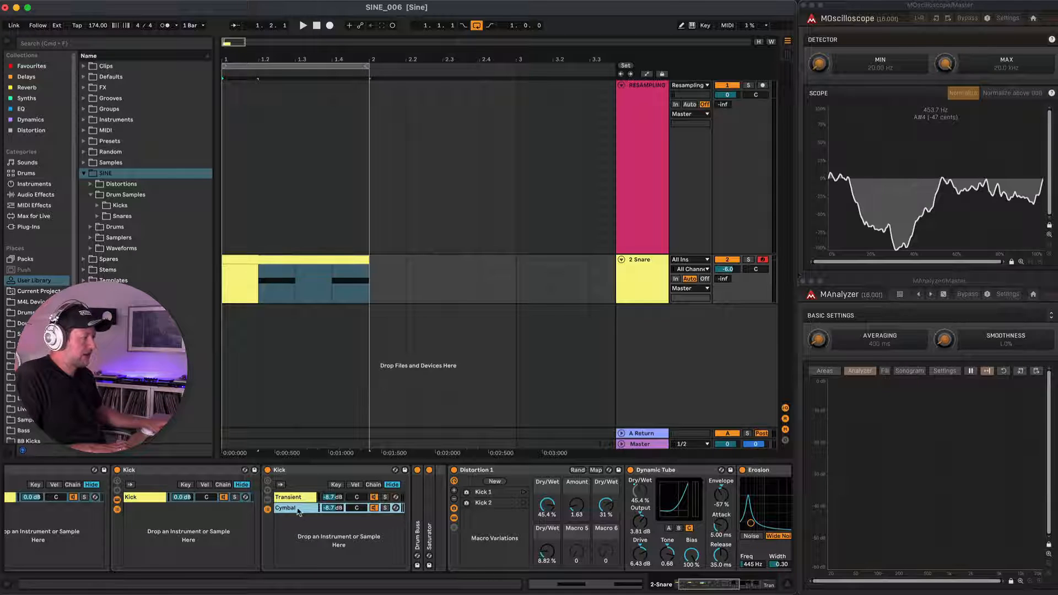
Unfold the Cymbal chain's White Noise sampler, show its envelope controls, lengthen the amplitude decay to 5.92 s and audition it.
double_click(298, 512)
double_click(416, 509)
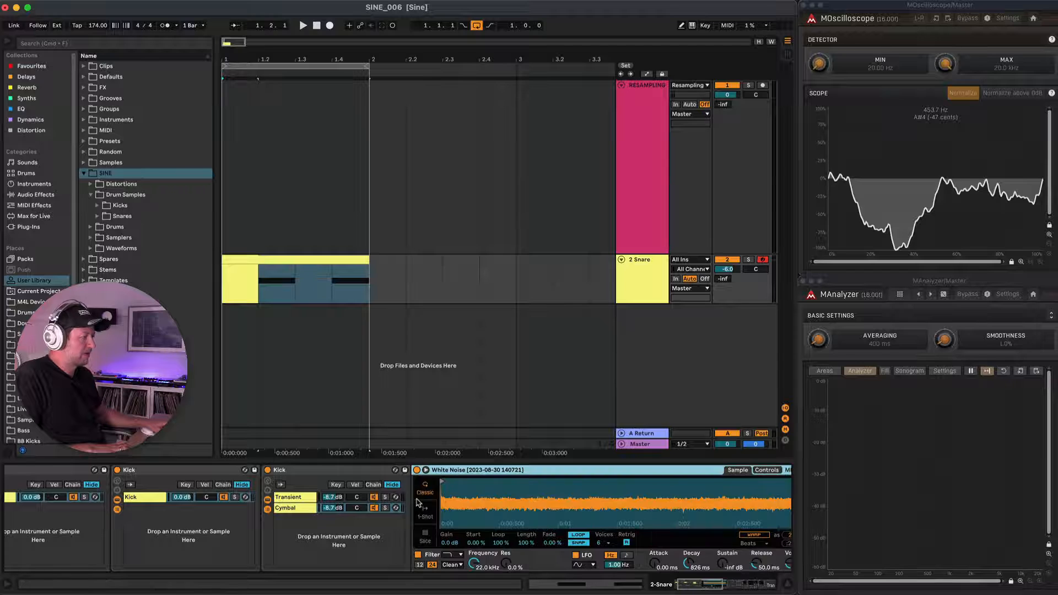
left_click(767, 470)
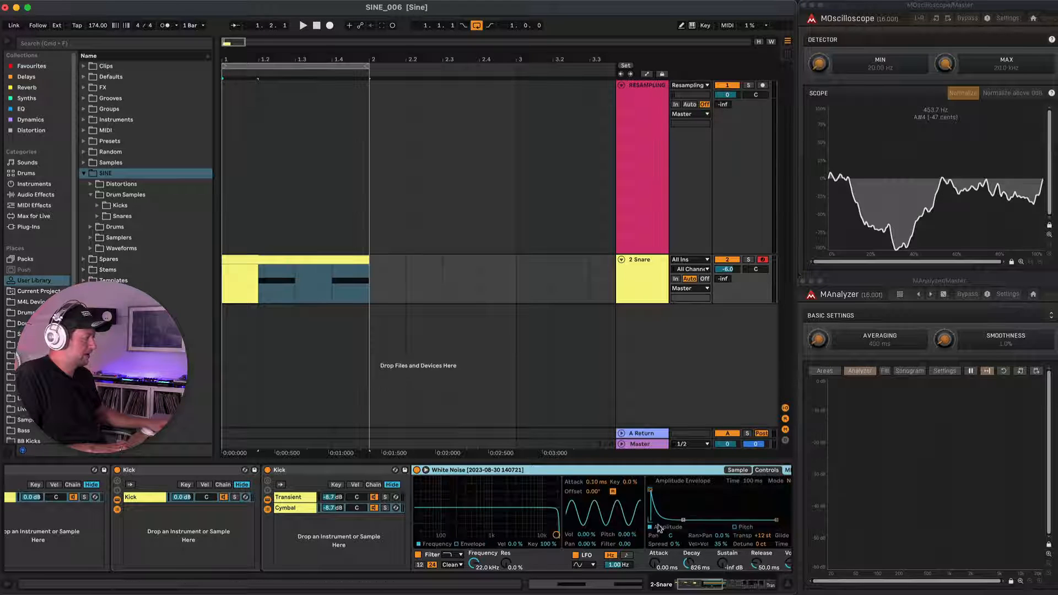
left_click_drag(684, 520, 693, 520)
key("space")
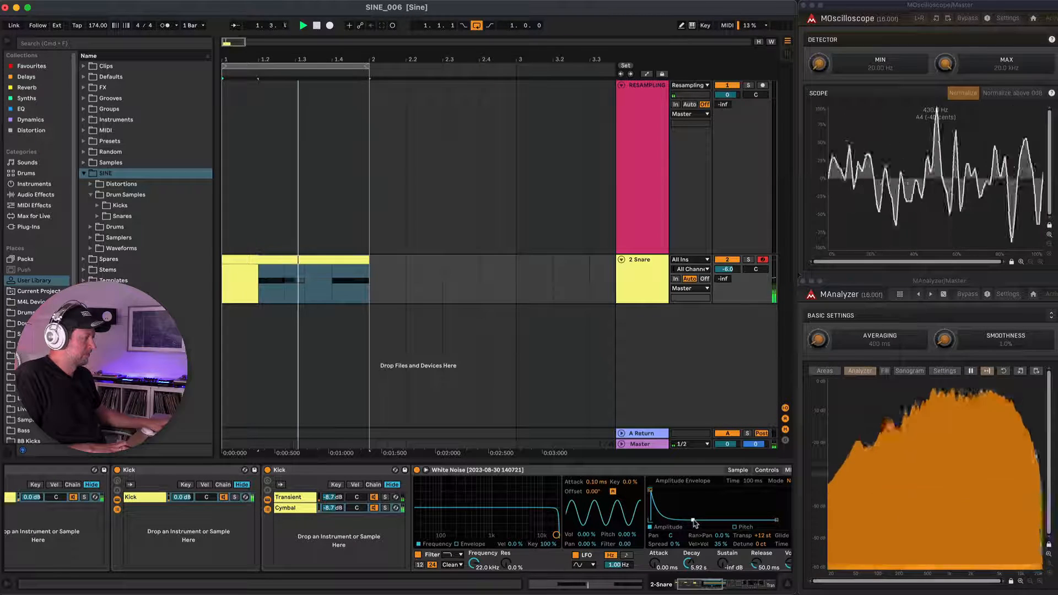
Switch the White Noise sampler's filter to high-pass and sweep its cutoff down to 44.9 Hz during playback.
scroll(520, 499, "right", 5)
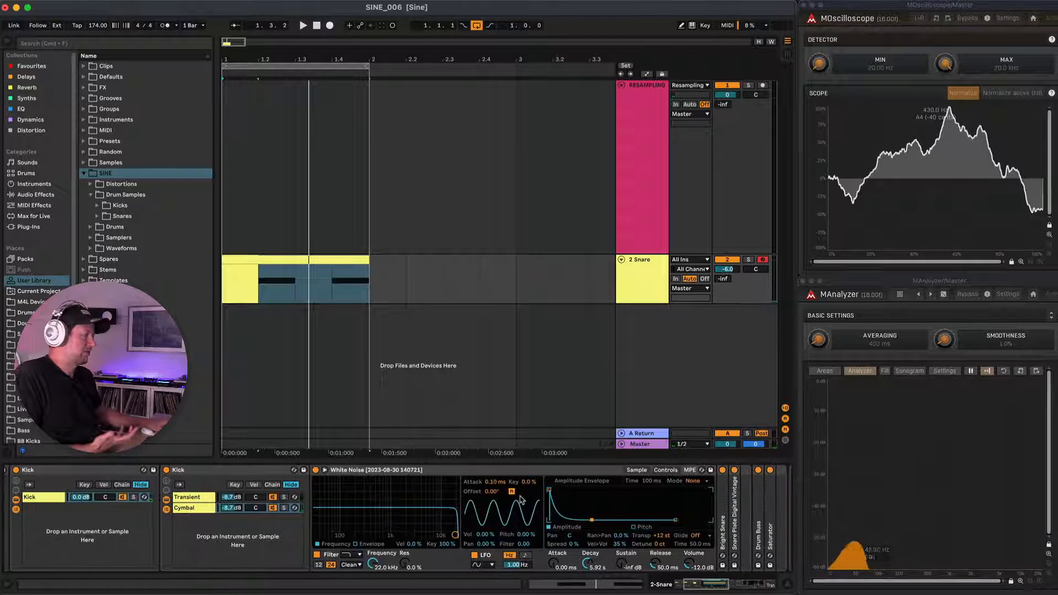
left_click(360, 555)
left_click(353, 521)
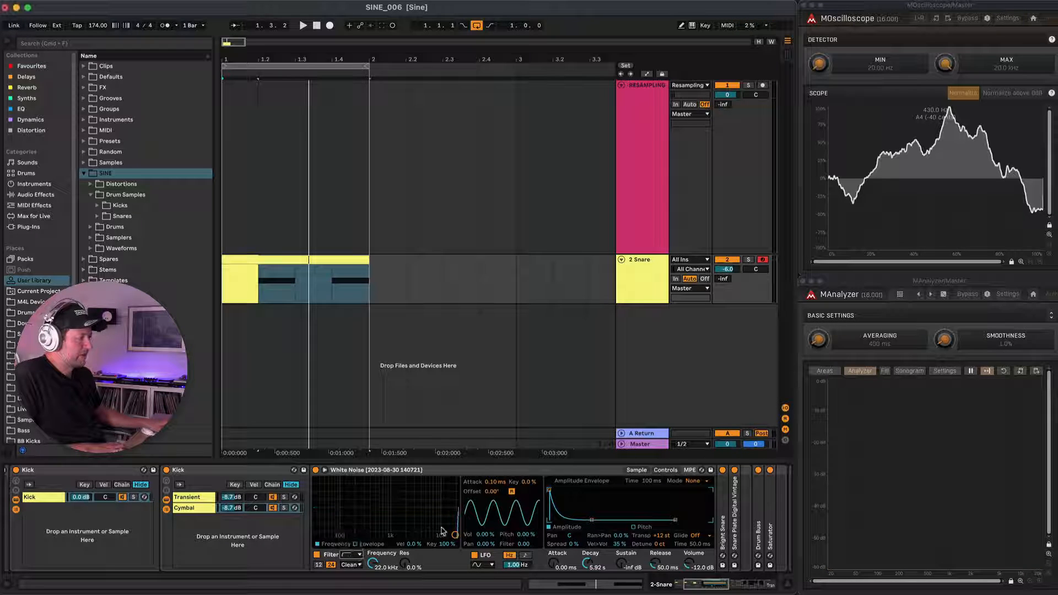
left_click_drag(455, 535, 326, 535)
key("space")
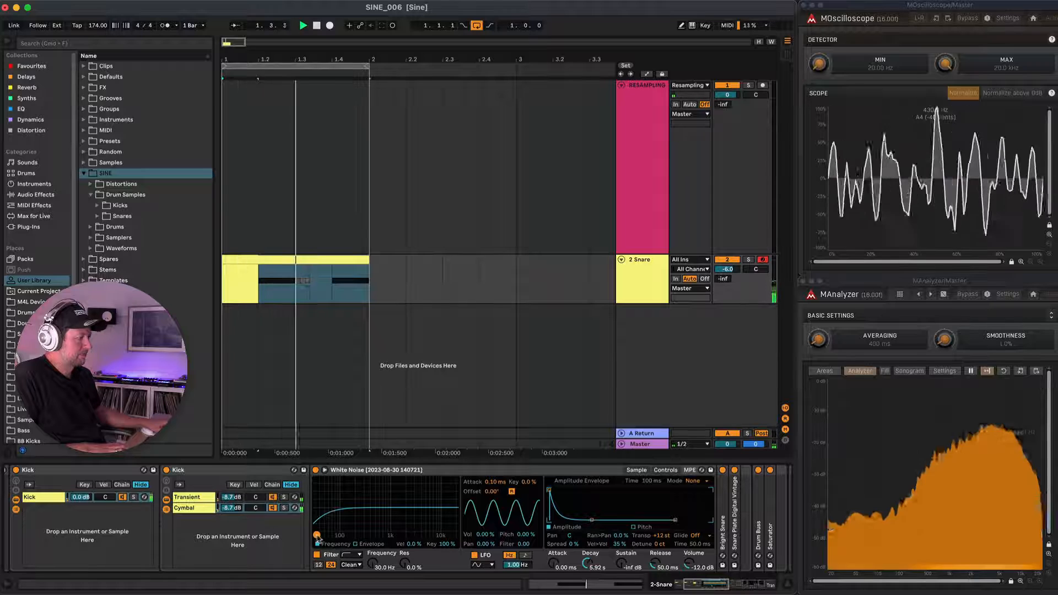
key("space")
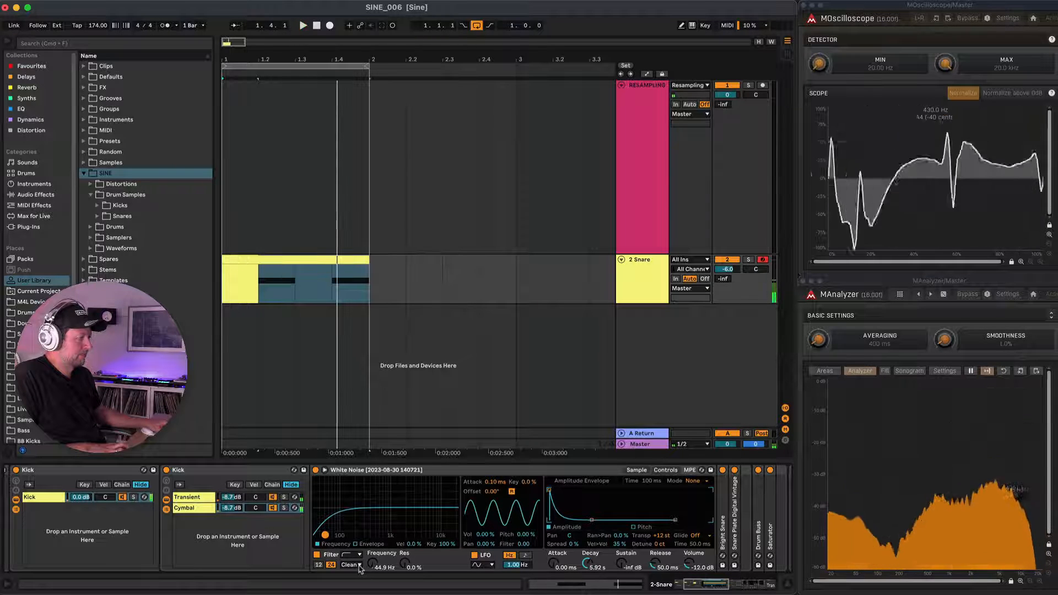
Change the White Noise filter circuit to SMP and adjust its drive to 6.86 dB while auditioning.
left_click(359, 565)
left_click(347, 548)
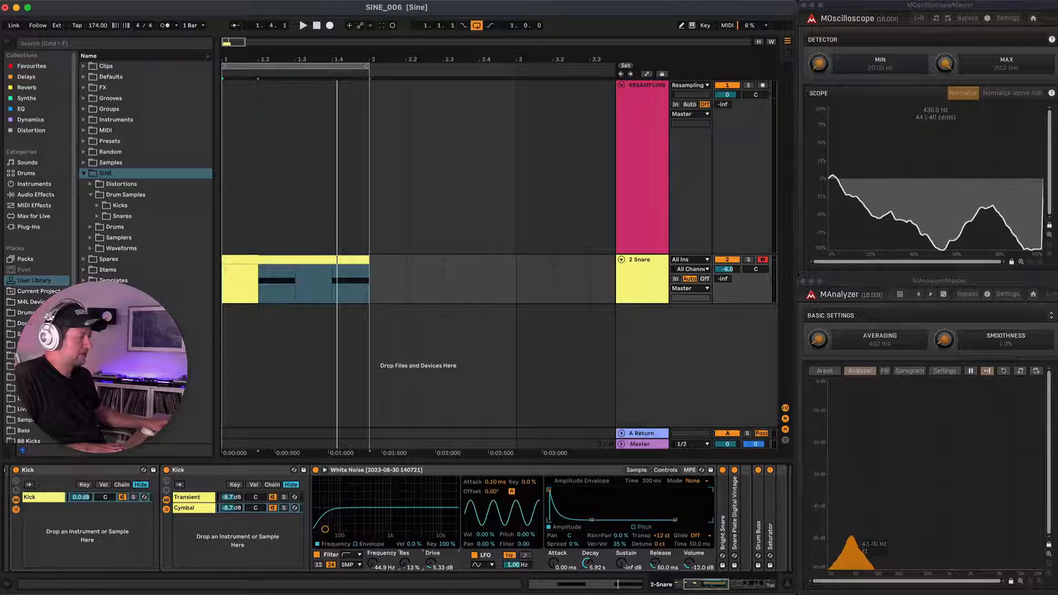
left_click_drag(435, 566, 435, 556)
key("space")
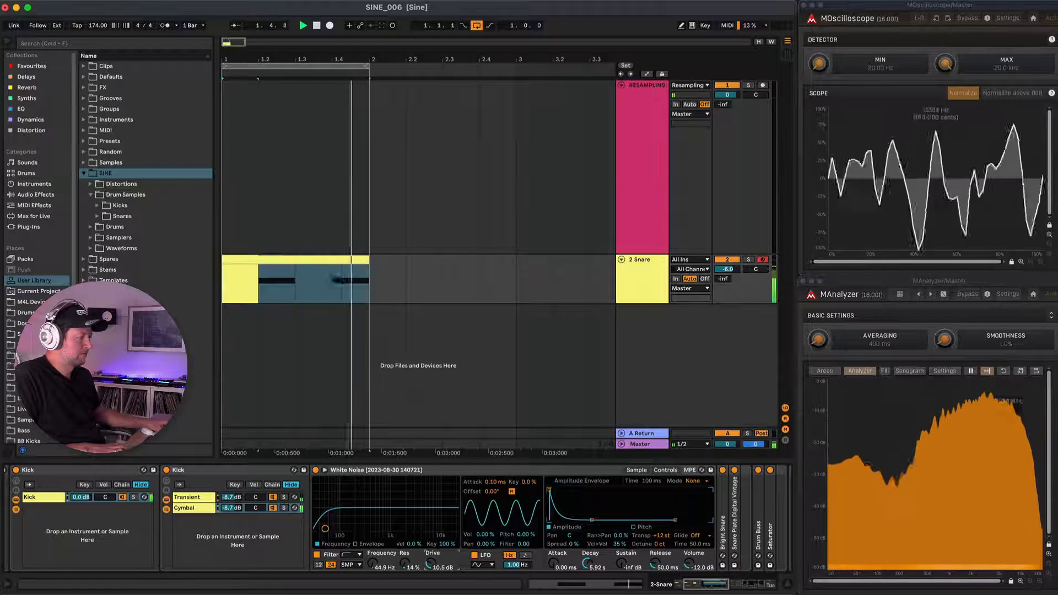
left_click_drag(432, 563, 432, 574)
key("space")
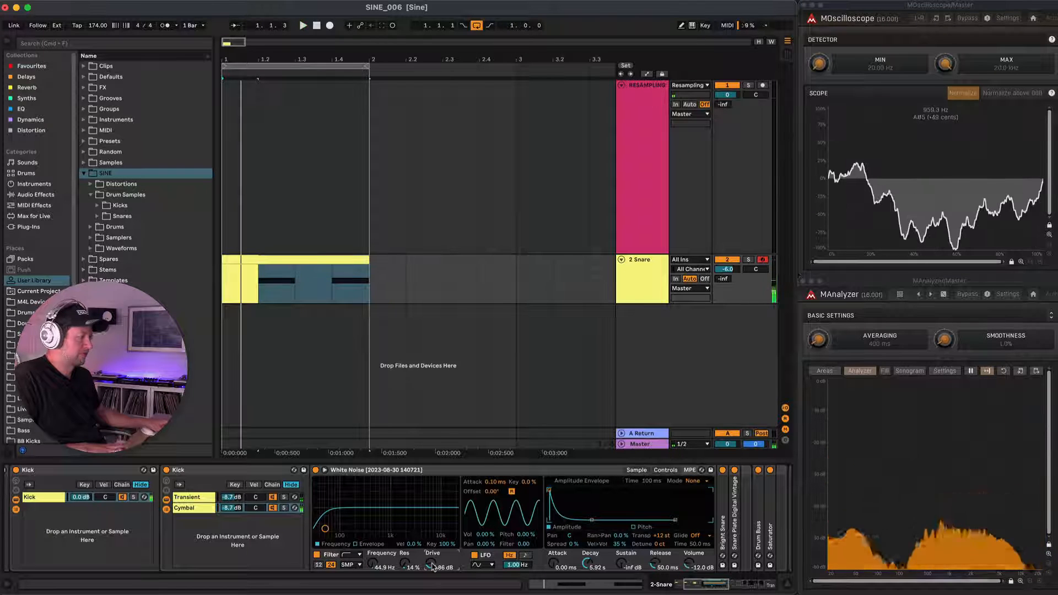
Unfold the Cymbal chain's Bright Snare resonator and hot-swap it for the Metallic Rezo preset.
scroll(430, 548, "right", 5)
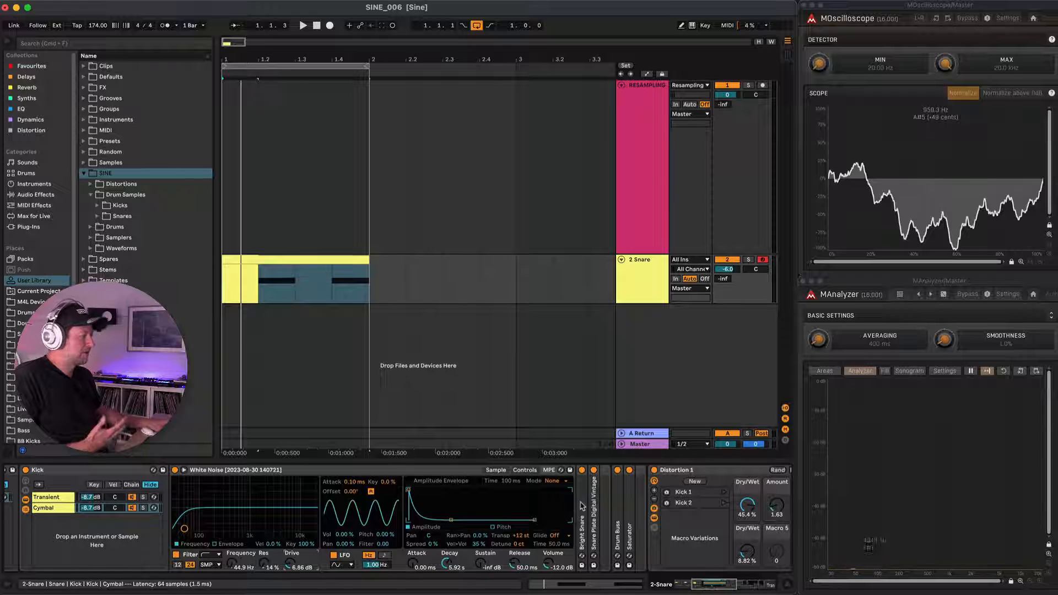
double_click(583, 504)
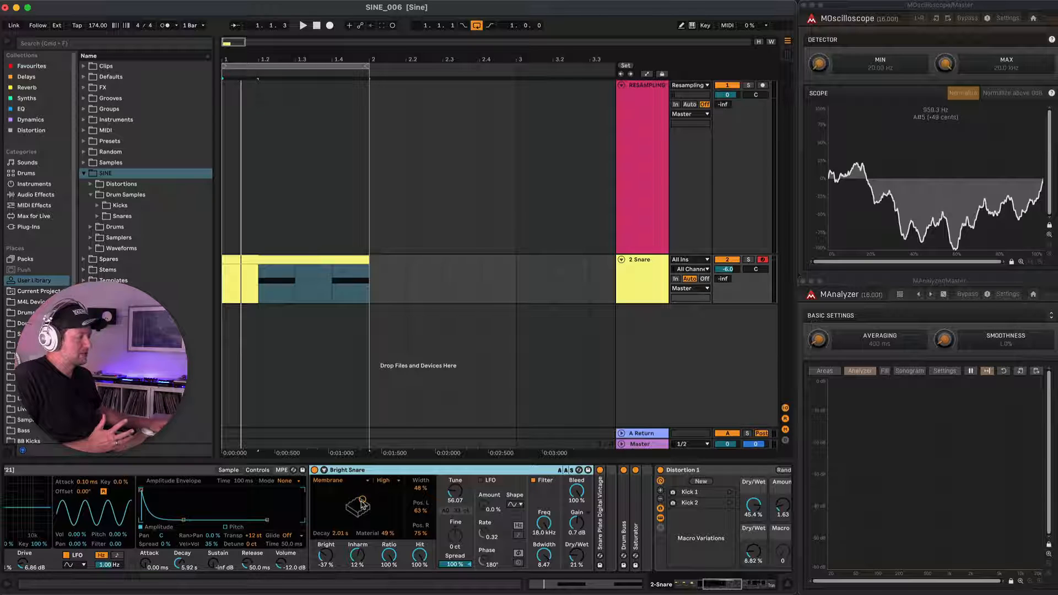
left_click(579, 469)
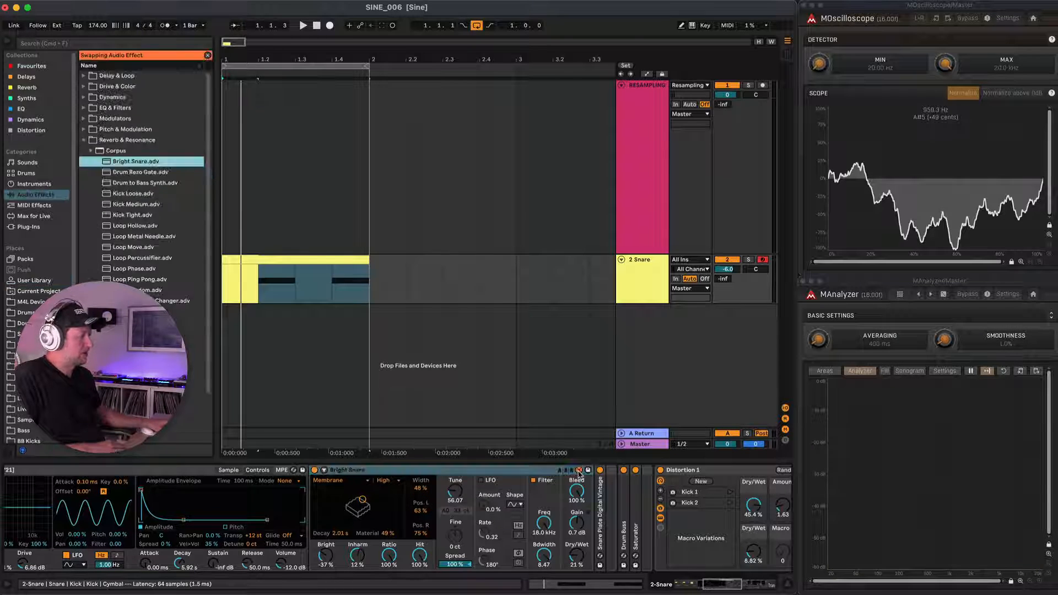
scroll(141, 288, "down", 2)
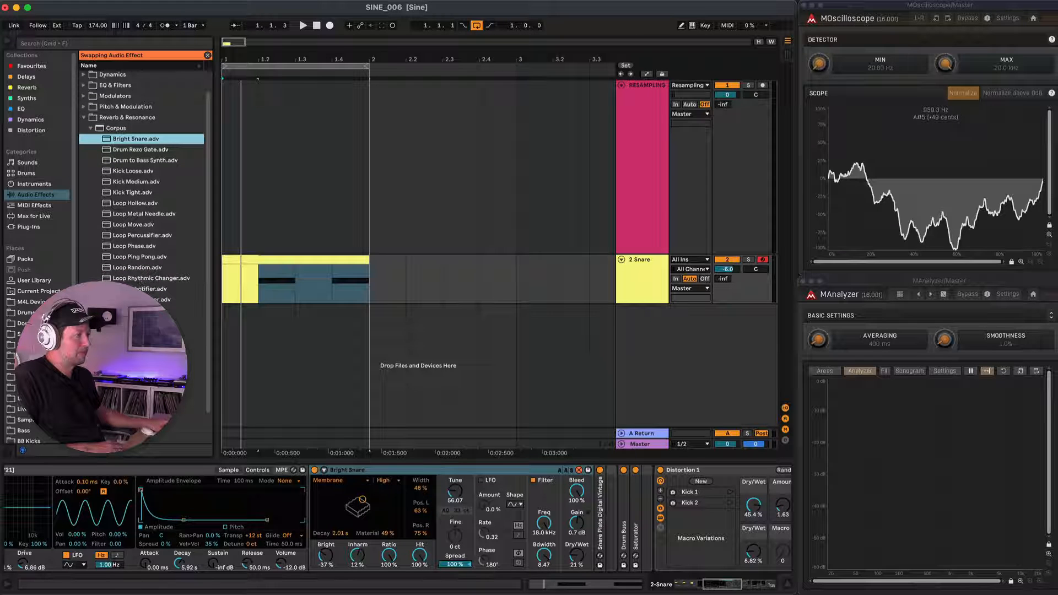
left_click(140, 321)
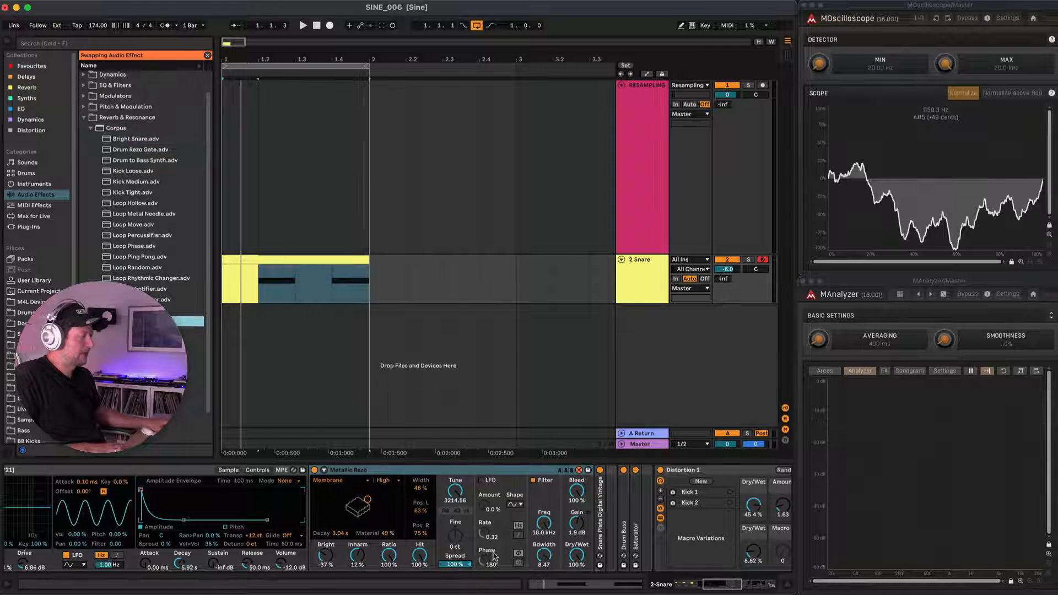
left_click(579, 469)
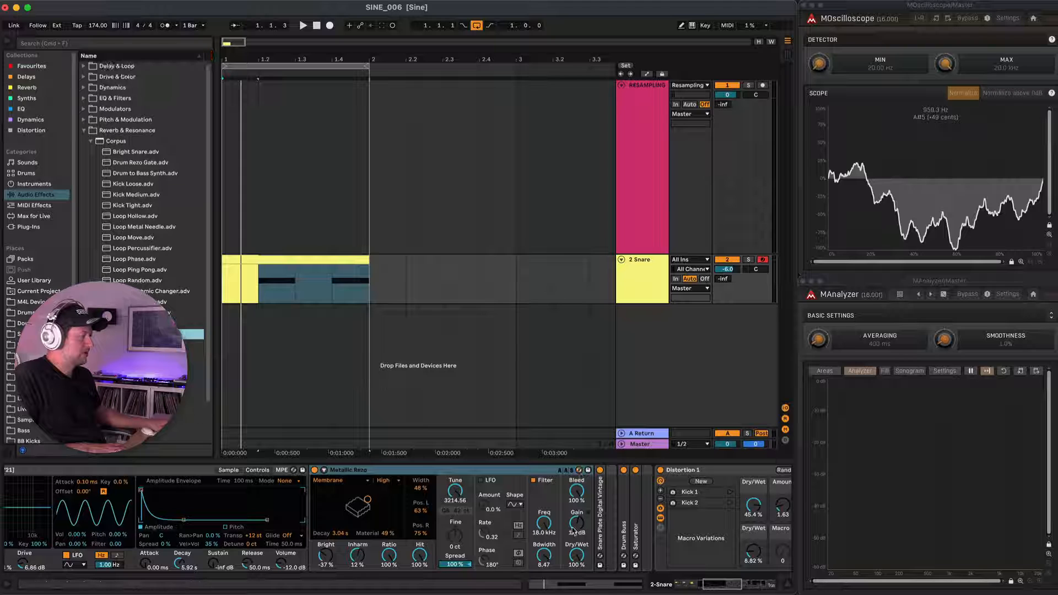
Balance the Metallic Rezo's dry/wet mix during playback, settling at 63%.
left_click_drag(576, 553, 576, 558)
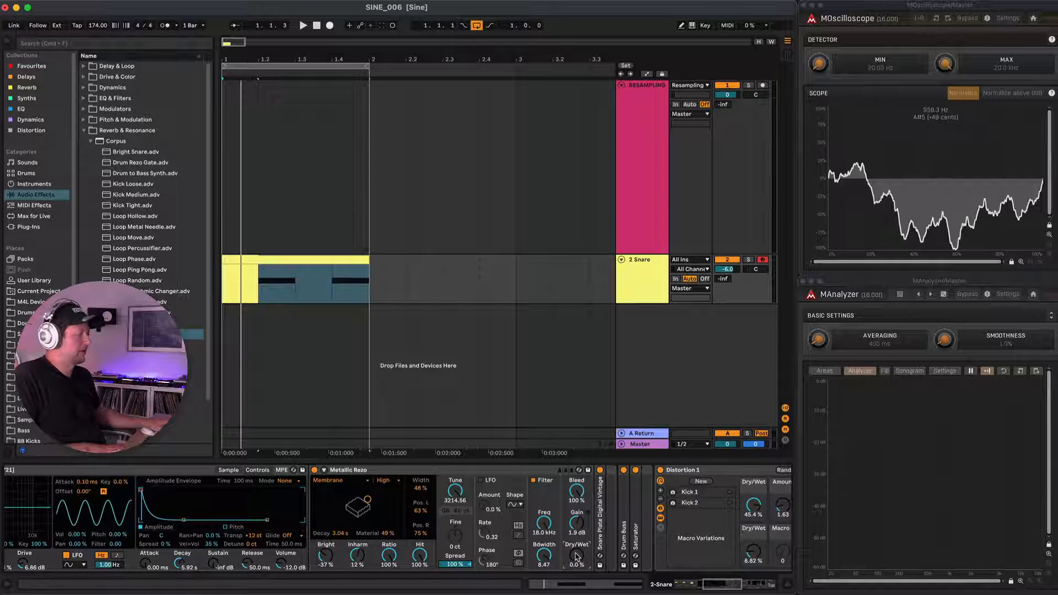
key("space")
mouse_move(576, 557)
left_mouse_down()
mouse_move(577, 529)
mouse_move(576, 550)
left_mouse_up()
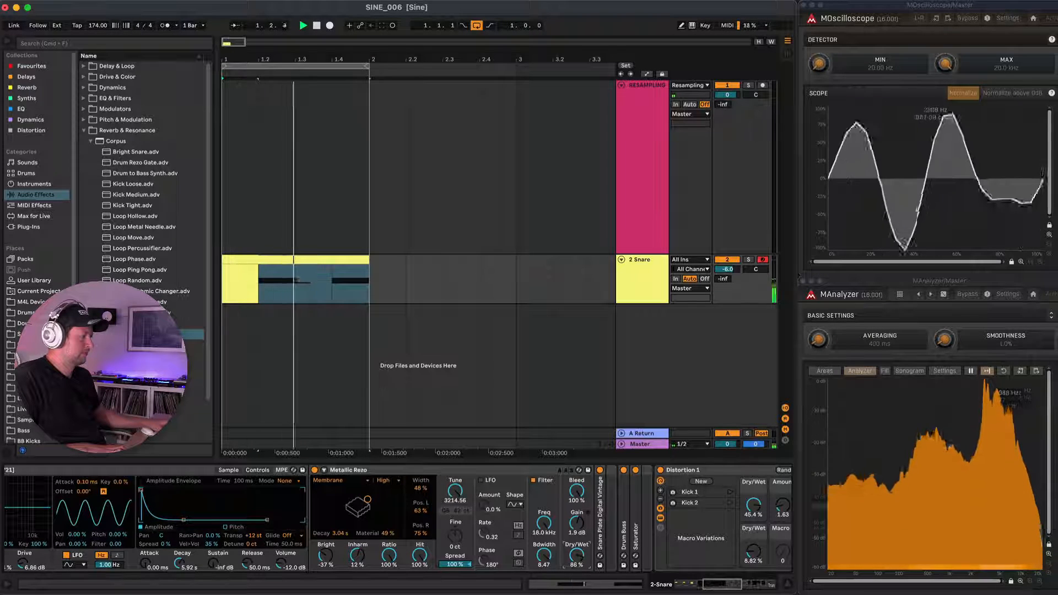
left_click_drag(579, 557, 579, 565)
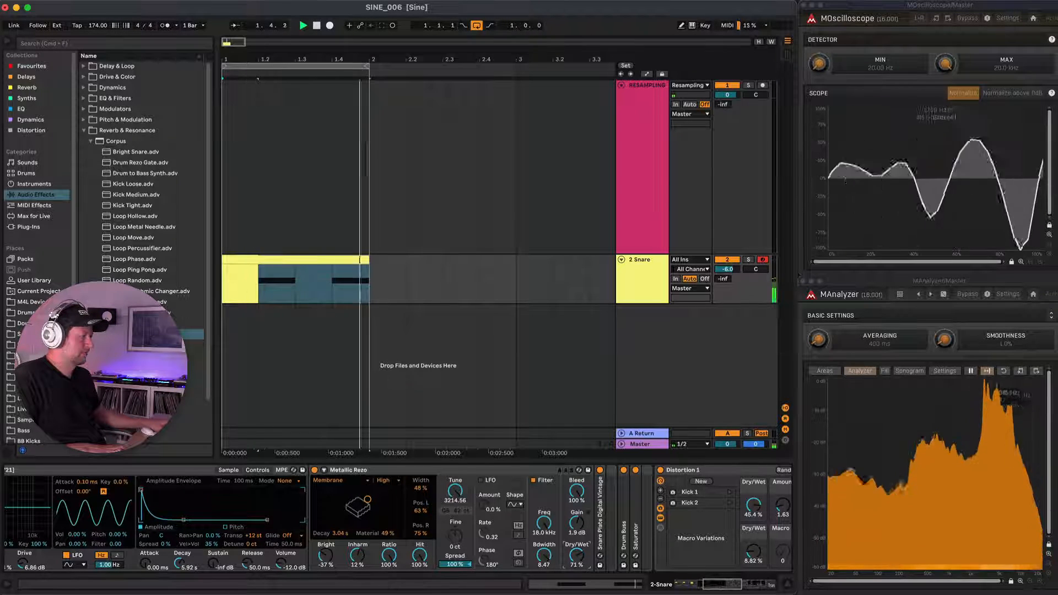
key("space")
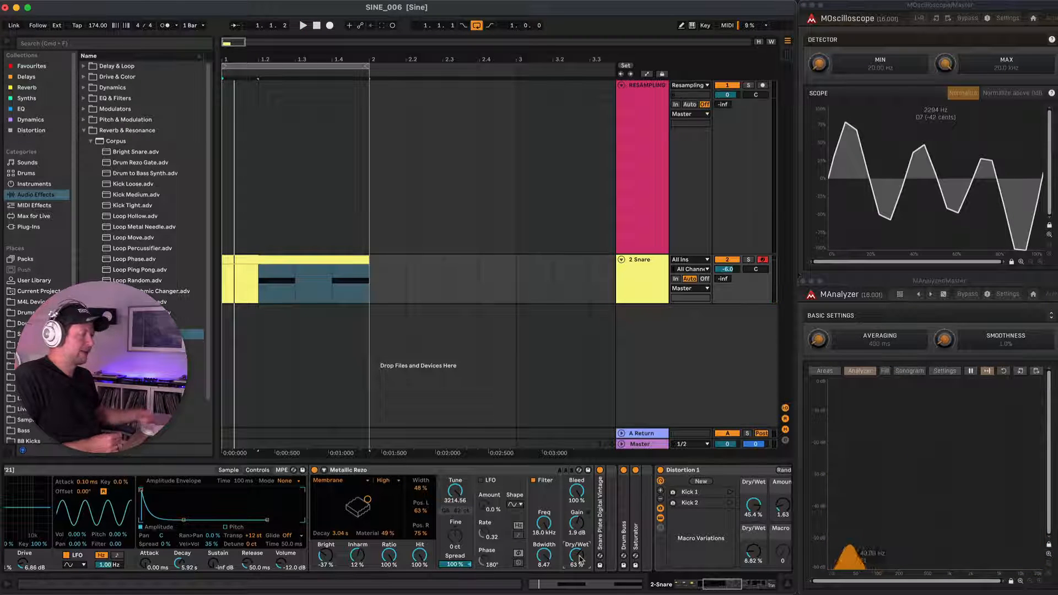
Fold Metallic Rezo, set the White Noise LFO to 100% volume modulation at 30 Hz, and lengthen the amplitude decay to 53.4 s.
double_click(336, 470)
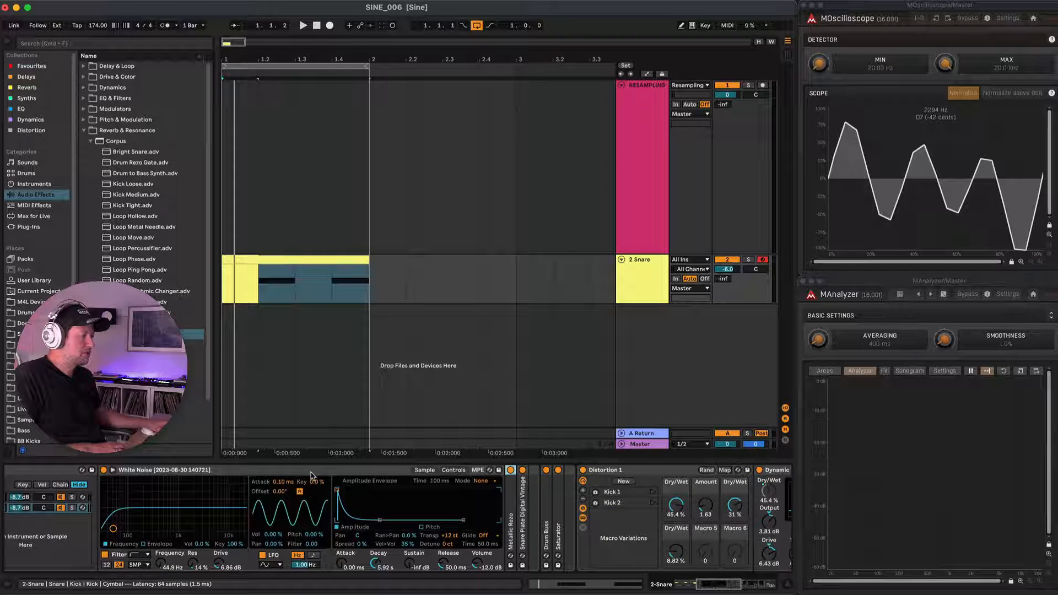
left_click(311, 471)
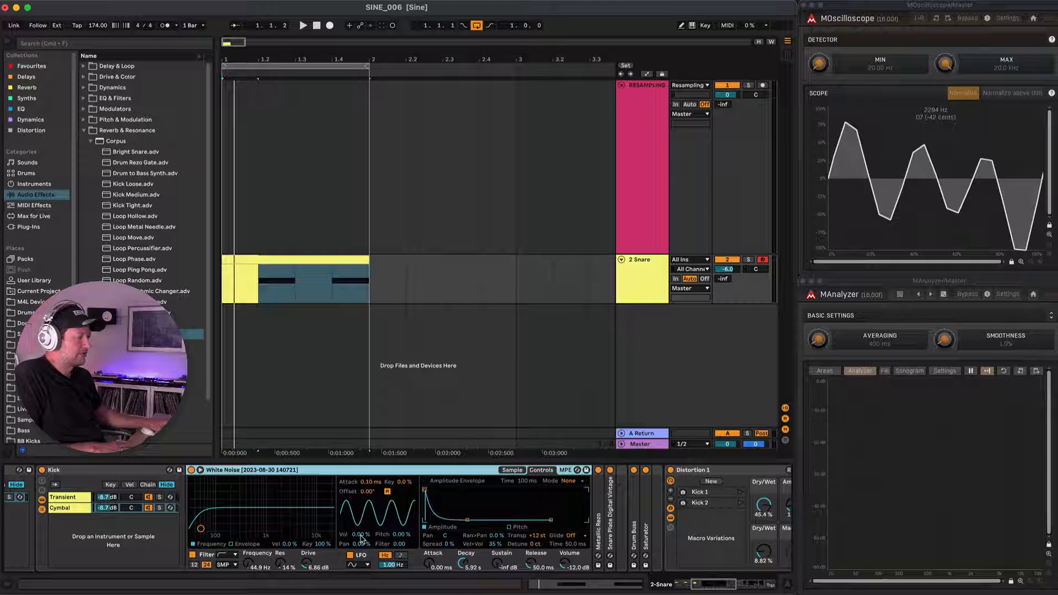
left_click_drag(358, 534, 359, 513)
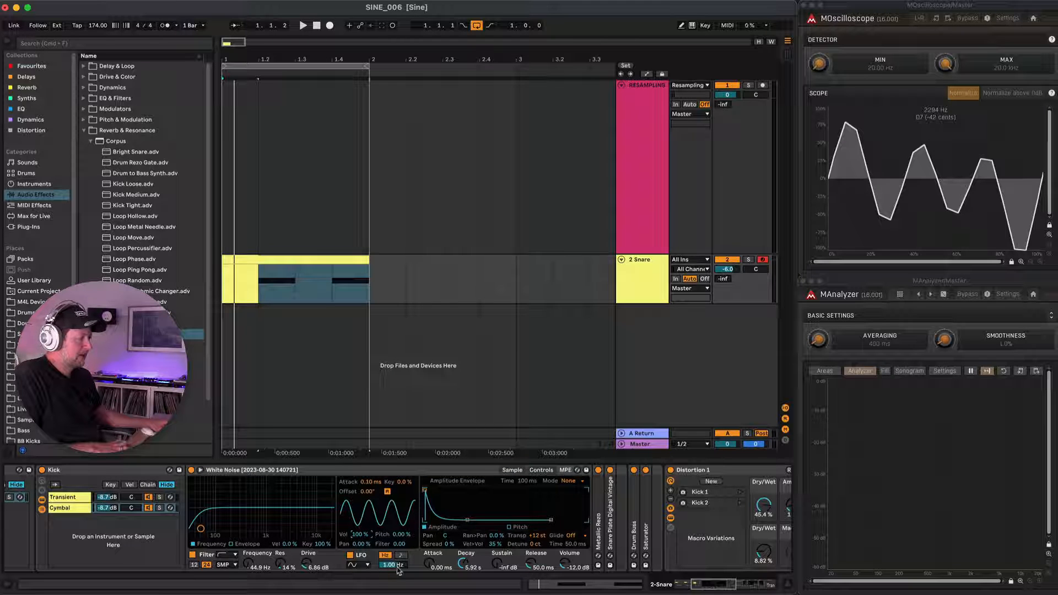
left_click_drag(398, 568, 398, 534)
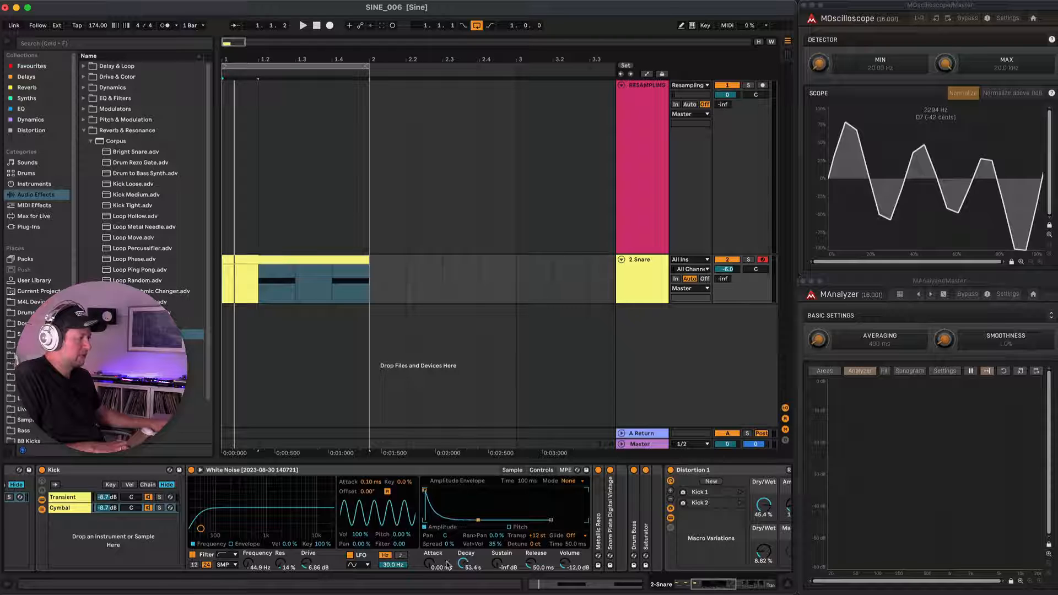
Audition the White Noise LFO at slower rates, sync it to the tempo at 1/24 and play the result.
key("space")
left_click_drag(404, 566, 404, 594)
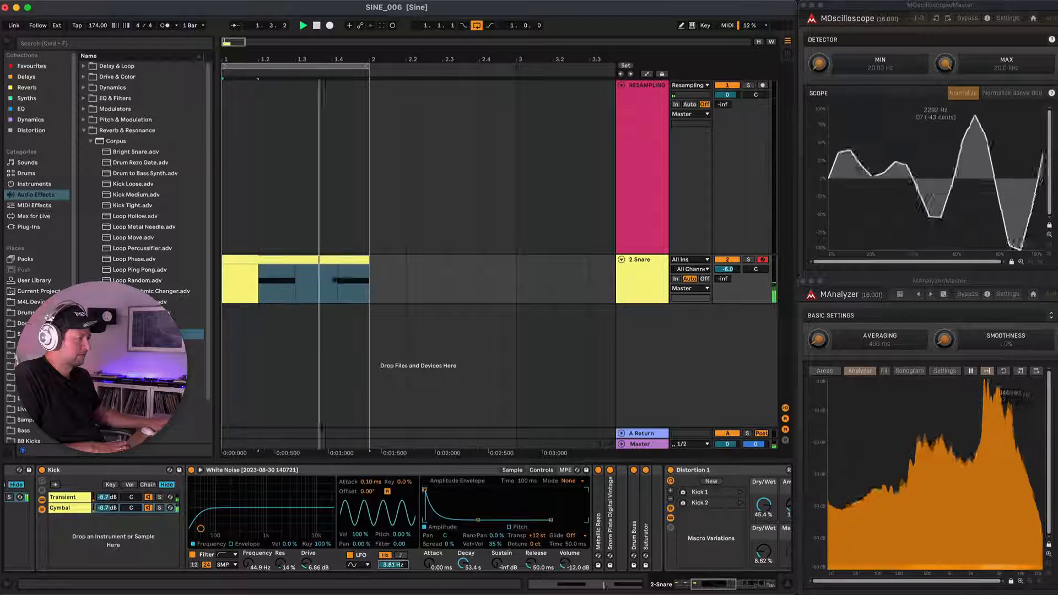
key("space")
left_click(402, 556)
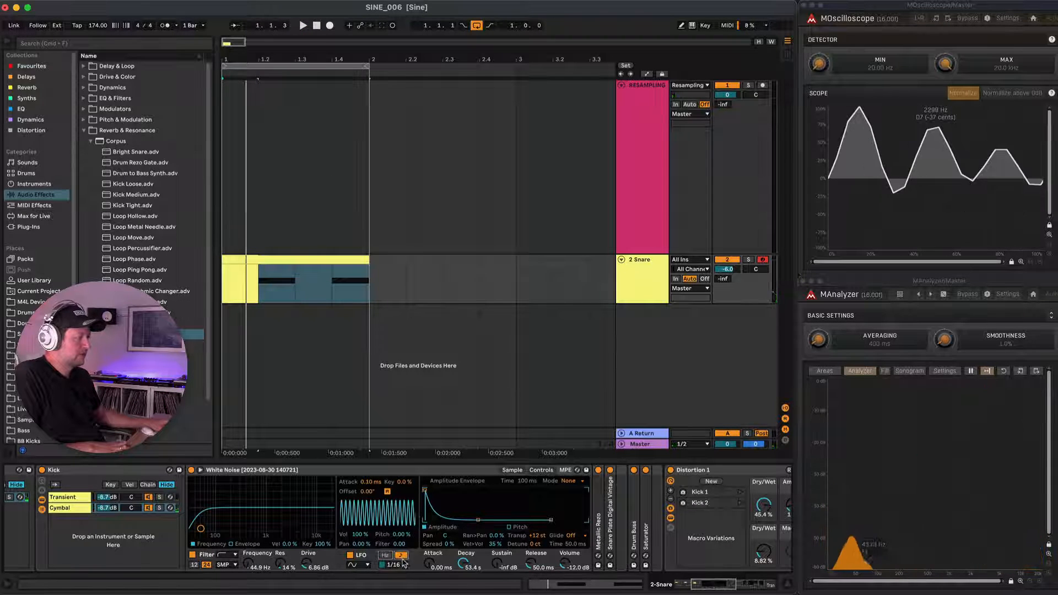
left_click_drag(401, 565, 401, 558)
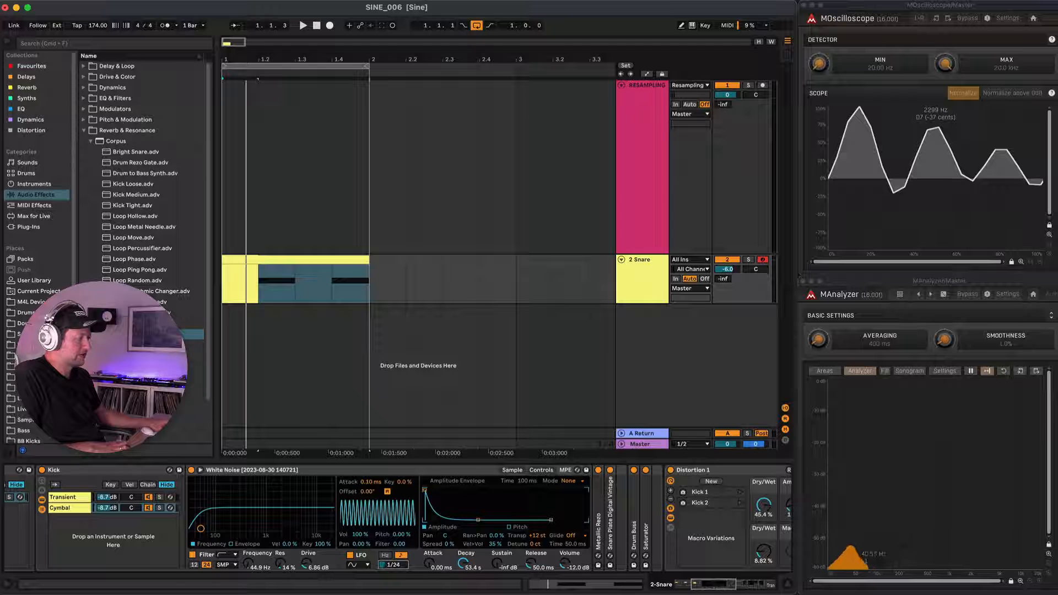
key("space")
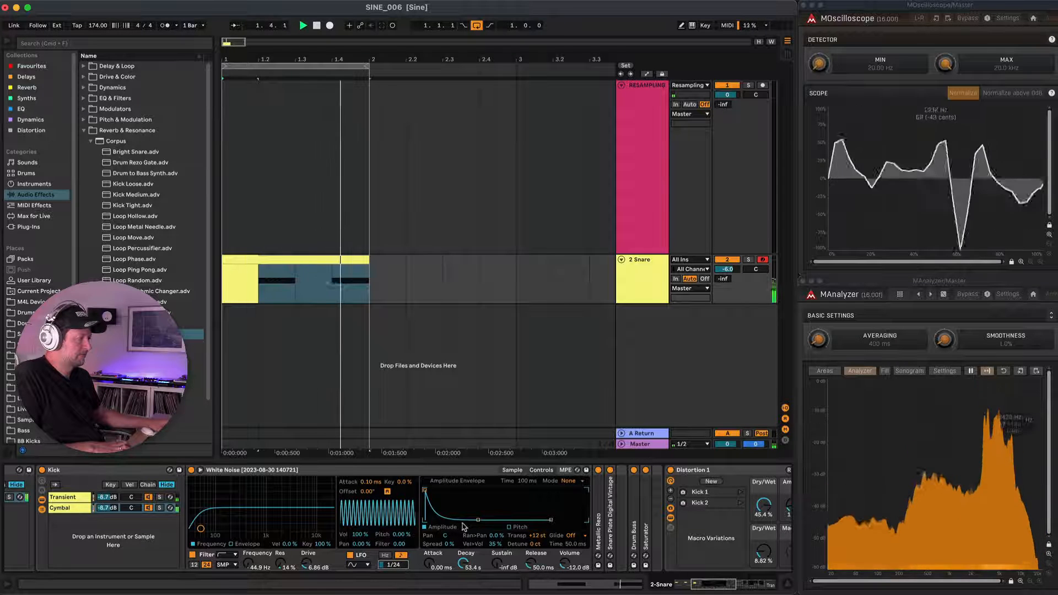
Lengthen the White Noise LFO's attack to 534 ms, auditioning the change in playback.
key("space")
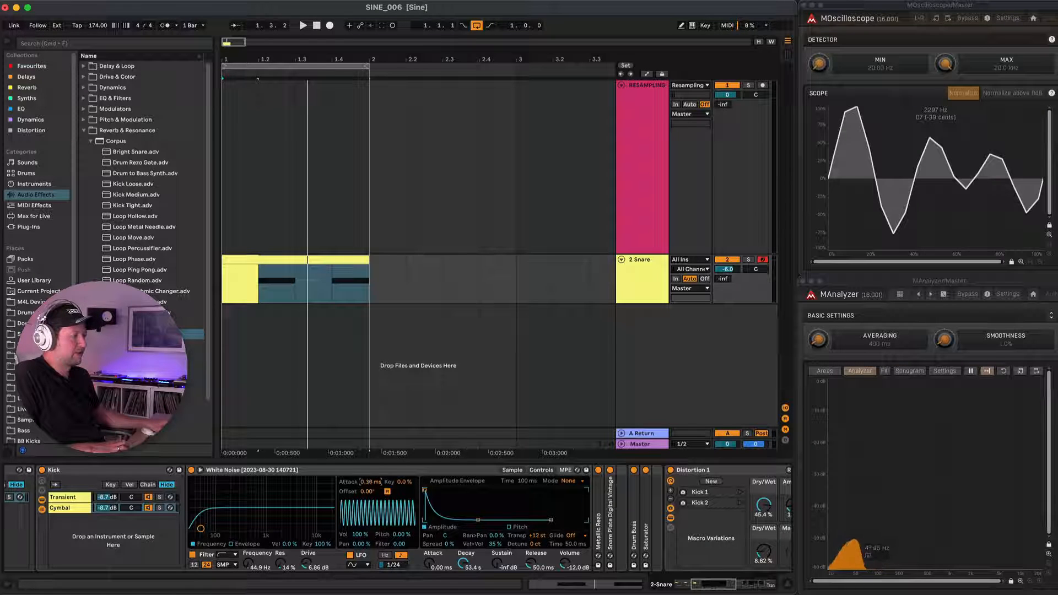
left_click_drag(368, 481, 369, 466)
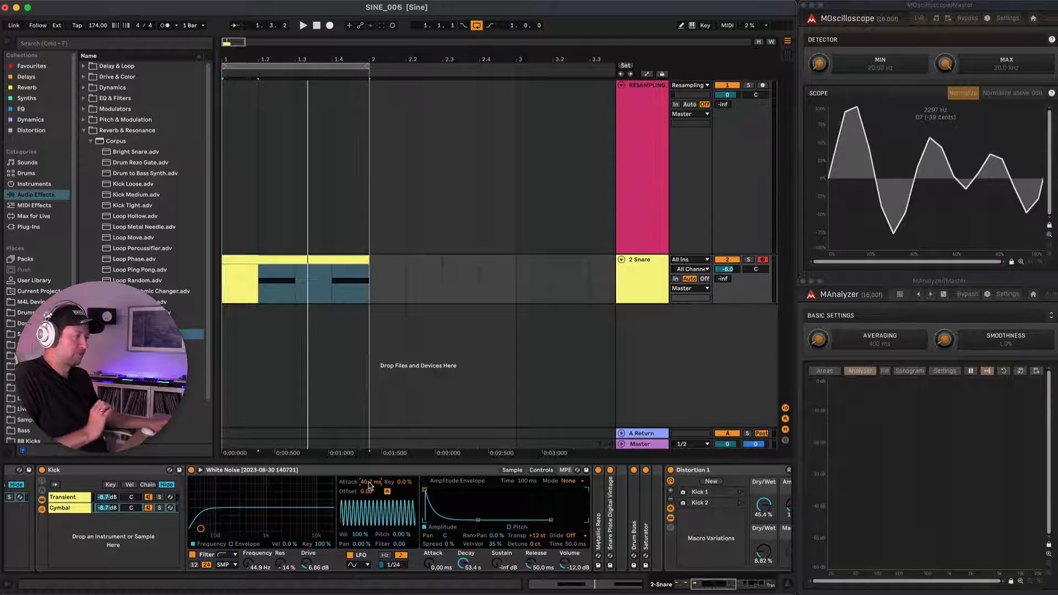
key("space")
mouse_move(369, 484)
left_mouse_down()
mouse_move(368, 459)
mouse_move(369, 491)
left_mouse_up()
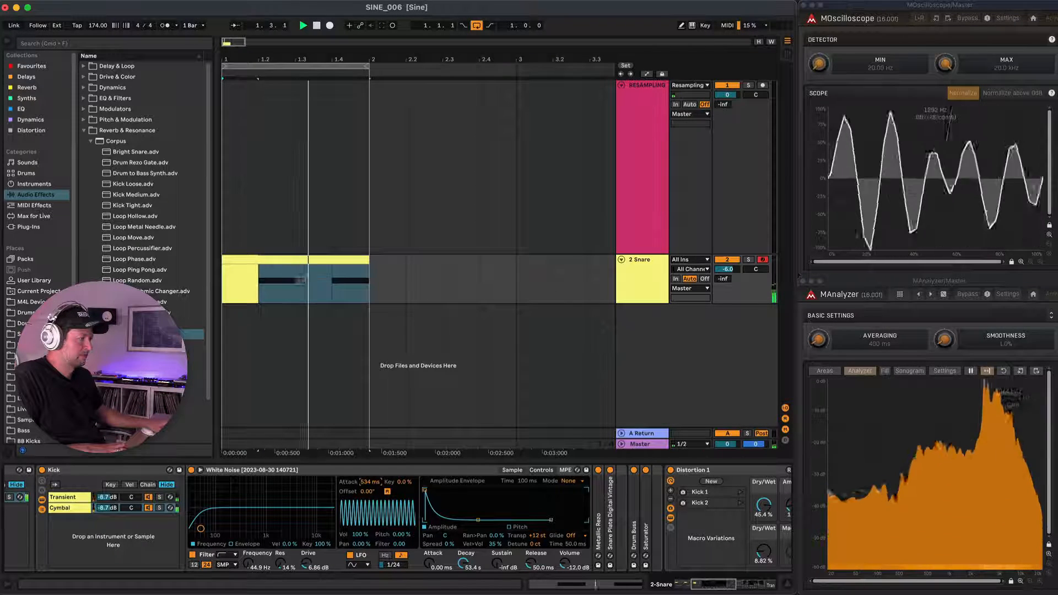
key("space")
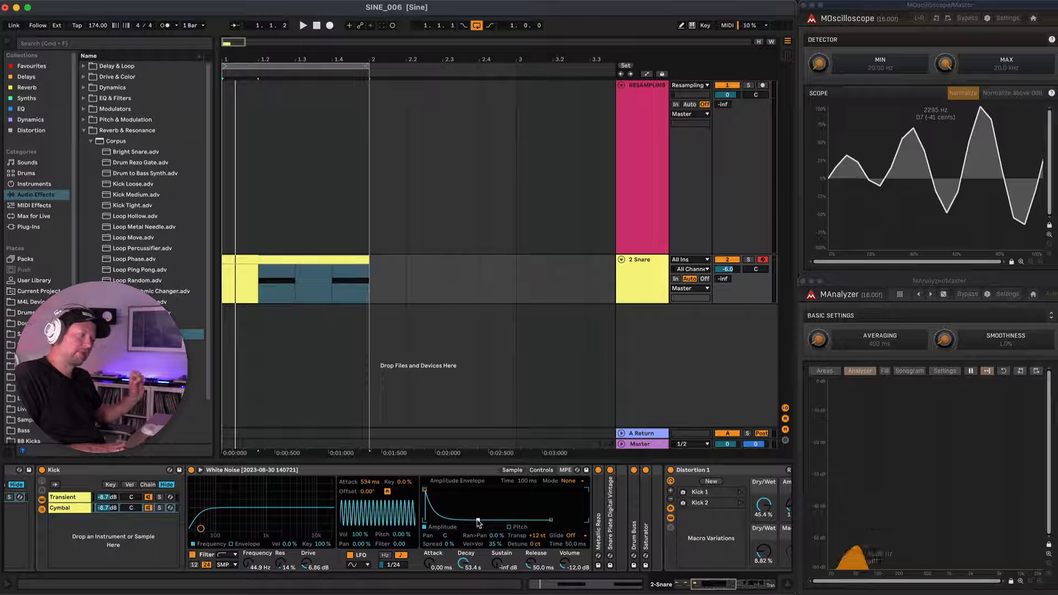
Set the White Noise amplitude decay to 10.6 s and its LFO pitch modulation to 14.1%, auditioning the loop.
key("space")
left_click_drag(477, 520, 475, 520)
key("space")
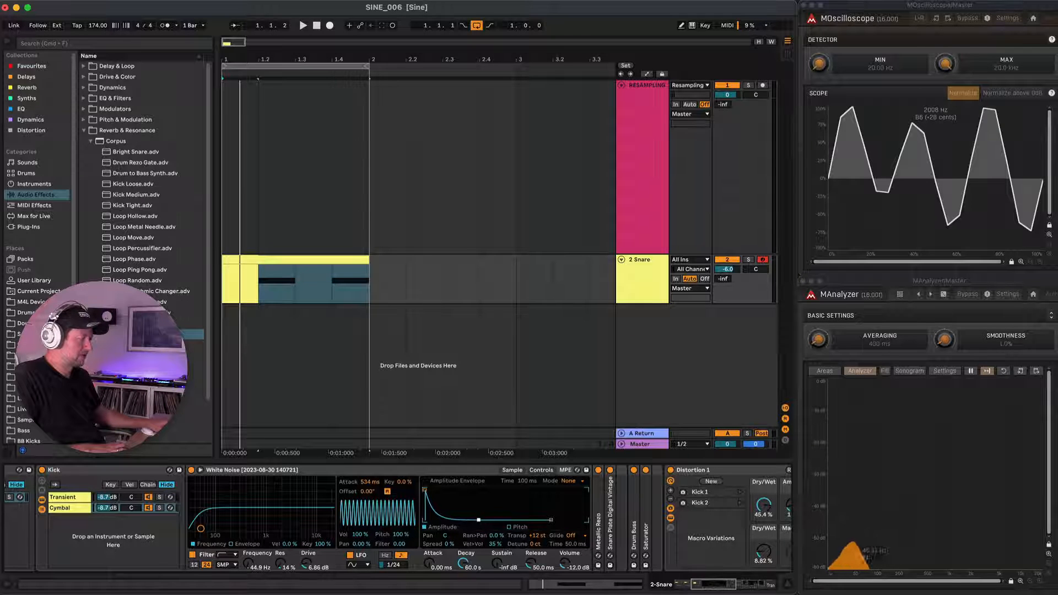
key("space")
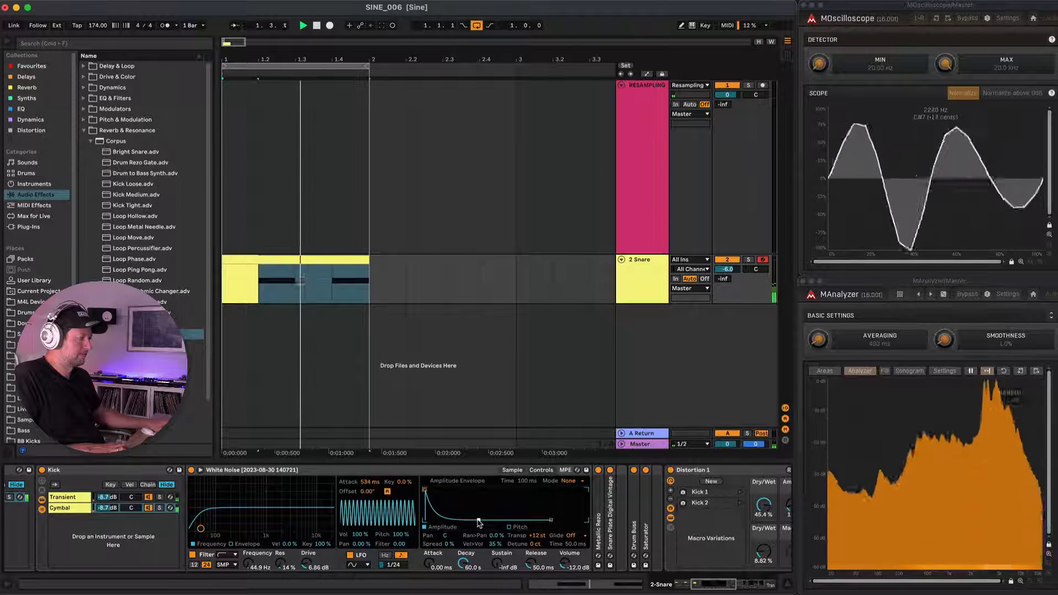
left_click_drag(478, 520, 470, 520)
left_click_drag(401, 535, 401, 582)
key("space")
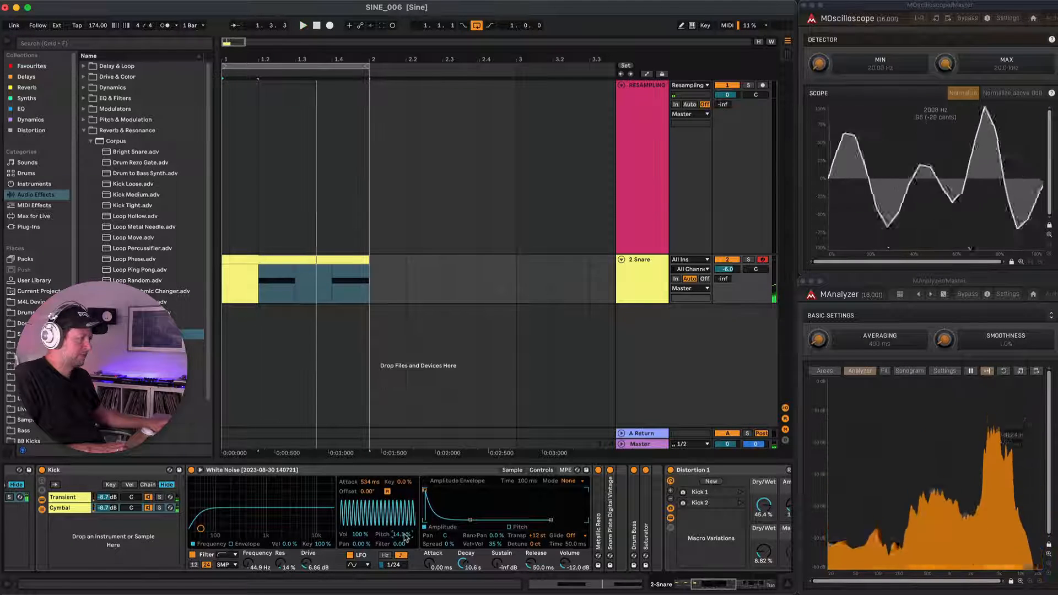
Randomize the Distortion 1 rack's macros several times during playback, settling on 7.64% dry/wet and an amount of 0.01.
scroll(478, 496, "right", 10)
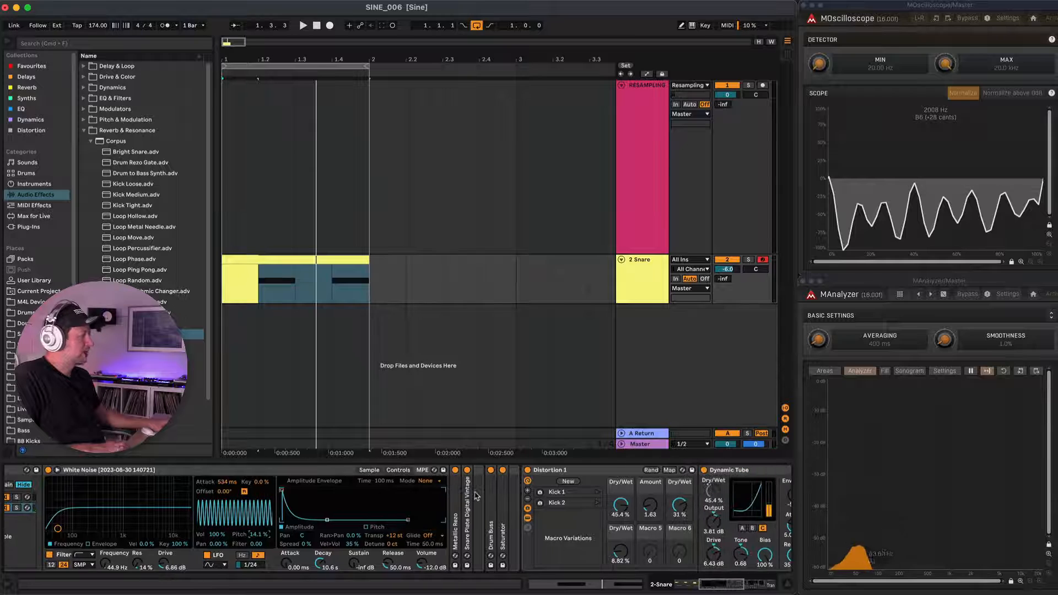
scroll(477, 495, "right", 6)
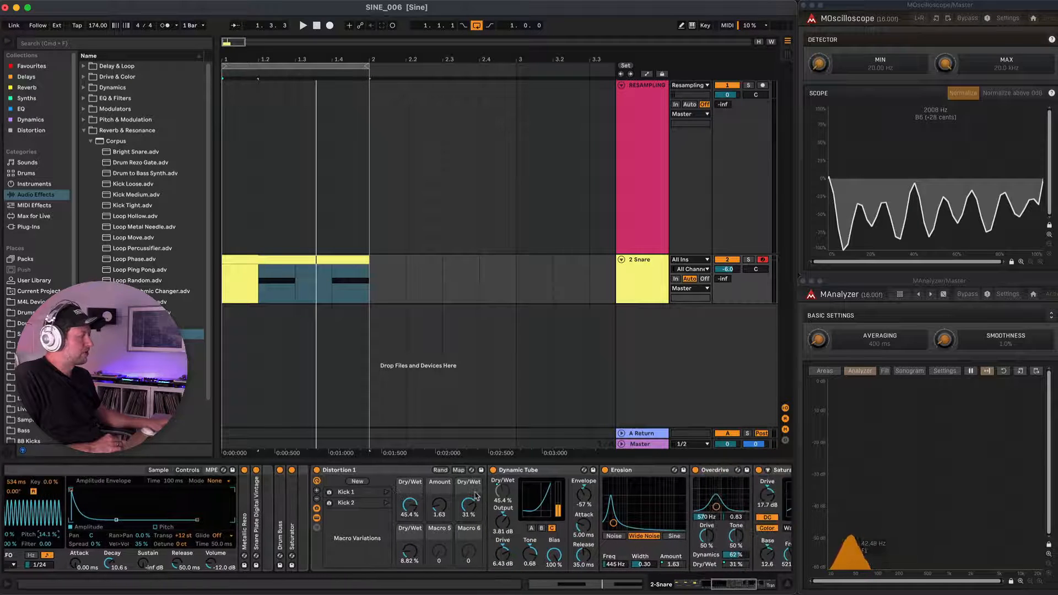
scroll(477, 496, "right", 2)
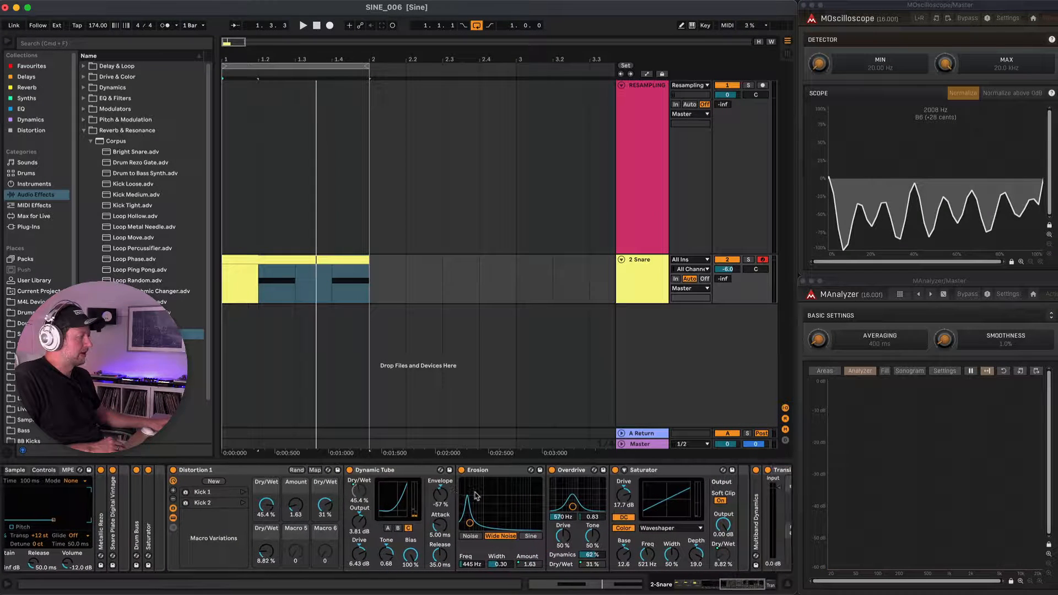
scroll(477, 496, "right", 6)
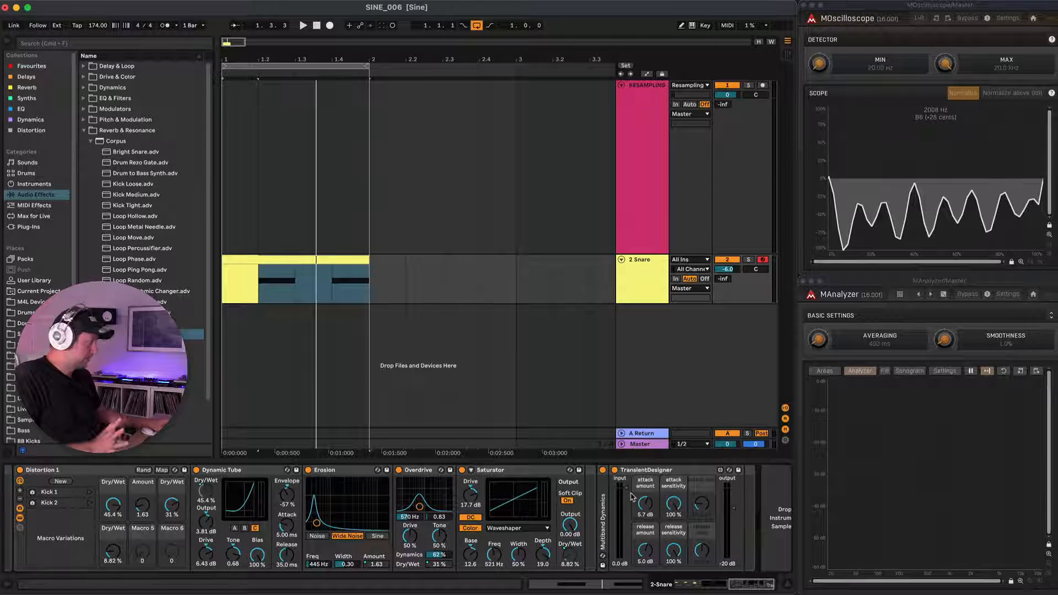
scroll(632, 496, "left", 3)
scroll(148, 485, "left", 1)
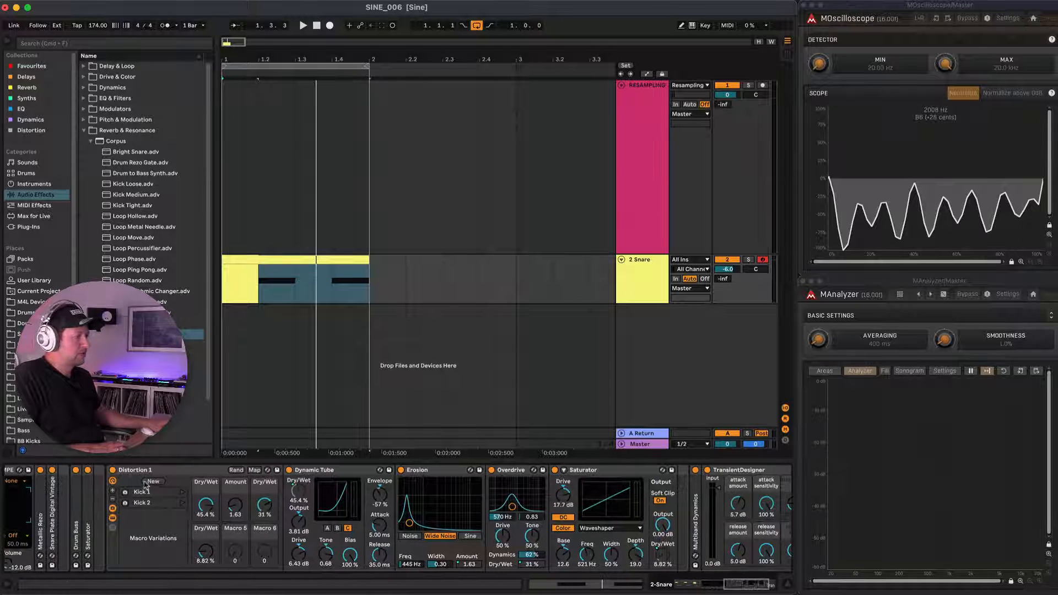
left_click(161, 470)
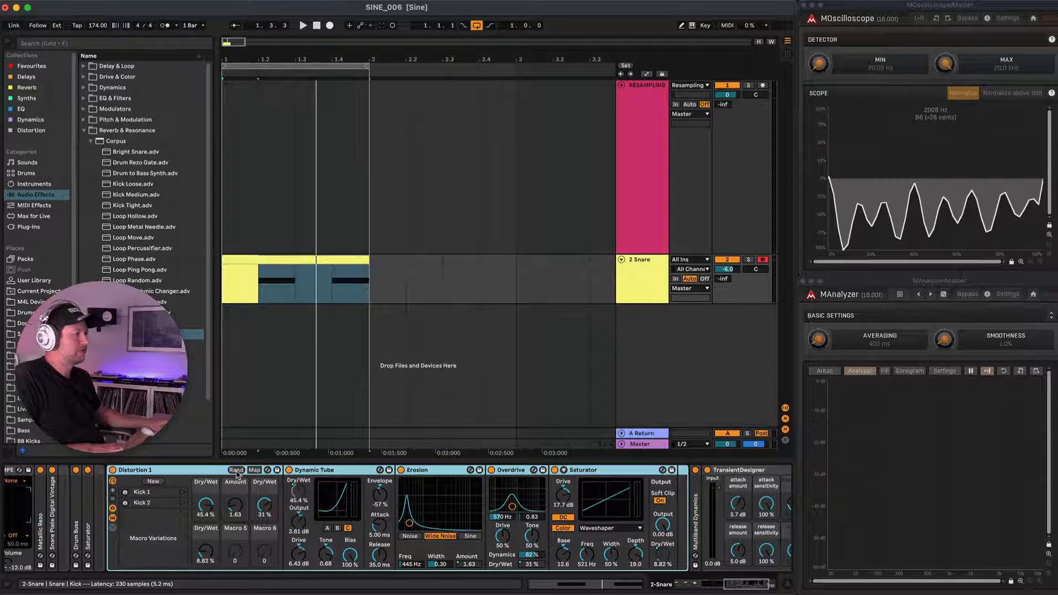
key("space")
left_click(236, 470)
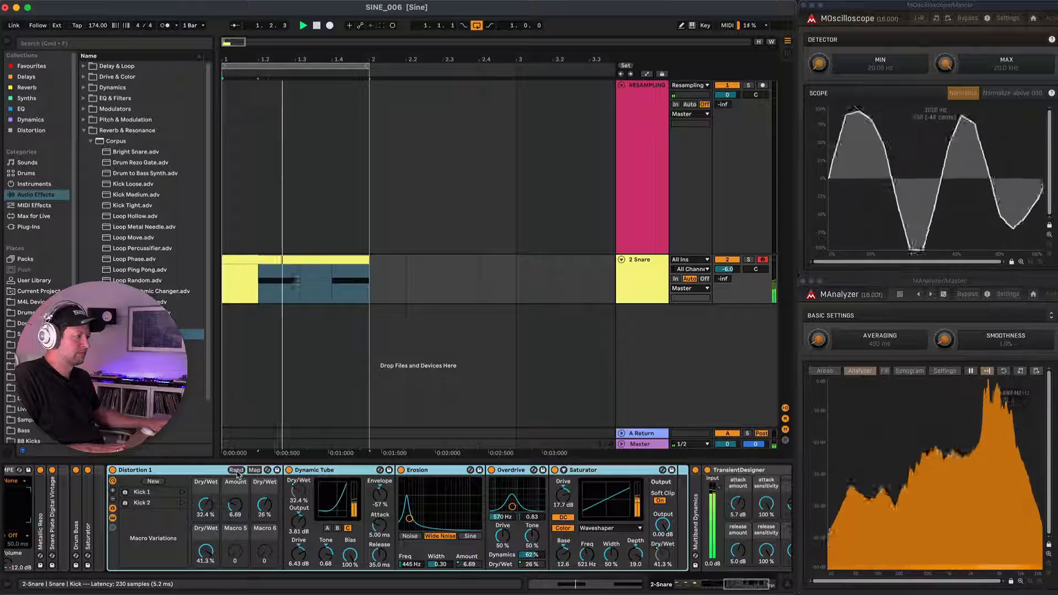
left_click(235, 470)
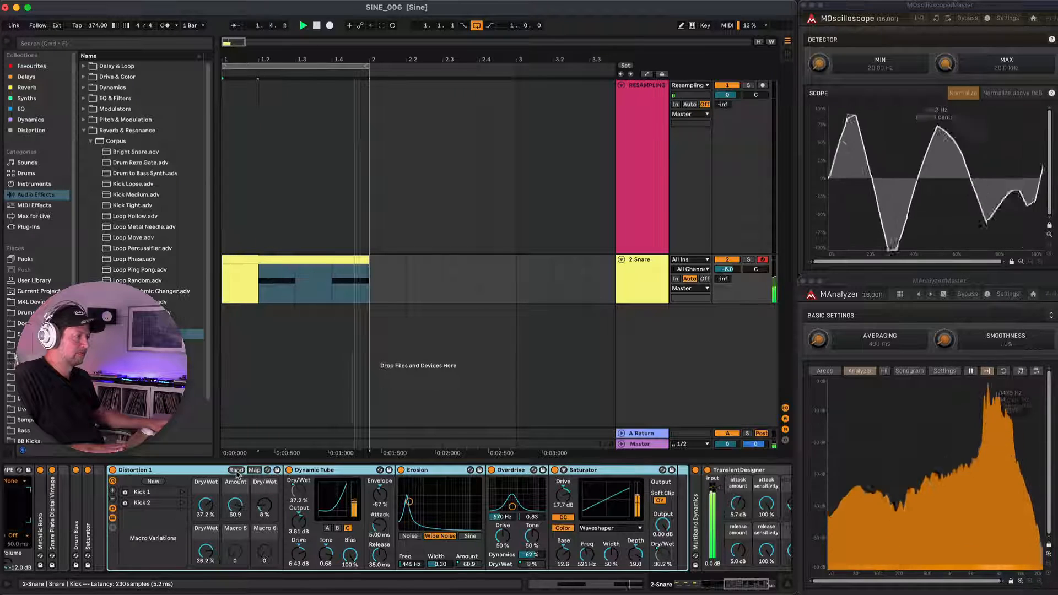
left_click(236, 470)
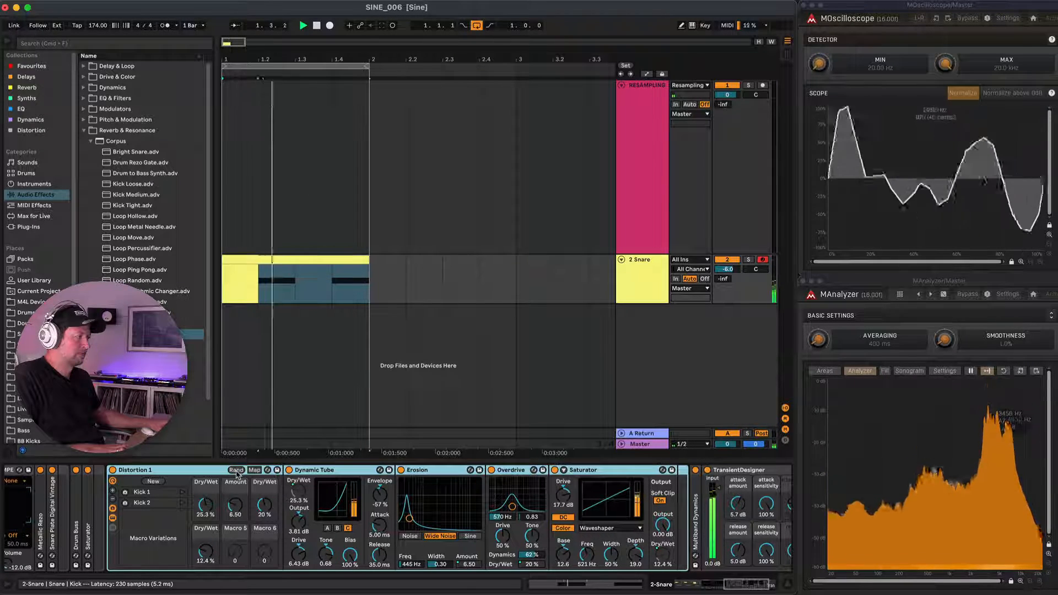
left_click(236, 470)
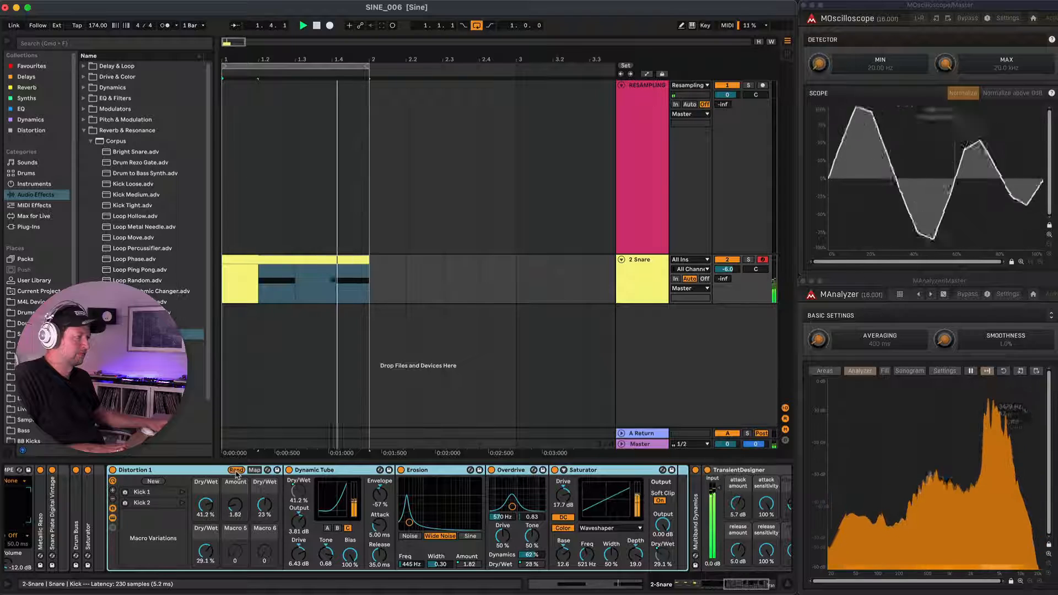
left_click(236, 470)
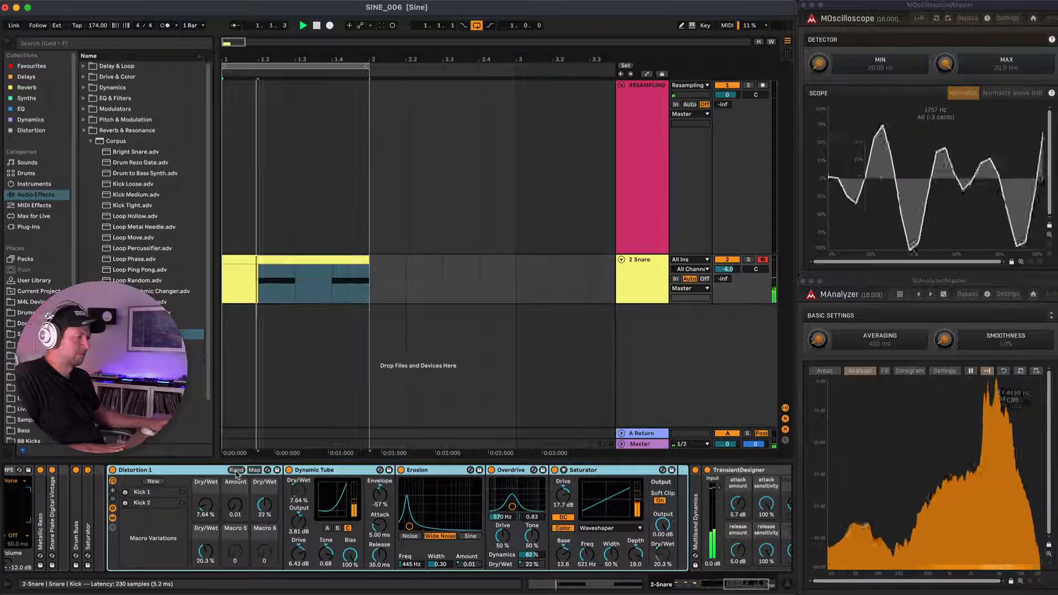
Reduce the White Noise LFO's volume modulation to 58.6% while auditioning the sound.
scroll(298, 496, "left", 5)
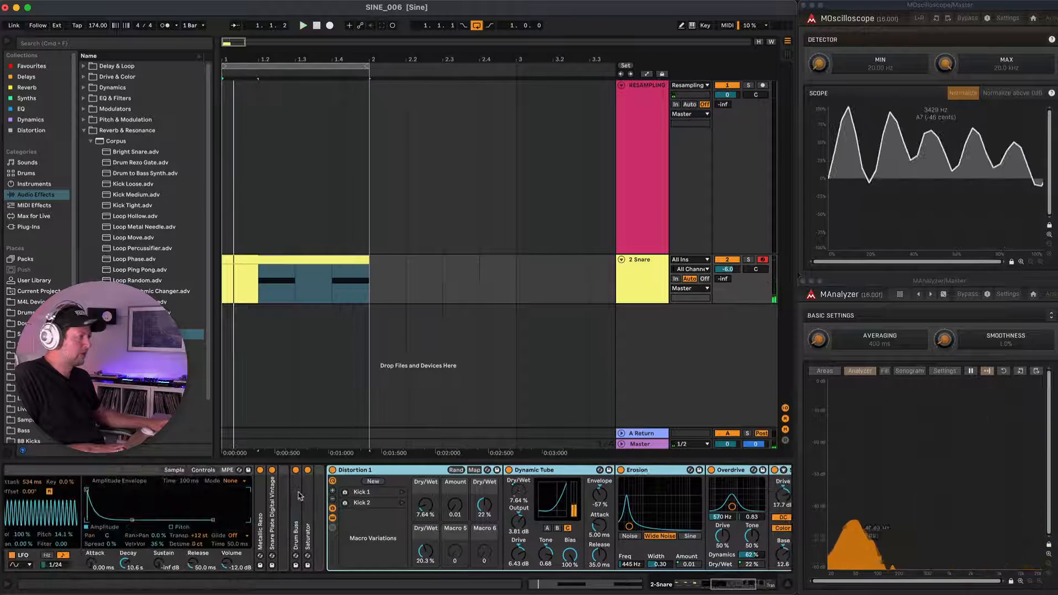
scroll(299, 496, "left", 5)
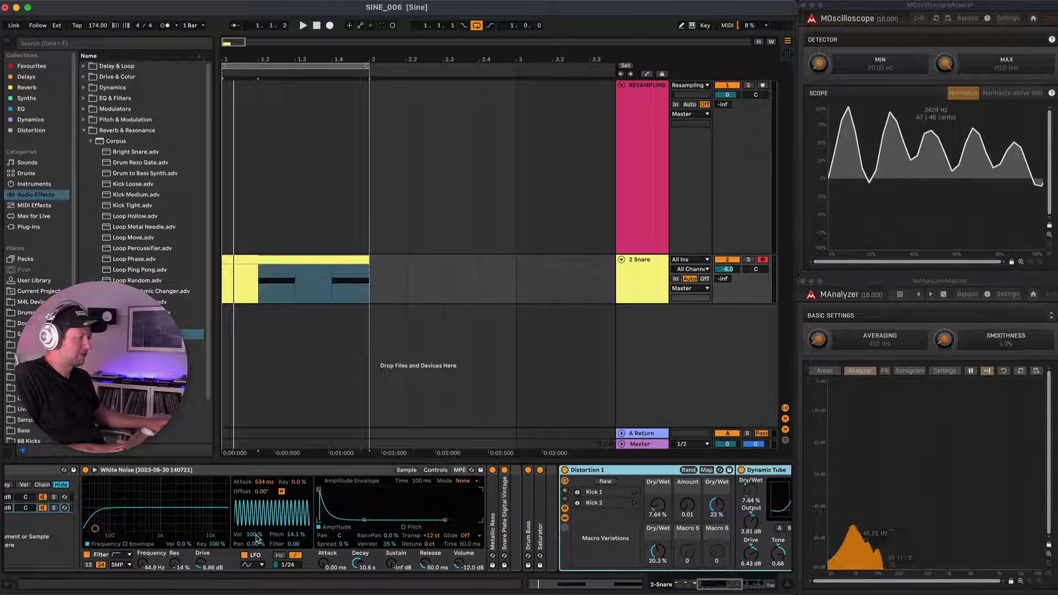
key("space")
left_click_drag(256, 537, 256, 561)
key("space")
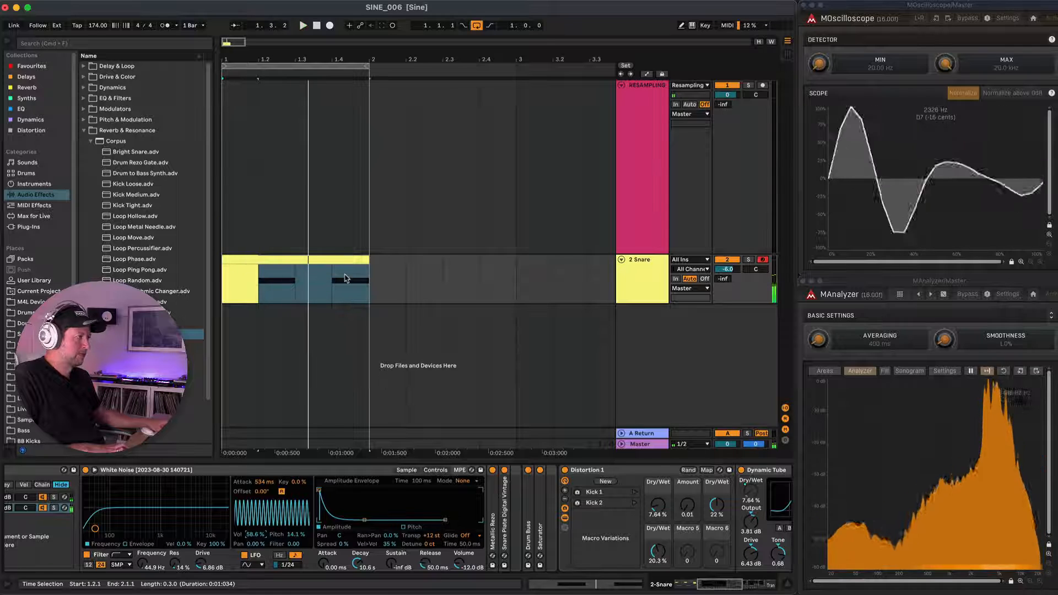
Arm the RESAMPLING track and record the cymbal pattern onto it.
left_click(763, 86)
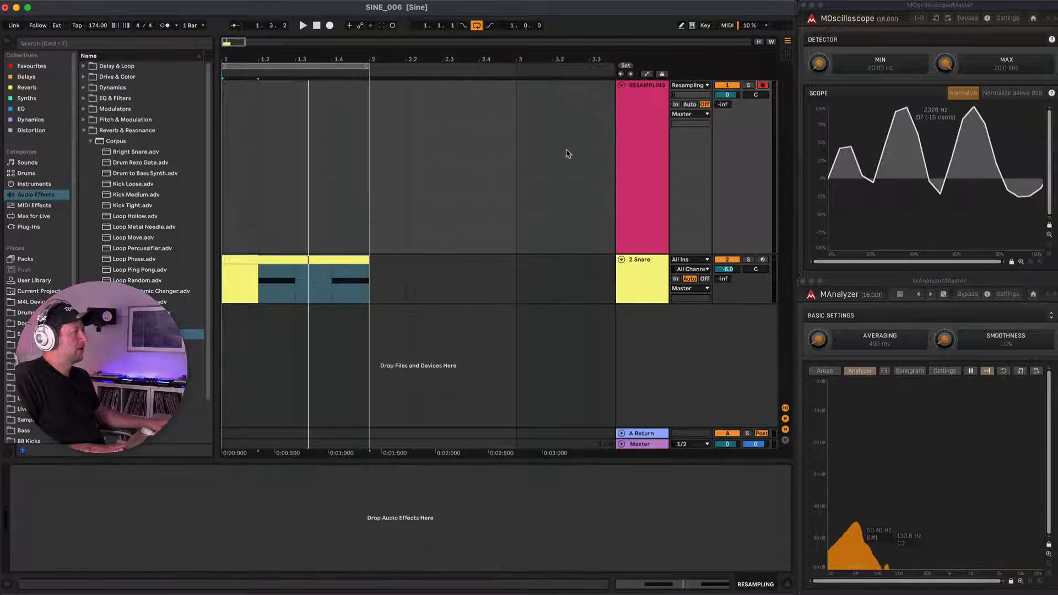
left_click(329, 26)
left_click(318, 26)
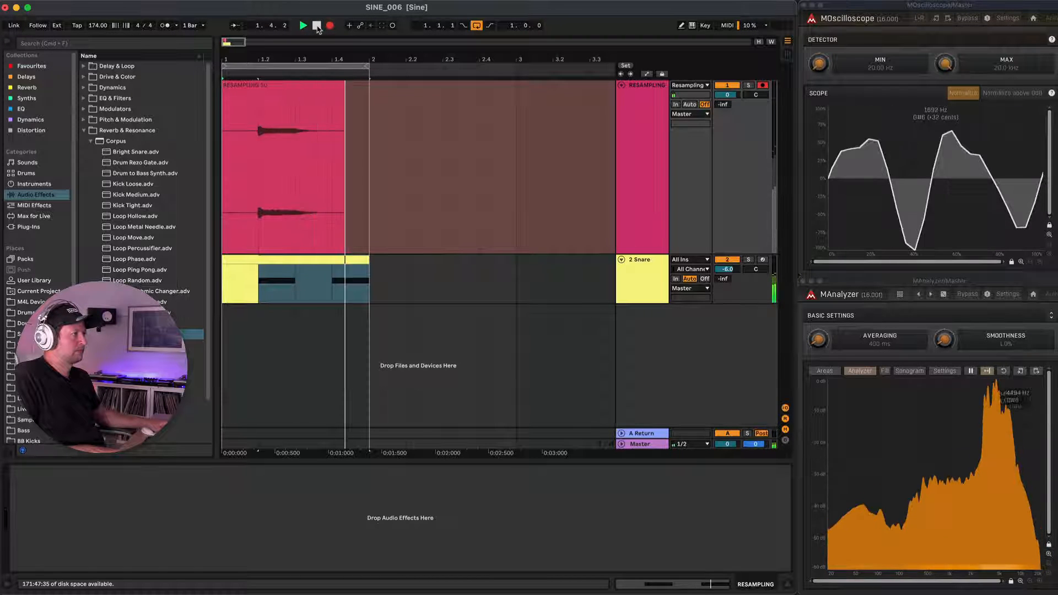
Select the first cymbal hit in the resampled recording from 1.2.1 to 1.3.4 and consolidate it into its own clip.
scroll(273, 161, "up", 8)
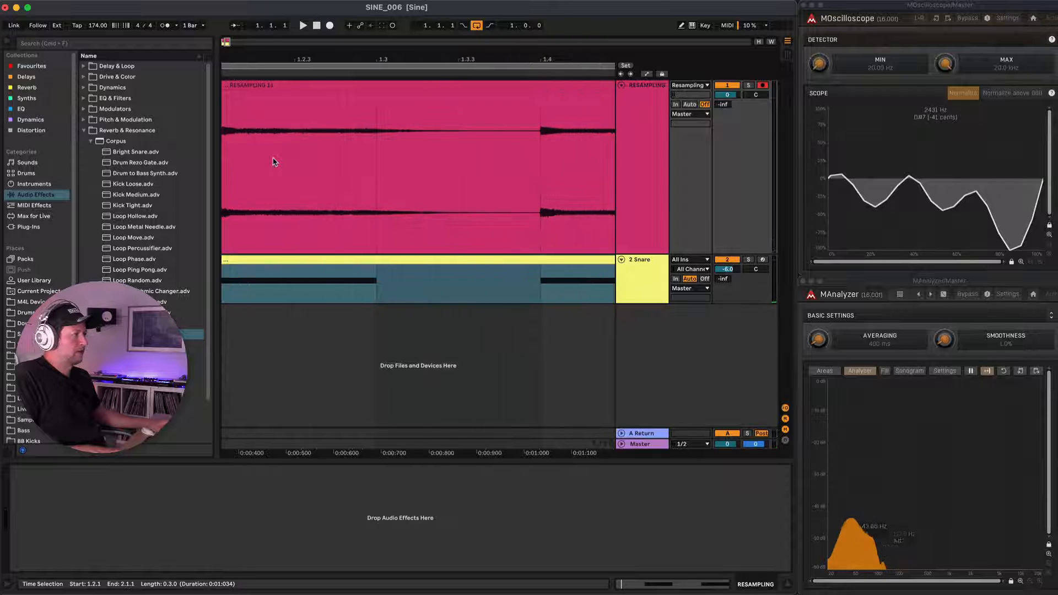
scroll(272, 160, "left", 2)
left_click_drag(261, 146, 539, 159)
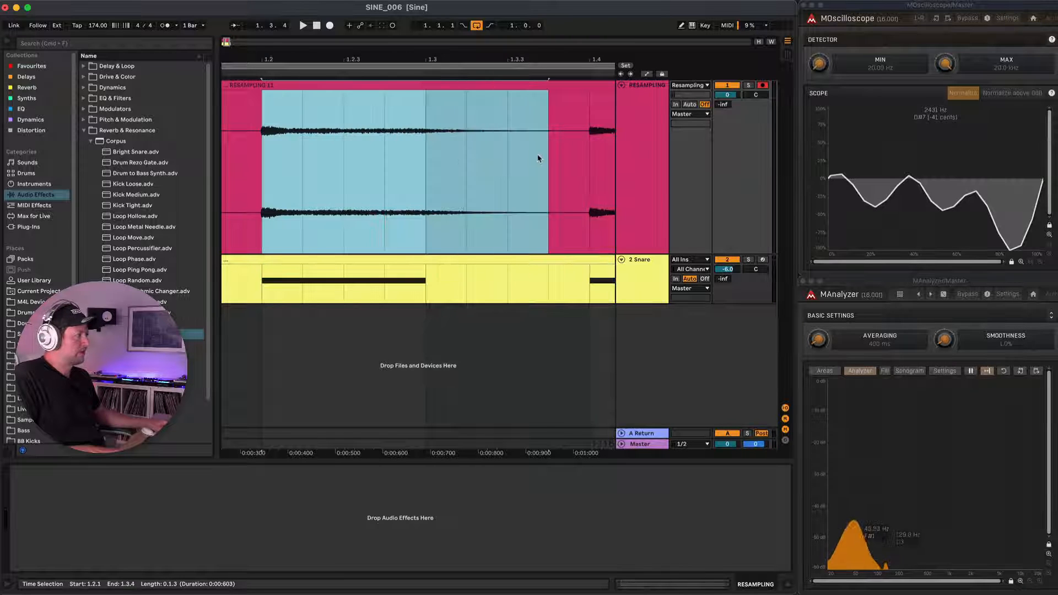
key("super+j")
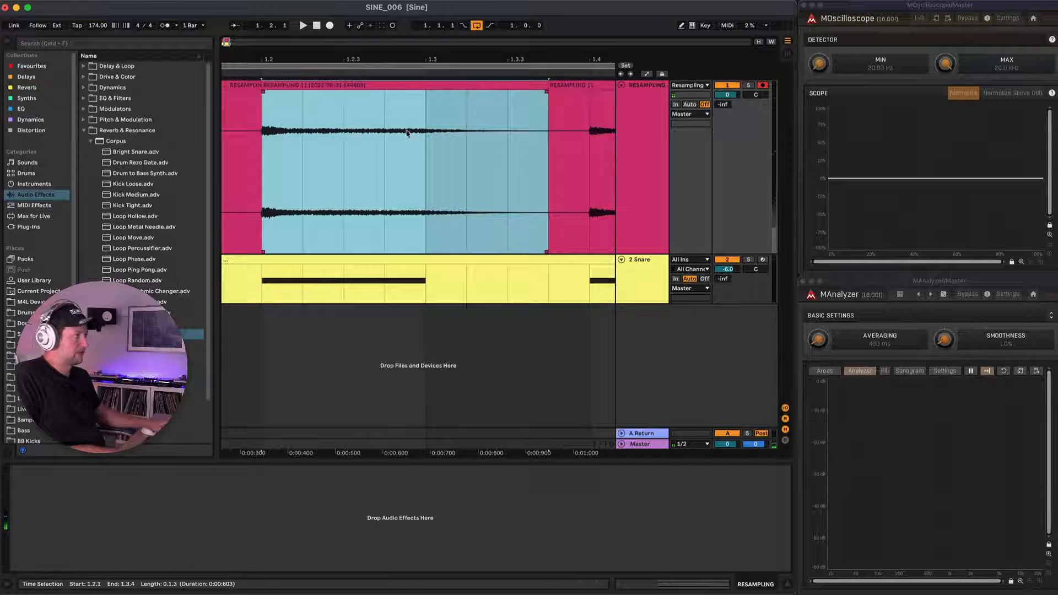
Raise the consolidated cymbal clip's gain to near full level and add a short fade-out at its end.
double_click(394, 84)
left_click_drag(183, 412, 183, 408)
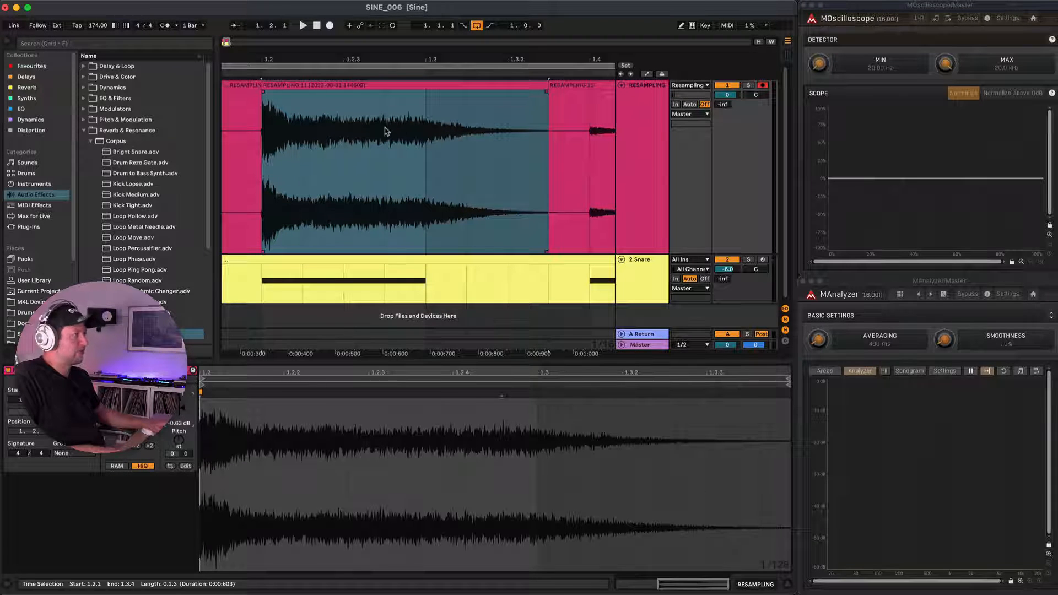
key("x")
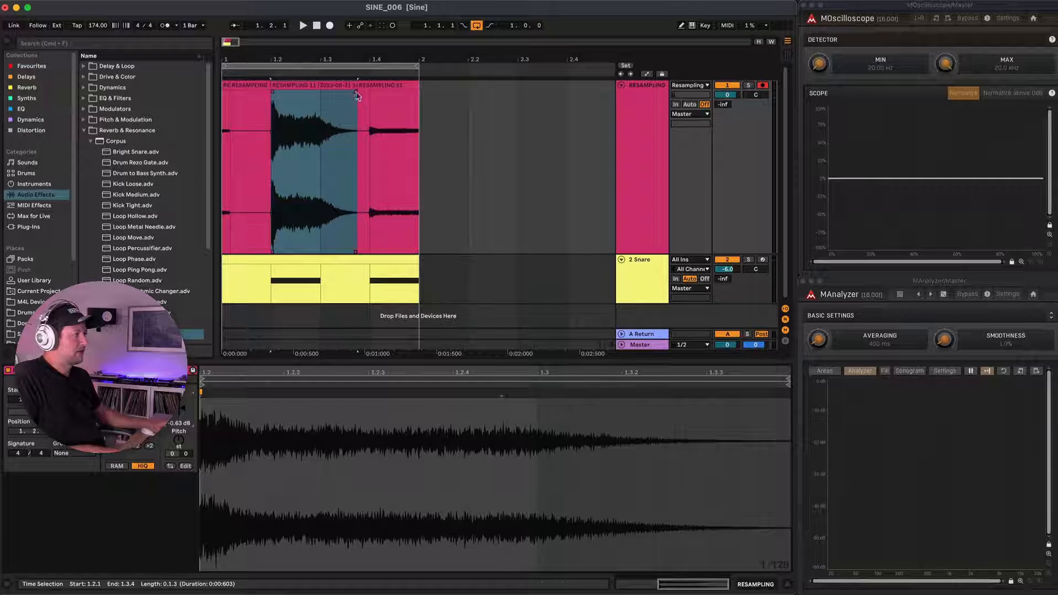
mouse_move(355, 94)
left_mouse_down()
mouse_move(276, 102)
mouse_move(341, 103)
left_mouse_up()
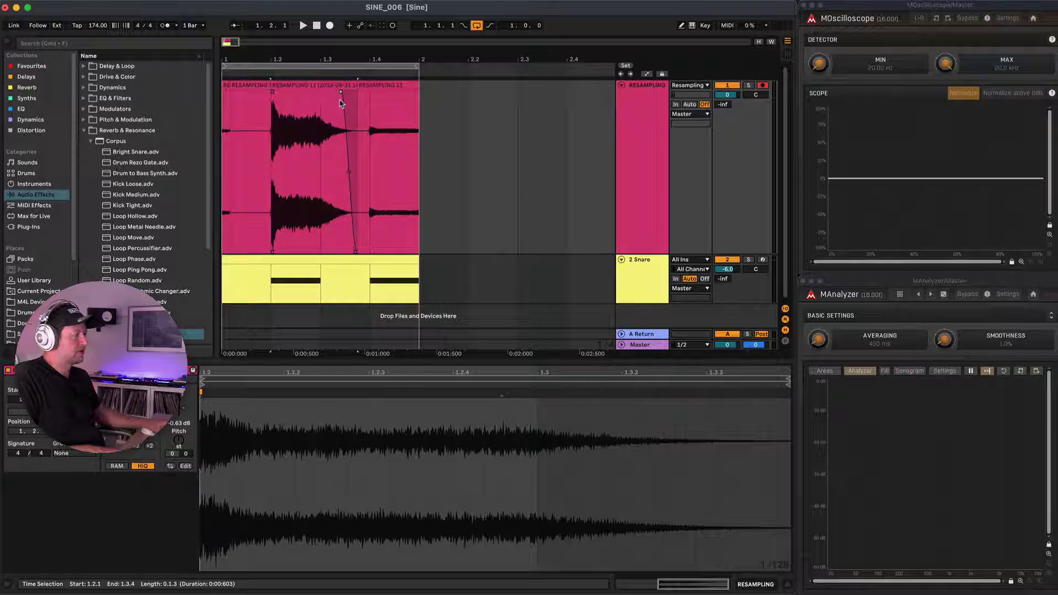
Rename the cymbal clip as Cymbal 1 and consolidate it again with its fade.
left_click(322, 85)
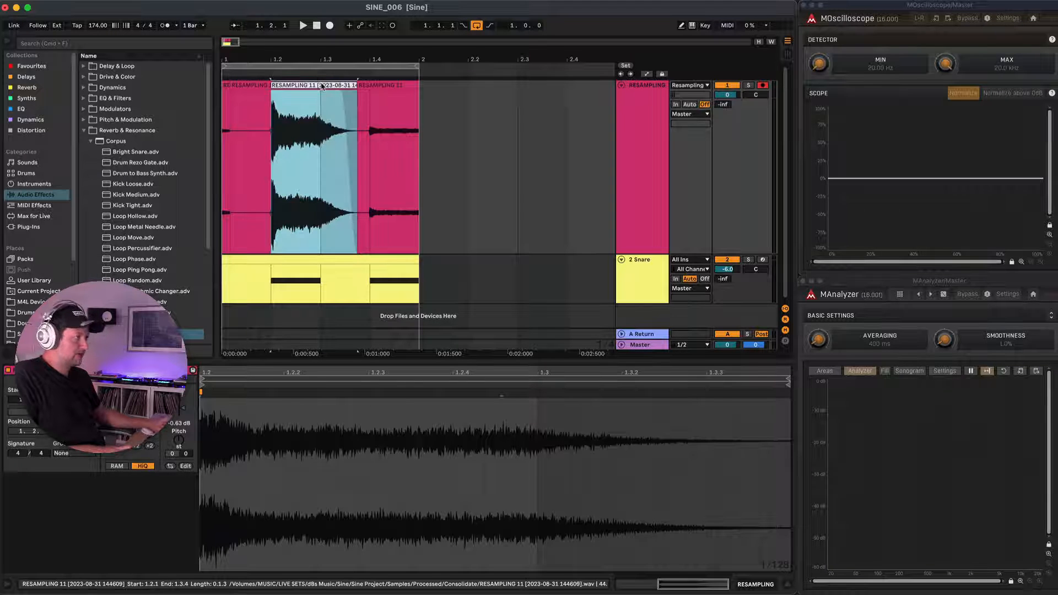
key("super+r")
type("Cym")
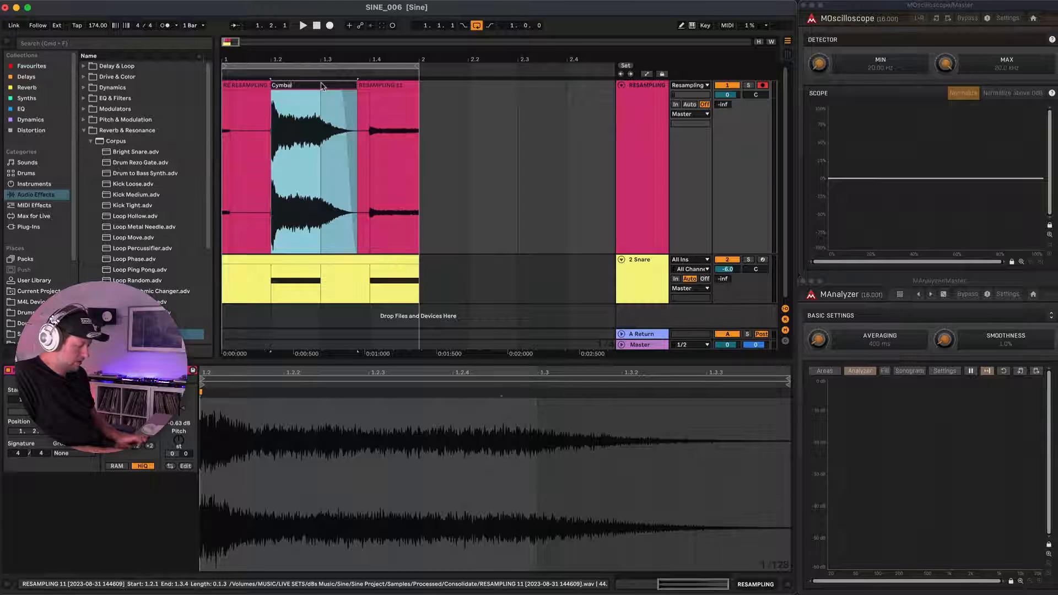
key("Return")
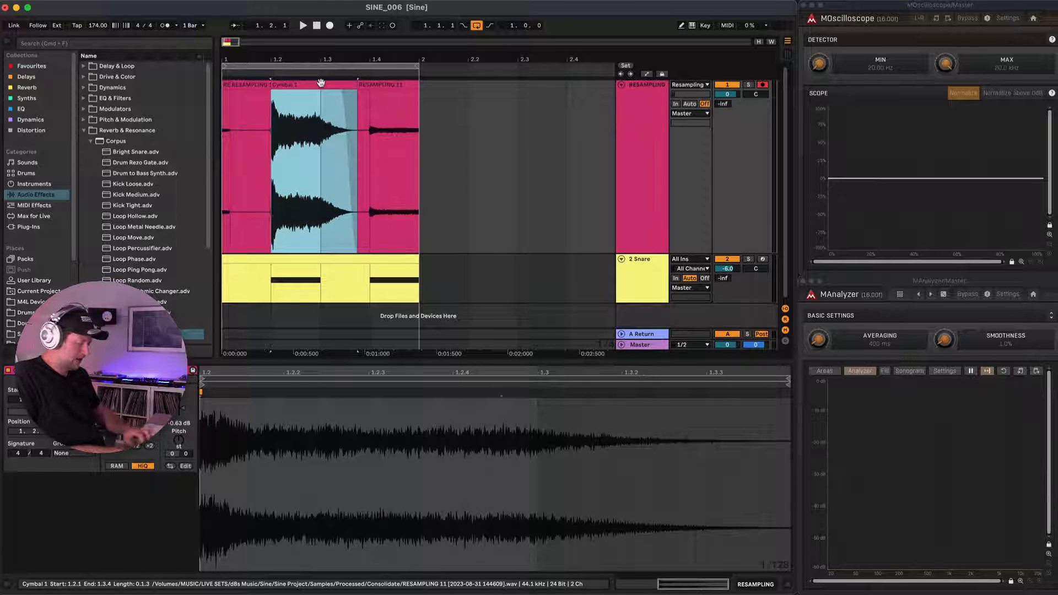
key("super+j")
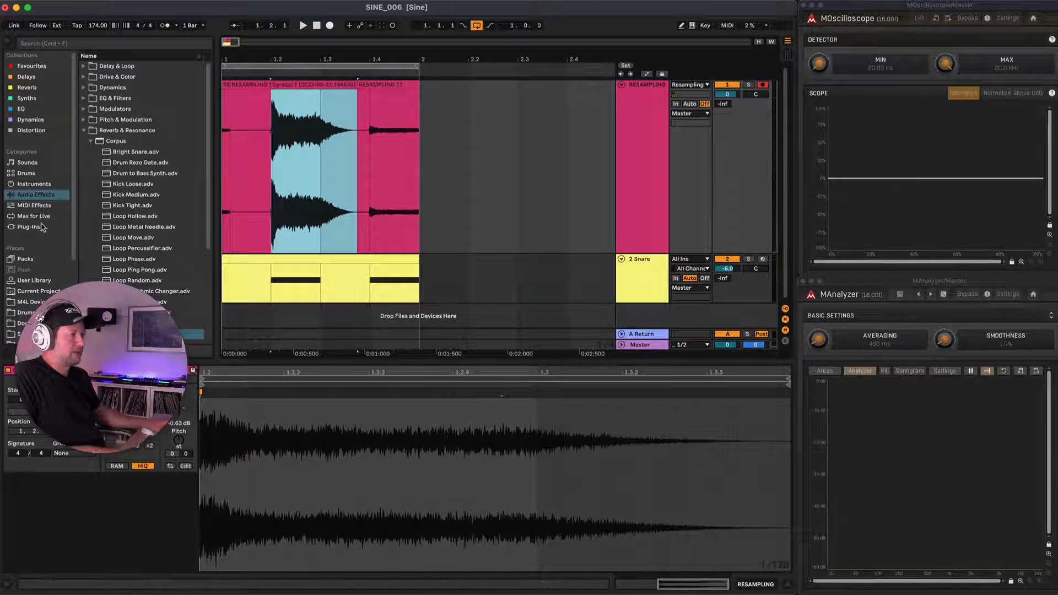
Create a Tops folder under Drum Samples in the SINE user library and store the Cymbal 1 clip in it.
left_click(34, 282)
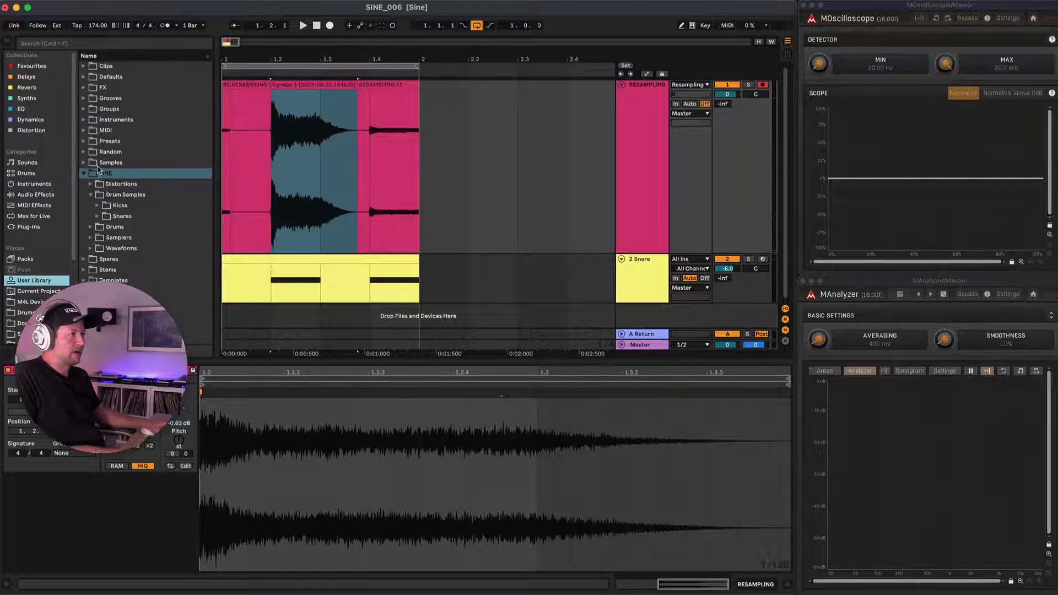
left_click(126, 196)
right_click(130, 198)
left_click(155, 223)
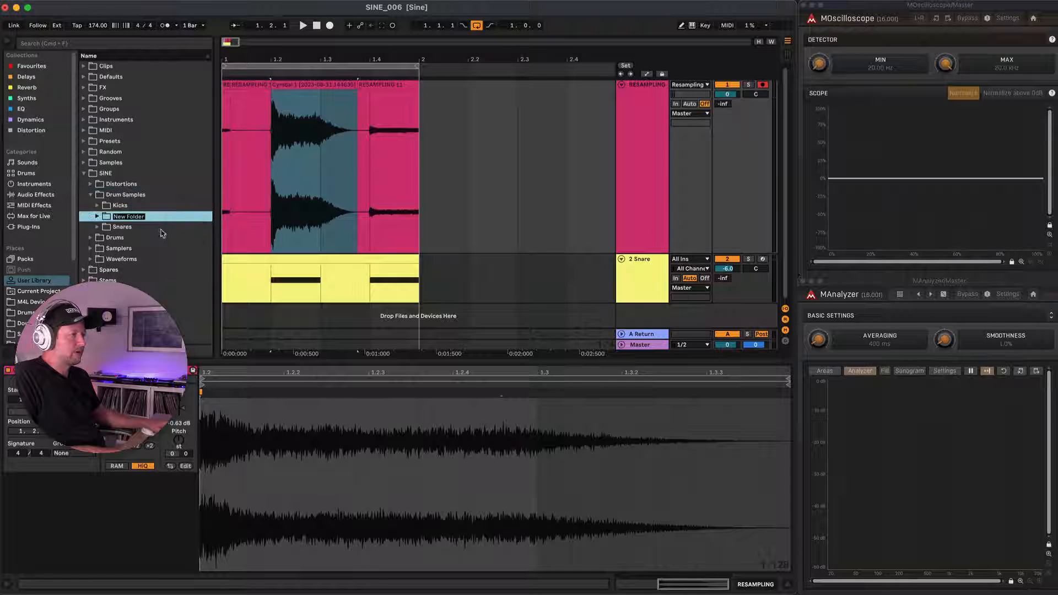
type("Tops")
key("Return")
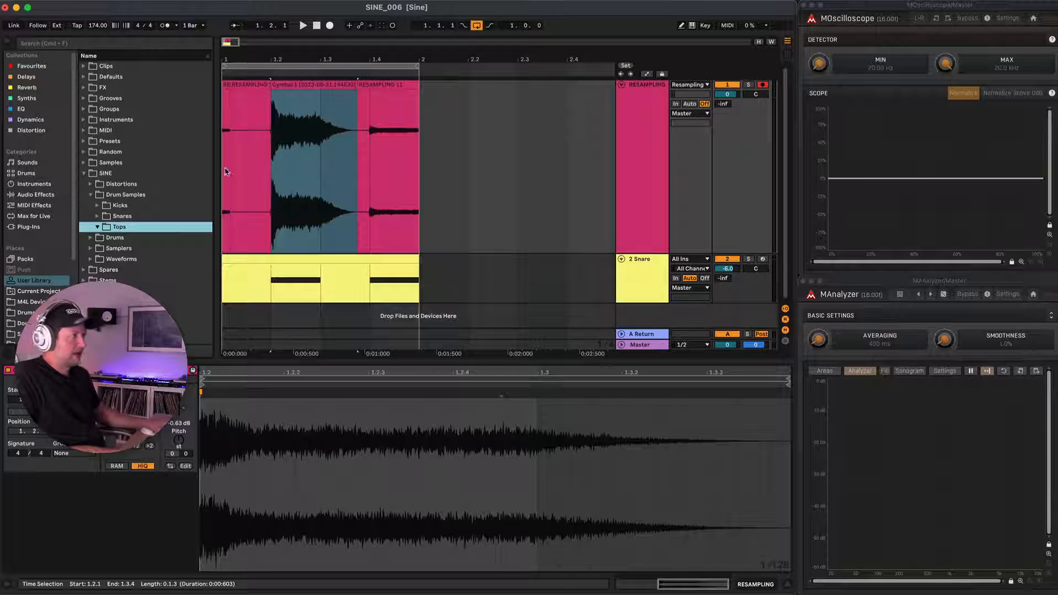
left_click_drag(310, 85, 146, 227)
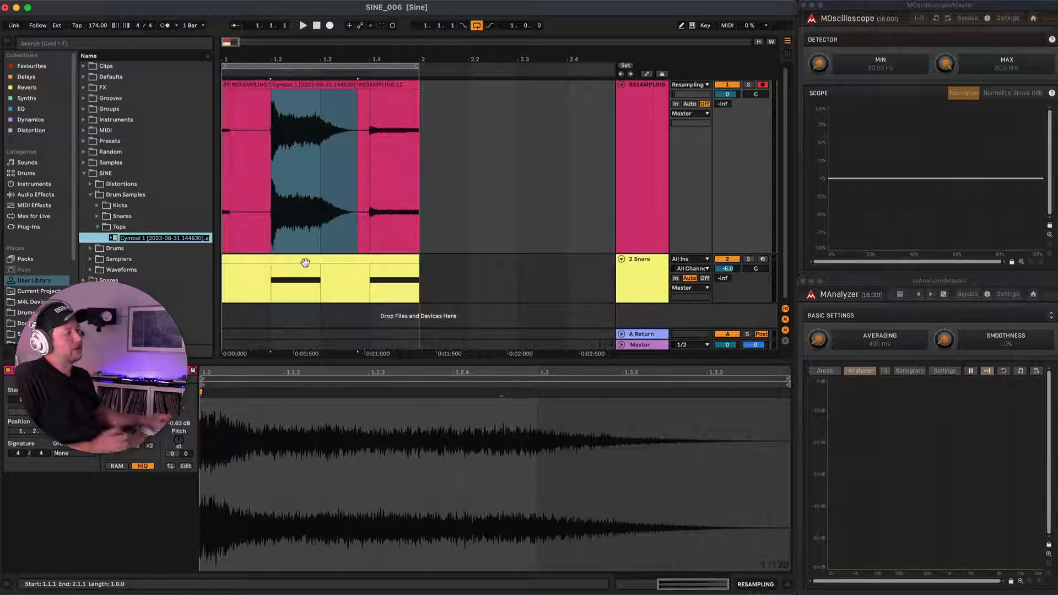
Mute the RESAMPLING track and shorten both F7 notes in the Snare track's MIDI clip to a sixteenth note each.
left_click(323, 264)
left_click(734, 87)
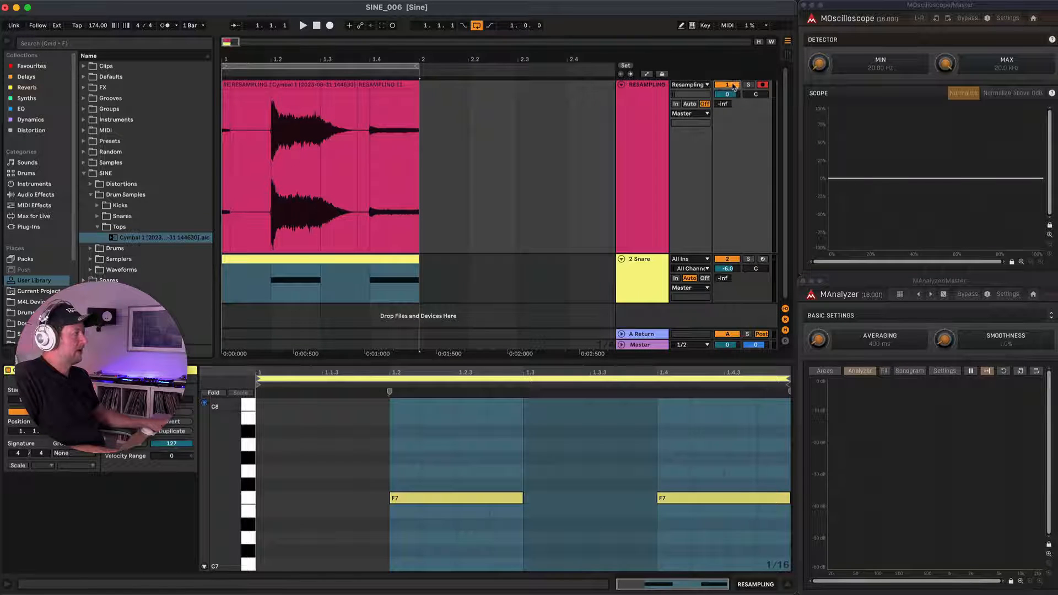
key("super+a")
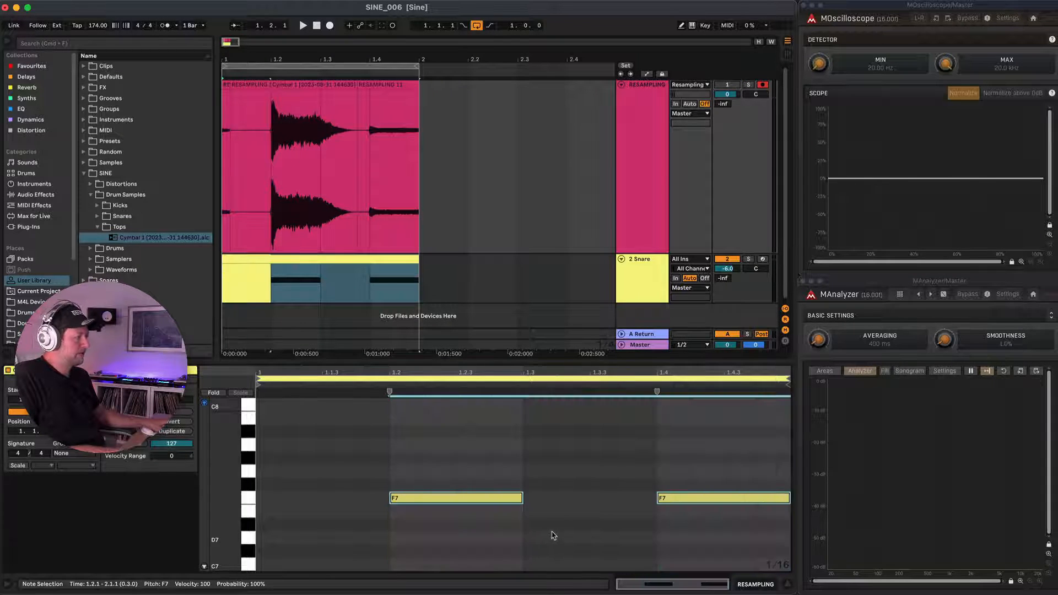
left_click_drag(522, 499, 416, 498)
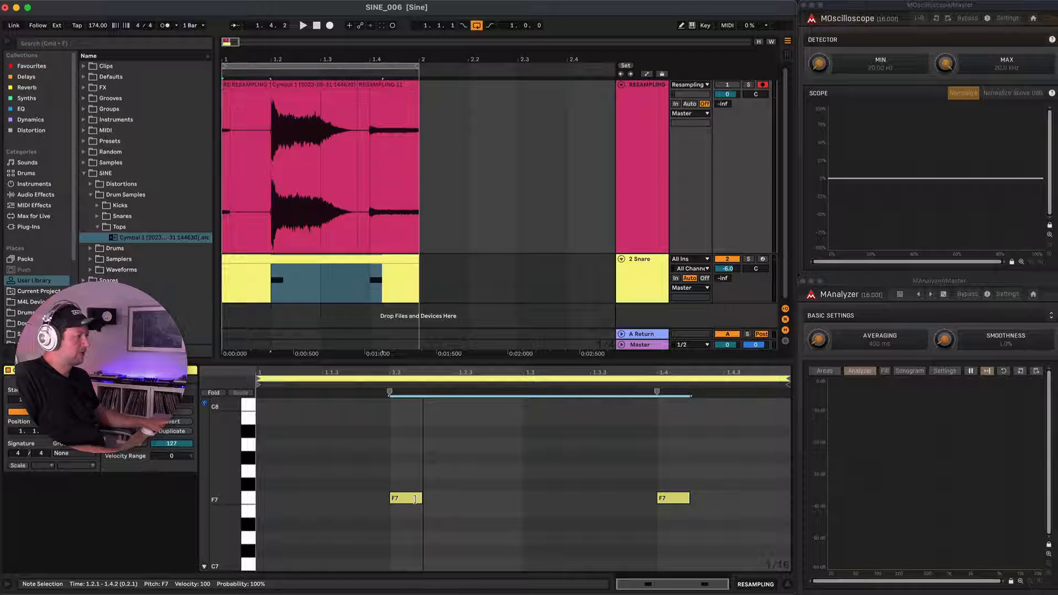
Solo and play the Snare track's shortened pattern and lower Metallic Rezo's Dry/Wet to 17%.
left_click(337, 257)
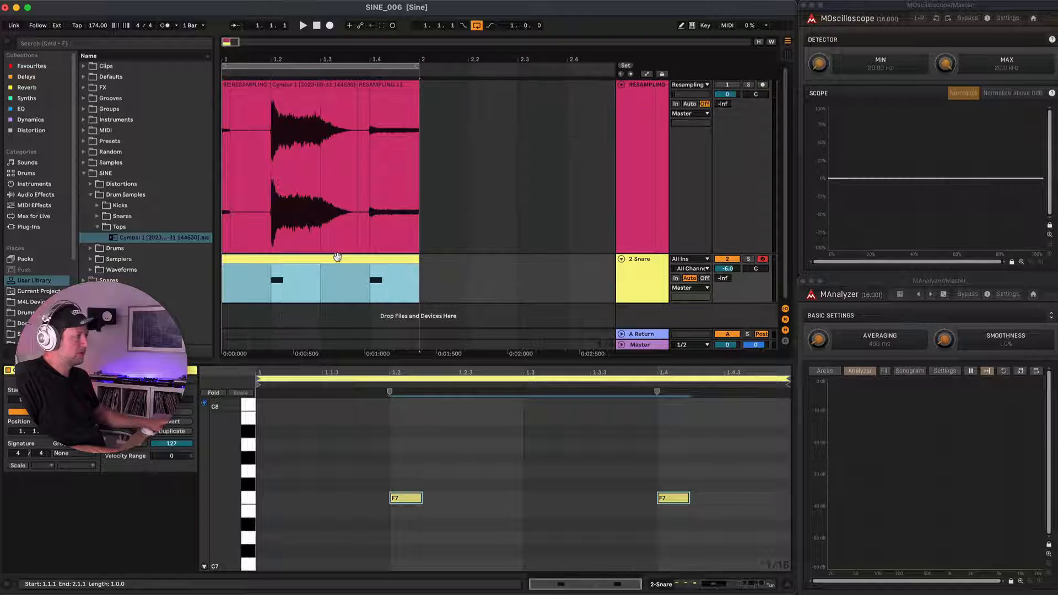
left_click(633, 271)
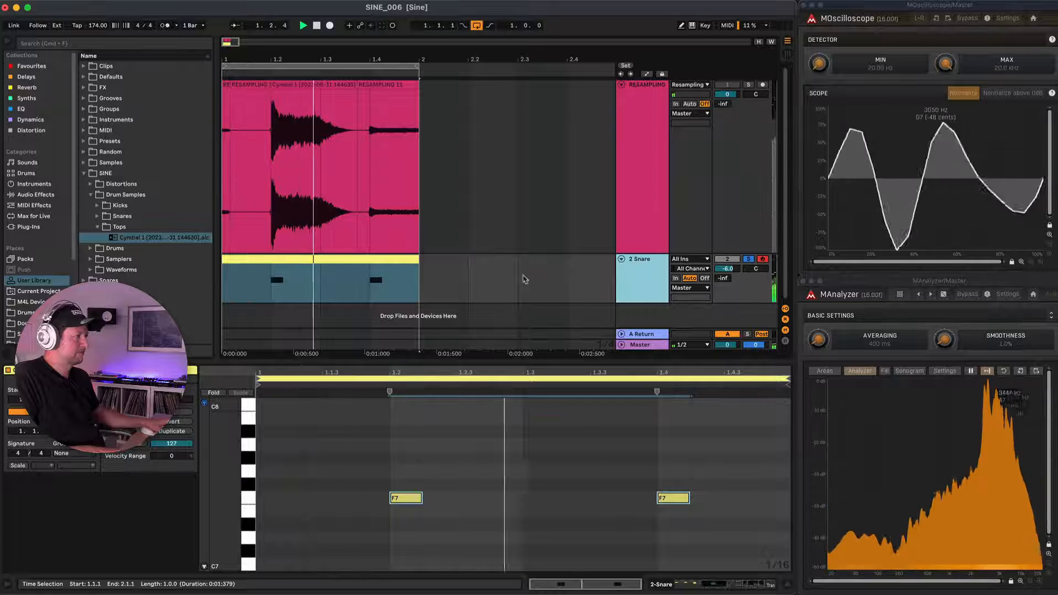
key("shift+Tab")
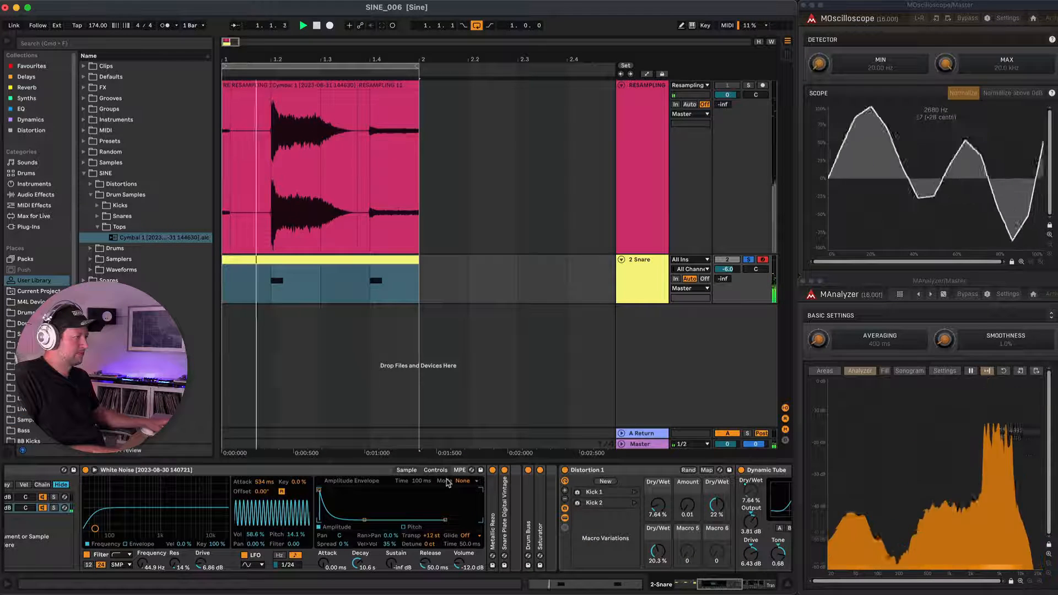
double_click(493, 503)
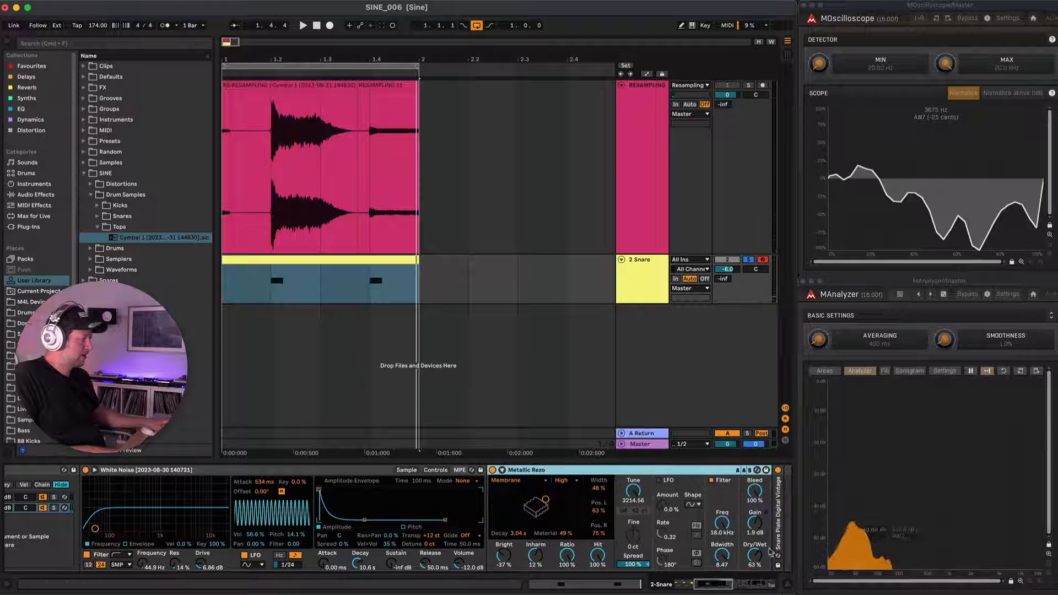
left_click_drag(762, 558, 762, 574)
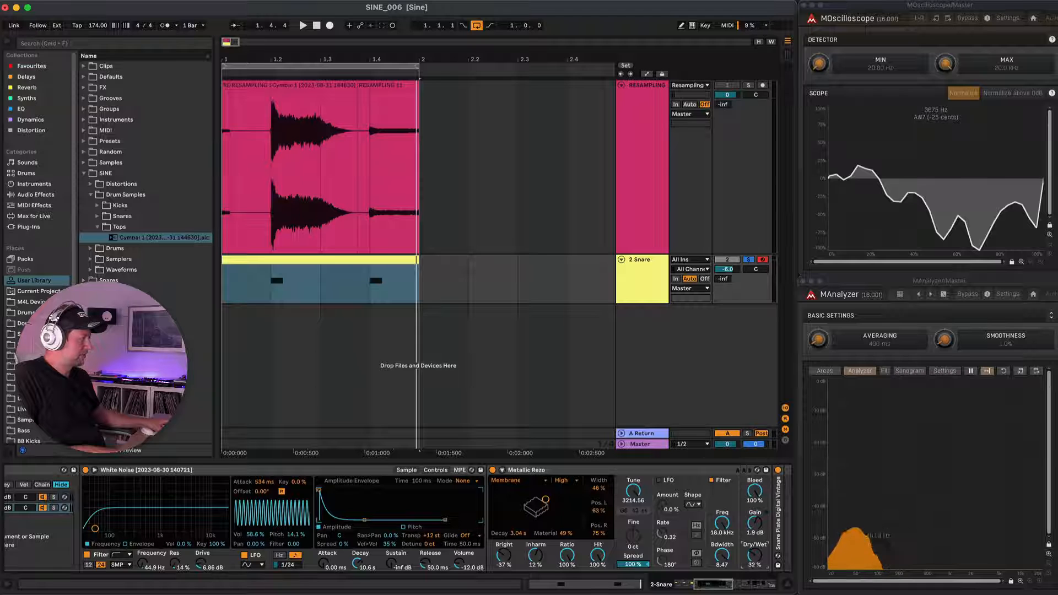
left_click_drag(759, 559, 759, 564)
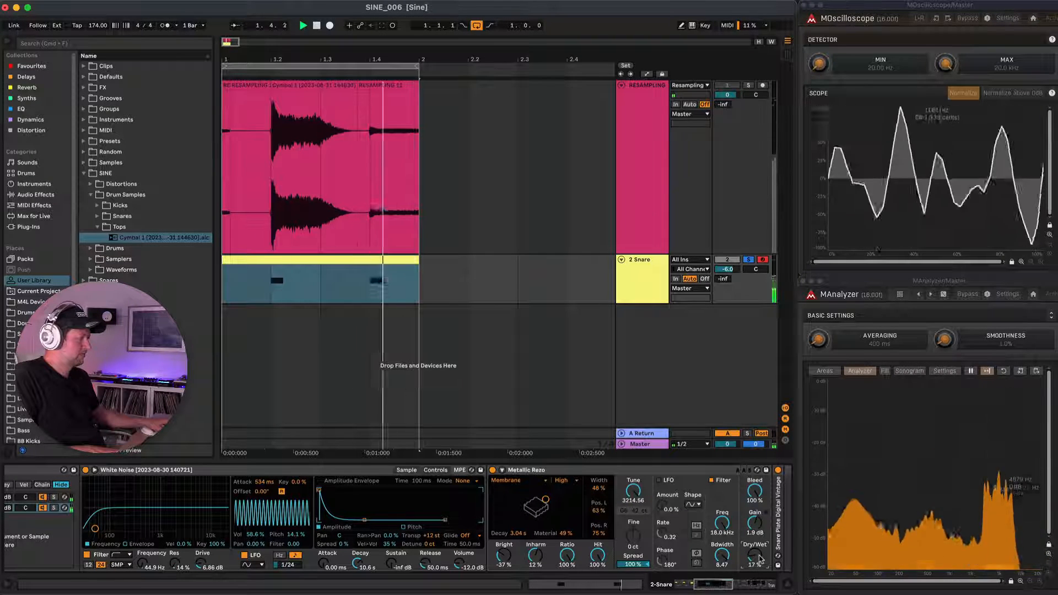
double_click(599, 471)
Randomize the Distortion 1 rack's macros several times while the pattern plays.
scroll(603, 493, "right", 5)
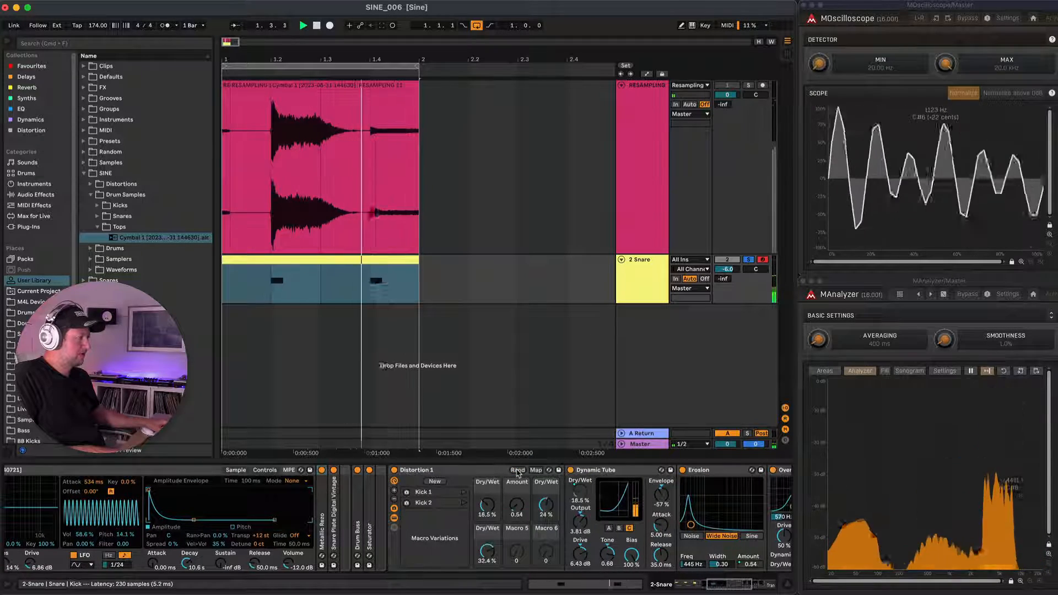
left_click(517, 472)
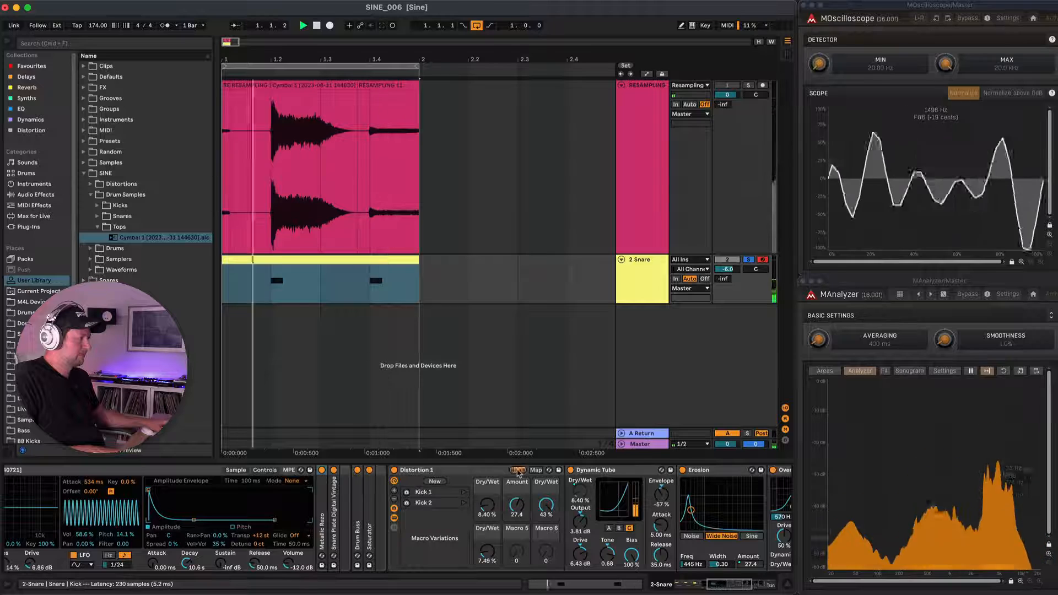
left_click(517, 471)
left_click(517, 471)
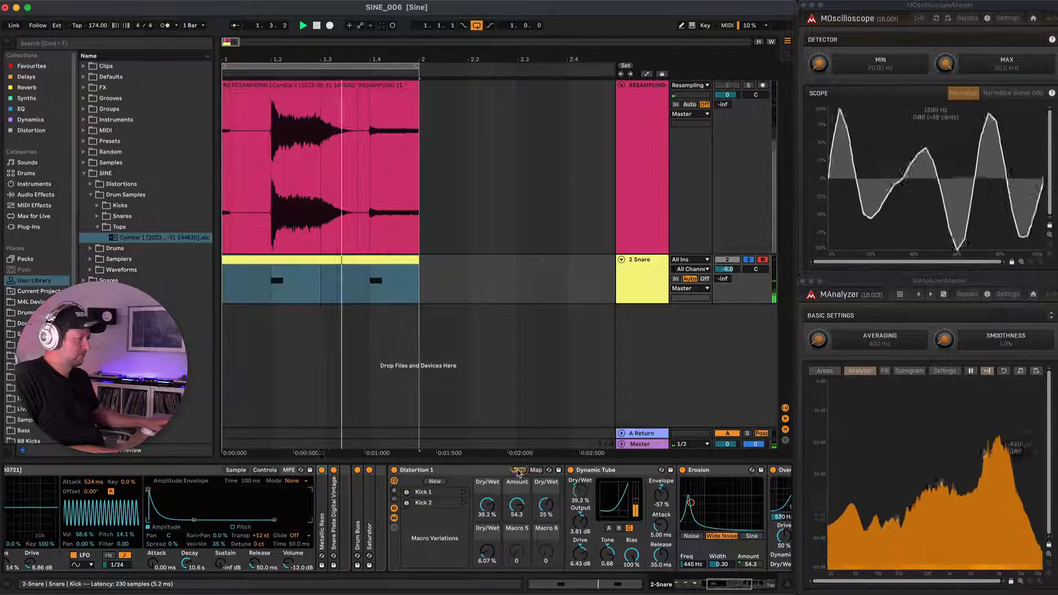
Set Metallic Rezo to 2.62 s decay, 63% material and 12% Dry/Wet, and TransientDesigner to 9.4 dB attack and -12 dB release amount.
double_click(322, 491)
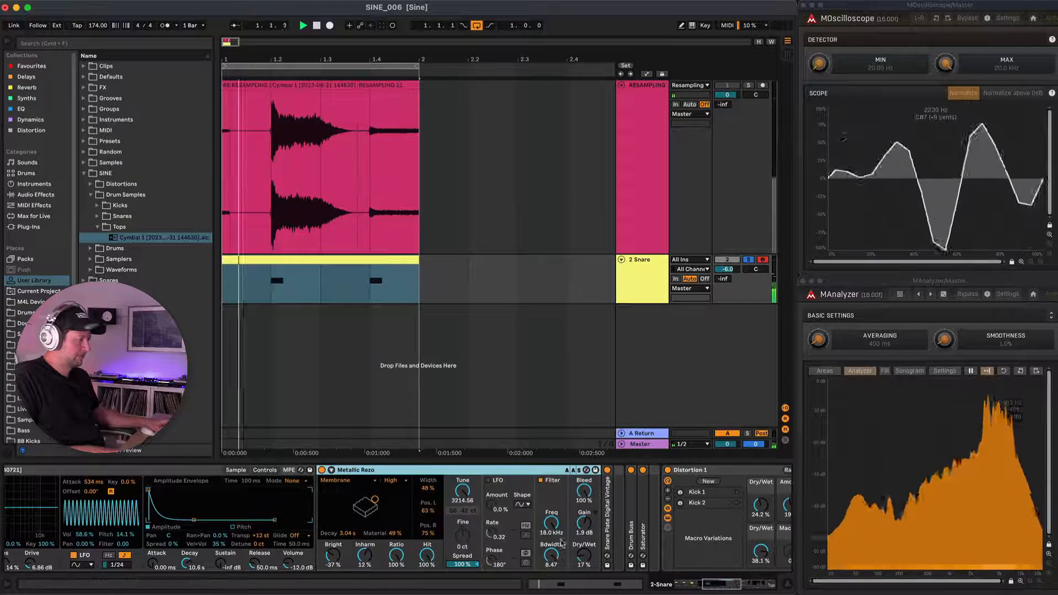
left_click_drag(374, 500, 374, 497)
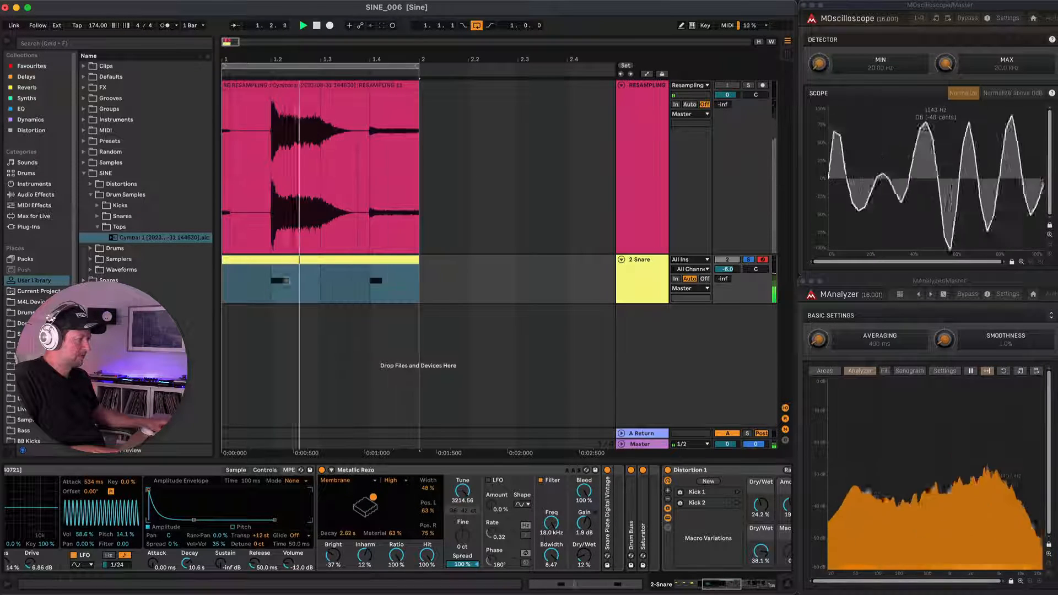
scroll(503, 508, "right", 10)
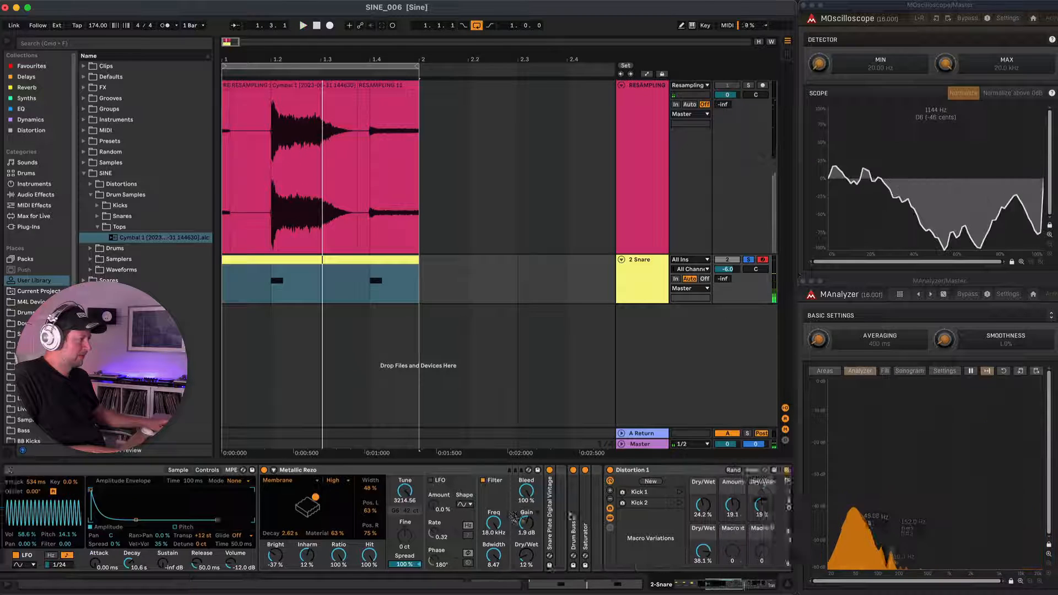
scroll(572, 517, "right", 2)
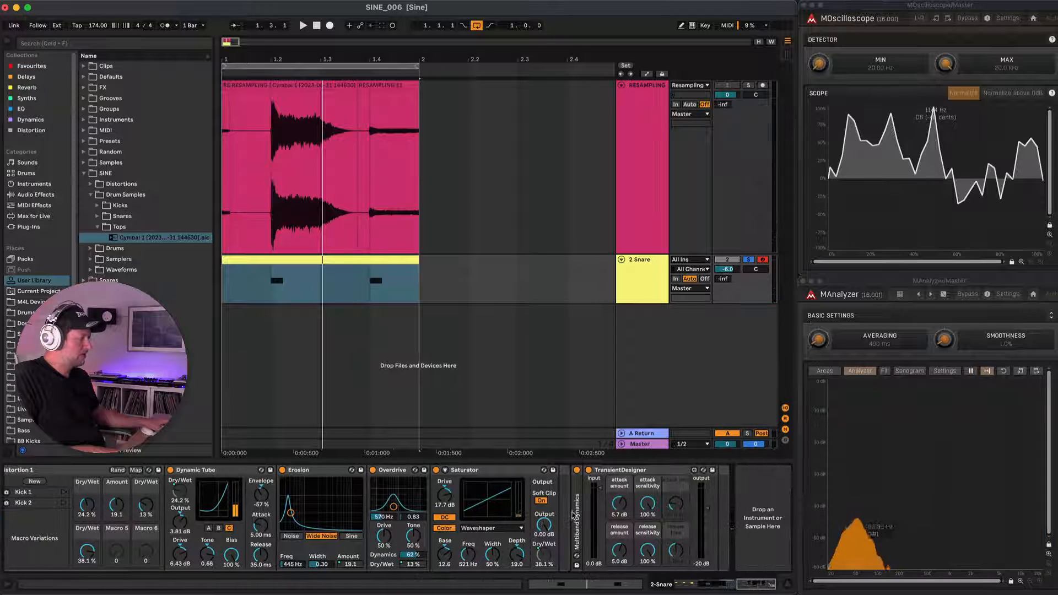
key("space")
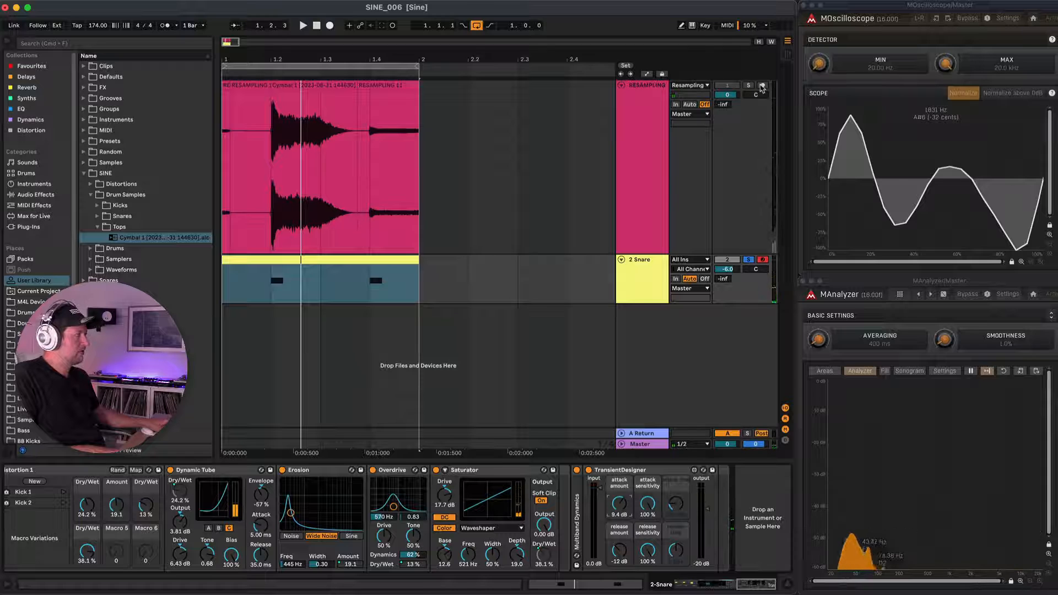
Arm the RESAMPLING track, clear its solo and mute, and record the shortened pattern onto it.
left_click(761, 85)
left_click(749, 86)
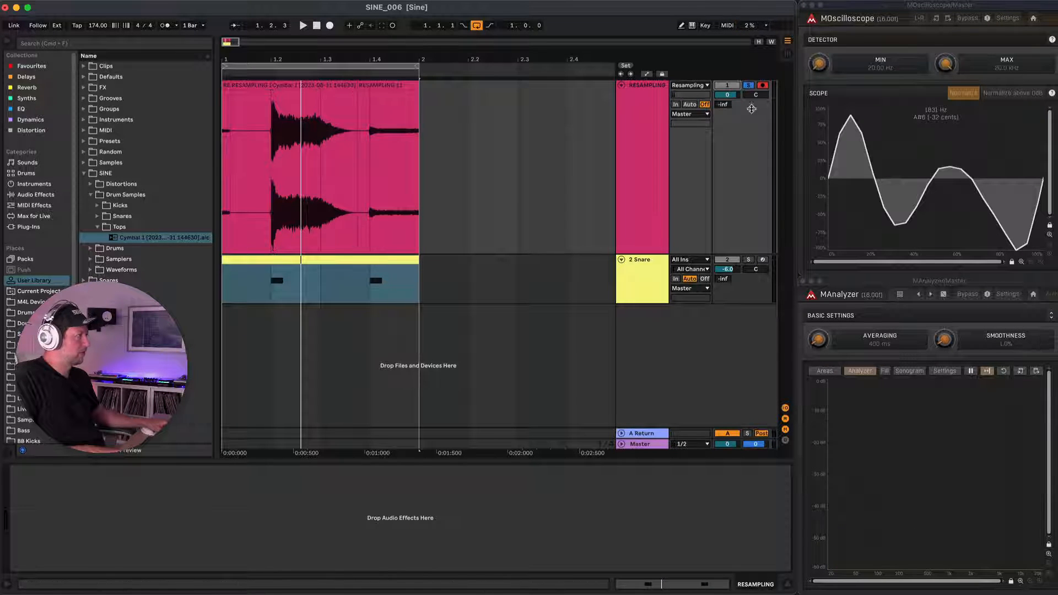
left_click(748, 85)
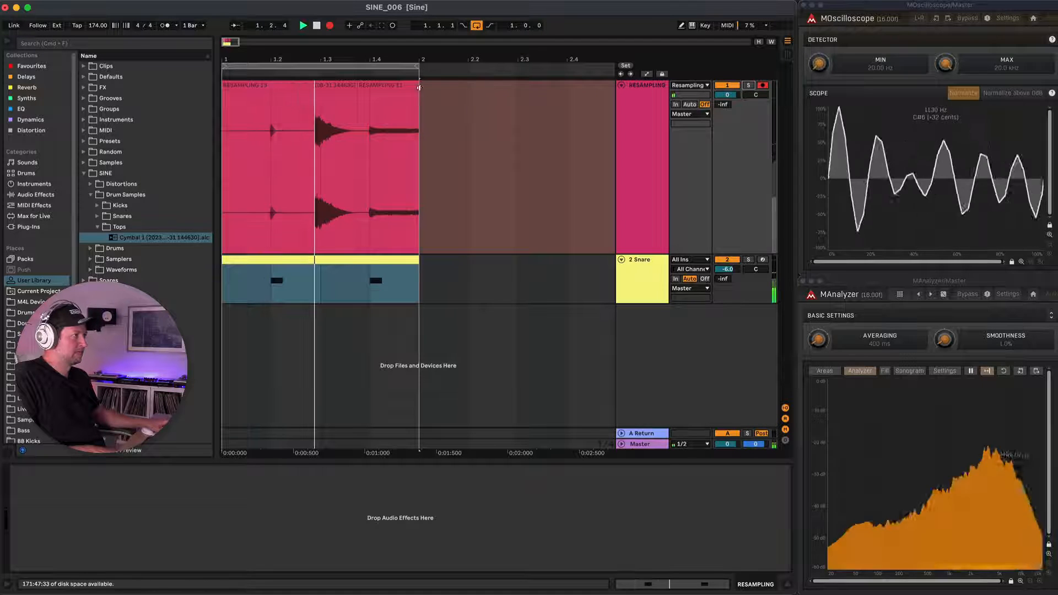
Select the first short hit in the new recording from 1.2.1 to 1.2.2 and make it its own consolidated clip.
scroll(287, 153, "up", 6)
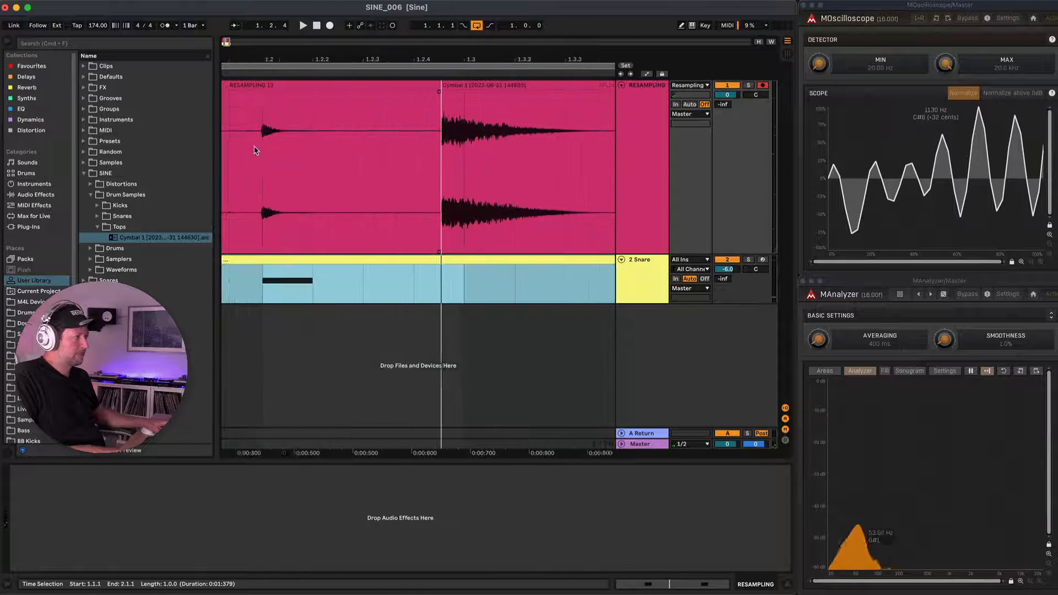
left_click_drag(282, 136, 331, 139)
key("super+e")
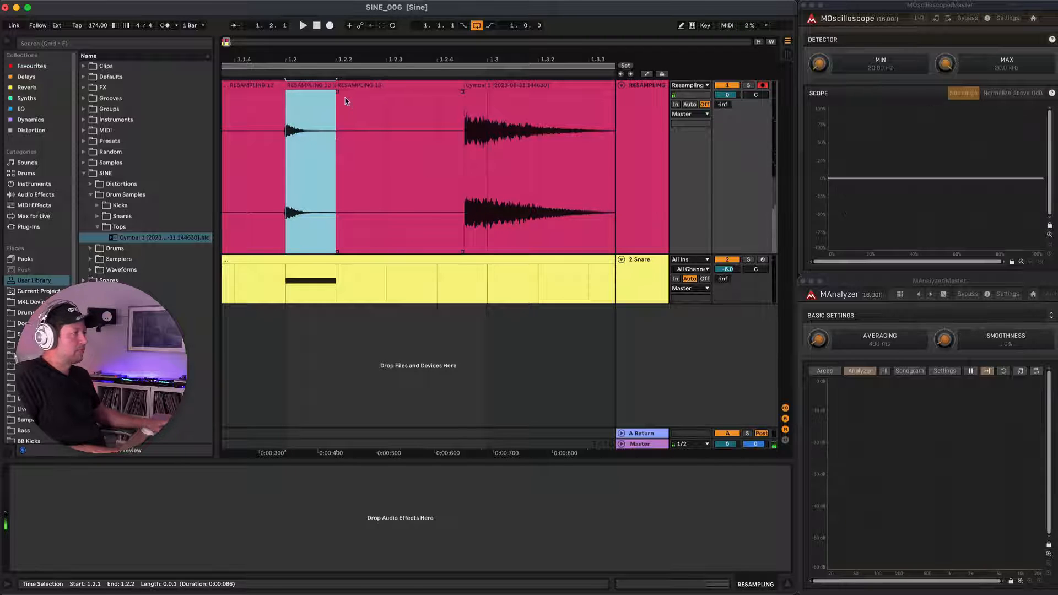
Raise the short hit clip's gain and add a brief fade-out at its end.
double_click(315, 81)
mouse_move(188, 415)
left_mouse_down()
mouse_move(188, 394)
mouse_move(186, 411)
left_mouse_up()
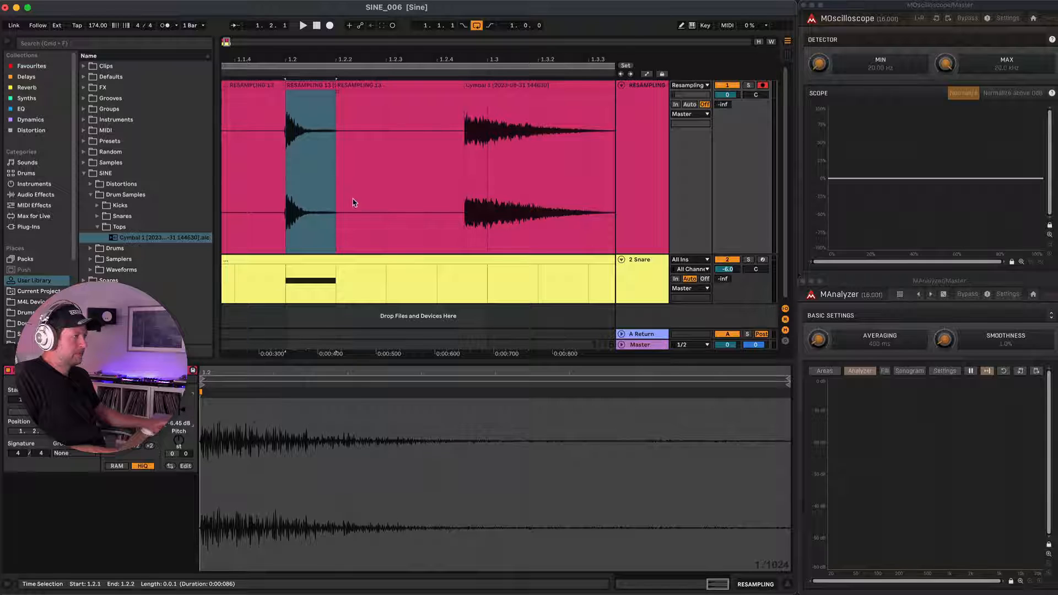
scroll(307, 161, "left", 1)
left_click_drag(371, 97, 364, 97)
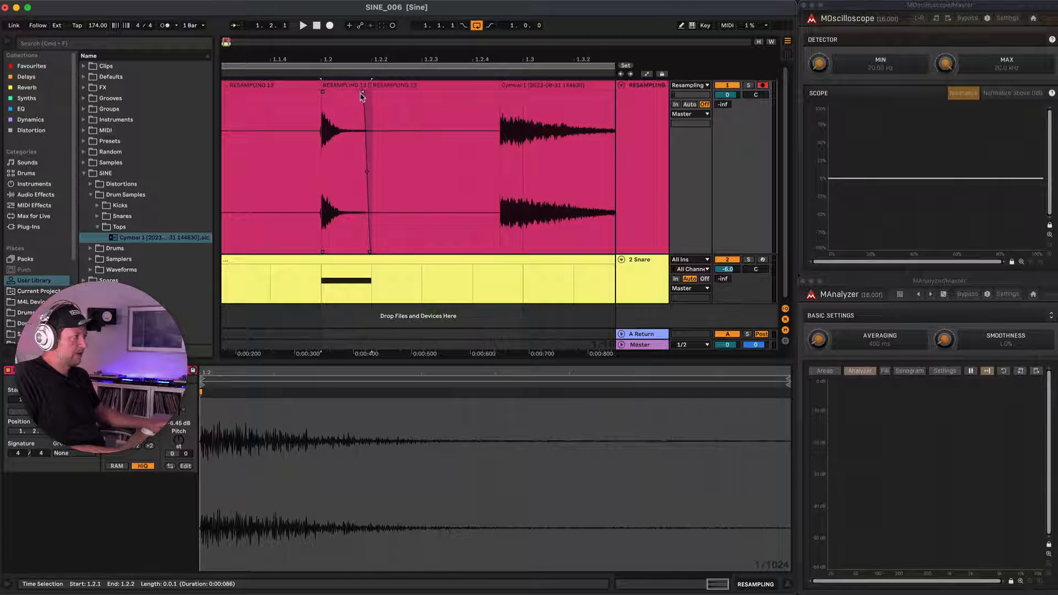
Rename the short hit clip as Hi Hat 1, consolidate it with its fade and store it in the Tops folder.
left_click(356, 87)
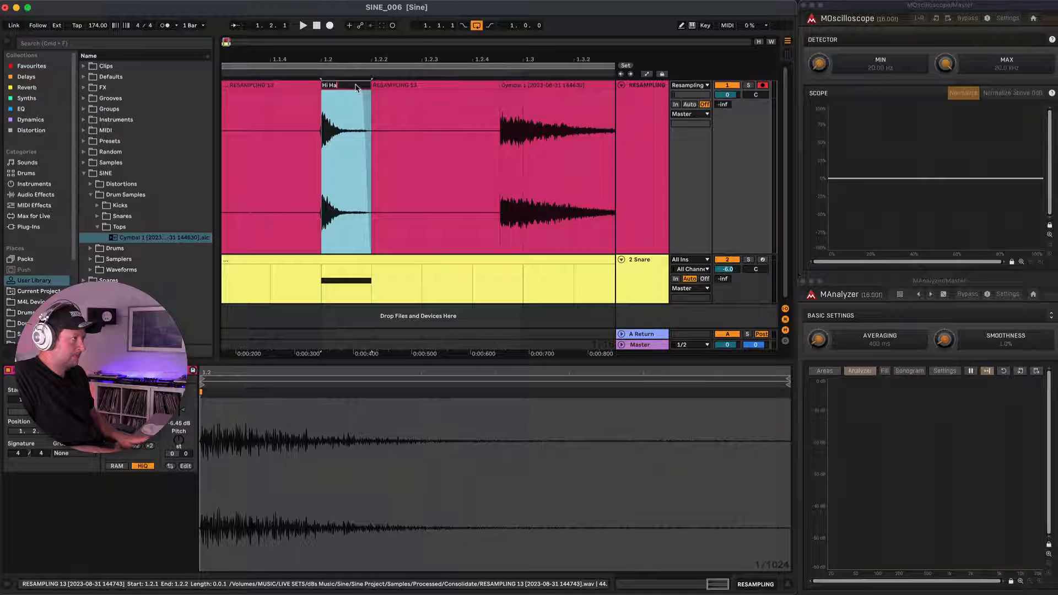
key("Return")
key("super+j")
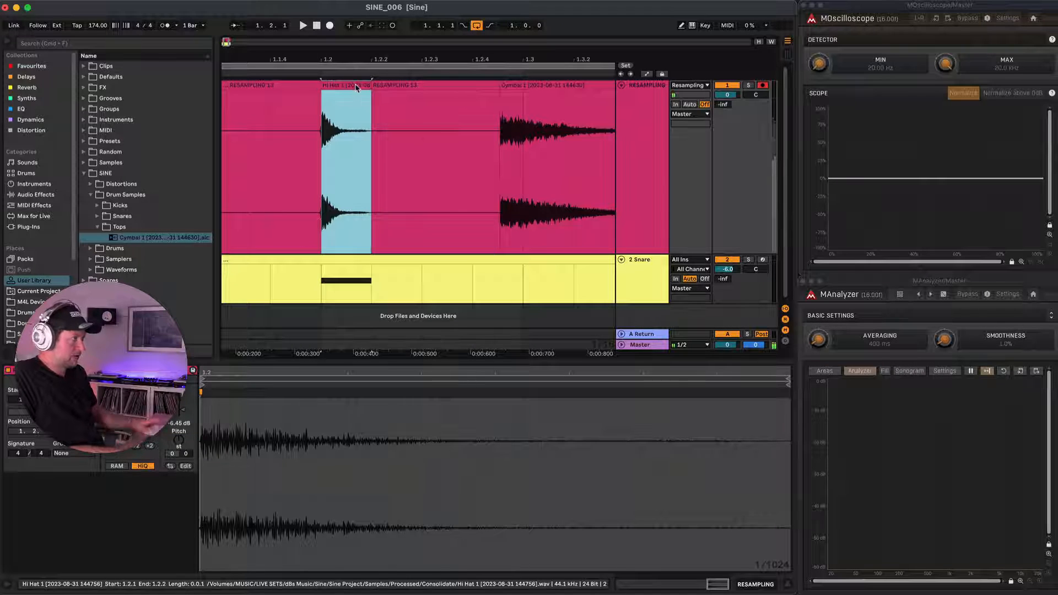
left_click_drag(333, 88, 131, 233)
Rename the outermost Snare rack on the Snare track as Cymbals.
left_click(329, 247)
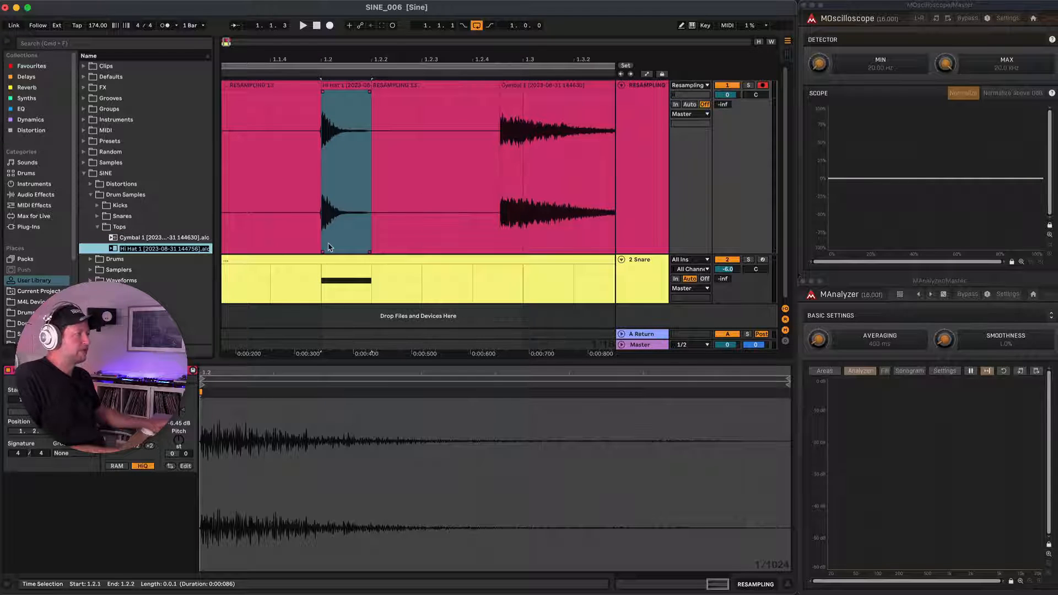
key("minus")
key("minus")
left_click(638, 271)
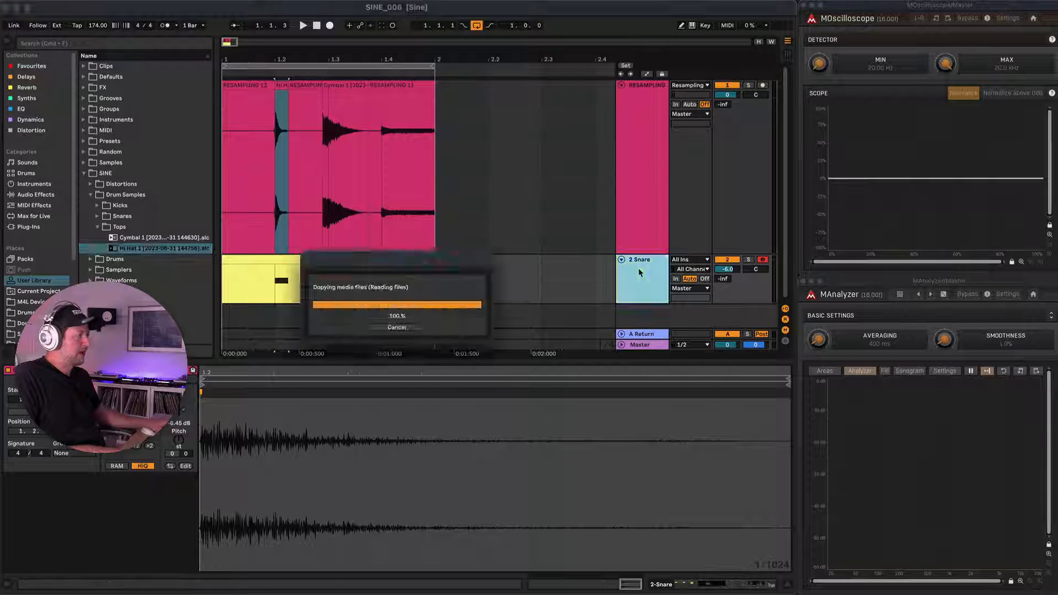
key("shift+Tab")
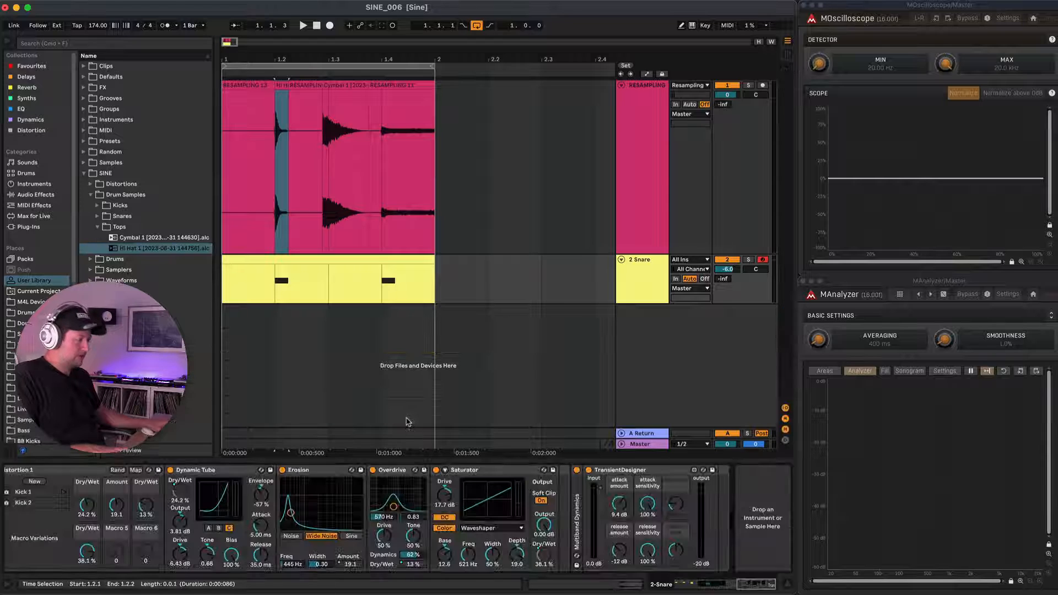
scroll(208, 479, "left", 10)
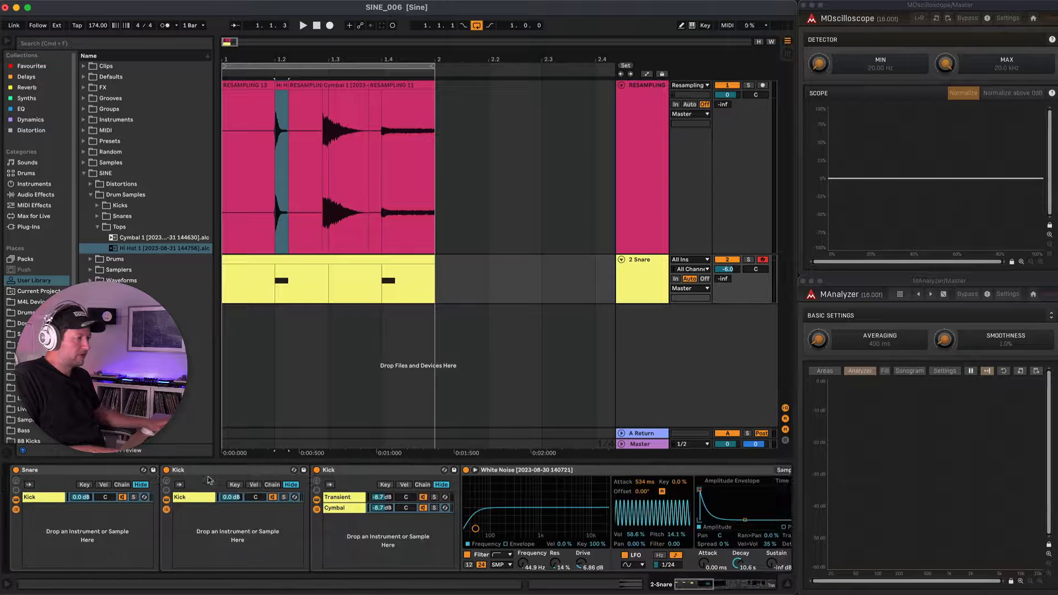
left_click(87, 475)
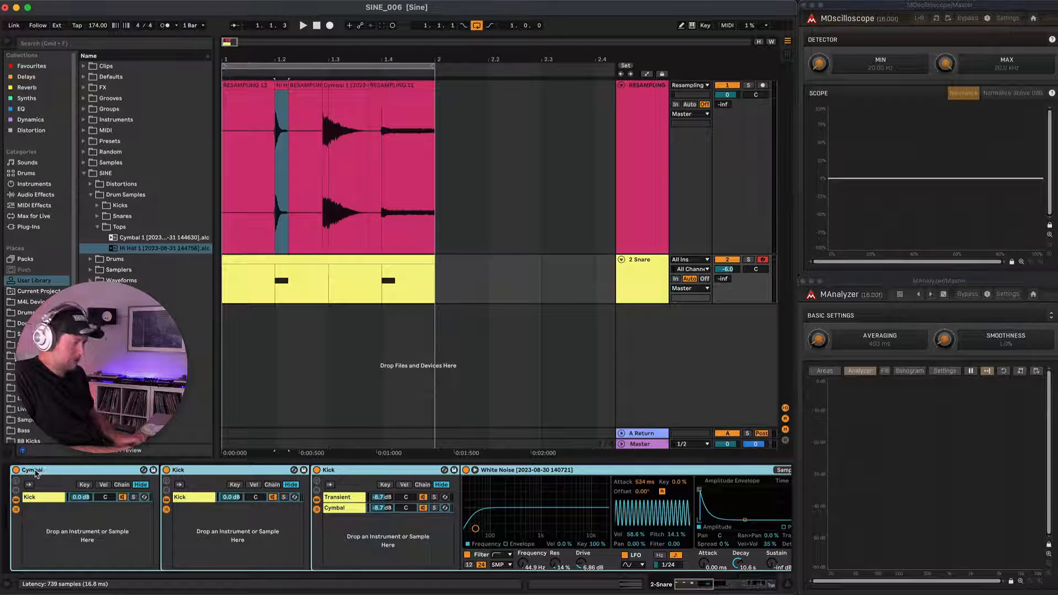
key("Return")
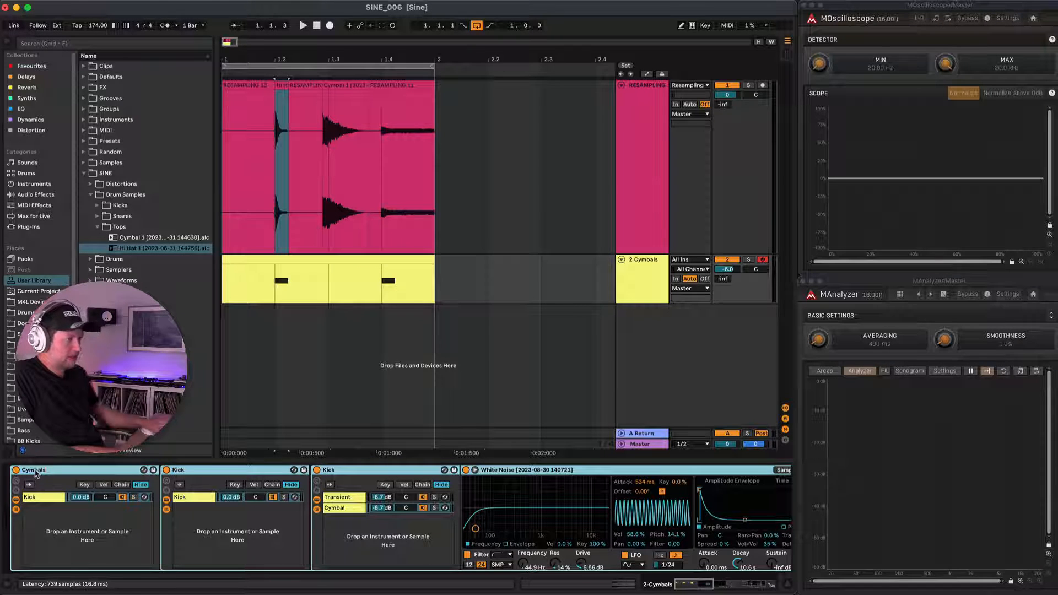
Save the Cymbals rack as a preset in the Drums folder of the SINE library.
left_click(91, 259)
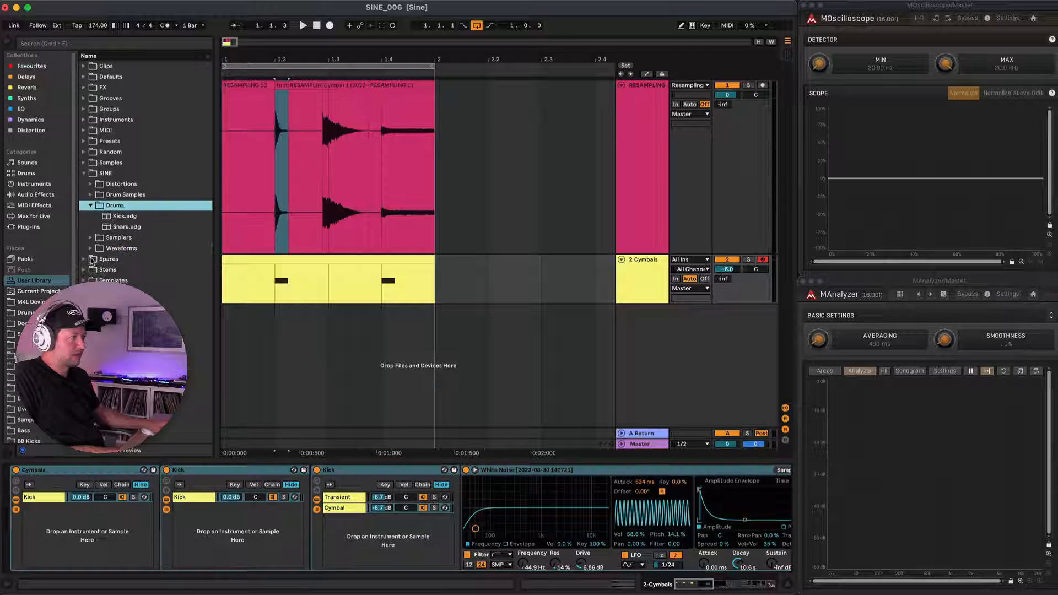
left_click(58, 469)
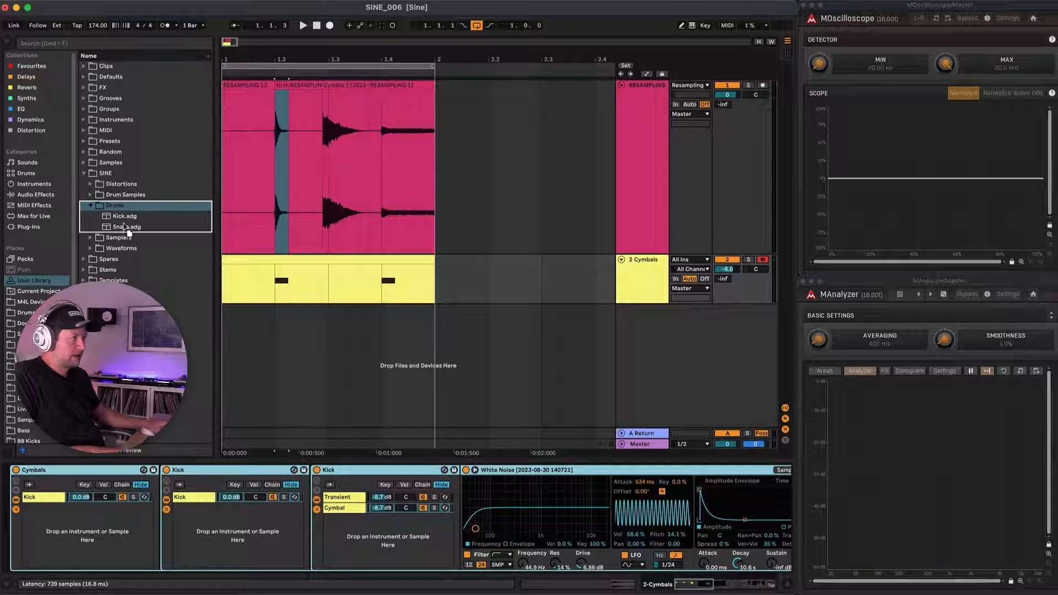
left_click_drag(123, 216, 124, 218)
key("Return")
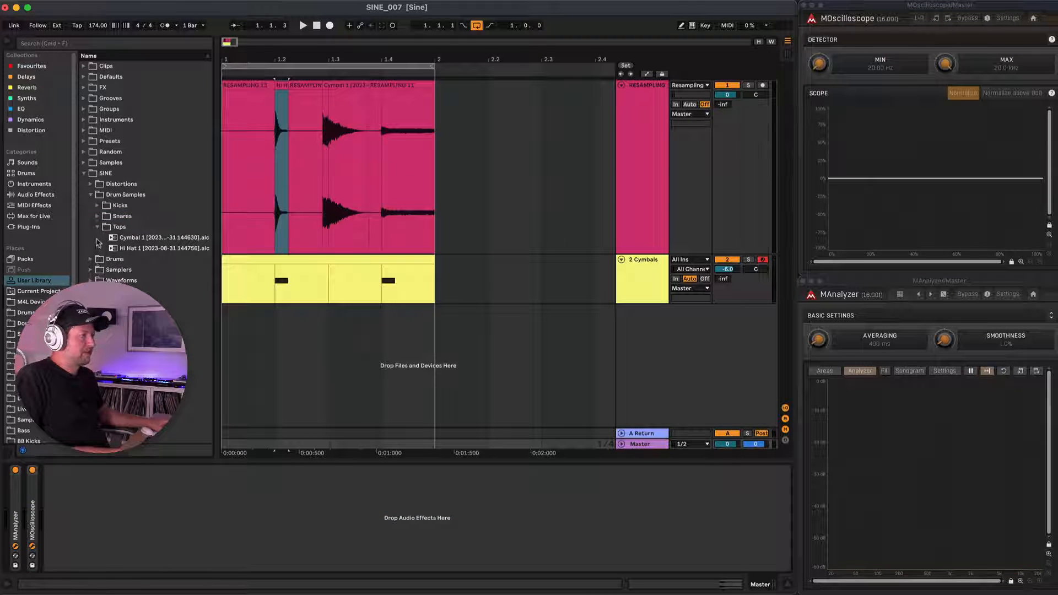
Load the Snare preset from the SINE Drums folder onto the Cymbals track and lower the track volume to about -9.8 dB.
left_click(91, 259)
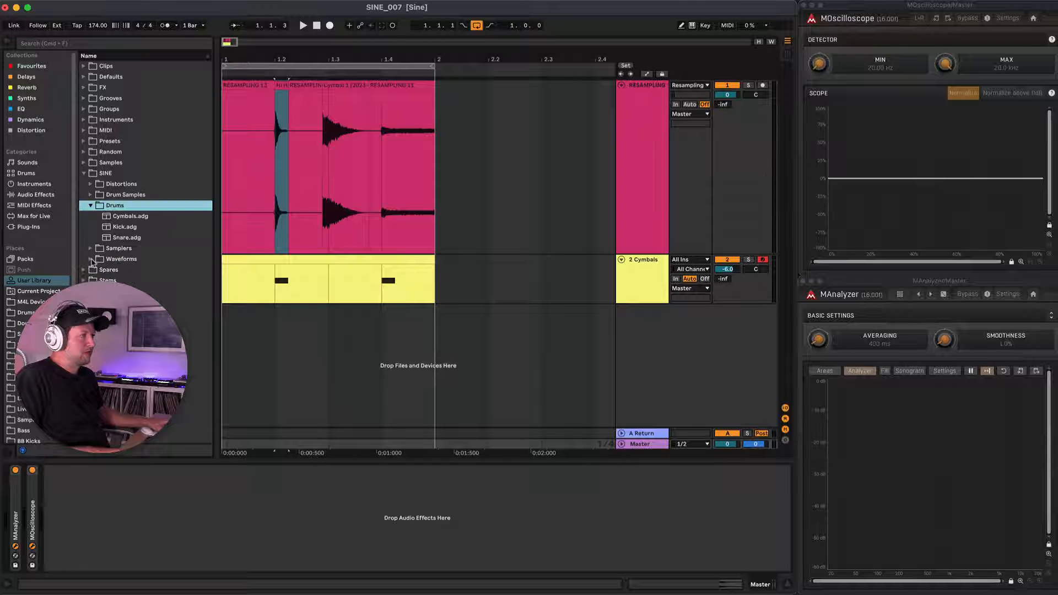
left_click_drag(117, 241, 626, 271)
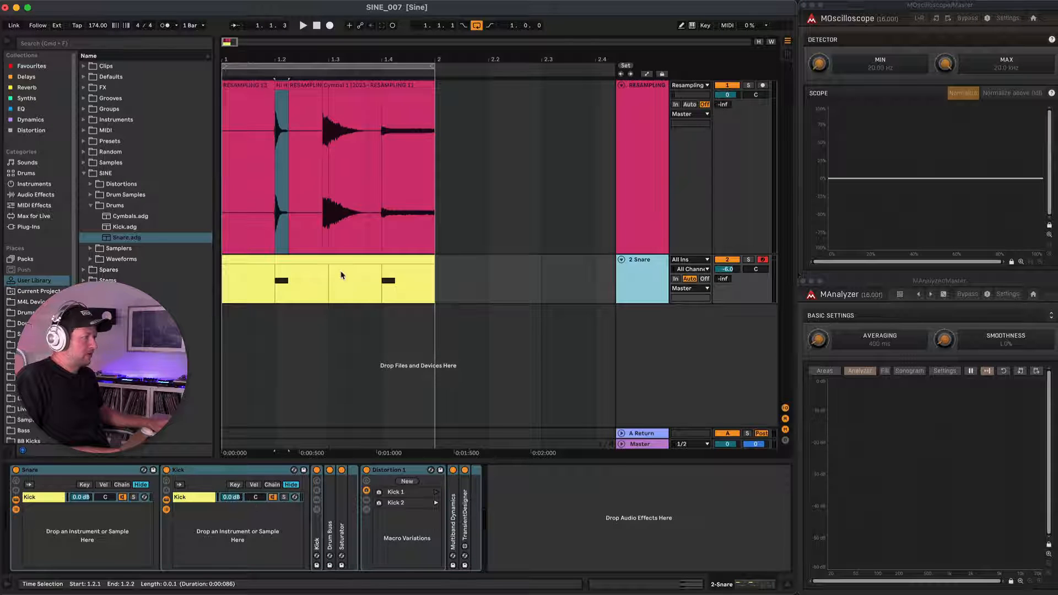
left_click_drag(721, 273, 720, 275)
Transpose both notes of the snare MIDI clip down three octaves to F4 and audition the result.
double_click(315, 279)
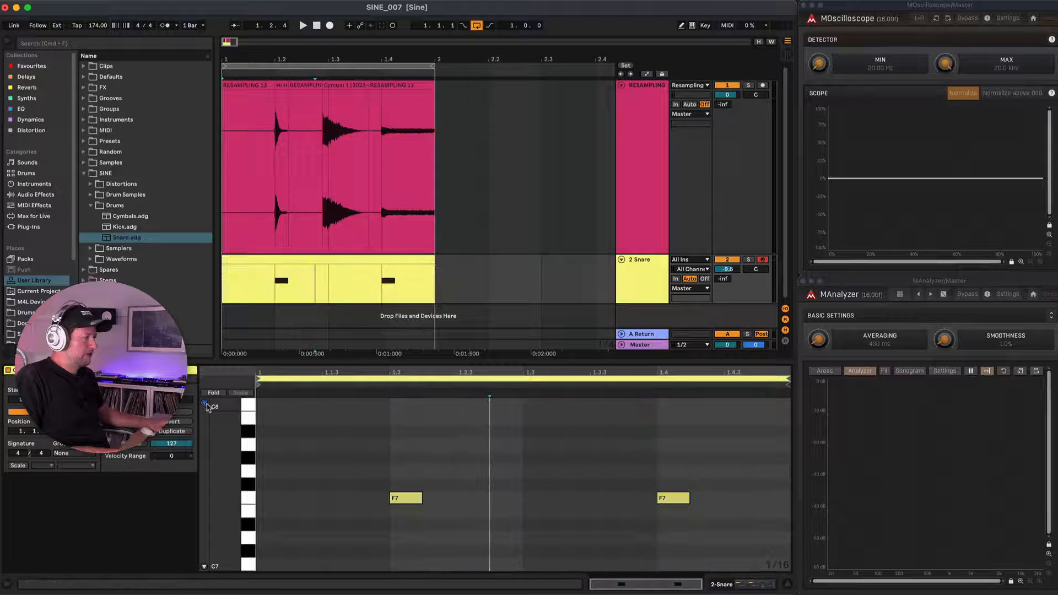
key("super+a")
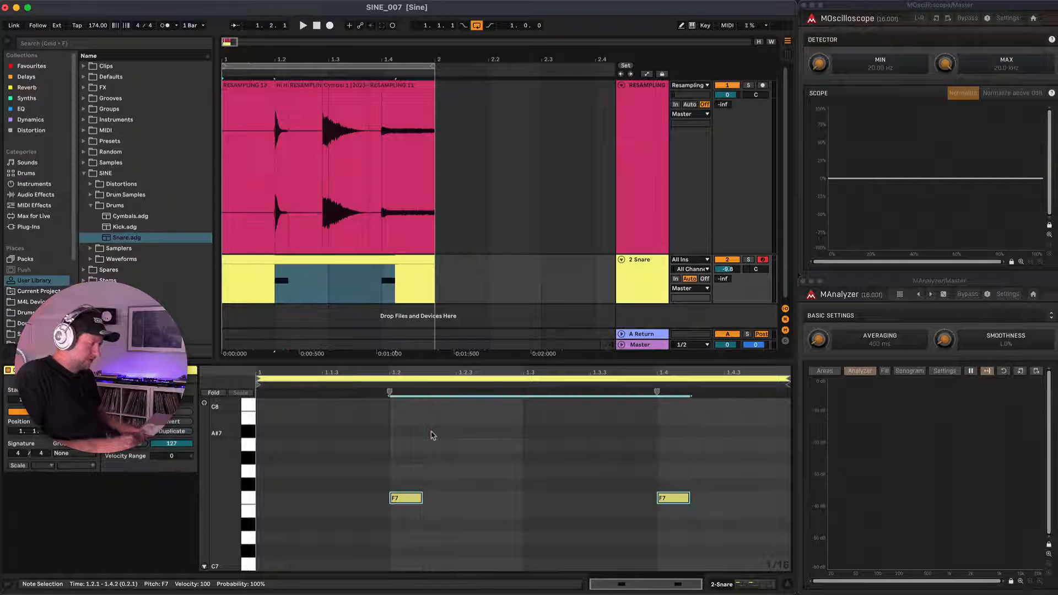
key("shift+Down")
key("shift+Down")
key("shift+Down")
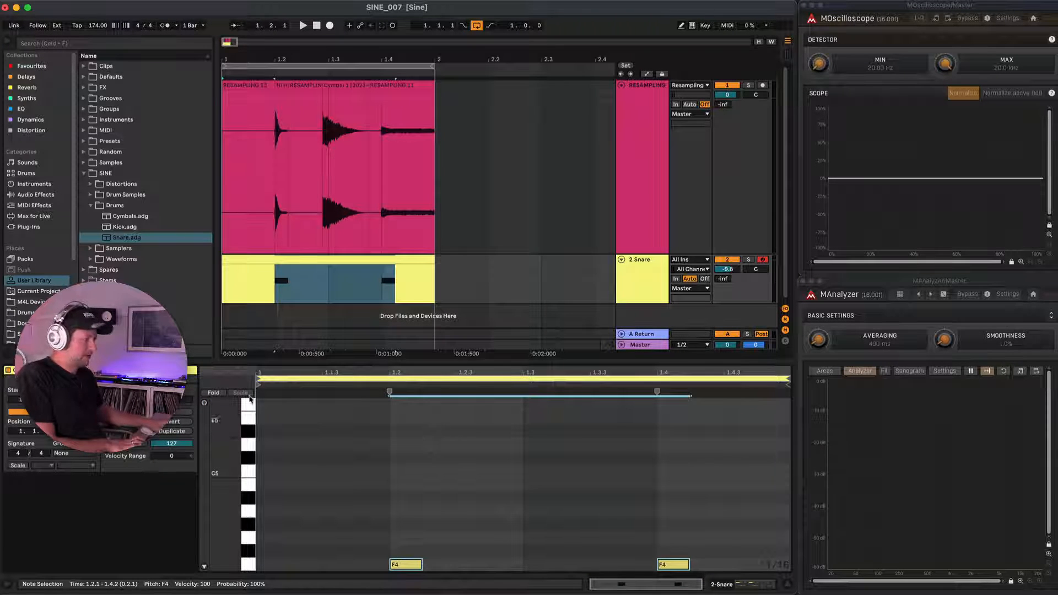
key("space")
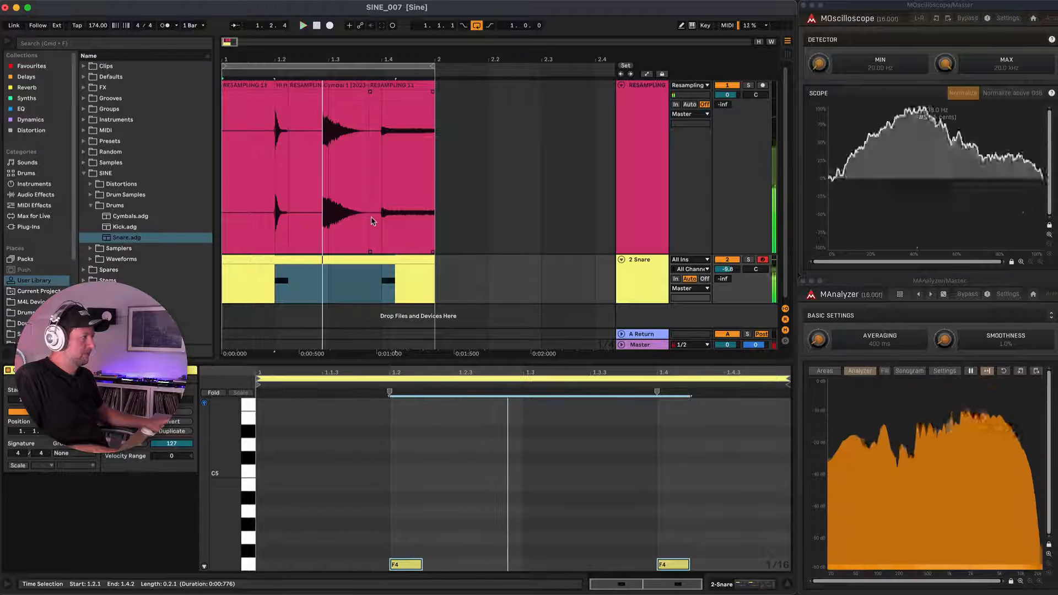
key("space")
Delete all recorded clips from the RESAMPLING track and play back the Snare track's MIDI clip.
left_click_drag(496, 97, 134, 100)
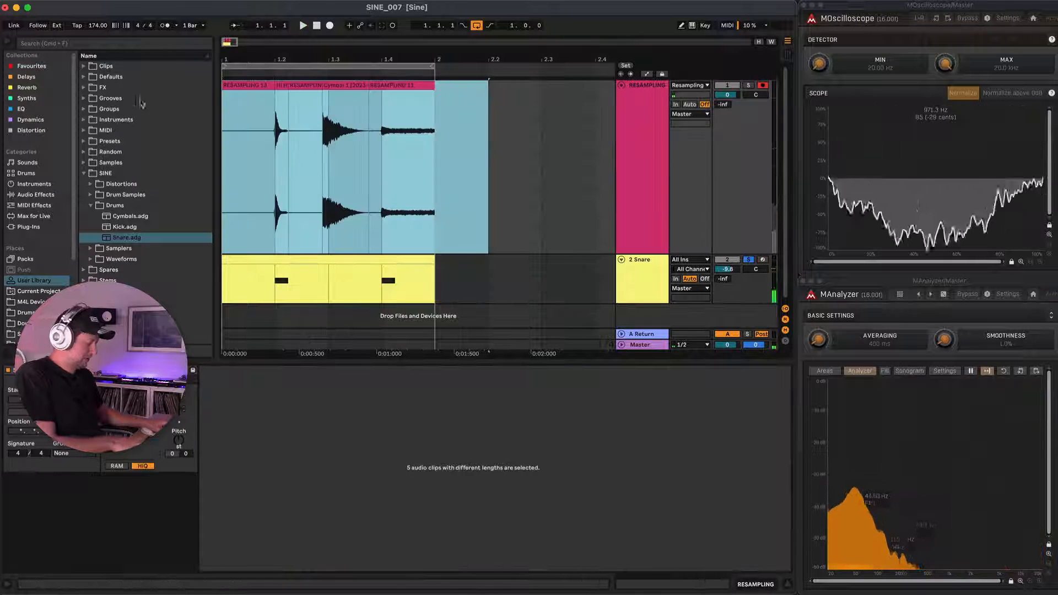
key("Delete")
key("c")
key("space")
left_click(350, 260)
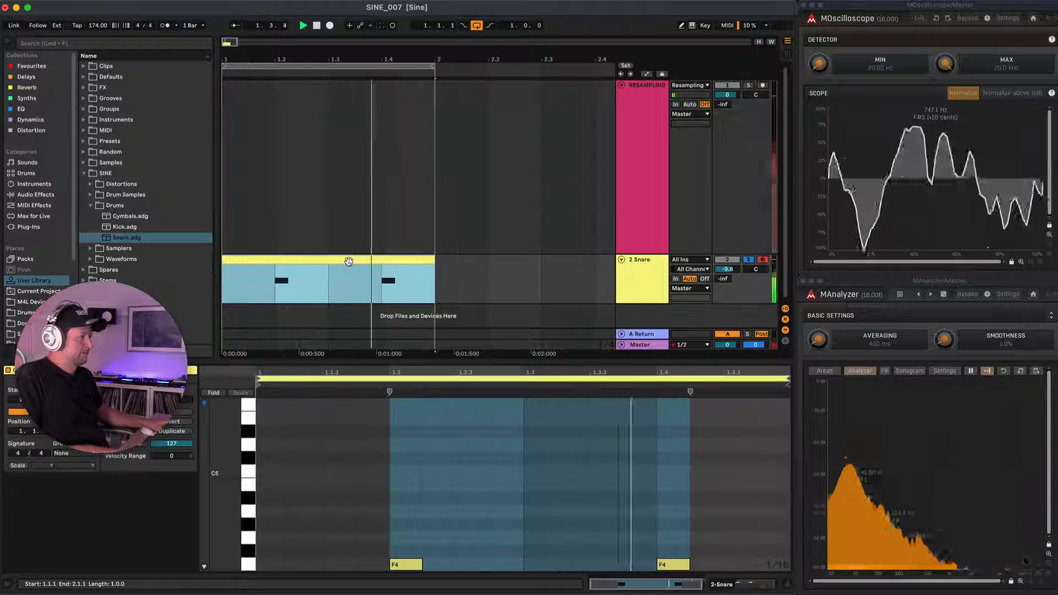
Unfold the innermost Kick rack on the Snare track, lower its Snare chain volume to -27.0 dB and listen.
key("shift+Tab")
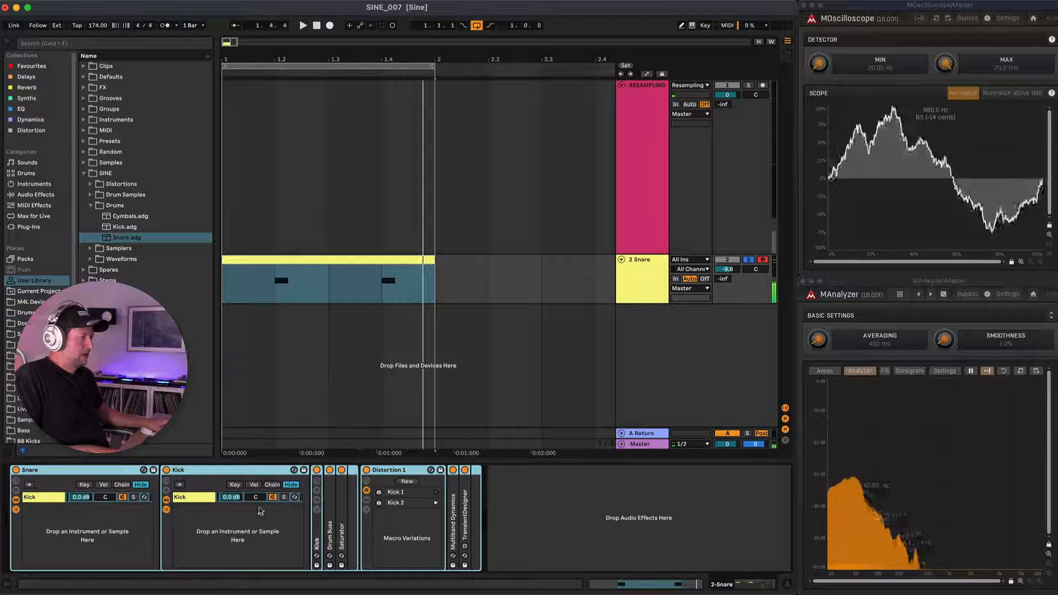
double_click(317, 513)
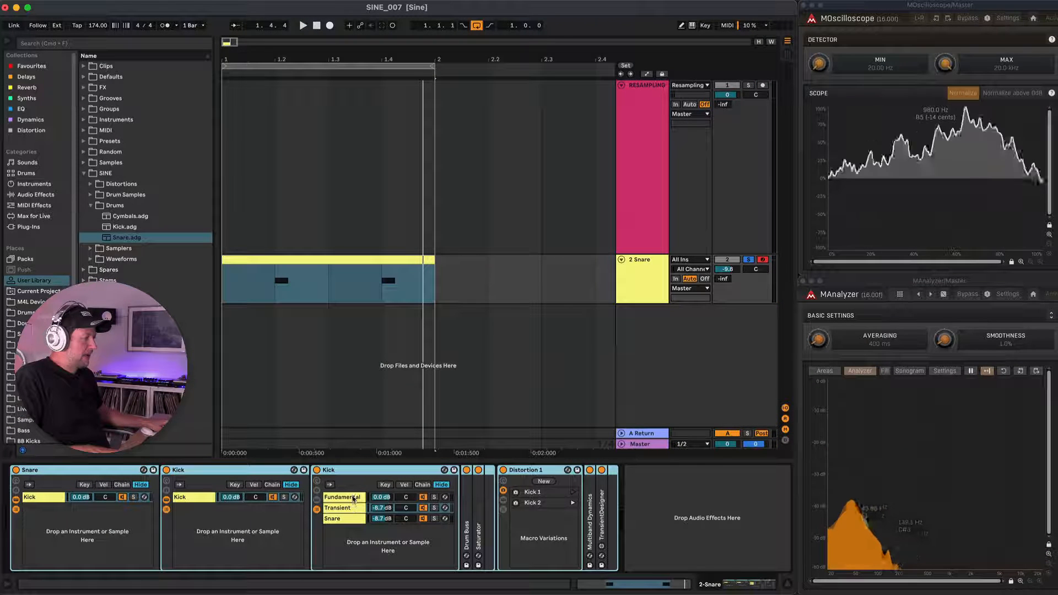
left_click(341, 521)
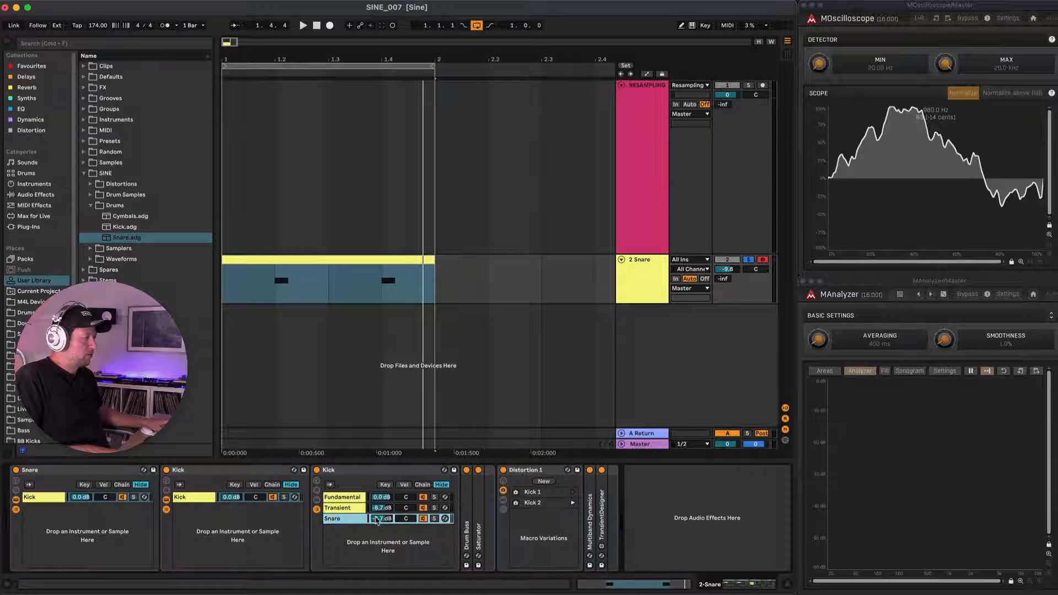
left_click_drag(381, 518, 380, 524)
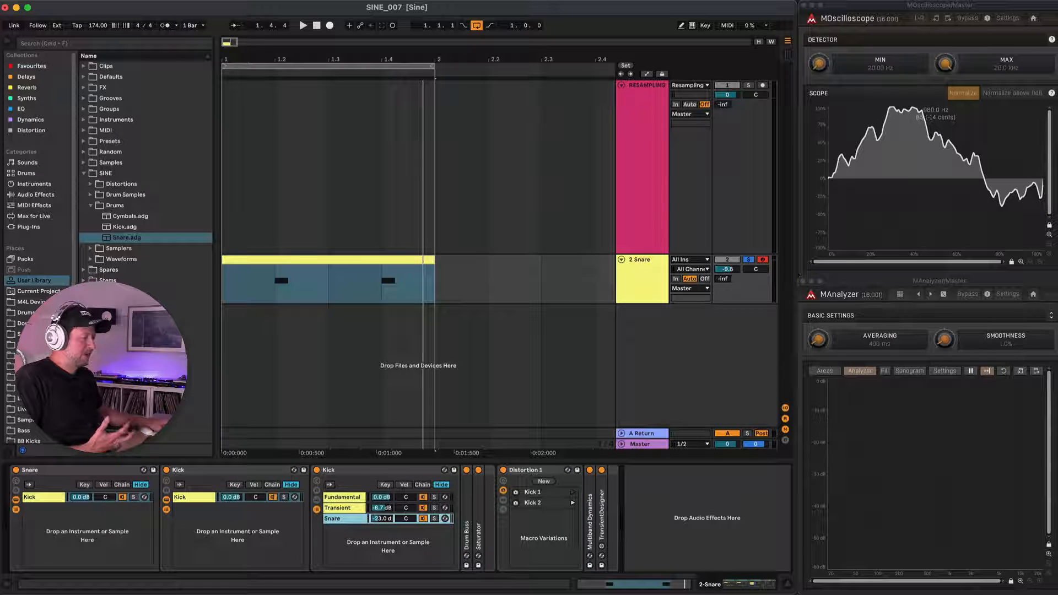
key("space")
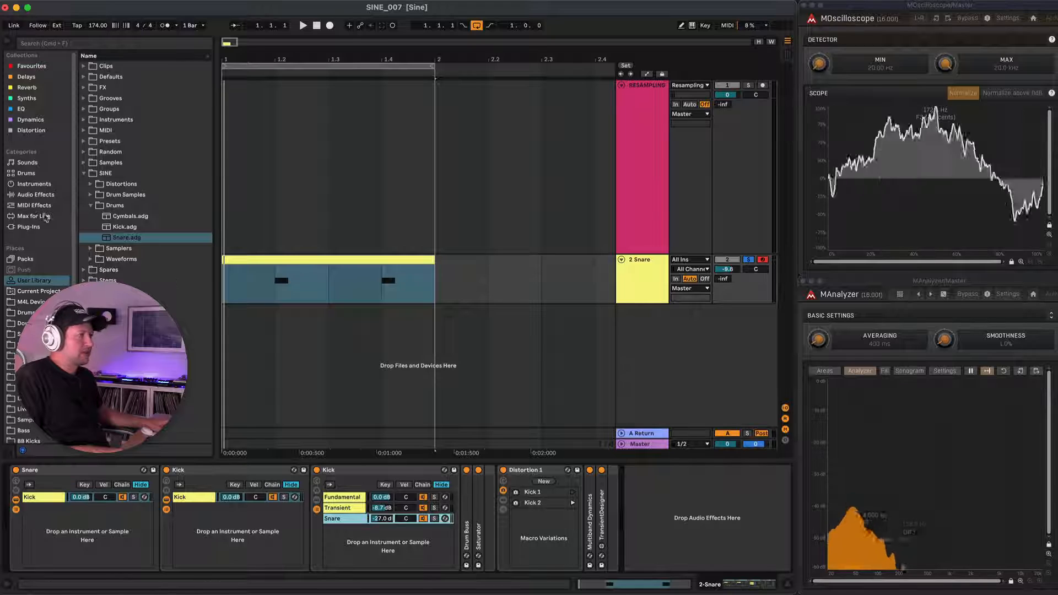
Add a Corpus audio effect at the end of the Snare track's device chain.
left_click(25, 197)
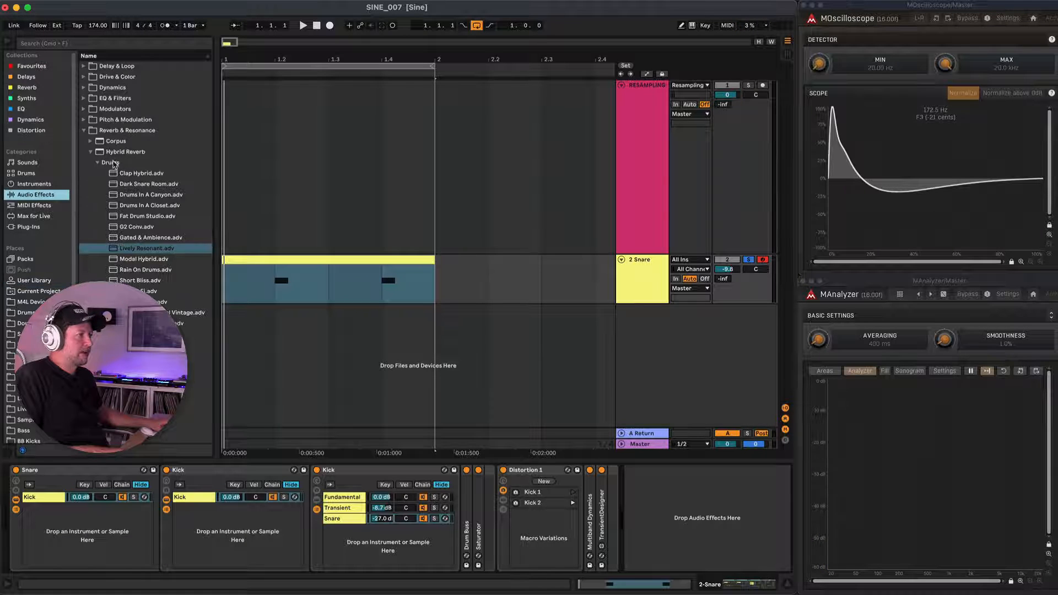
left_click(91, 141)
left_click_drag(508, 401, 650, 491)
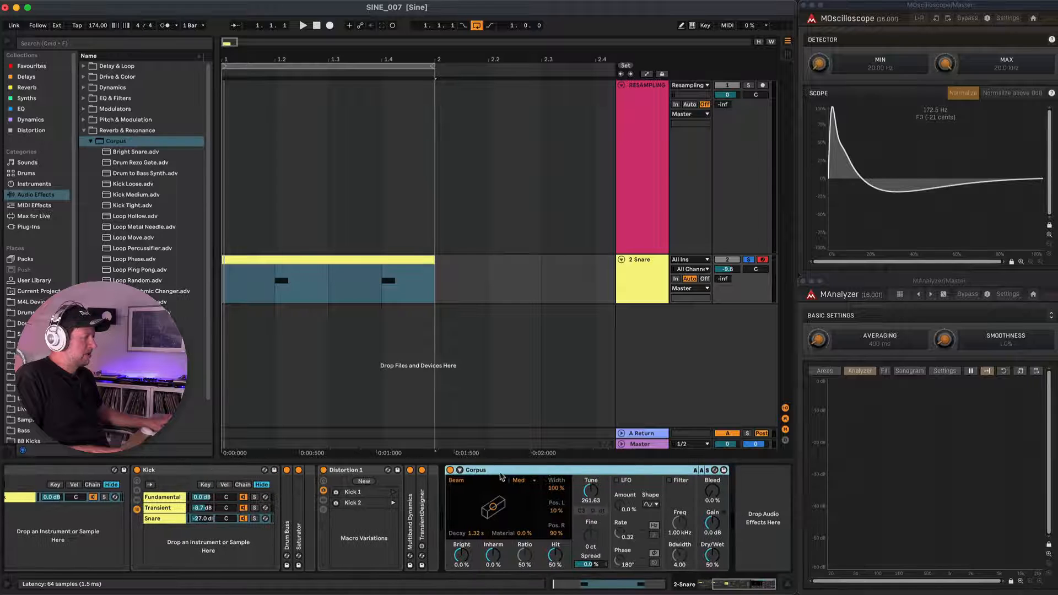
Set Corpus to the Tube resonator with 104 ms decay, 80% radius and a tuning of 154.29 Hz while auditioning it.
left_click(502, 479)
left_click(474, 537)
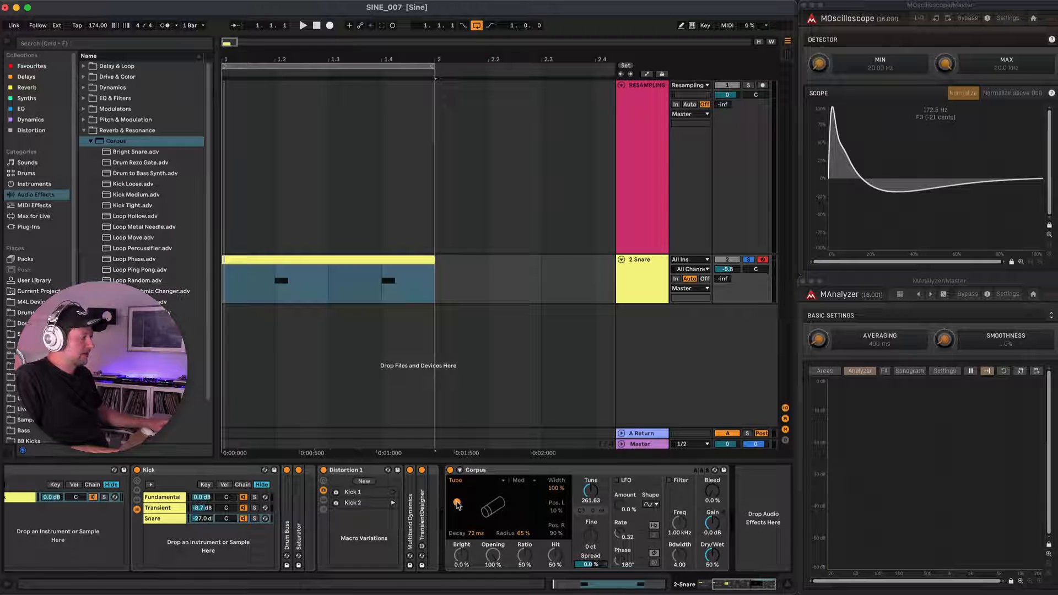
key("space")
left_click_drag(457, 503, 461, 498)
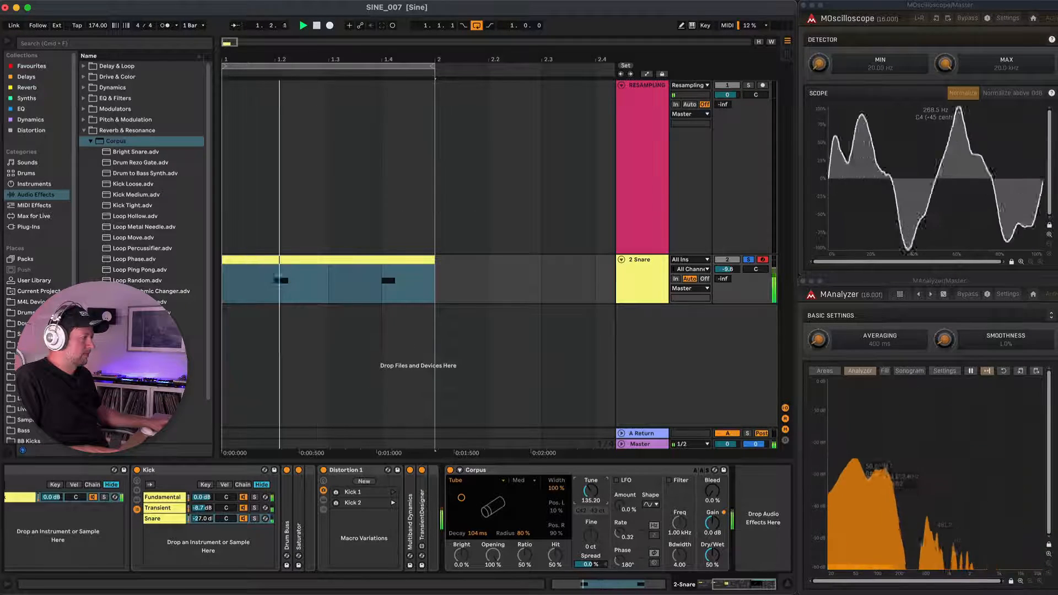
Add Hybrid Reverb after Corpus, load its Fat Drum Studio preset and audition the sound.
left_click(90, 142)
left_click_drag(92, 153, 743, 501)
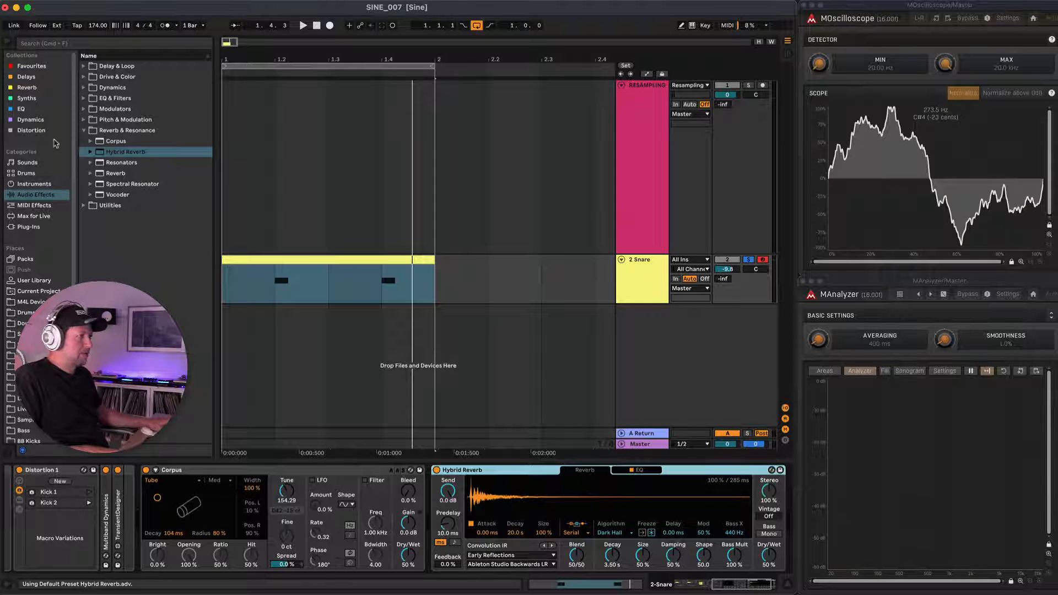
left_click(90, 153)
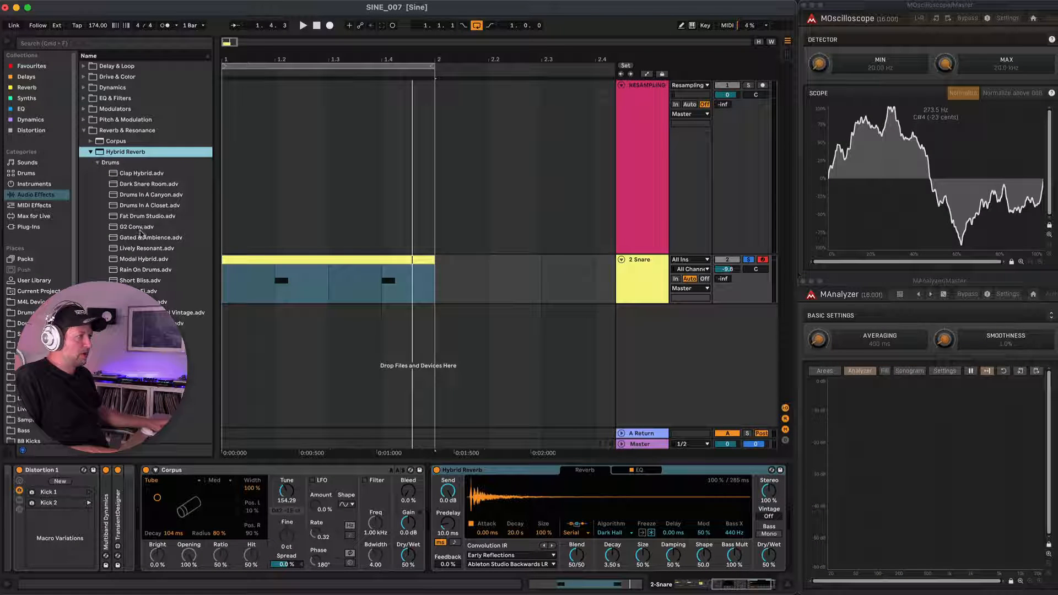
left_click_drag(141, 219, 161, 225)
left_click_drag(695, 427, 768, 590)
key("space")
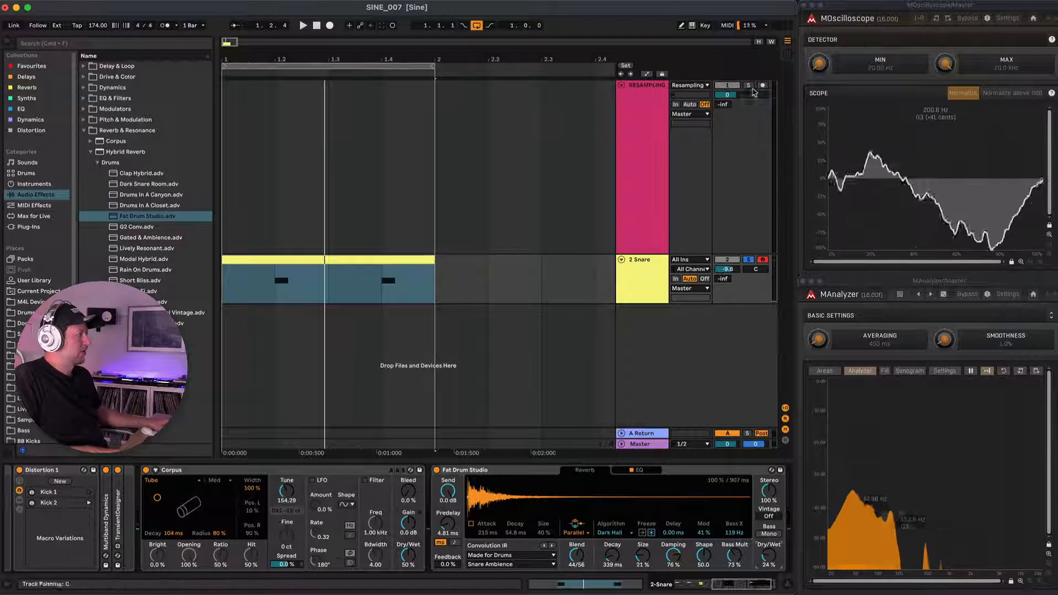
Record the sound onto the RESAMPLING track and split out the hit from 1.2.1 to 1.3.1 as a clip named Bongo 1.
left_click(762, 86)
key("F9")
key("F9")
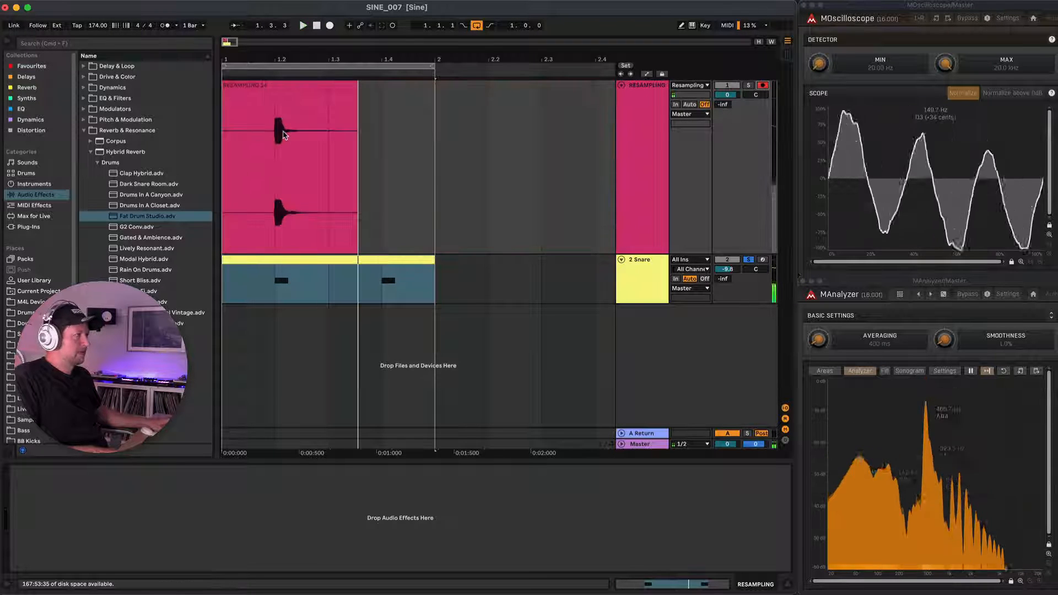
left_click_drag(277, 139, 330, 143)
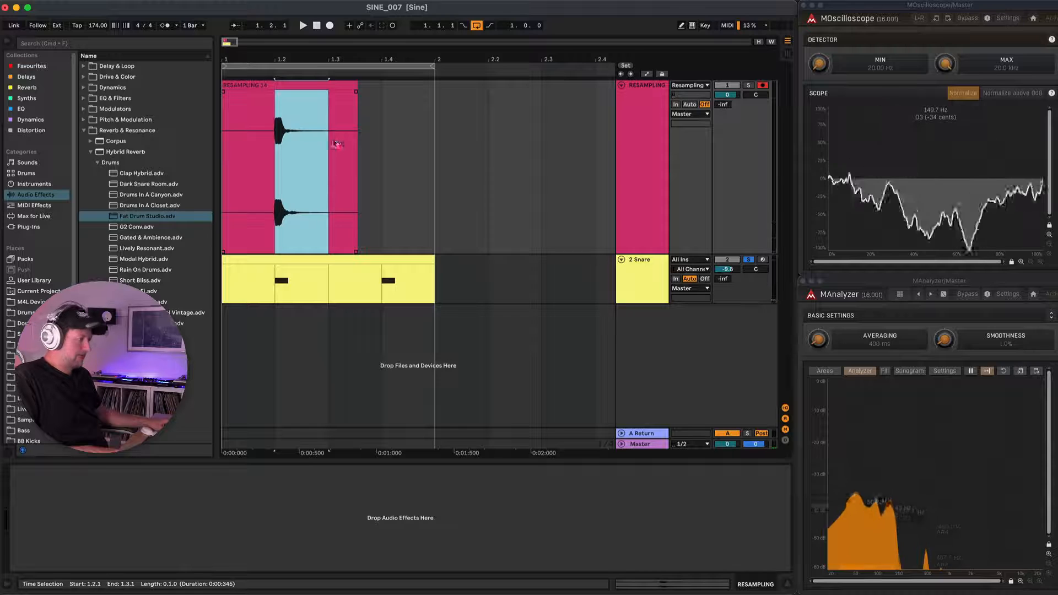
key("super+e")
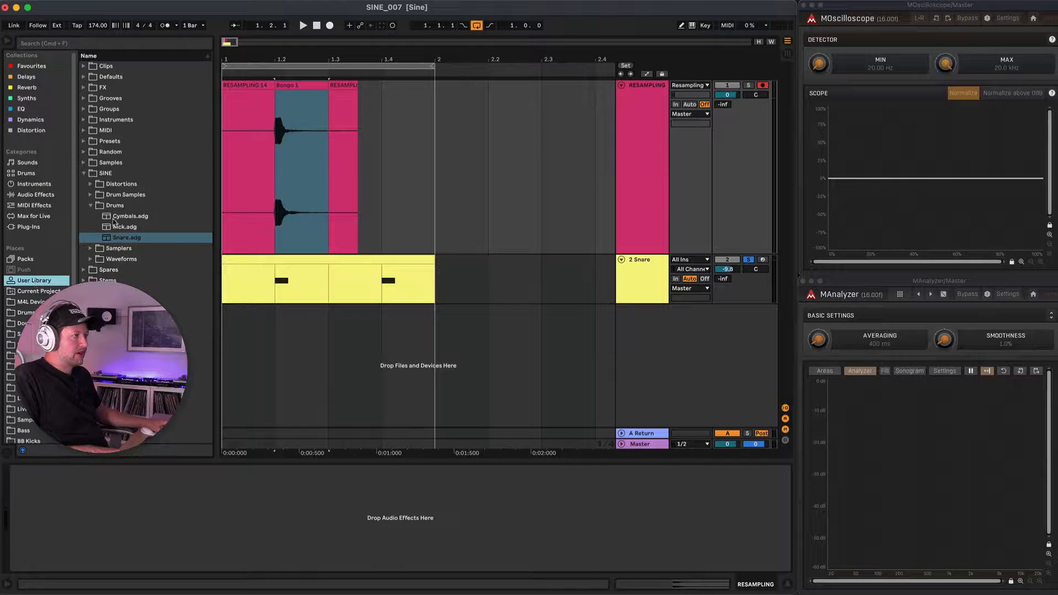
Create a Perc folder inside Drum Samples and store the Bongo 1 clip in it.
left_click(91, 195)
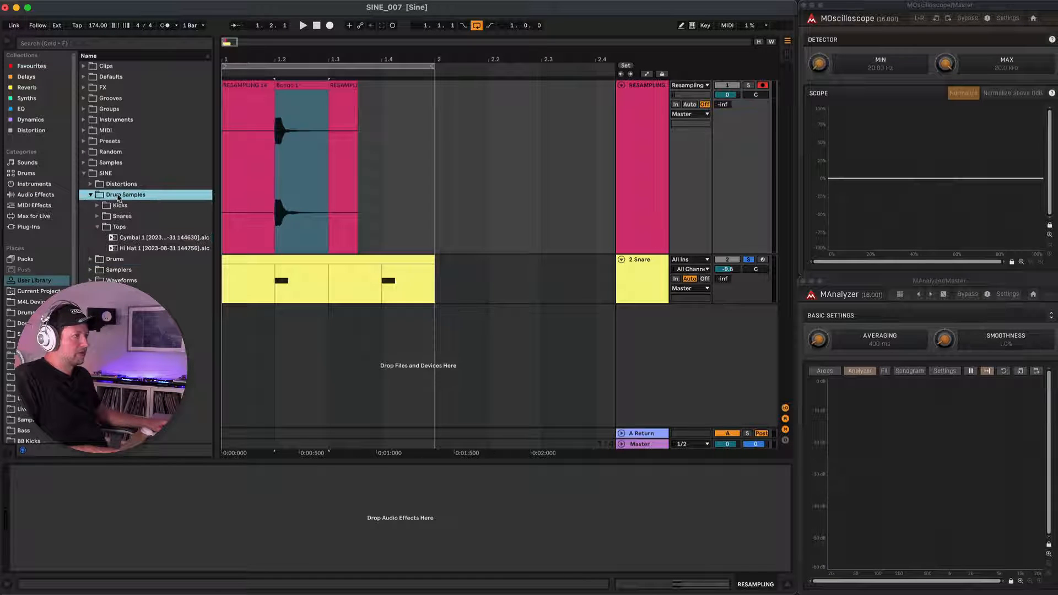
right_click(116, 197)
left_click(152, 226)
type("Perc")
key("Return")
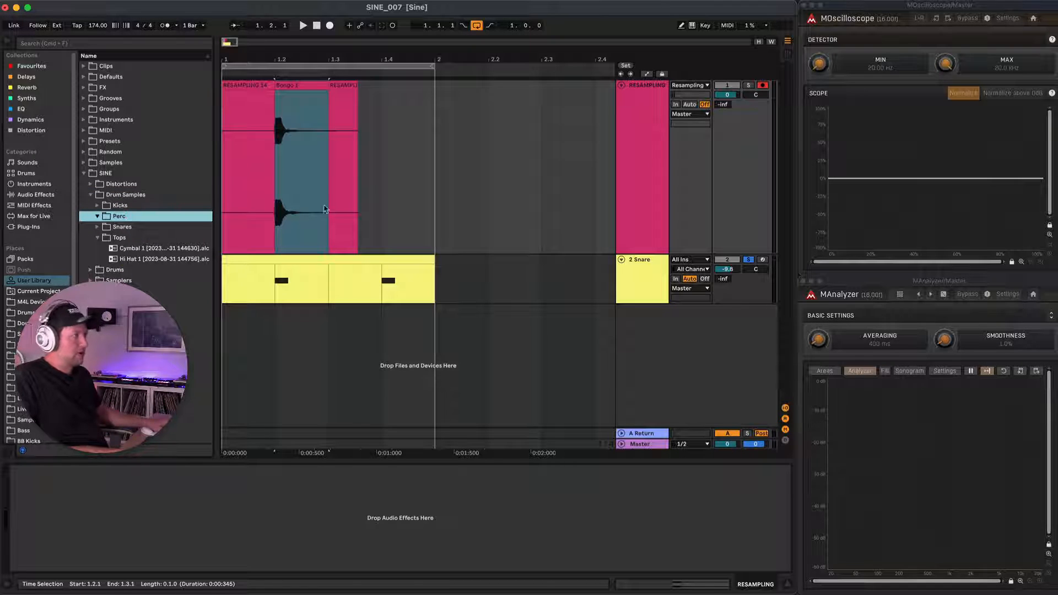
left_click_drag(302, 85, 149, 218)
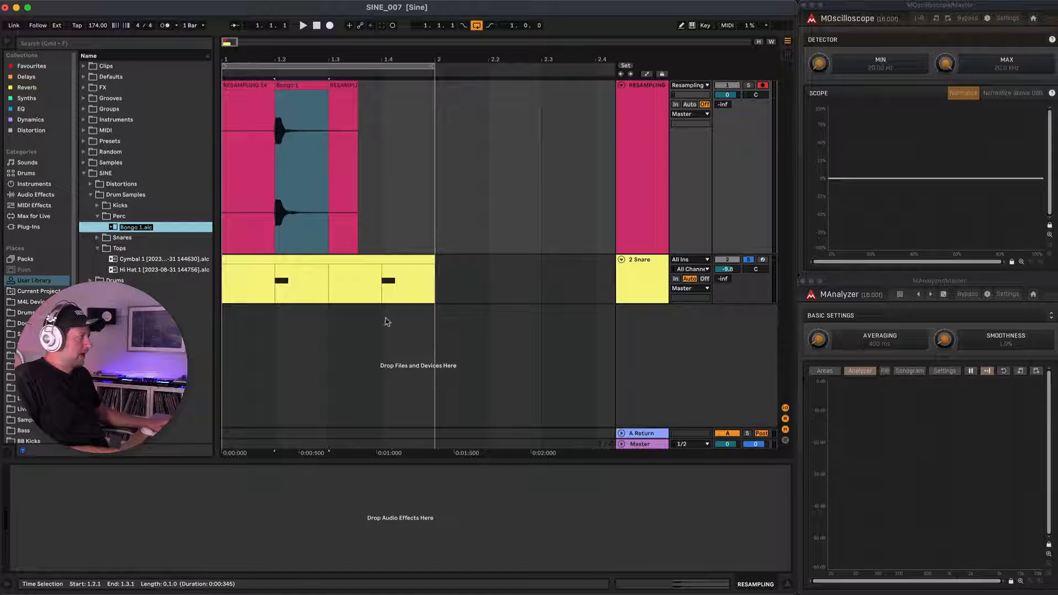
Return to the Snare track's devices and raise the Corpus tuning to 168.48 Hz.
left_click(316, 262)
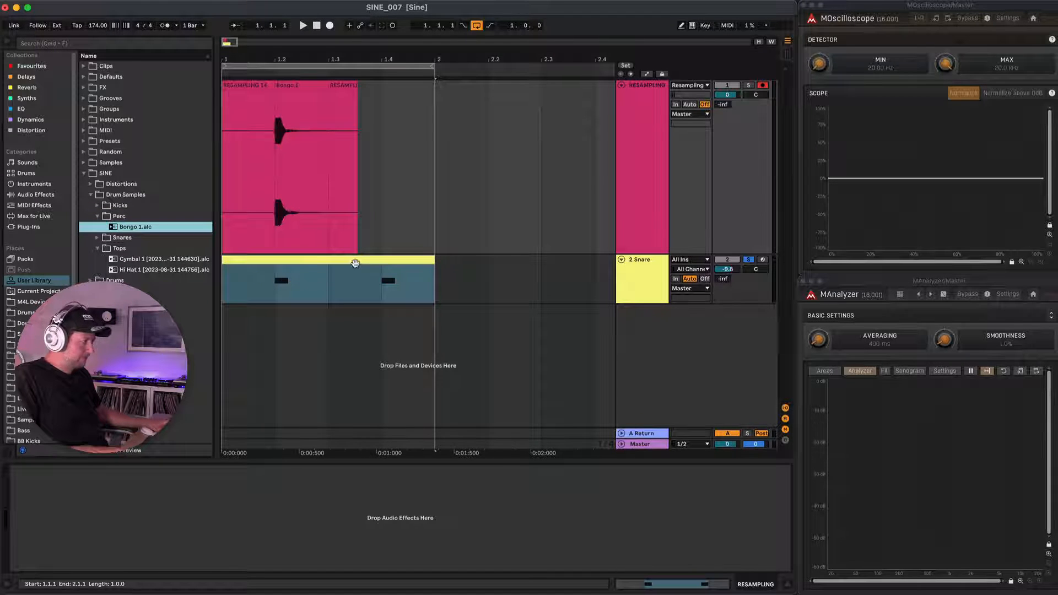
double_click(340, 262)
left_click(652, 272)
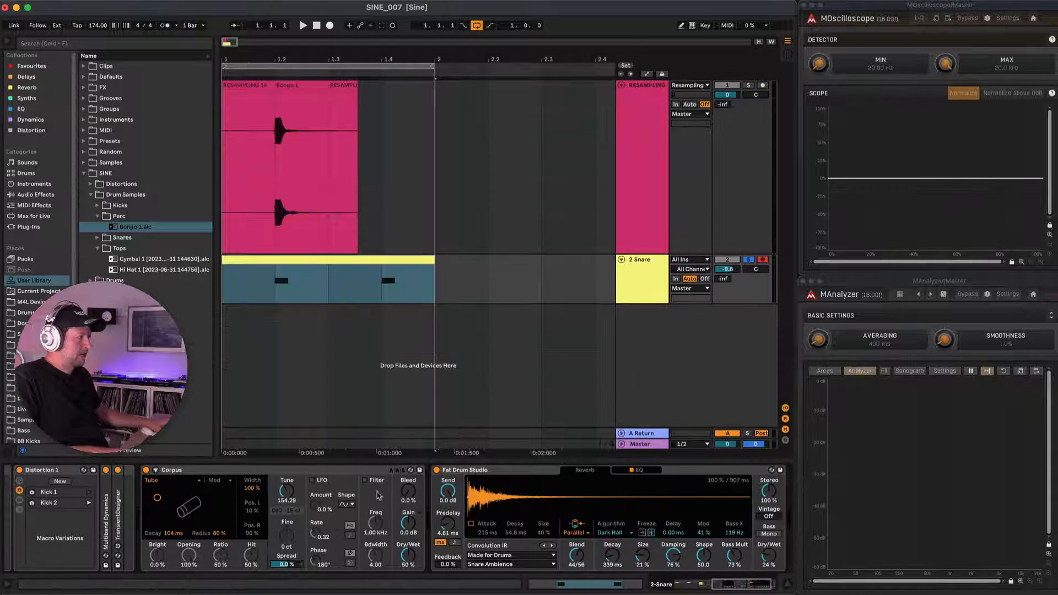
scroll(259, 497, "left", 5)
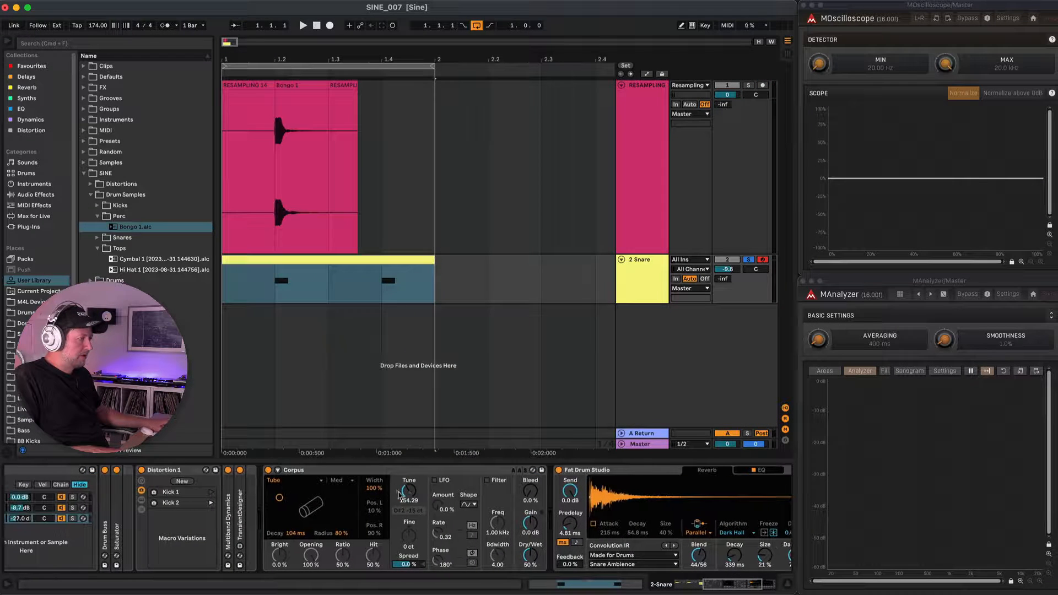
scroll(348, 503, "left", 6)
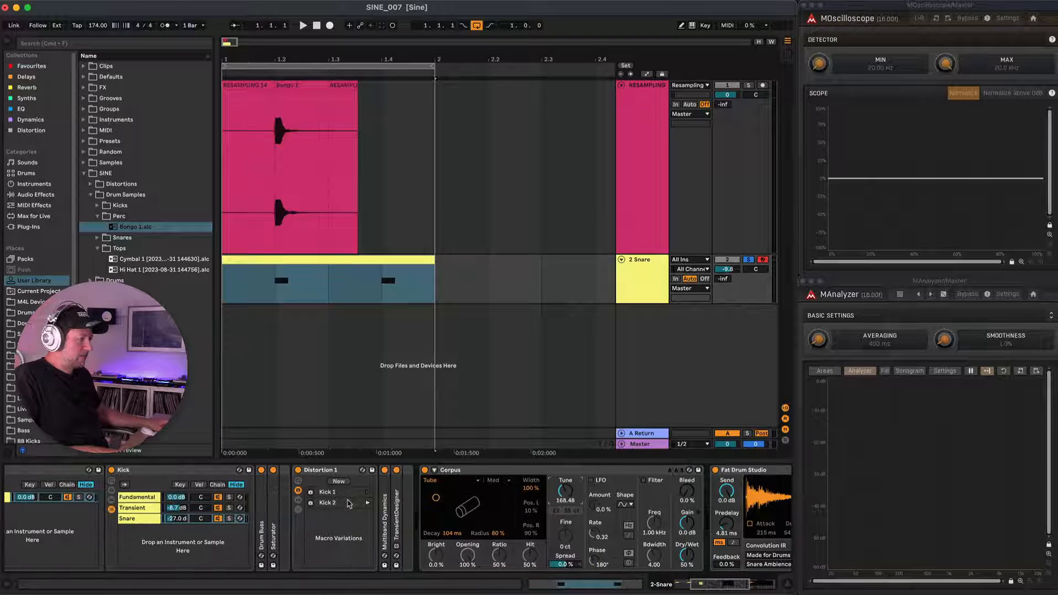
On the Fundamental chain's Sine Wave sampler, set the pitch envelope amount to +13 st and its decay to 67.5 ms while auditioning.
left_click(148, 498)
left_click(152, 498)
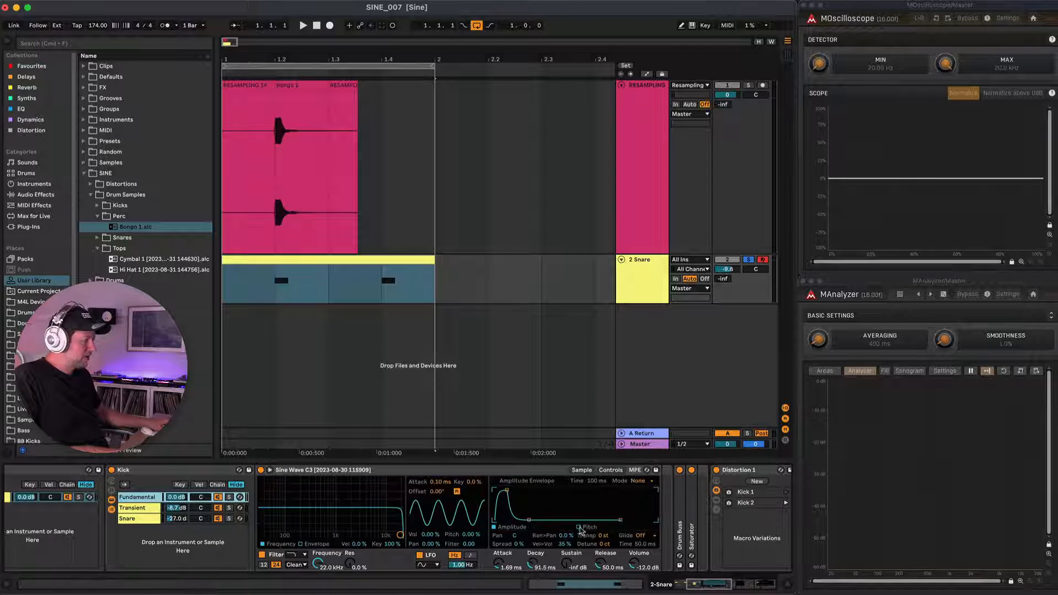
left_click(578, 528)
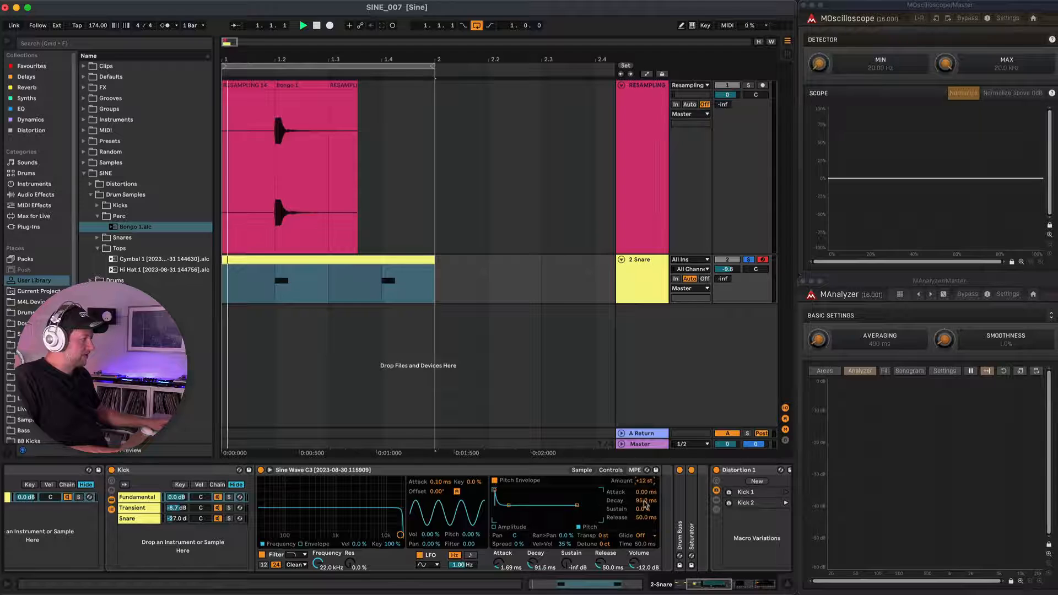
left_click_drag(644, 505, 645, 485)
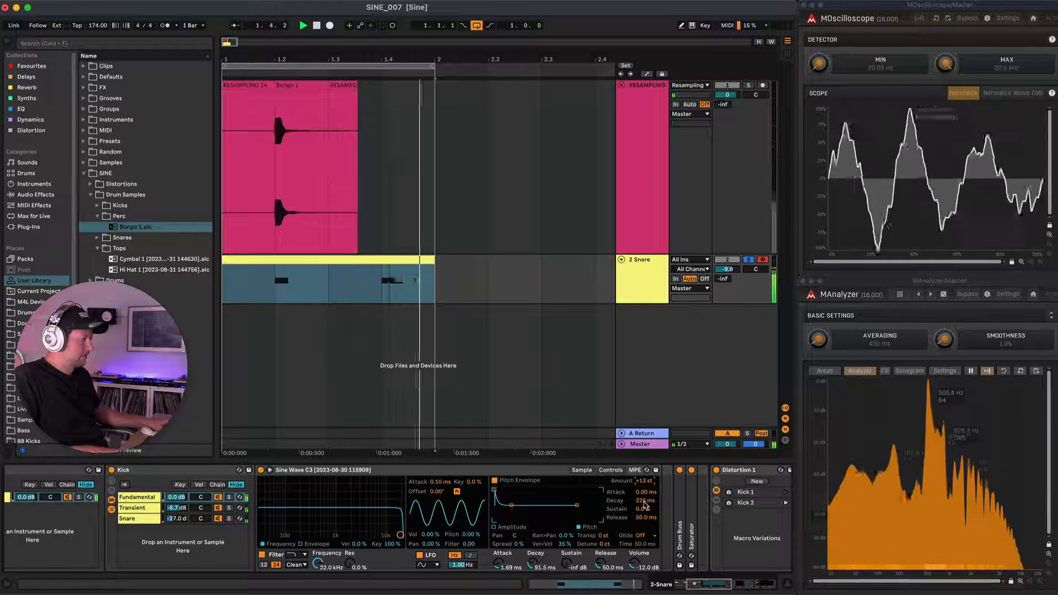
left_click_drag(640, 500, 640, 519)
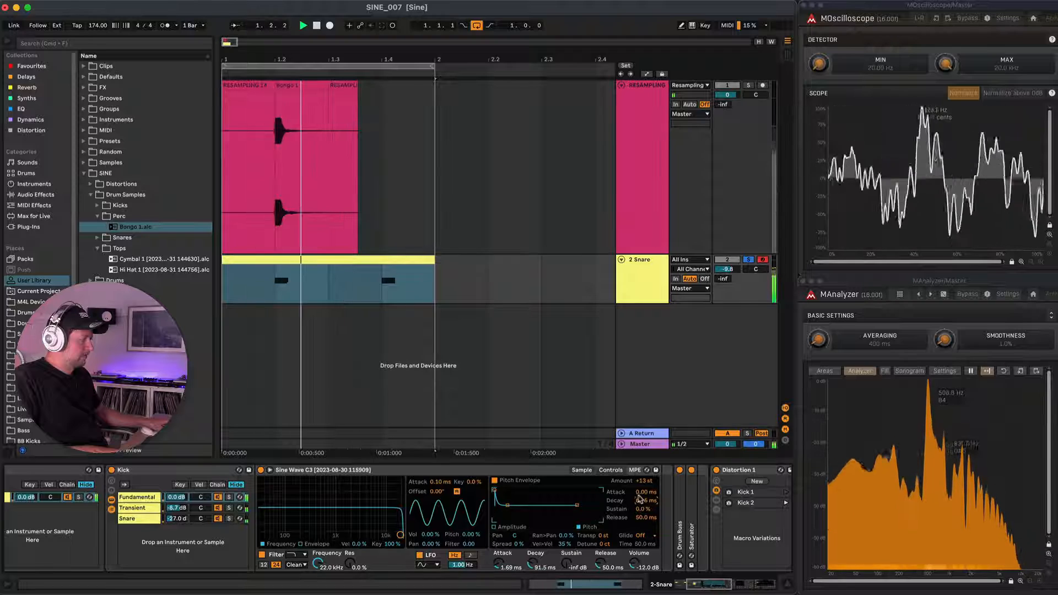
key("space")
Show the Distortion 1 rack's macros and randomize them while listening to the result.
scroll(640, 498, "right", 6)
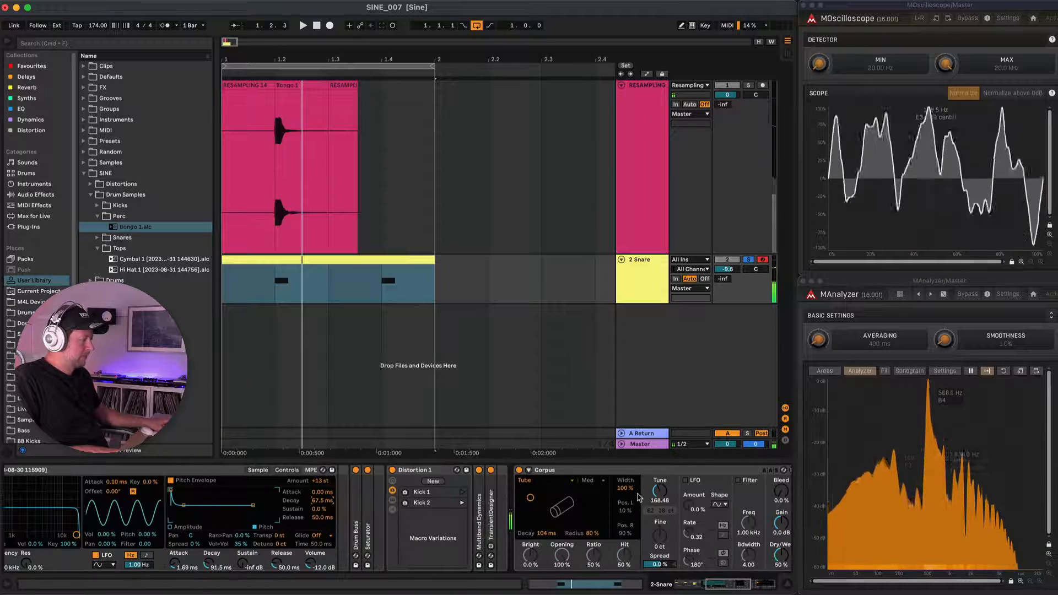
left_click(394, 481)
left_click(514, 471)
key("space")
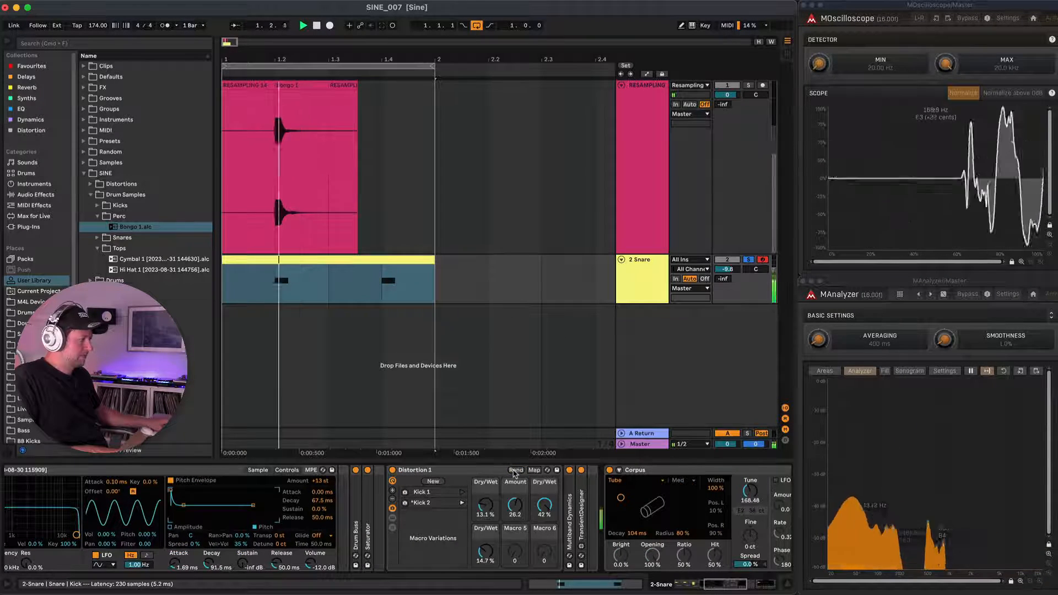
left_click(515, 471)
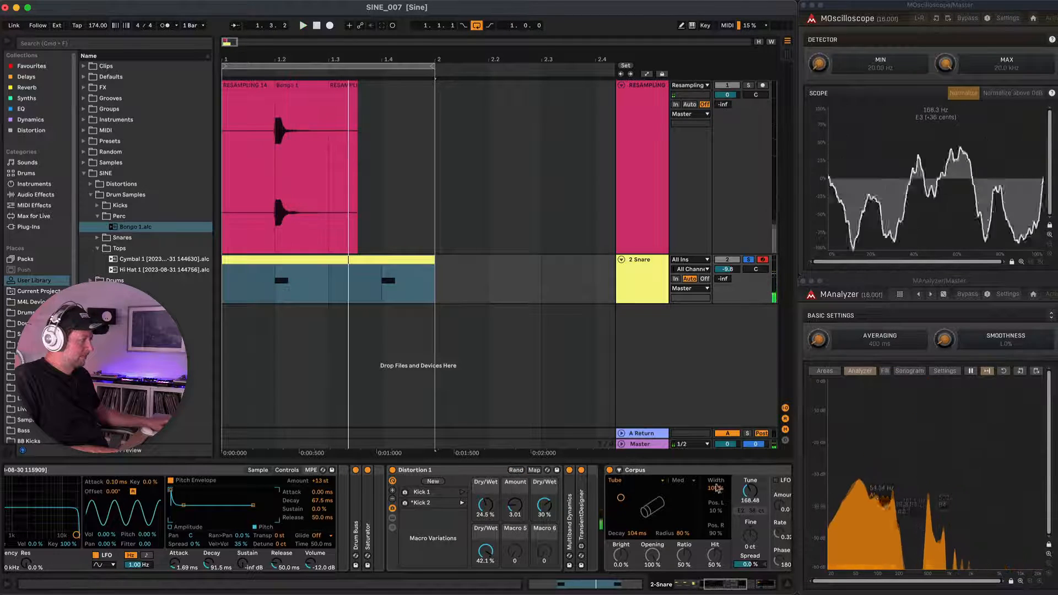
Raise the Corpus tuning to 219.40 Hz and audition the sound through the rest of the effect chain.
left_click_drag(752, 492, 752, 474)
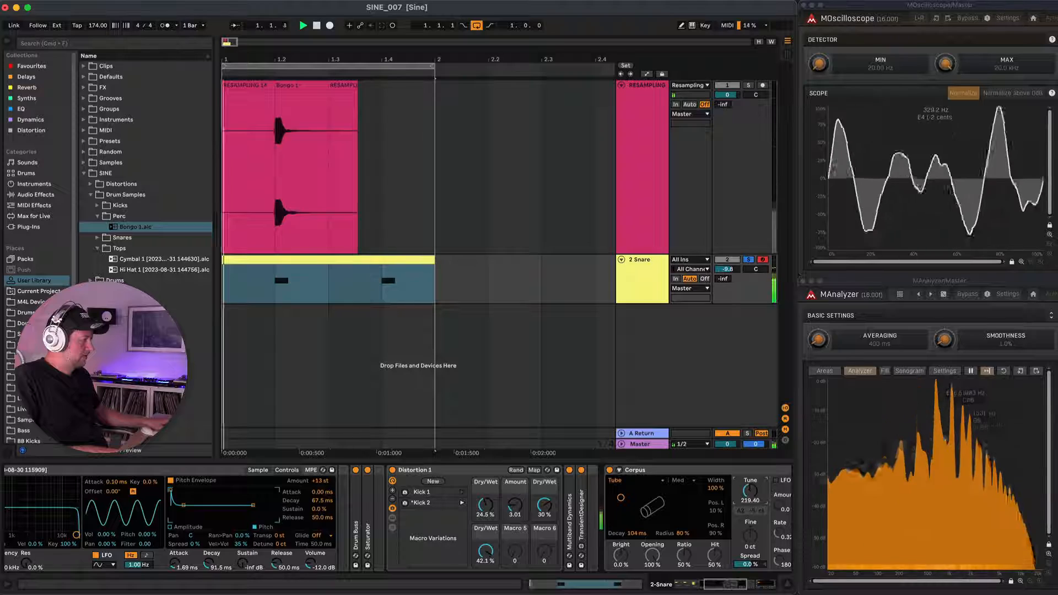
scroll(682, 503, "right", 10)
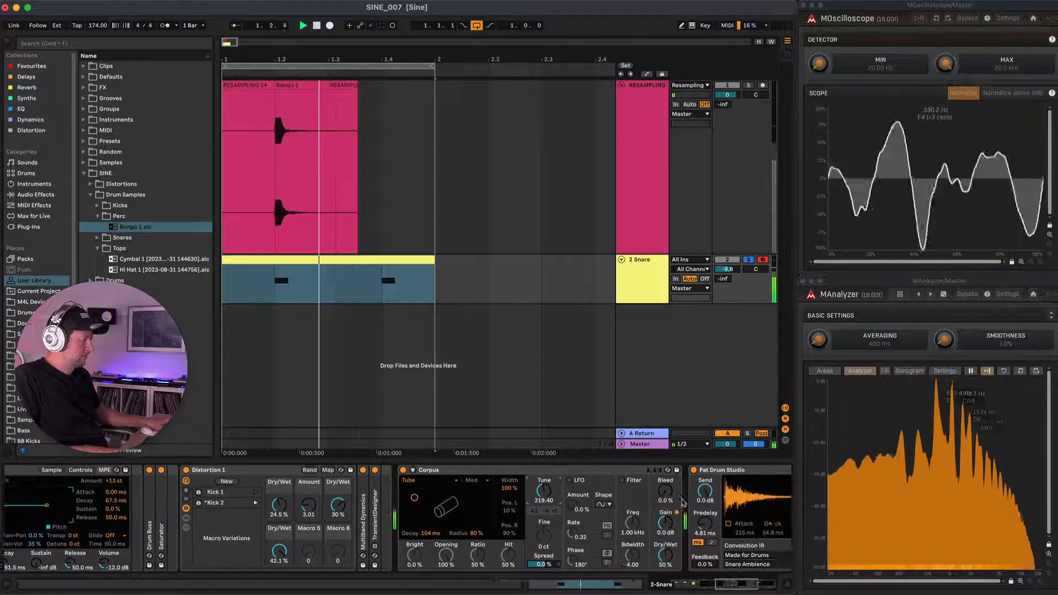
scroll(682, 503, "right", 5)
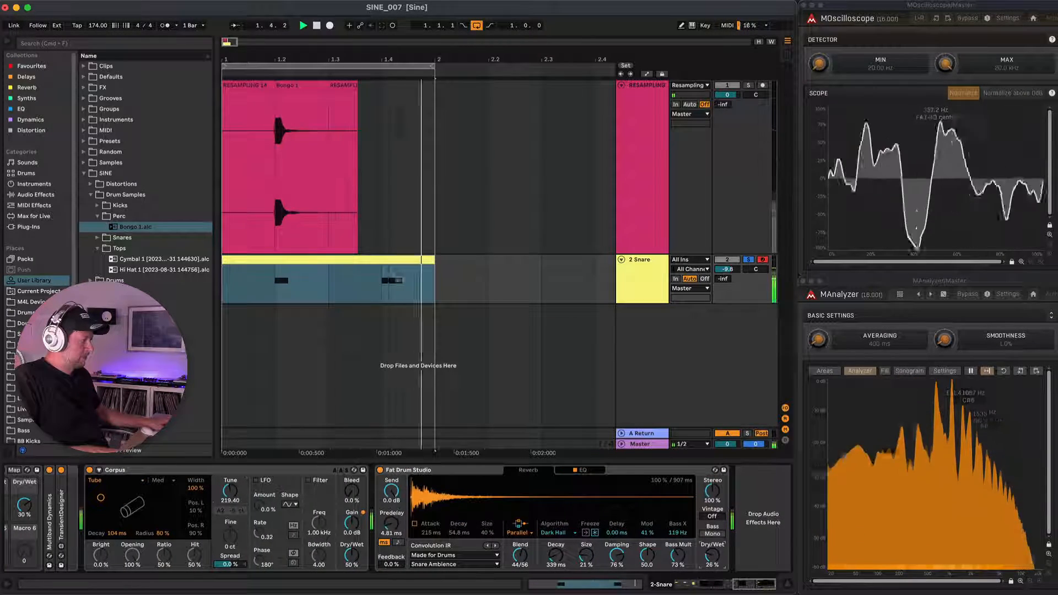
key("space")
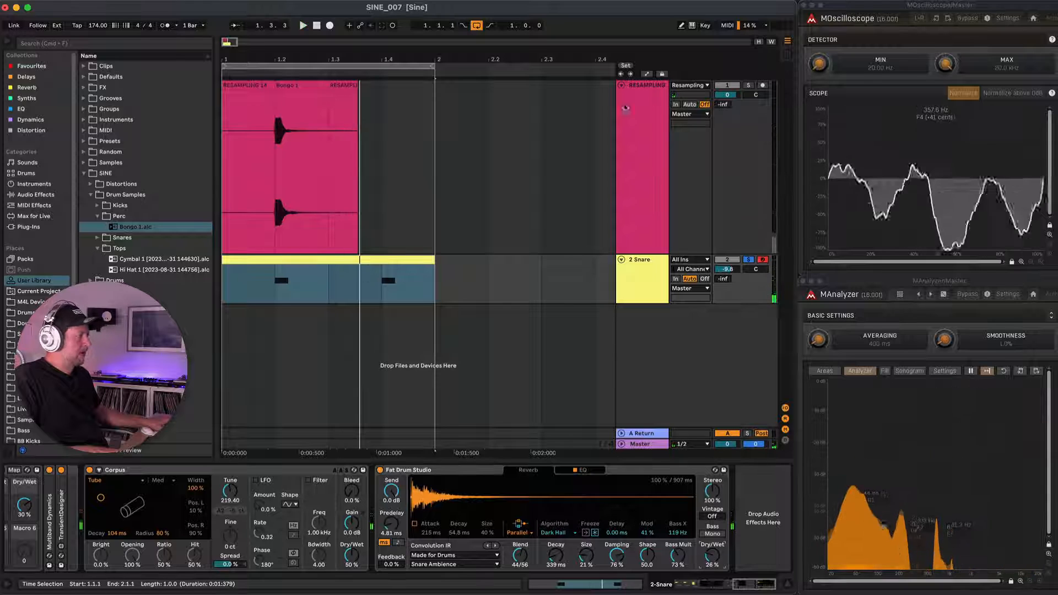
Record the sound onto the RESAMPLING track and consolidate the hit from 1.2.1 to 1.4.1 as a clip named Bongo 2.
left_click(762, 86)
key("F9")
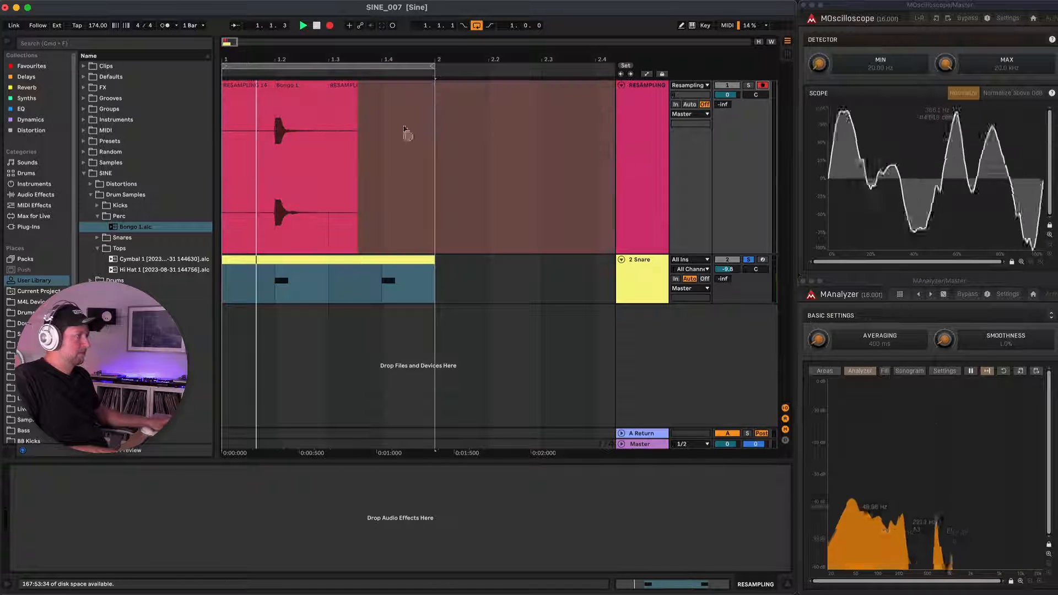
key("space")
left_click_drag(288, 151, 367, 147)
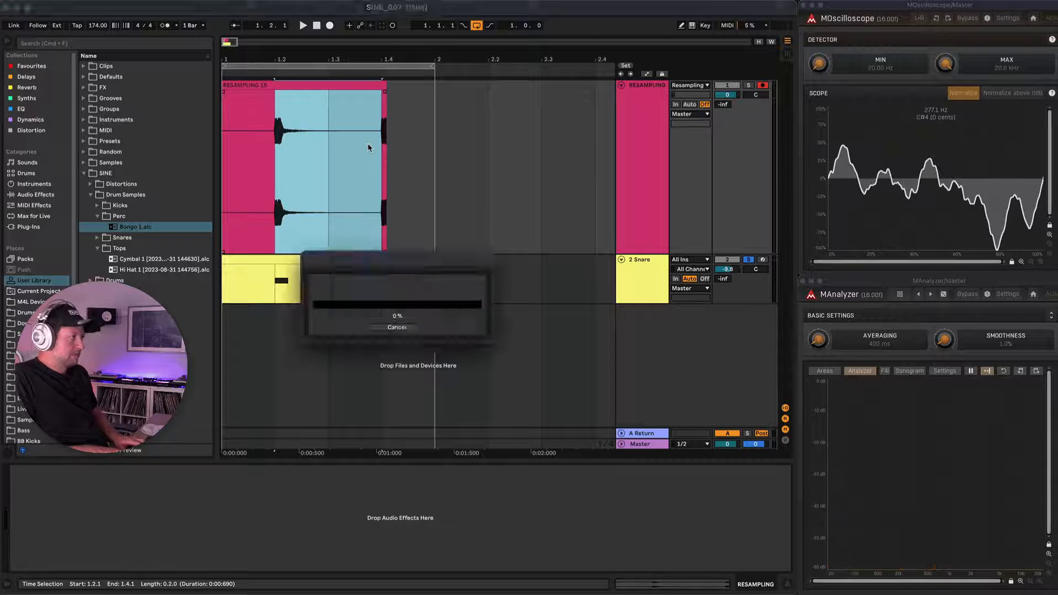
key("super+j")
key("super+r")
type("Bon")
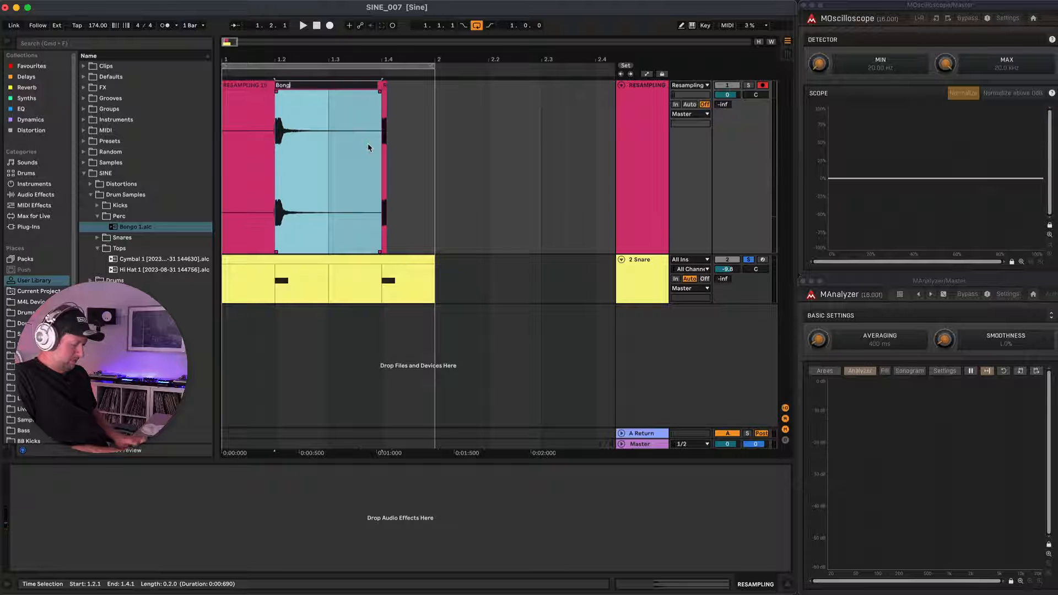
type("go 2")
key("Return")
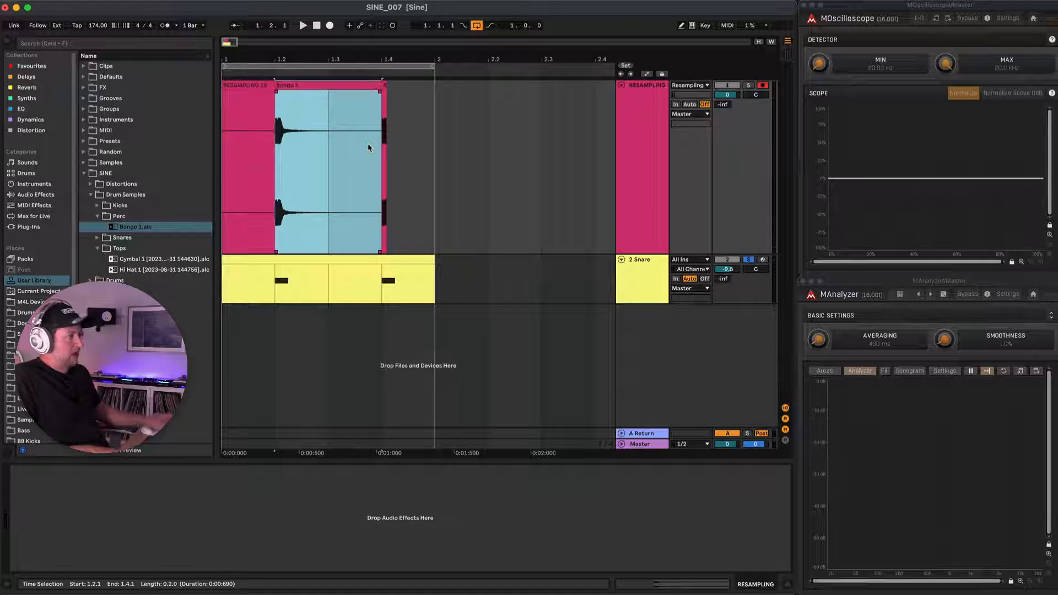
Raise the Bongo 2 clip's gain to 4.62 dB, consolidate it and store it in the Perc folder of Drum Samples.
double_click(297, 84)
left_click_drag(182, 410, 183, 408)
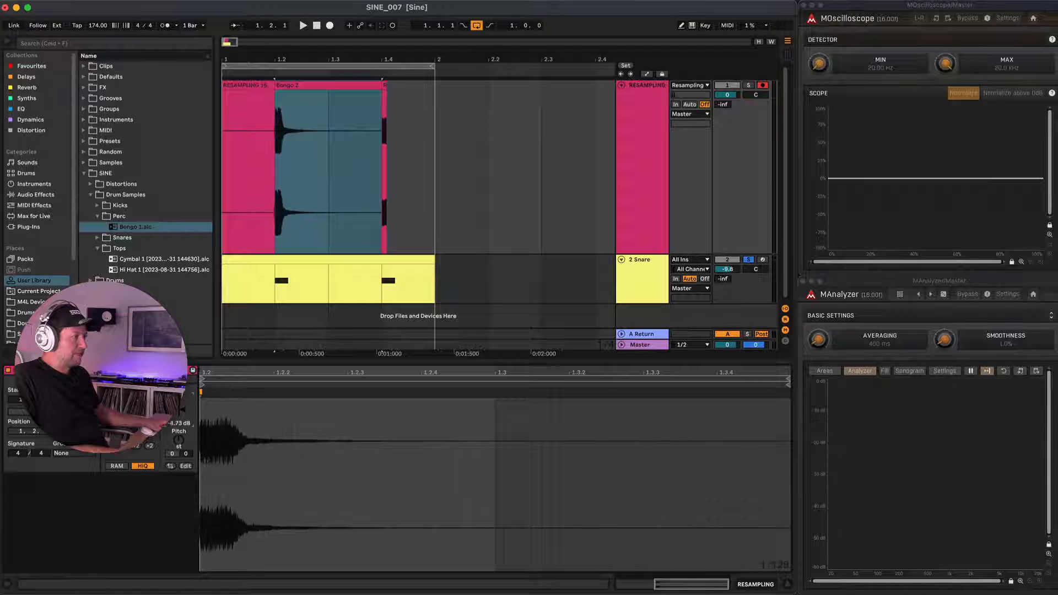
left_click(303, 83)
key("super+j")
left_click_drag(303, 88, 126, 216)
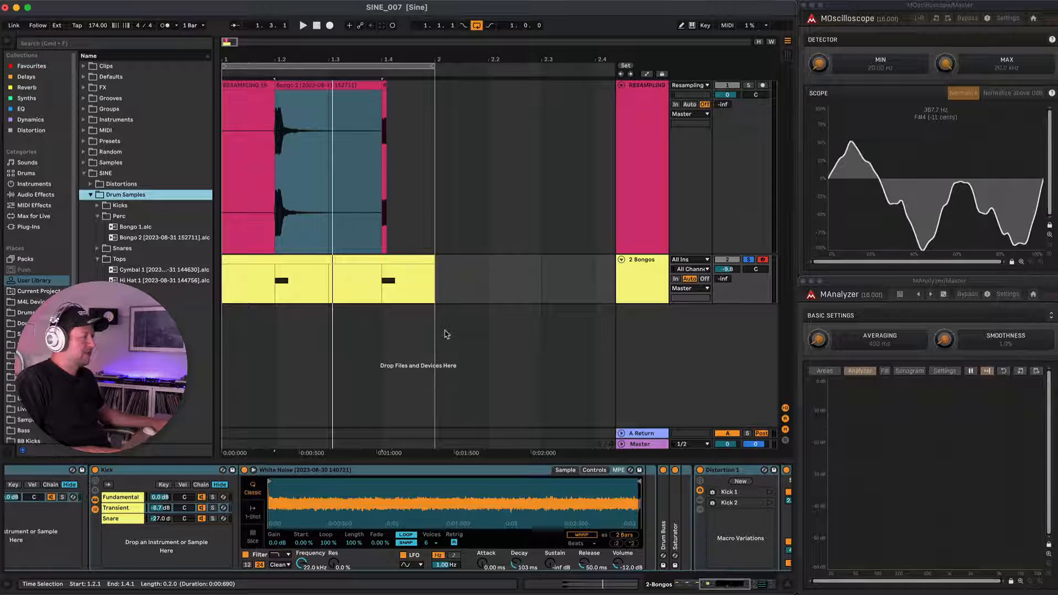
Load the Kick.adg rack from the SINE library's Drums folder onto the Bongos track.
key("Left")
key("Down")
key("Right")
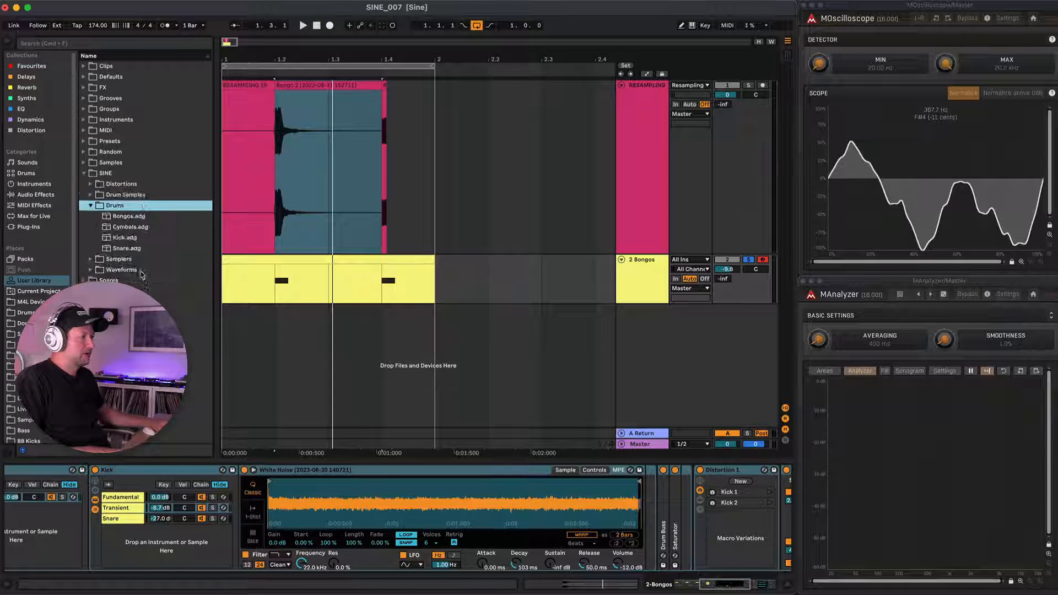
left_click_drag(122, 241, 563, 278)
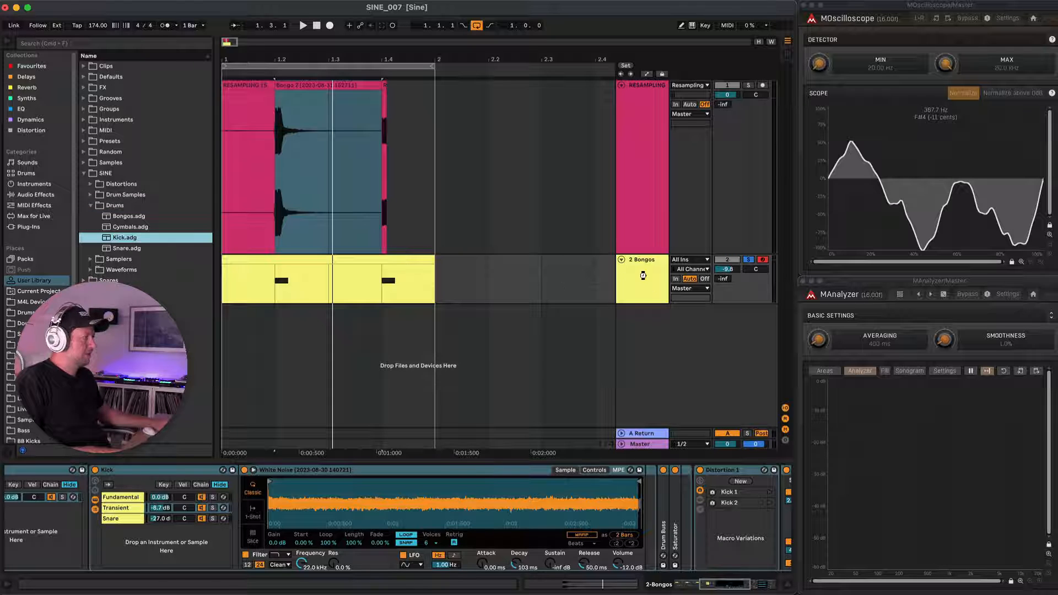
Transpose both notes in the Kick track's MIDI clip down two octaves to F2, lengthen them and audition the kick.
double_click(389, 270)
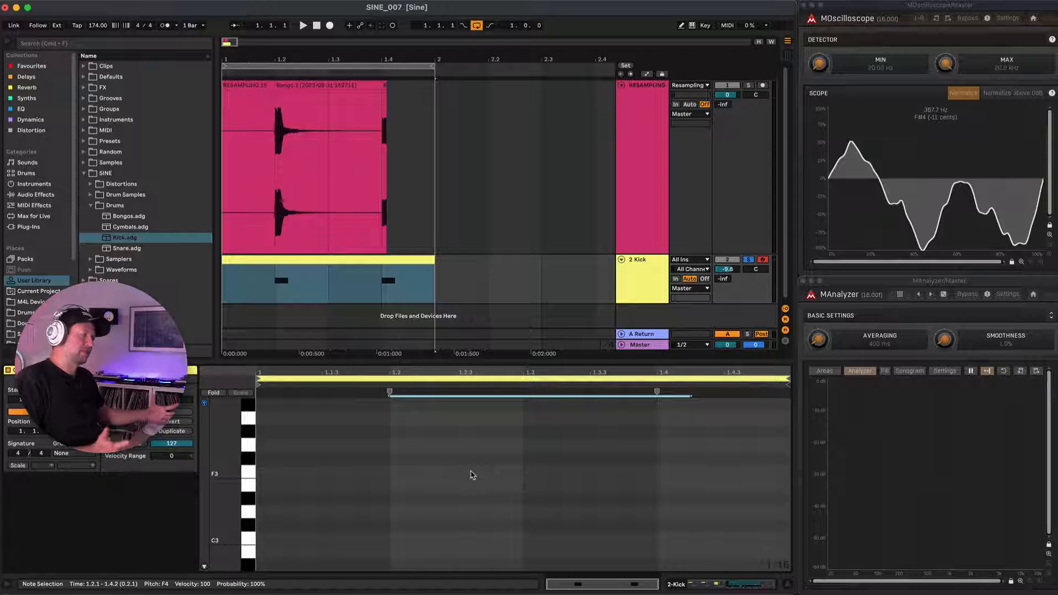
scroll(471, 475, "down", 3)
scroll(471, 475, "down", 6)
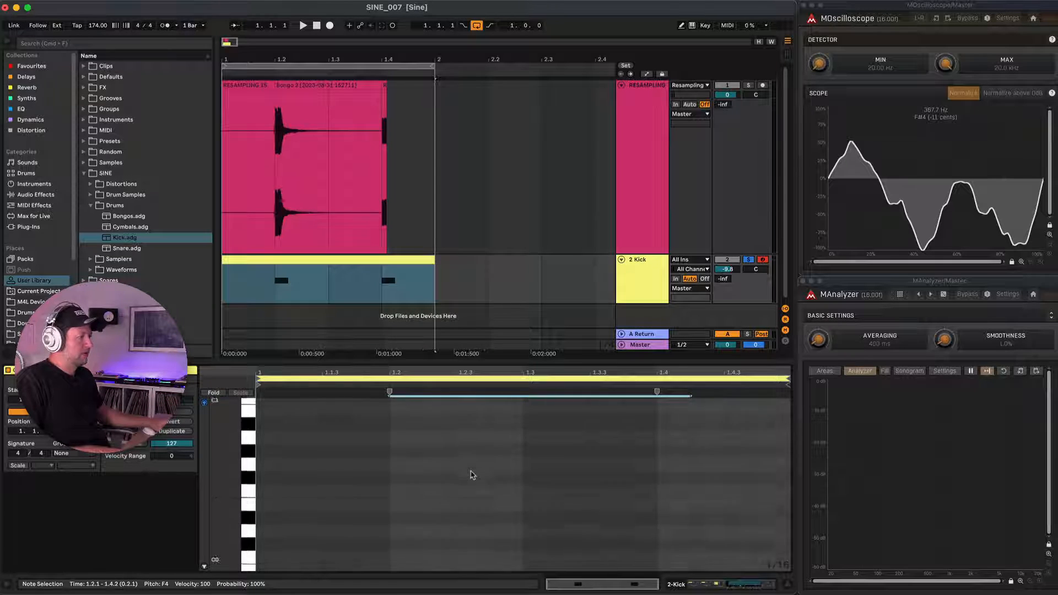
scroll(471, 475, "up", 15)
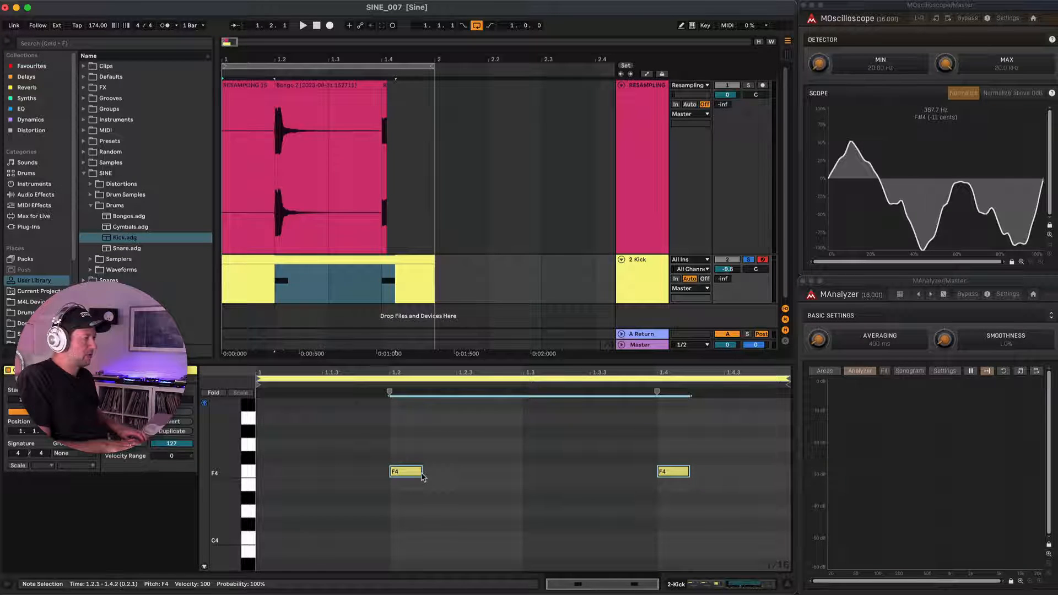
key("shift+Down")
key("shift+Down")
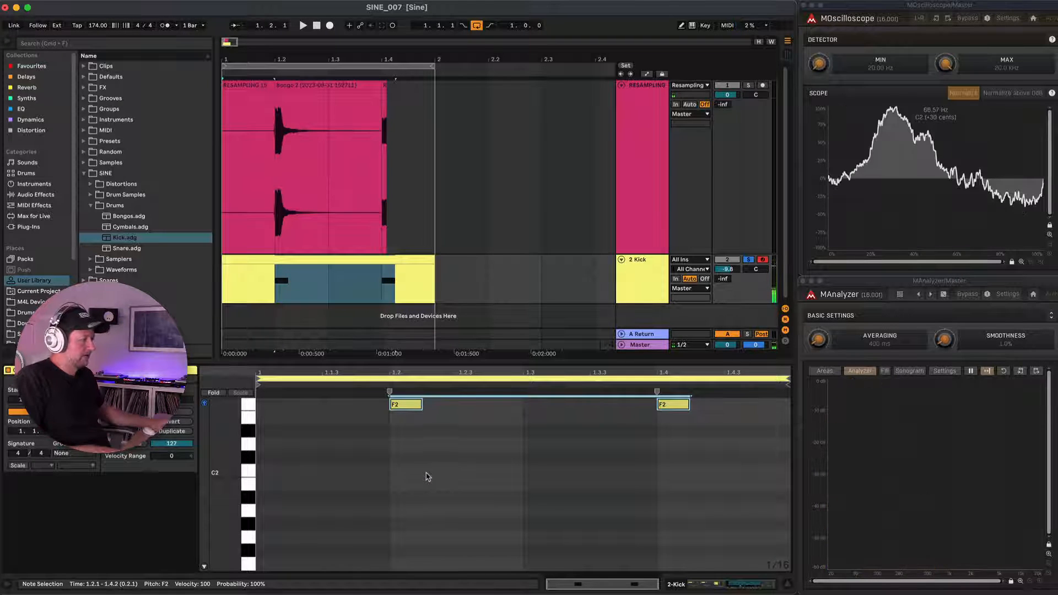
left_click_drag(420, 405, 554, 406)
key("space")
key("space")
Show the Kick track's devices and collapse the nested Kick racks to reveal the end of the chain.
key("shift+Tab")
left_click(437, 485)
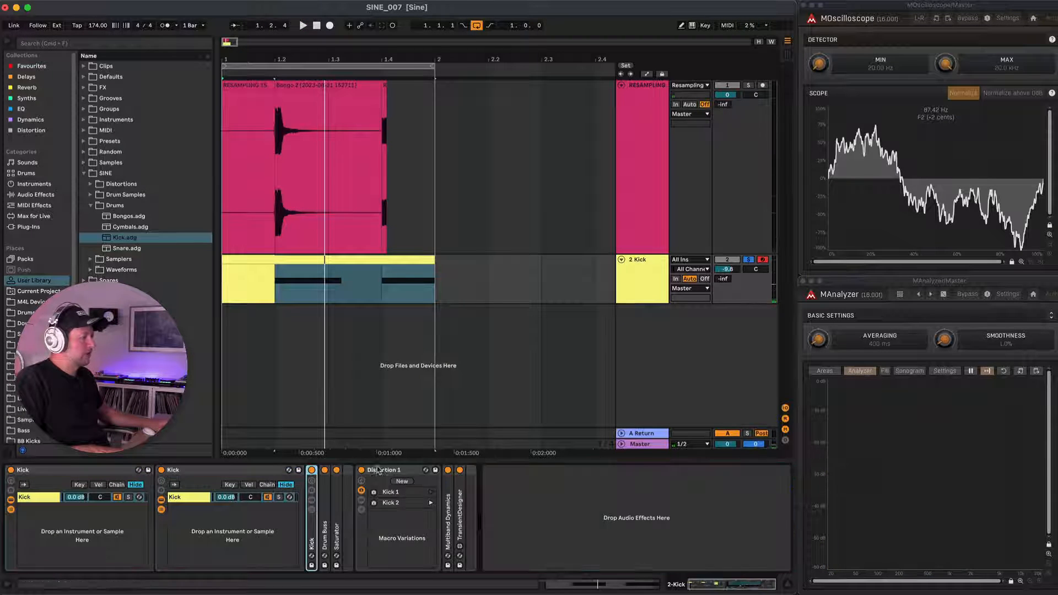
double_click(245, 474)
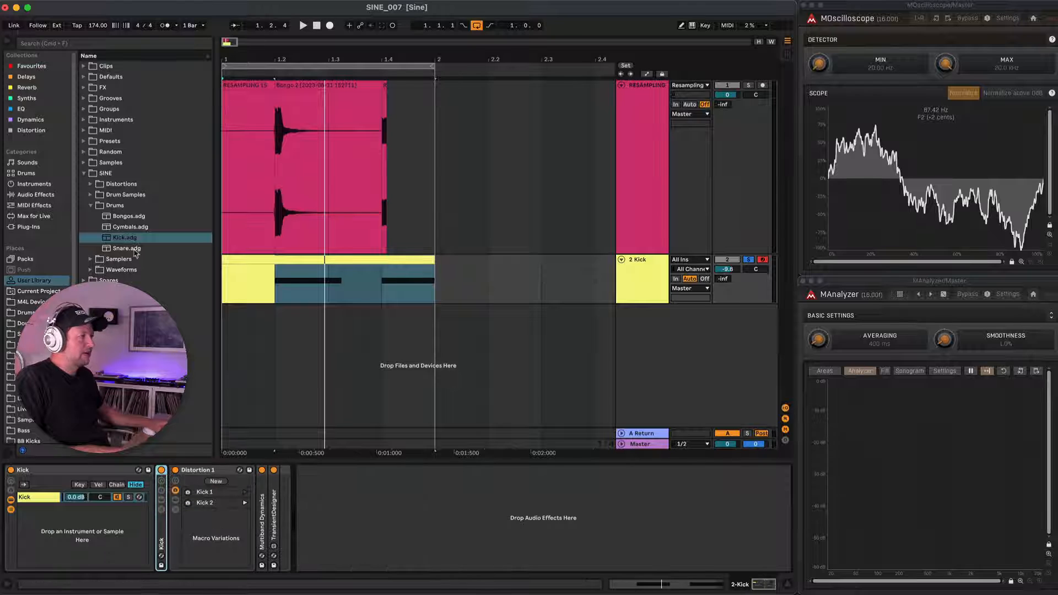
Add Corpus from the Reverb & Resonance effects after TransientDesigner and set its resonator type to Tube.
left_click(32, 194)
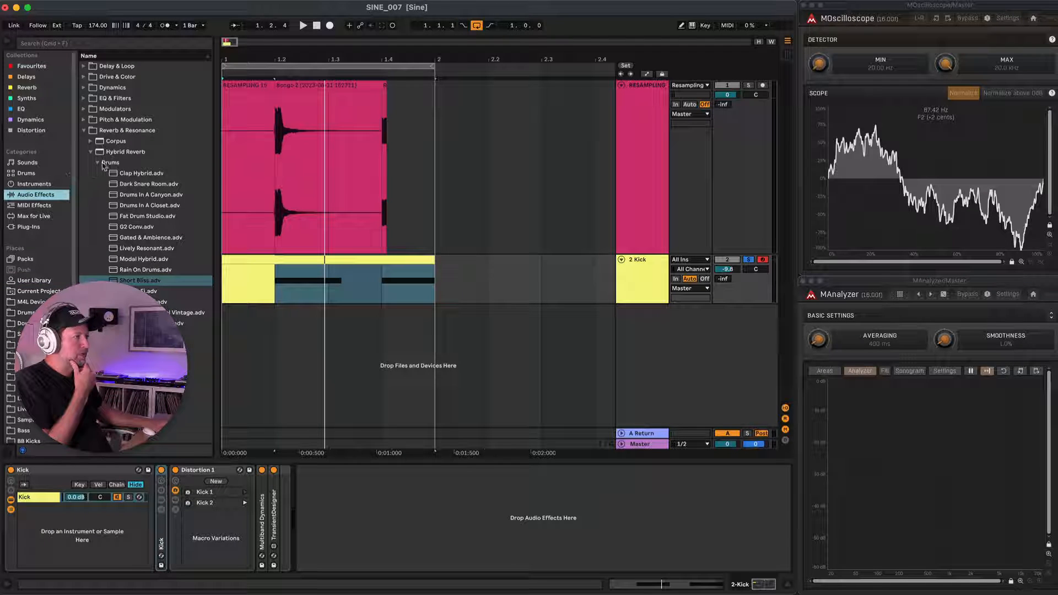
left_click(91, 142)
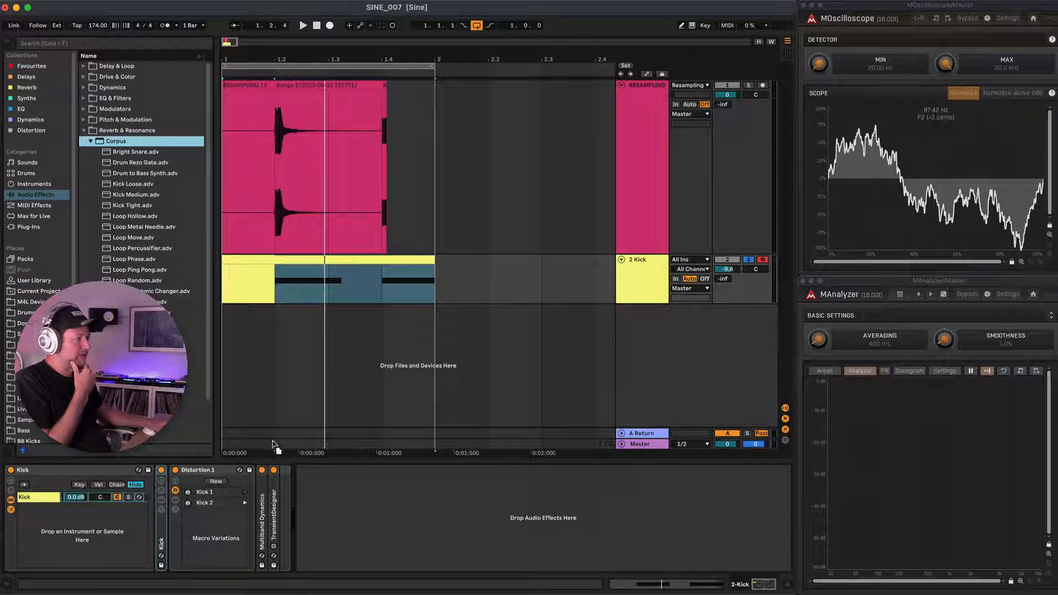
left_click_drag(298, 471, 301, 474)
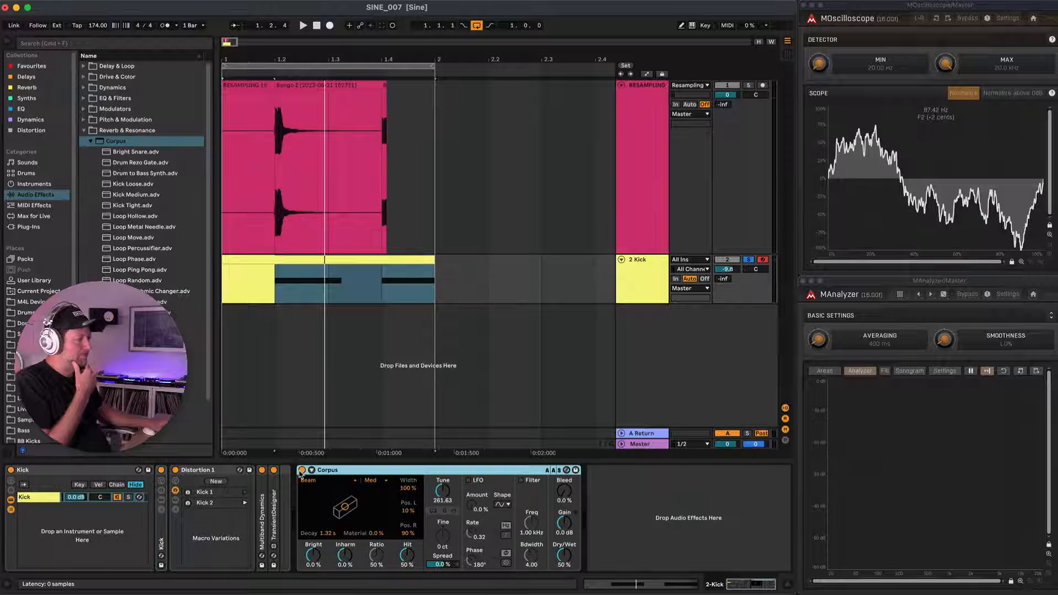
left_click(338, 481)
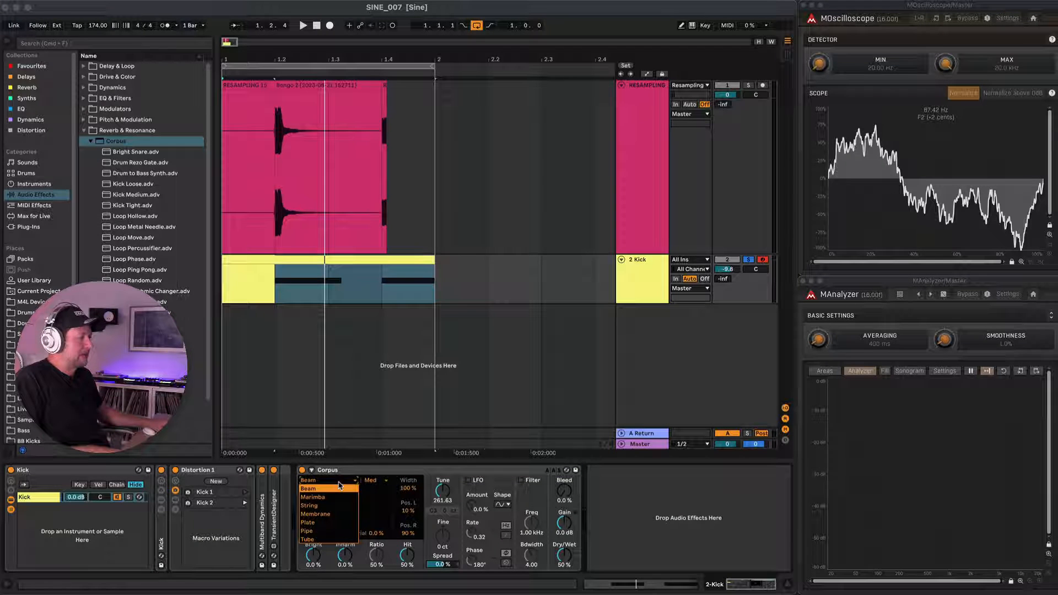
left_click(322, 540)
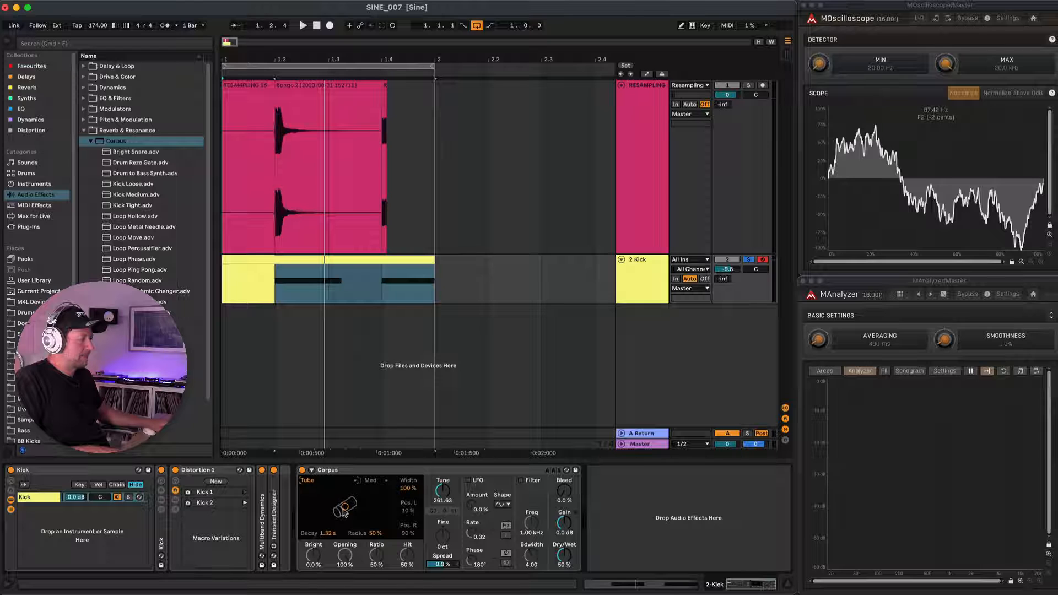
While auditioning, set the Corpus decay to 79 ms, radius to 41% and tuning to 135.20 Hz.
key("space")
left_click_drag(312, 508, 310, 510)
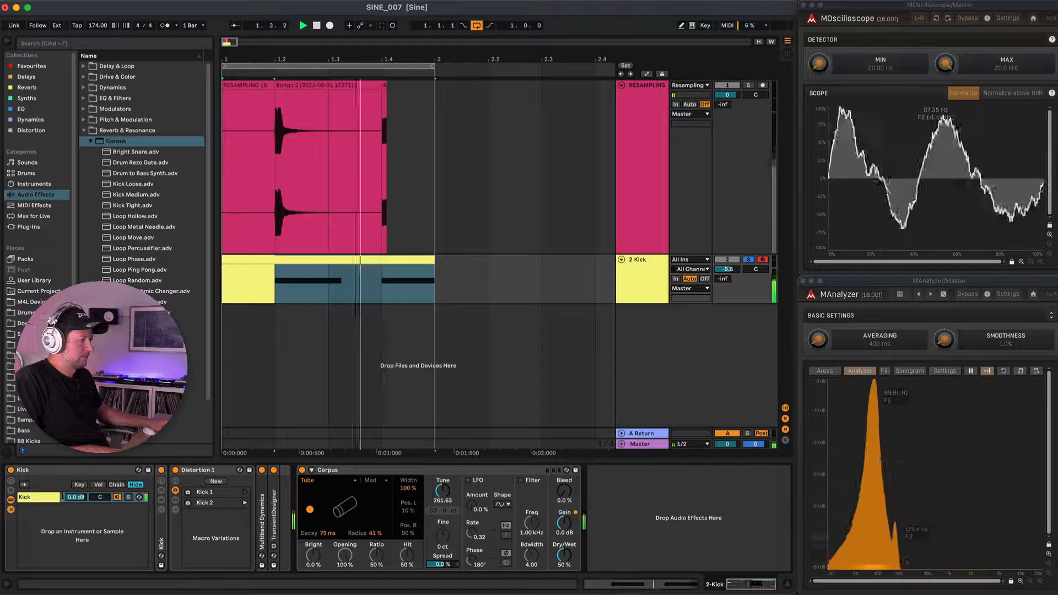
left_click_drag(443, 491, 442, 510)
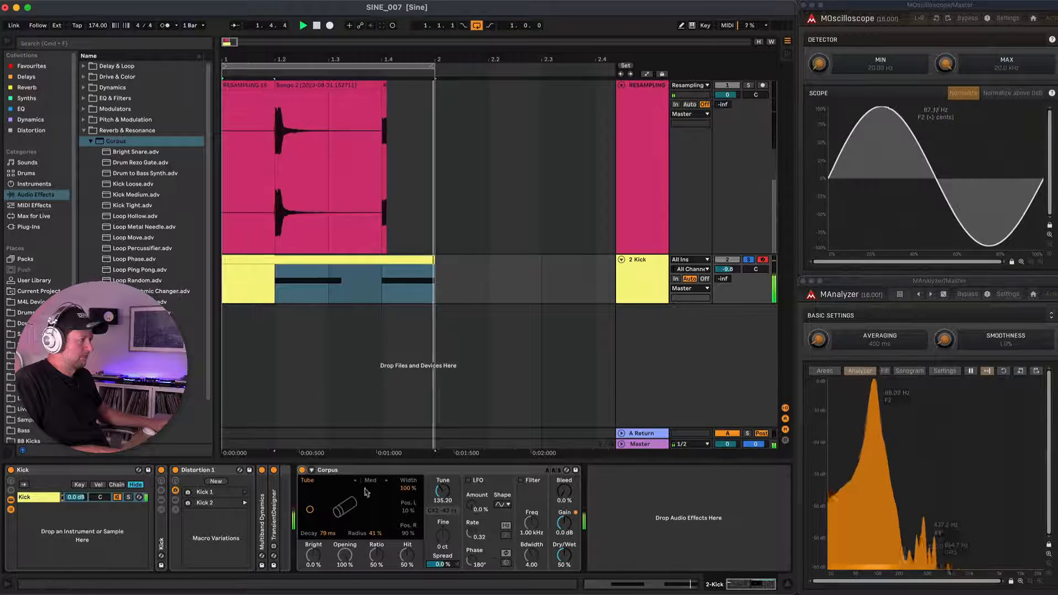
key("space")
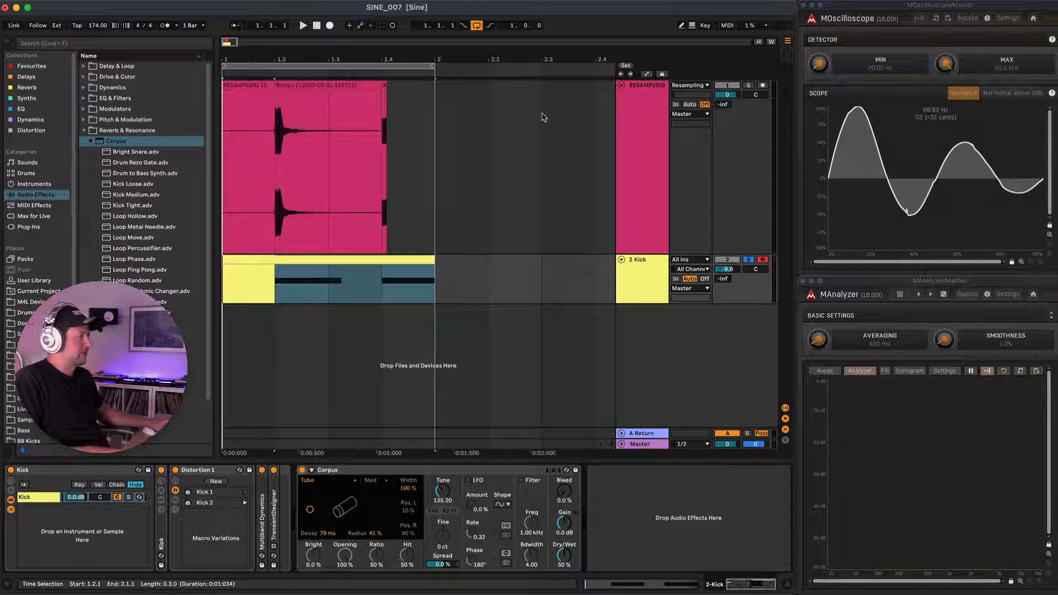
Arm the RESAMPLING track and record a take of the Corpus-processed kick into it.
left_click(762, 86)
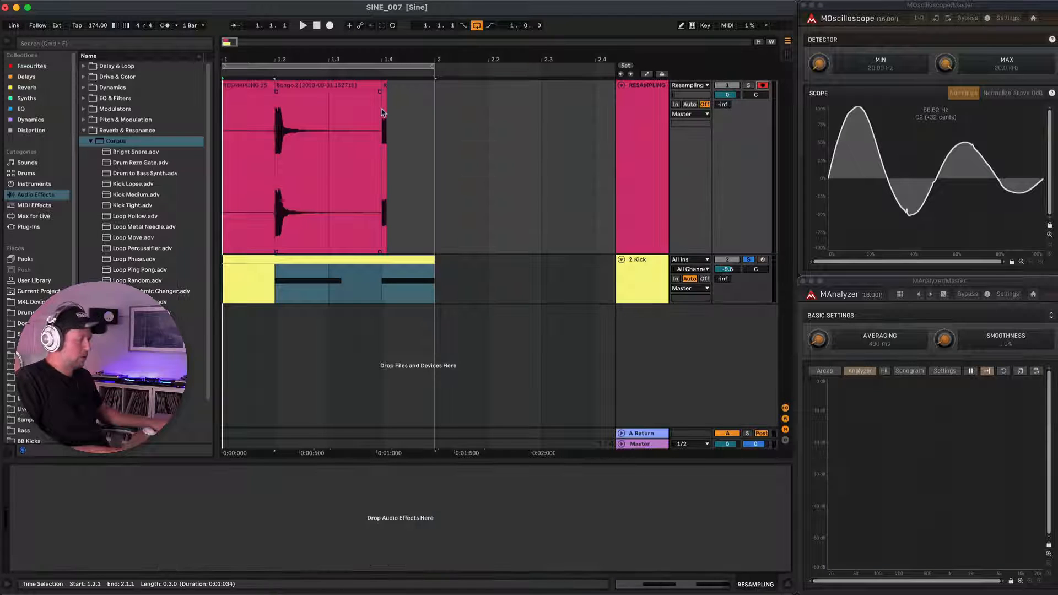
key("F9")
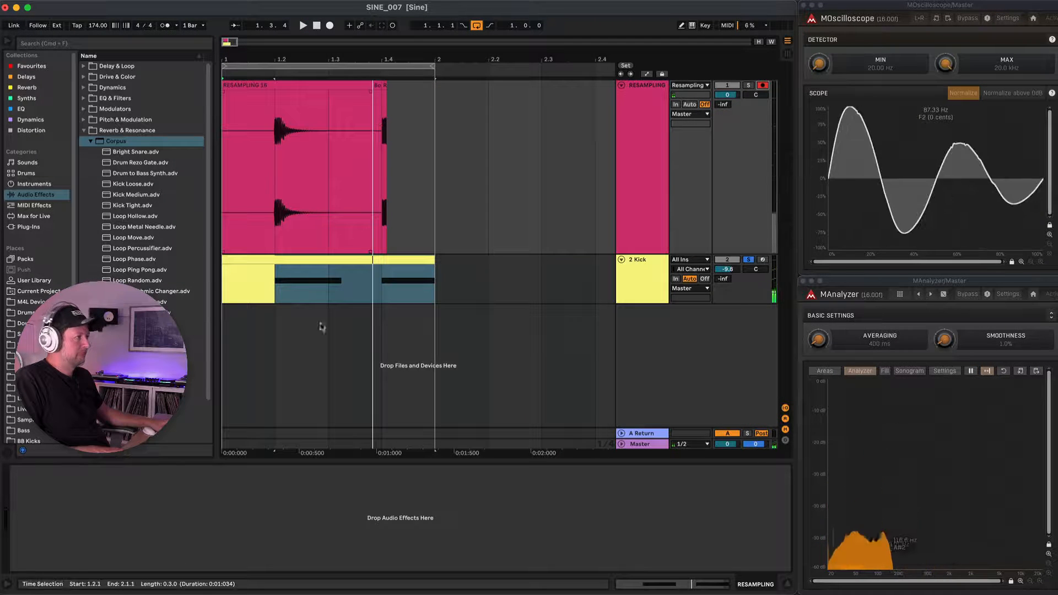
Show the Distortion 1 macros on the Kick track and randomize them twice while auditioning the loop.
left_click(637, 269)
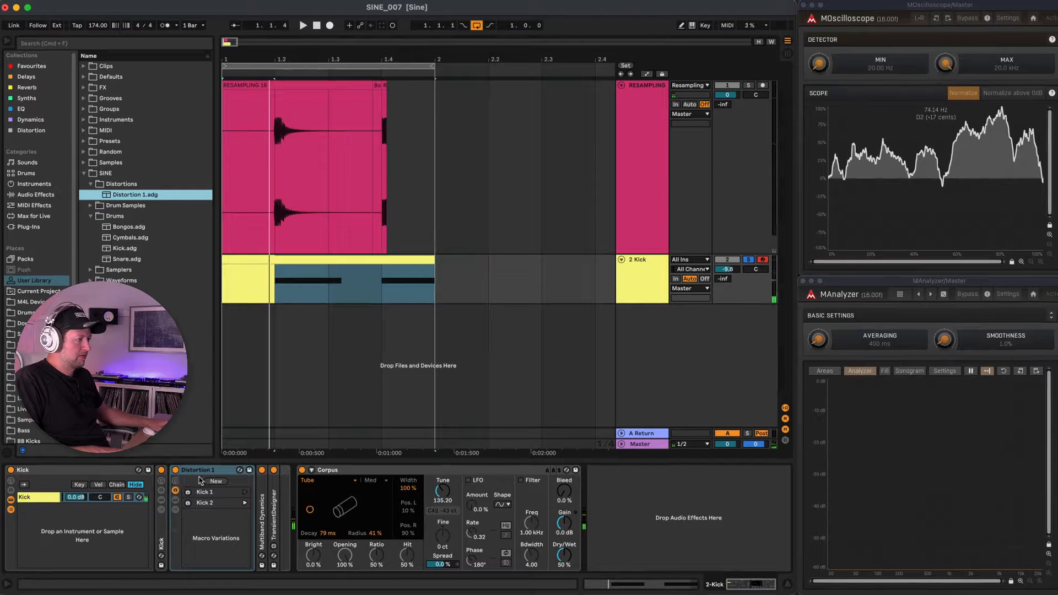
left_click(175, 480)
left_click(299, 470)
key("space")
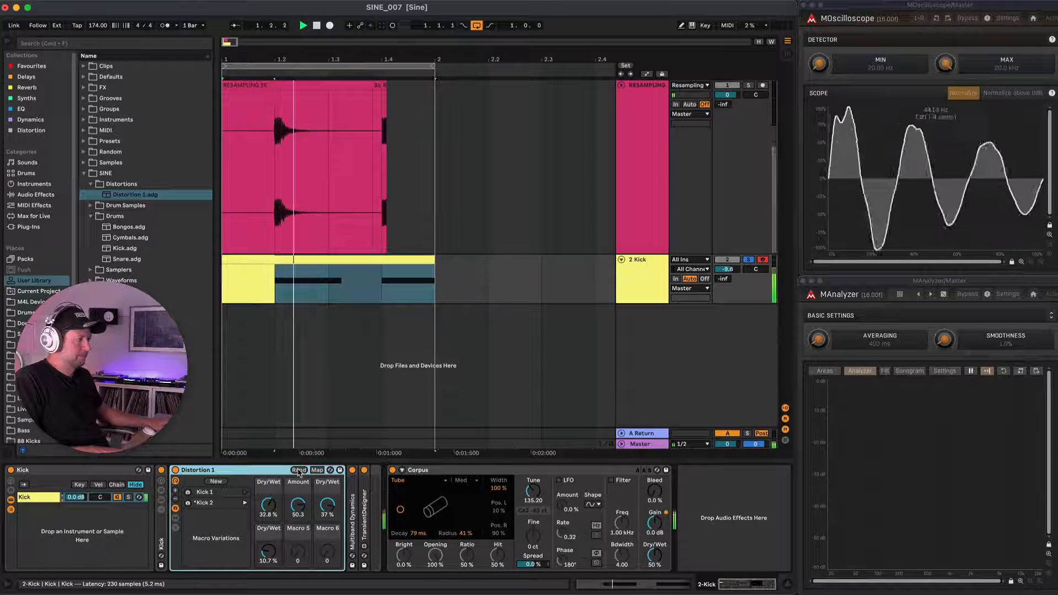
left_click(298, 471)
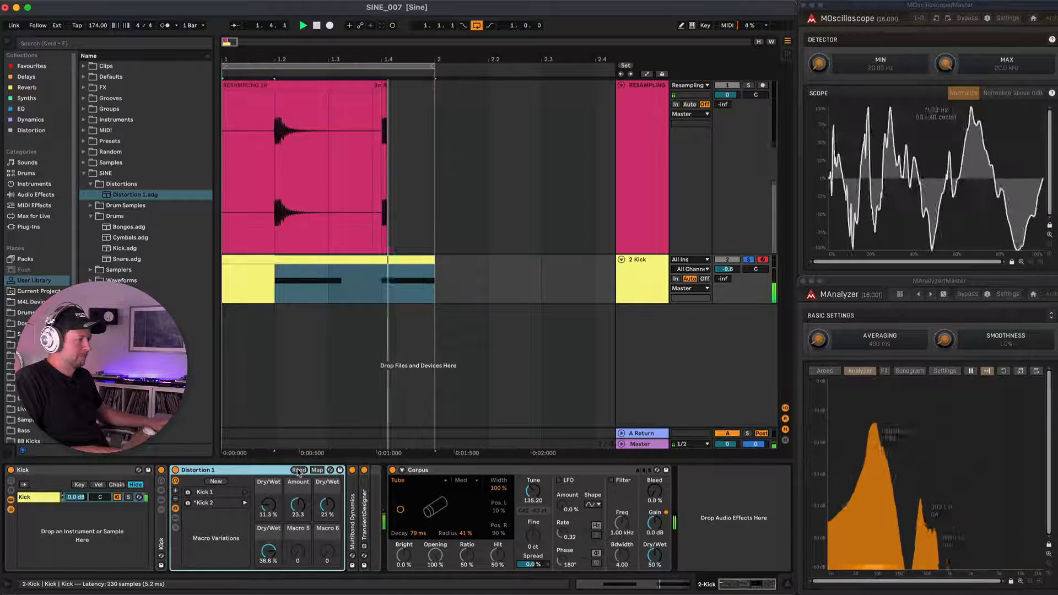
key("space")
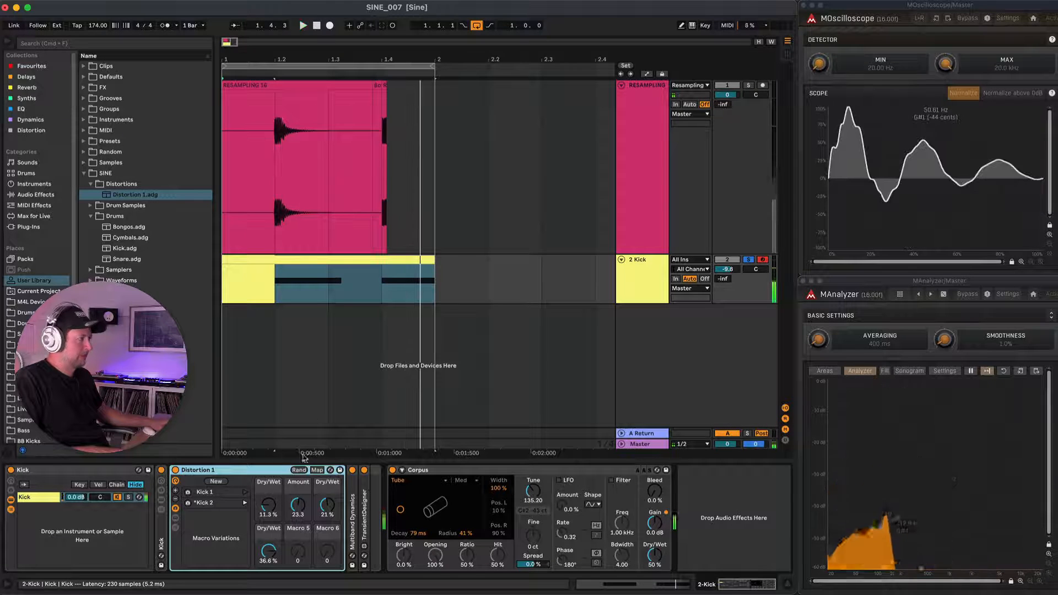
Consolidate the recorded hit starting at beat 1.2 on the RESAMPLING track and set its clip gain to -2.99 dB.
left_click(276, 111)
left_click_drag(276, 113, 358, 113)
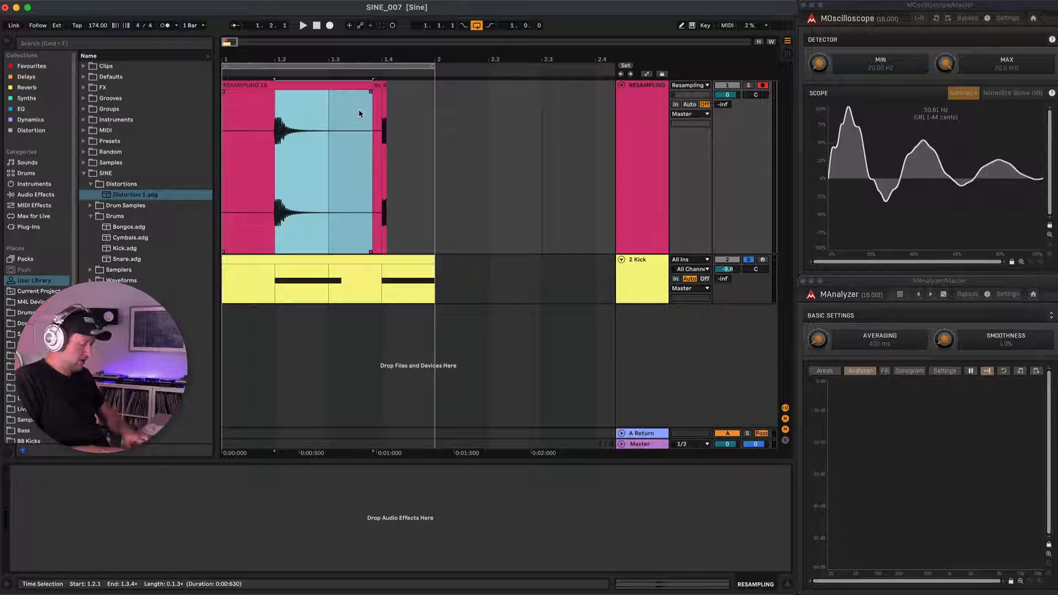
key("super+j")
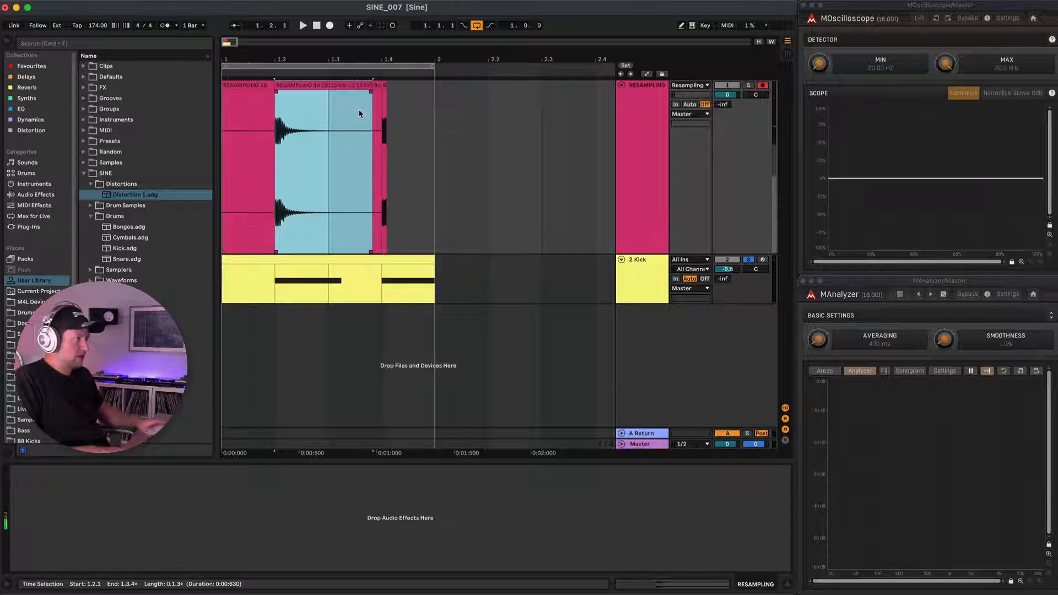
double_click(303, 82)
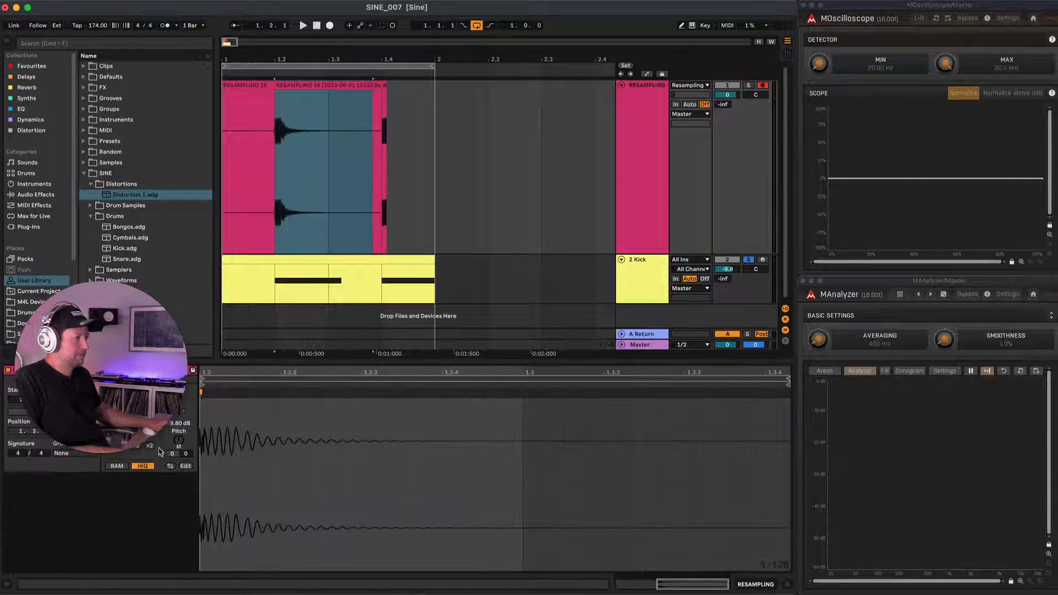
left_click_drag(179, 413, 182, 409)
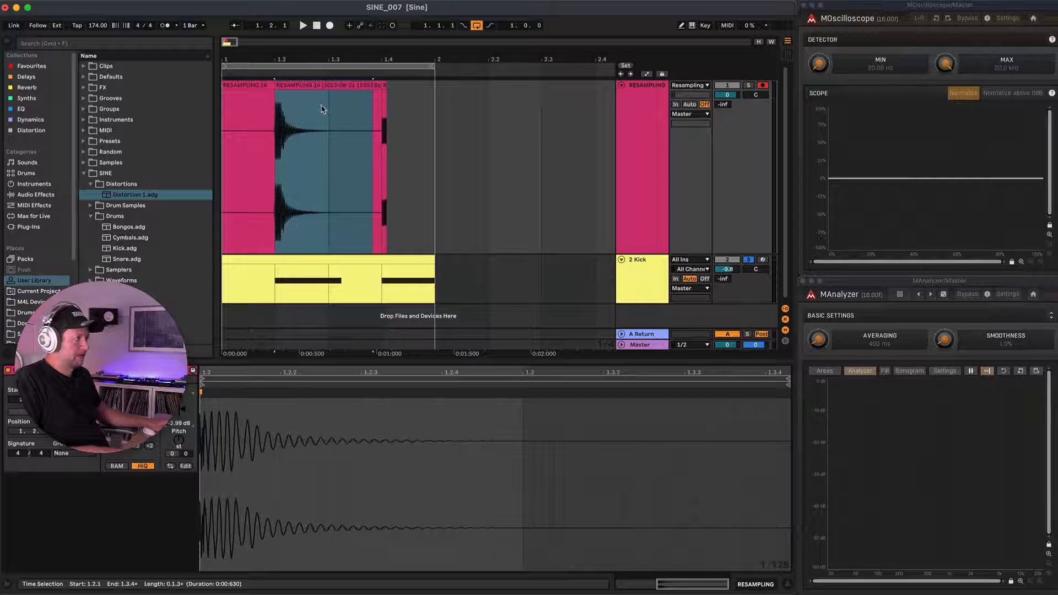
Rename the consolidated clip TOM 1 and store it in the Perc folder of the SINE Drum Samples.
left_click(327, 86)
key("super+r")
type("TOM")
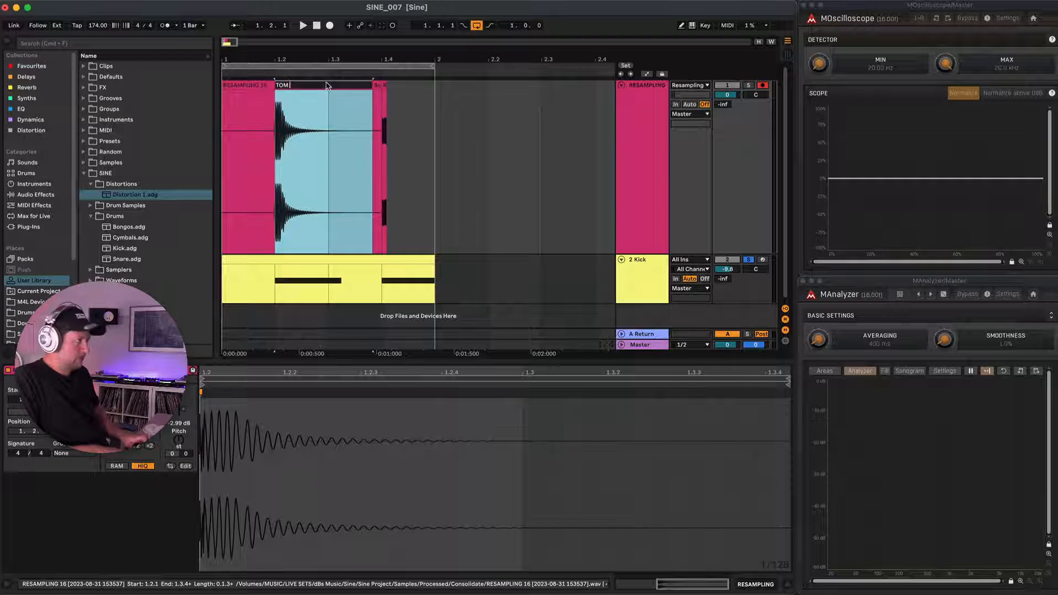
type(" 1")
key("Return")
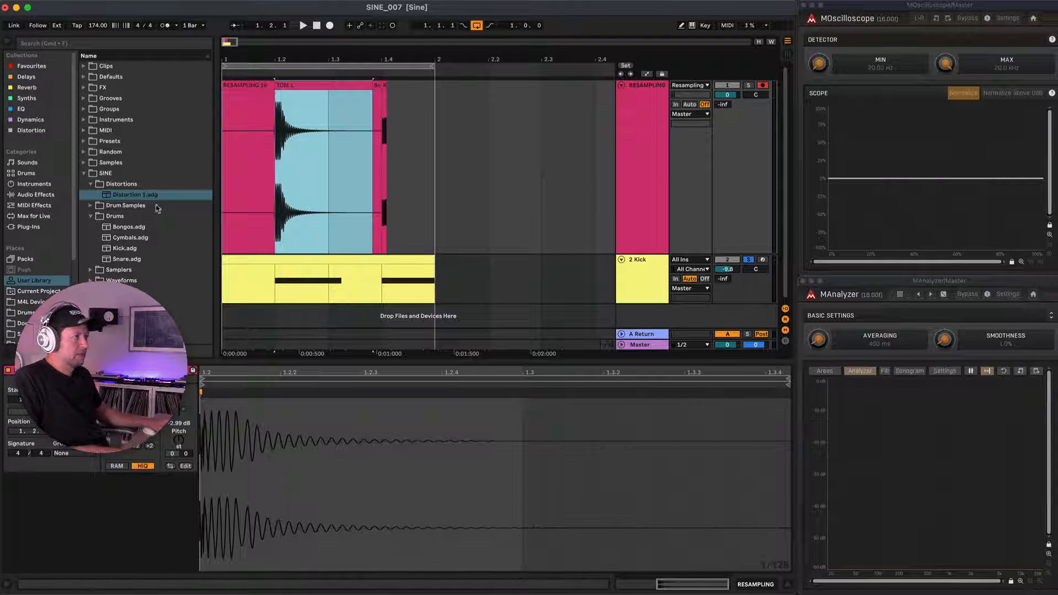
left_click(89, 206)
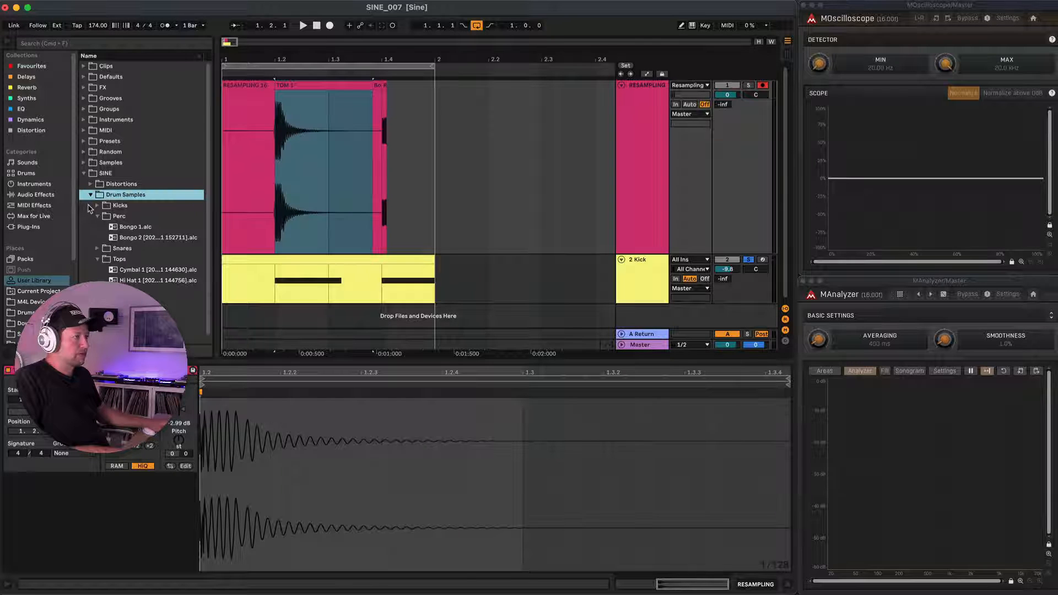
left_click_drag(300, 85, 133, 220)
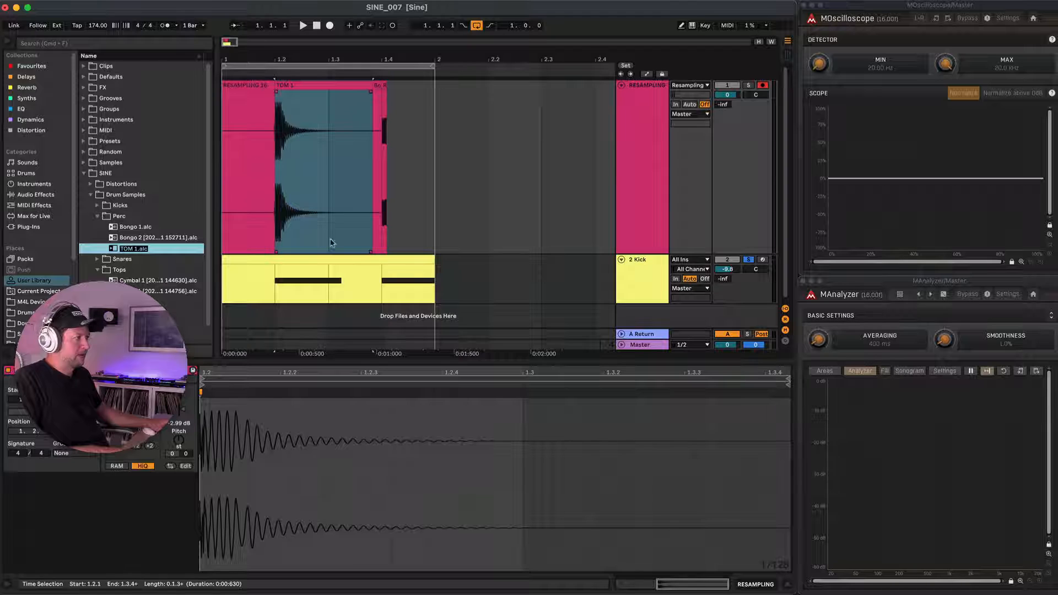
Record two more takes of the kick with the randomized distortion onto the RESAMPLING track.
left_click(320, 259)
key("F9")
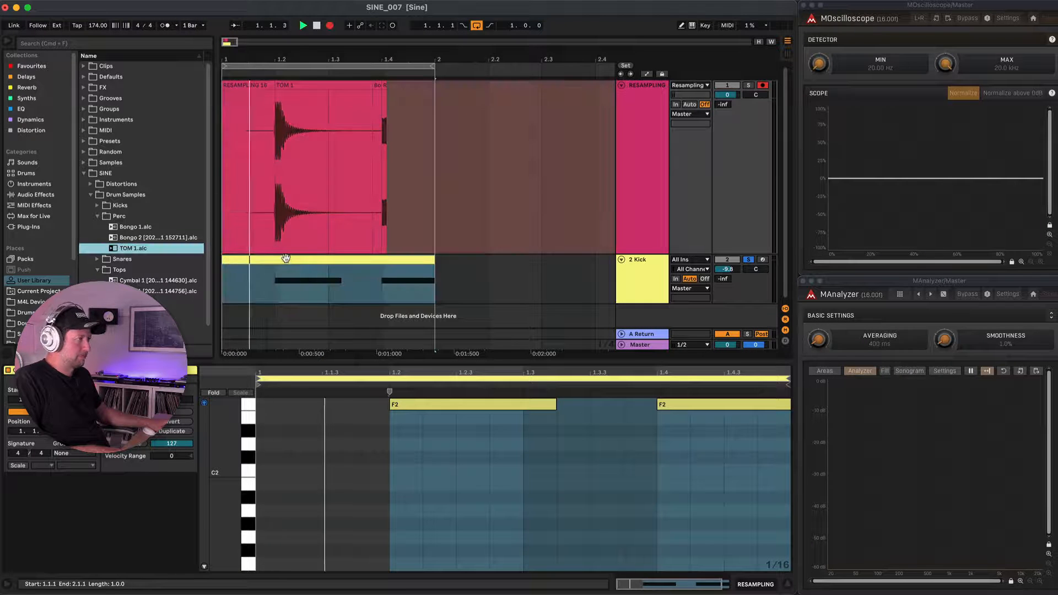
key("space")
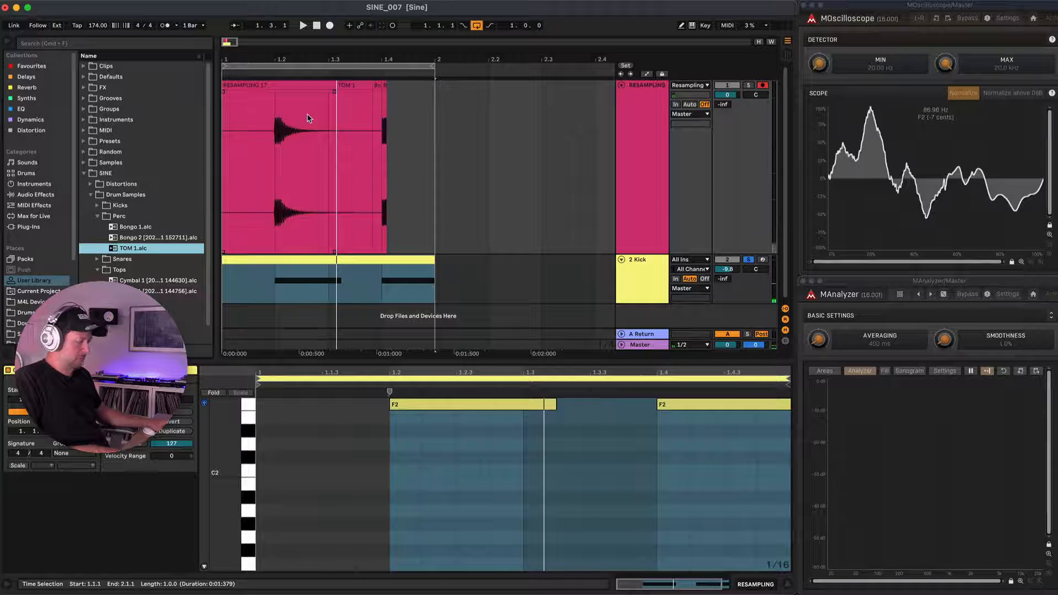
key("F9")
Consolidate the new hit between beats 1.2 and 1.4 and set its clip gain to -2.89 dB.
left_click_drag(277, 134, 378, 134)
key("super+j")
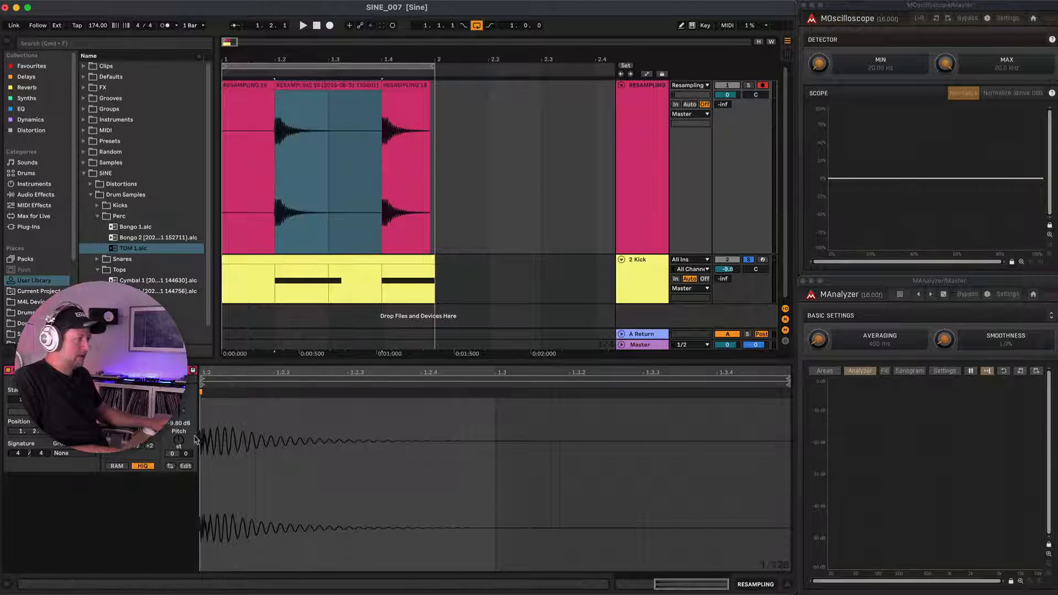
left_click_drag(183, 411, 183, 408)
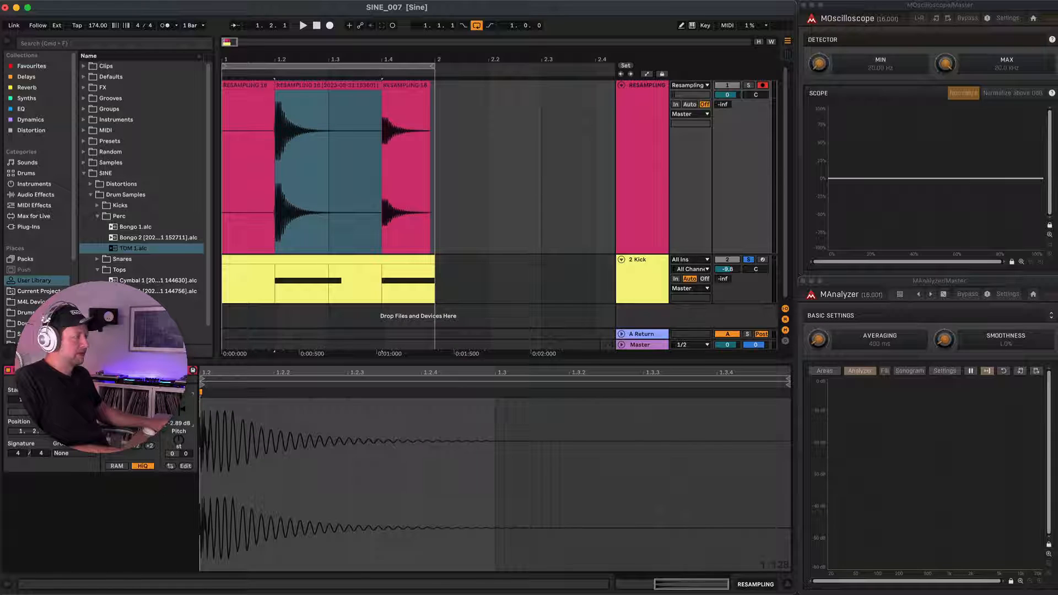
Rename the new consolidated clip TOM 2 and store it in the Perc folder alongside TOM 1.
left_click(314, 86)
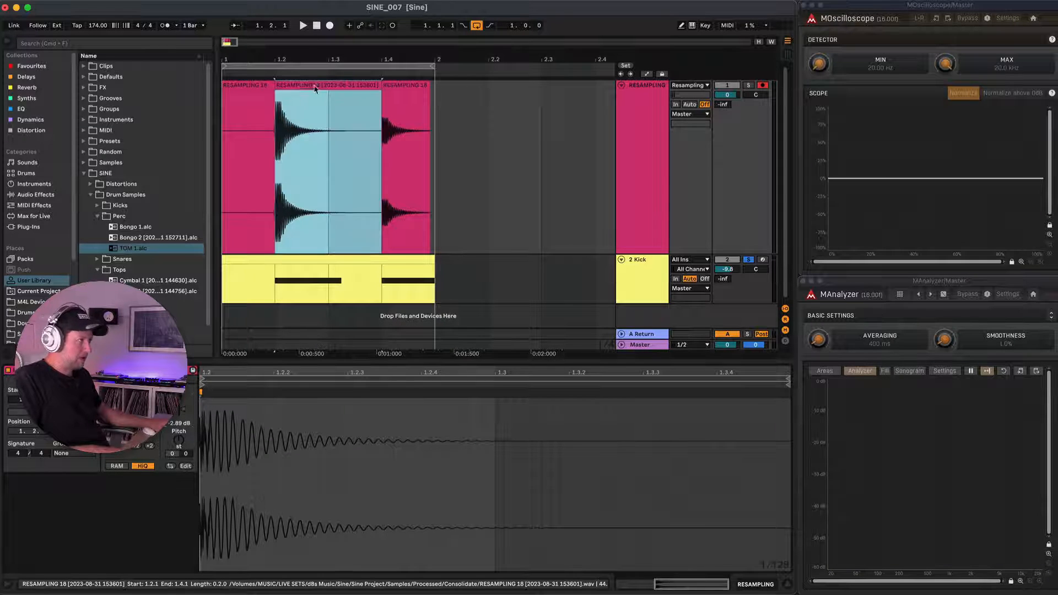
key("super+r")
type("TOM 2")
key("Return")
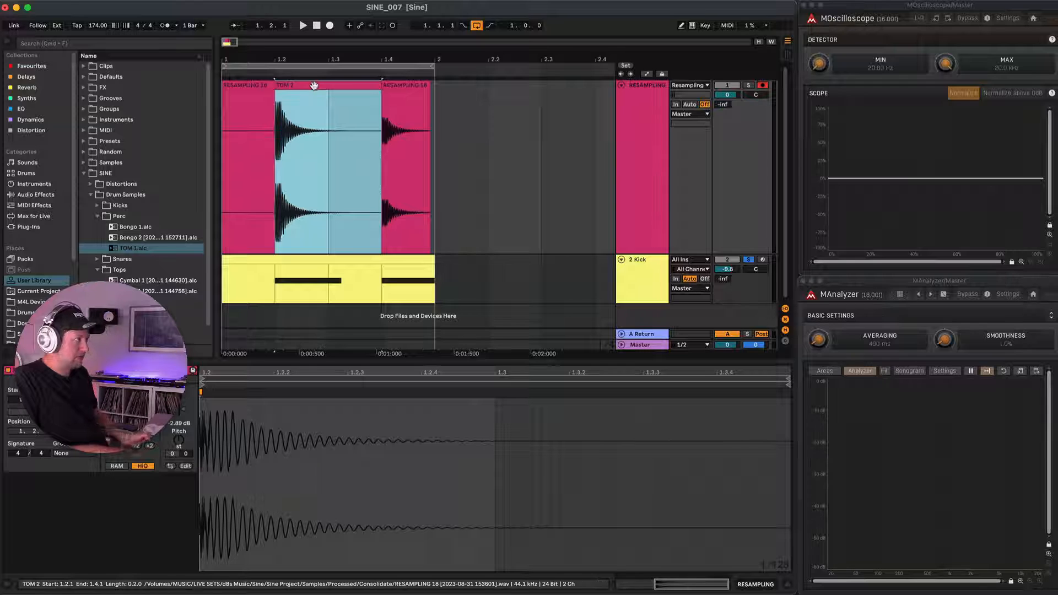
left_click_drag(313, 85, 123, 222)
left_click(373, 207)
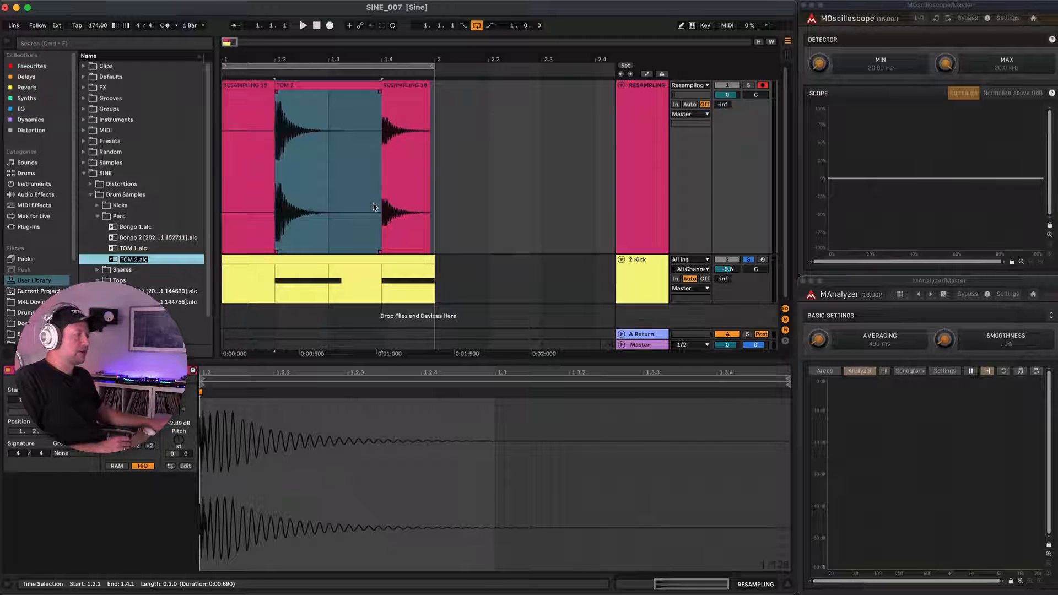
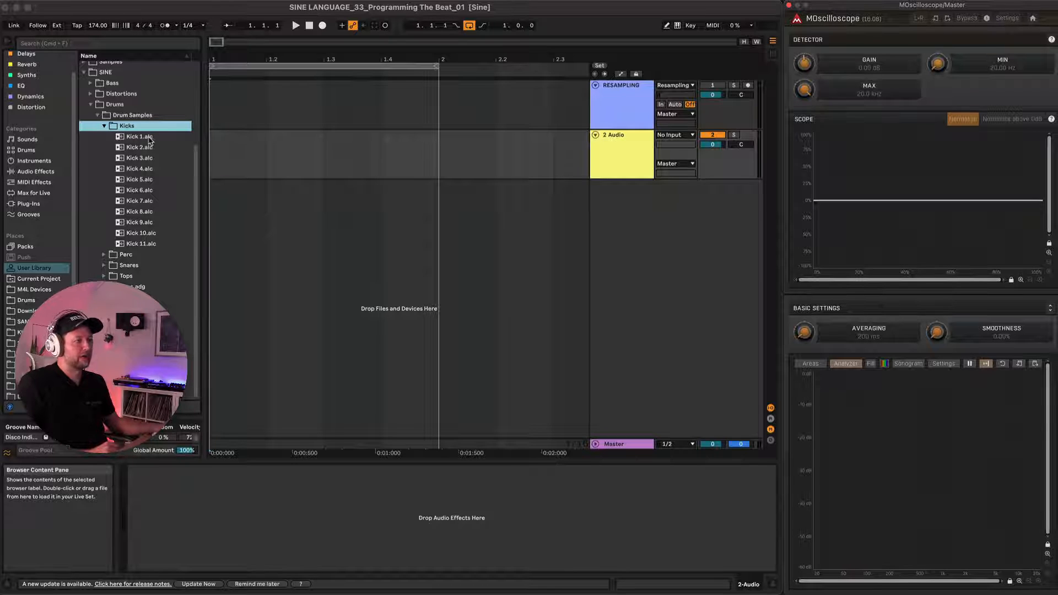
Load Kick 11 from the Kicks sample folder onto the start of the second audio track and audition it.
left_click(144, 137)
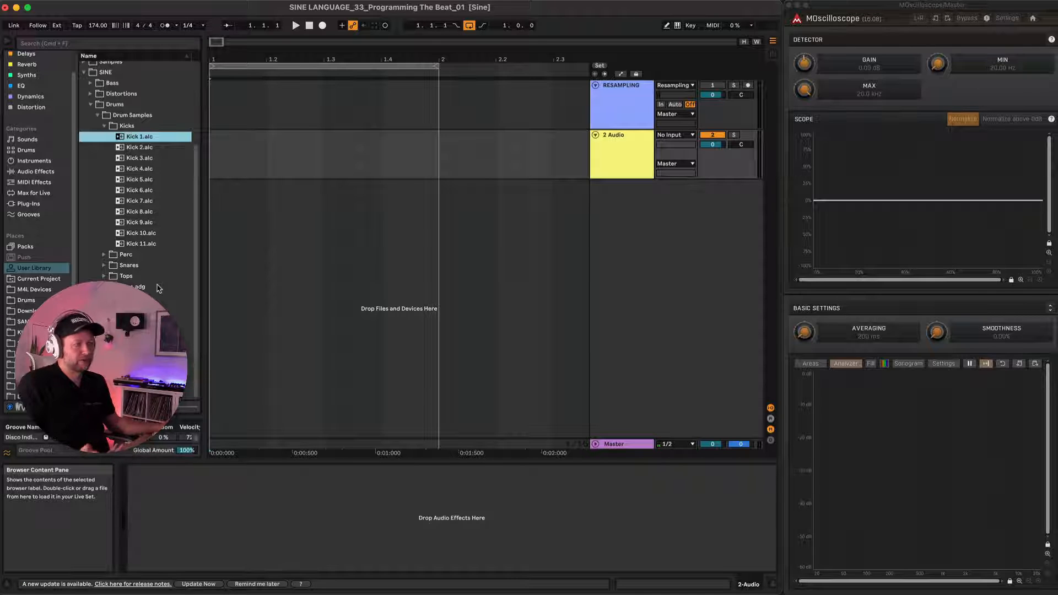
left_click_drag(140, 248, 216, 152)
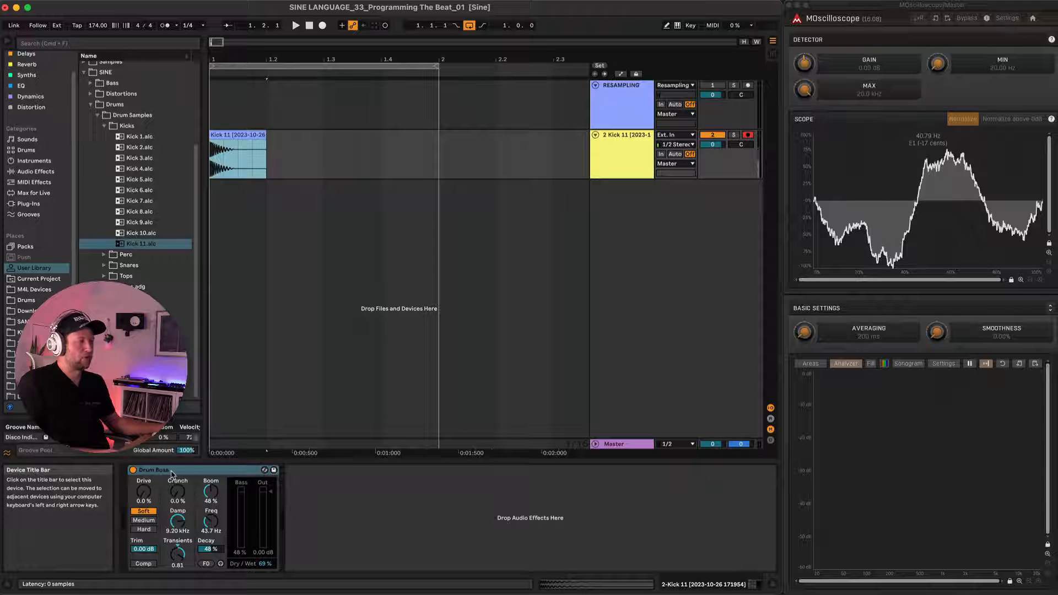
left_click(138, 473)
key("space")
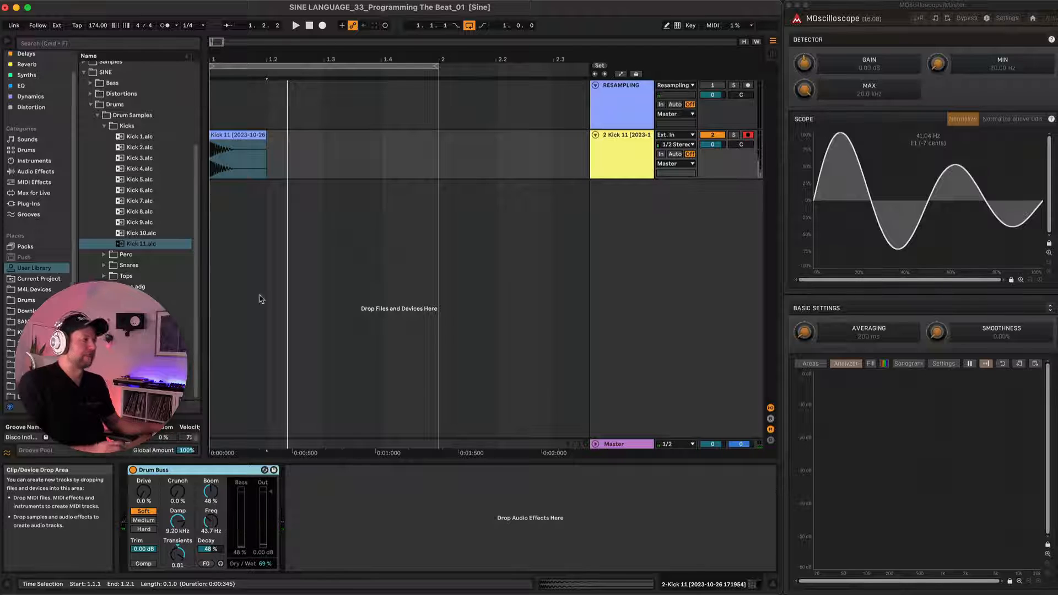
Examine the Kick 11 clip's waveform from its transient to its tail, and play it while watching the oscilloscope.
scroll(246, 178, "up", 2)
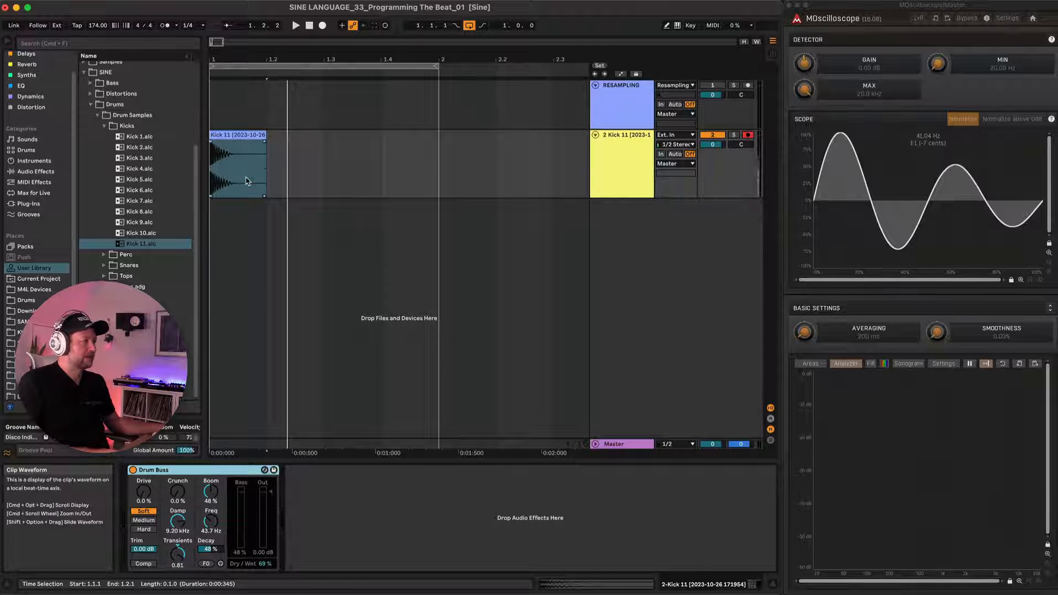
scroll(247, 180, "up", 3)
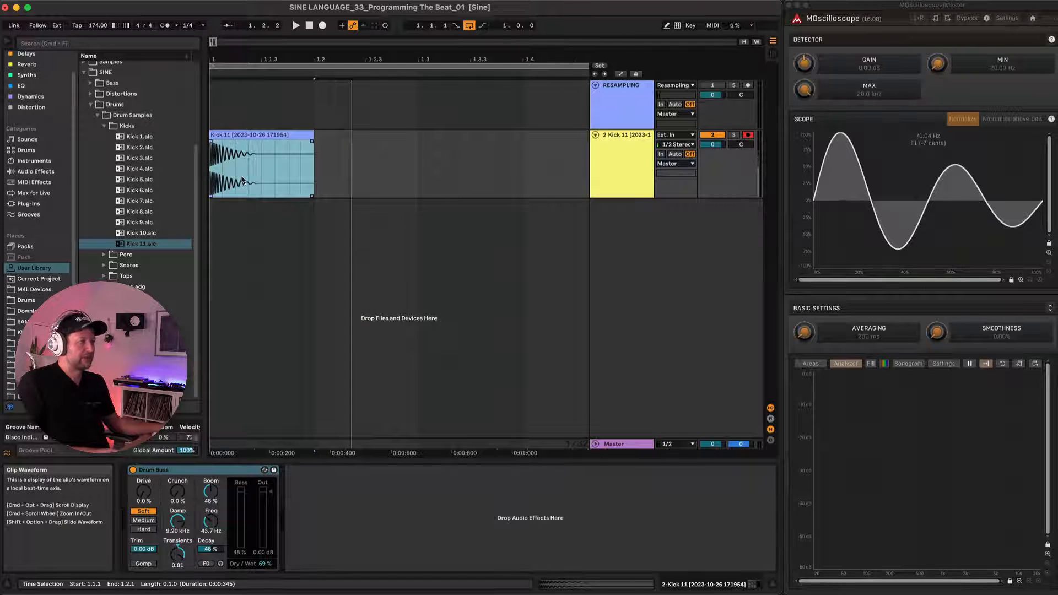
scroll(242, 181, "up", 3)
scroll(242, 181, "up", 3)
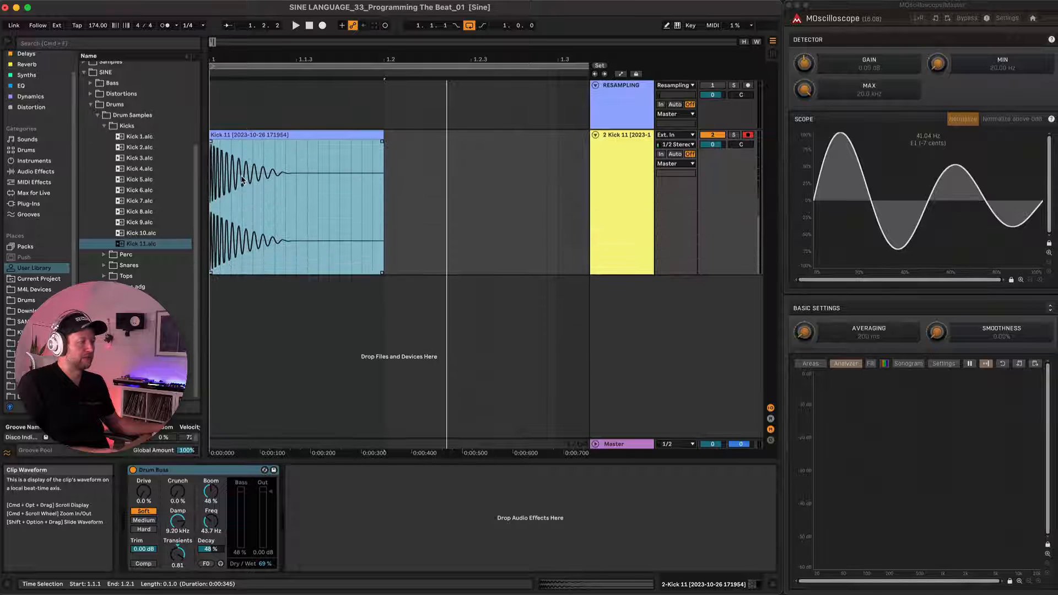
scroll(242, 179, "up", 5)
scroll(242, 179, "up", 3)
scroll(243, 180, "down", 10)
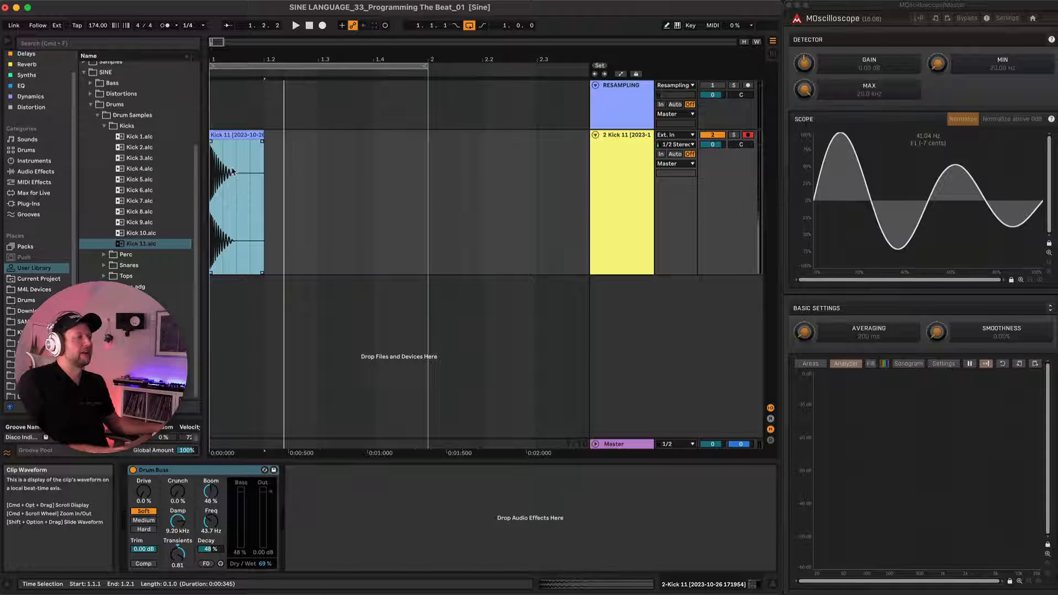
scroll(237, 174, "up", 8)
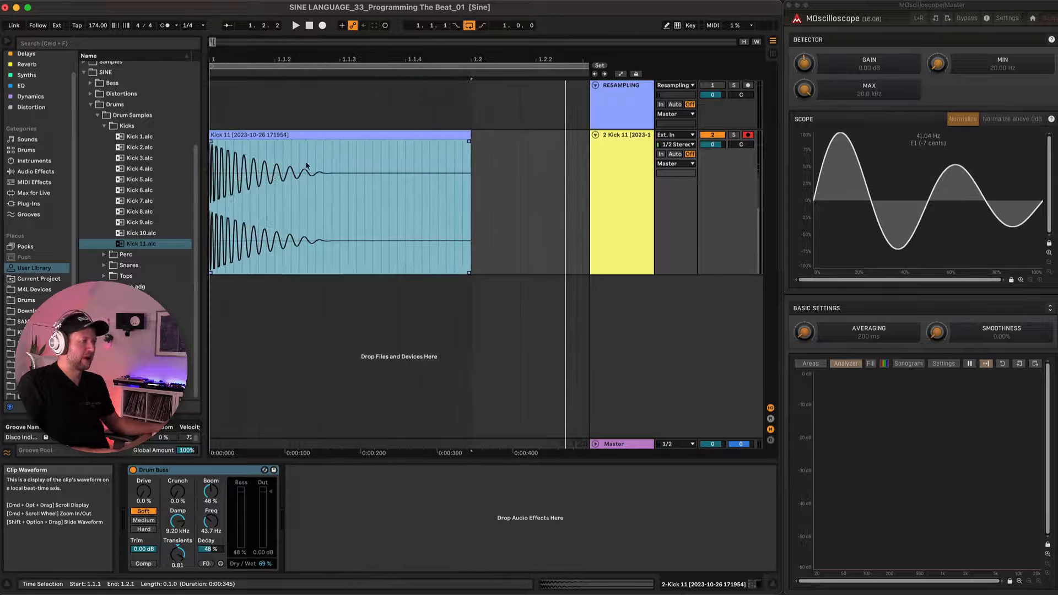
scroll(266, 171, "down", 6)
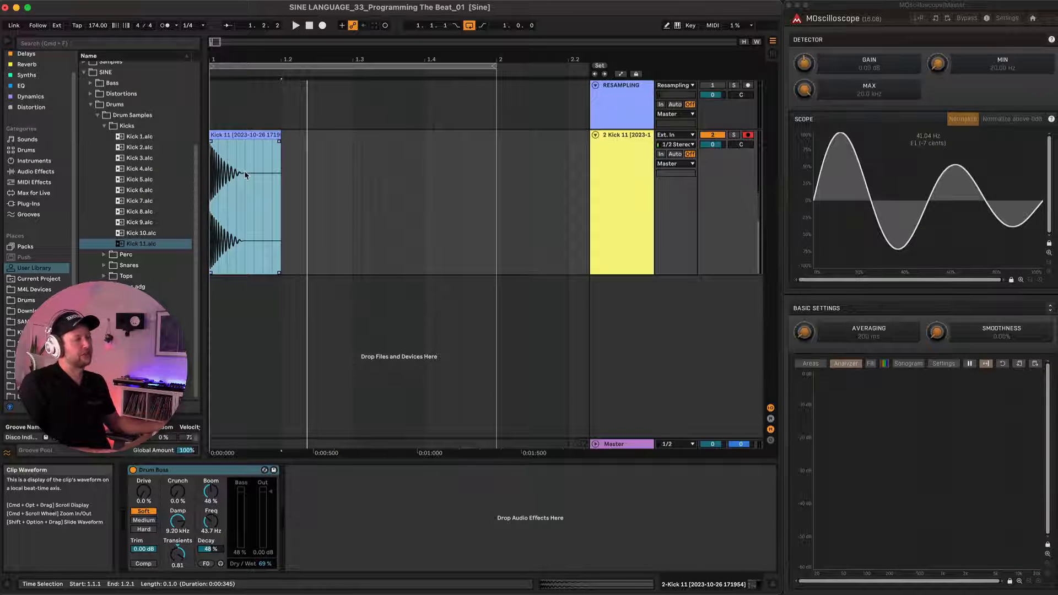
scroll(244, 177, "up", 4)
scroll(241, 178, "down", 4)
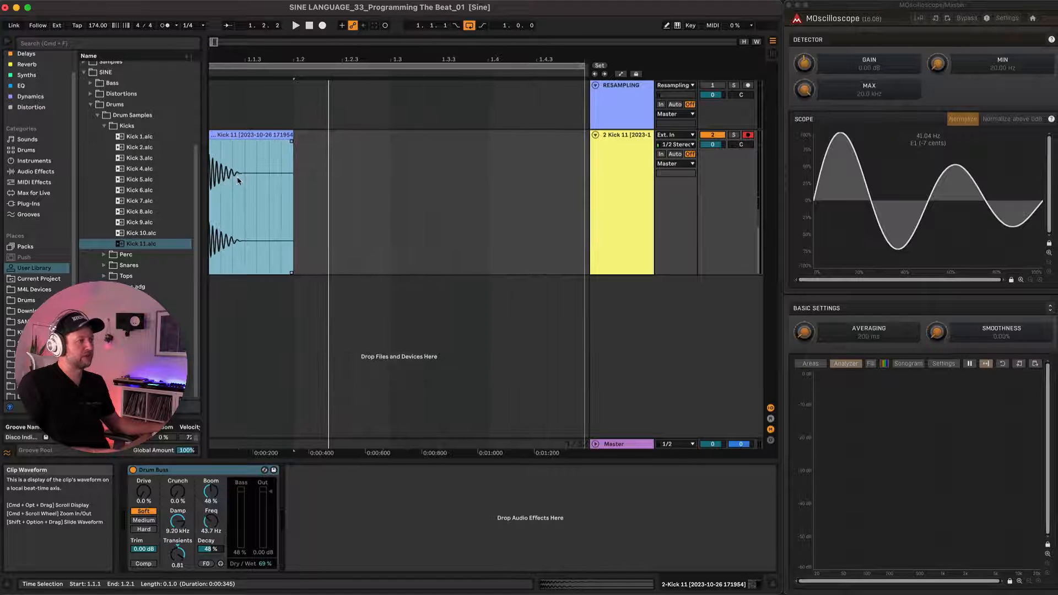
scroll(231, 174, "up", 5)
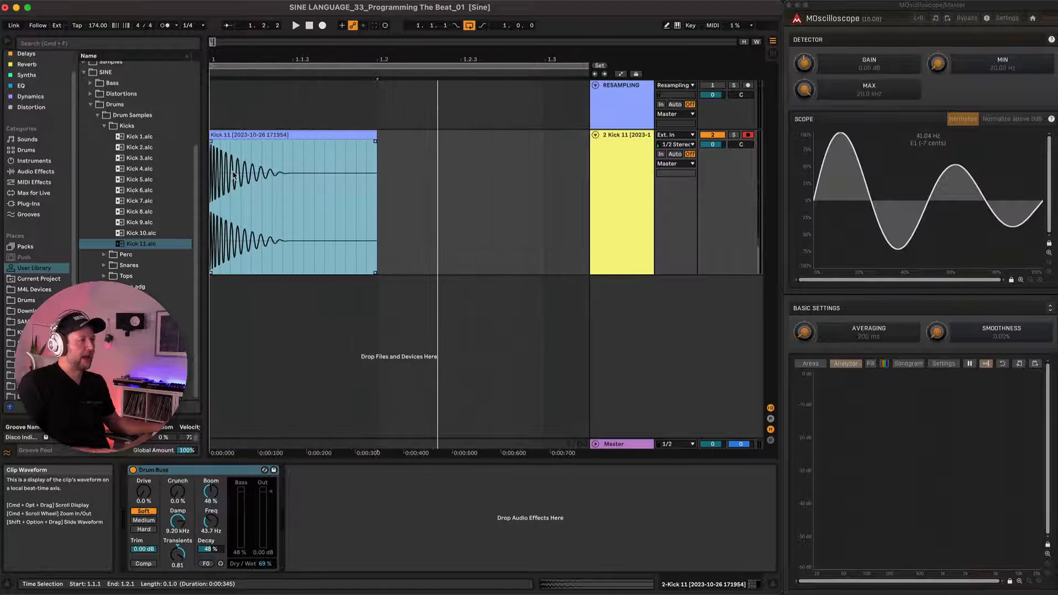
scroll(226, 171, "up", 6)
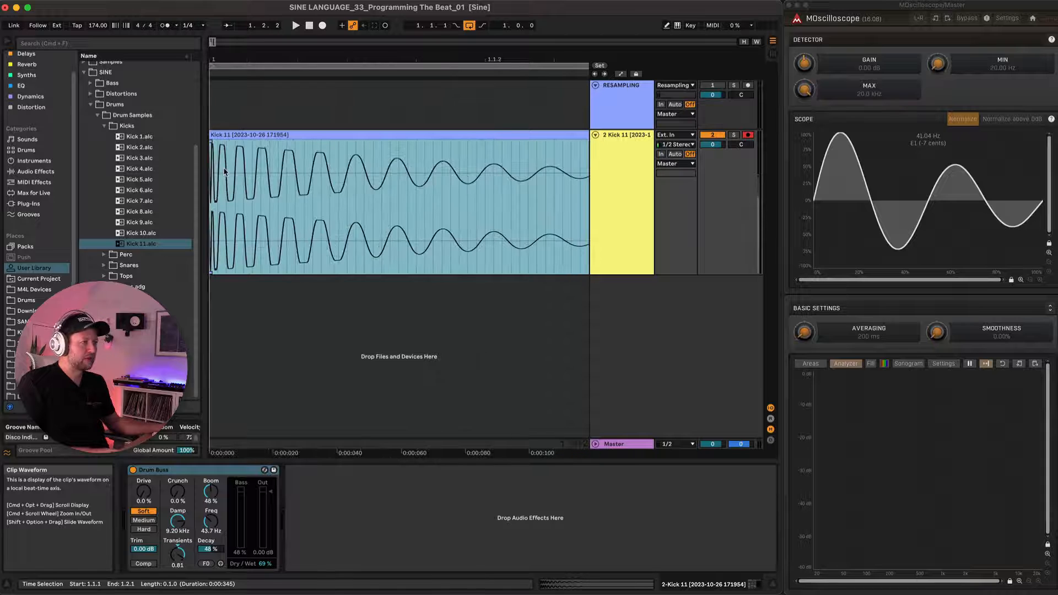
scroll(229, 172, "up", 2)
scroll(214, 175, "up", 3)
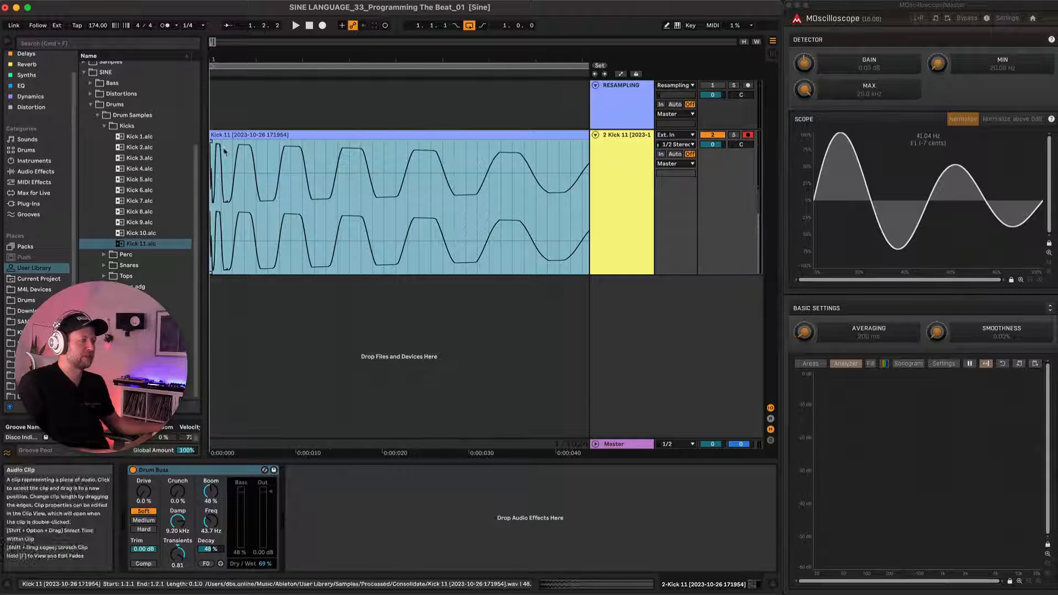
scroll(219, 173, "down", 2)
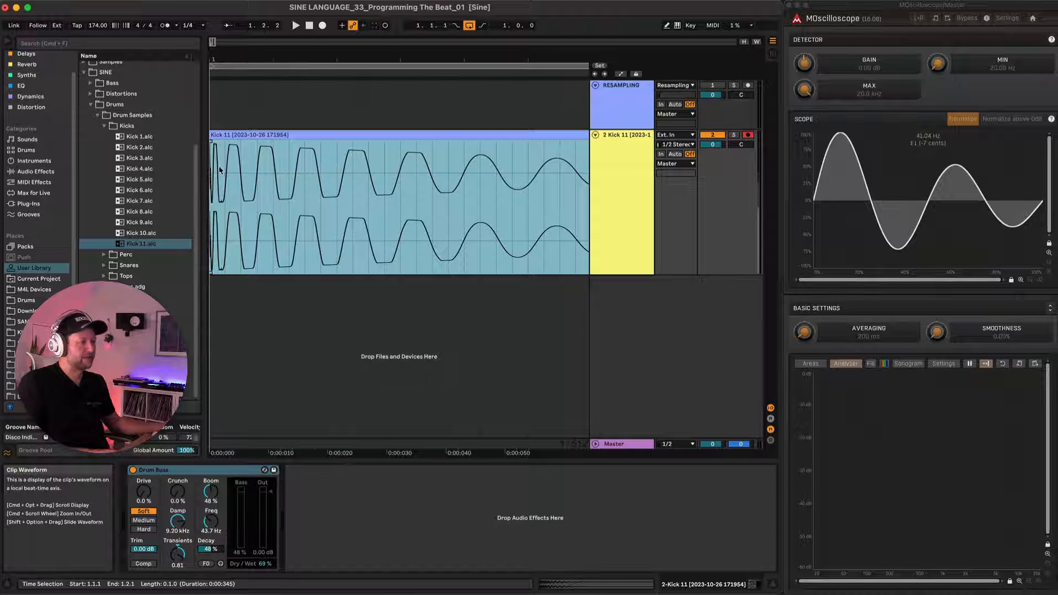
scroll(224, 169, "down", 4)
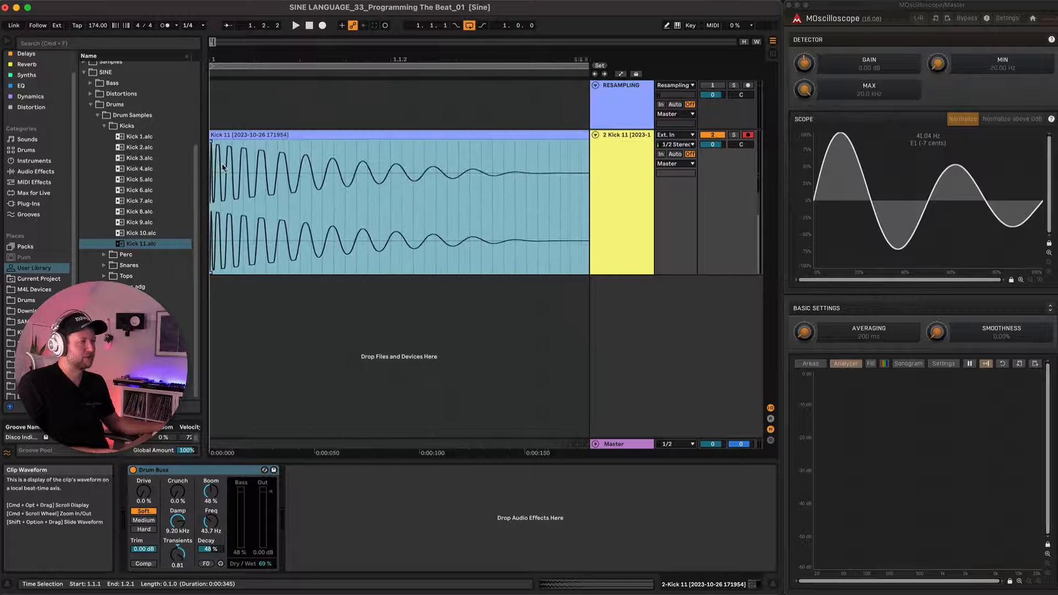
scroll(214, 160, "down", 2)
key("space")
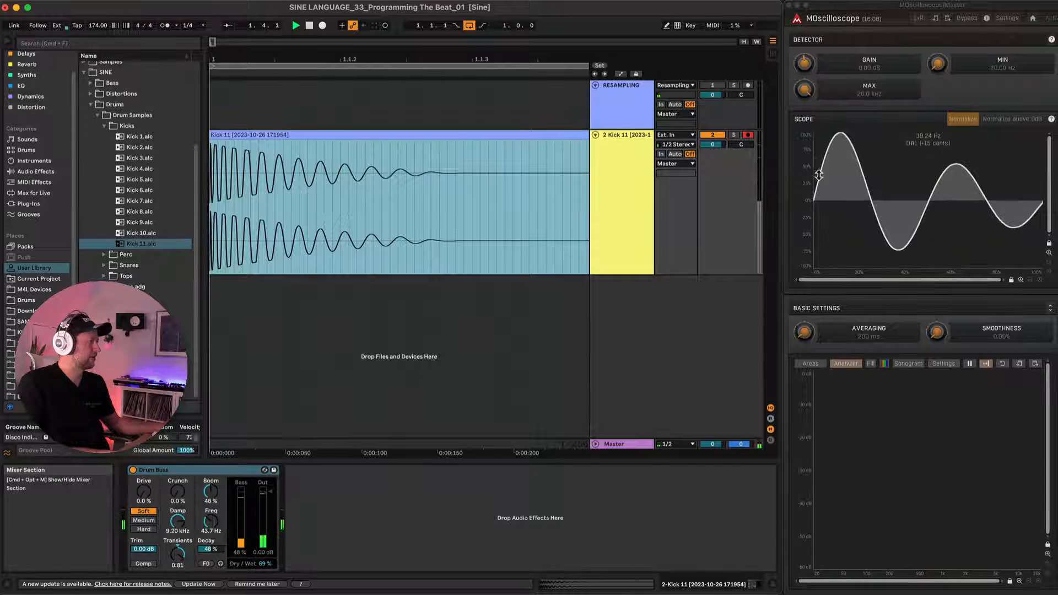
key("space")
Duplicate the Kick 11 track together with its clip and Drum Buss.
scroll(242, 156, "down", 3)
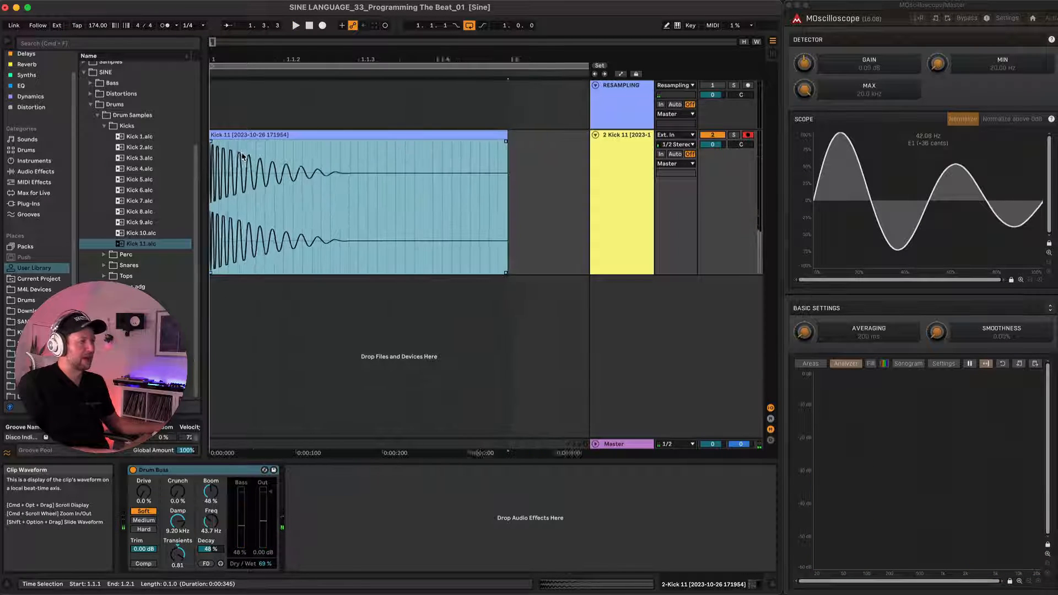
scroll(242, 156, "down", 2)
left_click(237, 136)
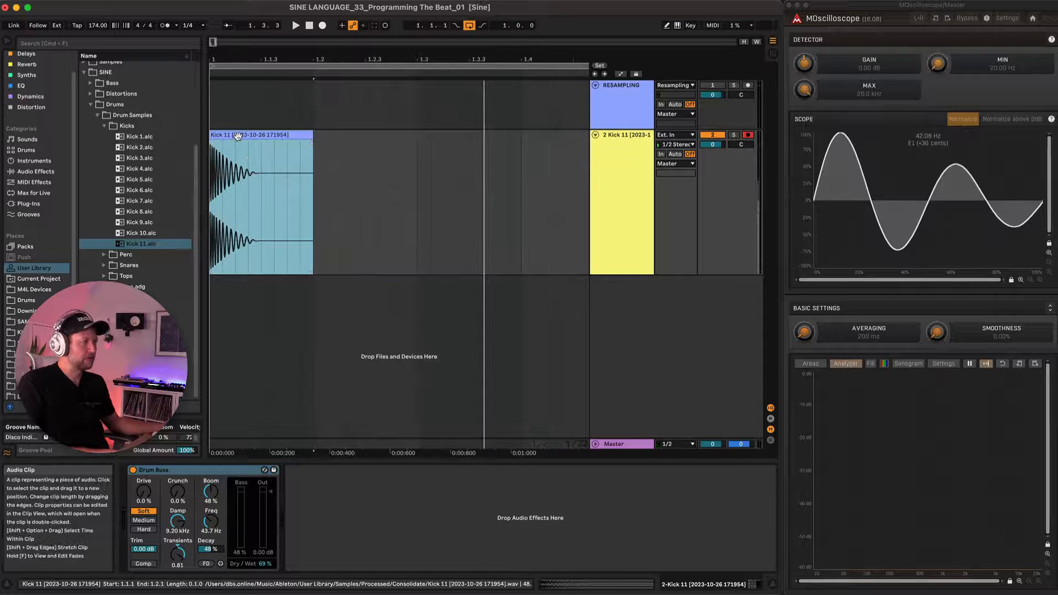
left_click(629, 159)
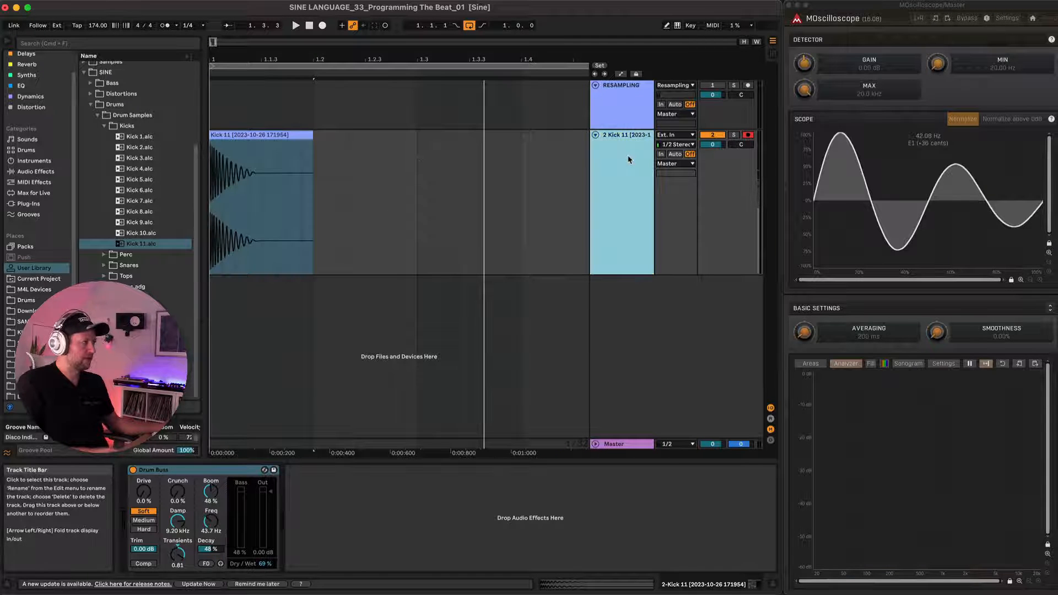
key("super+d")
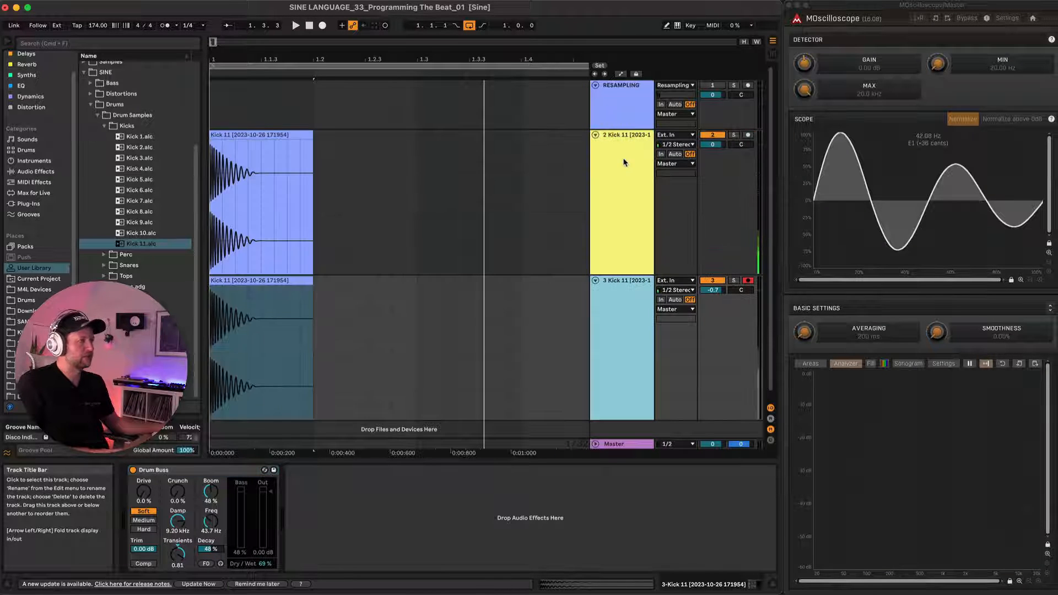
Set the duplicated Kick 11 clip's transient loop mode to one-way, transpose it +24 semitones, and audition it in solo.
left_click(272, 280)
double_click(248, 280)
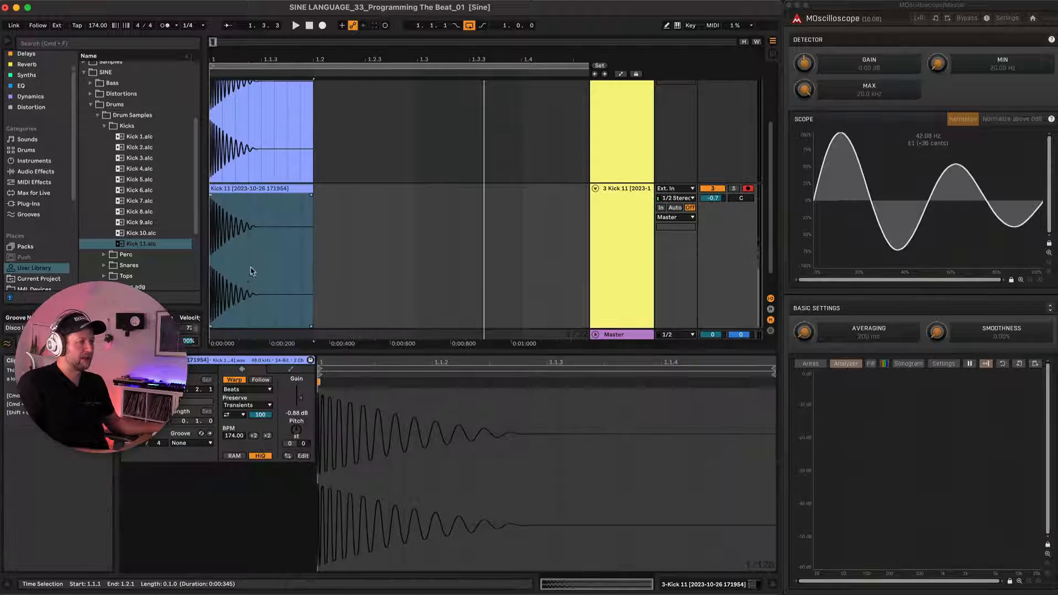
left_click(242, 415)
left_click(236, 424)
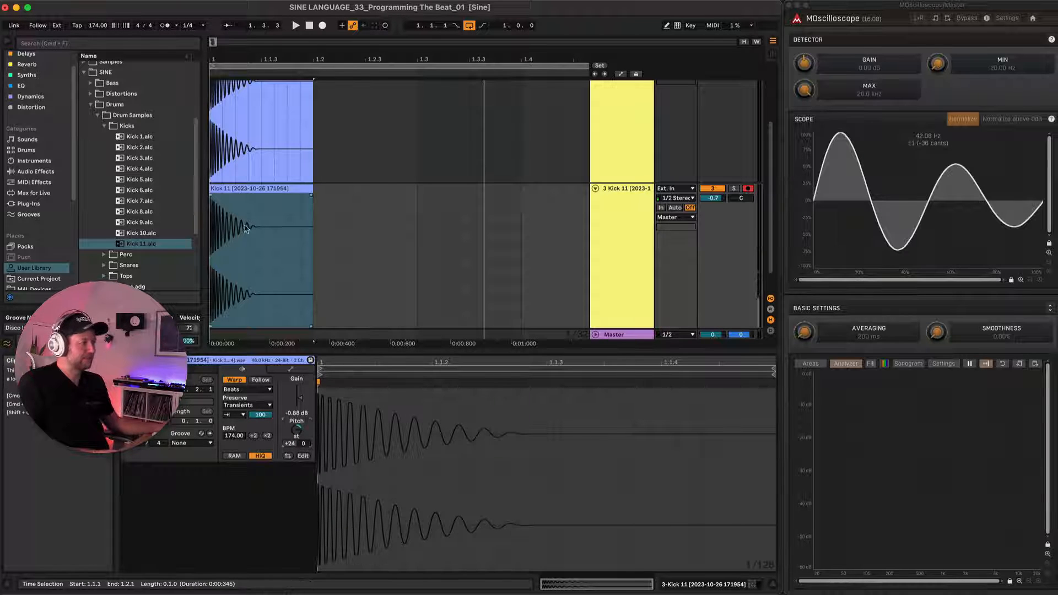
left_click(255, 189)
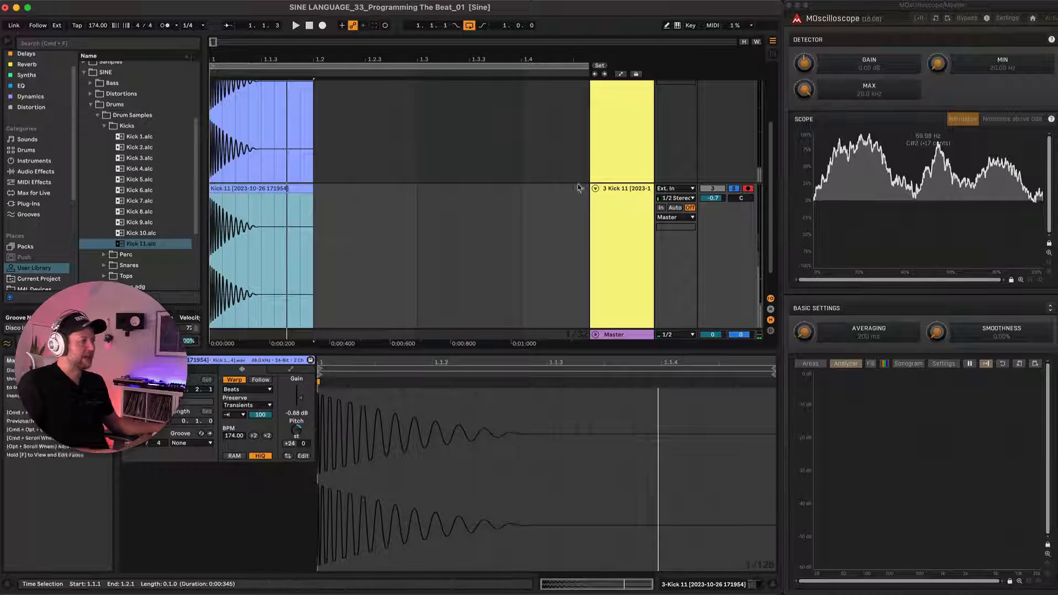
Solo the original Kick 11 track alongside the transposed duplicate and arm the RESAMPLING track for recording.
scroll(555, 162, "up", 2)
scroll(553, 163, "up", 2)
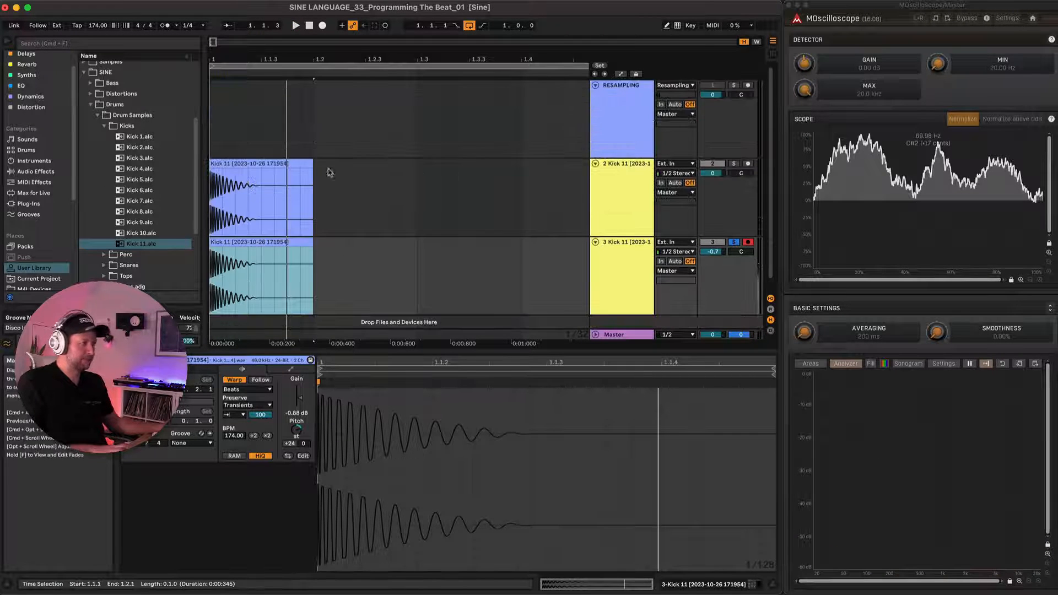
left_click(734, 165)
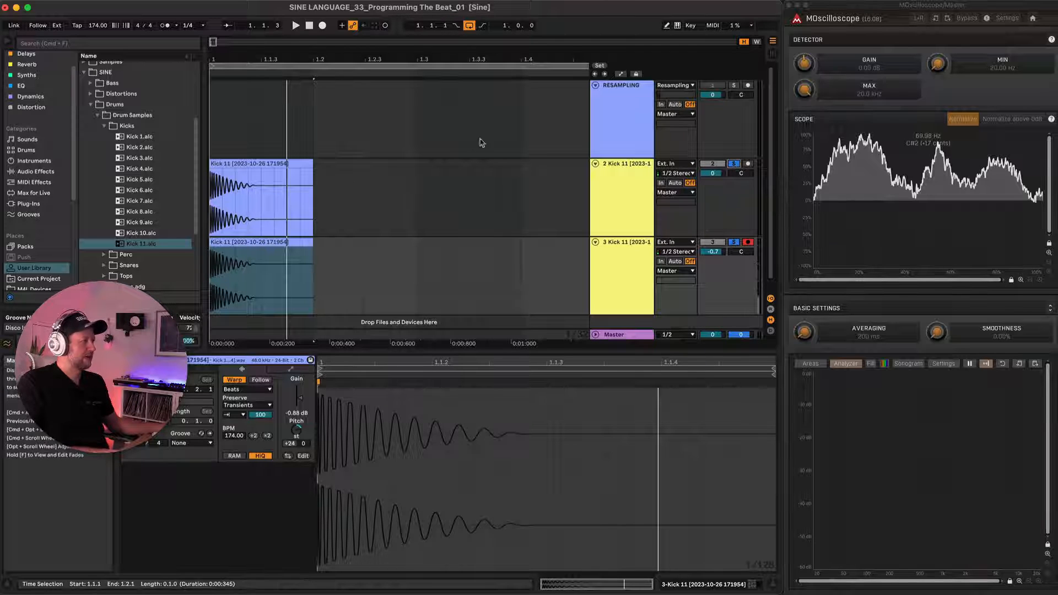
left_click(748, 86)
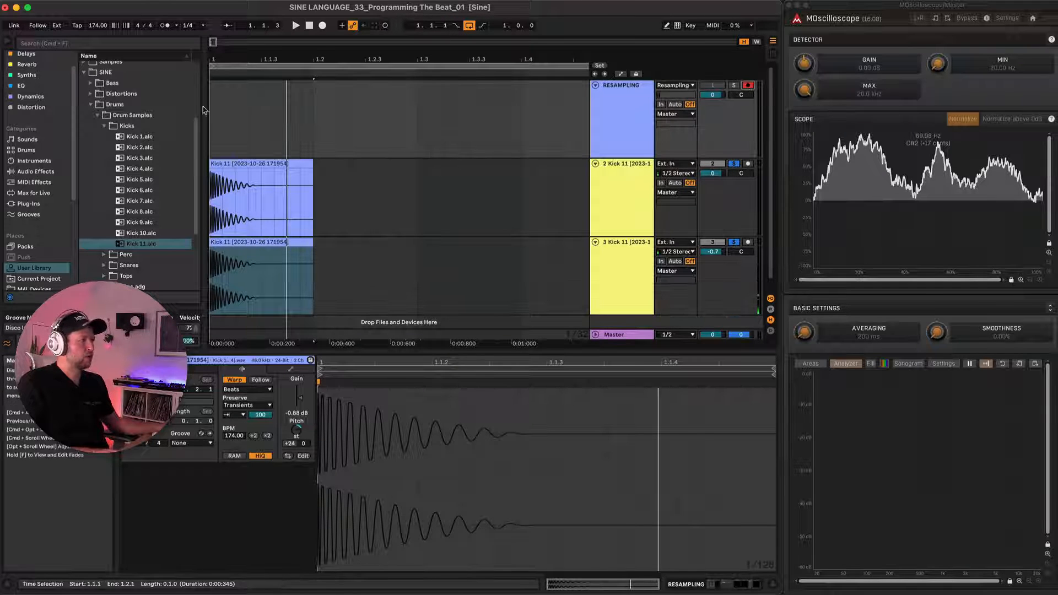
Record the two layered Kick 11 clips together onto the RESAMPLING track and play the result back.
key("F9")
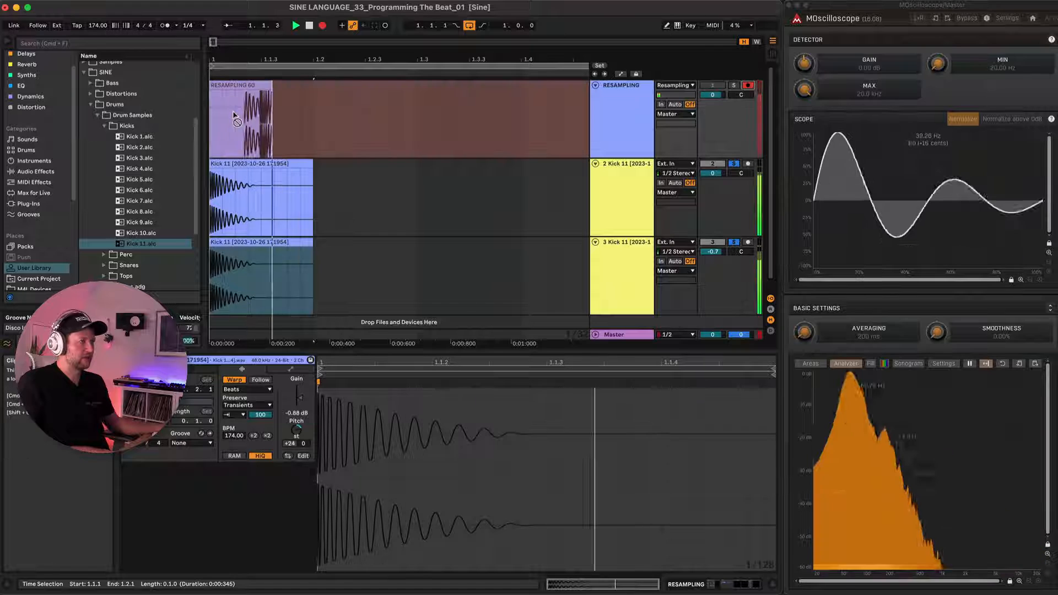
key("space")
key("space")
key("space")
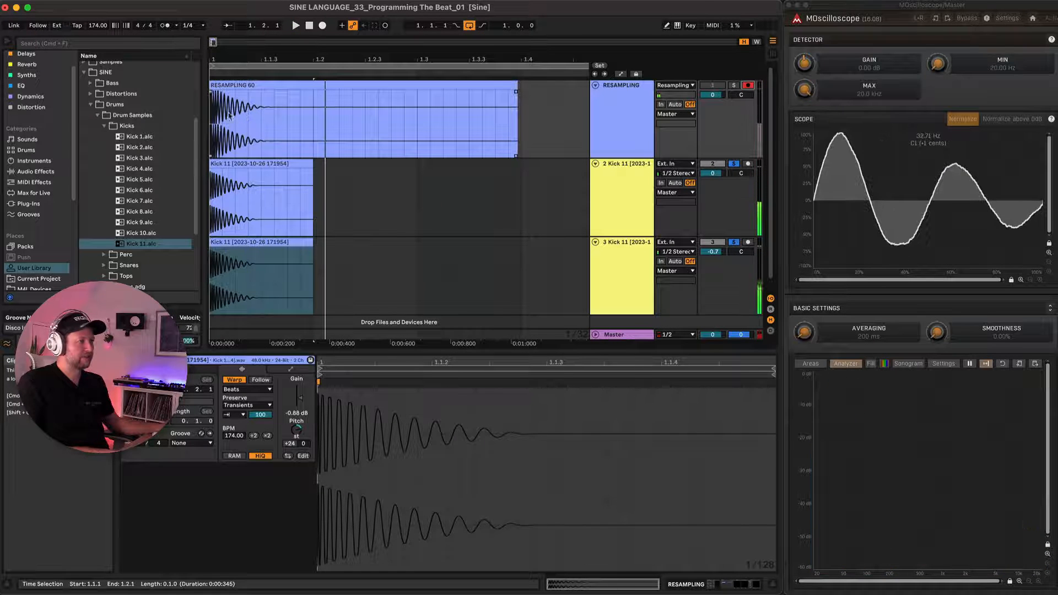
Compare the resampled take's waveform with the two kick layers, and delete the take from the RESAMPLING track.
key("z")
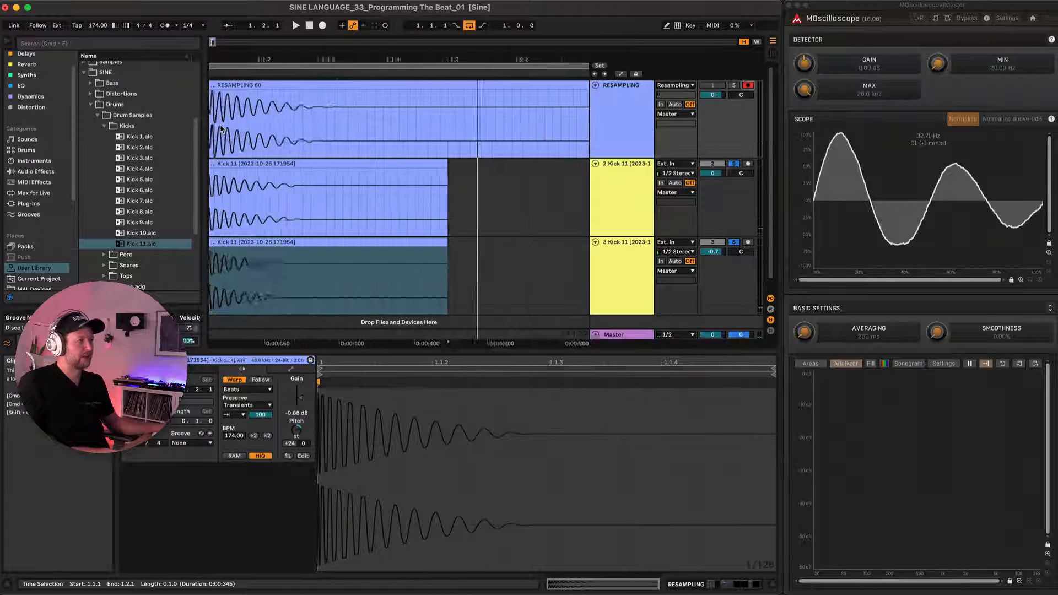
scroll(227, 114, "down", 4)
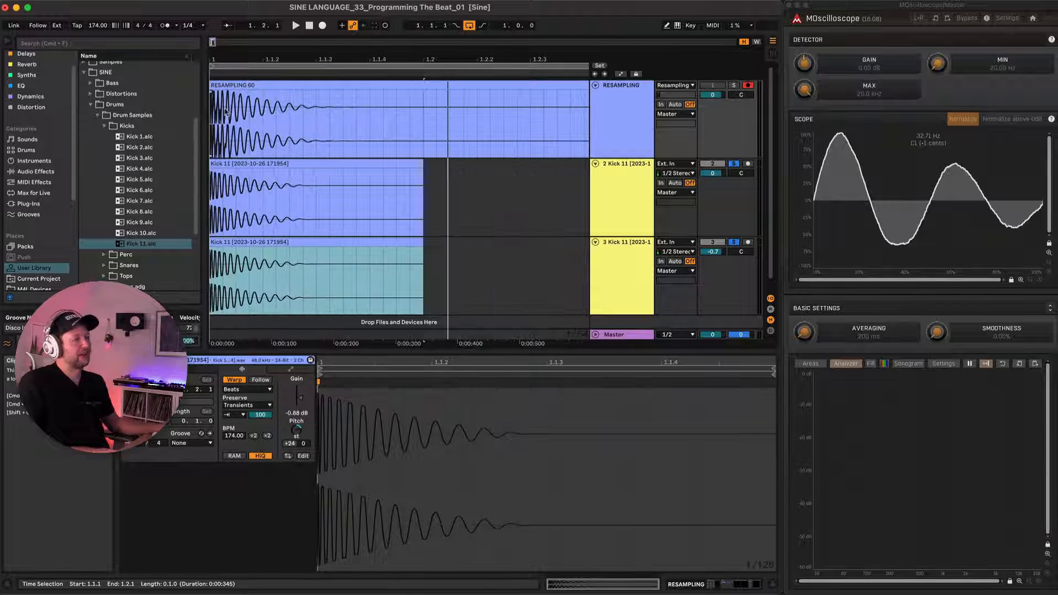
left_click(277, 241)
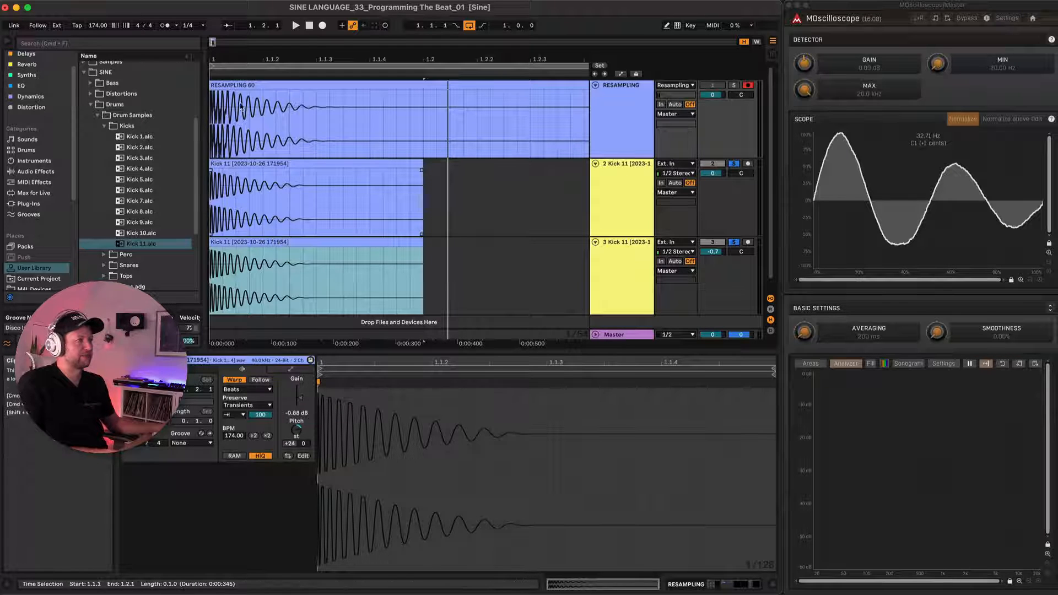
left_click(239, 84)
key("Delete")
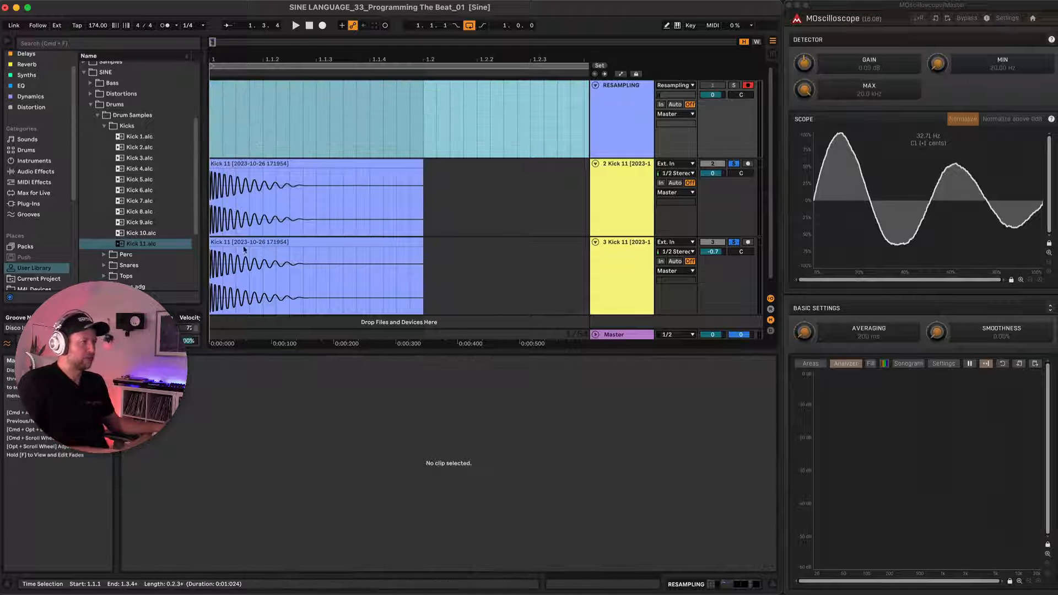
Solo only the transposed Kick 11 duplicate and record it onto the RESAMPLING track.
left_click(735, 164)
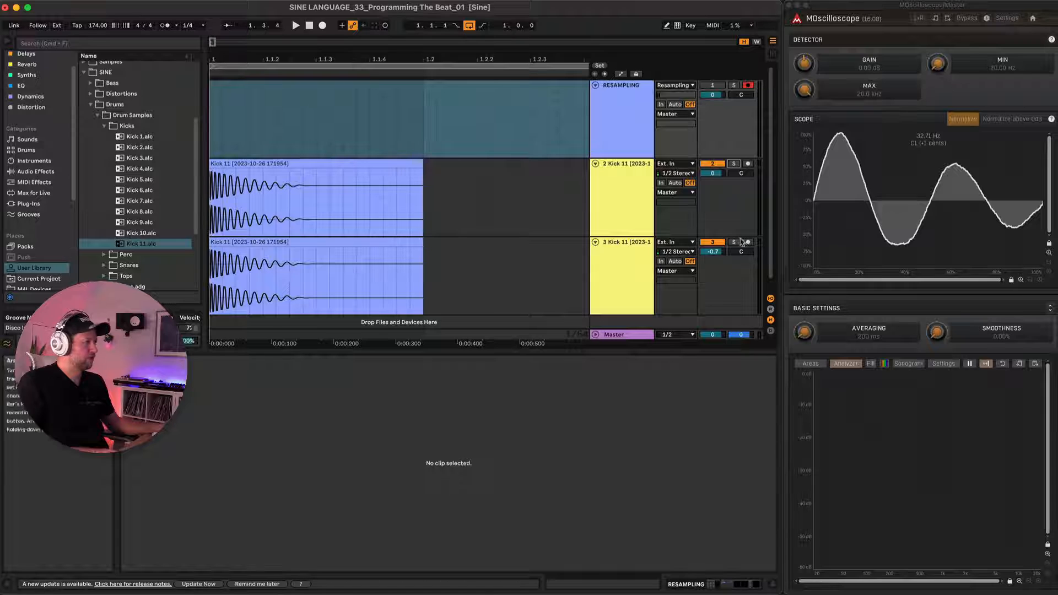
left_click(734, 242)
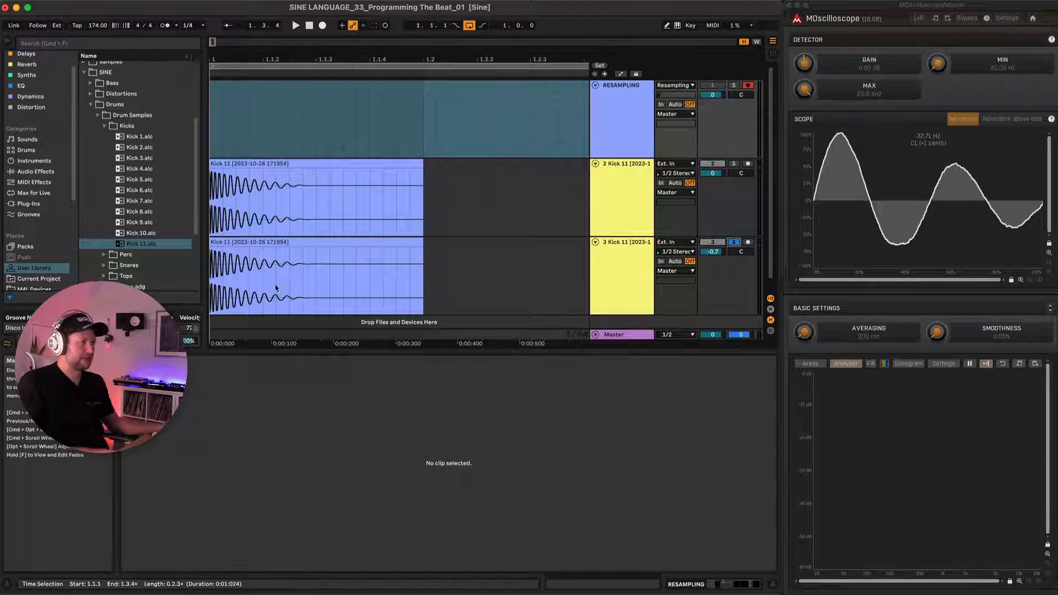
left_click(214, 117)
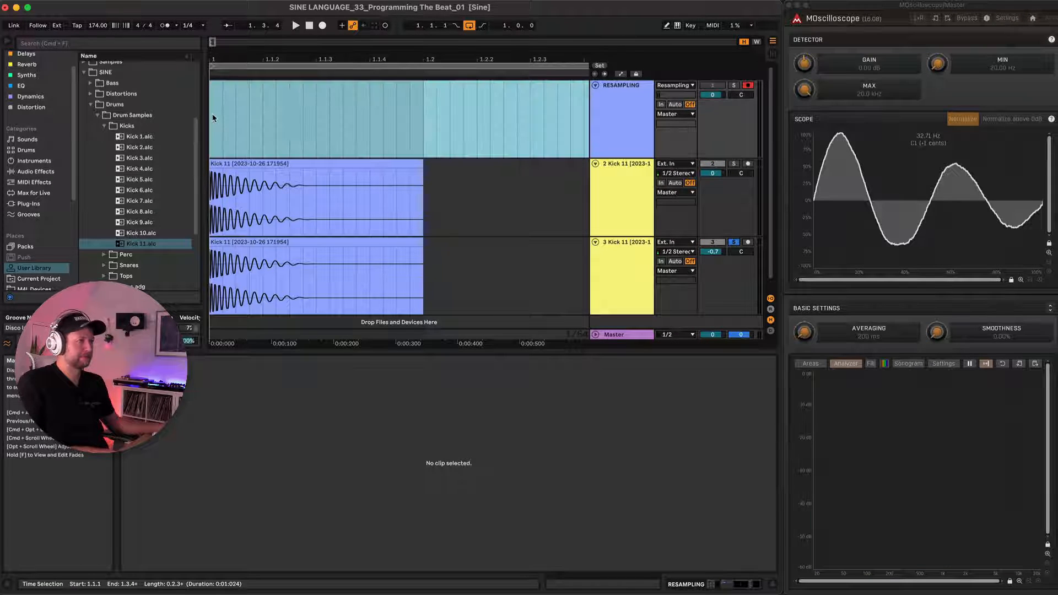
key("F9")
key("space")
scroll(216, 120, "up", 5)
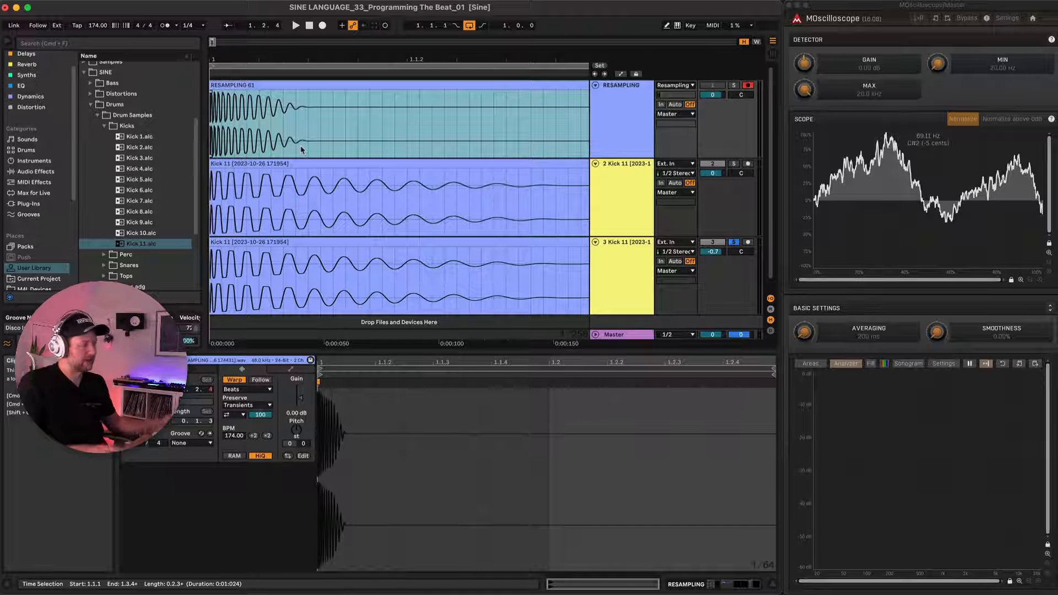
scroll(268, 121, "down", 3)
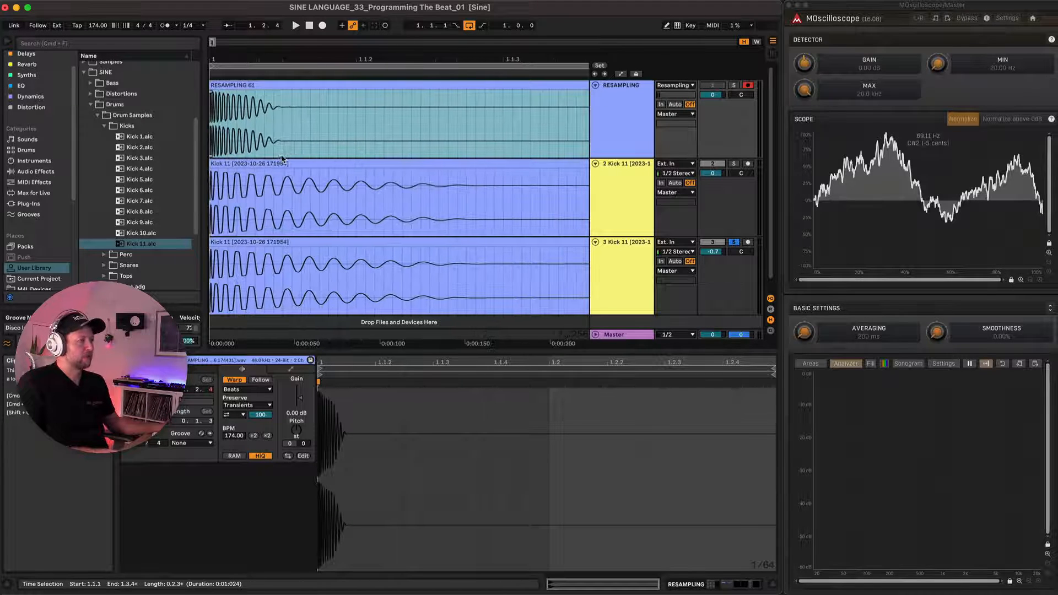
Move the resampled take over the transposed Kick 11 duplicate, split it after the decay, and delete the silent remainder.
left_click_drag(245, 85, 253, 251)
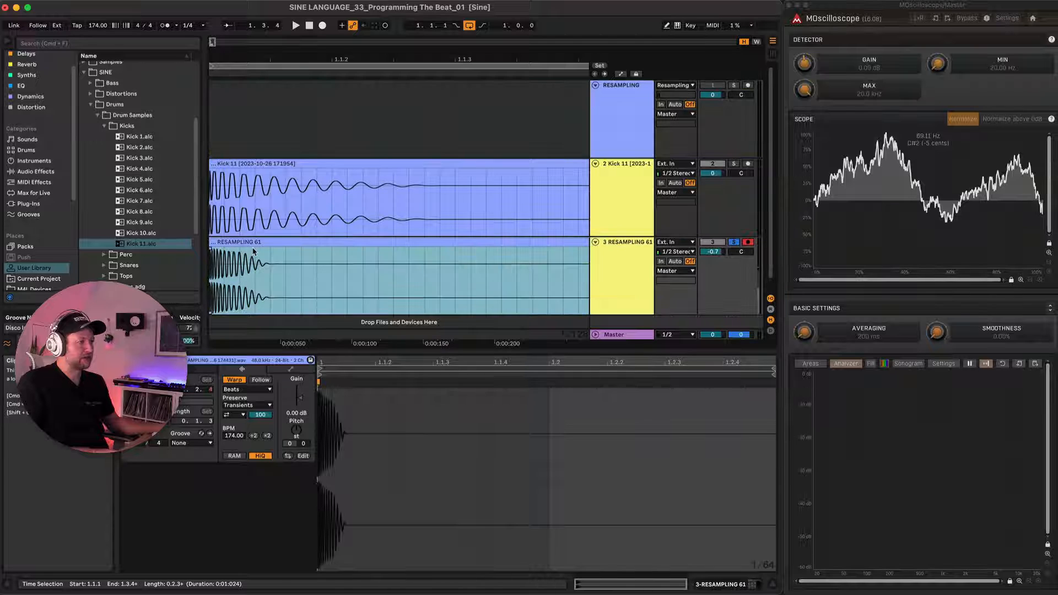
left_click(269, 261)
key("super+e")
left_click(306, 241)
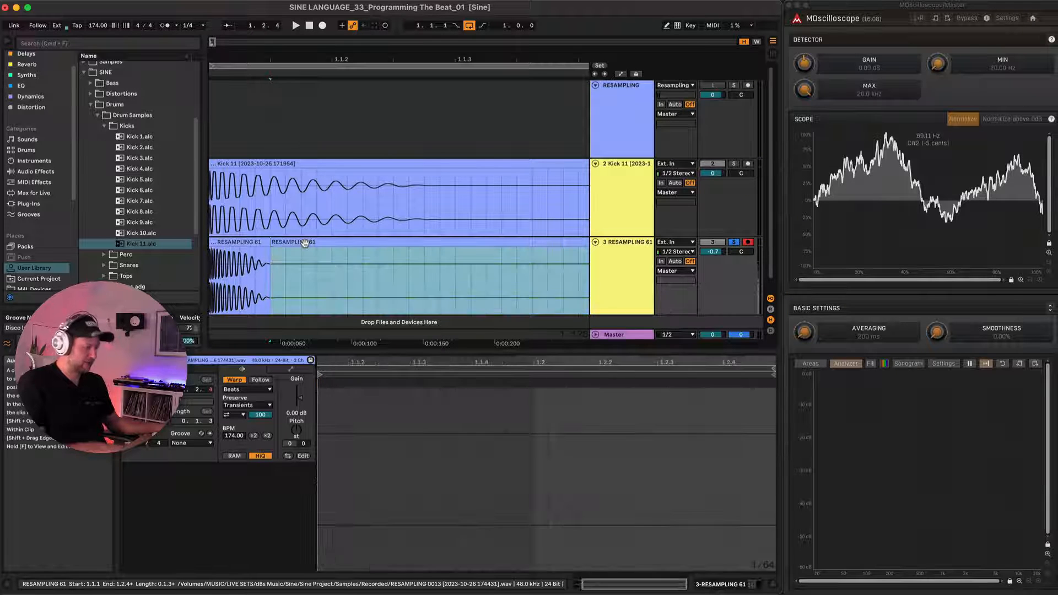
key("Delete")
Shorten the RESAMPLING 61 clip to its opening transient with a fade-out, and add a short fade-in to the Kick 11 clip.
scroll(265, 246, "up", 3)
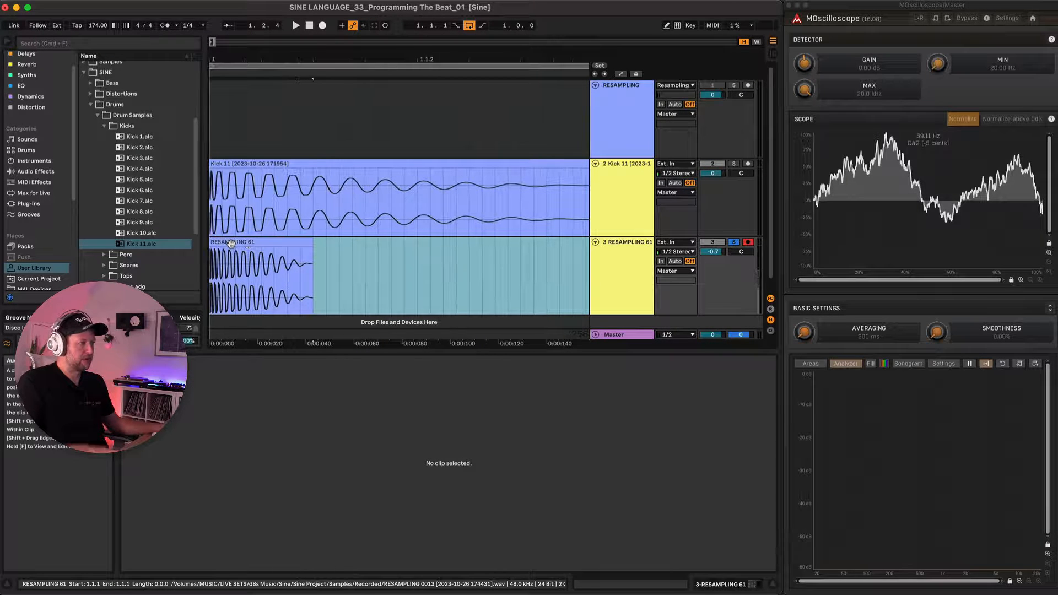
left_click(231, 243)
left_click_drag(313, 245, 232, 248)
scroll(232, 247, "up", 3)
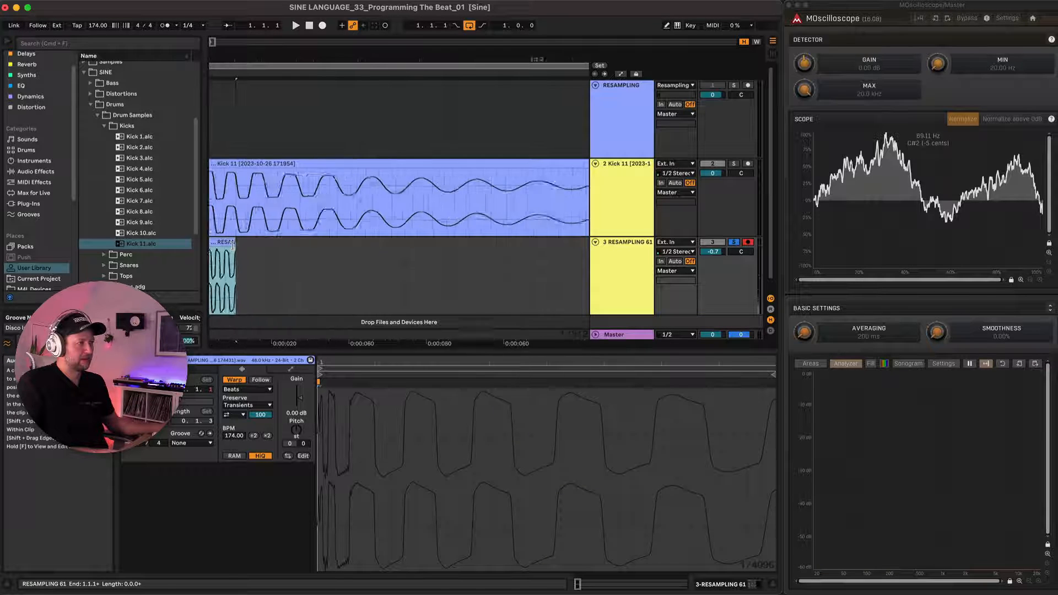
left_click_drag(259, 231, 214, 190)
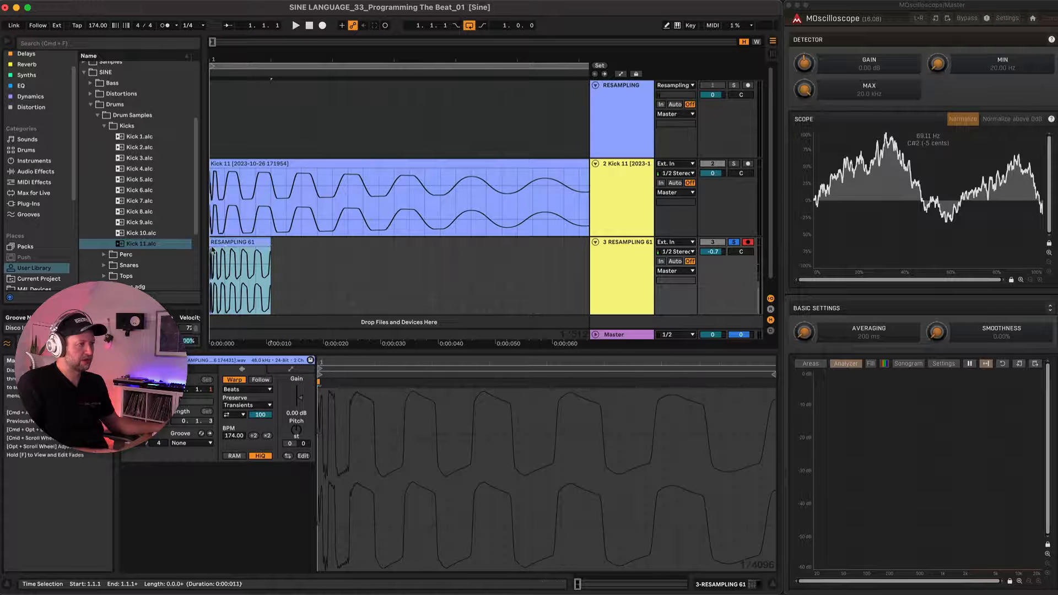
scroll(226, 204, "up", 2)
scroll(226, 204, "left", 1)
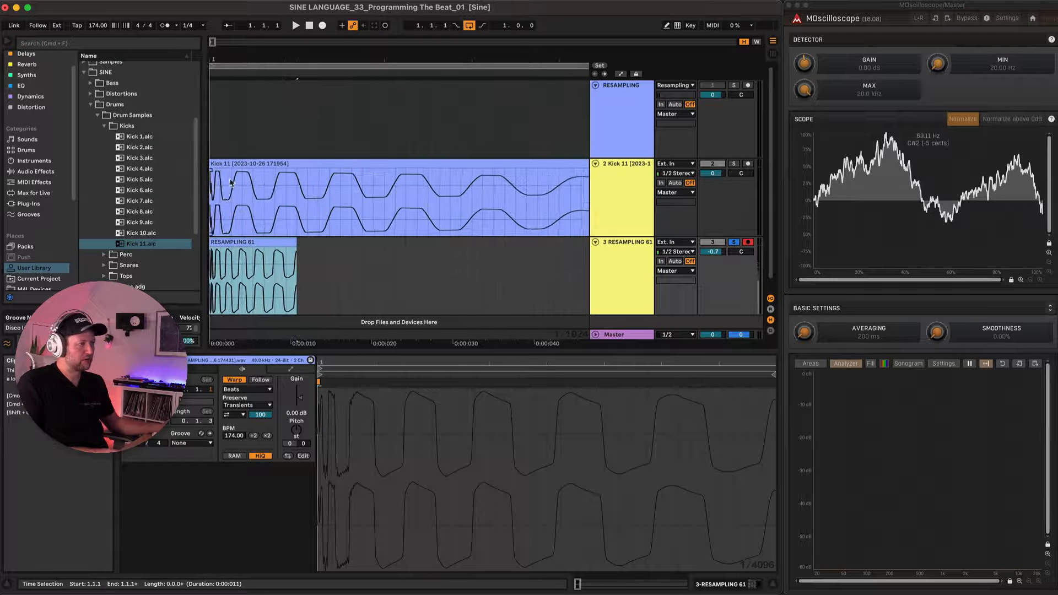
left_click_drag(296, 242, 218, 259)
left_click(223, 166)
left_click_drag(212, 169, 247, 175)
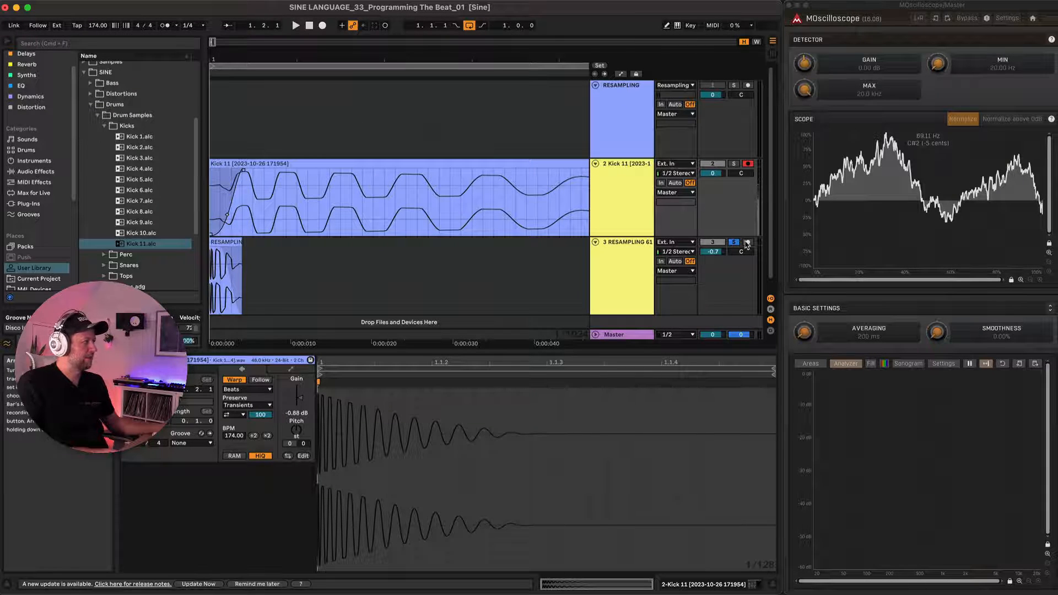
Solo the Kick 11 track alongside the transient track, and lower their volumes together to -4.2 dB and -4.9 dB.
left_click(748, 86)
left_click(734, 164)
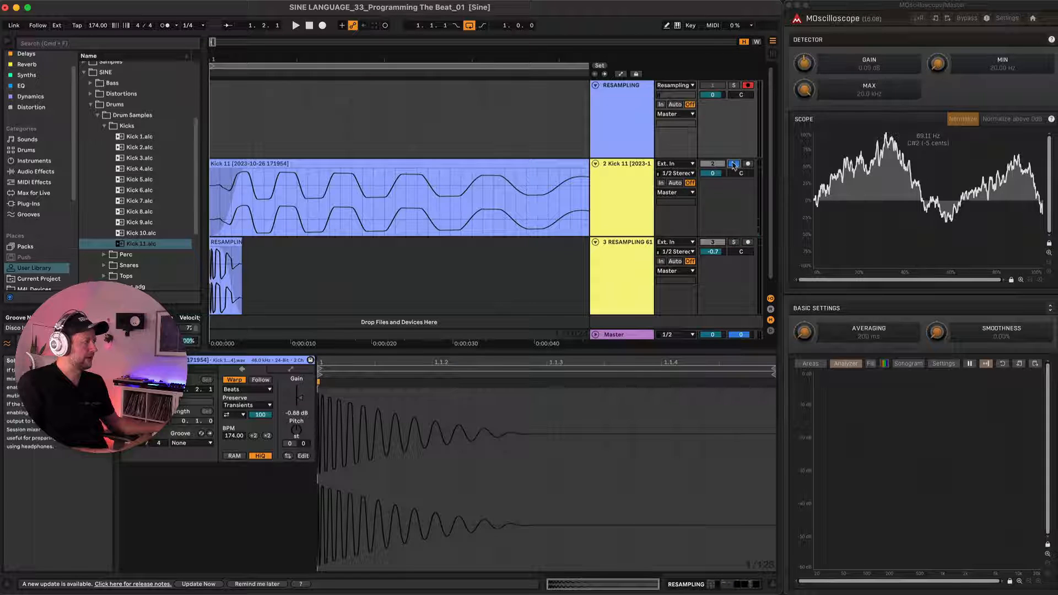
scroll(302, 100, "down", 2)
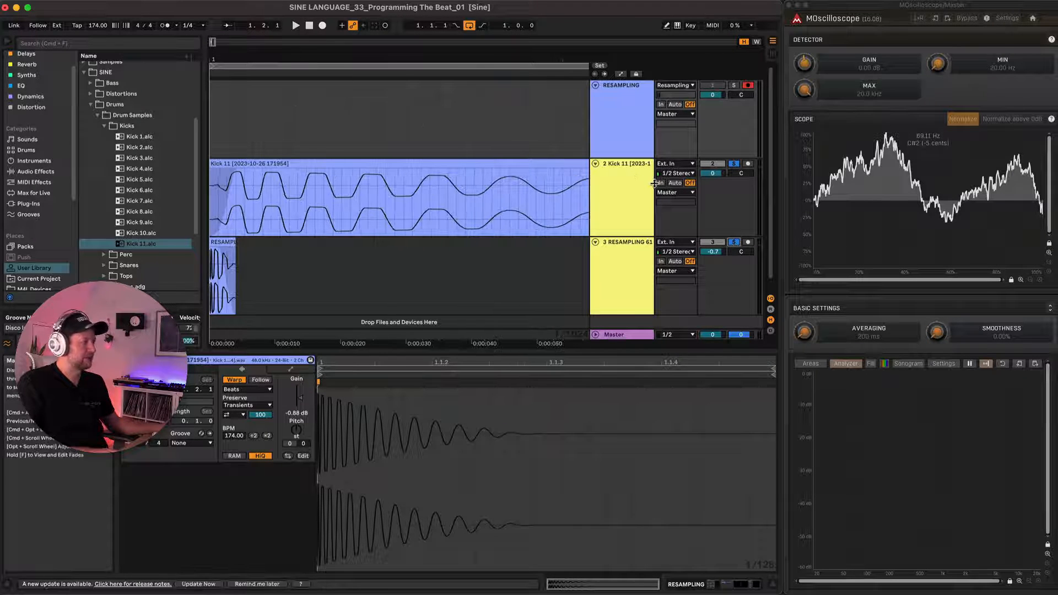
left_click(640, 212)
left_click(639, 257, "shift")
left_click_drag(713, 173, 713, 187)
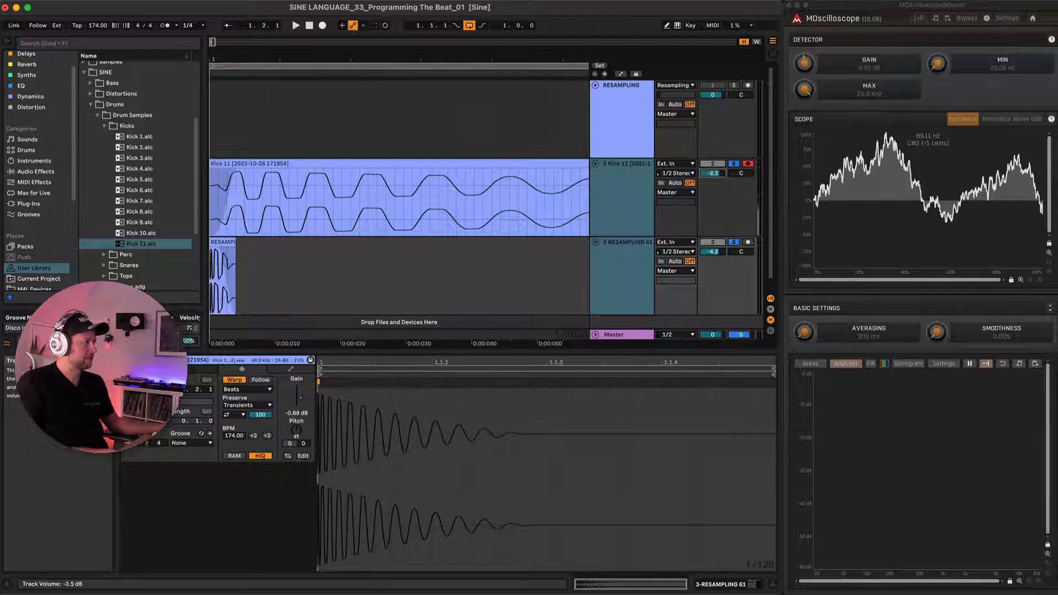
Arm the RESAMPLING track, record the transient and Kick 11 layers together from the start, and inspect the take's waveform.
left_click(747, 86)
left_click(221, 105)
key("F9")
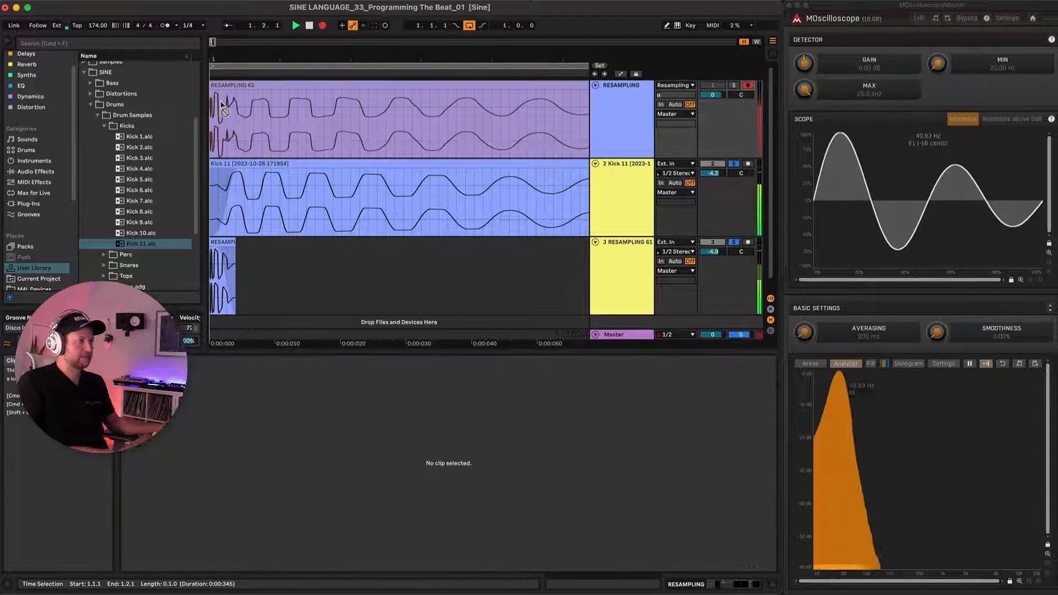
key("space")
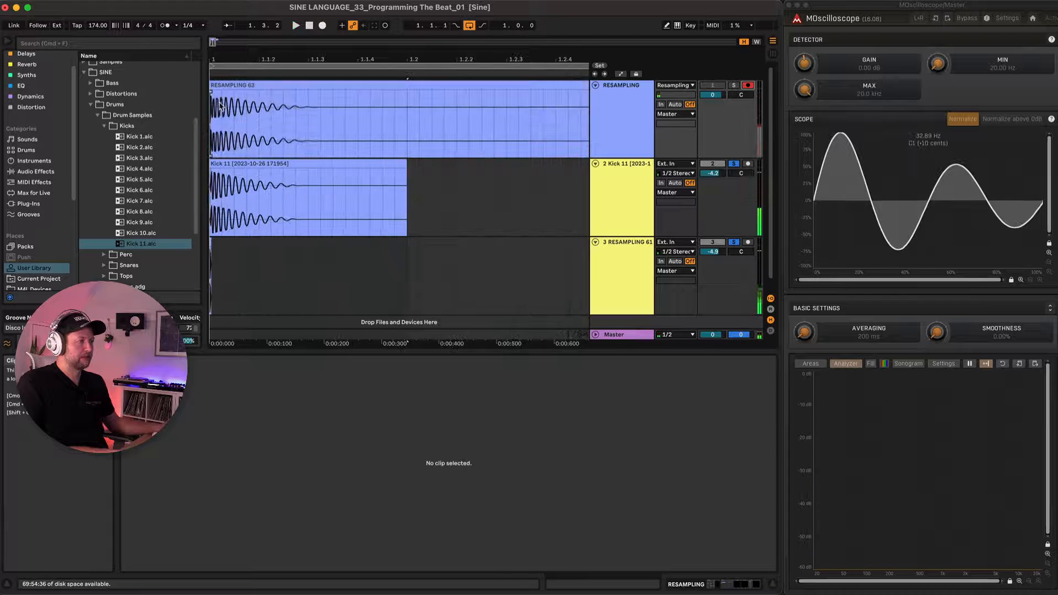
scroll(219, 103, "up", 5)
scroll(229, 116, "left", 2)
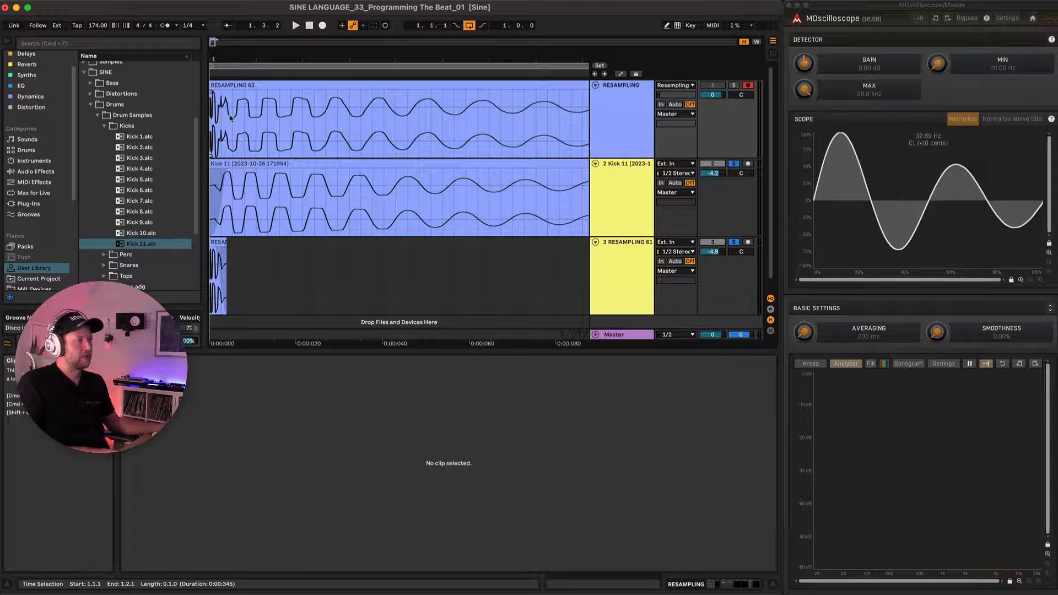
scroll(246, 114, "down", 5)
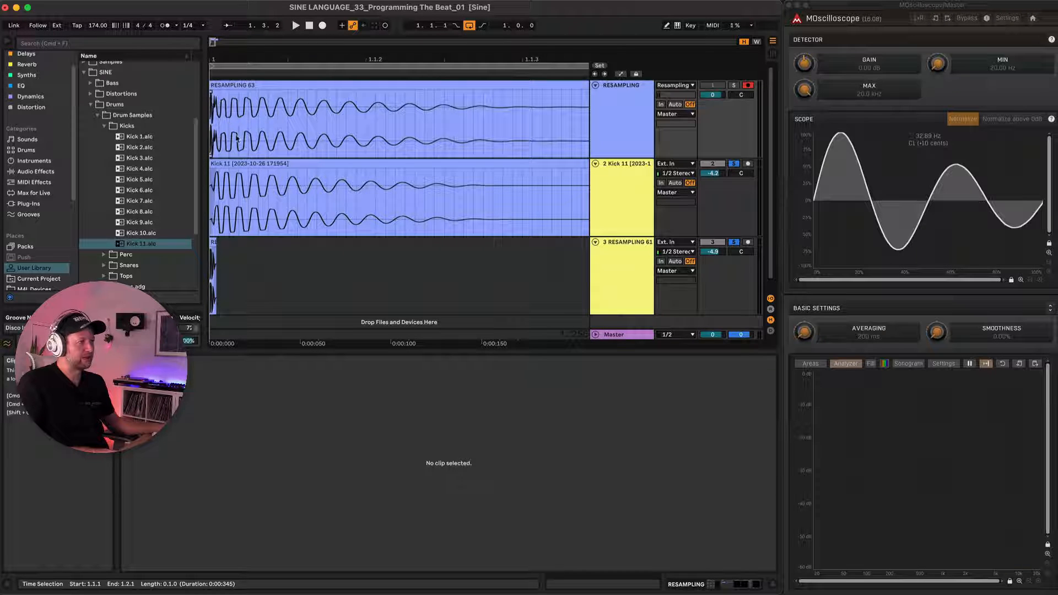
scroll(224, 124, "up", 5)
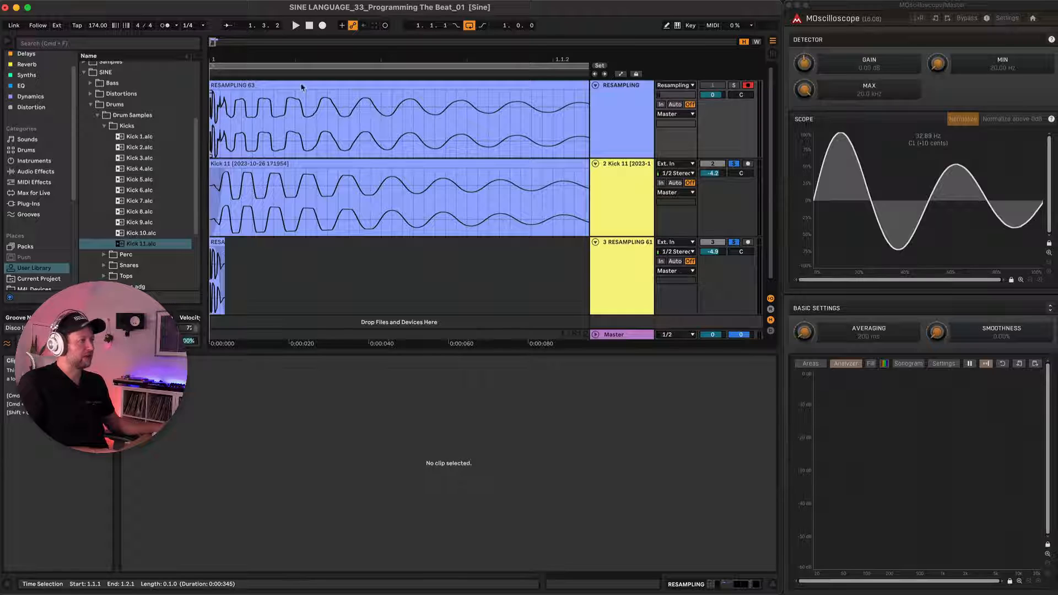
Loop-record the layered kick again while setting the Kick 11 track volume to -0.6 dB and the transient track to -6.5 dB.
left_click(272, 85)
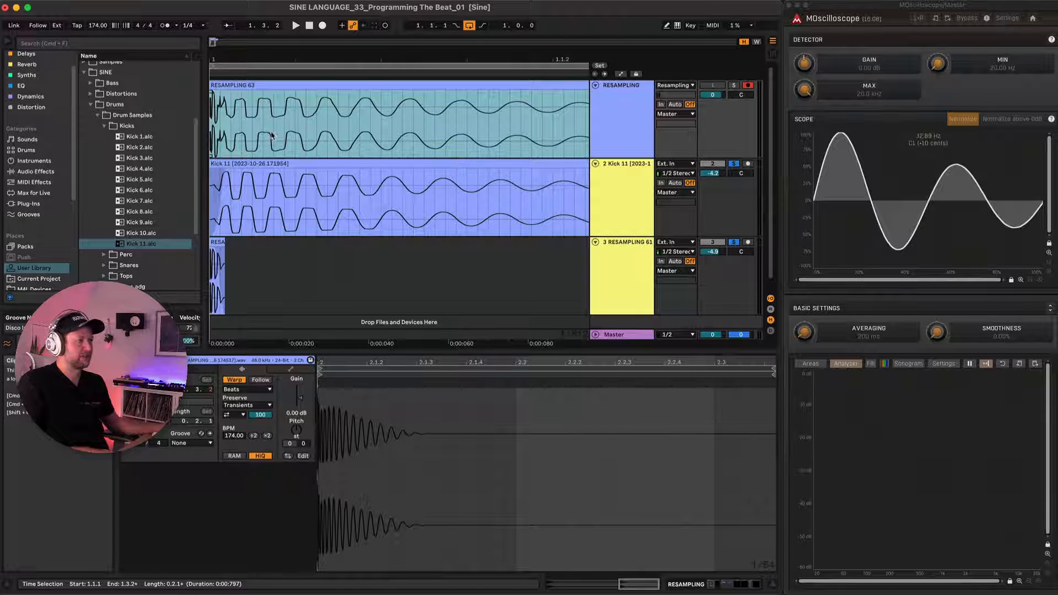
key("F9")
left_click_drag(712, 252, 712, 261)
left_click_drag(714, 174, 715, 159)
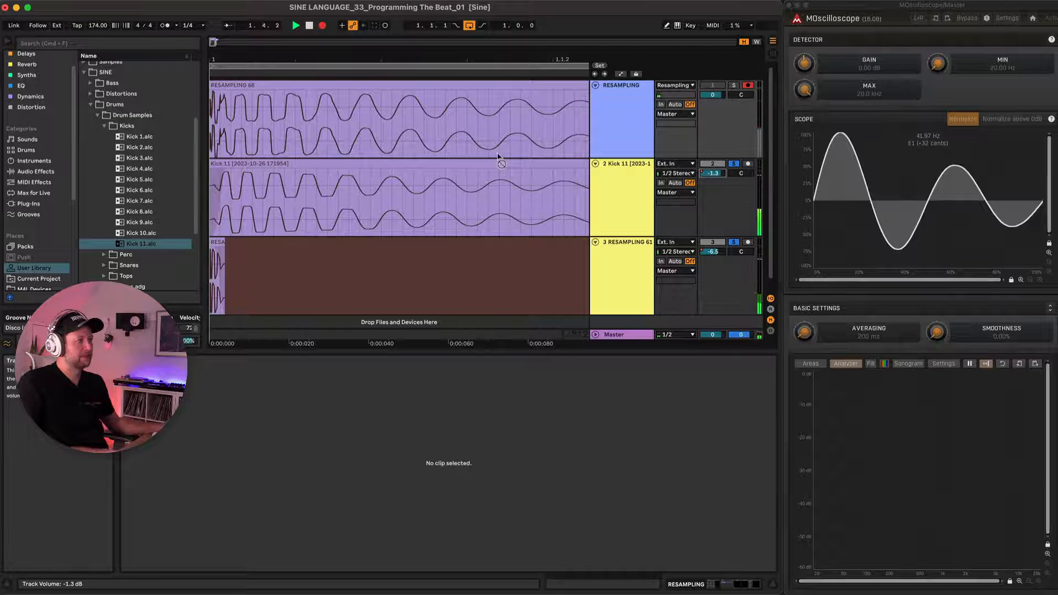
scroll(305, 141, "down", 6)
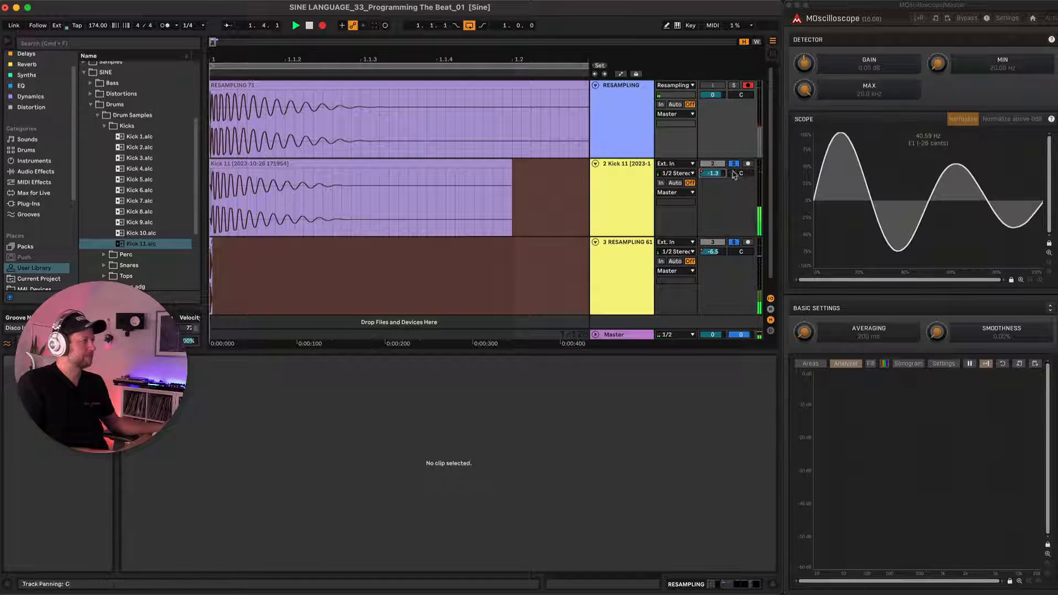
left_click_drag(718, 174, 713, 174)
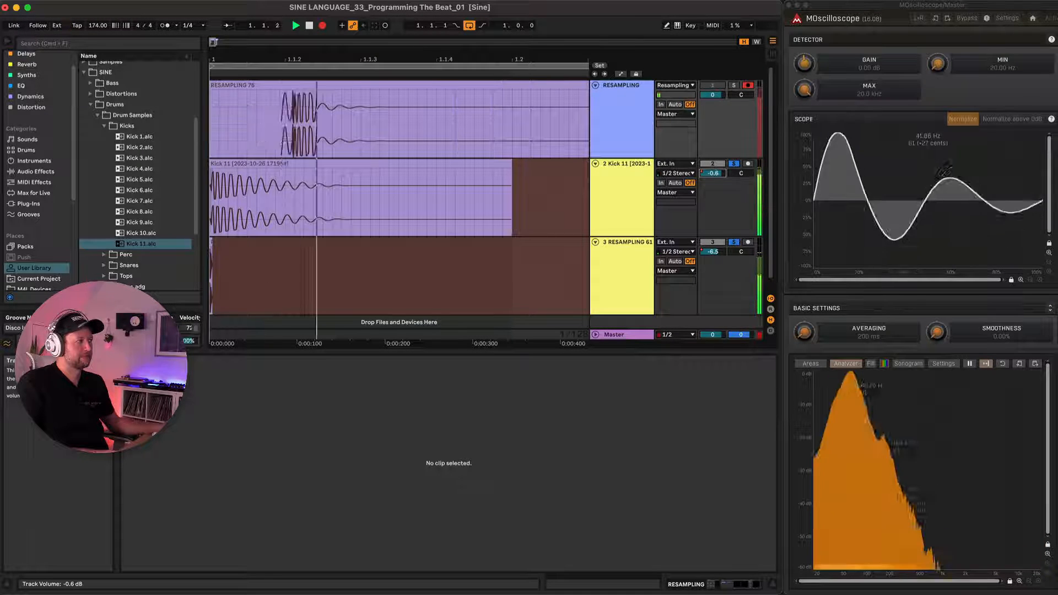
key("space")
scroll(295, 126, "down", 5)
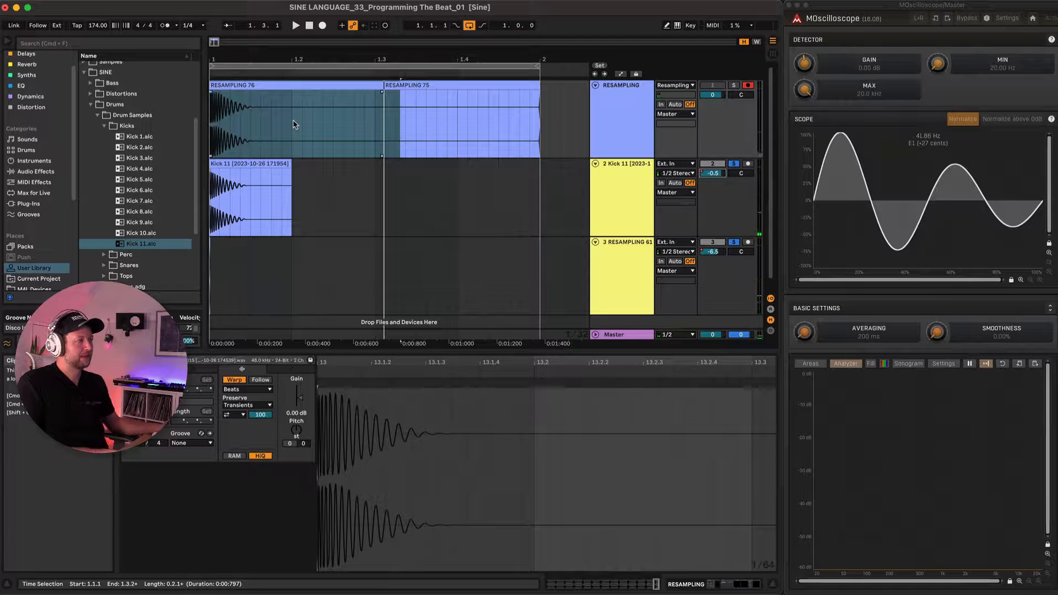
Lower the Kick 11 and transient track volumes together to -3.2 dB and -9.2 dB.
left_click(623, 194)
left_click(631, 259, "shift")
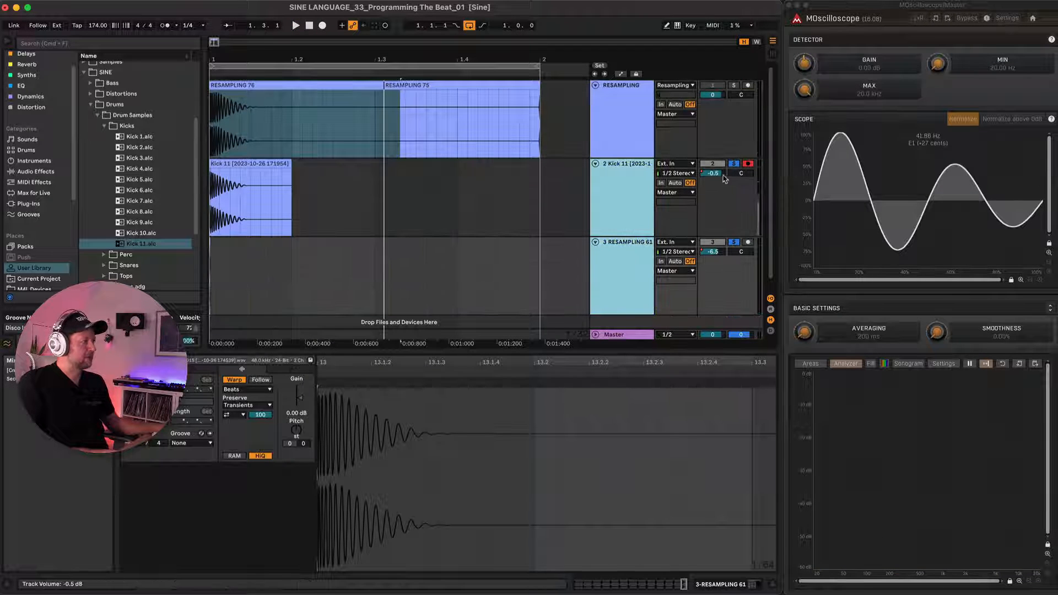
left_click_drag(714, 173, 714, 174)
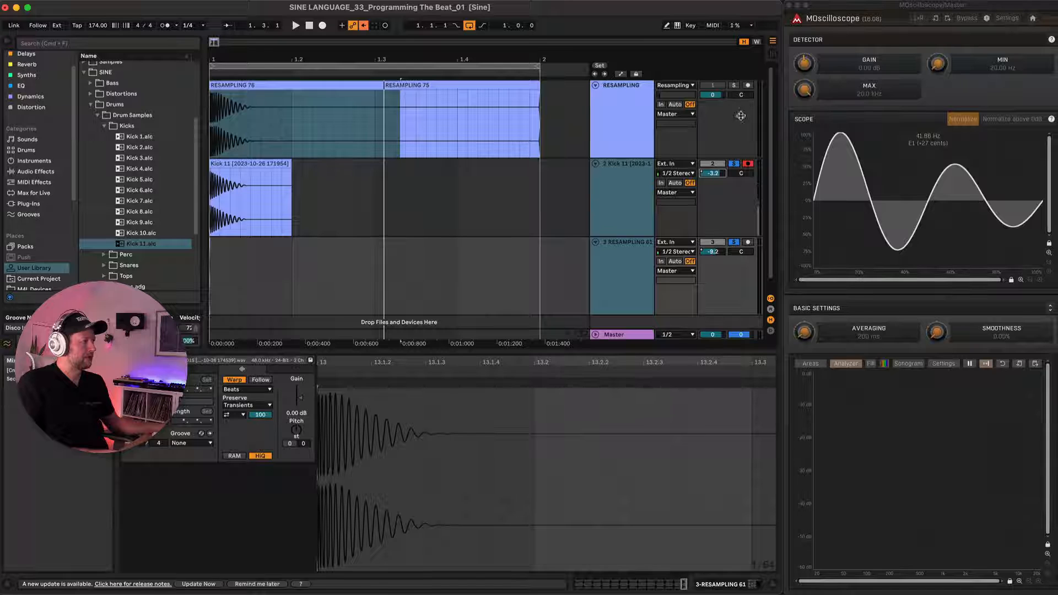
Record a new take of the layered kick onto the RESAMPLING track at the reduced levels and check its waveform.
left_click(320, 86)
key("F9")
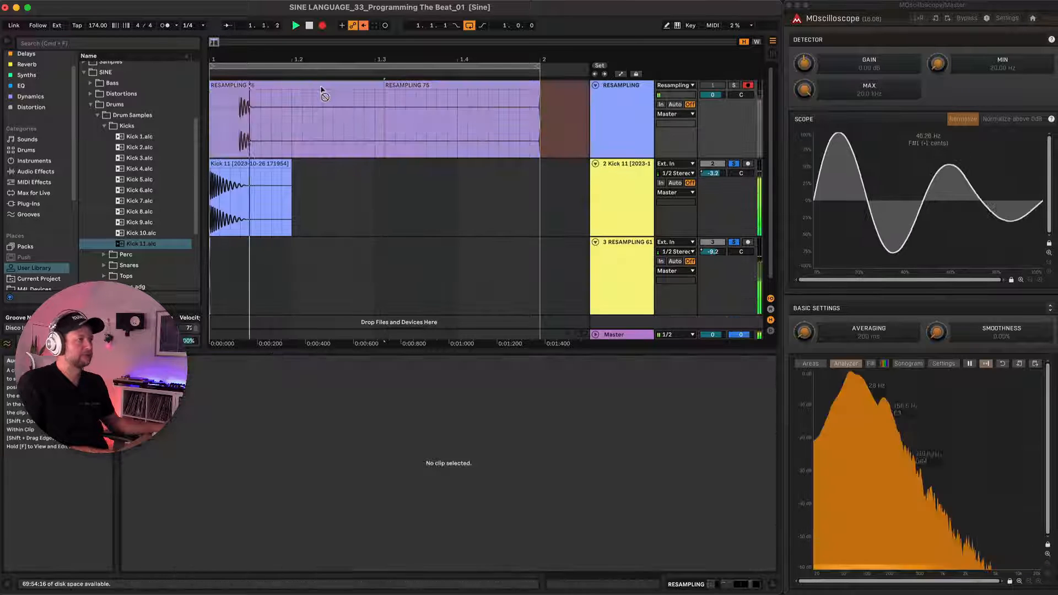
key("space")
scroll(215, 114, "up", 5)
scroll(216, 115, "up", 2)
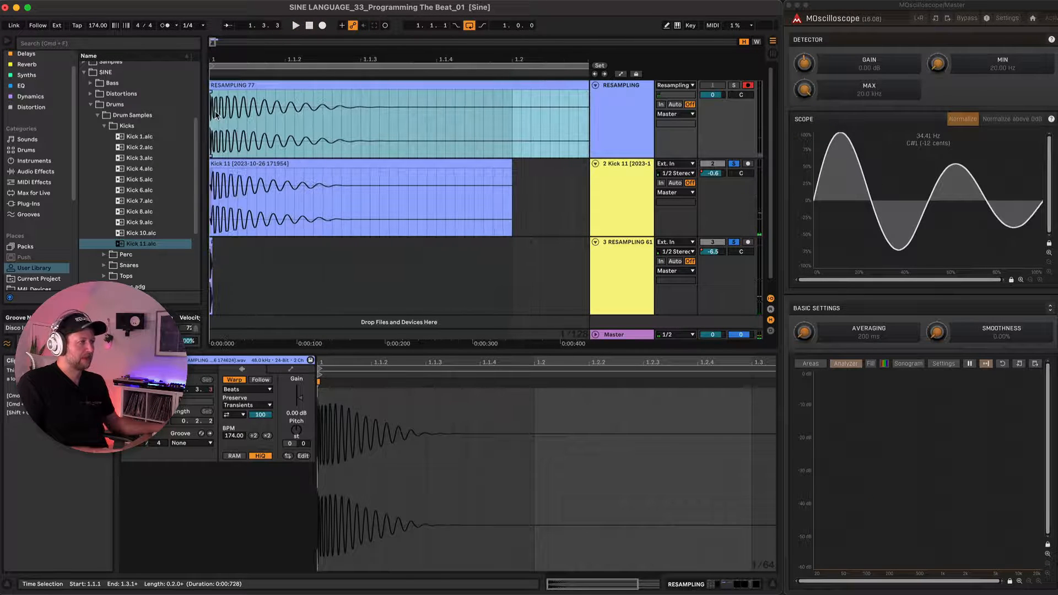
scroll(216, 115, "down", 5)
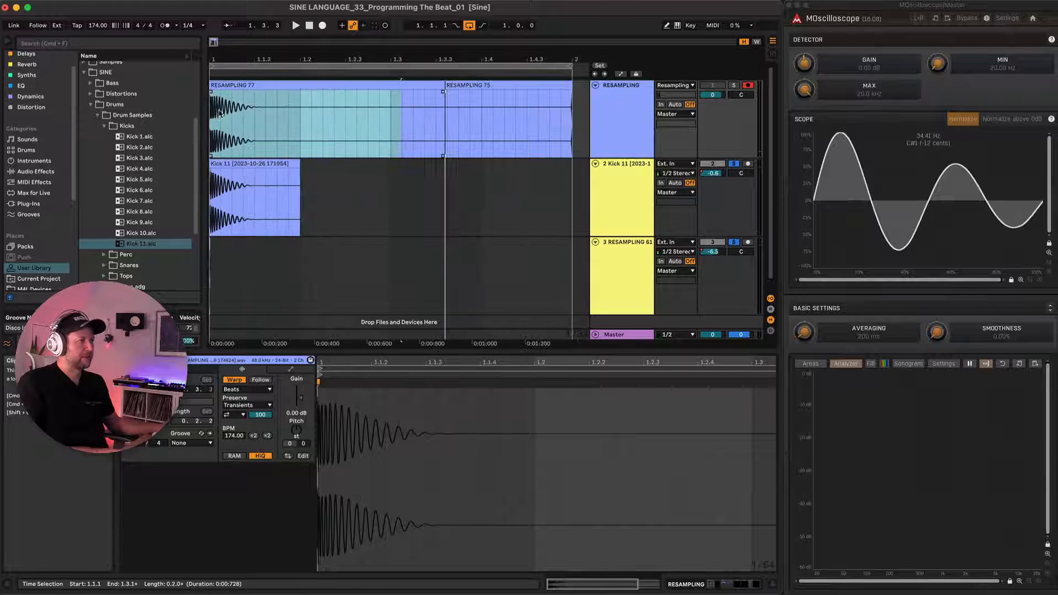
Split the new RESAMPLING take where the Kick 11 clip ends and rename its first part Kick 12.
left_click(300, 107)
key("super+e")
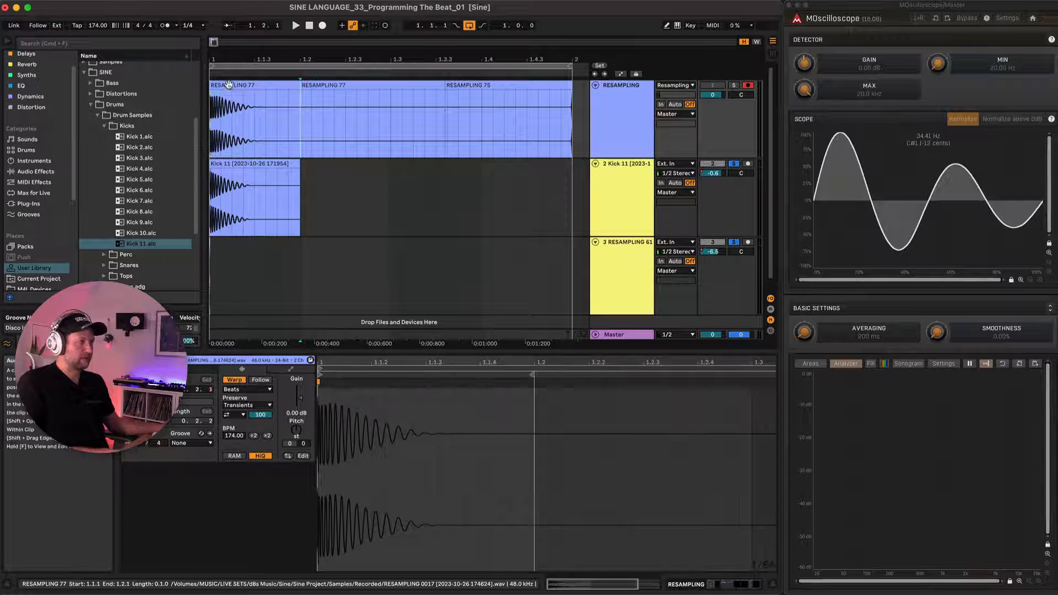
left_click(274, 87)
type("Kick 12")
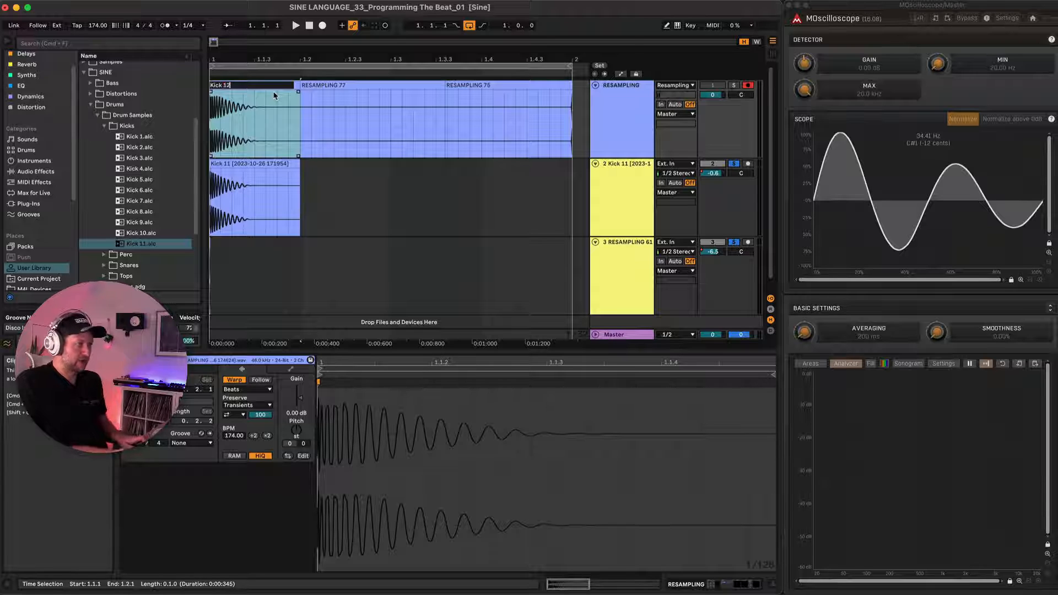
key("Return")
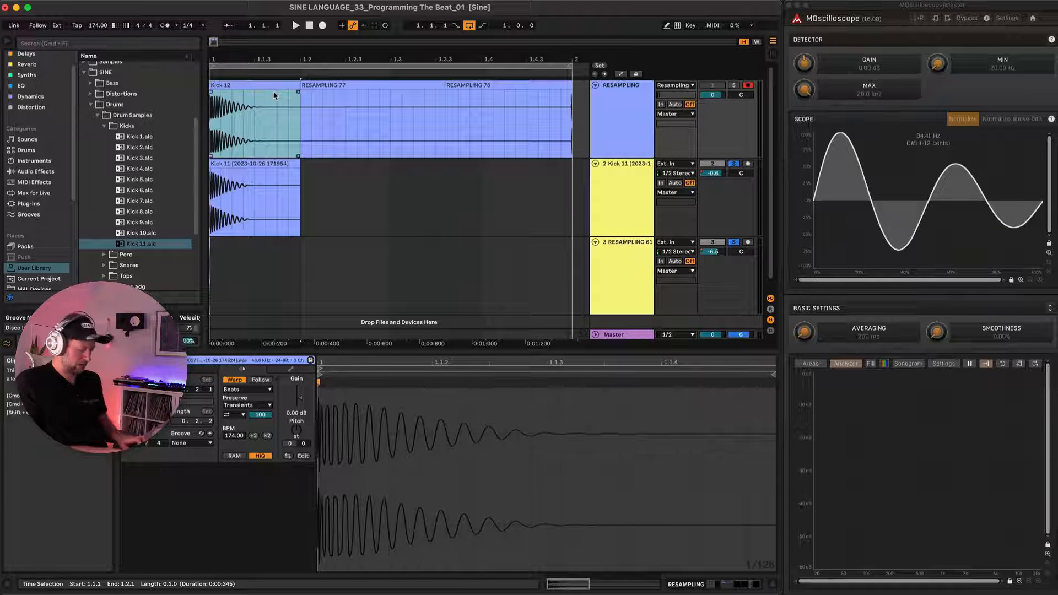
Consolidate the Kick 12 clip and save it in the SINE library's Kicks folder as Kick 12.
key("super+j")
left_click_drag(244, 86, 154, 181)
key("Right")
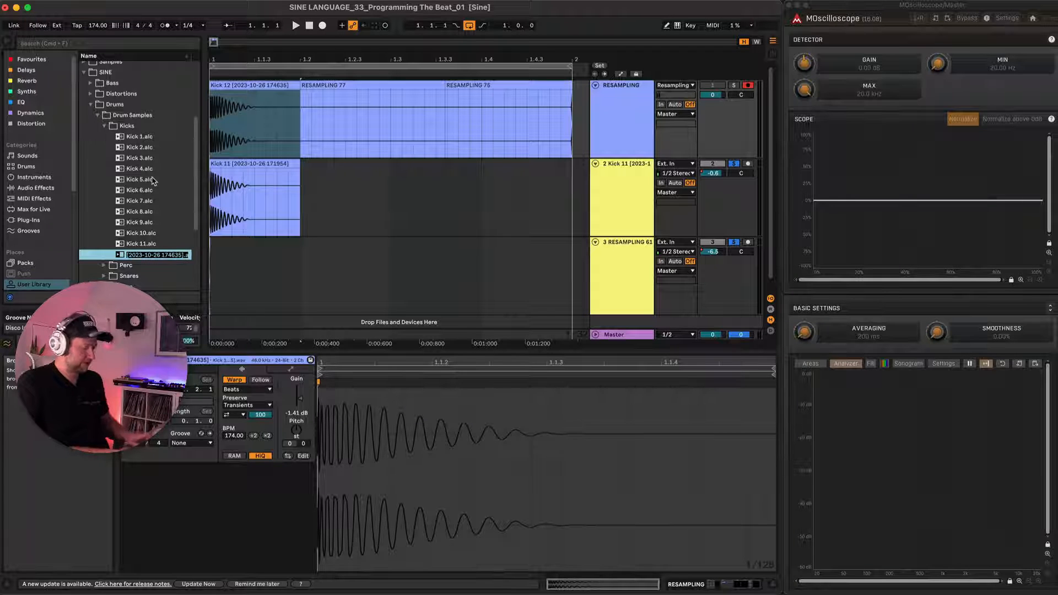
key("BackSpace")
key("Return")
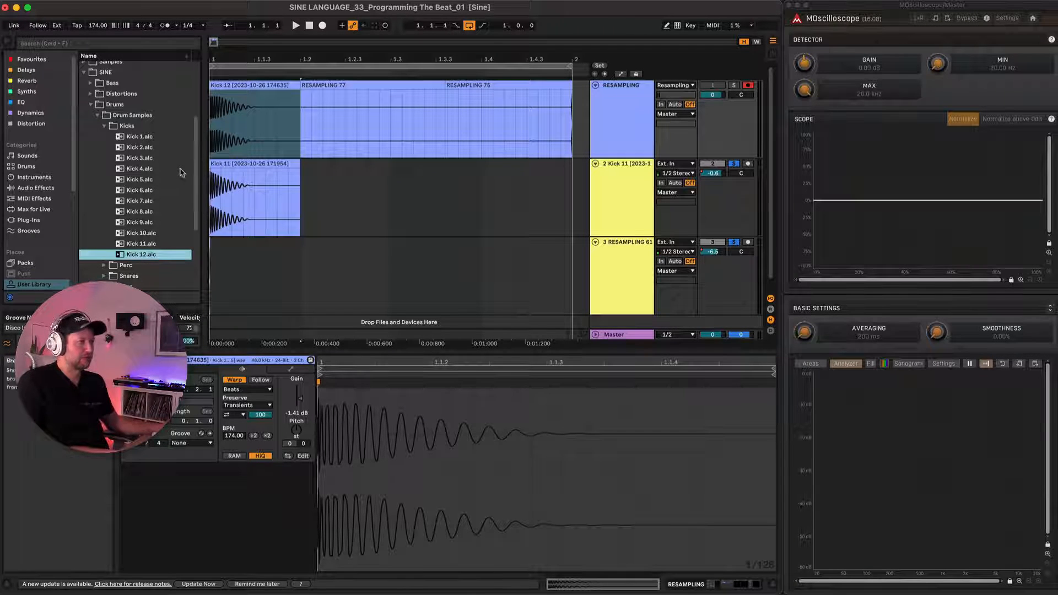
Add a new audio track below the transient track and move the Kick 12 clip from RESAMPLING onto it.
left_click(243, 85)
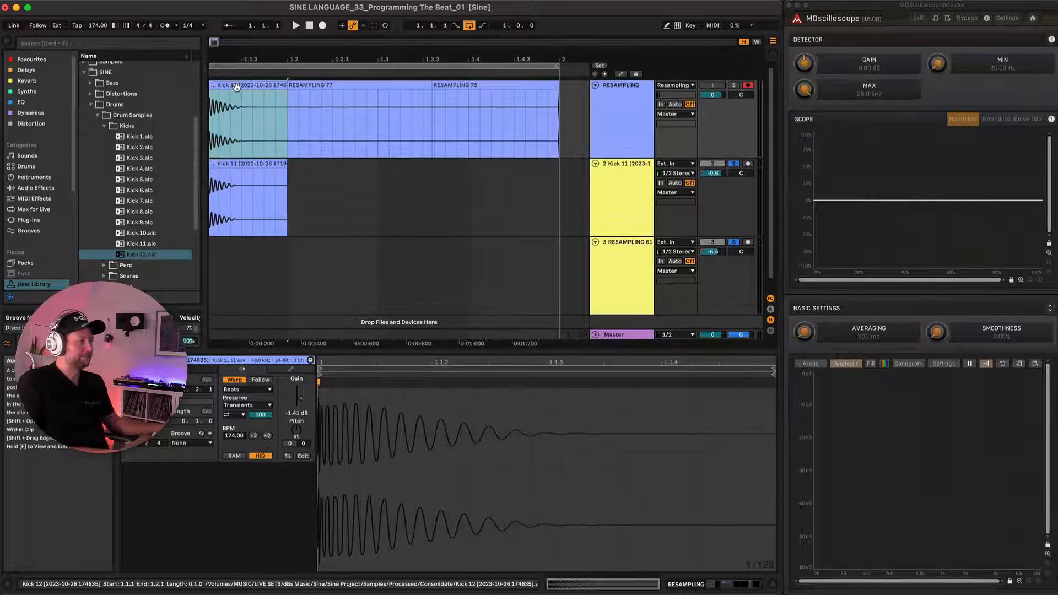
left_click(615, 254)
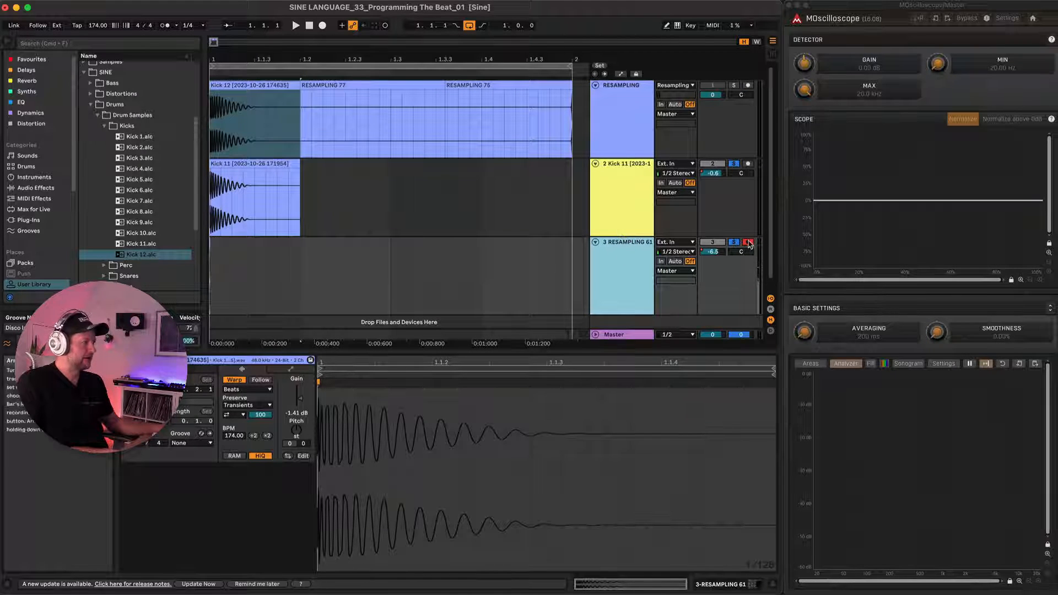
key("super+t")
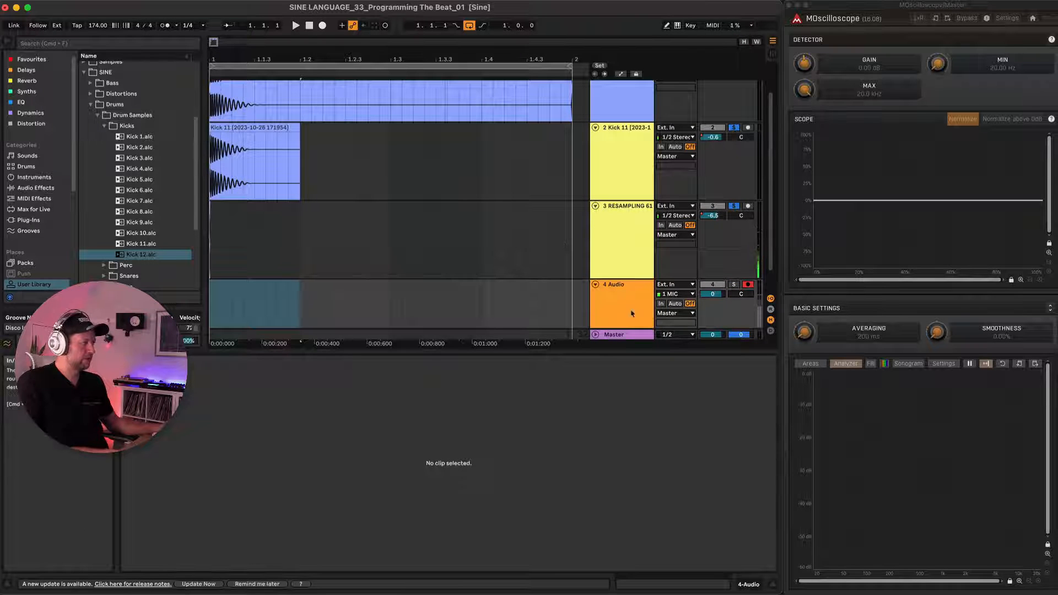
left_click(235, 104)
scroll(233, 105, "up", 2)
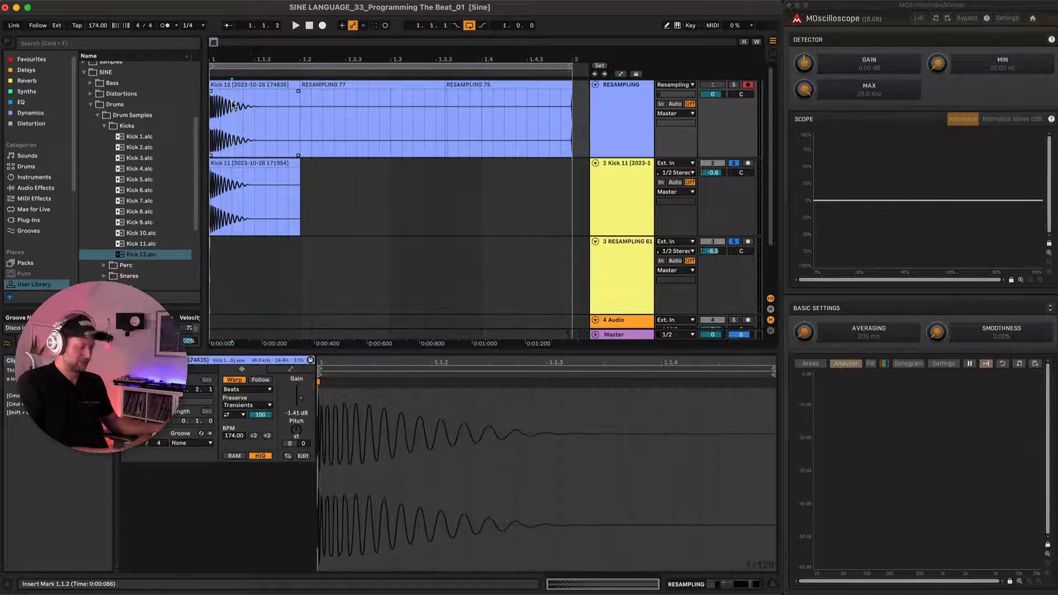
left_click_drag(234, 106, 236, 278)
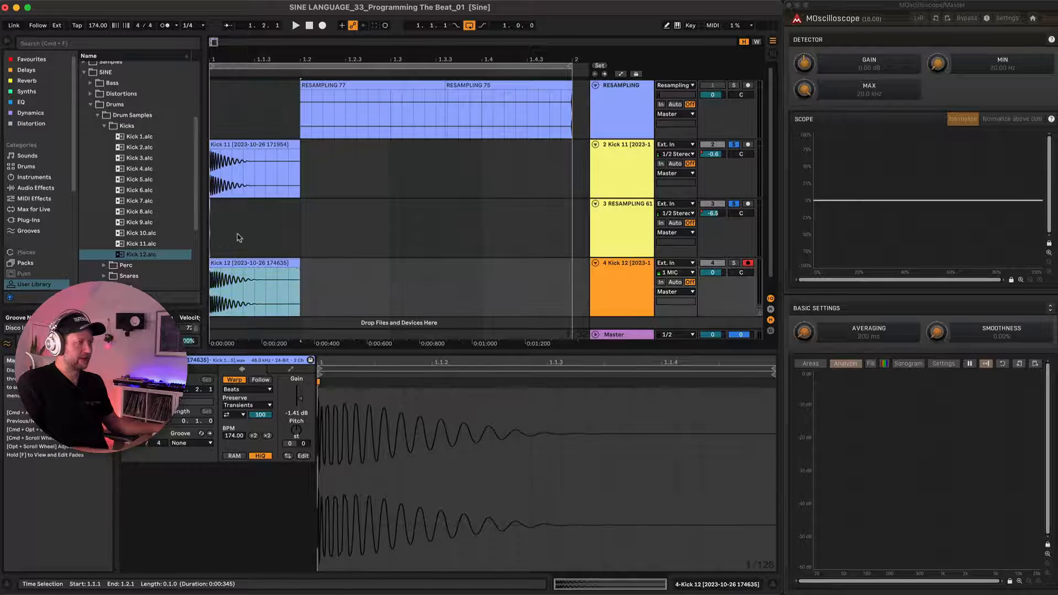
Set the Kick 12 track's input to No Input, solo the track and play it back.
scroll(236, 237, "down", 1)
left_click(675, 249)
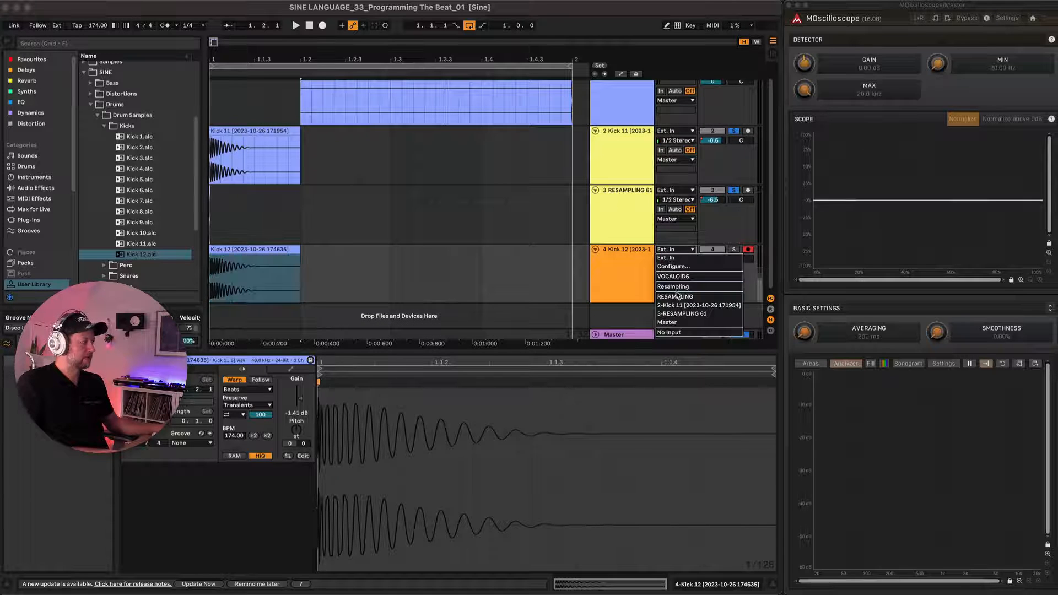
left_click(680, 334)
left_click(261, 294)
key("space")
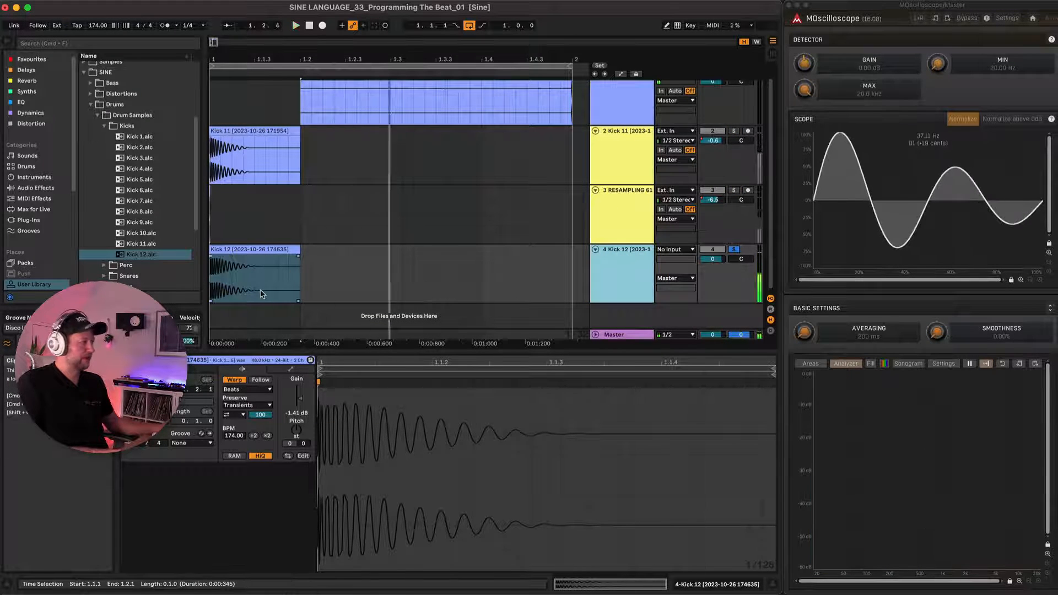
Delete the Kick 11 clip and the leftover takes on the RESAMPLING track.
left_click(259, 131)
key("Delete")
scroll(270, 131, "down", 4)
left_click_drag(256, 139, 399, 84)
key("Delete")
scroll(262, 162, "down", 1)
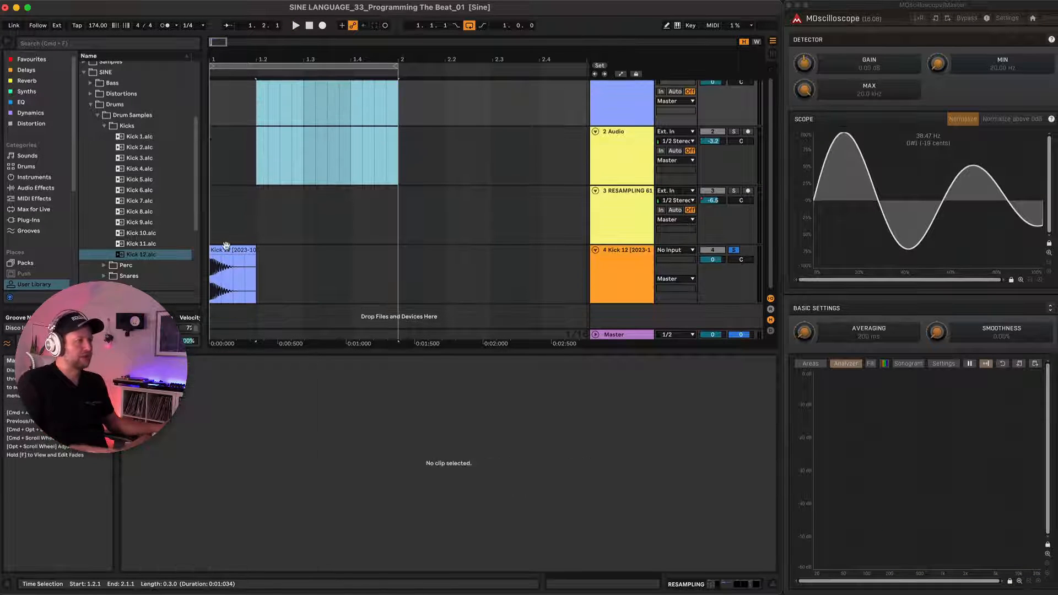
Delete the short leftover transient clip from track 3, leaving the Kick 12 clip selected.
left_click(231, 251)
scroll(230, 251, "up", 5)
scroll(231, 263, "up", 5)
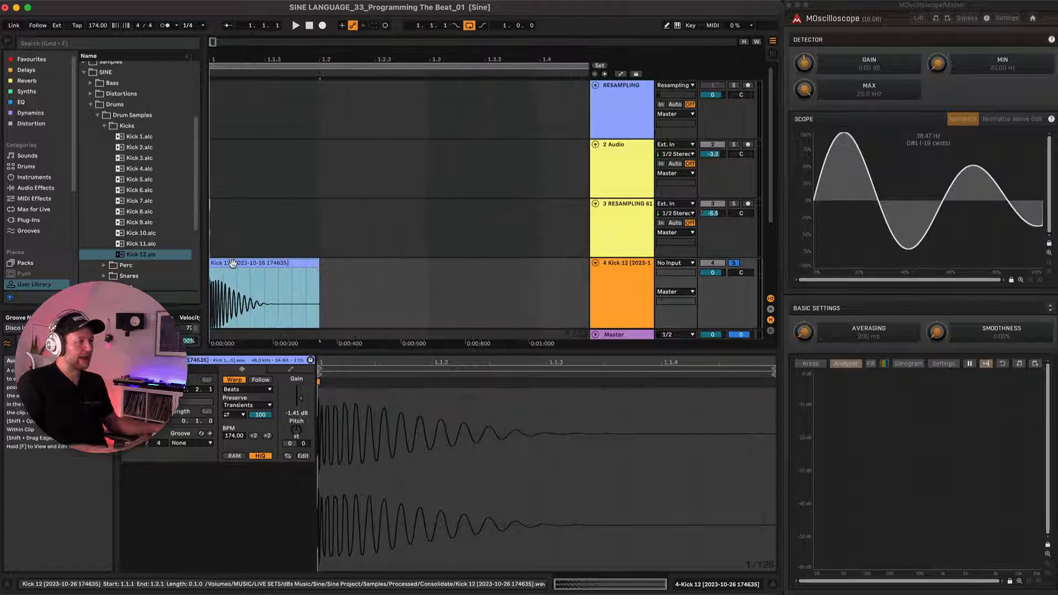
scroll(232, 244, "down", 3)
scroll(233, 243, "down", 1)
scroll(232, 244, "up", 6)
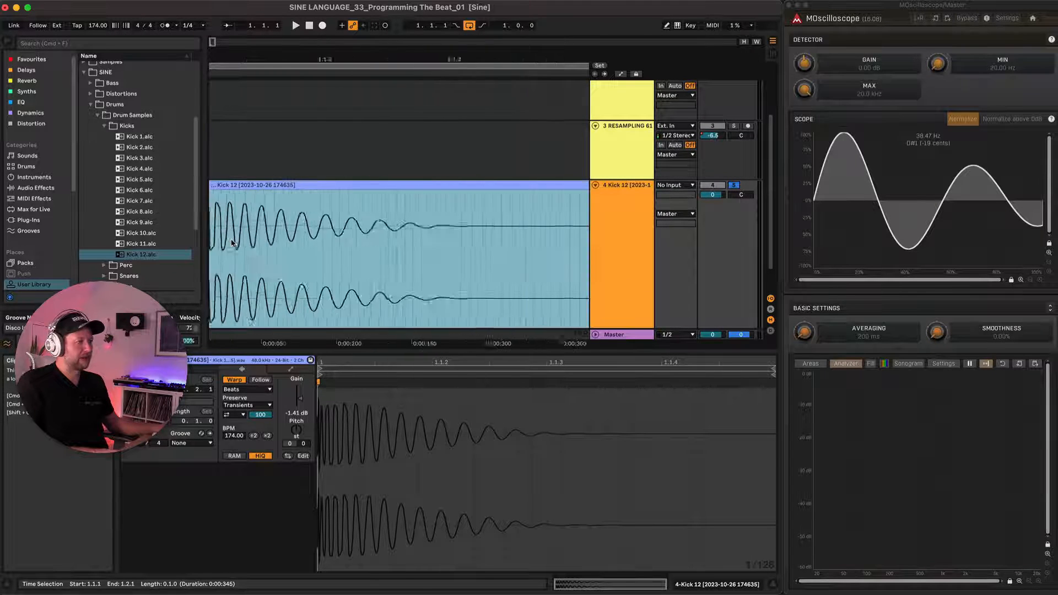
left_click(214, 126)
key("Delete")
left_click(231, 183)
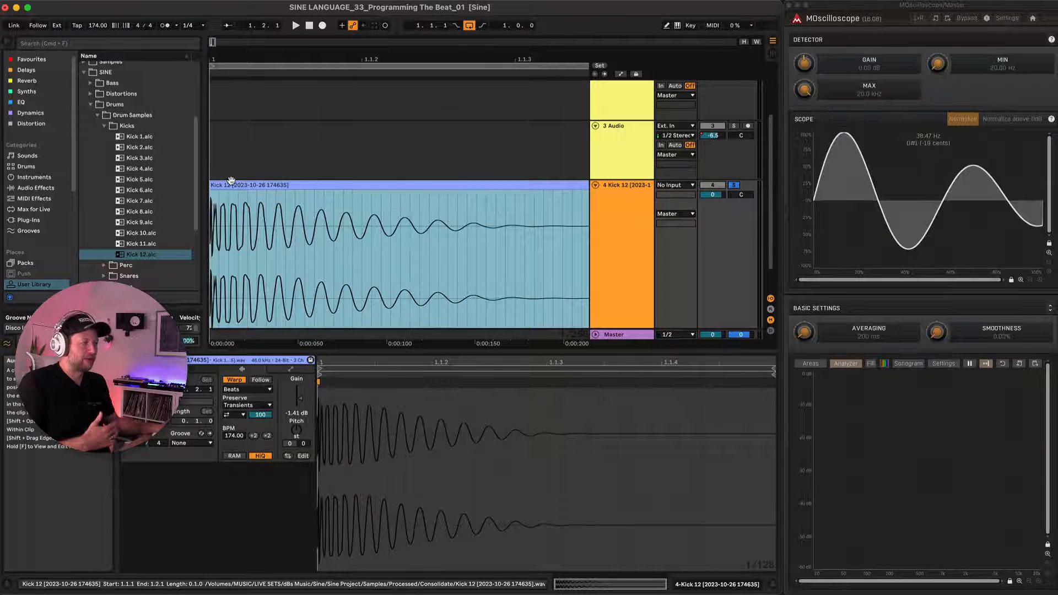
Collapse the SINE drum sample folders and load TBProAudio's dpMeter5nogpu VST3 plug-in onto the Kick 12 track.
left_click(103, 128)
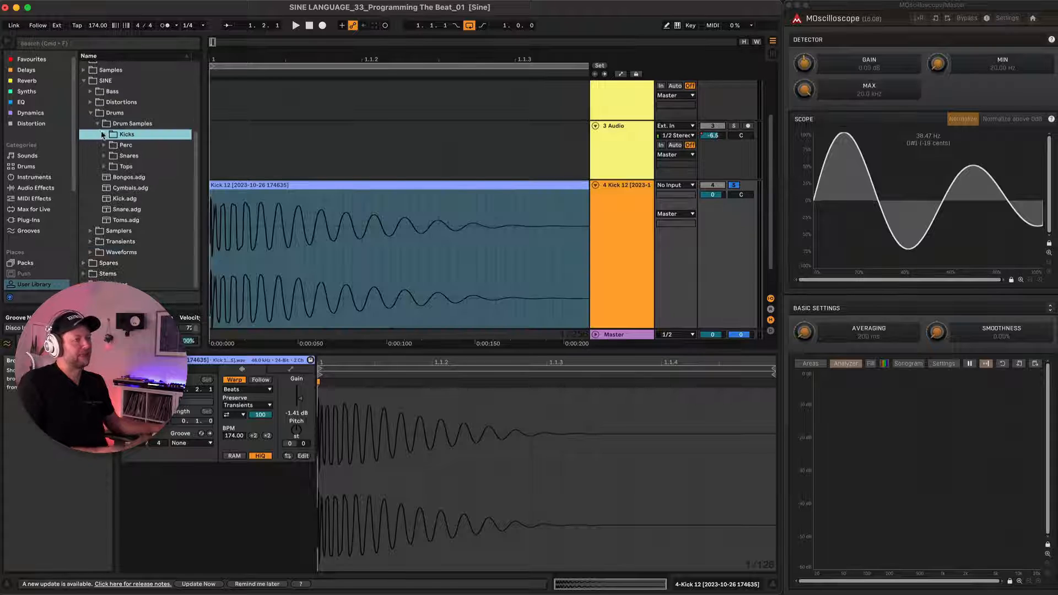
left_click(98, 124)
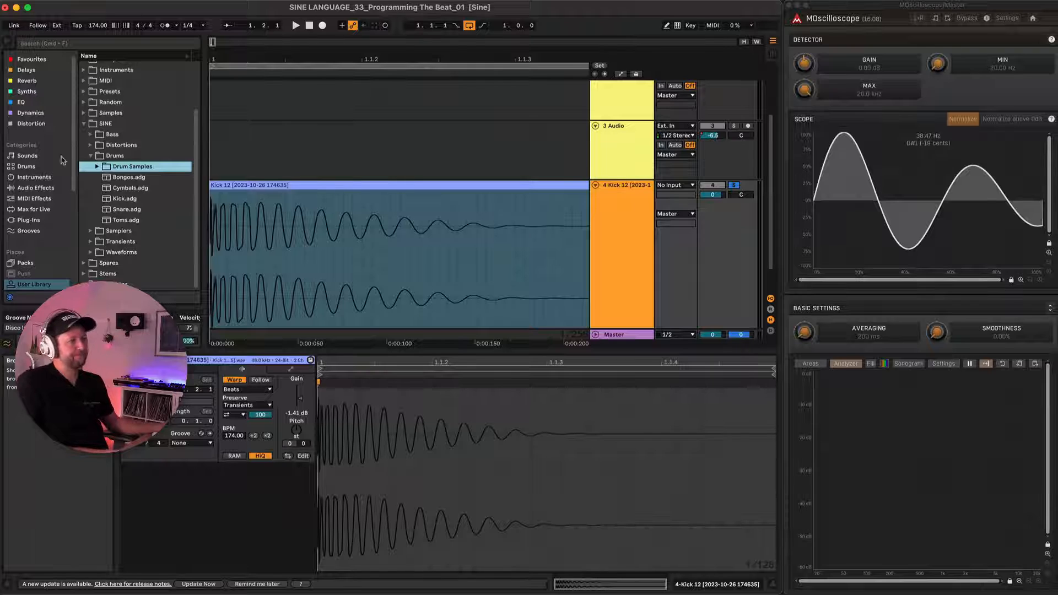
left_click(30, 220)
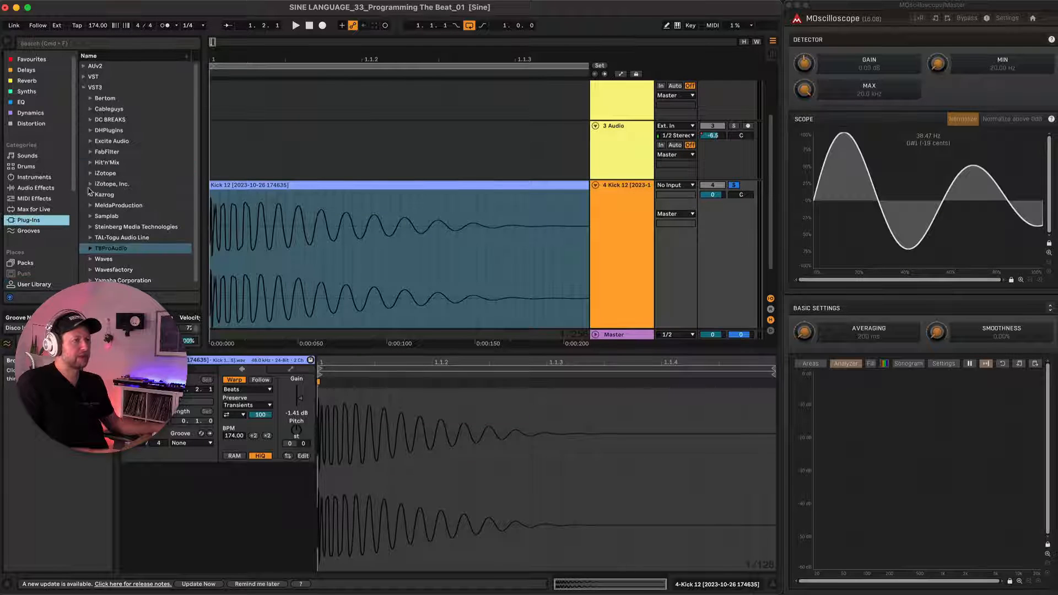
left_click(90, 248)
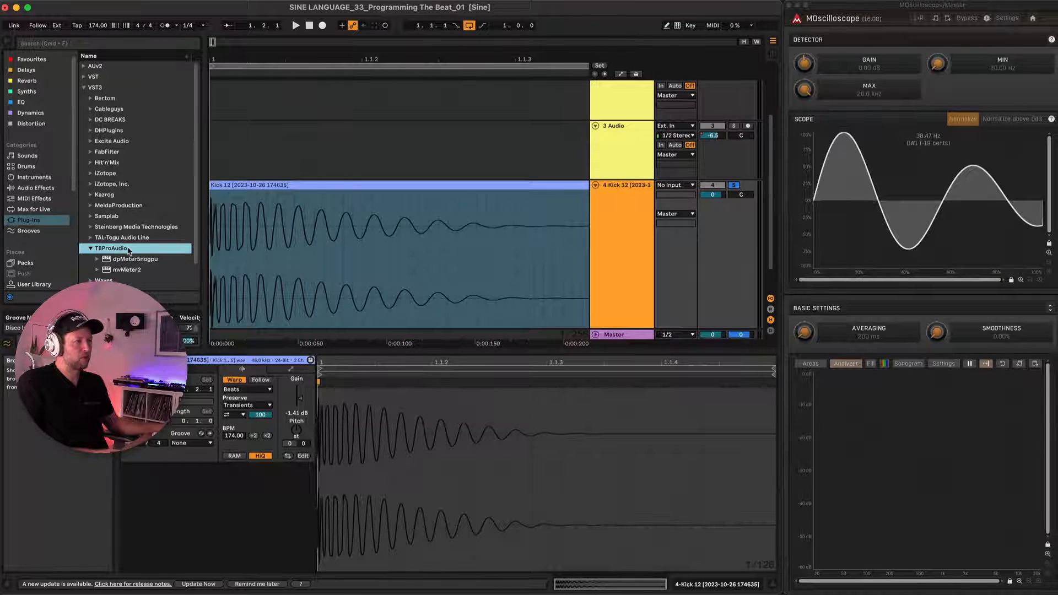
scroll(130, 251, "down", 1)
left_click(153, 245)
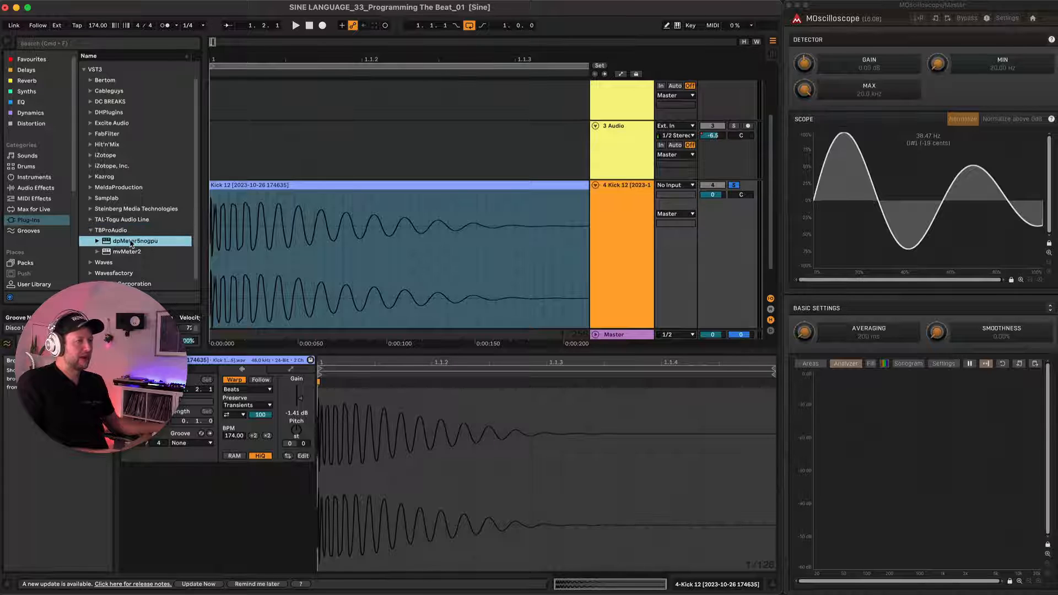
left_click_drag(622, 199, 622, 197)
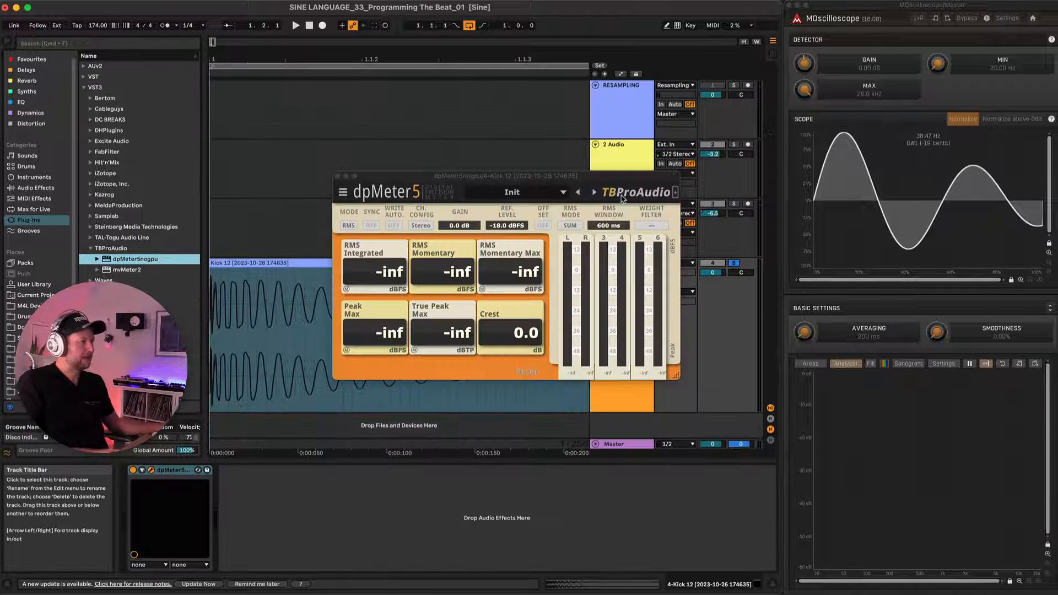
Play Kick 12 through dpMeter5 to measure its peak and RMS levels.
scroll(286, 235, "down", 5)
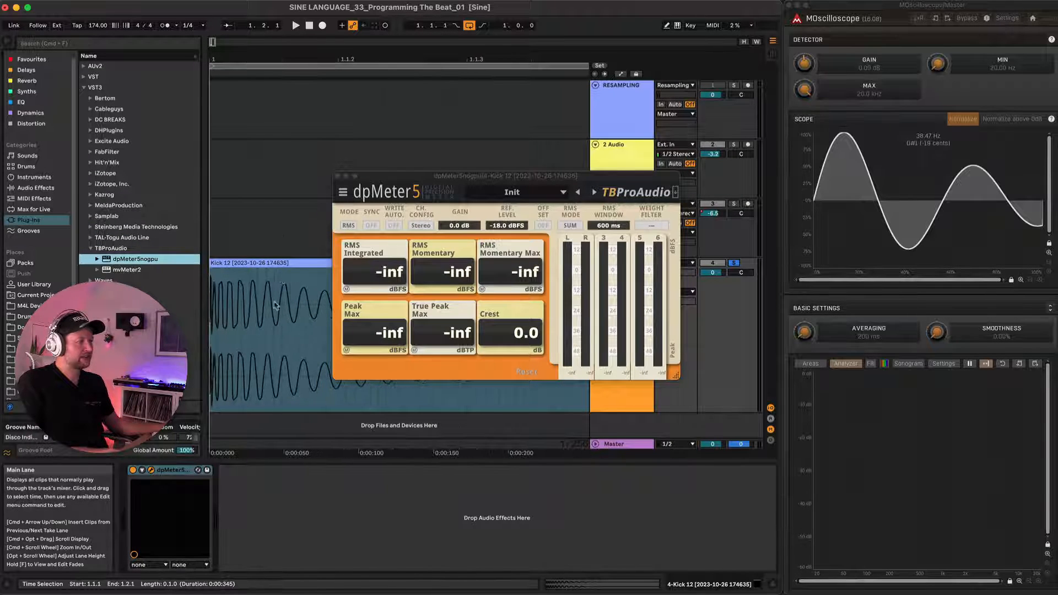
key("space")
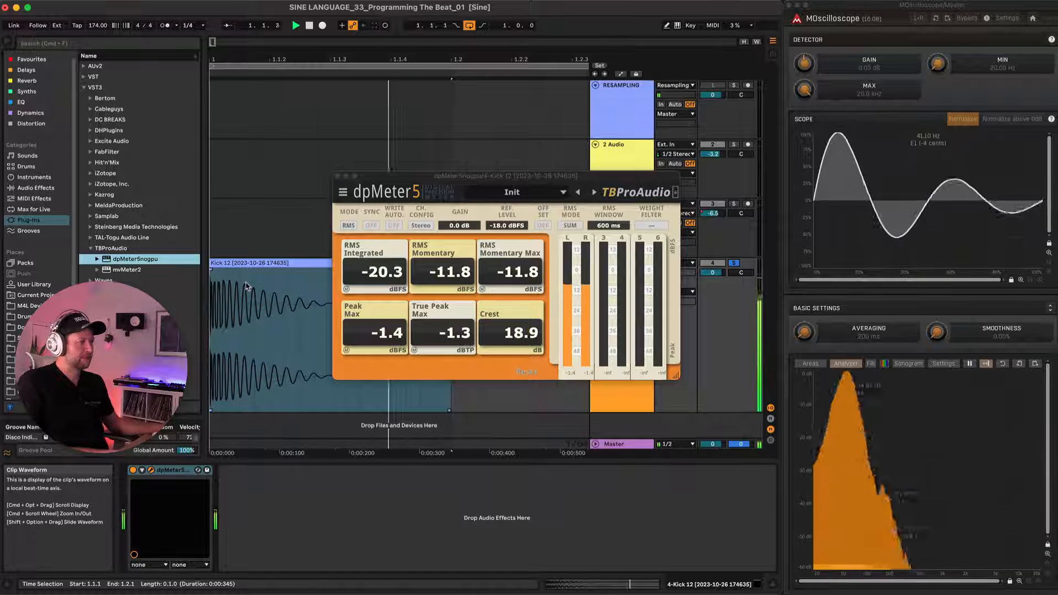
key("space")
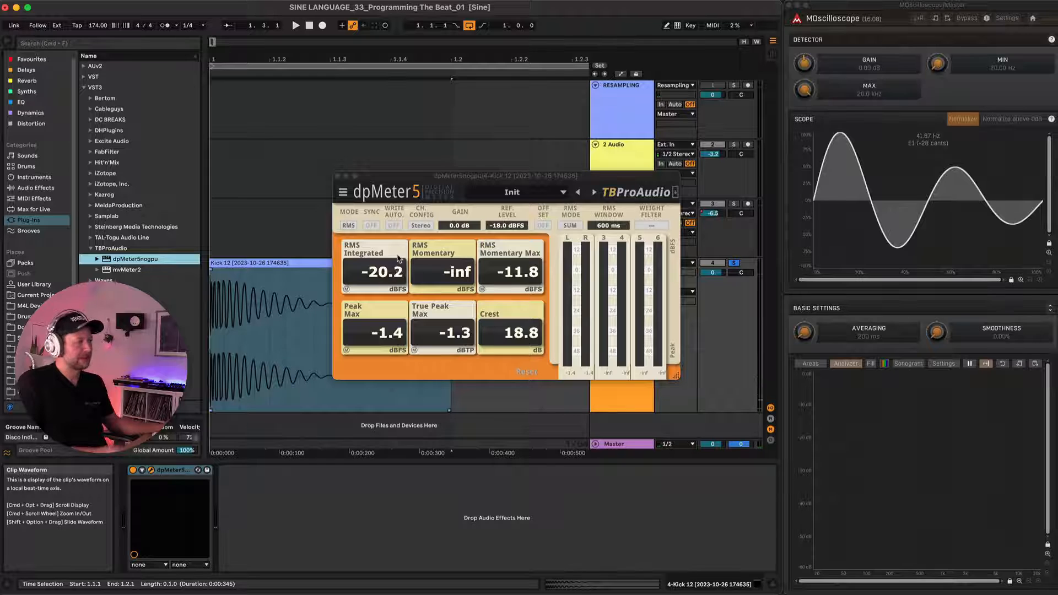
Set the dpMeter5 reference level to 0 dBFS, match Kick 12's maximum peak to it and play the kick.
left_click(507, 227)
double_click(507, 228)
type("0")
key("Return")
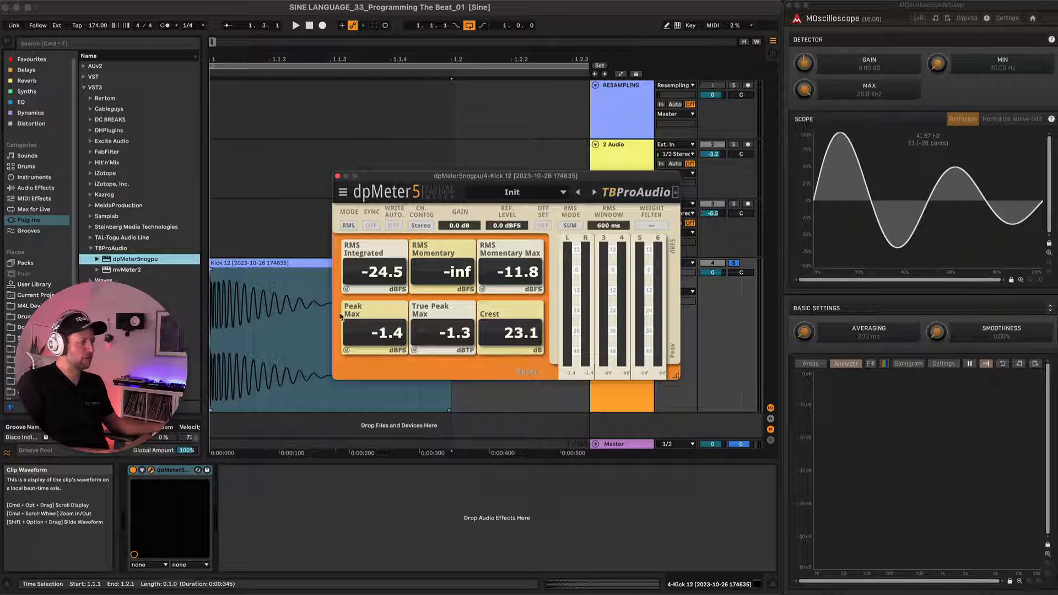
left_click(347, 352)
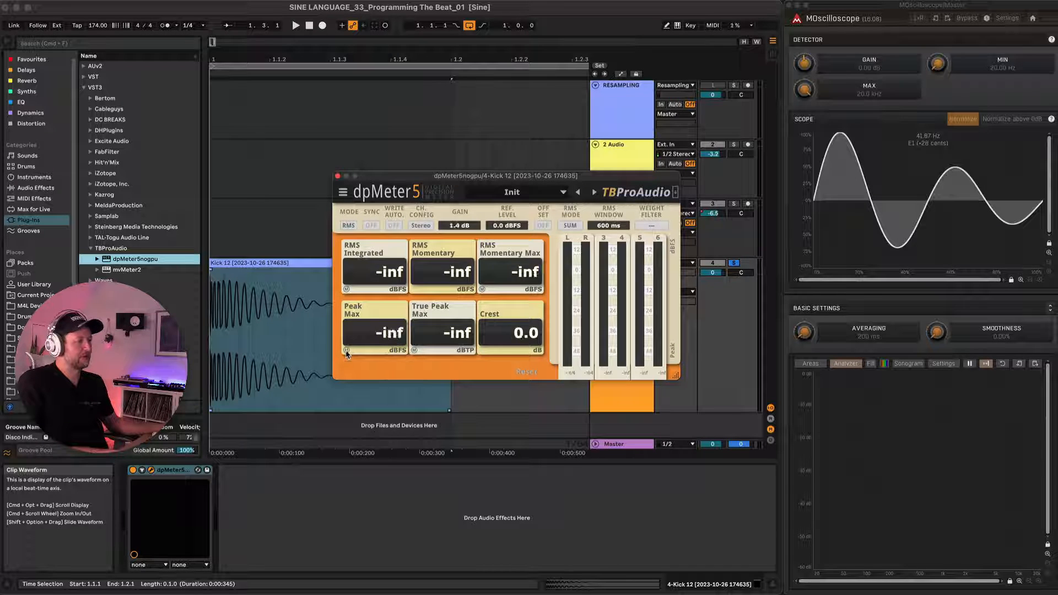
key("space")
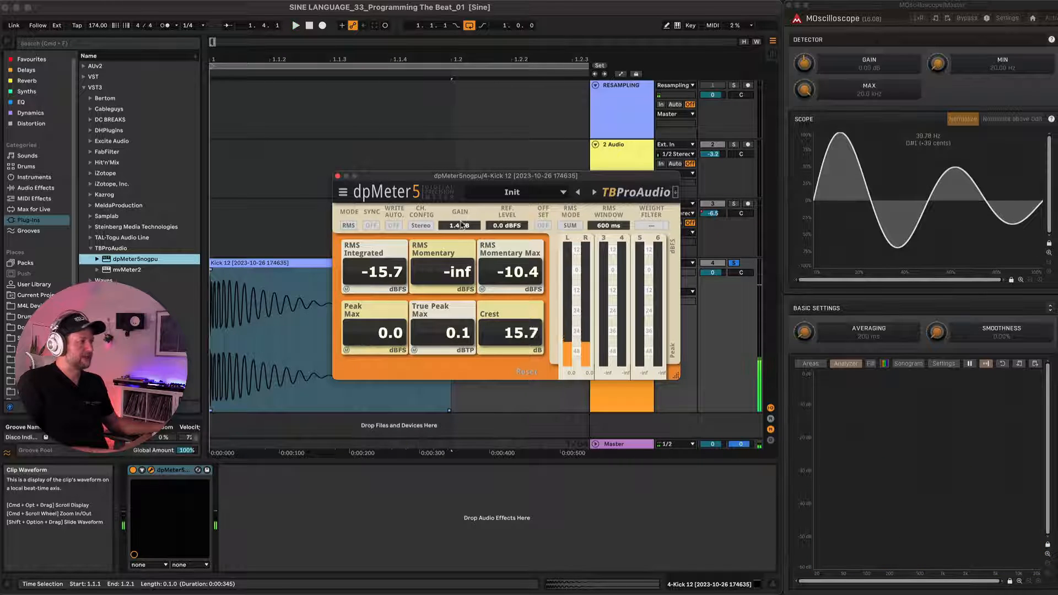
Lower the Kick 12 clip gain to -3.20 dB and match its maximum peak to the dpMeter5 reference again during playback.
left_click_drag(521, 177, 477, 16)
left_click(306, 272)
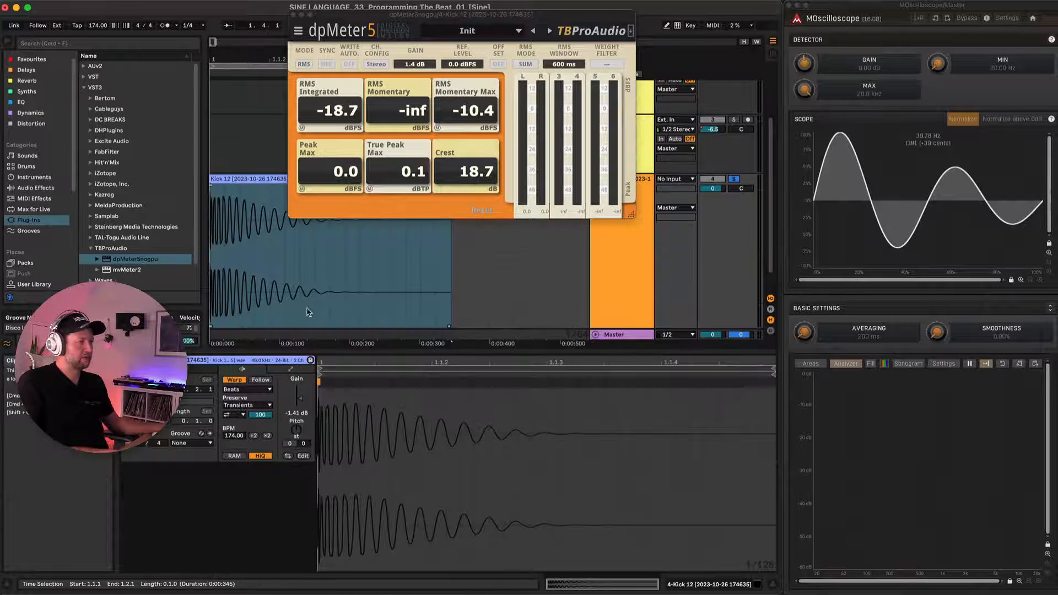
left_click_drag(300, 400, 299, 405)
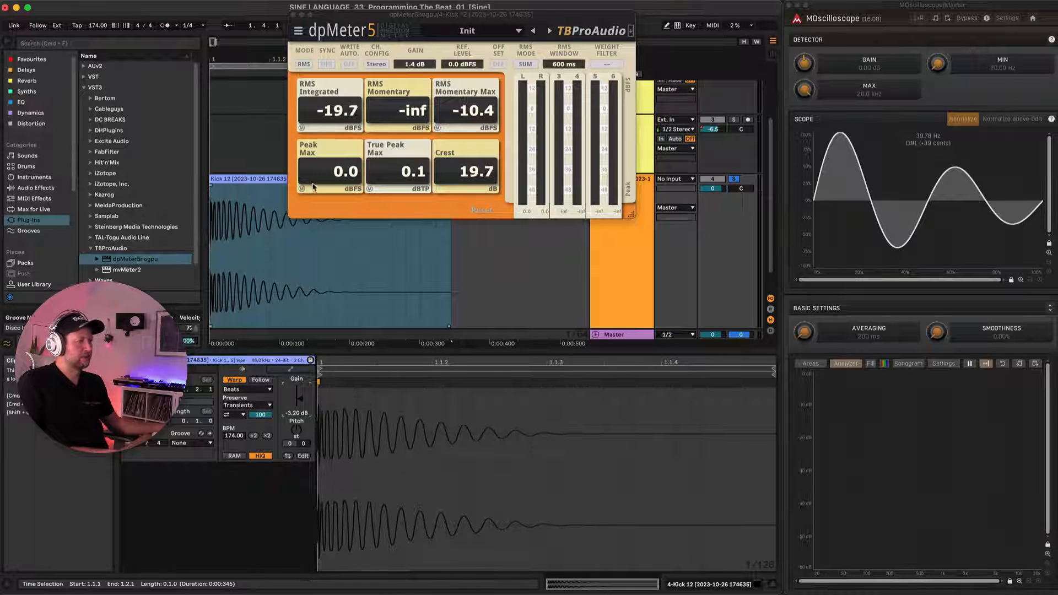
key("space")
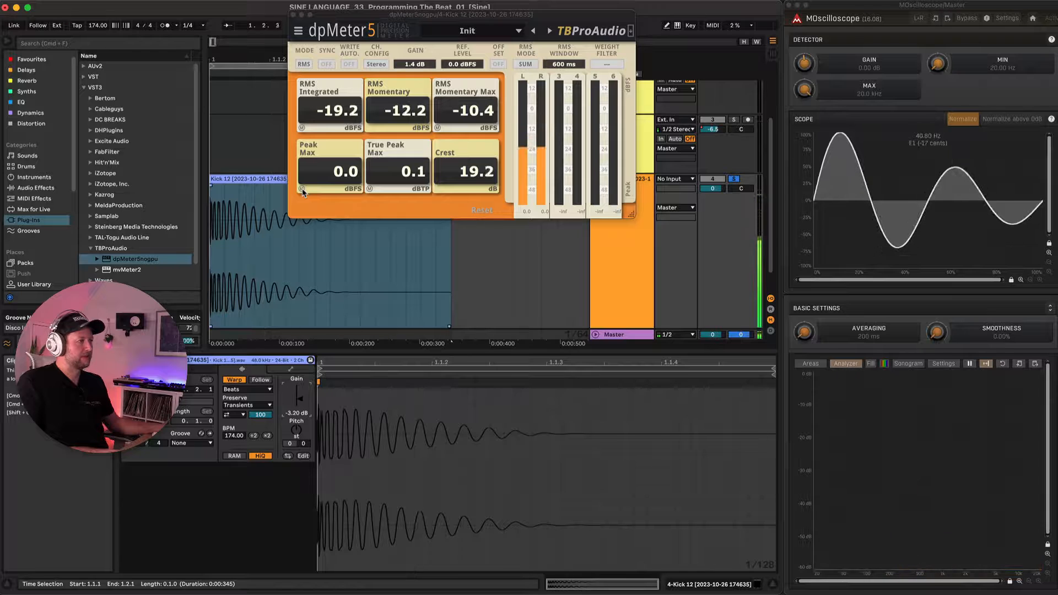
left_click(302, 190)
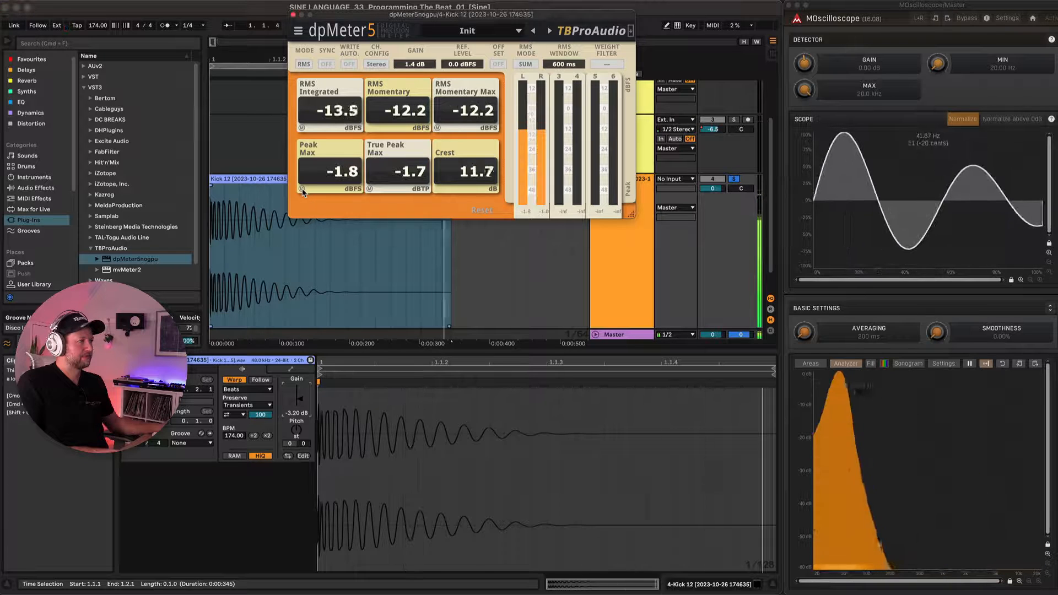
left_click(302, 190)
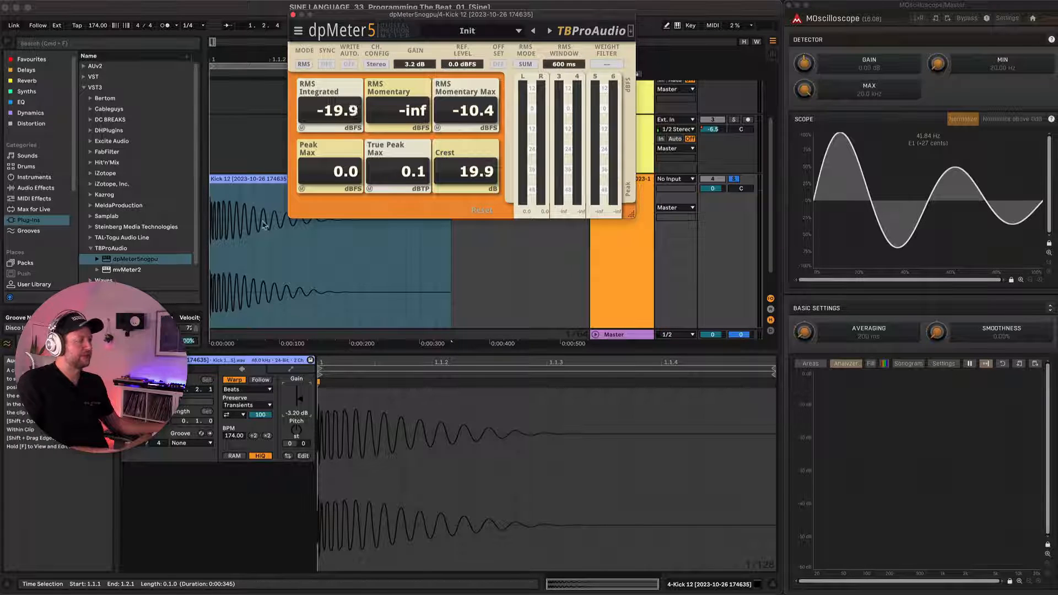
Close the dpMeter5 window, arm the RESAMPLING track and record the level-matched Kick 12 onto it.
scroll(267, 185, "down", 7)
scroll(221, 133, "up", 4)
left_click(293, 15)
left_click(748, 85)
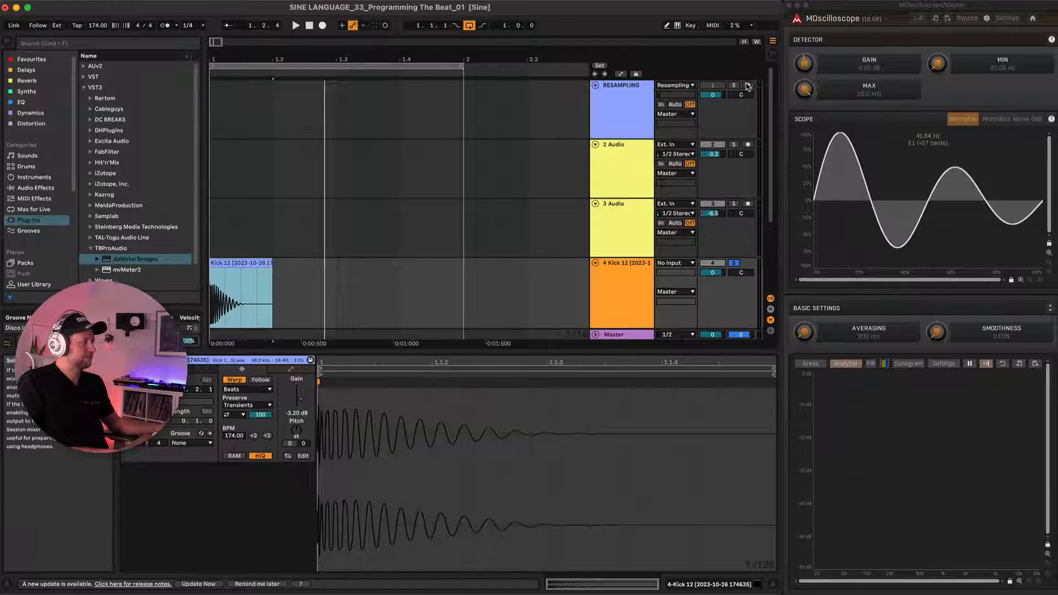
key("space")
left_click(213, 106)
key("F9")
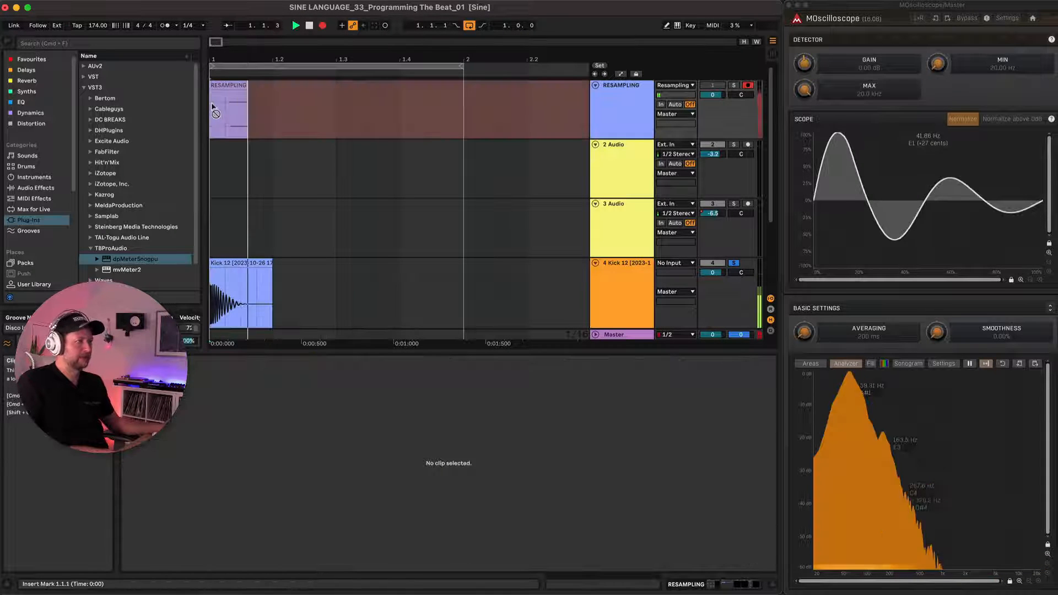
key("space")
Examine the waveform of the new RESAMPLING take closely around its transient and peaks.
scroll(217, 110, "up", 7)
scroll(217, 110, "up", 6)
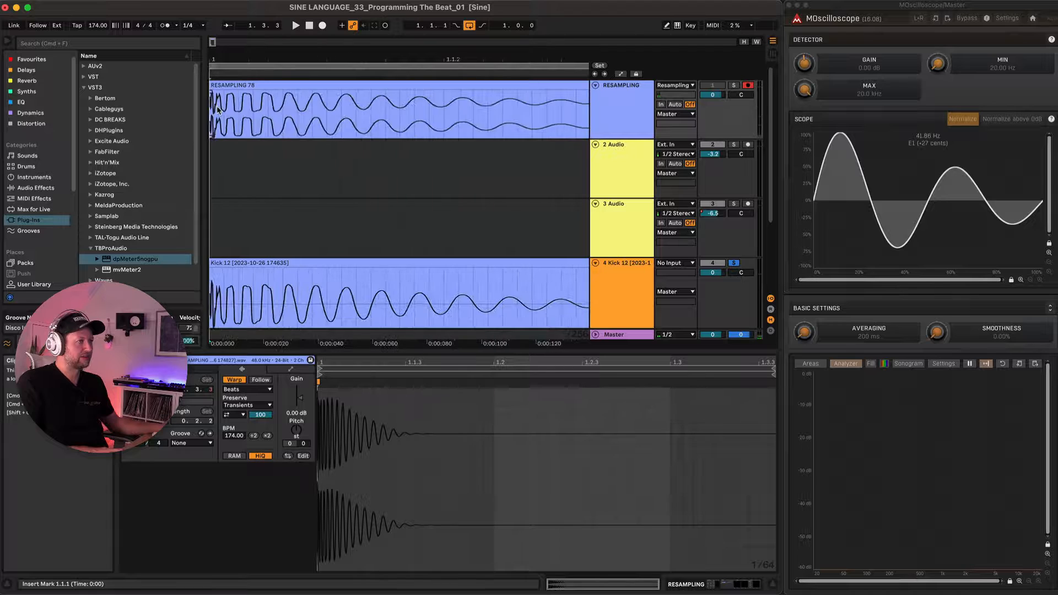
scroll(263, 116, "up", 5)
scroll(259, 121, "down", 5)
scroll(248, 131, "up", 2)
scroll(248, 131, "up", 3)
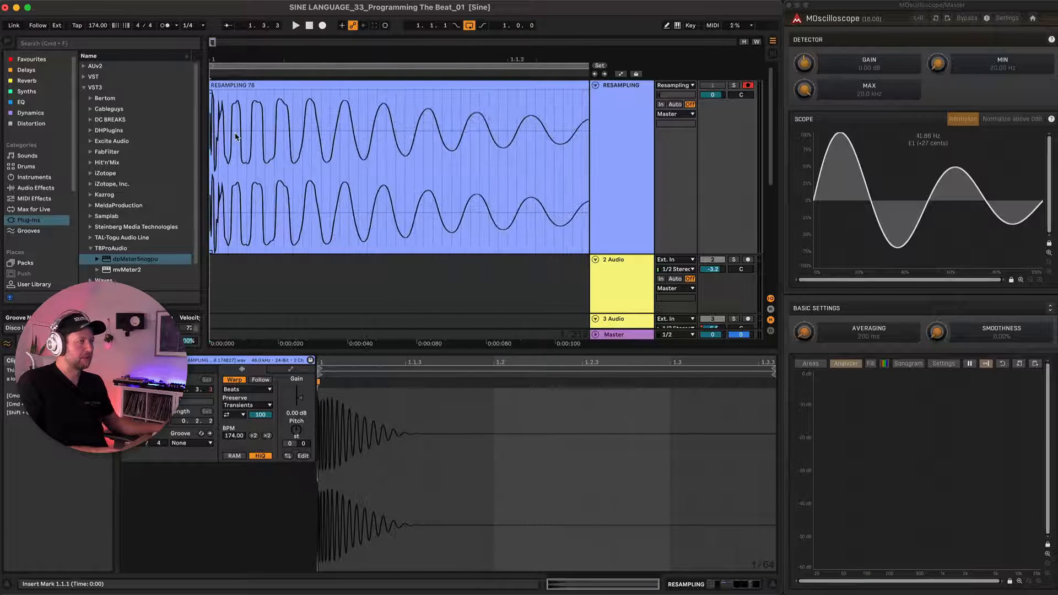
scroll(239, 134, "up", 5)
scroll(236, 138, "up", 6)
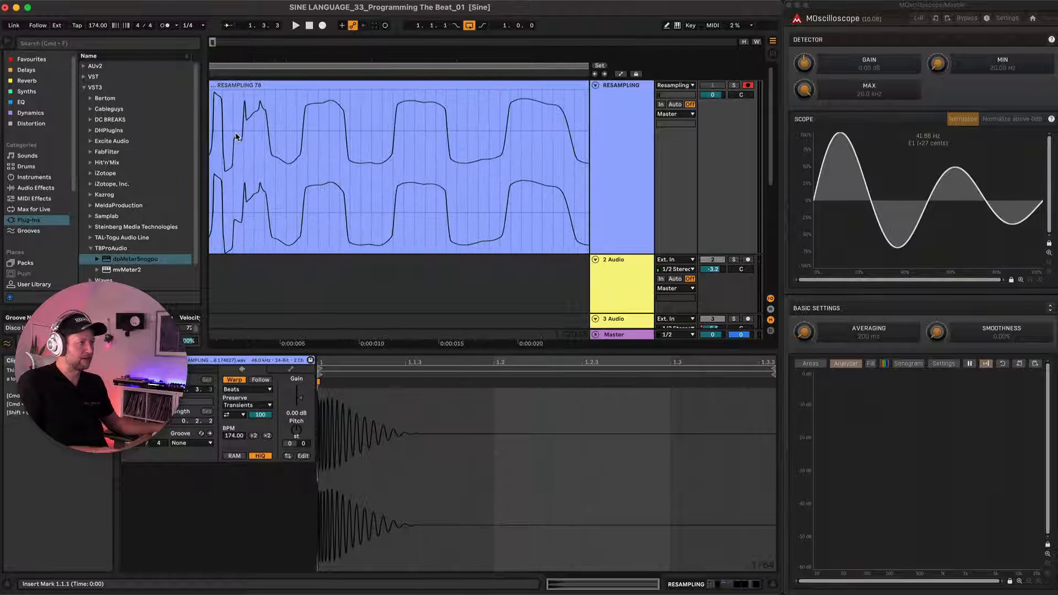
scroll(237, 259, "down", 5)
scroll(236, 256, "down", 10)
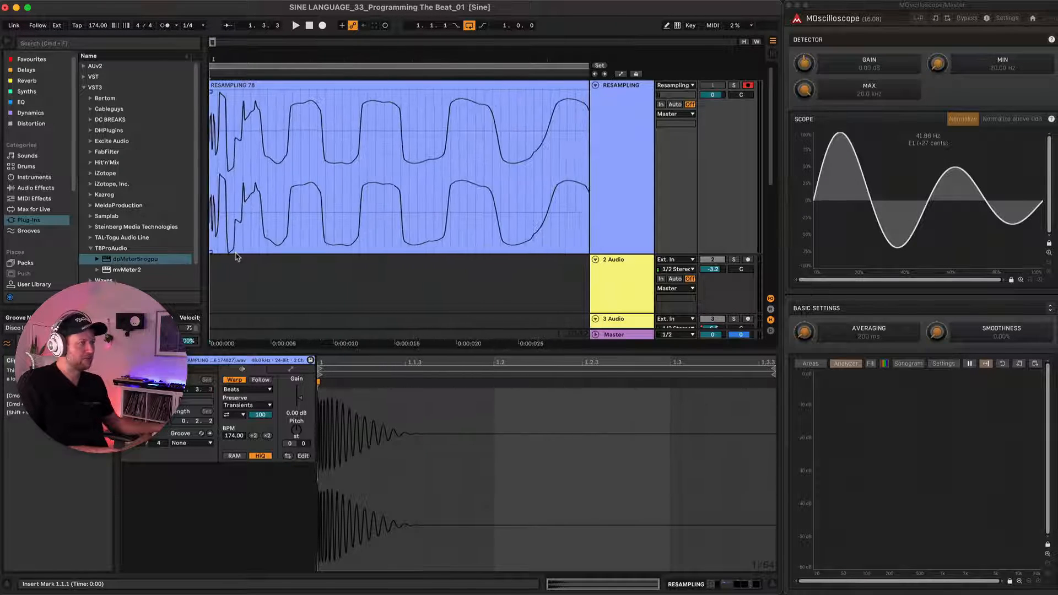
scroll(236, 256, "up", 6)
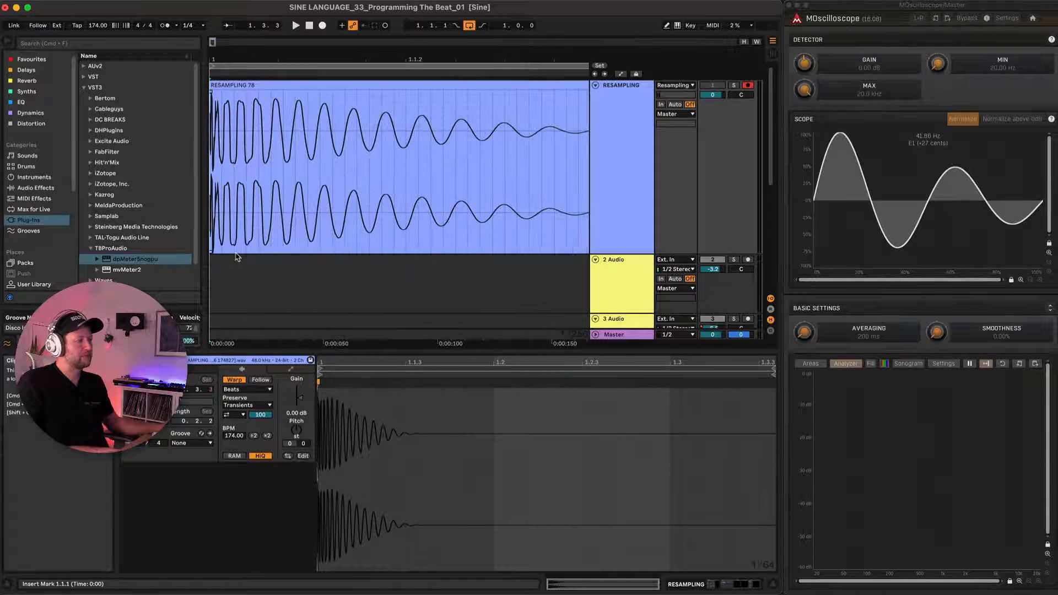
Inspect the opening cycles of the RESAMPLING take at close range and over its full length.
scroll(236, 256, "up", 4)
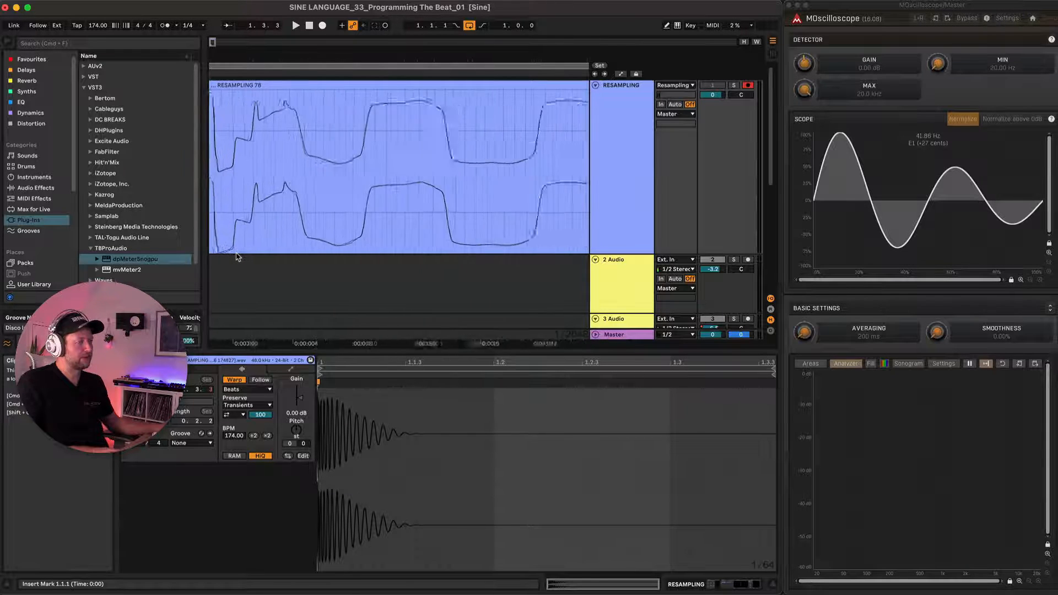
scroll(237, 249, "left", 2)
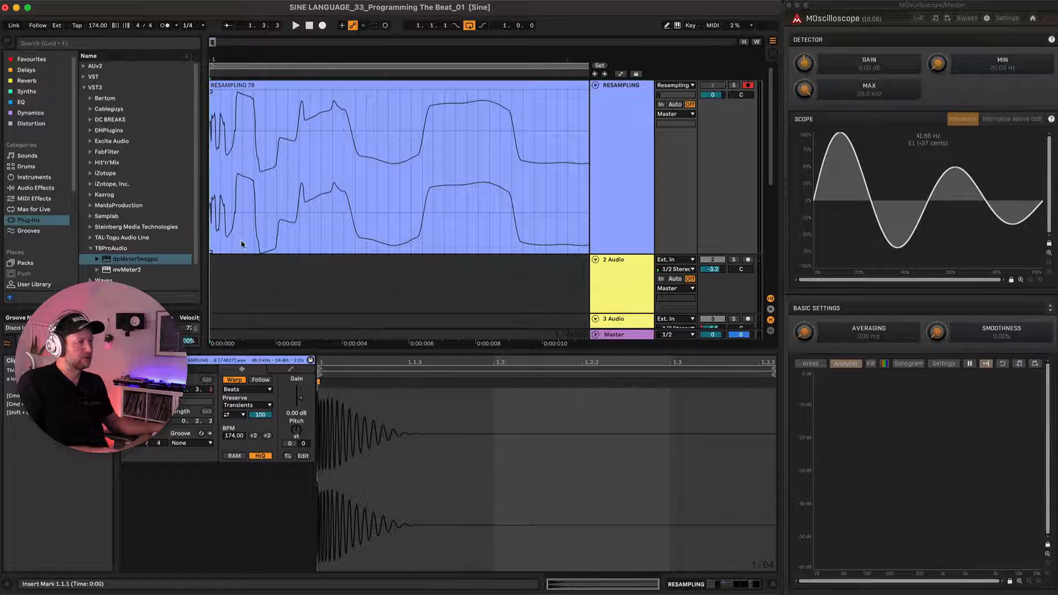
scroll(497, 161, "down", 6)
scroll(285, 140, "down", 3)
scroll(285, 139, "down", 8)
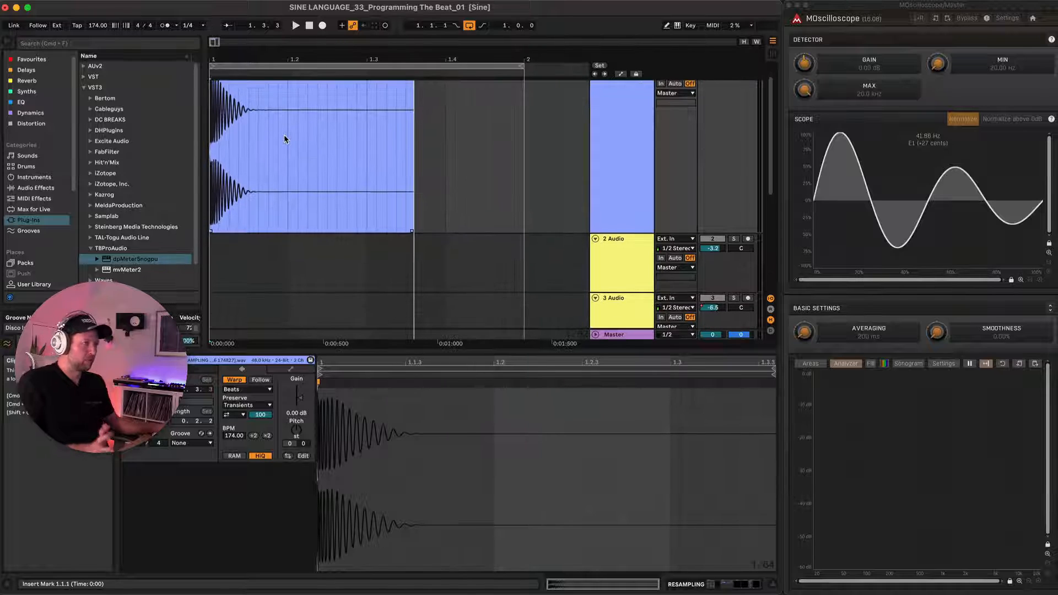
scroll(350, 127, "up", 1)
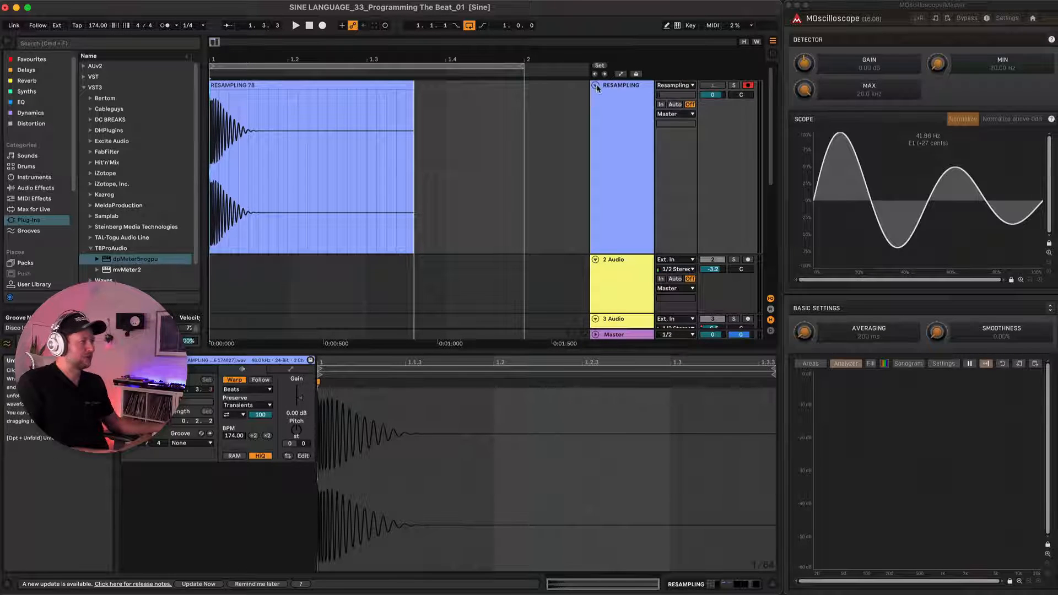
Fold the RESAMPLING track and display the Kick 12 track's device chain.
left_click(596, 86)
left_click(249, 223)
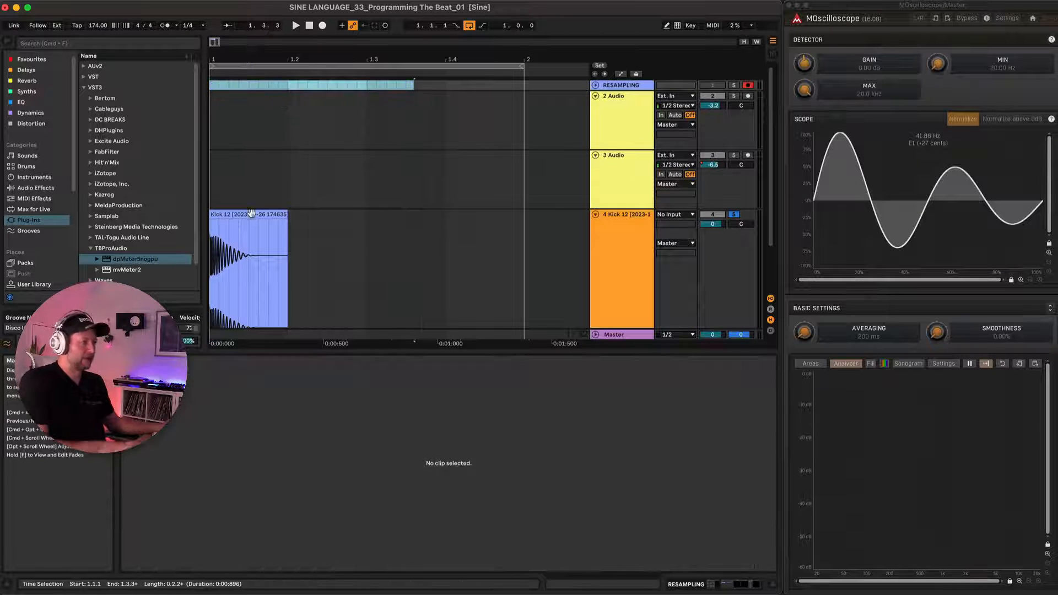
left_click(371, 254)
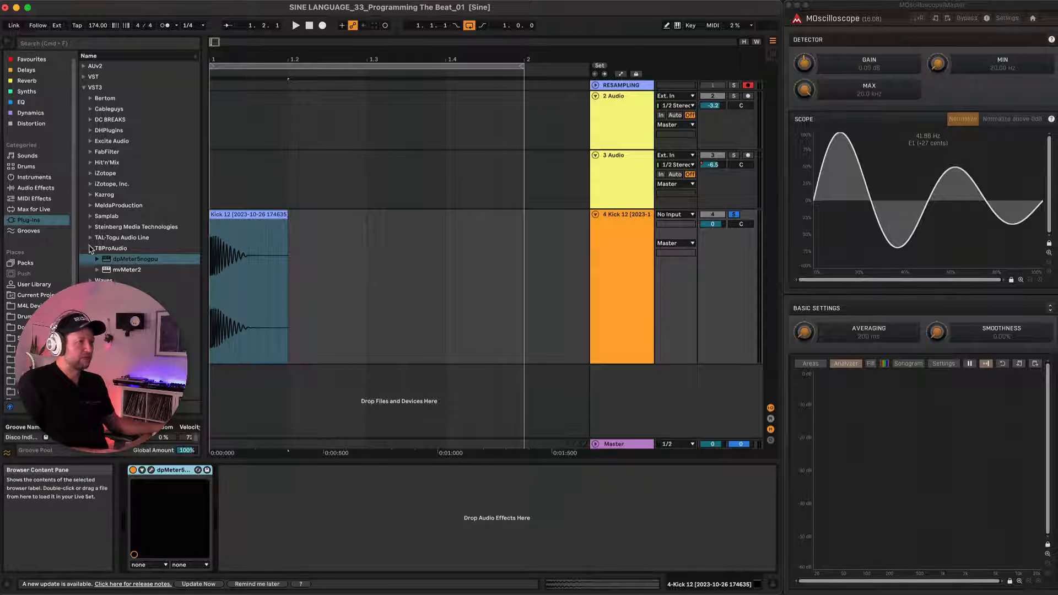
Load the Kazrog KClip Zero VST3 after dpMeter5 on the Kick 12 track and reposition its window.
left_click(89, 249)
left_click(84, 89)
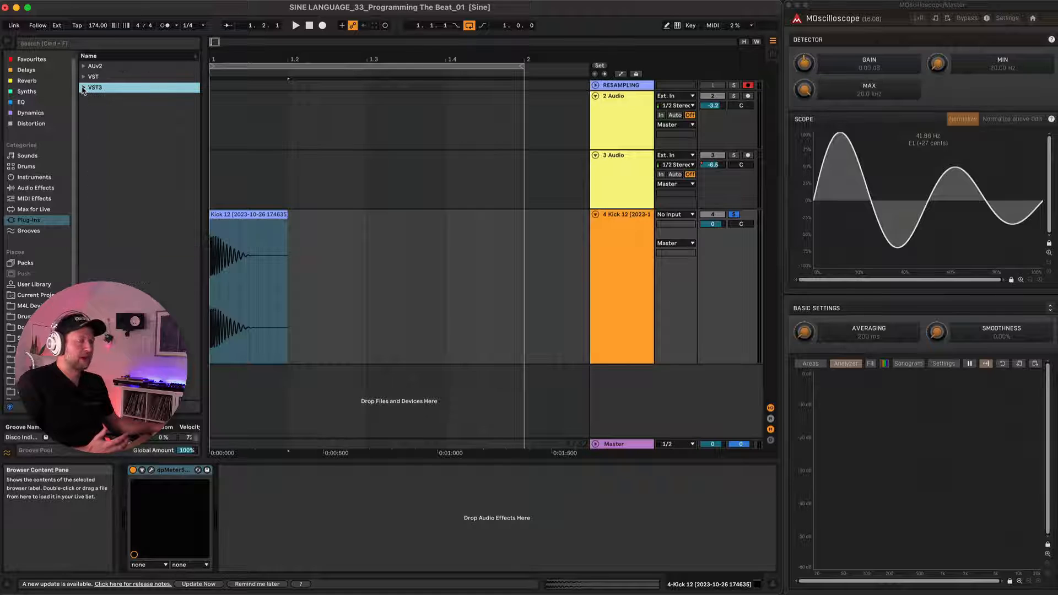
left_click(41, 190)
left_click(44, 220)
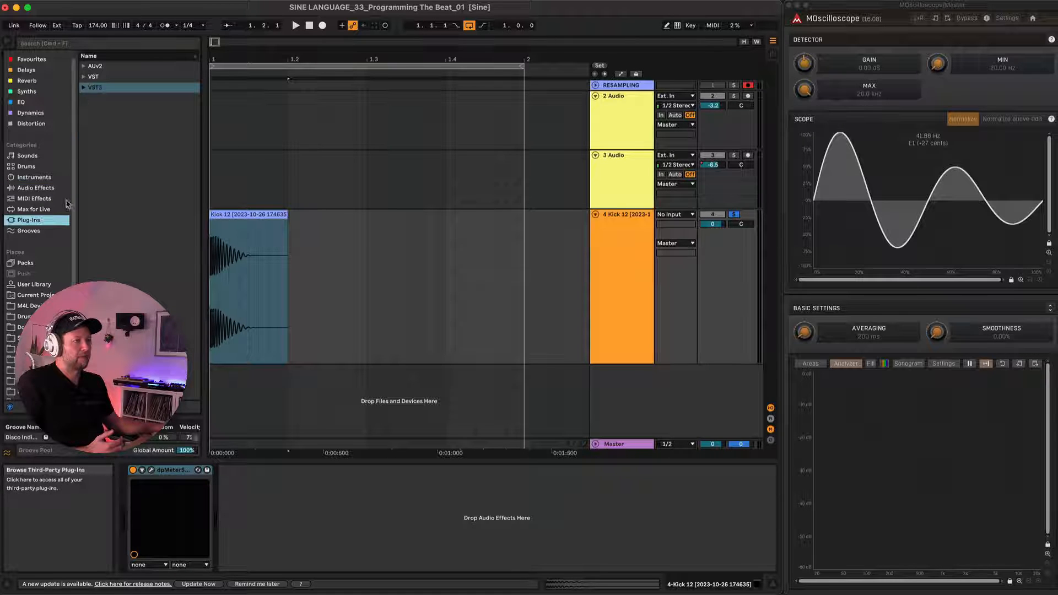
left_click(84, 89)
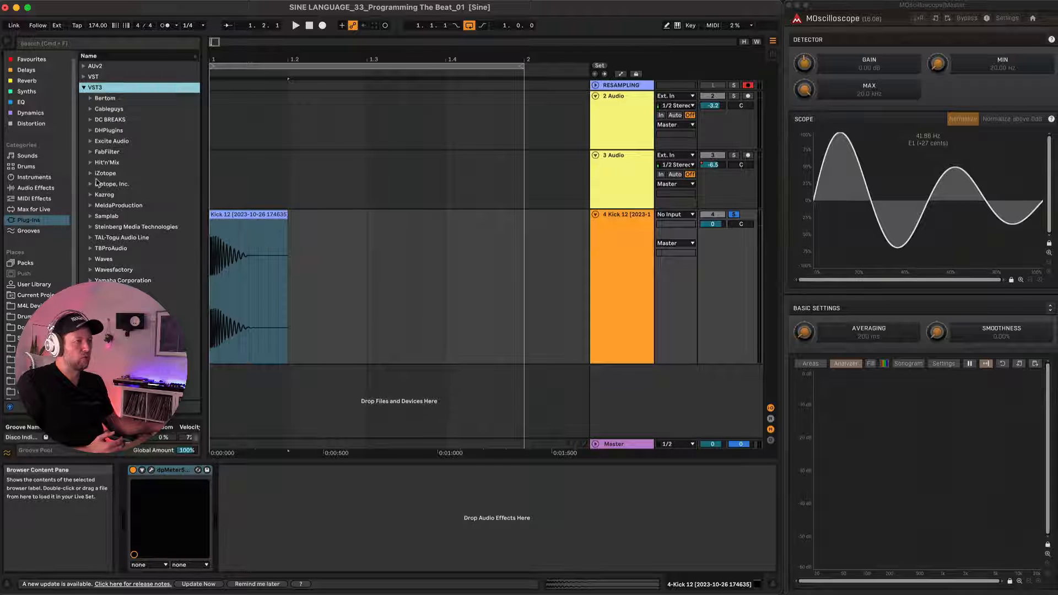
left_click(91, 196)
left_click_drag(126, 207, 177, 210)
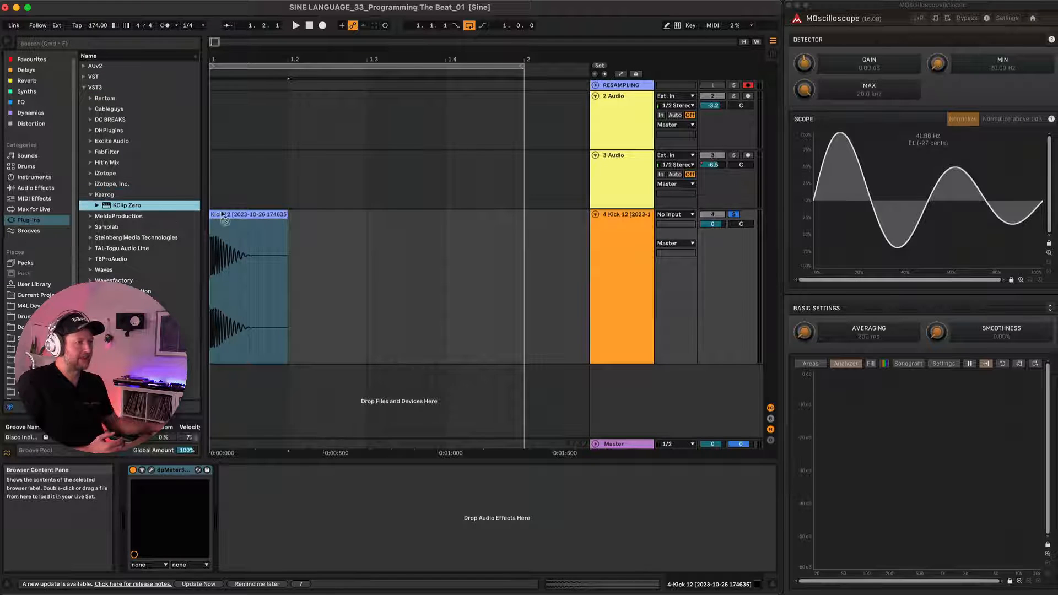
left_click_drag(251, 221, 245, 213)
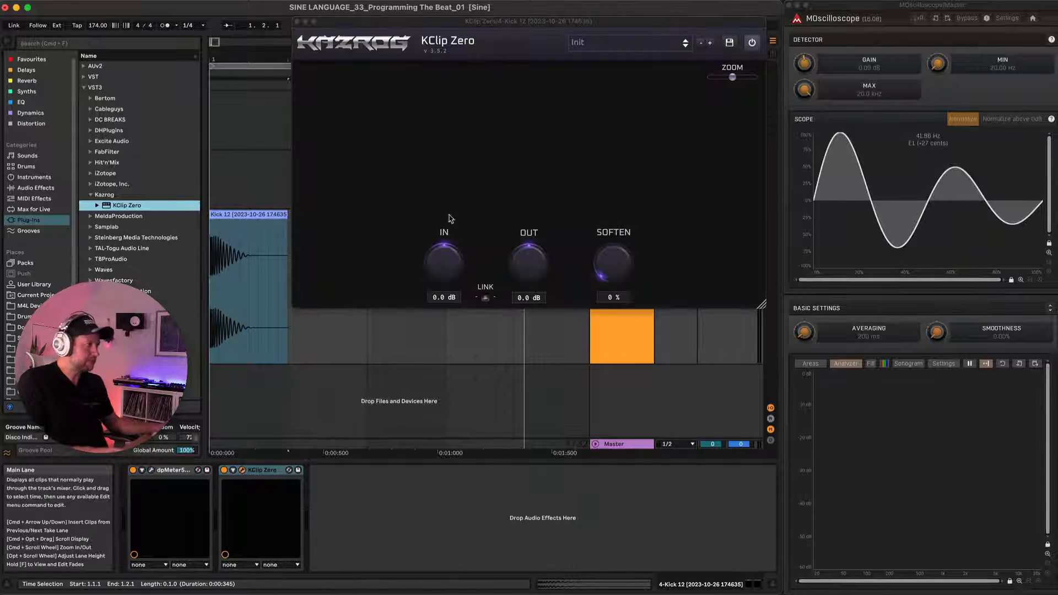
left_click_drag(503, 24, 512, 110)
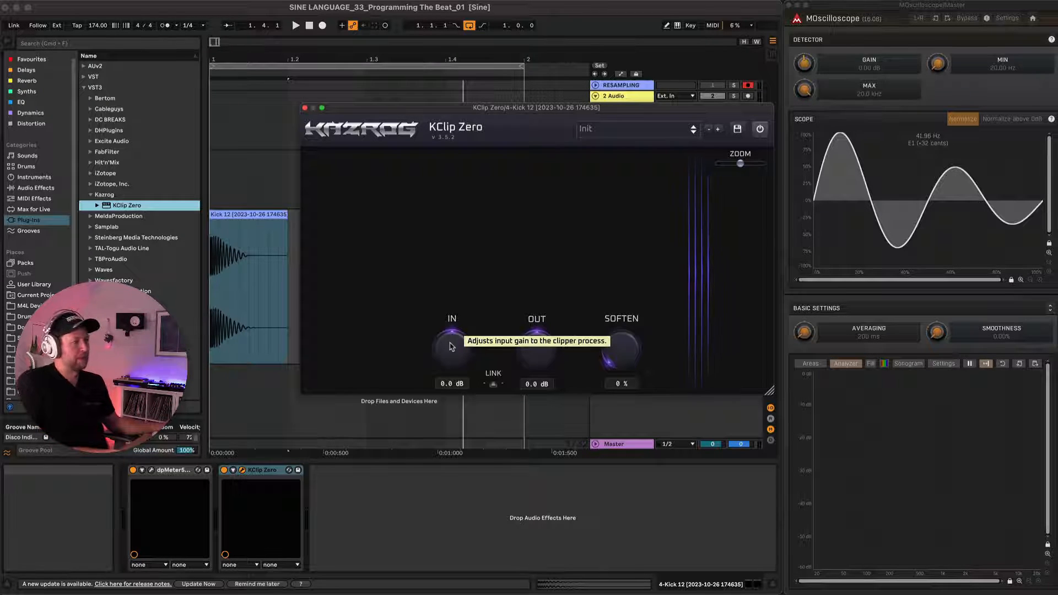
Raise the KClip Zero input gain to 11.0 dB while playing the kick.
key("space")
left_click_drag(452, 351, 455, 285)
key("space")
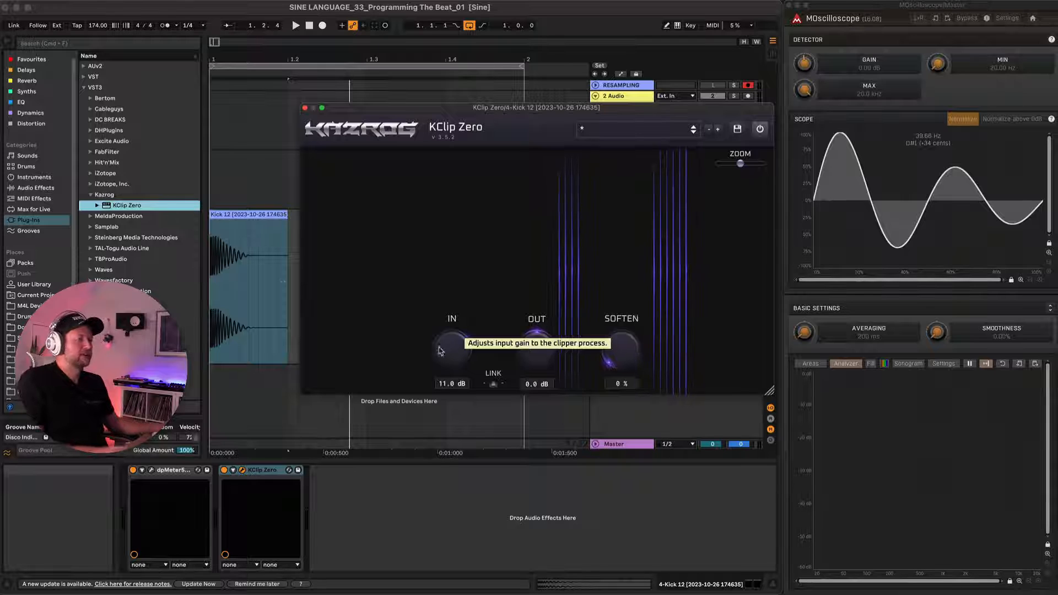
Load the MeldaProduction MAGC plug-in after KClip Zero and set its sidechain source to the Kick 12 track.
left_click(140, 216)
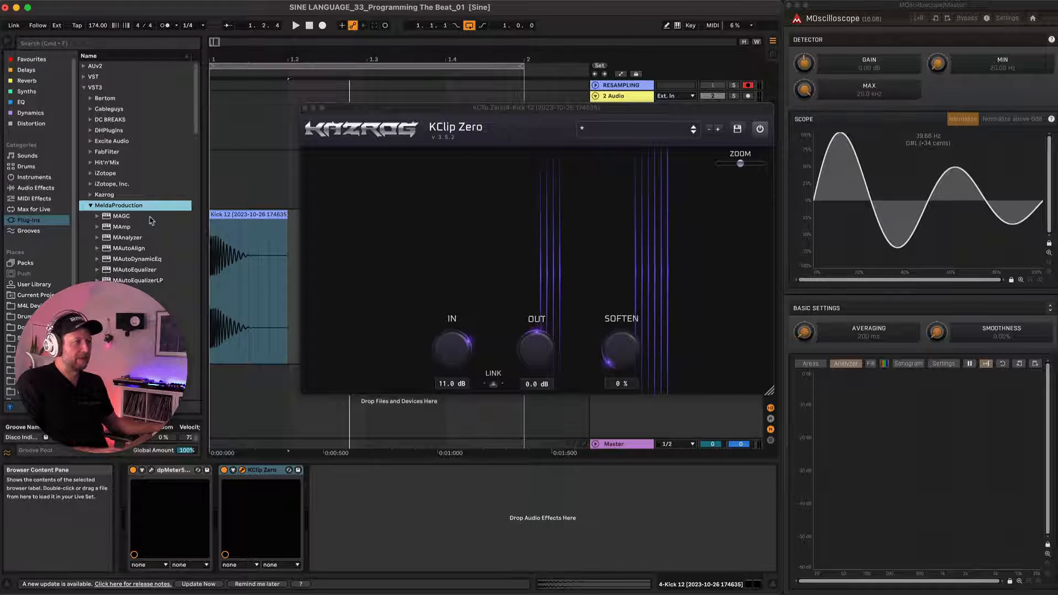
left_click(120, 217)
left_click_drag(296, 491, 337, 503)
left_click_drag(415, 116, 601, 110)
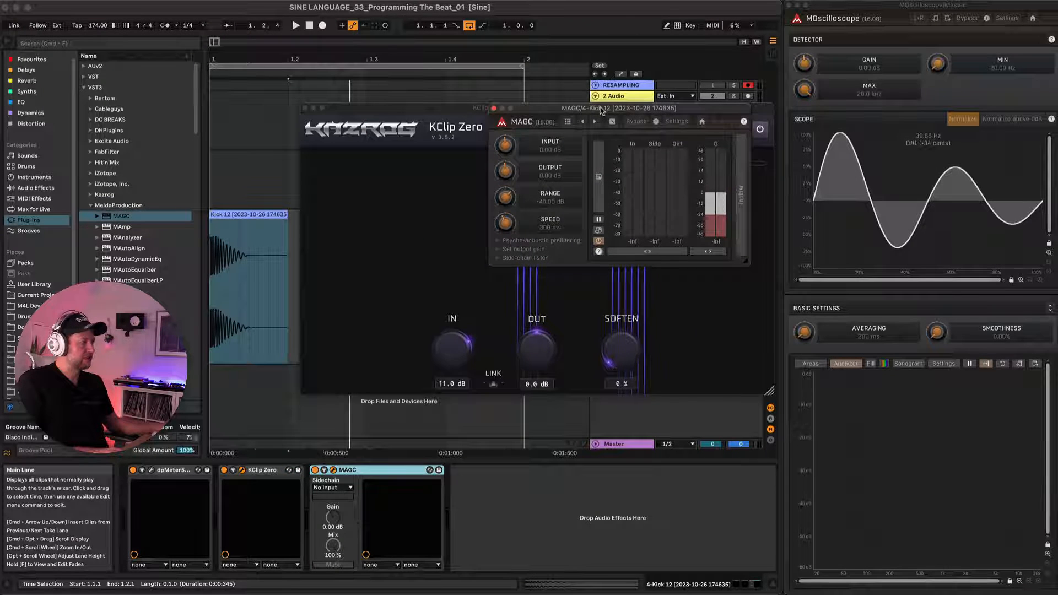
left_click(343, 489)
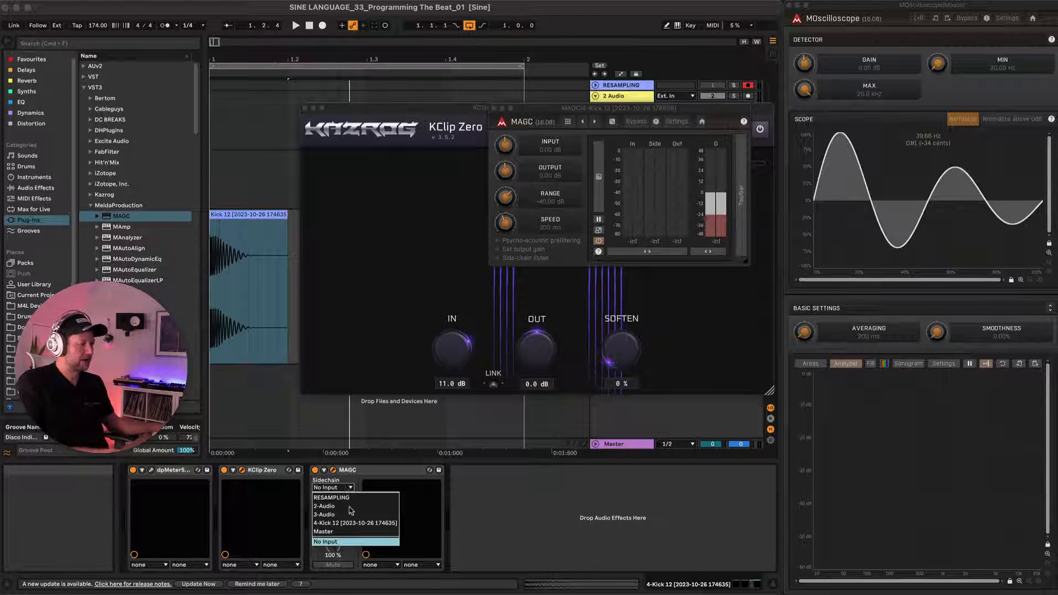
left_click(353, 524)
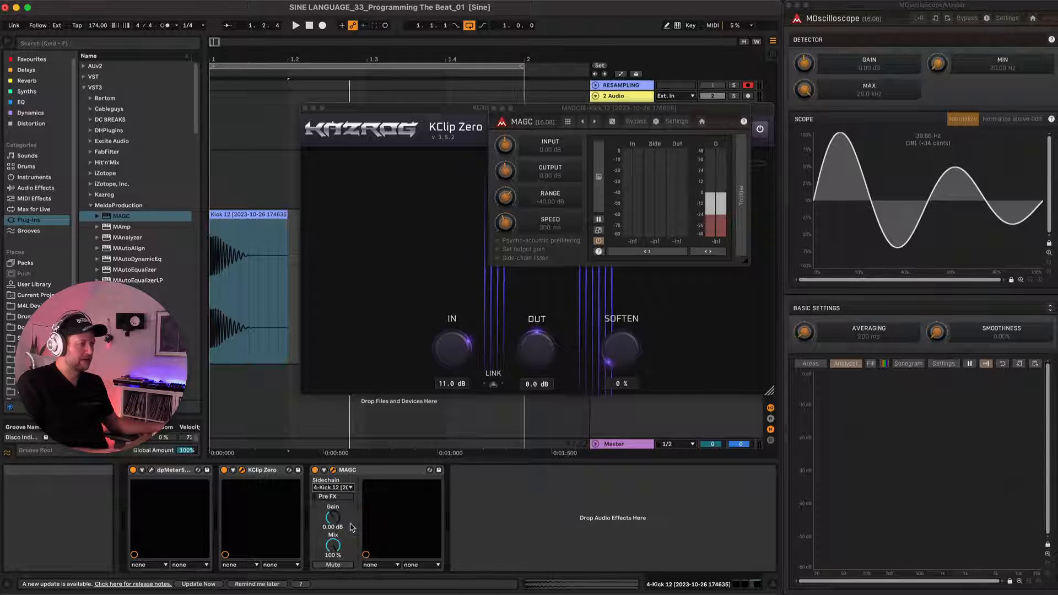
Move the KClip Zero and MAGC windows apart and close the KClip Zero window.
left_click(433, 130)
left_click_drag(440, 109, 596, 400)
left_click_drag(561, 108, 759, 124)
left_click_drag(483, 404, 331, 94)
left_click(309, 89)
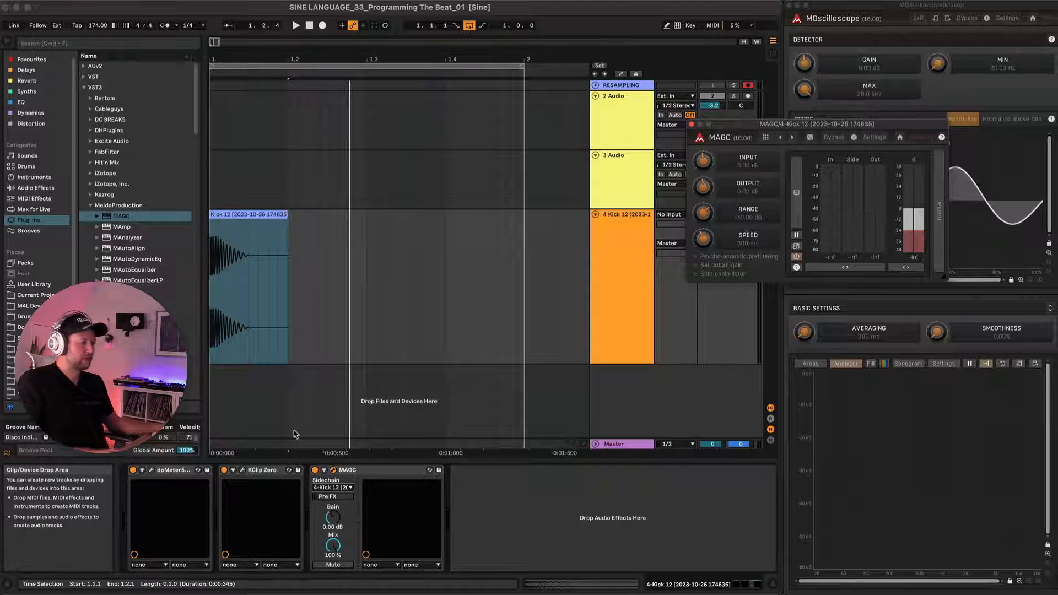
Reopen KClip Zero, reset its input gain to 0 dB and play the kick with the MAGC meters in view.
left_click(242, 470)
left_click(456, 365)
double_click(455, 365)
type("0")
key("Return")
key("space")
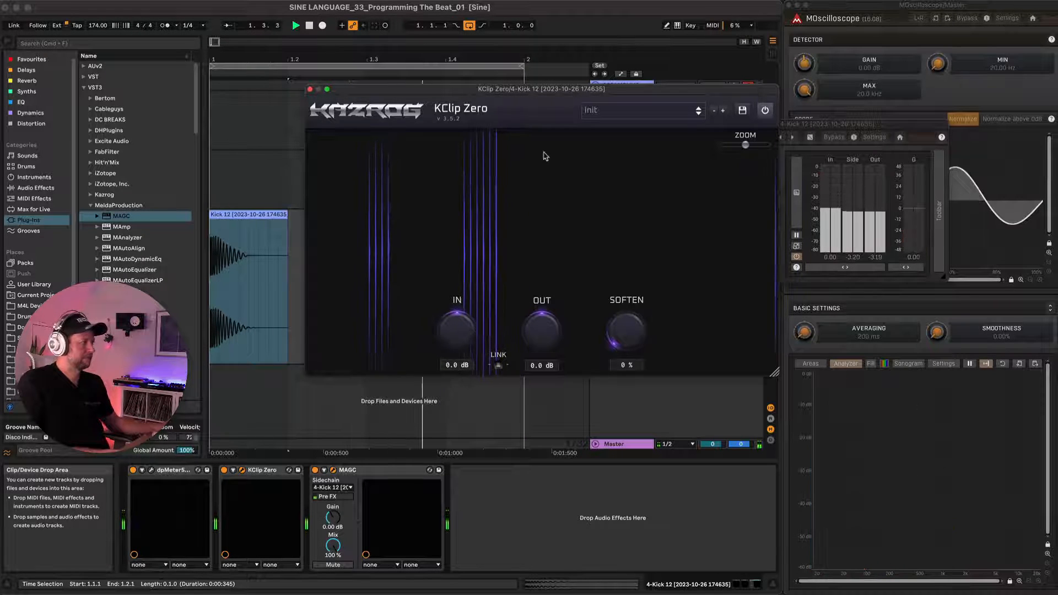
left_click_drag(620, 92, 570, 95)
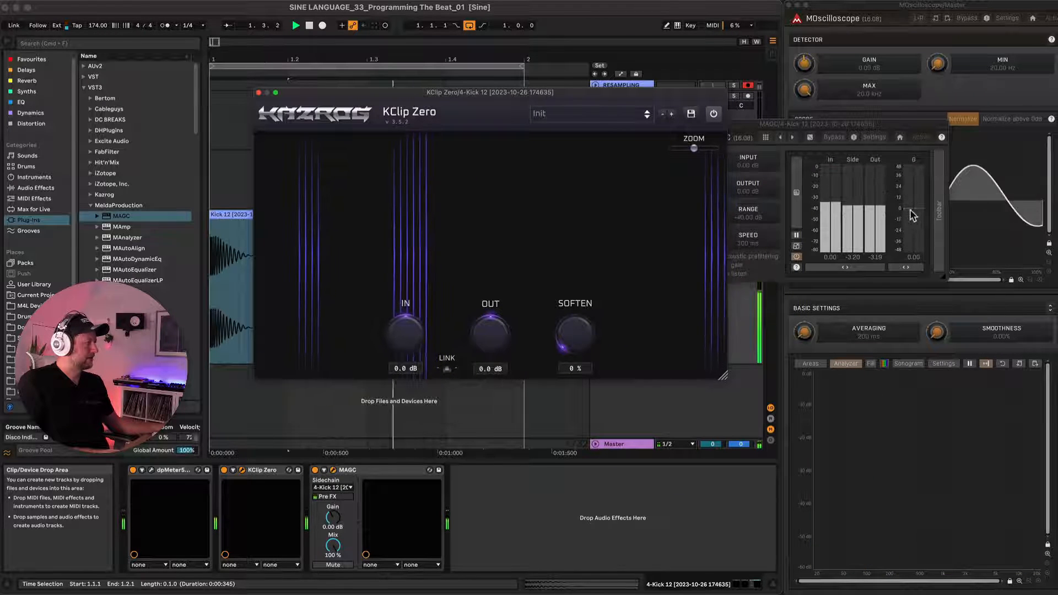
Audition KClip Zero input gains of 11.7 dB and 2.0 dB on the kick, and set the gain to 3.0 dB.
left_click_drag(404, 326, 416, 266)
key("space")
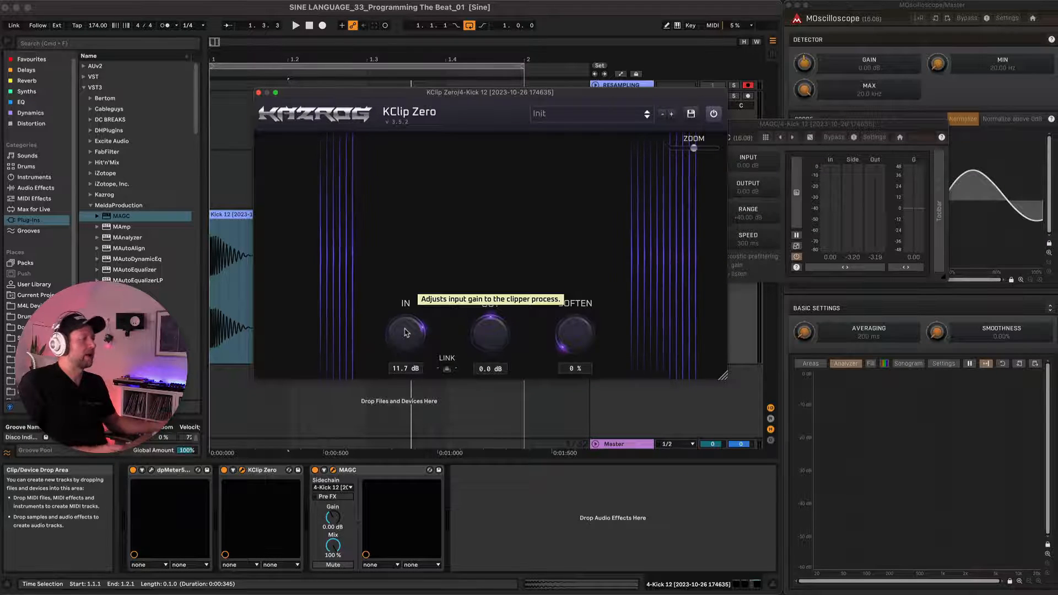
left_click_drag(407, 331, 409, 356)
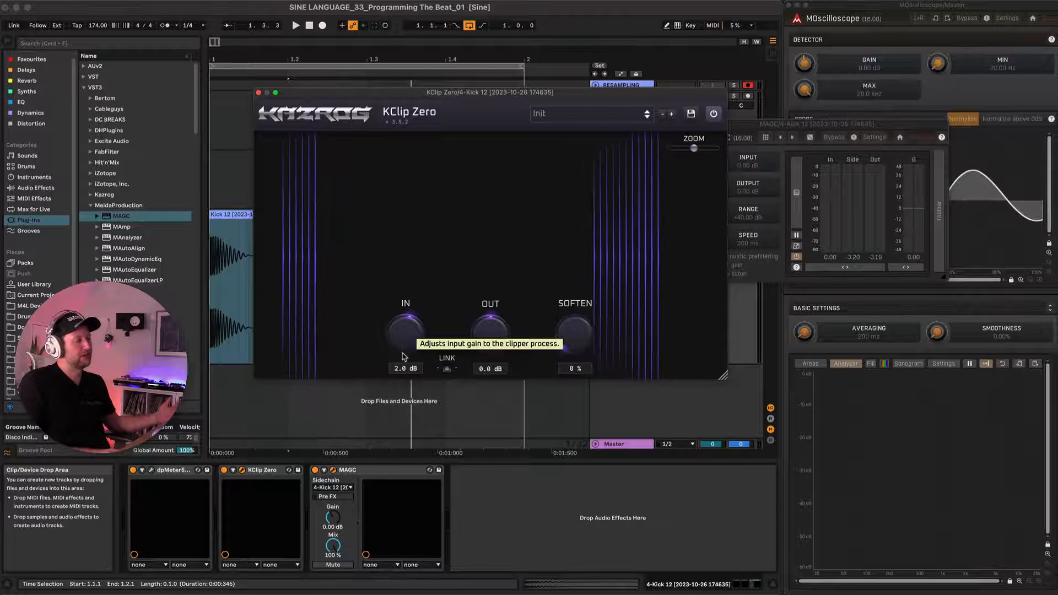
key("space")
left_click_drag(403, 357, 405, 331)
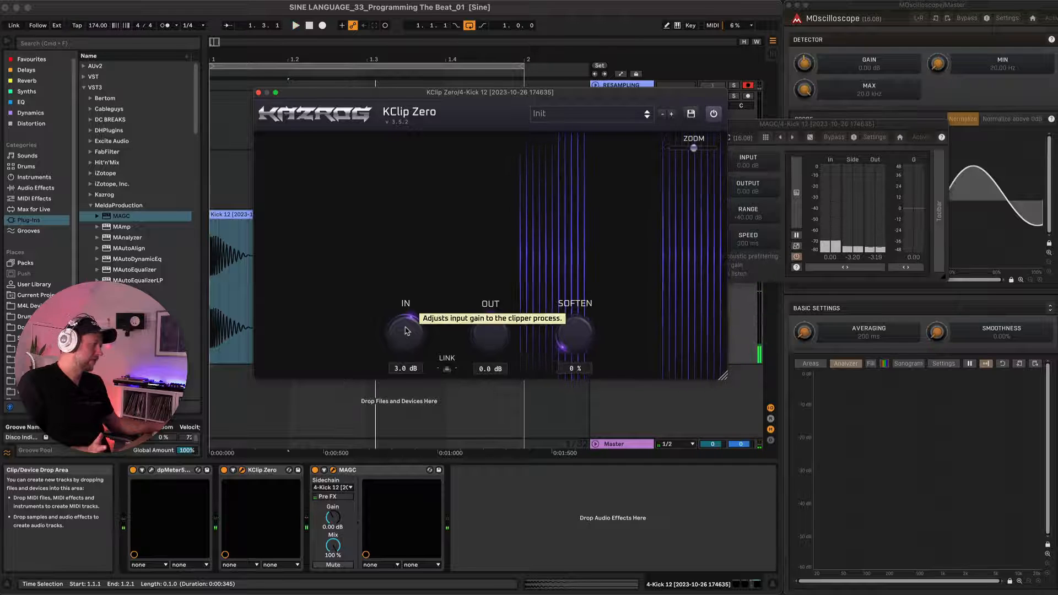
Deactivate MAGC, play the kick with KClip Zero toggled, and close both plug-in windows.
left_click(259, 93)
left_click(316, 470)
key("space")
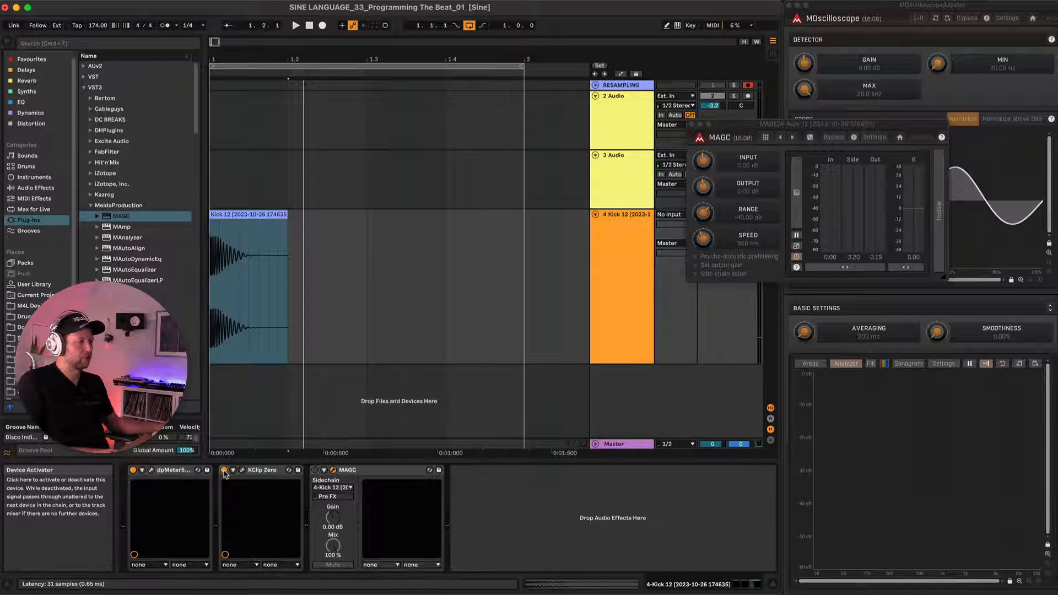
left_click(224, 470)
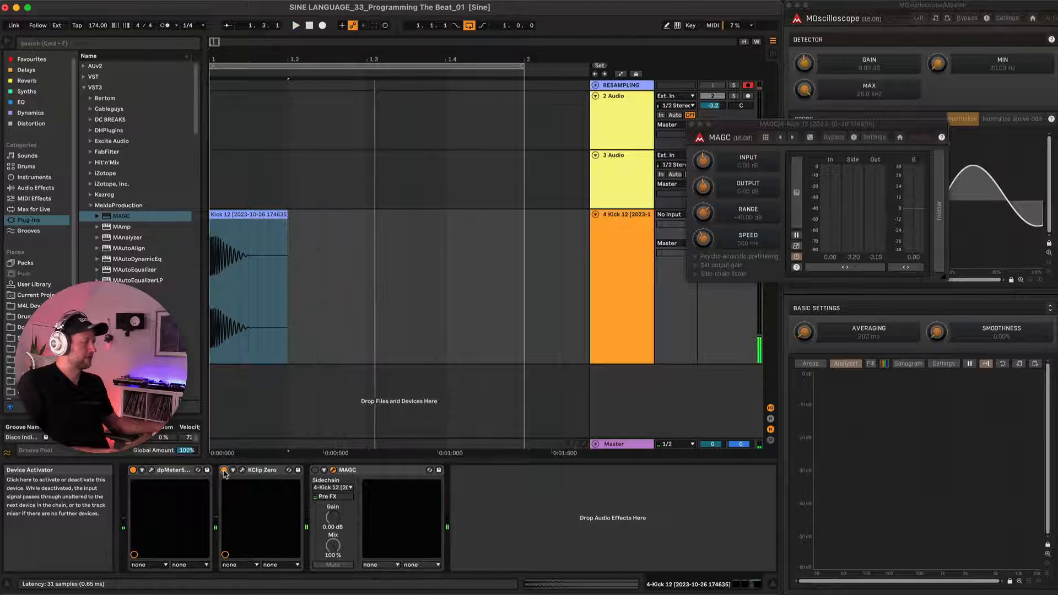
left_click(692, 124)
Compare the kick with KClip Zero bypassed and active during playback.
key("space")
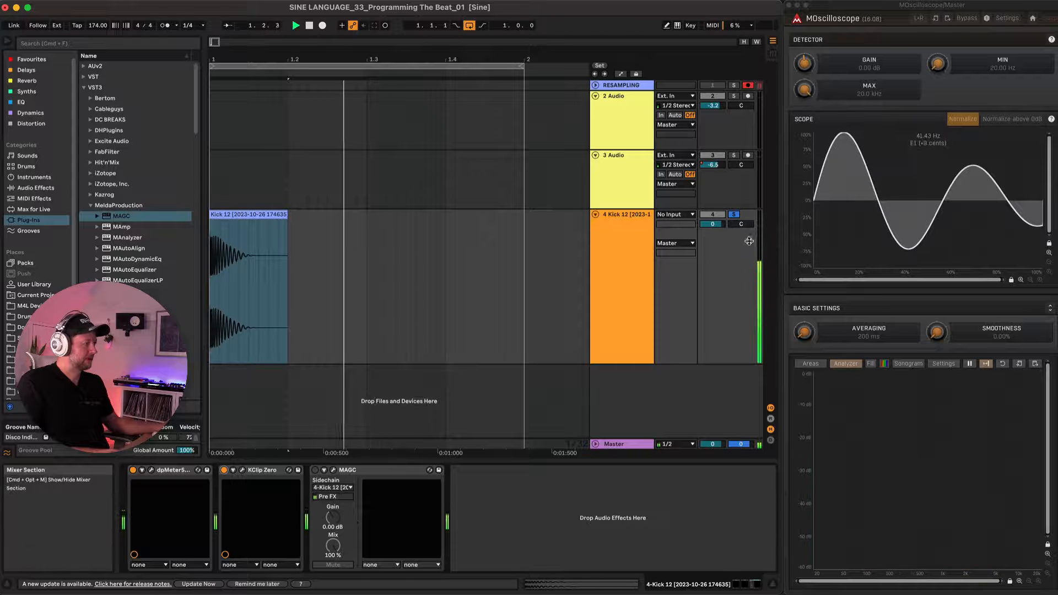
left_click(225, 470)
left_click(224, 470)
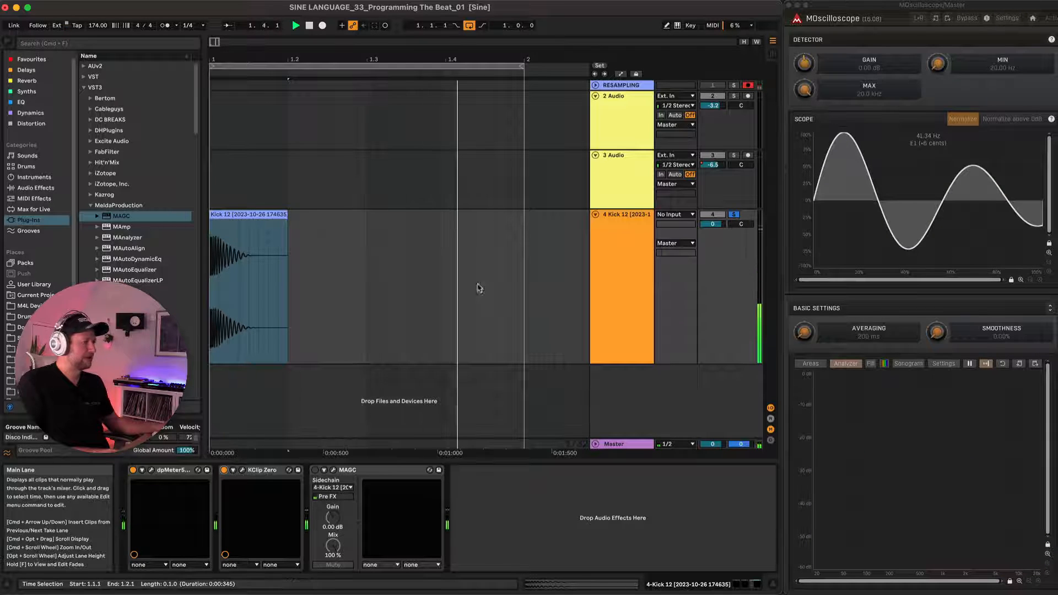
key("space")
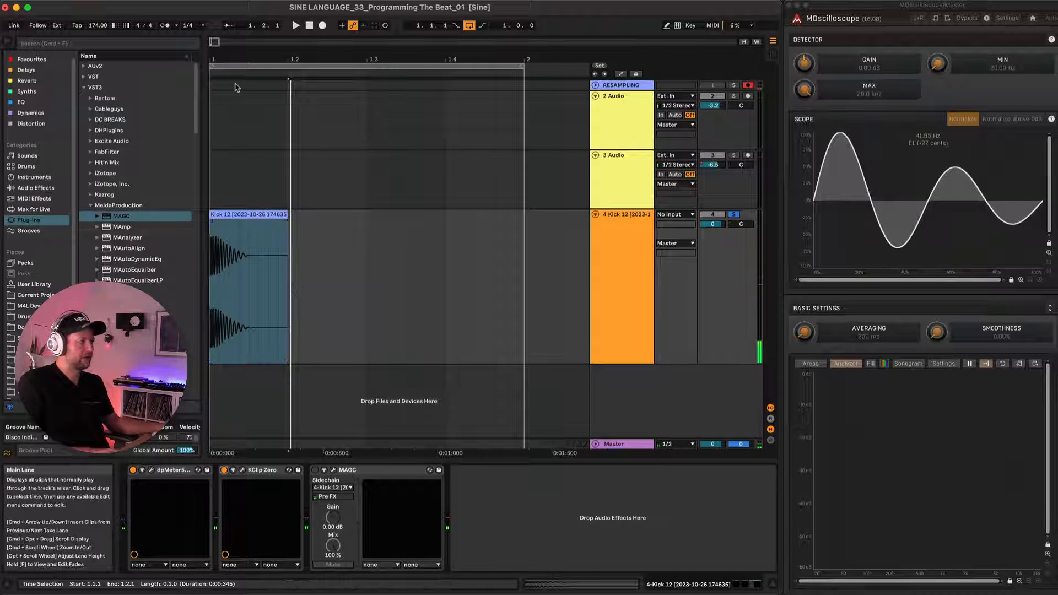
Record the clipped Kick 12 onto the RESAMPLING track from bar 1, unfold the track and examine the waveform peaks.
left_click(213, 89)
key("F9")
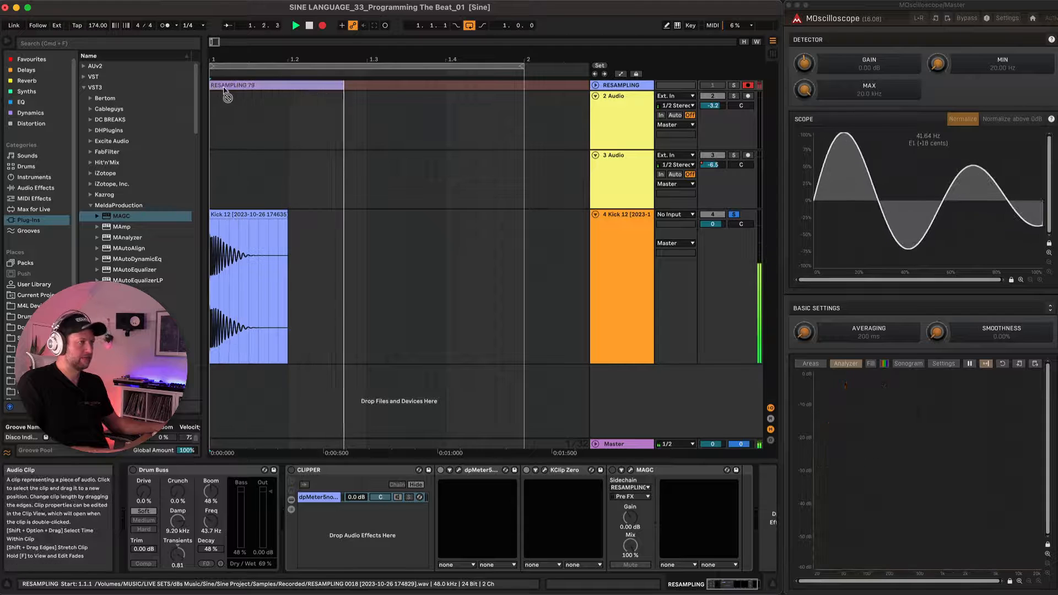
left_click(595, 86)
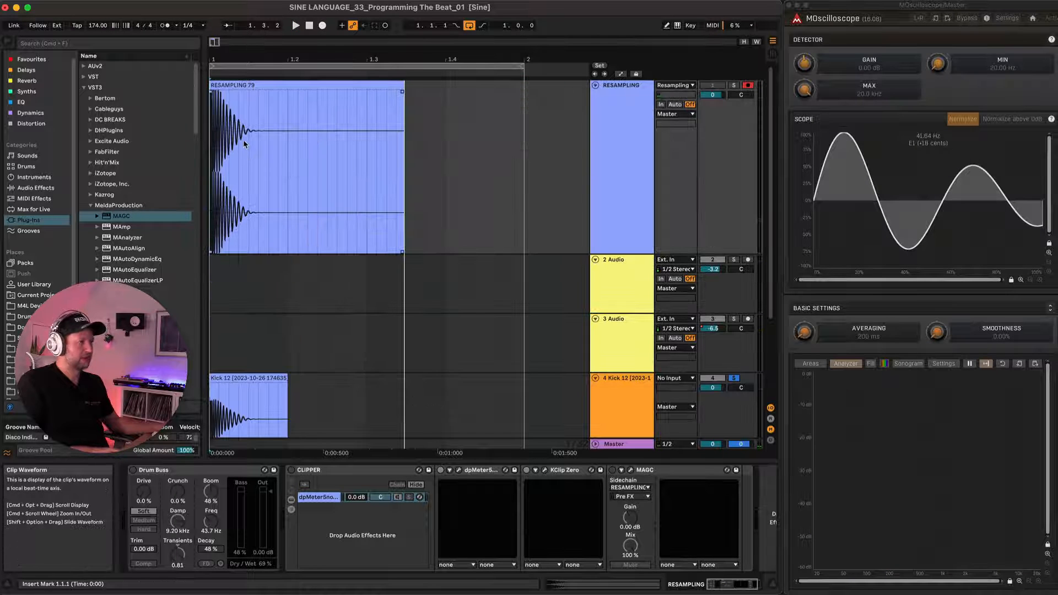
scroll(232, 146, "up", 10)
scroll(231, 146, "up", 8)
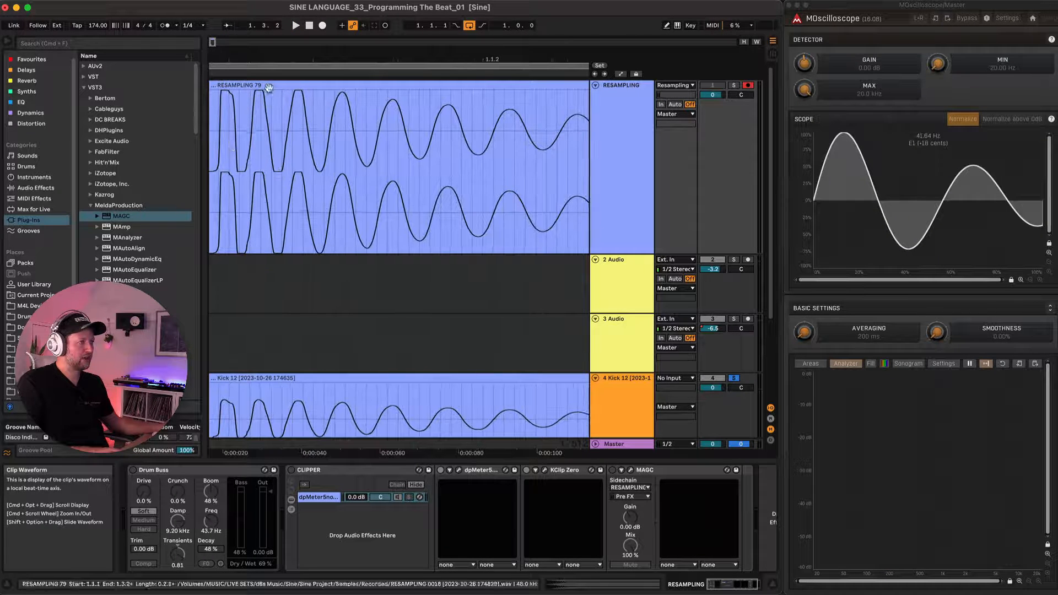
scroll(253, 101, "down", 10)
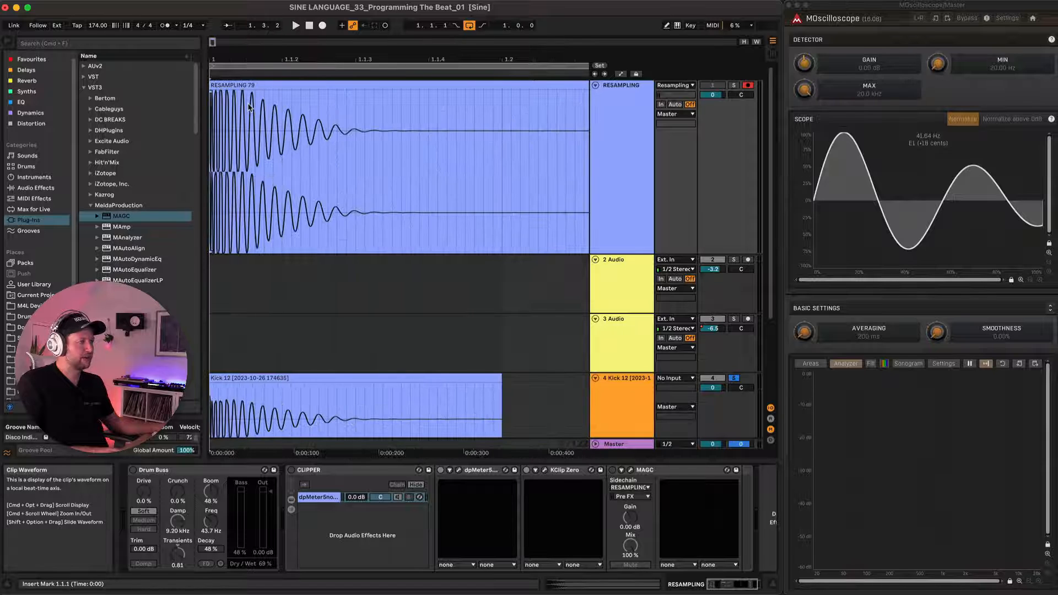
scroll(236, 106, "down", 10)
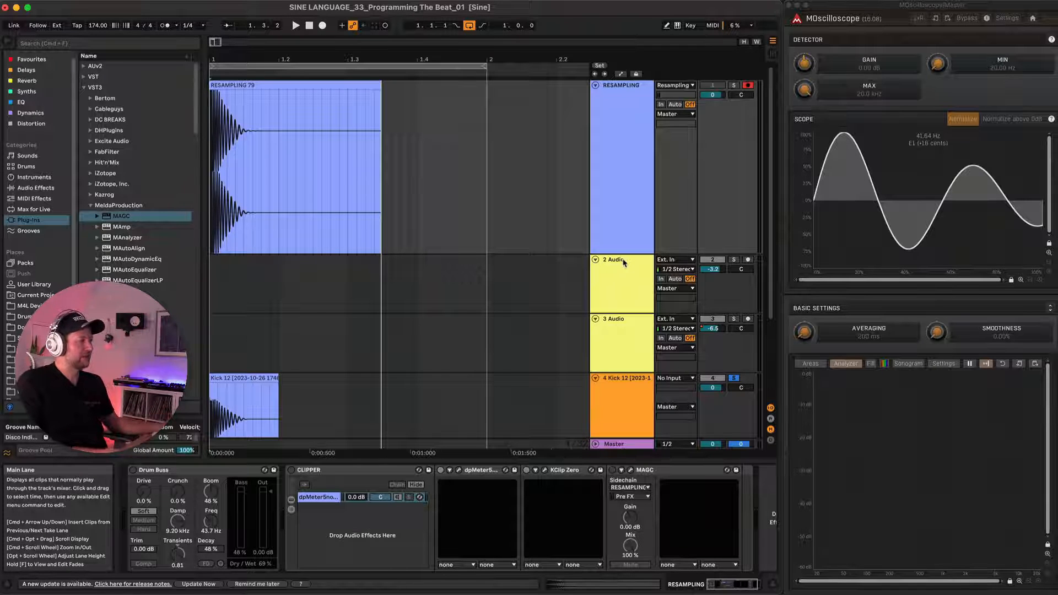
Fold the 2 Audio, 3 Audio and Kick 12 tracks.
left_click(606, 263)
left_click(595, 260)
left_click(595, 270)
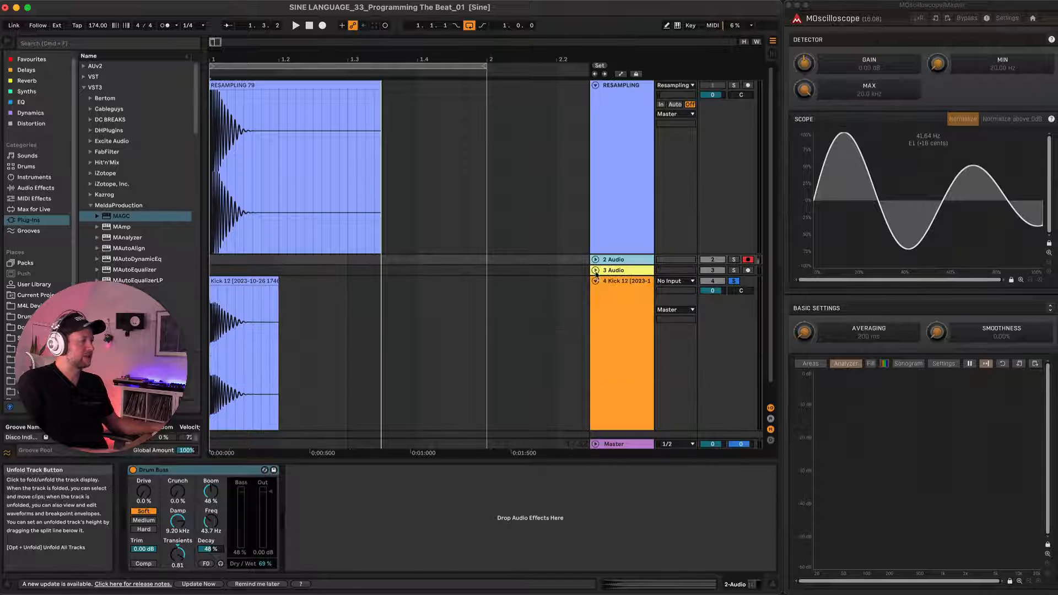
left_click(596, 282)
left_click(596, 281)
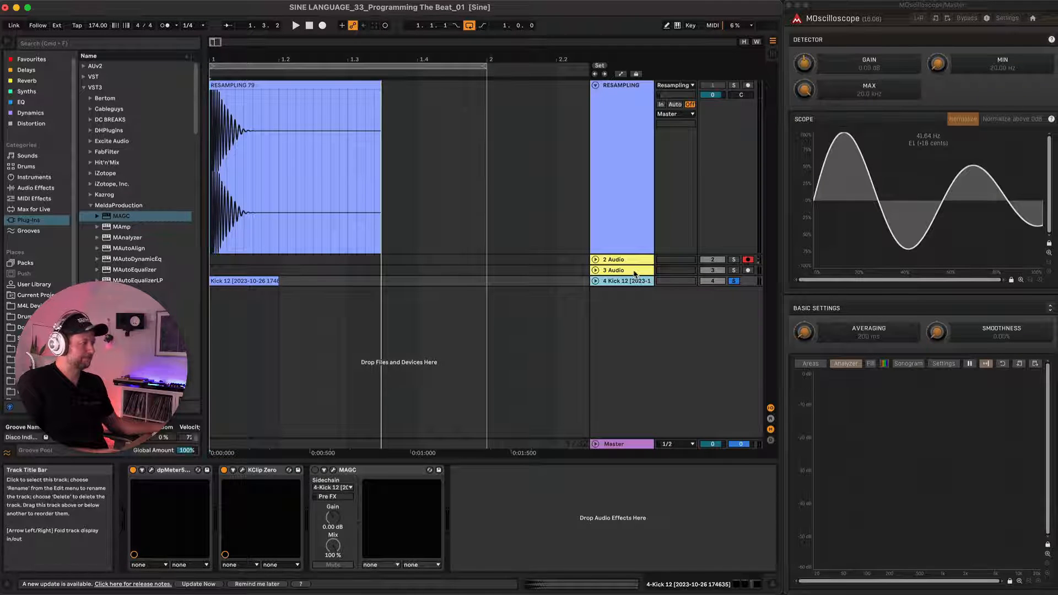
Delete the 2 Audio, 3 Audio and Kick 12 tracks, keeping only the RESAMPLING track.
left_click(627, 260)
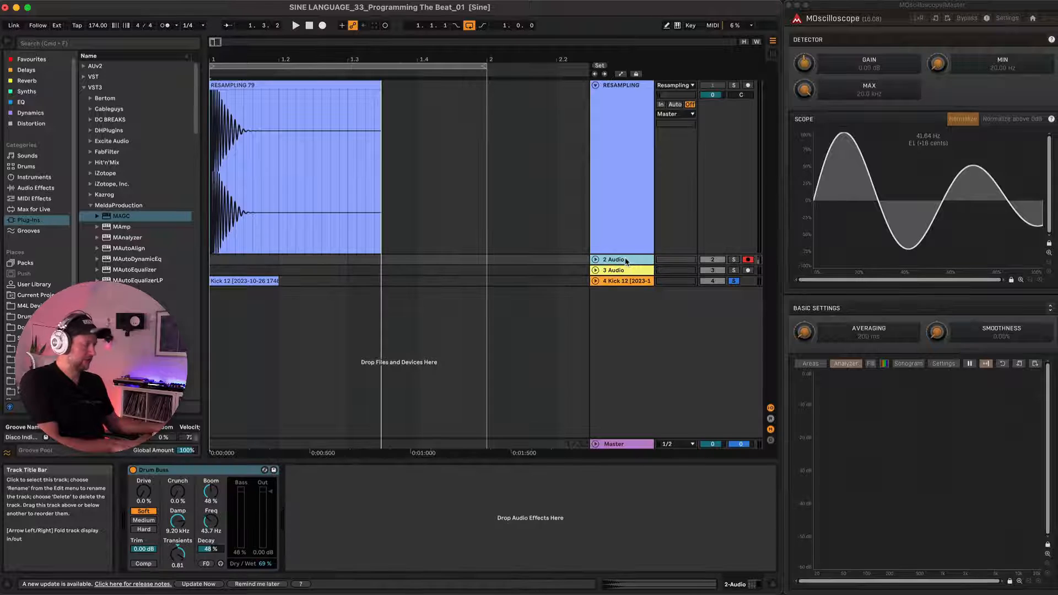
key("Delete")
key("Delete")
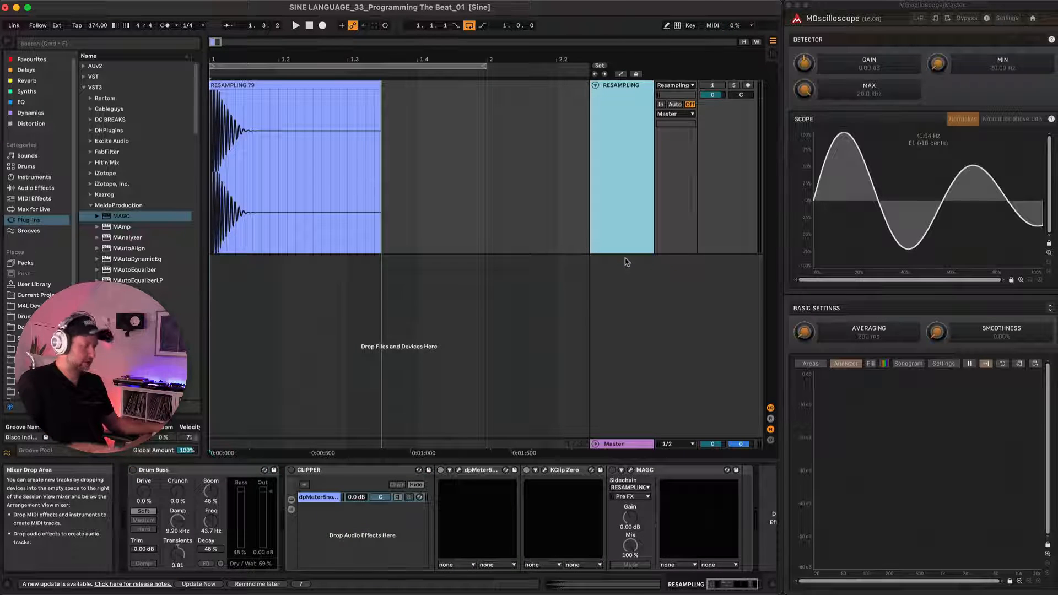
Insert a new audio track with No Input and move the resampled kick clip onto it at bar 1.
key("super+t")
left_click(674, 259)
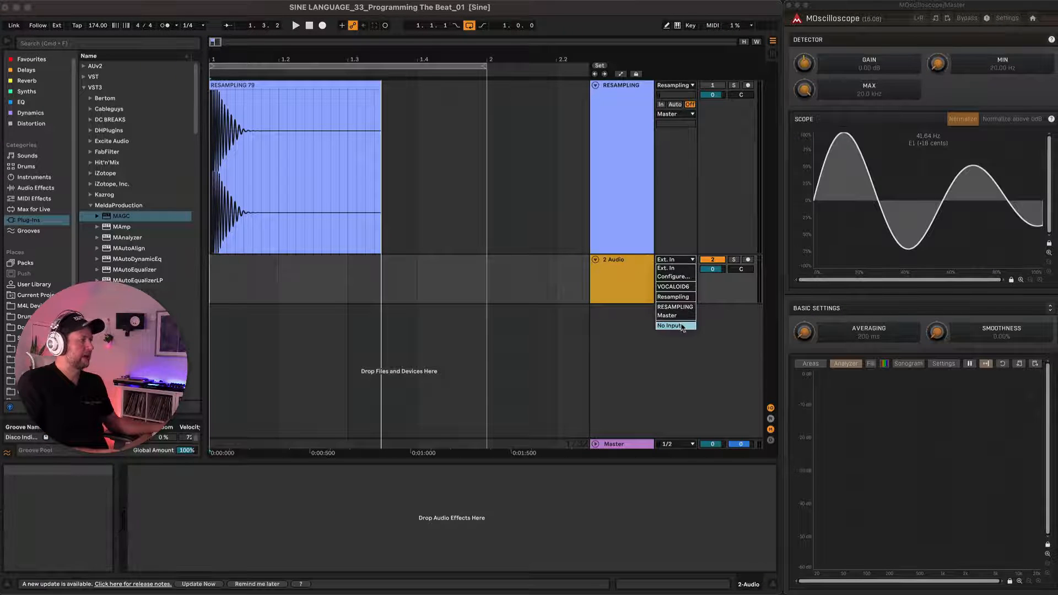
left_click(675, 325)
left_click_drag(319, 100, 319, 274)
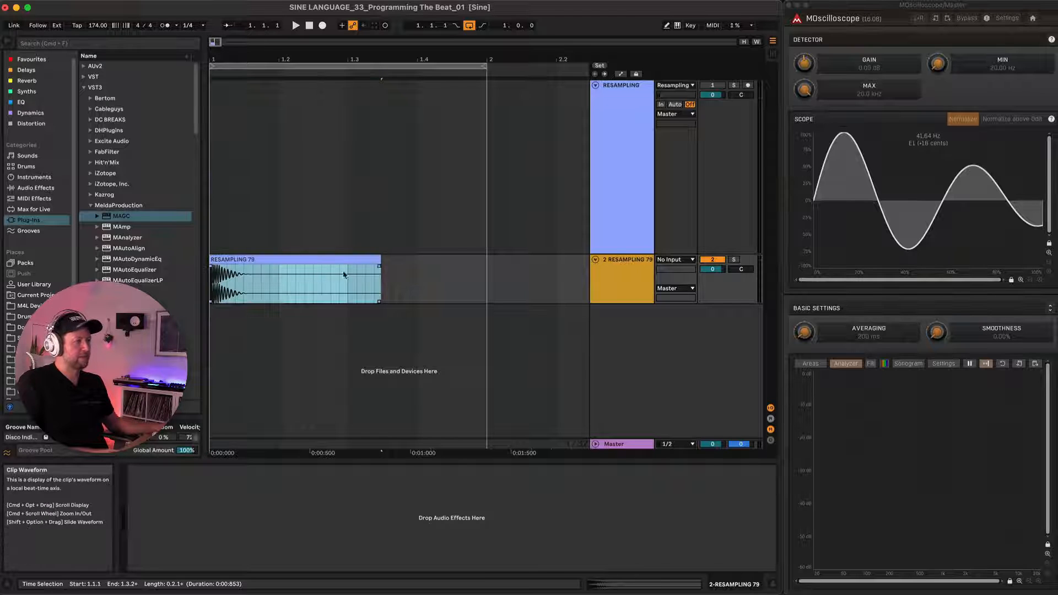
Copy the kick clip to 1.3.3, split the copy at 1.4.1 and delete its tail.
left_click_drag(379, 259, 469, 261)
scroll(464, 281, "up", 5)
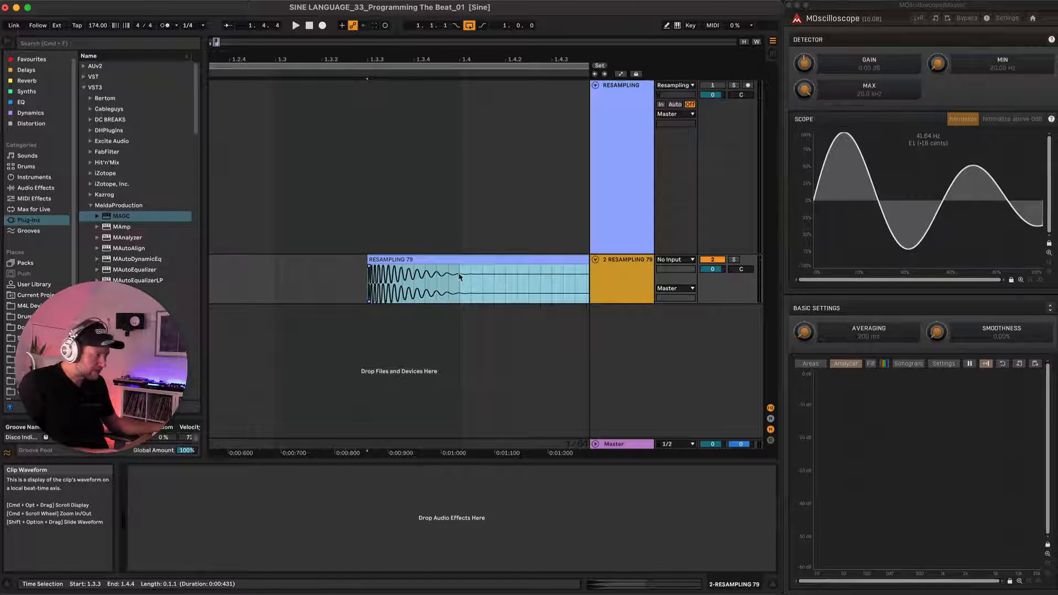
left_click(460, 274)
key("super+e")
scroll(458, 271, "down", 5)
left_click_drag(433, 260, 426, 168)
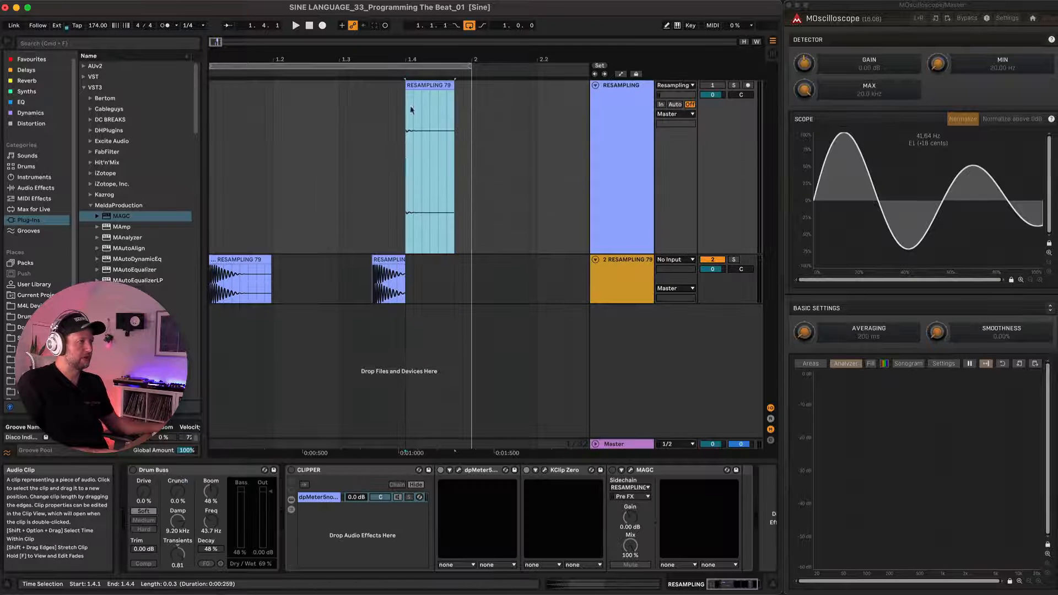
key("Delete")
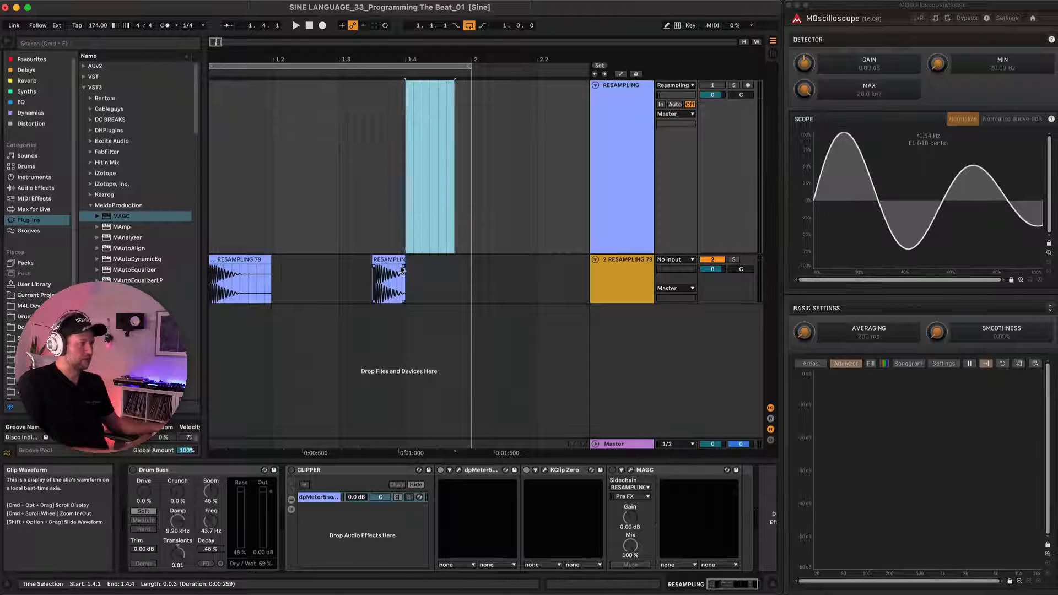
Add a short fade-out to the second kick and shorten the first kick clip to end at 1.1.3.
left_click(403, 269)
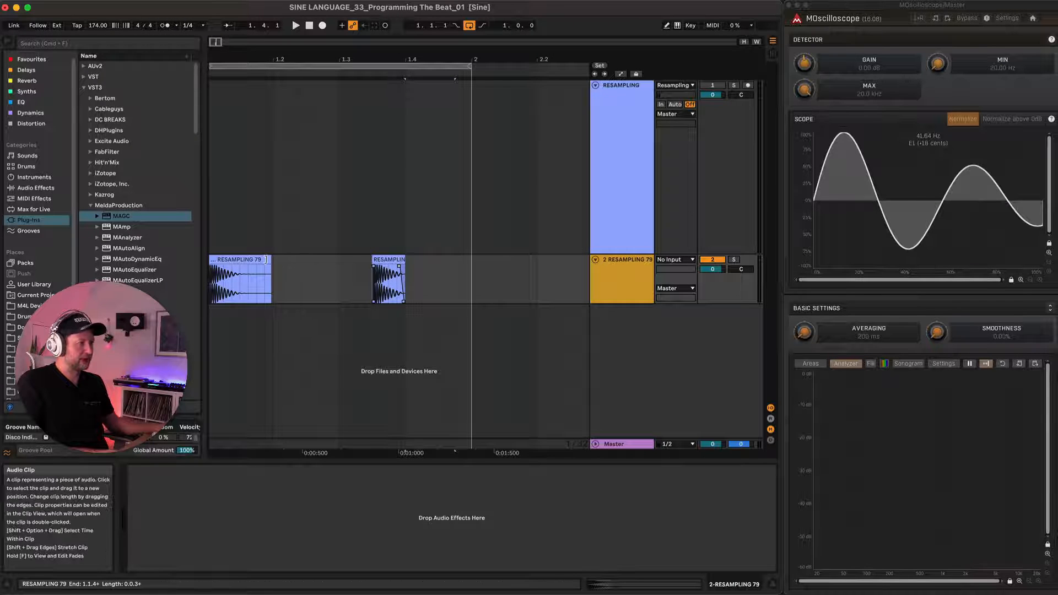
left_click_drag(265, 259, 240, 260)
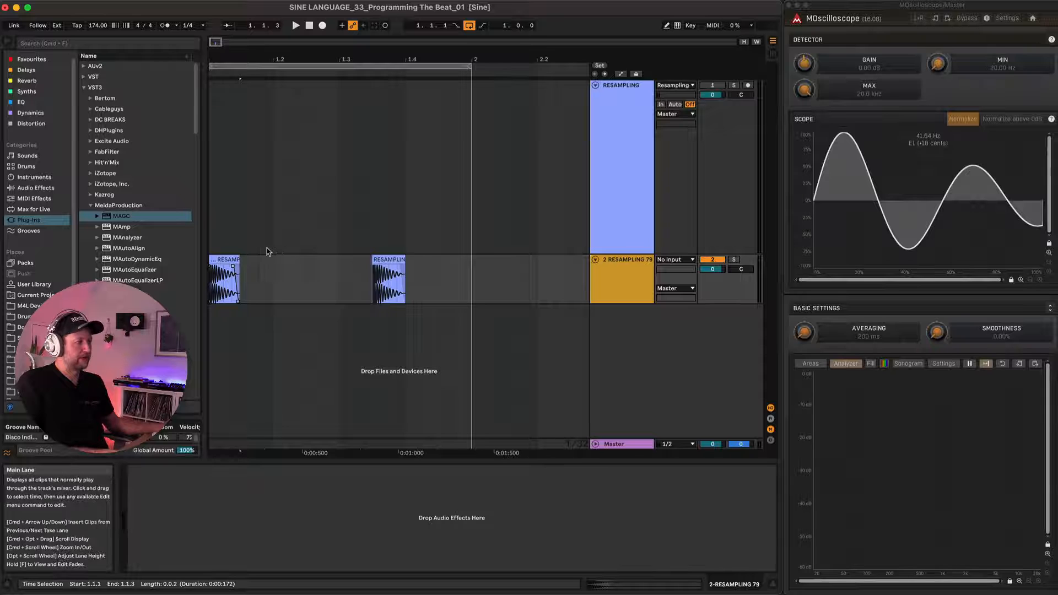
scroll(270, 252, "down", 4)
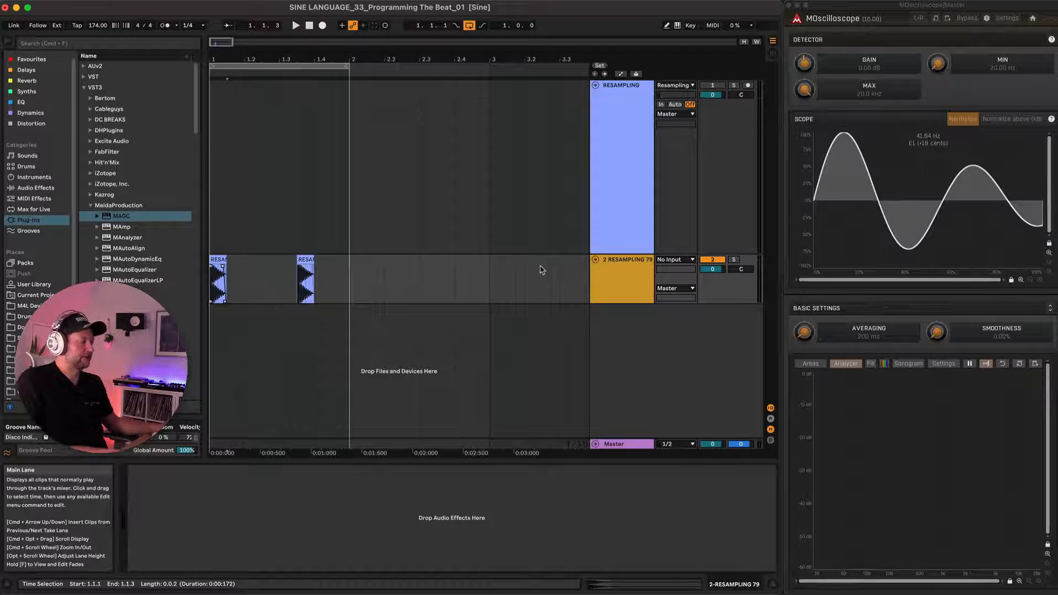
Insert another audio track and place Snare 10 from the Snares folder on it at beats 2 and 4.
left_click(599, 267)
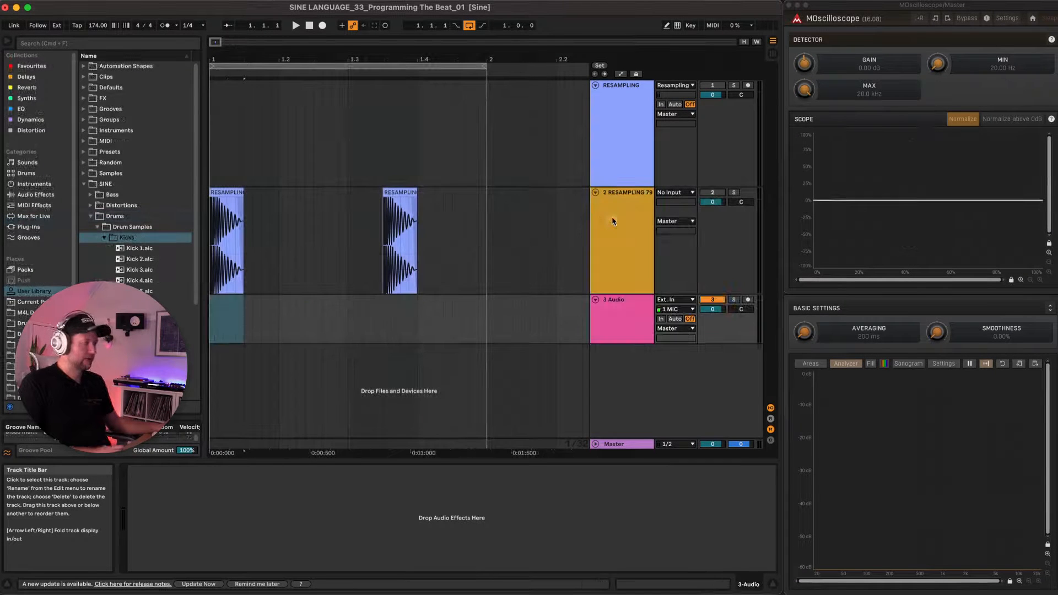
left_click(104, 238)
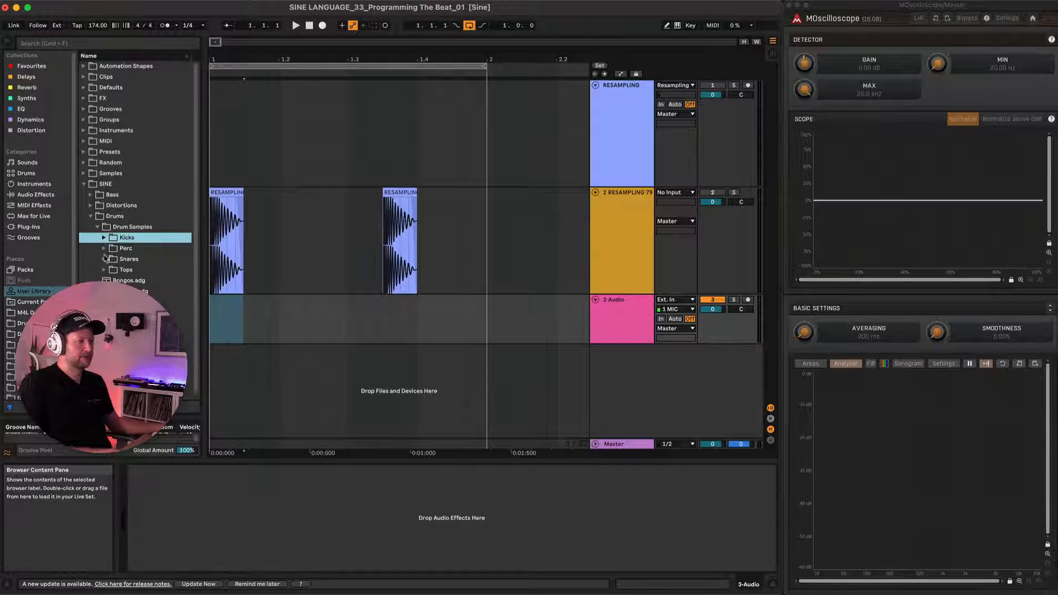
left_click(104, 259)
left_click(142, 356)
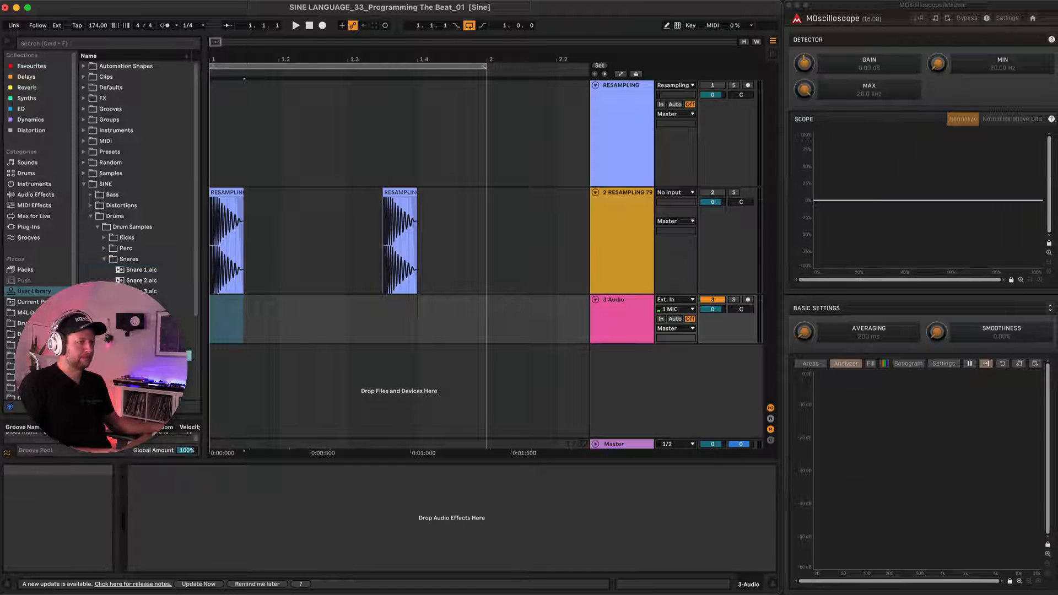
key("Down")
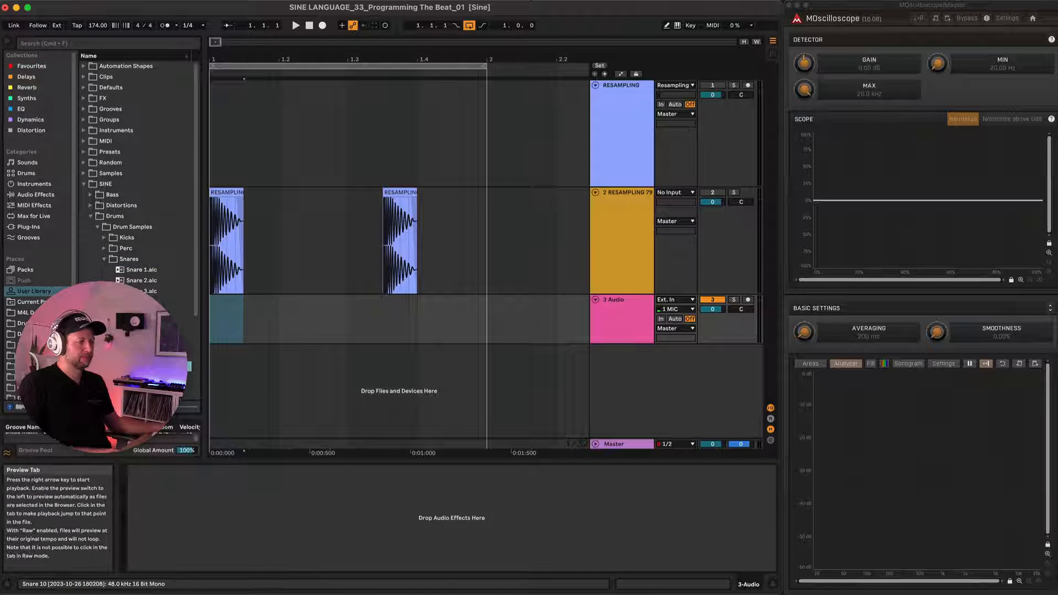
left_click_drag(215, 325, 440, 299)
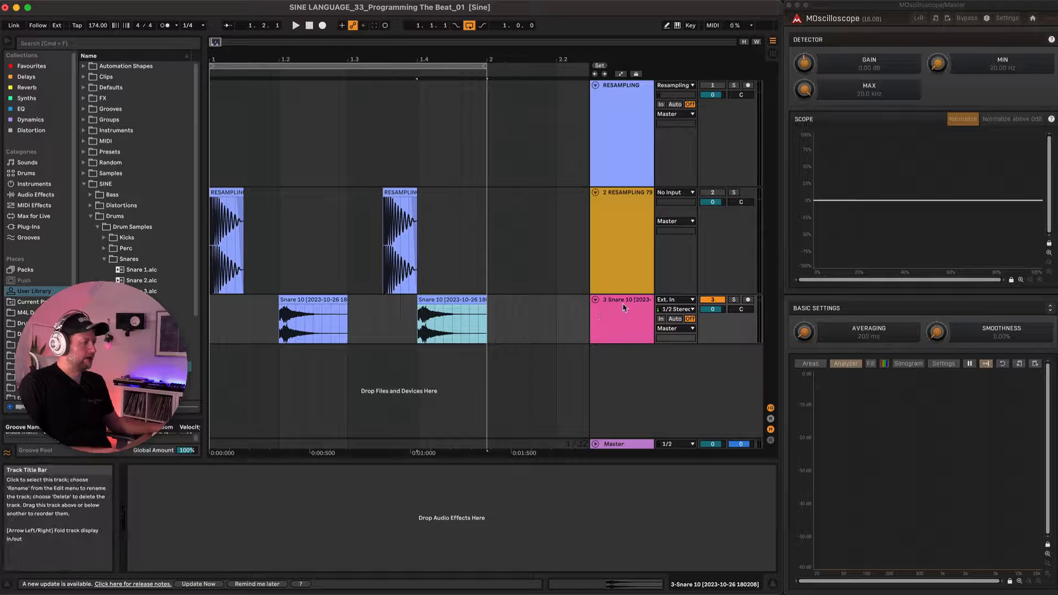
Load the Clip Chain rack onto the Snare 10 track and close its plug-in windows.
left_click(106, 259)
left_click(121, 367)
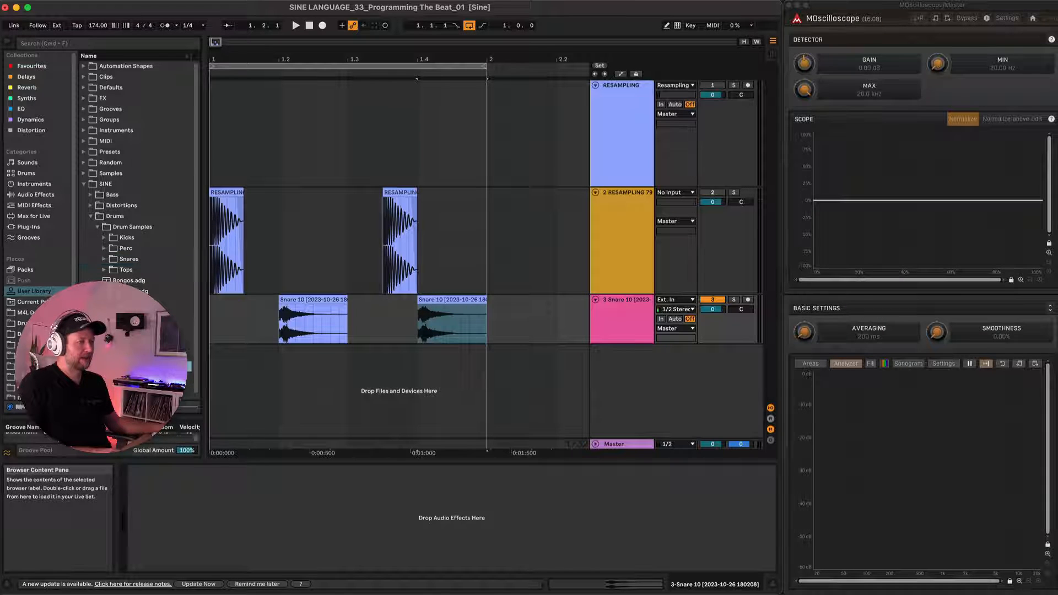
left_click_drag(185, 495, 186, 496)
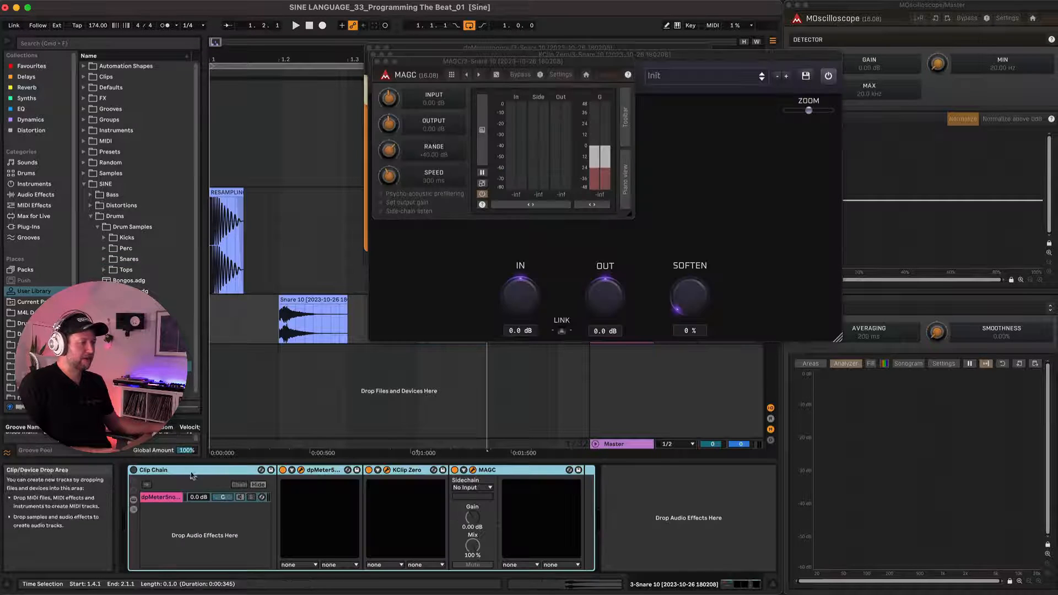
left_click(377, 62)
left_click(371, 54)
left_click(370, 49)
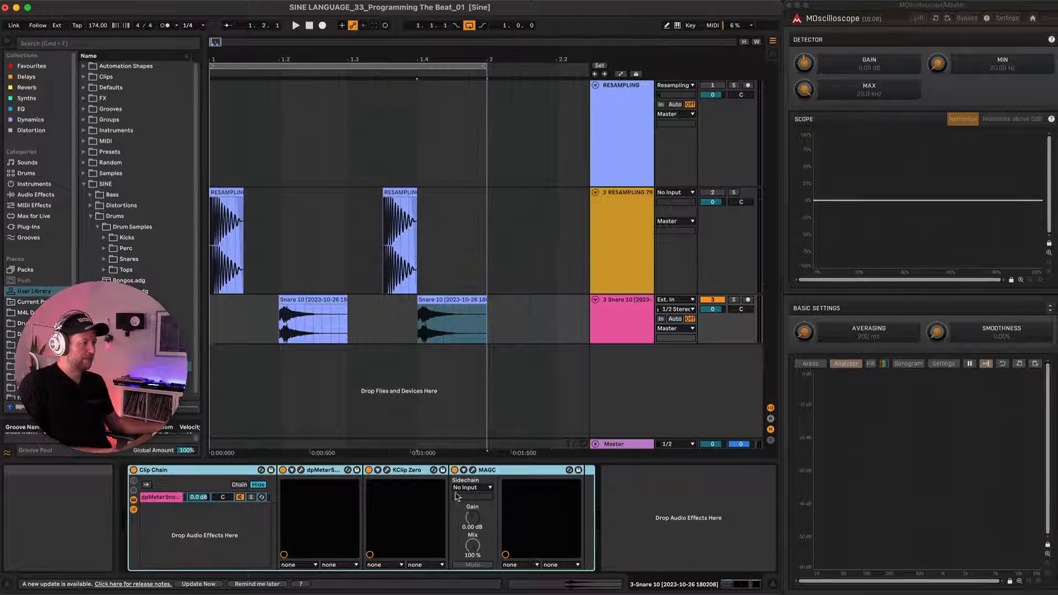
Set MAGC's sidechain input to the Snare 10 track and deactivate KClip Zero and MAGC.
left_click(474, 489)
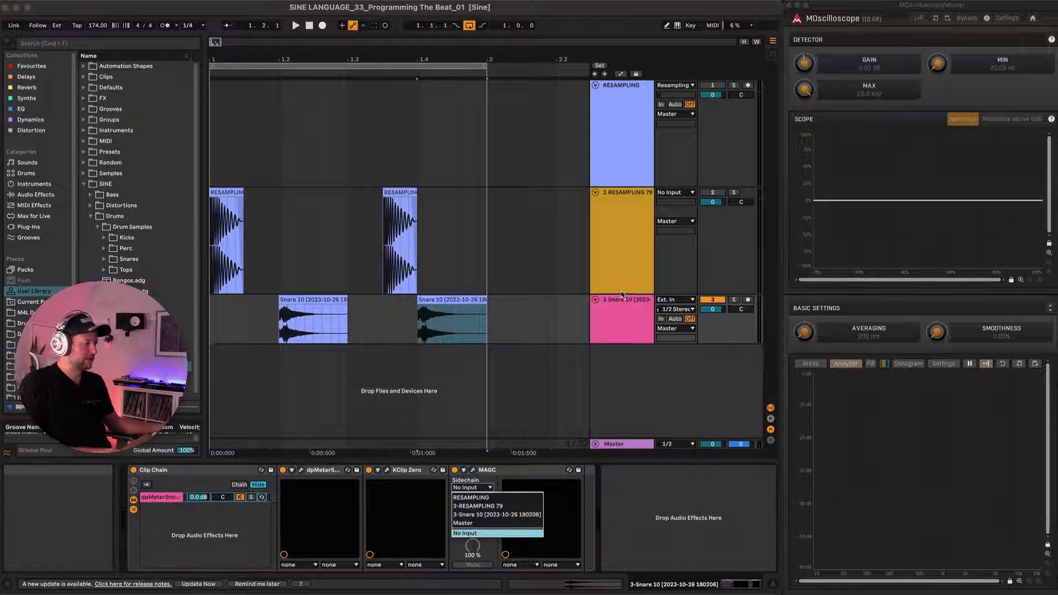
left_click(490, 516)
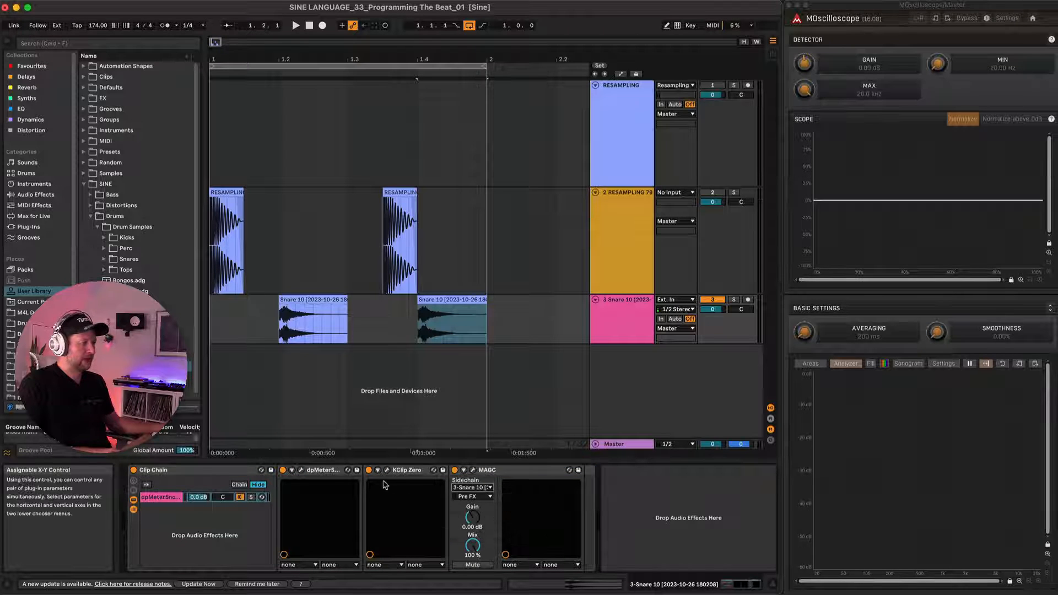
left_click(370, 470)
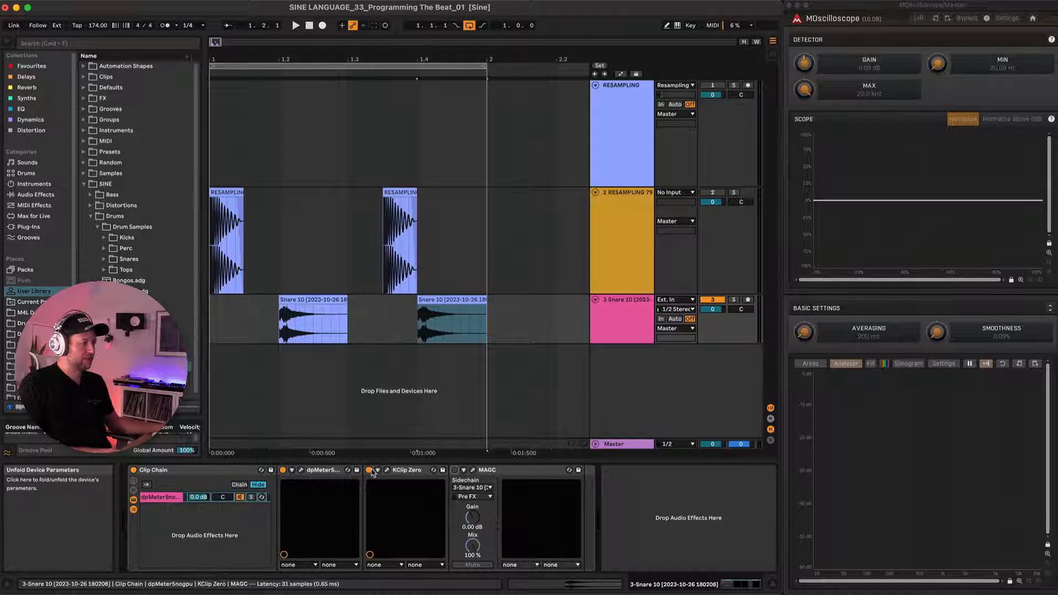
Play the beat with dpMeter5 open to read the unclipped snare's peak level, and close the meter.
left_click(301, 470)
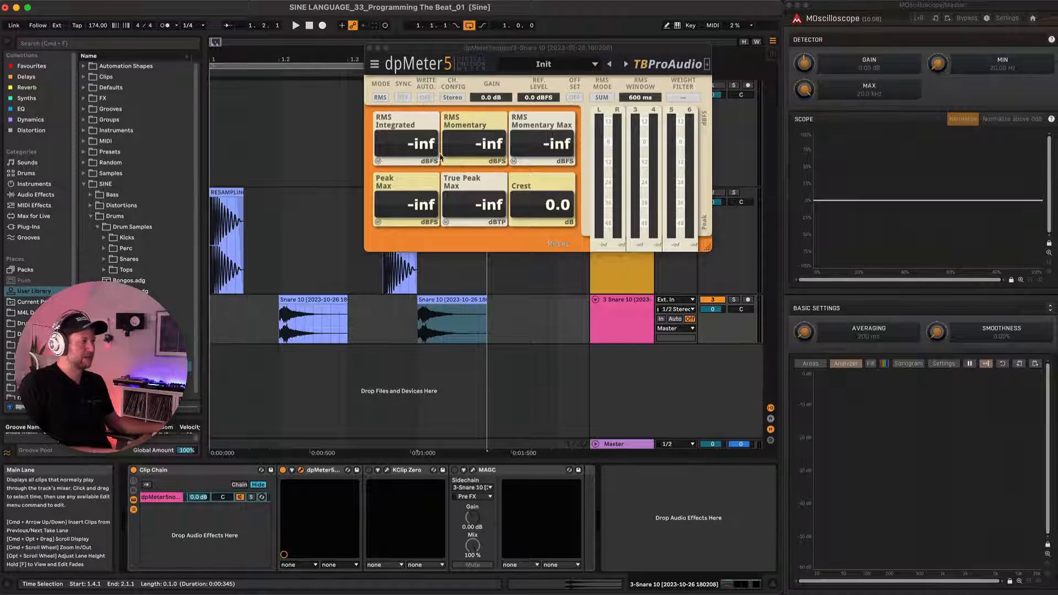
key("space")
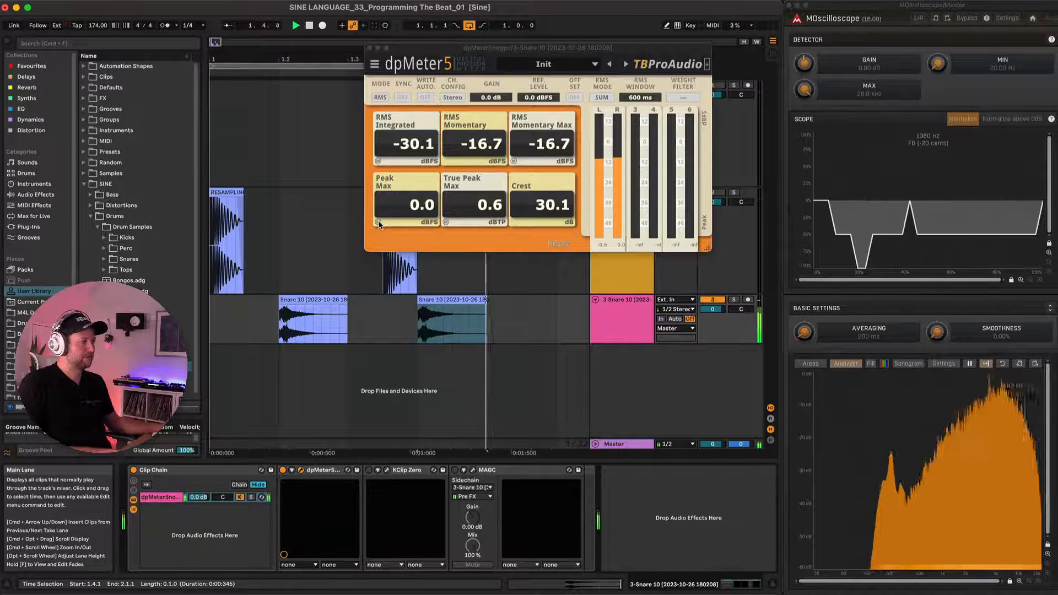
key("space")
left_click(369, 48)
Enlarge the Snare 10 track and examine the peaks in the snare's waveform up close.
scroll(305, 342, "up", 5)
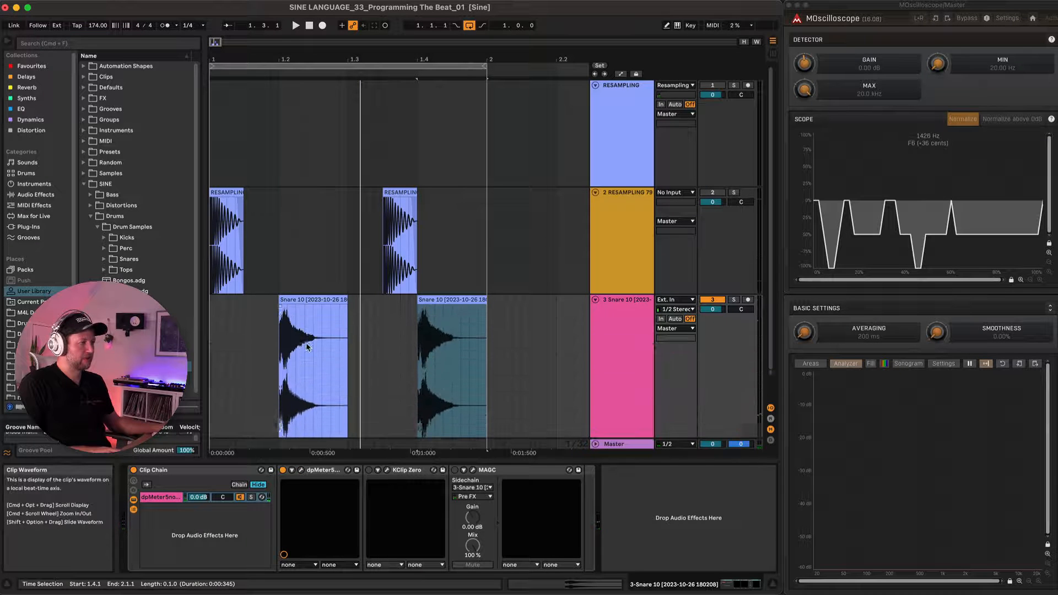
scroll(306, 346, "up", 6)
scroll(306, 348, "left", 5)
scroll(307, 348, "down", 2)
scroll(307, 348, "left", 2)
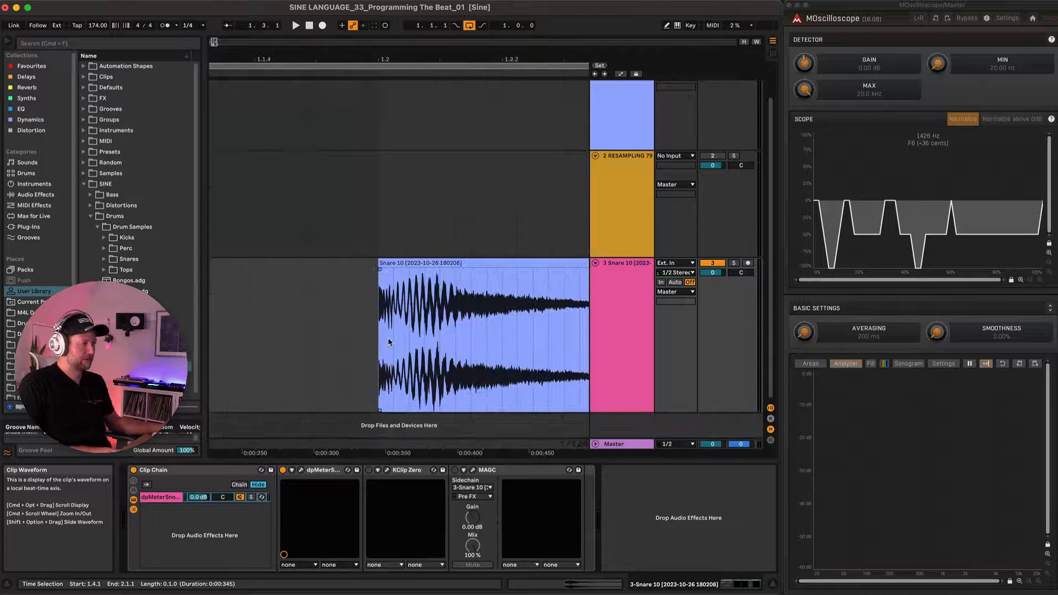
scroll(434, 331, "up", 10)
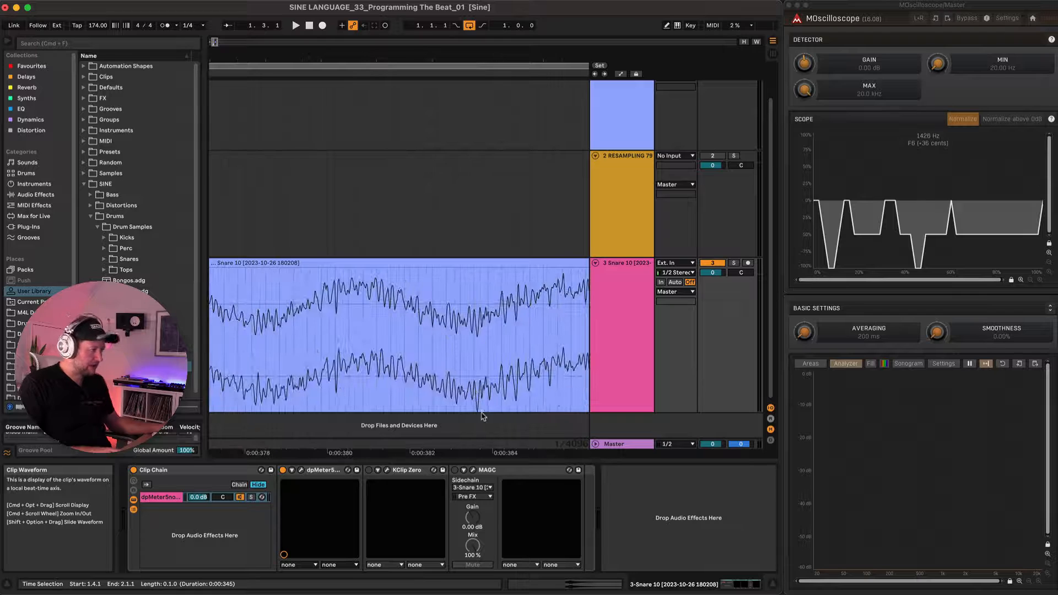
scroll(480, 417, "up", 5)
scroll(479, 417, "down", 15)
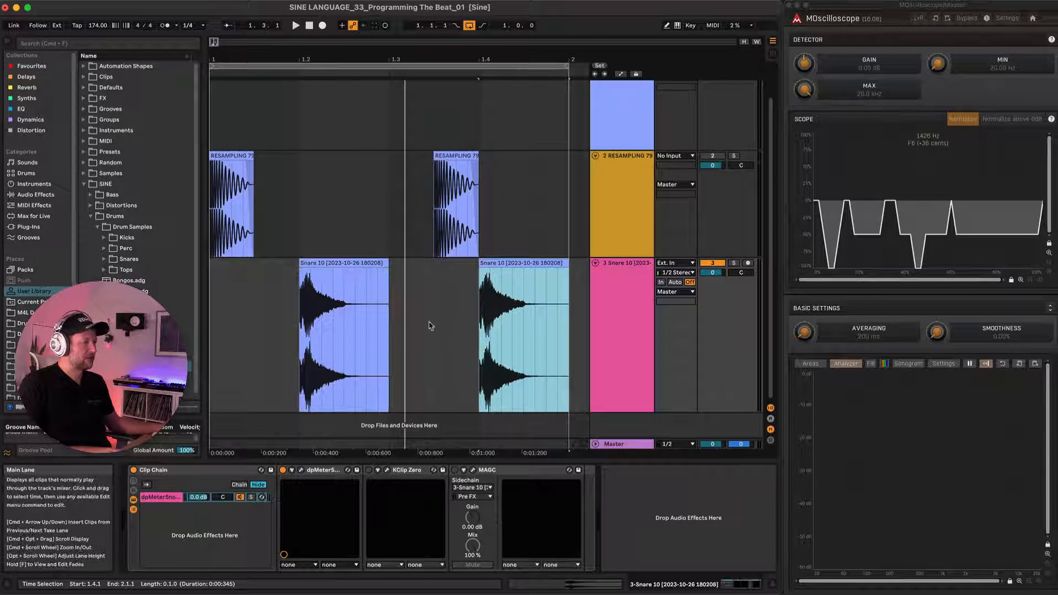
Reactivate MAGC and KClip Zero, and assign KClip Zero's inGain to the horizontal axis of its X-Y control.
left_click(454, 470)
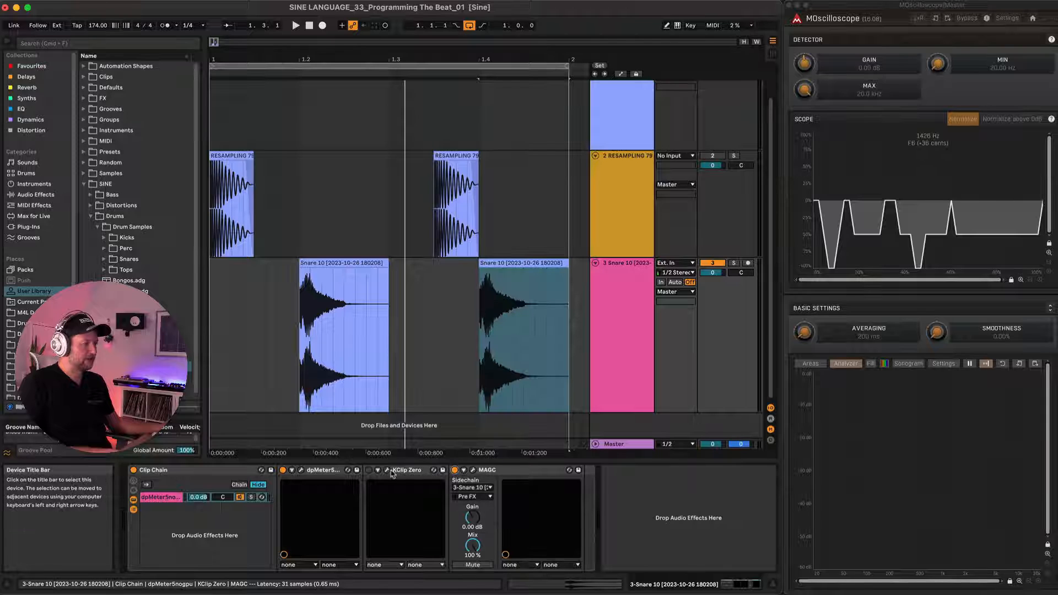
left_click(368, 470)
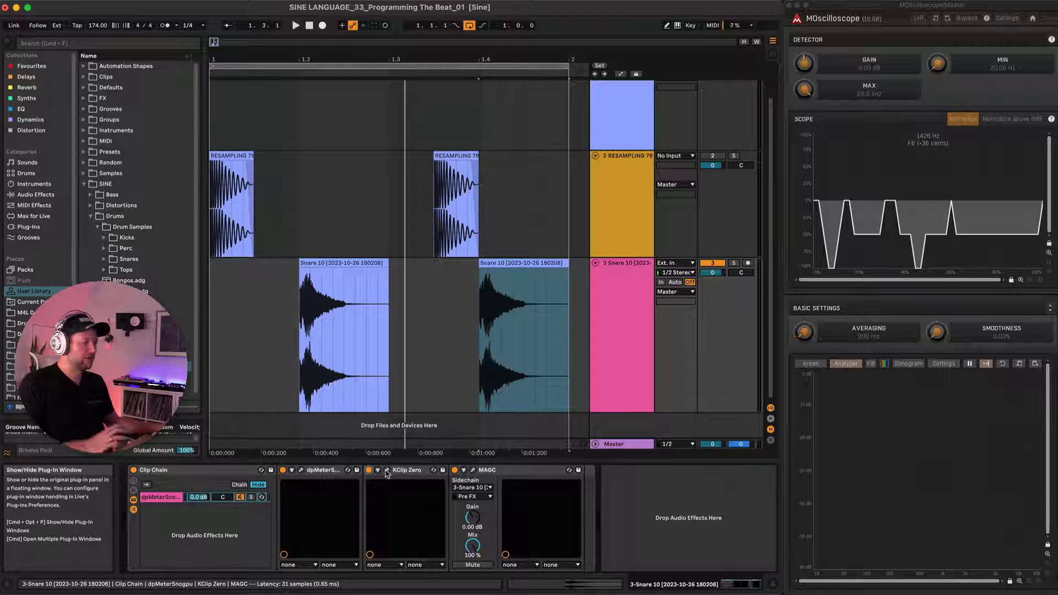
left_click(386, 470)
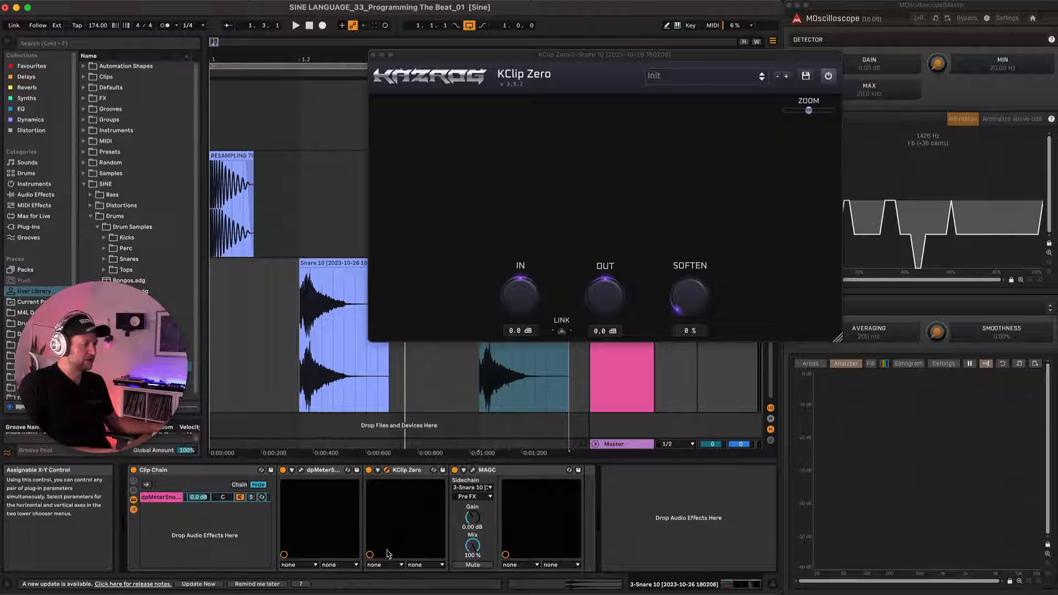
left_click(386, 569)
left_click(389, 468)
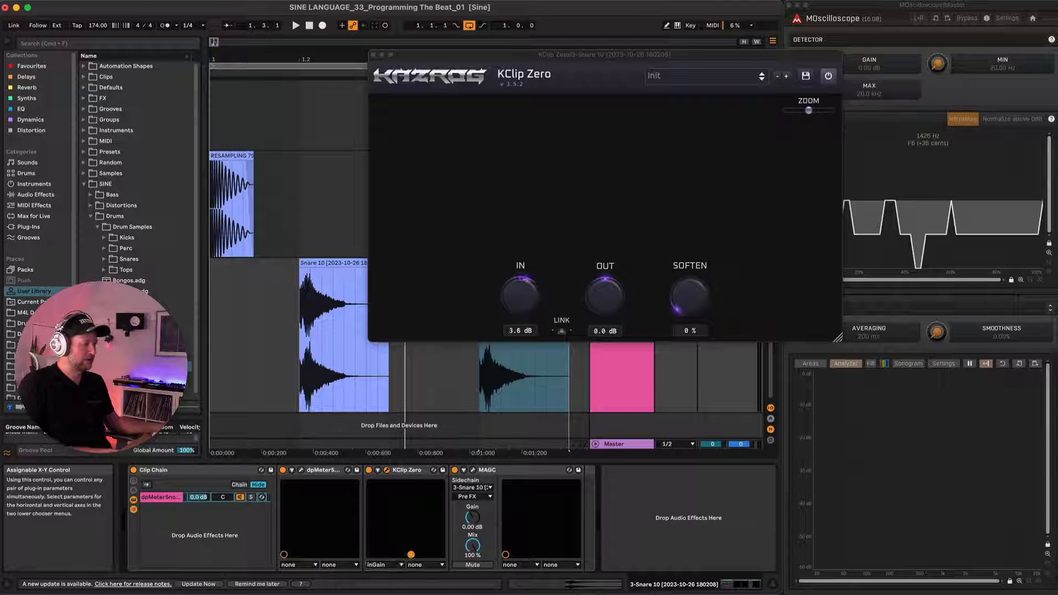
left_click(374, 55)
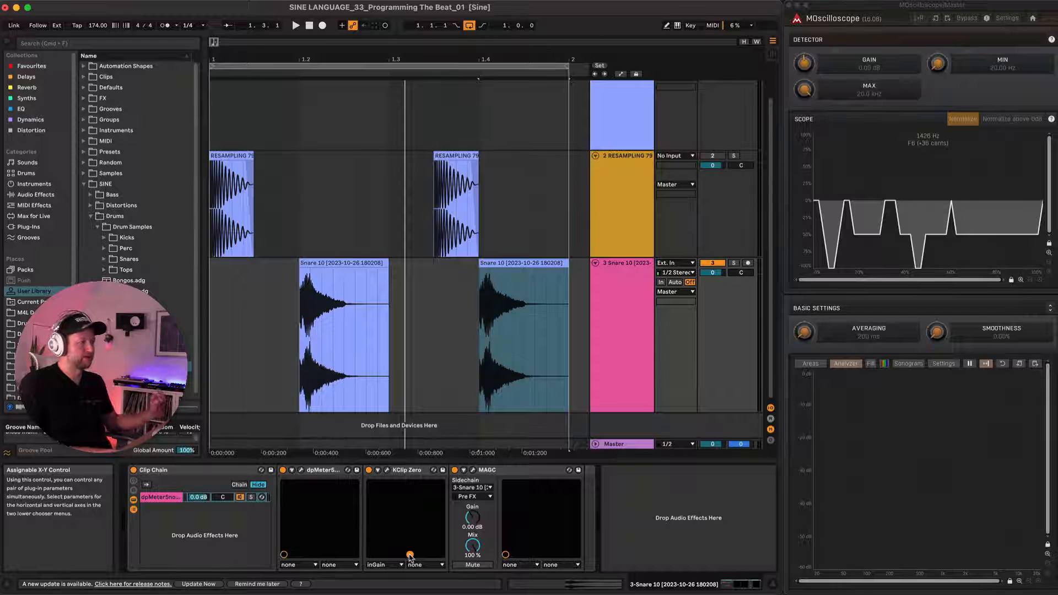
Play the beat while raising KClip Zero's input gain slightly on the snare, and stop playback.
key("space")
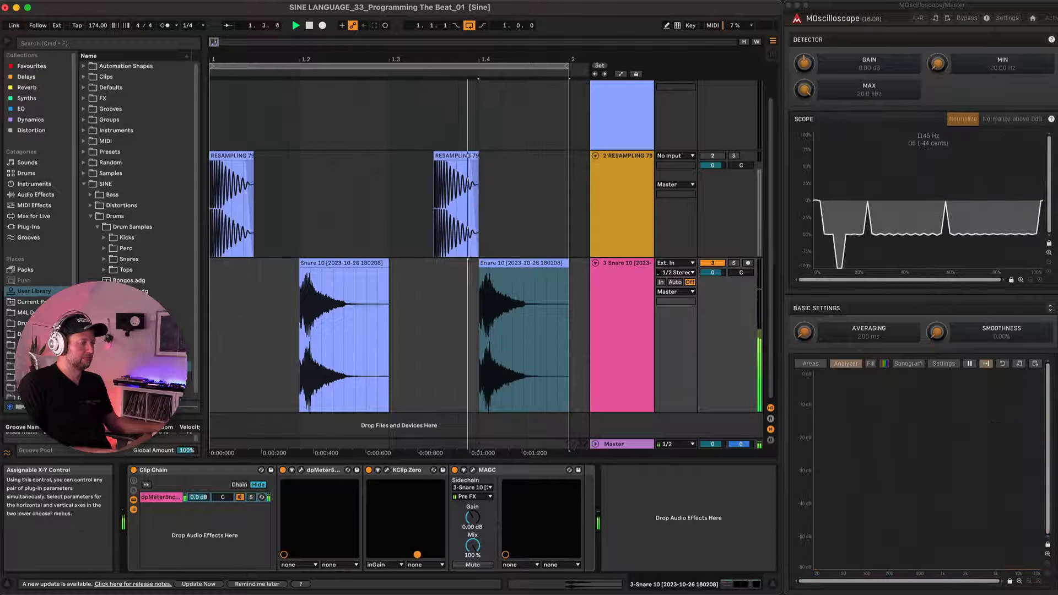
left_click(355, 357)
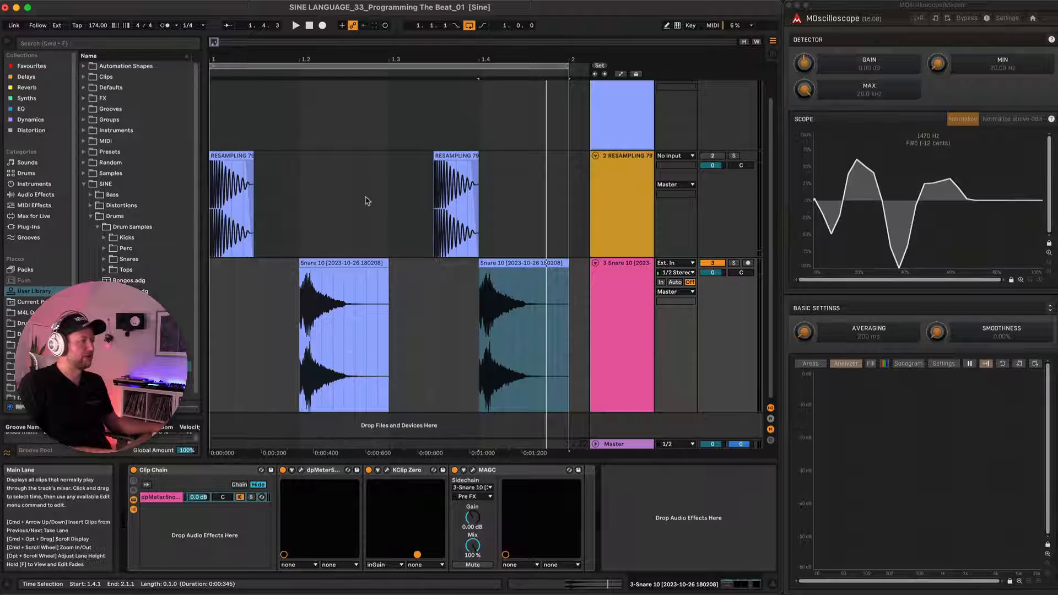
scroll(368, 200, "up", 2)
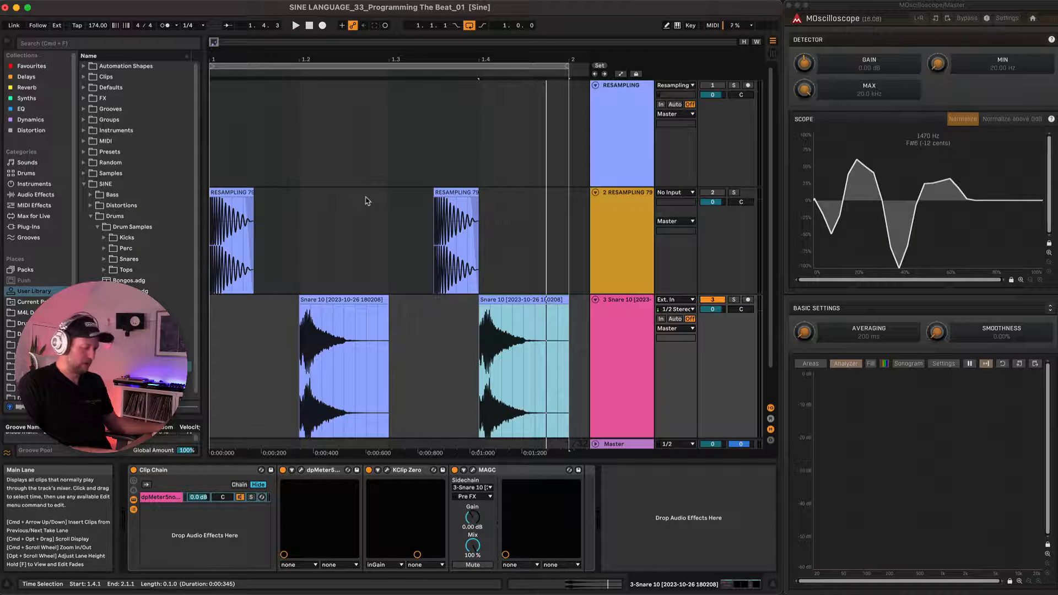
Arm the RESAMPLING track and record the clipped snare pattern with MAGC deactivated.
left_click(748, 86)
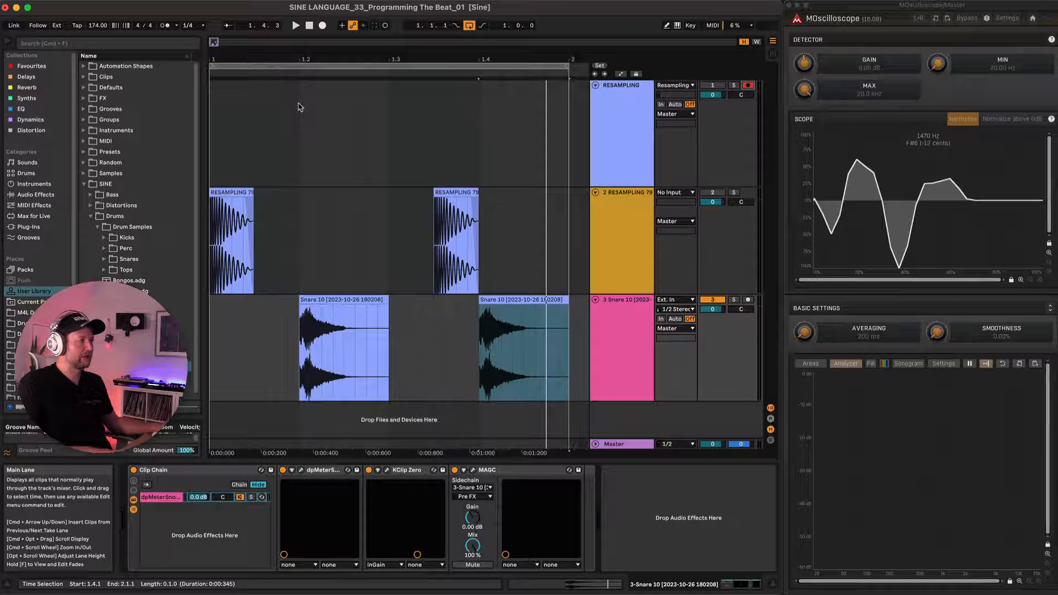
key("F9")
key("space")
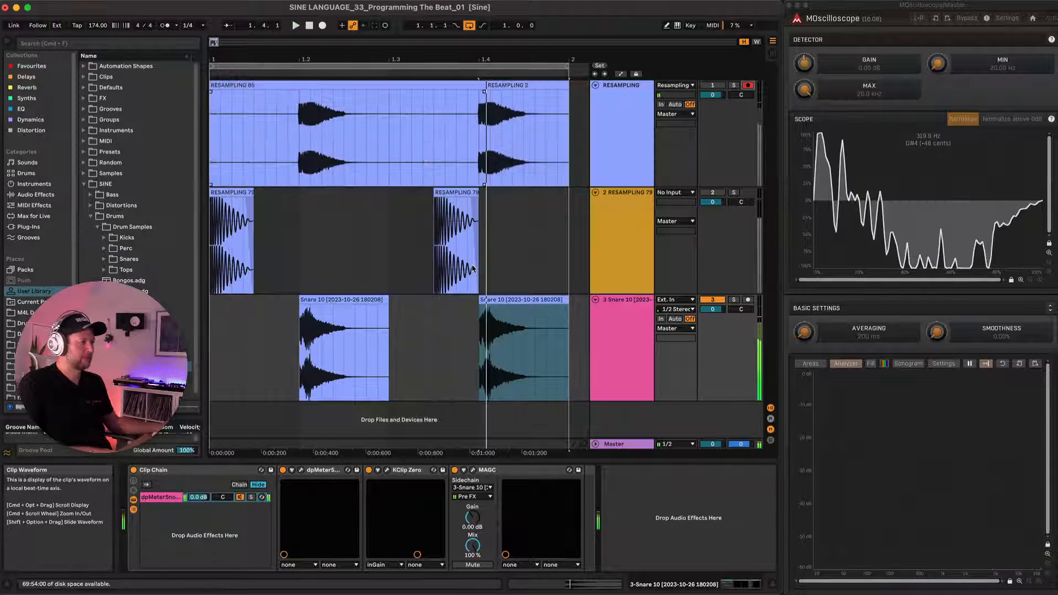
key("F9")
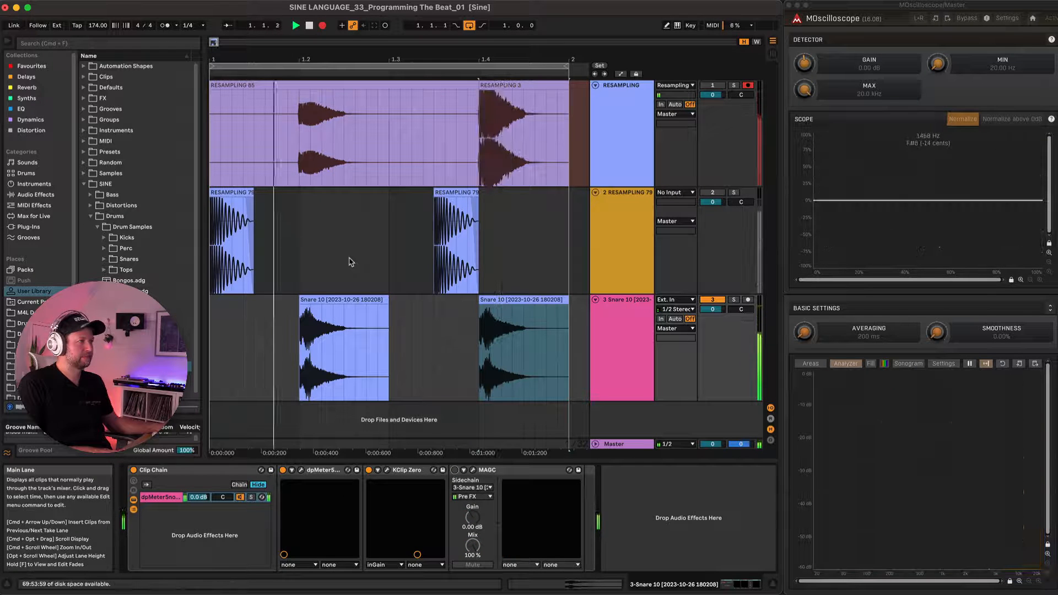
key("space")
Enlarge the RESAMPLING track and examine the recorded snare's clipped peaks up close against the original Snare 10 waveform.
scroll(329, 189, "up", 3)
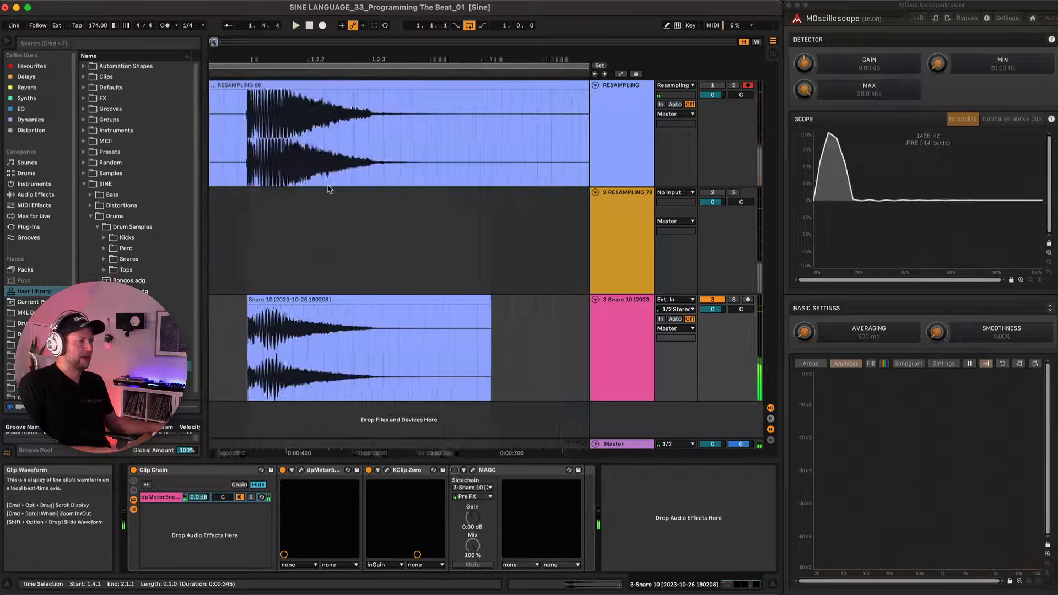
scroll(329, 189, "up", 3)
scroll(329, 189, "left", 5)
scroll(330, 189, "up", 3)
scroll(459, 166, "down", 3)
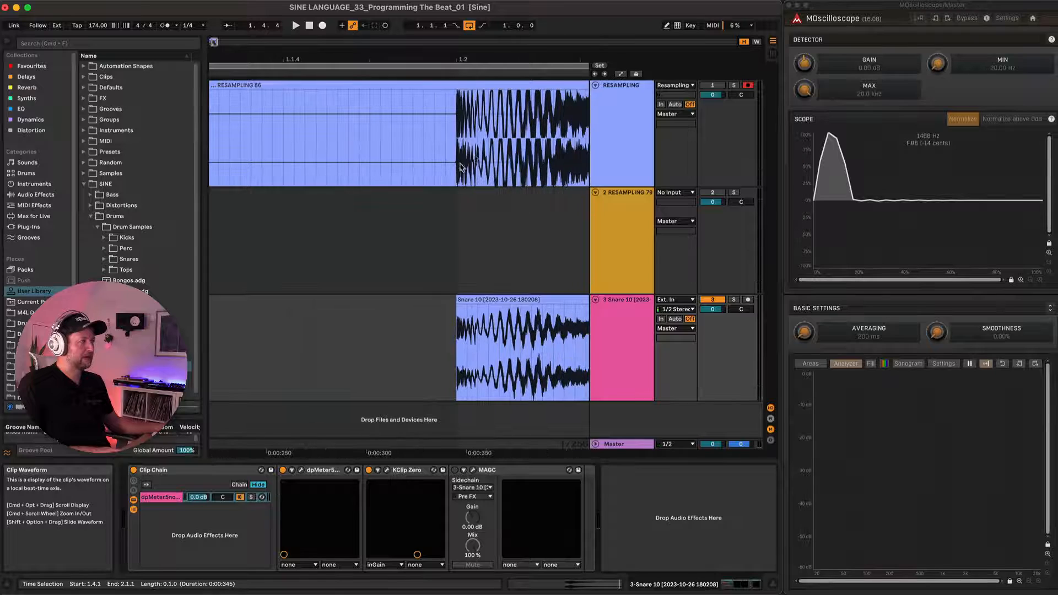
scroll(475, 159, "up", 4)
scroll(475, 159, "down", 5)
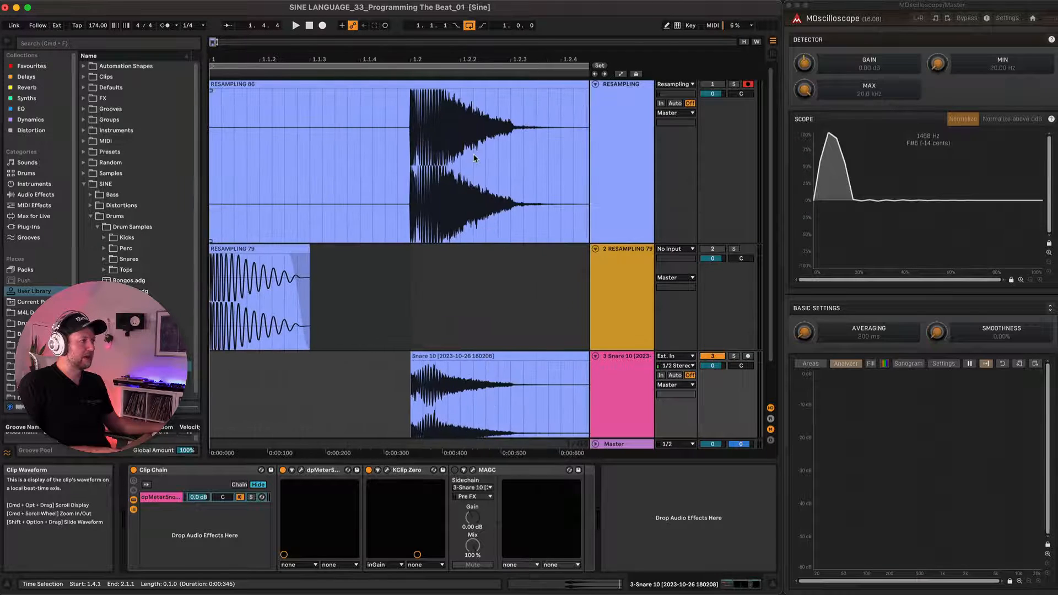
scroll(444, 122, "up", 5)
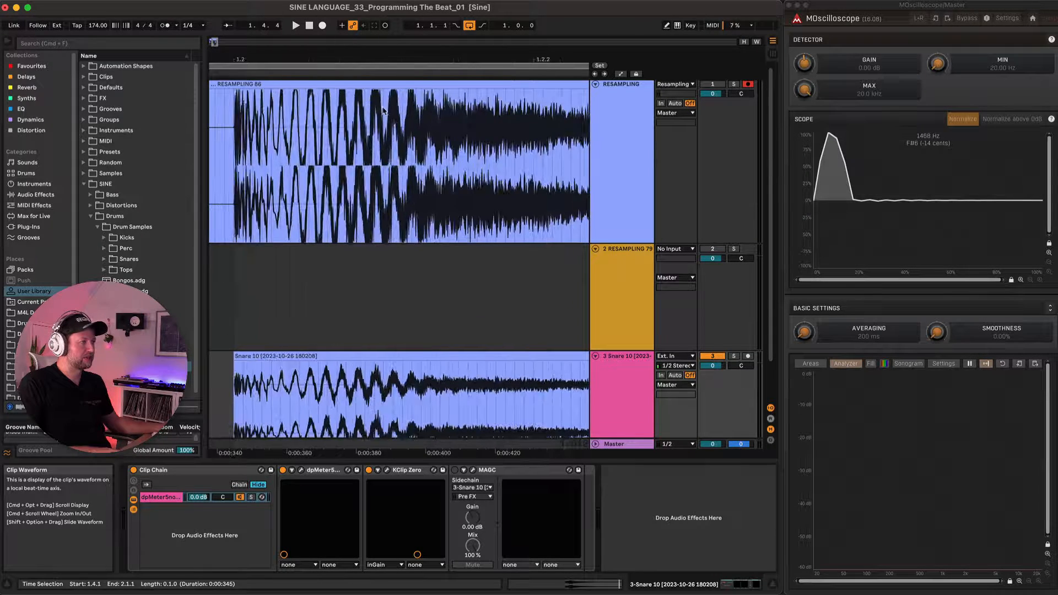
scroll(384, 112, "down", 4)
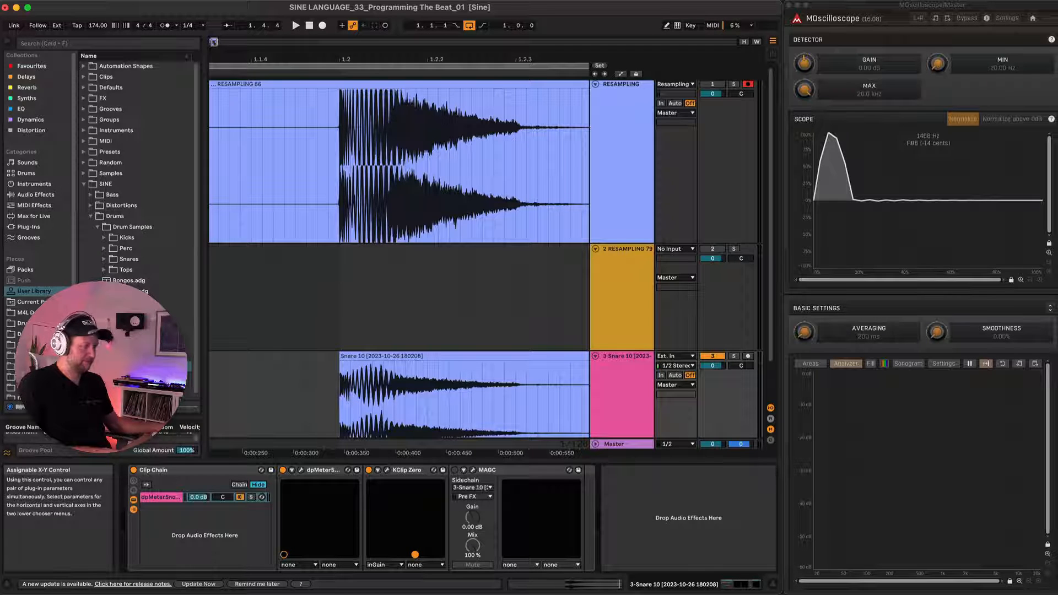
Reduce KClip Zero's input gain slightly and record the snare onto the RESAMPLING track again.
left_click_drag(415, 554, 414, 555)
key("F9")
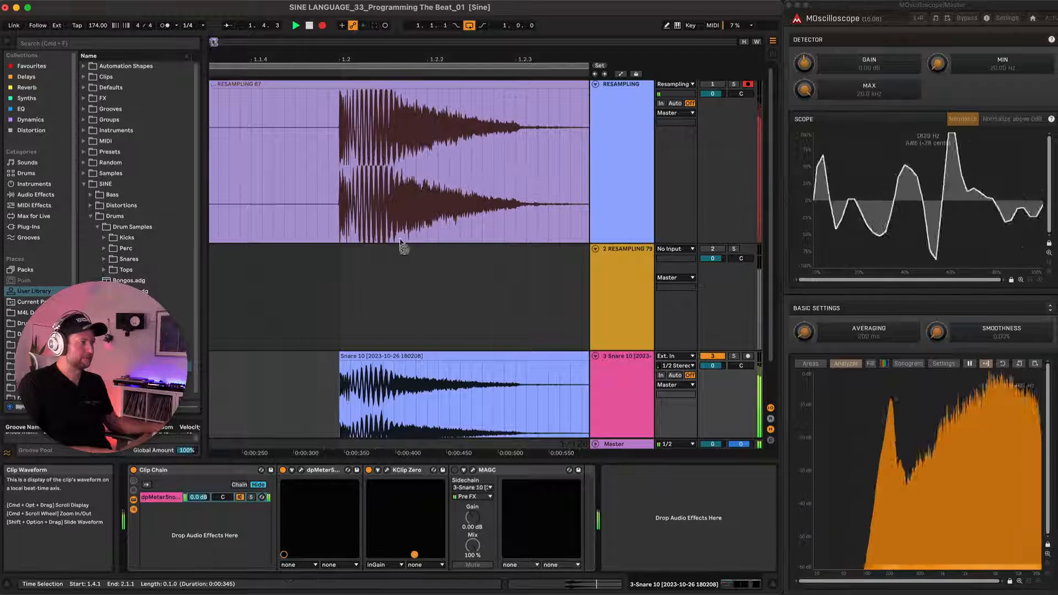
left_click_drag(414, 555, 414, 555)
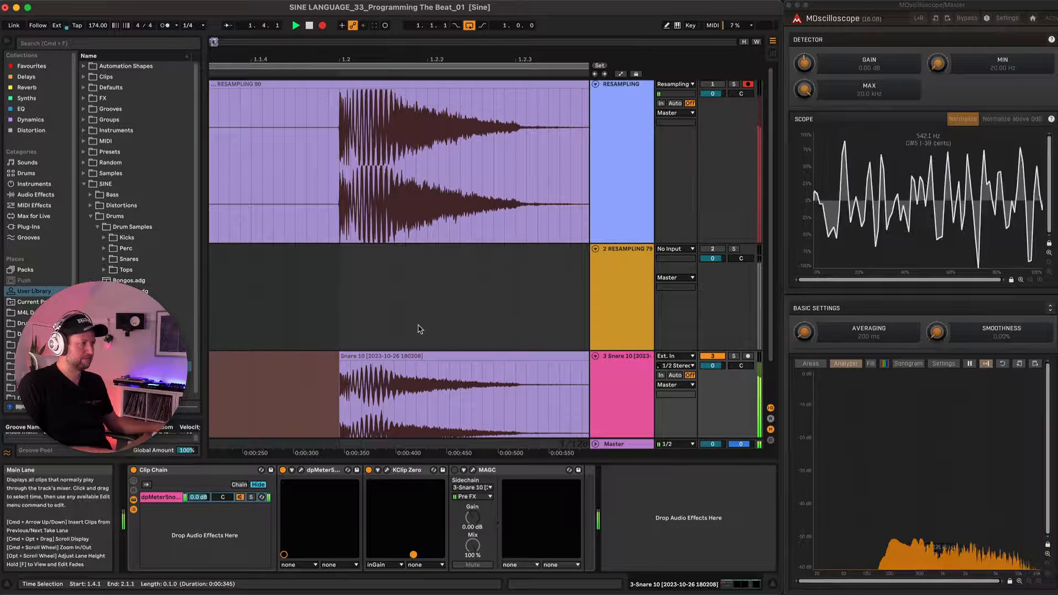
key("space")
scroll(407, 156, "down", 5)
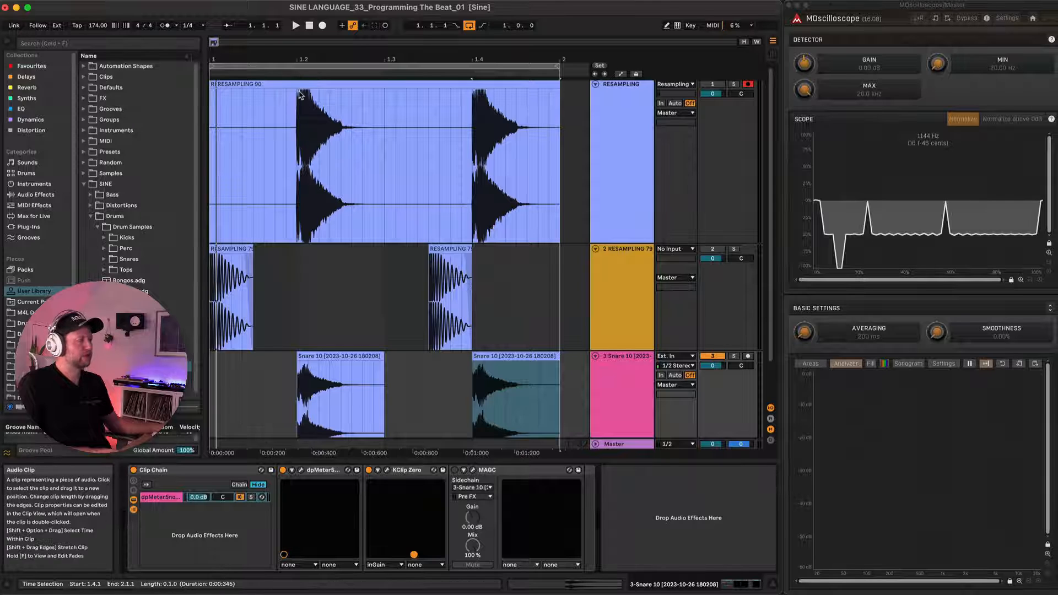
Move the newly resampled snare clip onto the Snare 10 track over the original clips, and delete that track's Clip Chain.
key("minus")
left_click(317, 83)
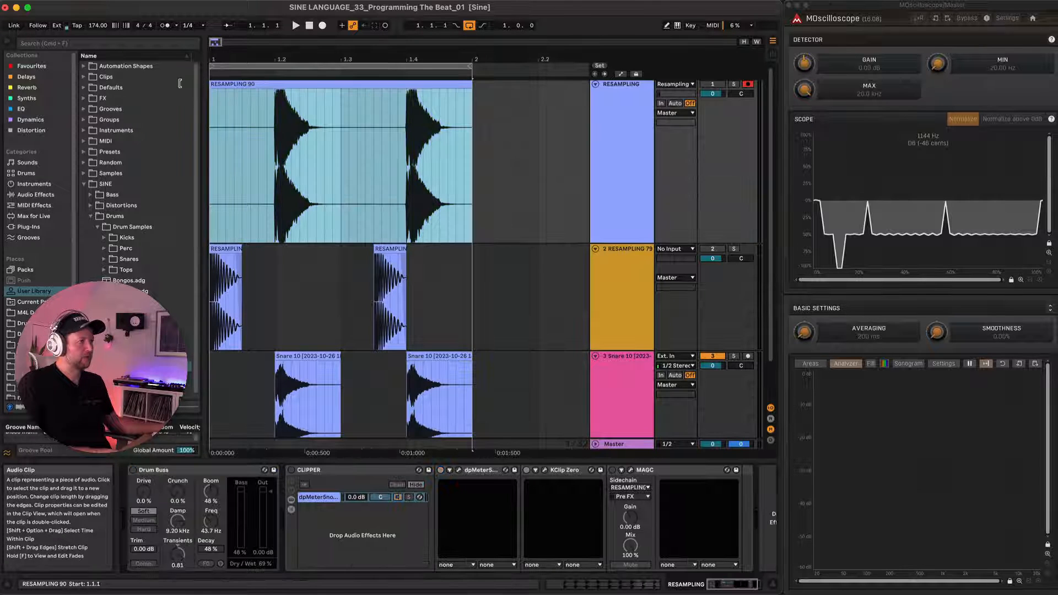
left_click_drag(315, 83, 315, 371)
left_click(625, 371)
left_click(190, 470)
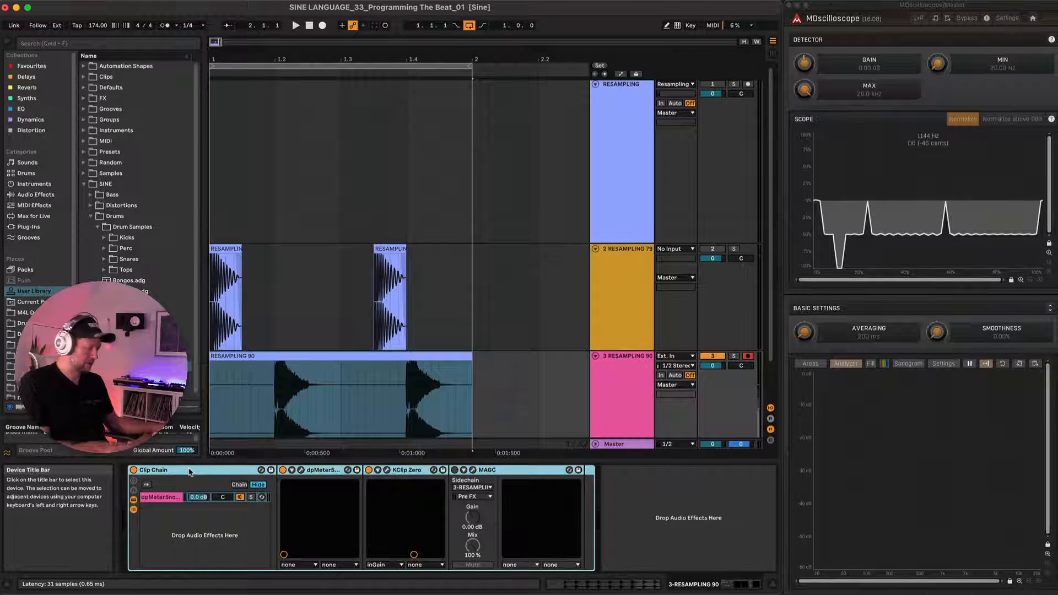
key("Delete")
Fold the kick track and leave the resampled snare track unfolded.
left_click(595, 356)
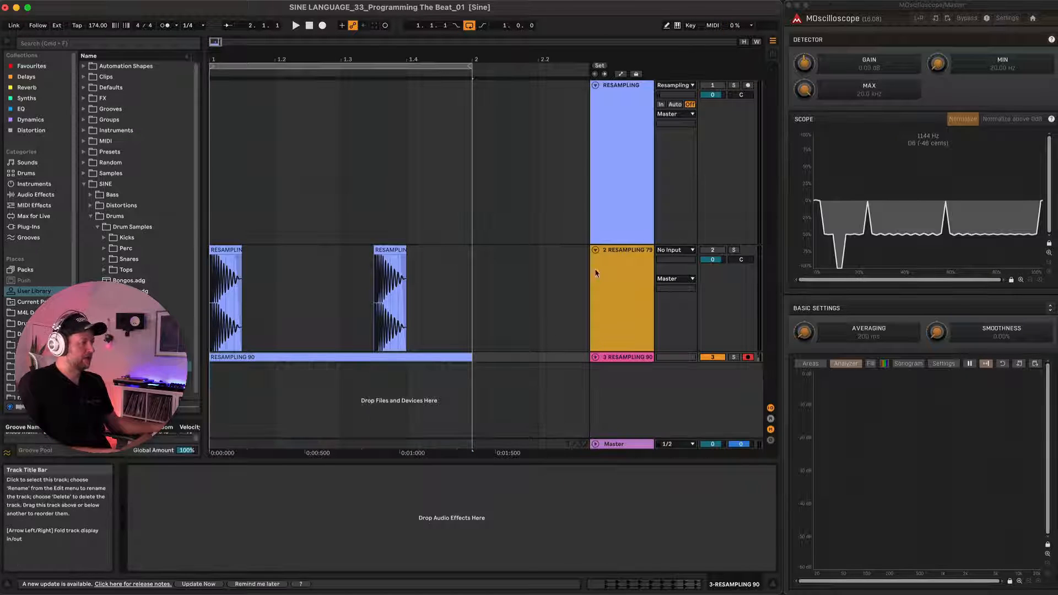
left_click(595, 249)
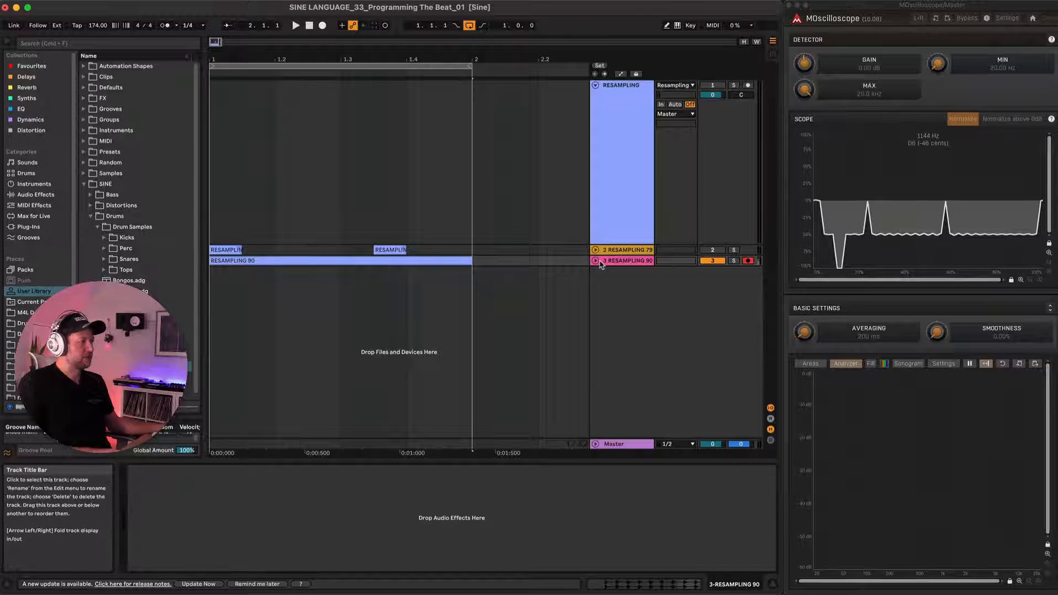
left_click(595, 260)
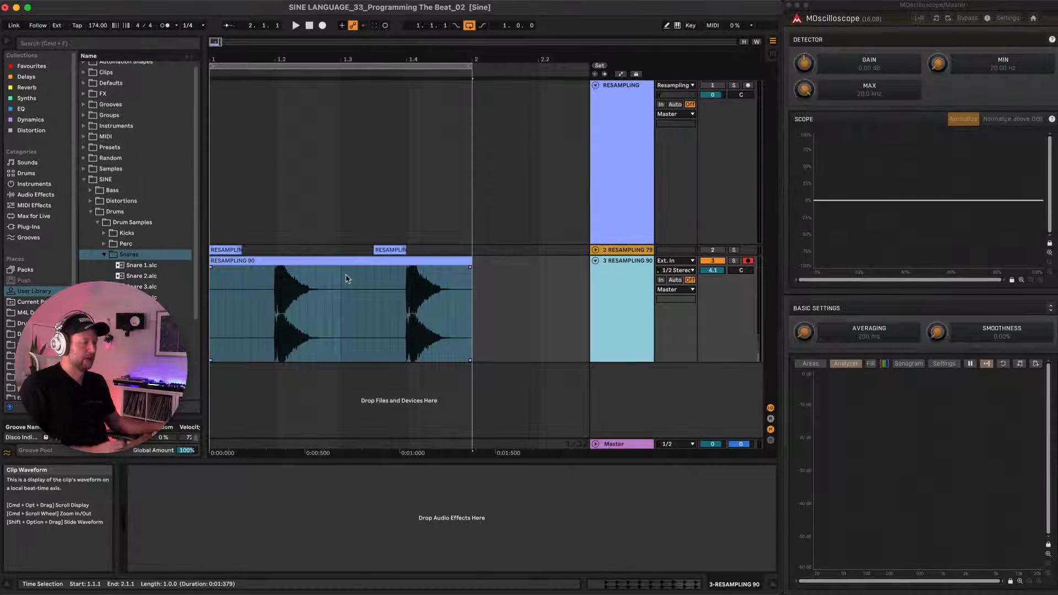
Find Hats.als in the Tops folder of the drum samples and add it beneath the resampled snare track.
scroll(175, 272, "down", 3)
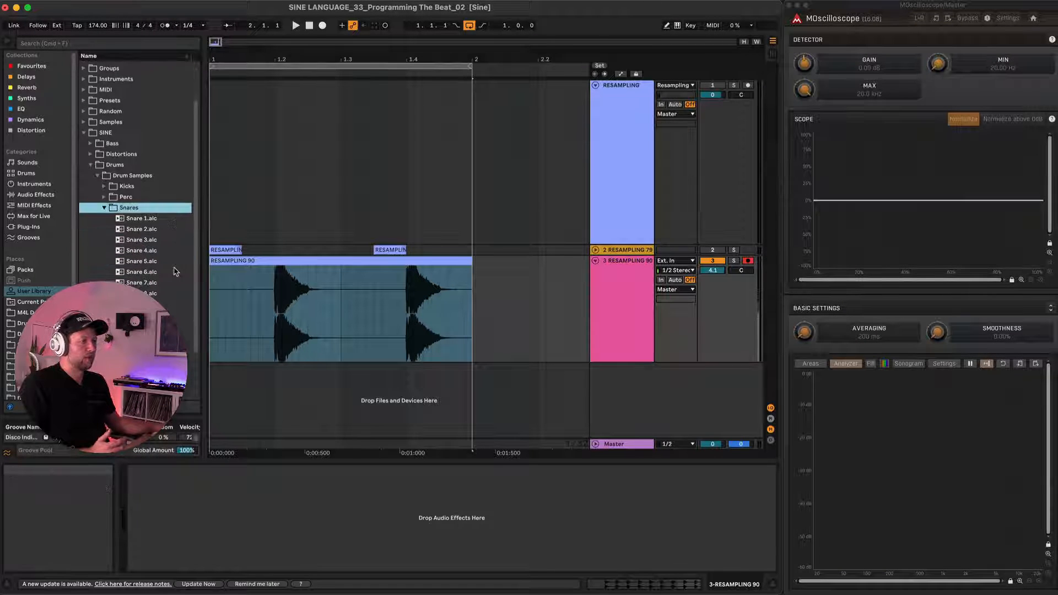
left_click(148, 308)
scroll(152, 263, "down", 3)
scroll(152, 259, "down", 3)
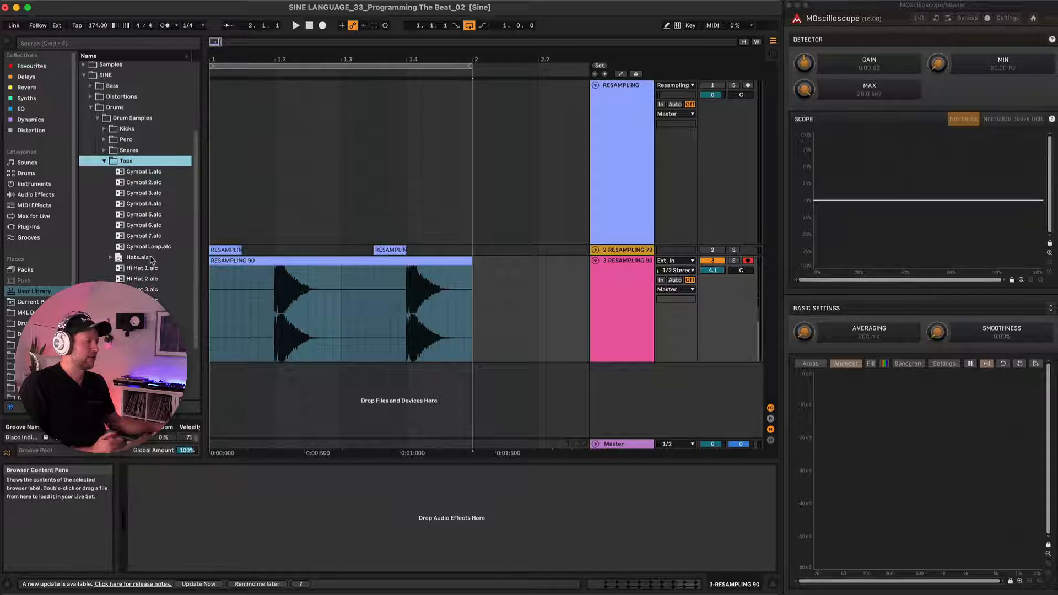
left_click(137, 258)
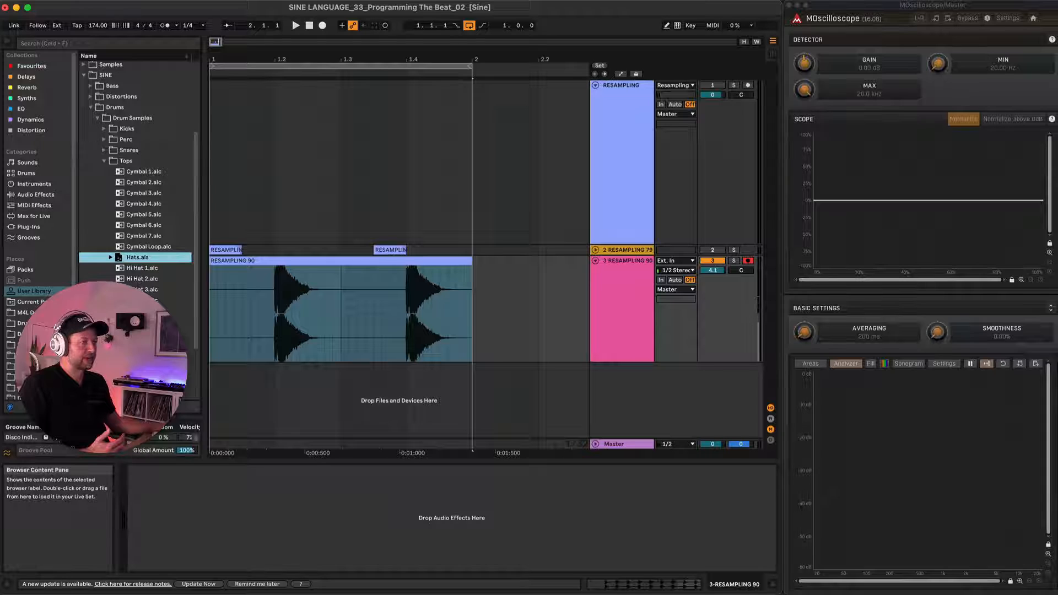
left_click_drag(132, 259, 603, 378)
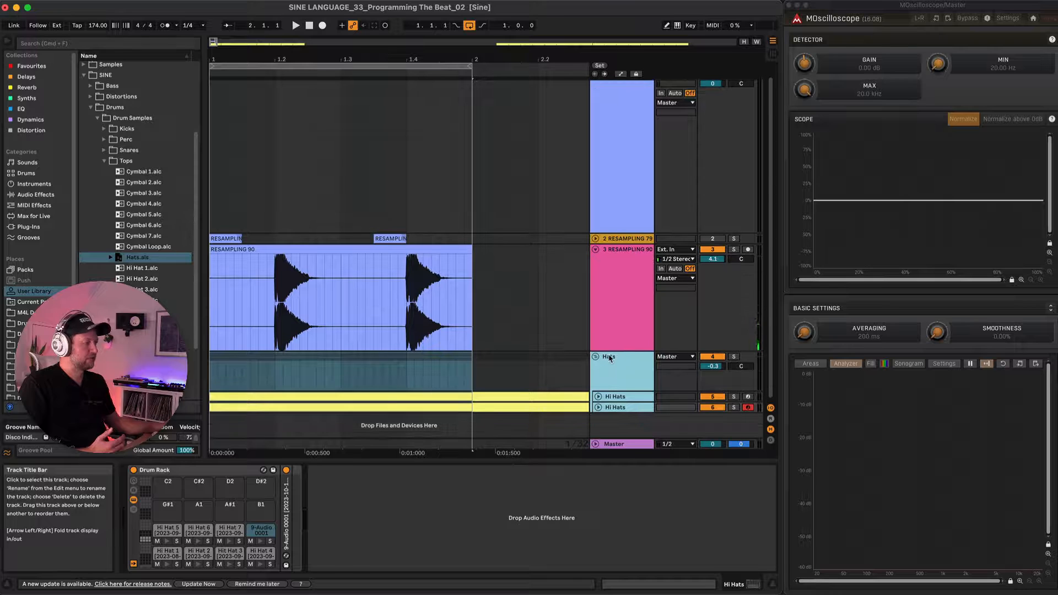
Unfold the first Hi Hats track and audition the hi-hat samples in its Drum Rack.
left_click(610, 397)
left_click(617, 398)
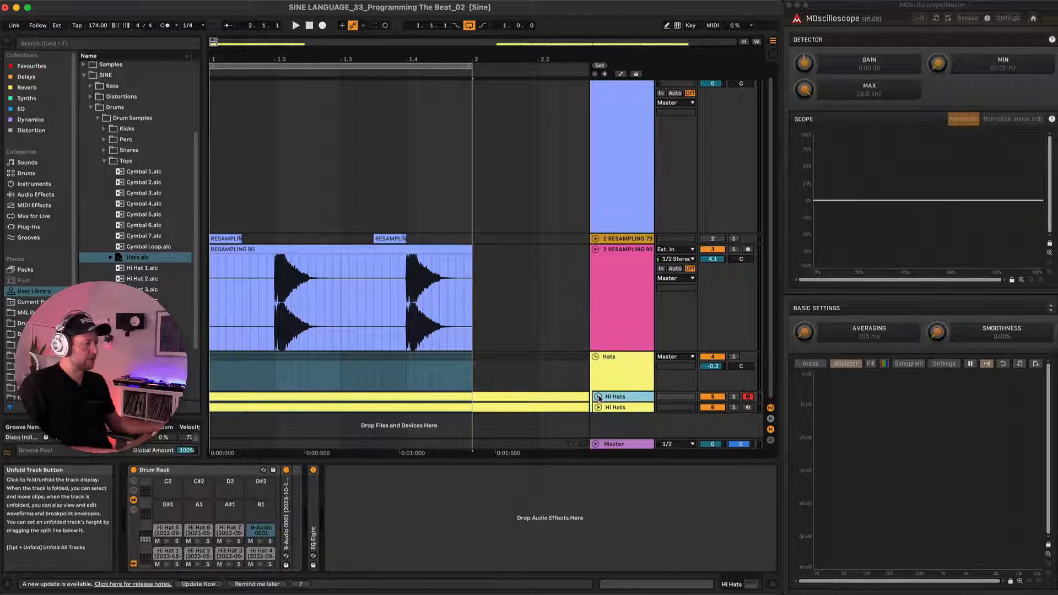
key("Right")
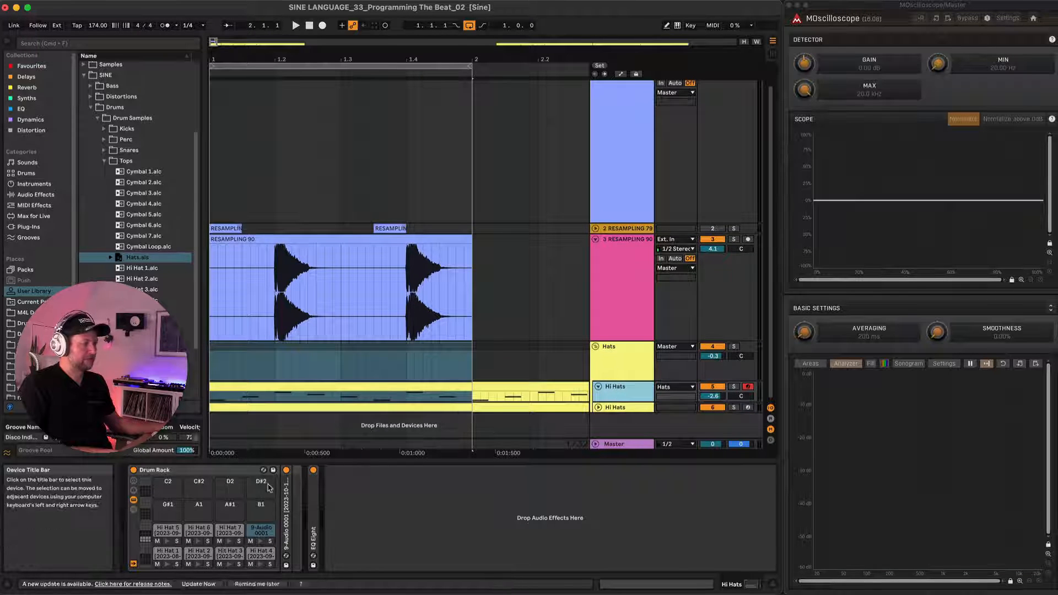
left_click(167, 565)
left_click(198, 566)
left_click(229, 564)
left_click(260, 565)
left_click(167, 541)
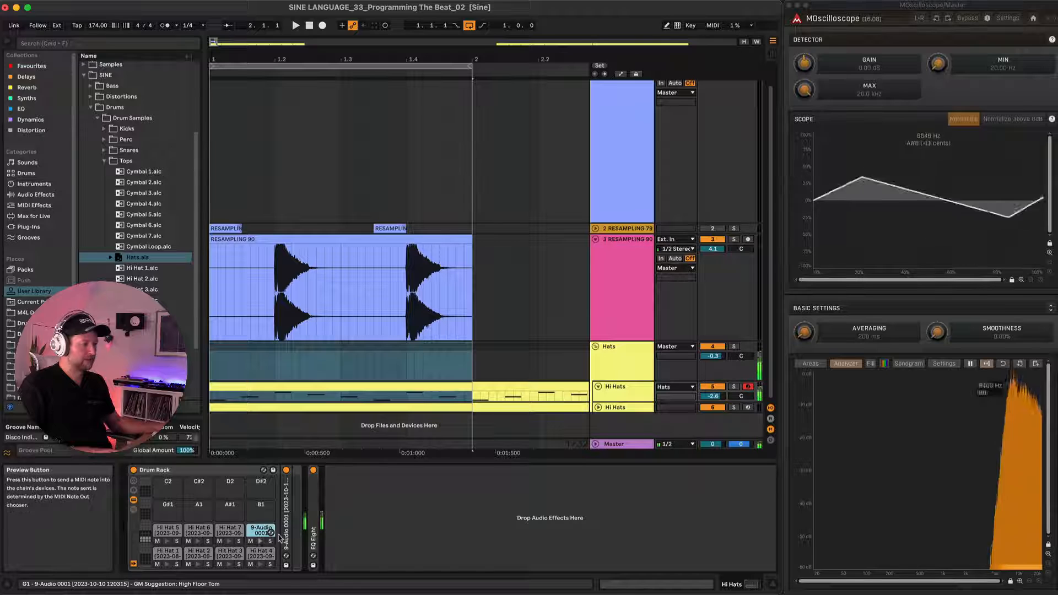
Inspect the 9-Audio 0001 sample, the first Hi Hats track's EQ Eight and the Hats group's Auto Filter.
double_click(287, 512)
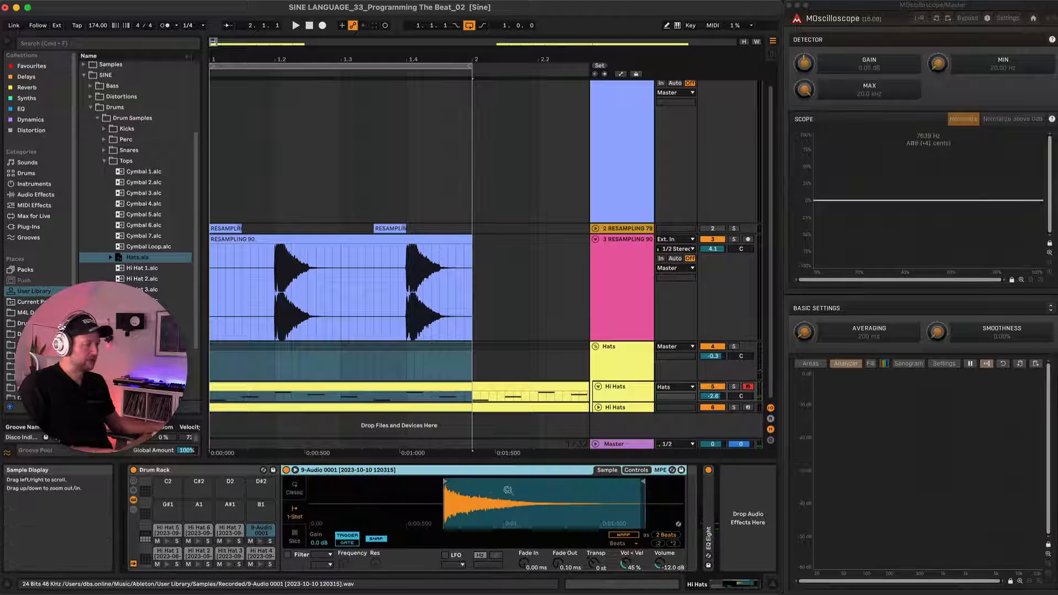
double_click(332, 472)
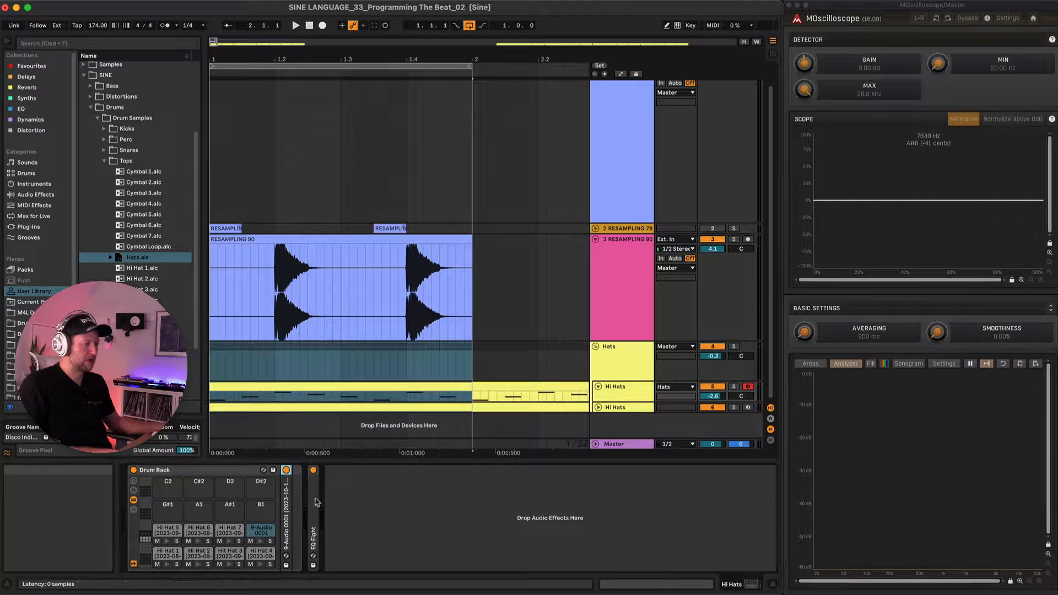
double_click(314, 499)
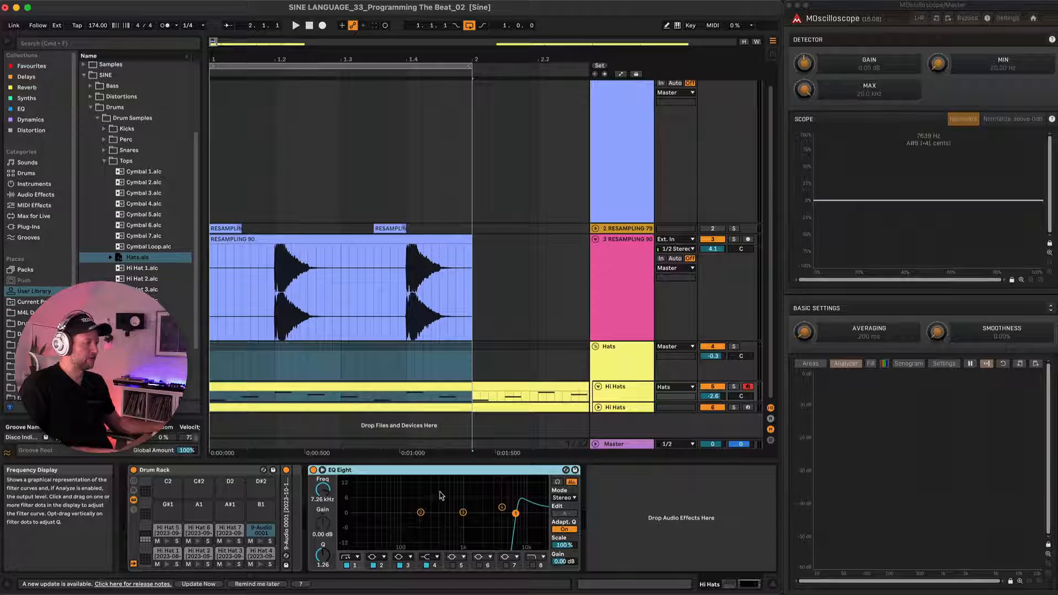
left_click(627, 404)
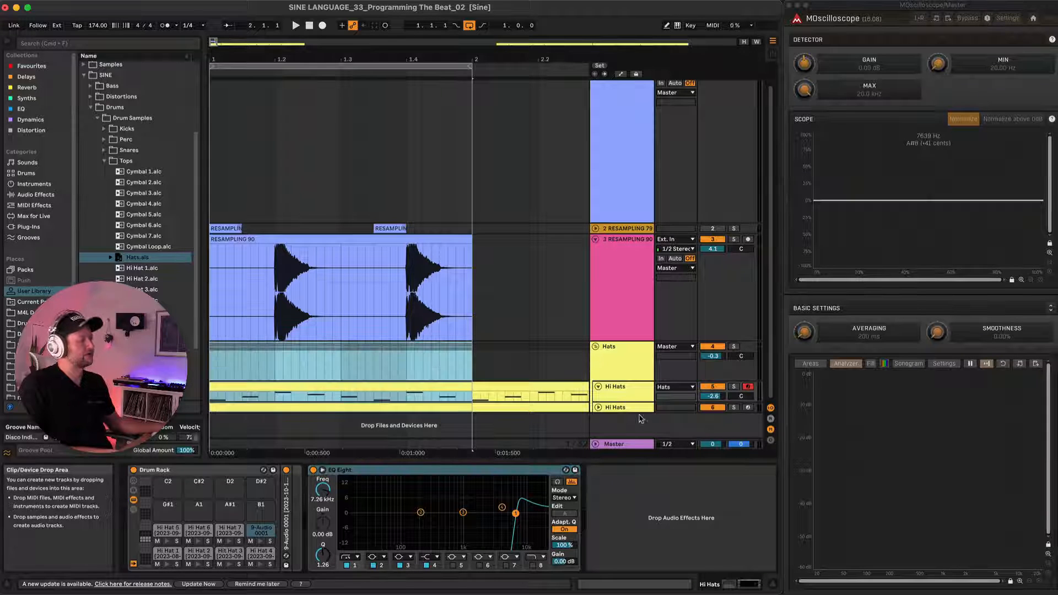
left_click(628, 373)
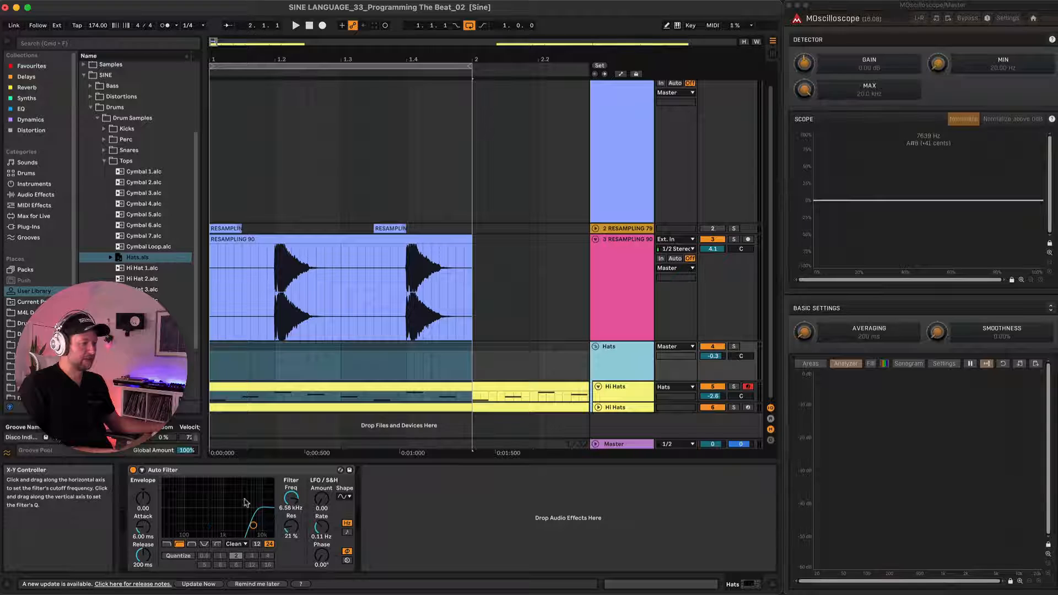
Unfold the second Hi Hats track and play its pattern soloed.
left_click(616, 410)
key("Right")
left_click(408, 396)
key("s")
key("space")
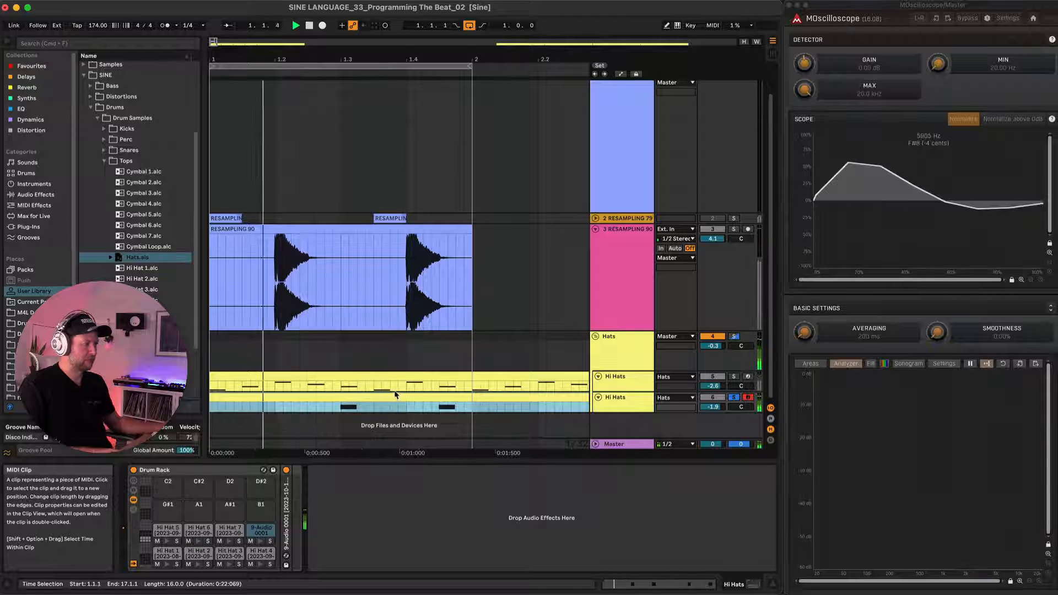
key("space")
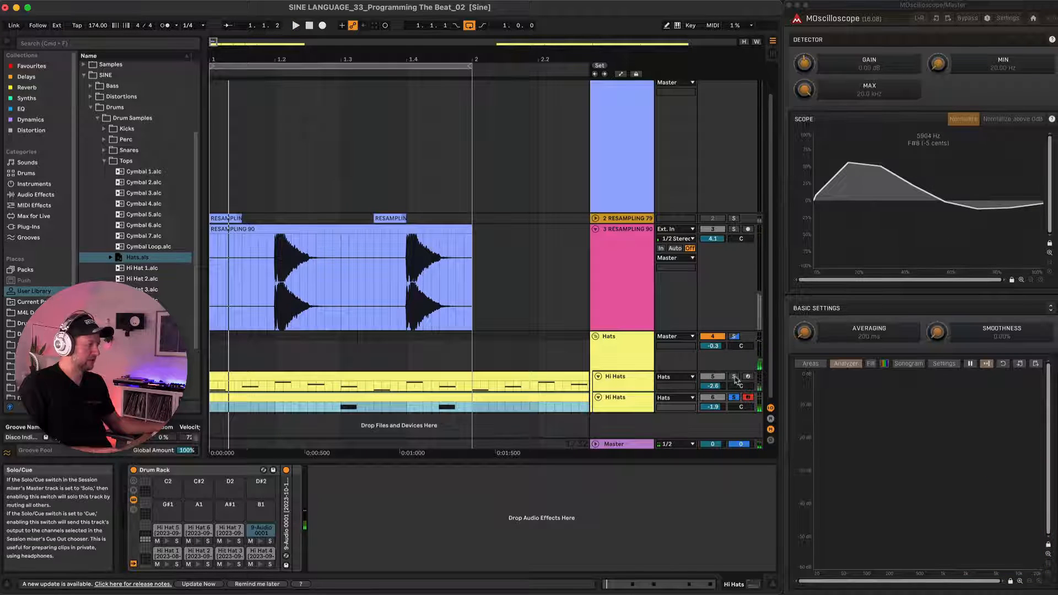
Solo the first Hi Hats track as well, play both hat patterns together, and clear the solos.
left_click(734, 376)
key("space")
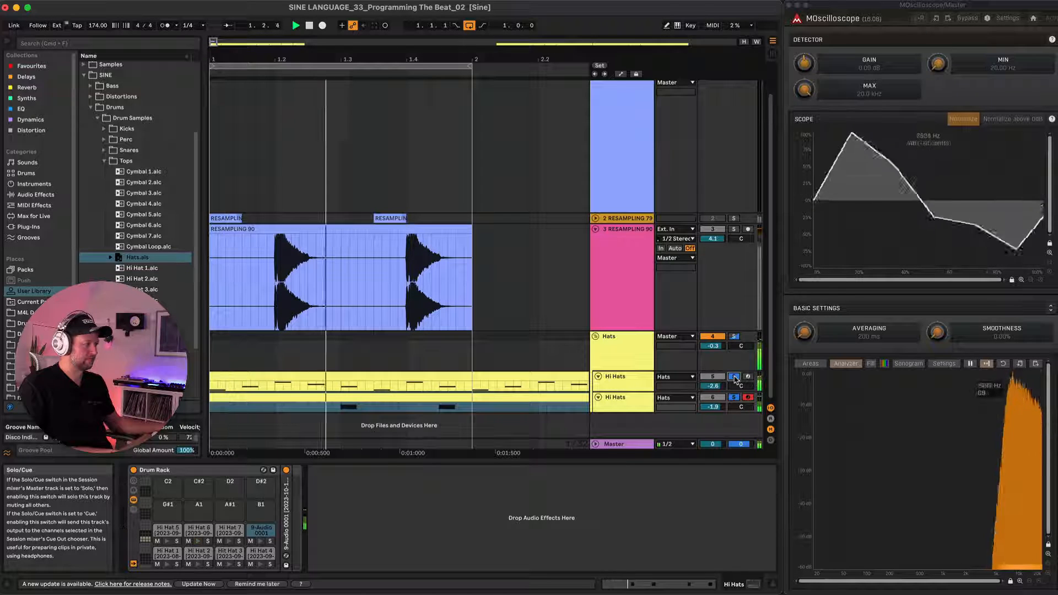
key("space")
left_click(733, 377)
Fold the Hats group and play the beat, reactivating the kick track during playback.
left_click(621, 344)
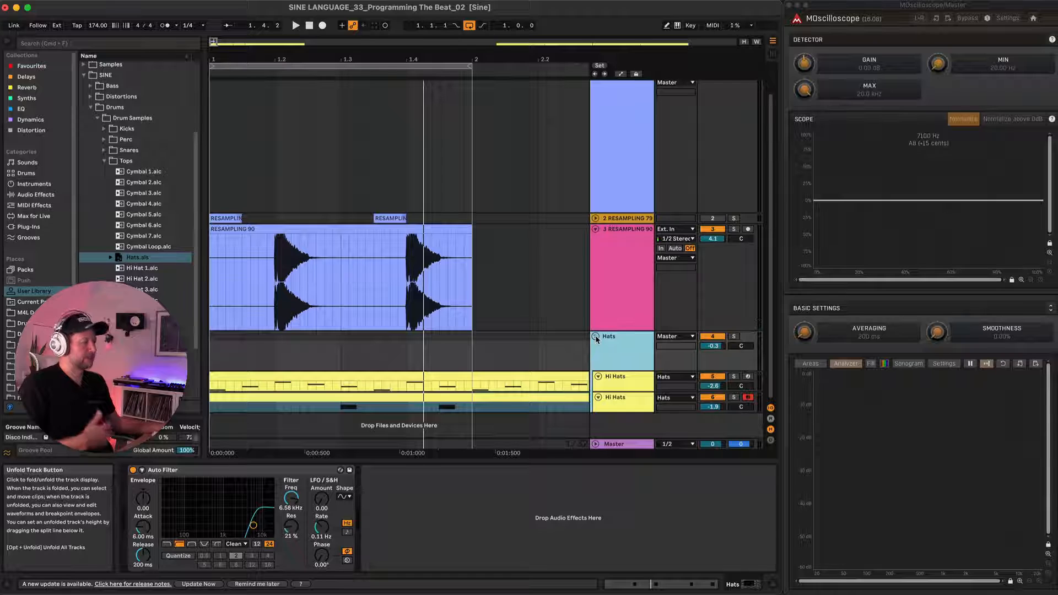
left_click(595, 337)
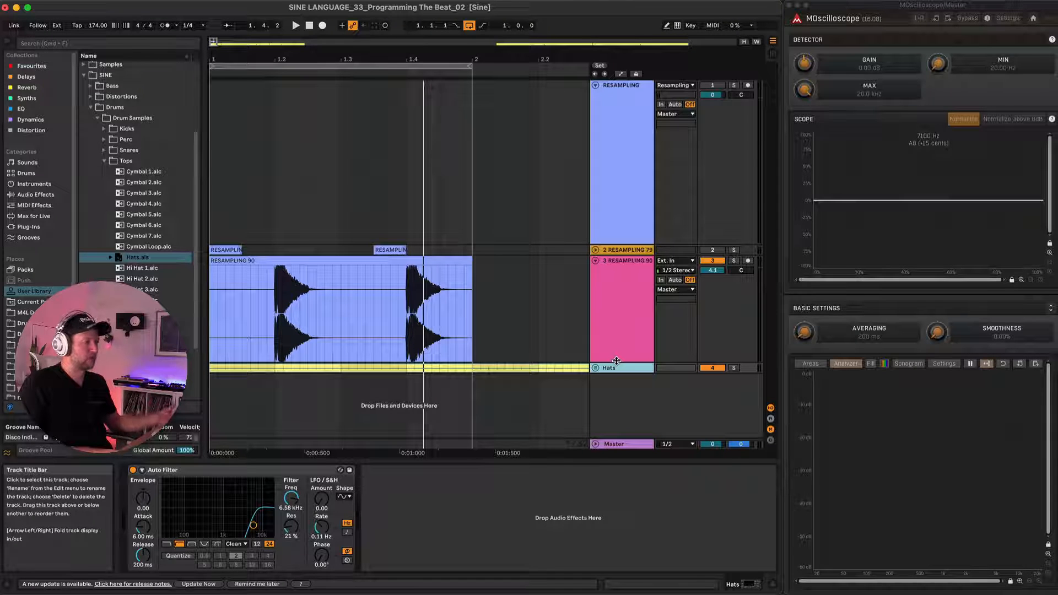
key("space")
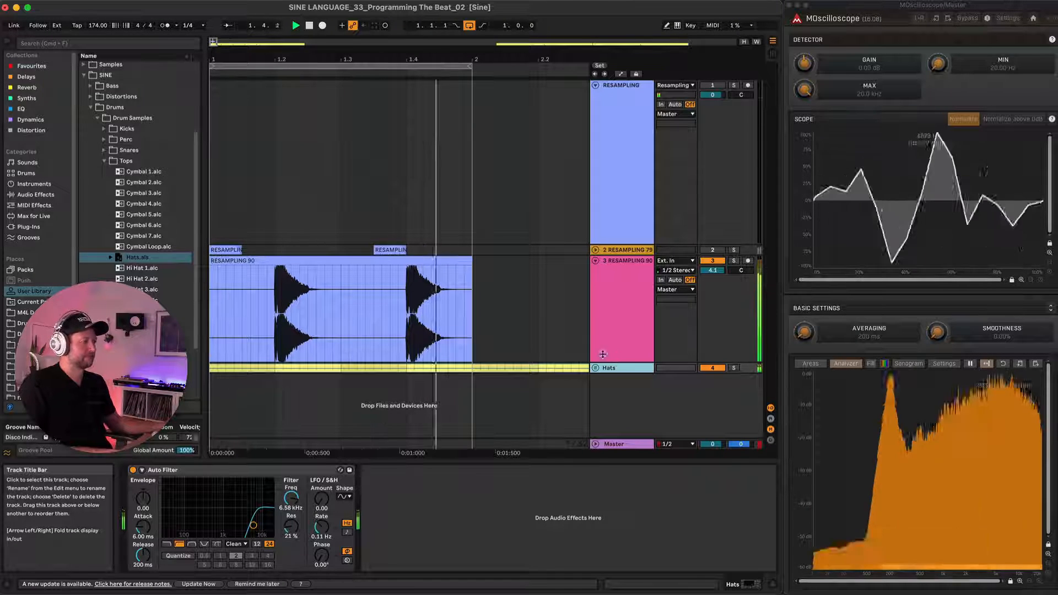
left_click(715, 251)
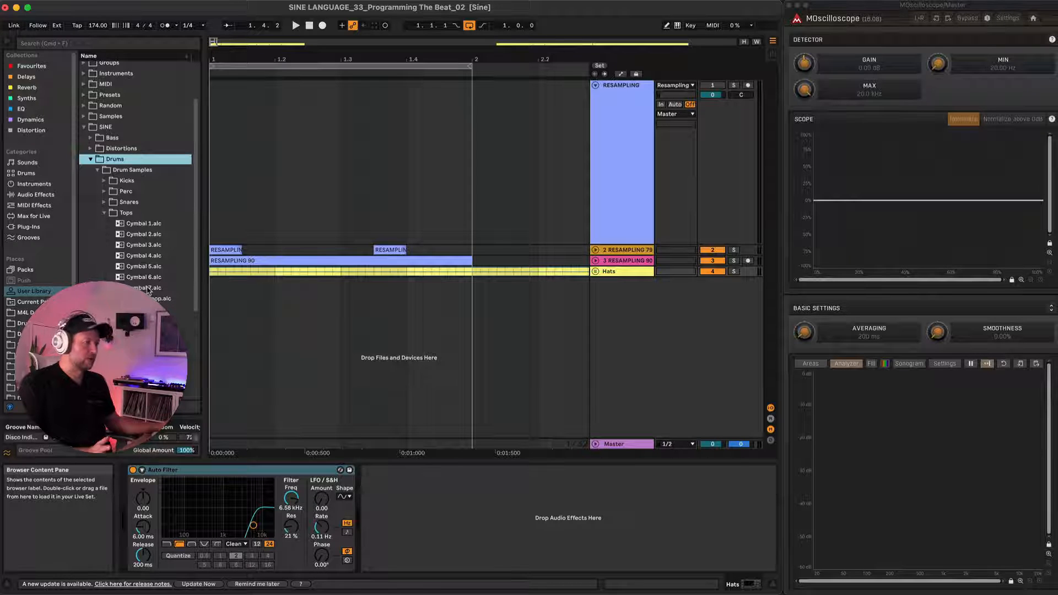
Add the Cymbal Loop from the Tops folder on a new track below Hats and play it soloed.
left_click(145, 299)
left_click_drag(145, 298, 216, 290)
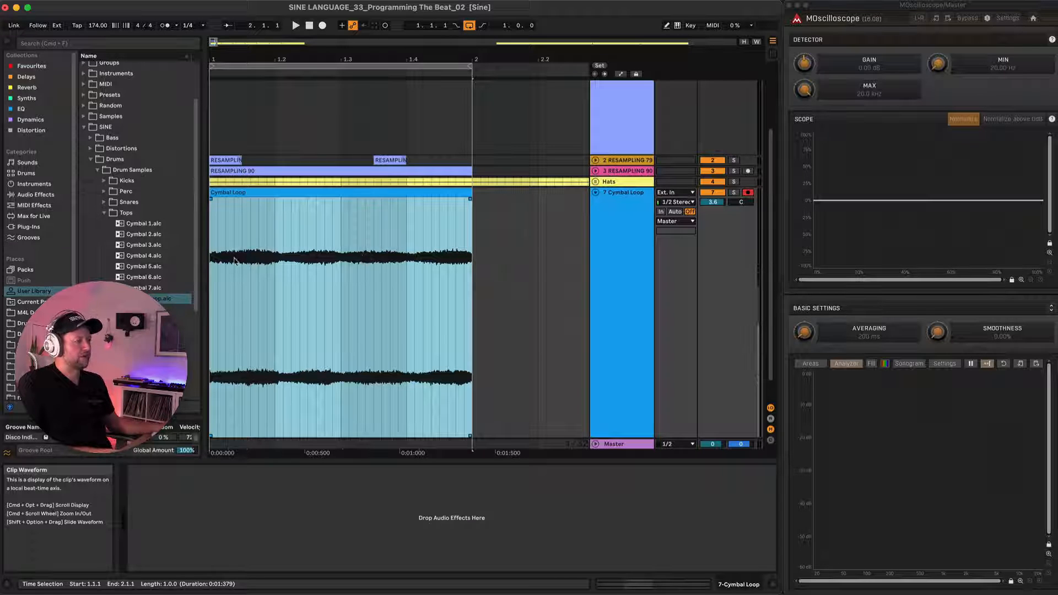
key("s")
key("space")
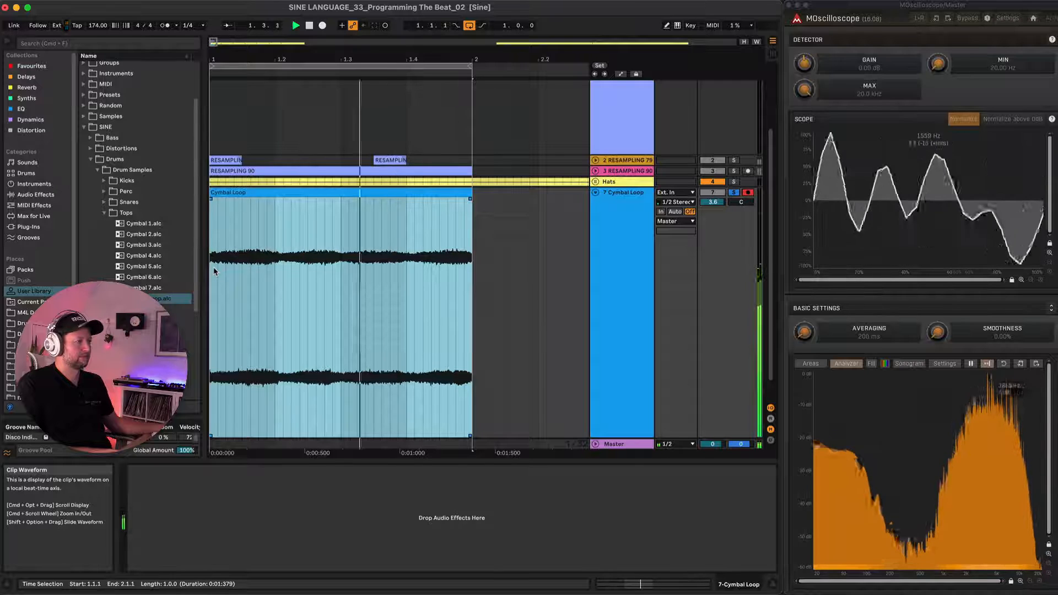
key("space")
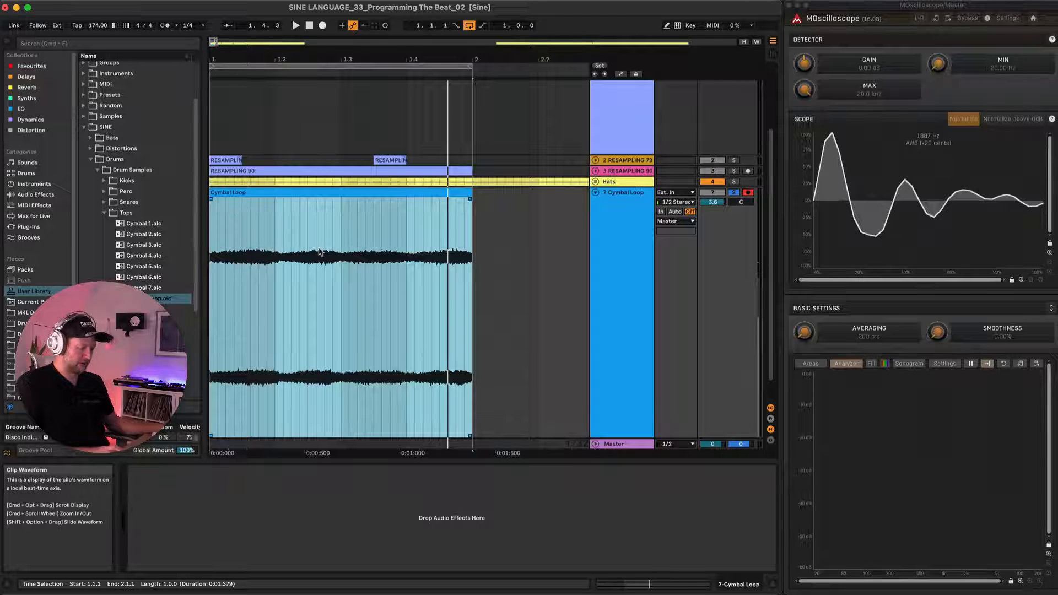
Draw track volume automation freehand over the one-bar Cymbal Loop as a series of rising sawtooth-like ramps.
key("a")
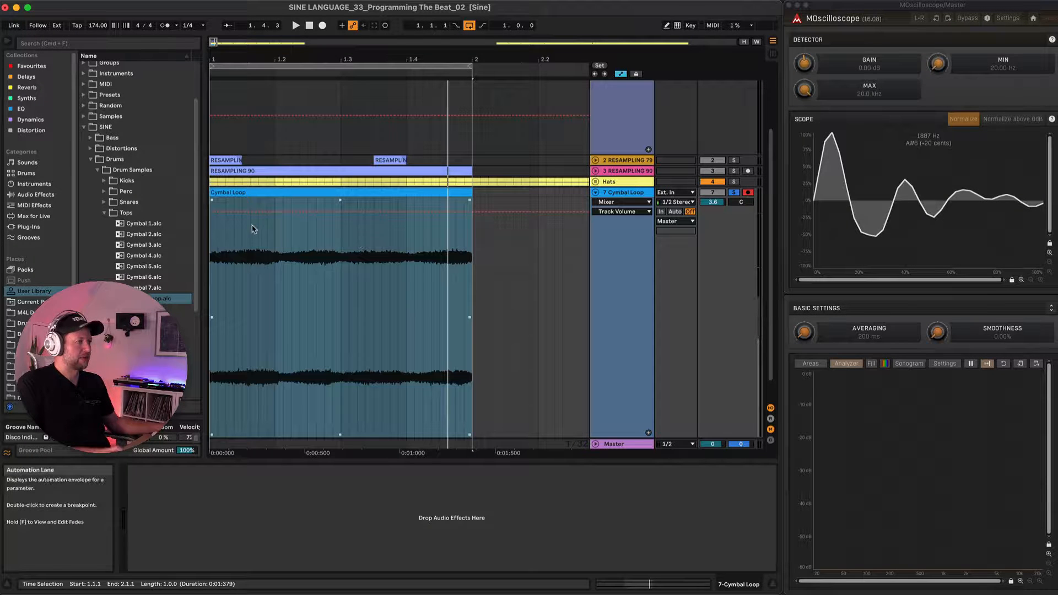
key("b")
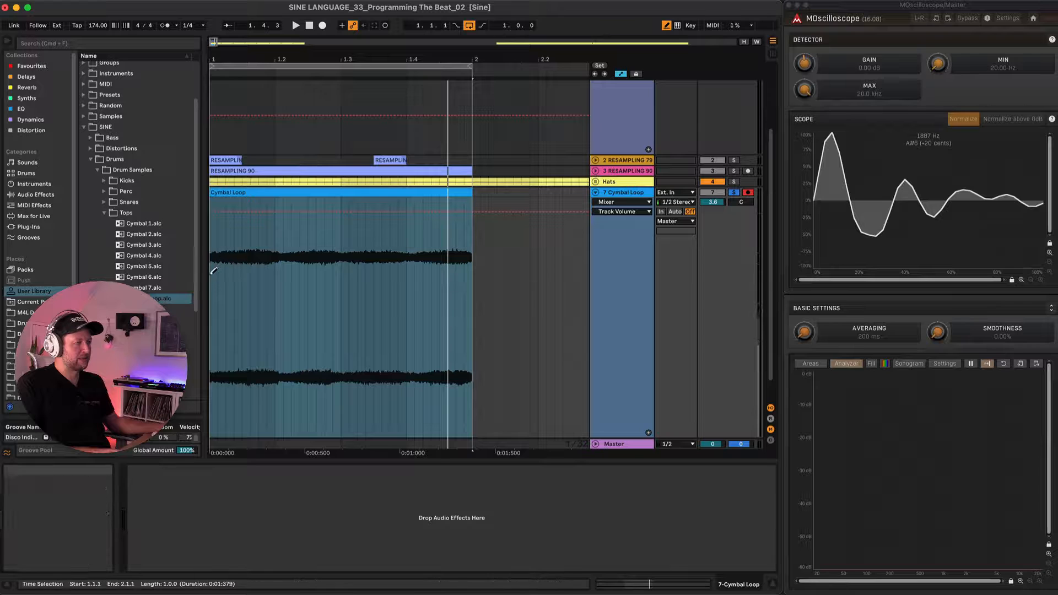
mouse_move(213, 271)
left_mouse_down()
mouse_move(248, 211)
mouse_move(251, 226)
mouse_move(268, 210)
mouse_move(277, 217)
mouse_move(277, 265)
mouse_move(307, 227)
mouse_move(342, 233)
mouse_move(376, 219)
mouse_move(374, 257)
mouse_move(404, 216)
mouse_move(408, 248)
mouse_move(443, 215)
mouse_move(475, 224)
left_mouse_up()
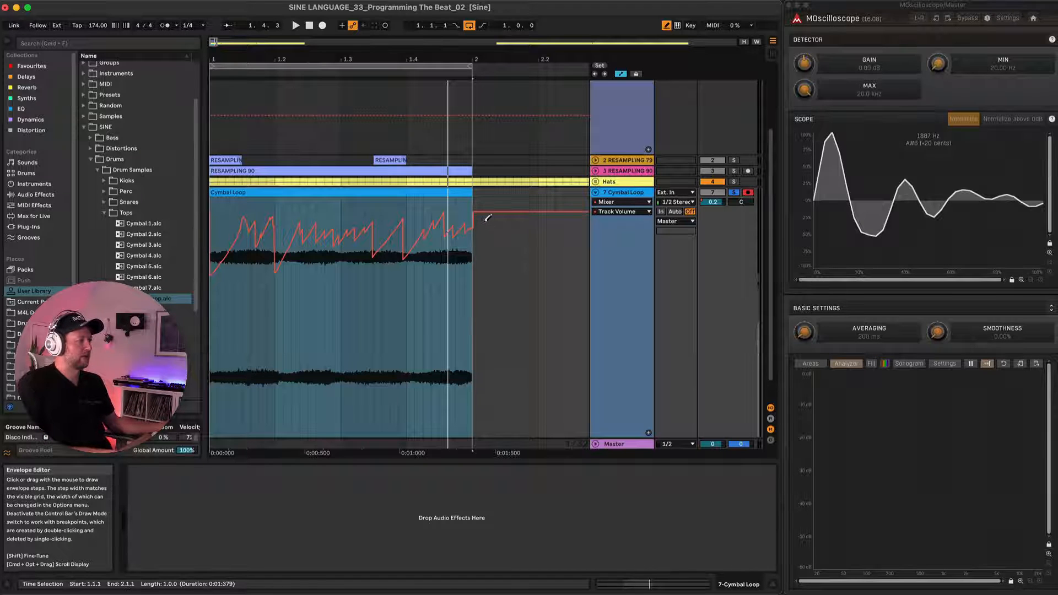
Clear the Cymbal Loop solo, leave Draw Mode and lower the whole drawn volume envelope slightly.
left_click(734, 193)
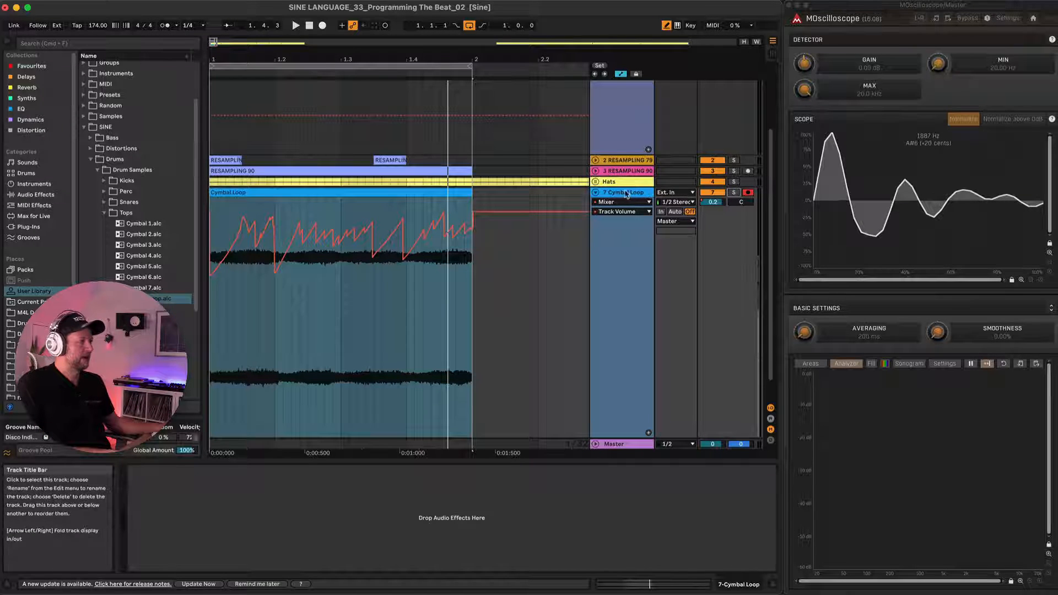
scroll(262, 207, "right", 1)
key("b")
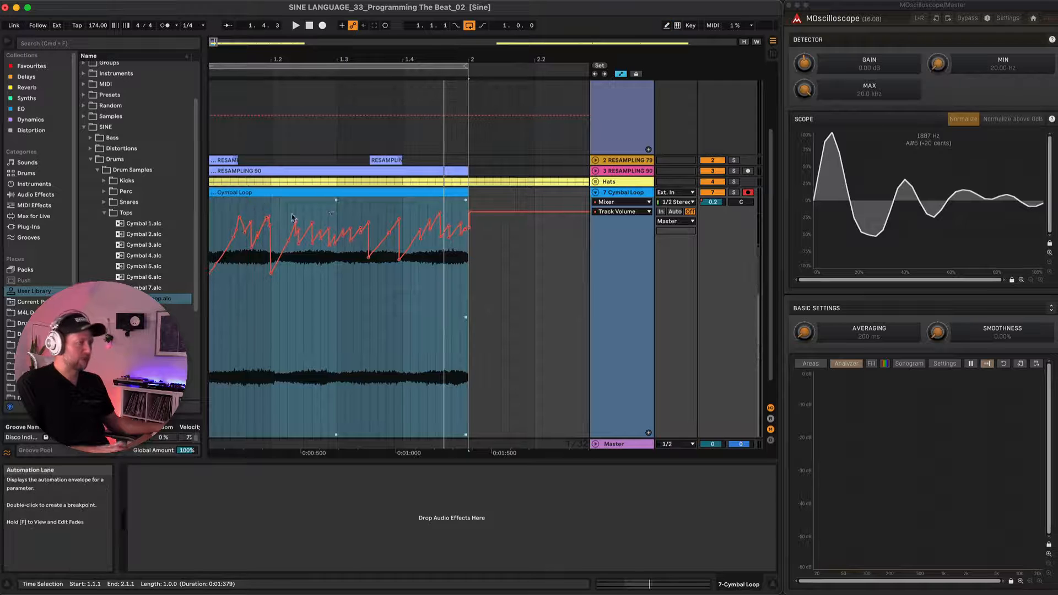
left_click(337, 202)
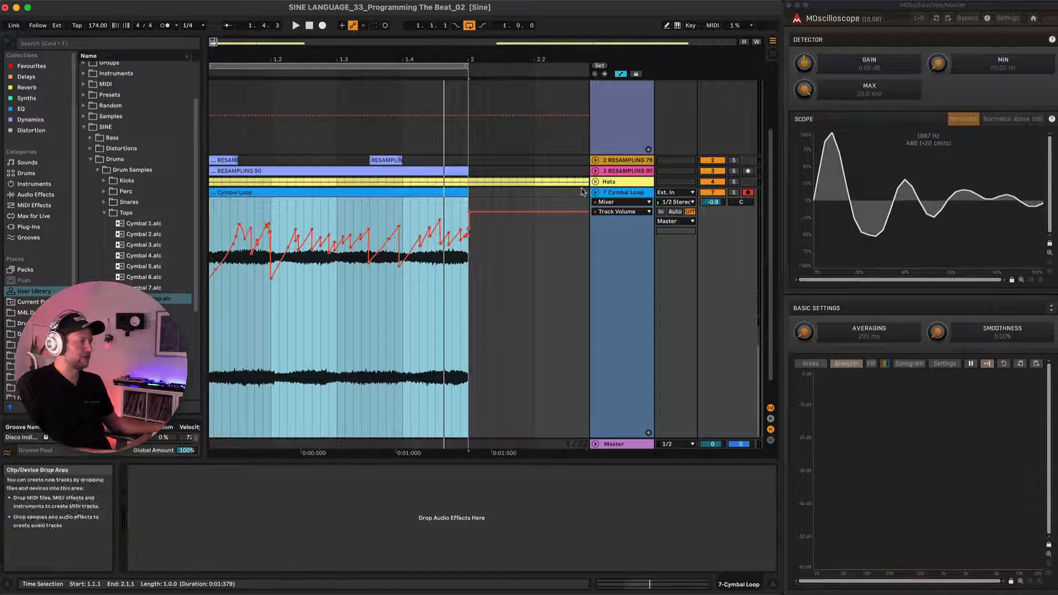
Group the Cymbal Loop track and set the group's volume to 2.3 dB while playing the full beat.
left_click(618, 193)
key("super+g")
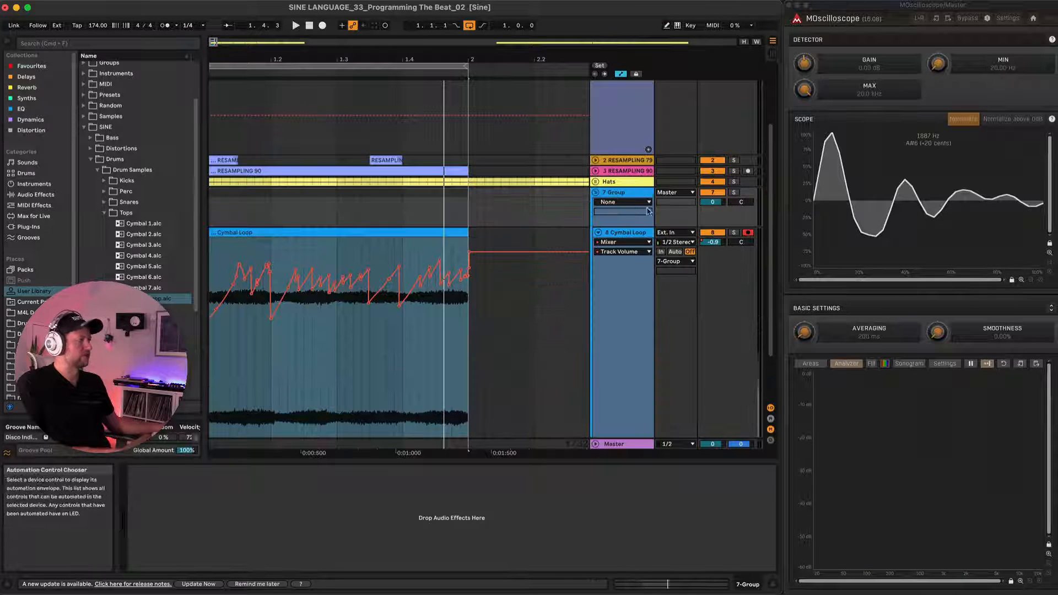
left_click_drag(708, 202, 710, 202)
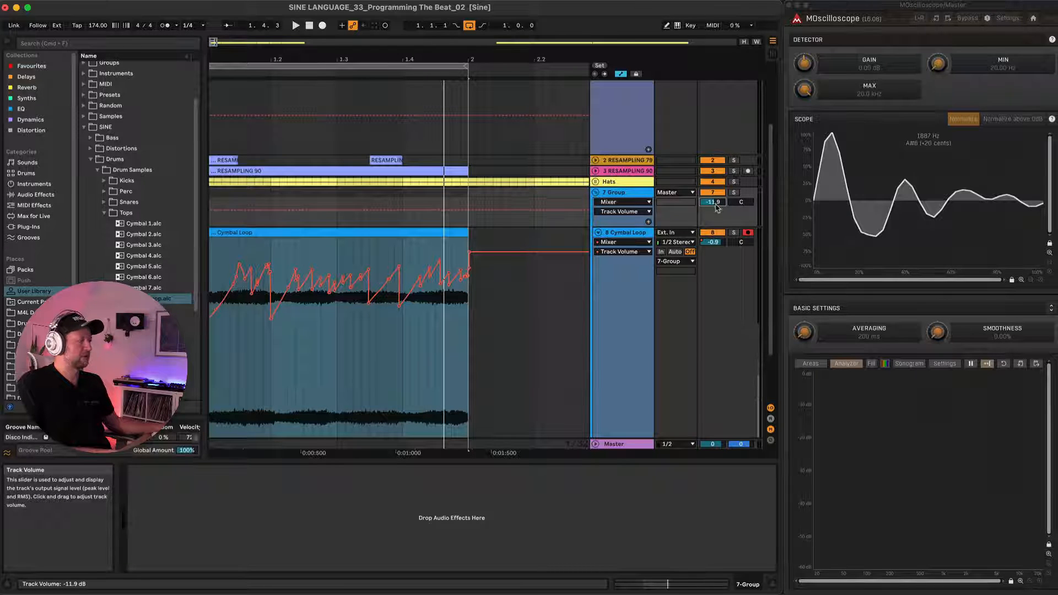
key("space")
left_click_drag(716, 204, 716, 182)
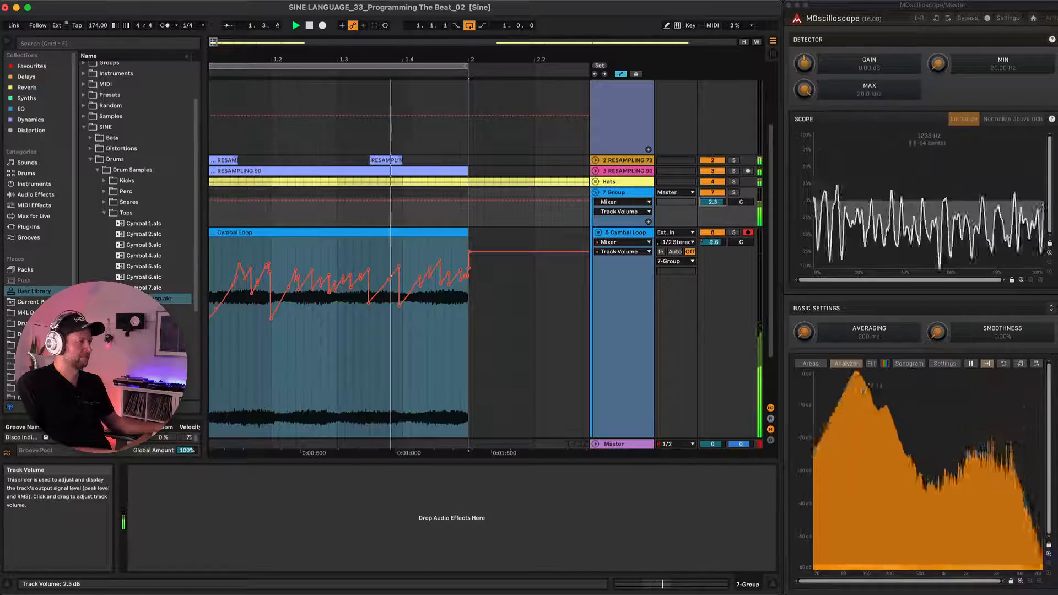
key("space")
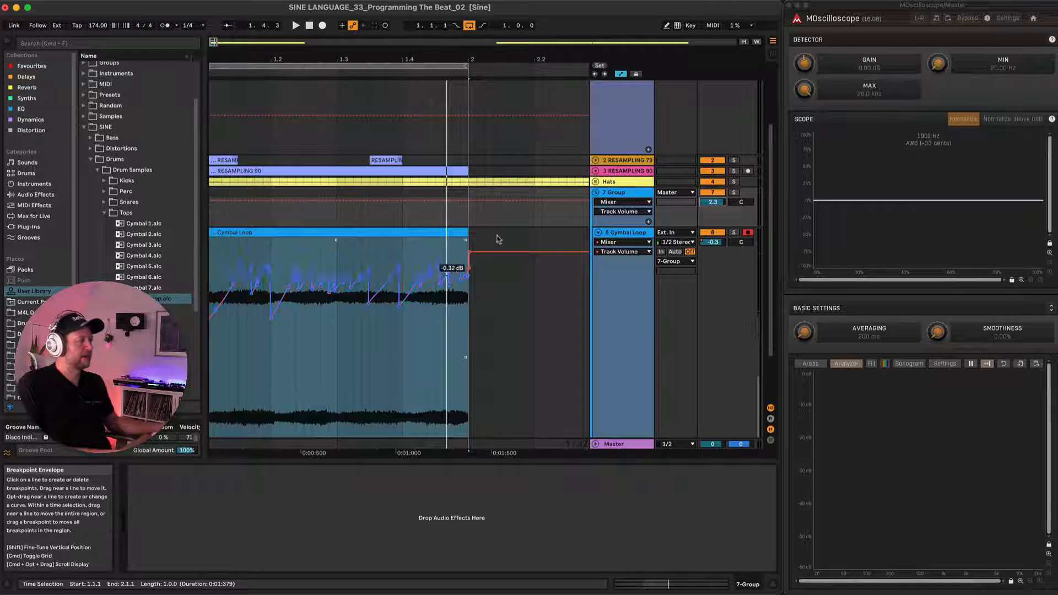
Hide the automation lanes and fold the cymbal loop's group track.
left_click(596, 193)
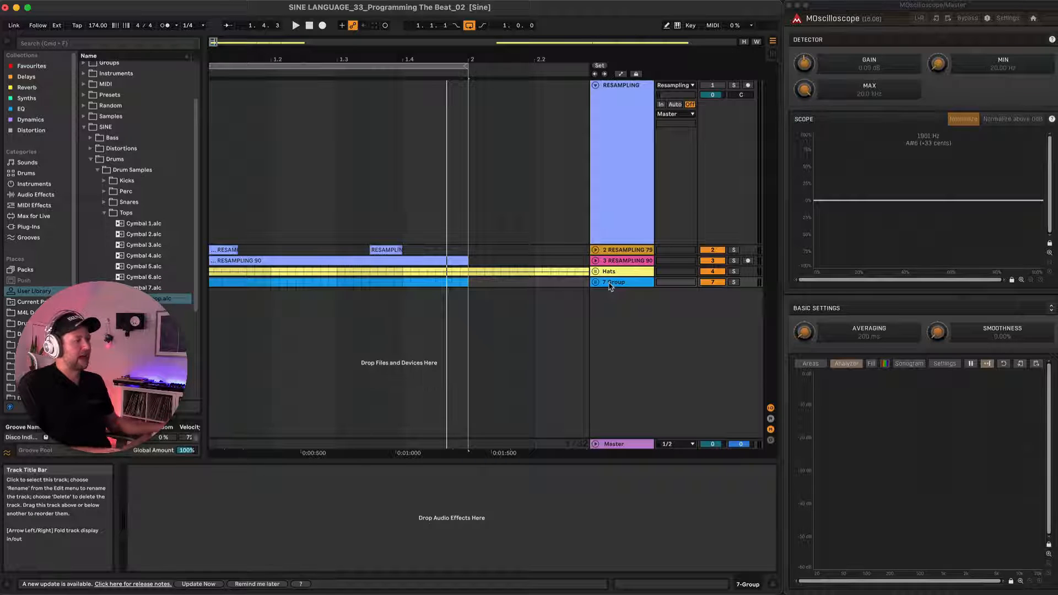
scroll(224, 248, "down", 3)
scroll(223, 247, "down", 2)
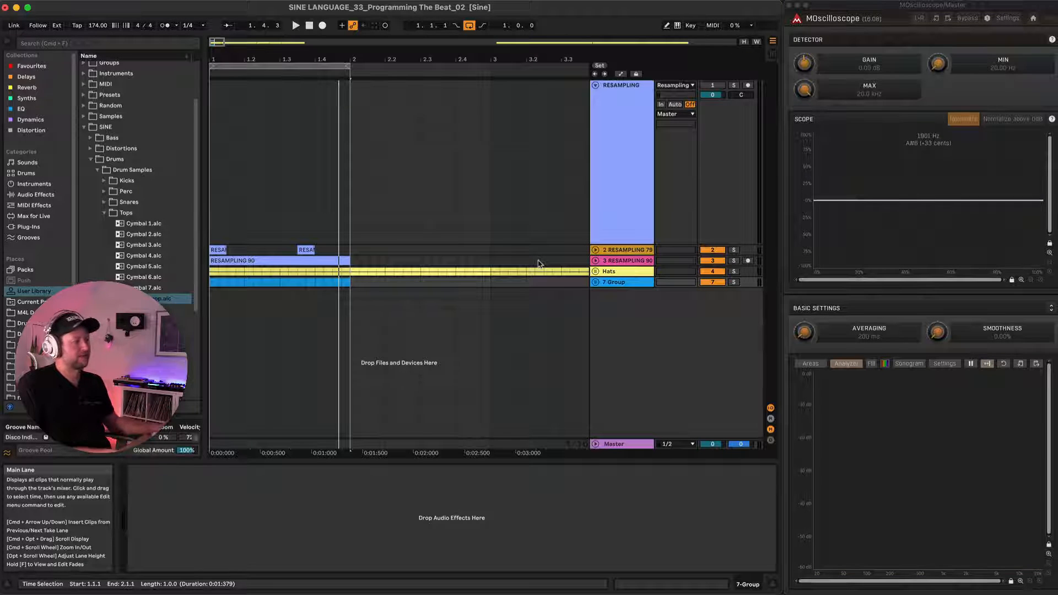
scroll(483, 261, "down", 2)
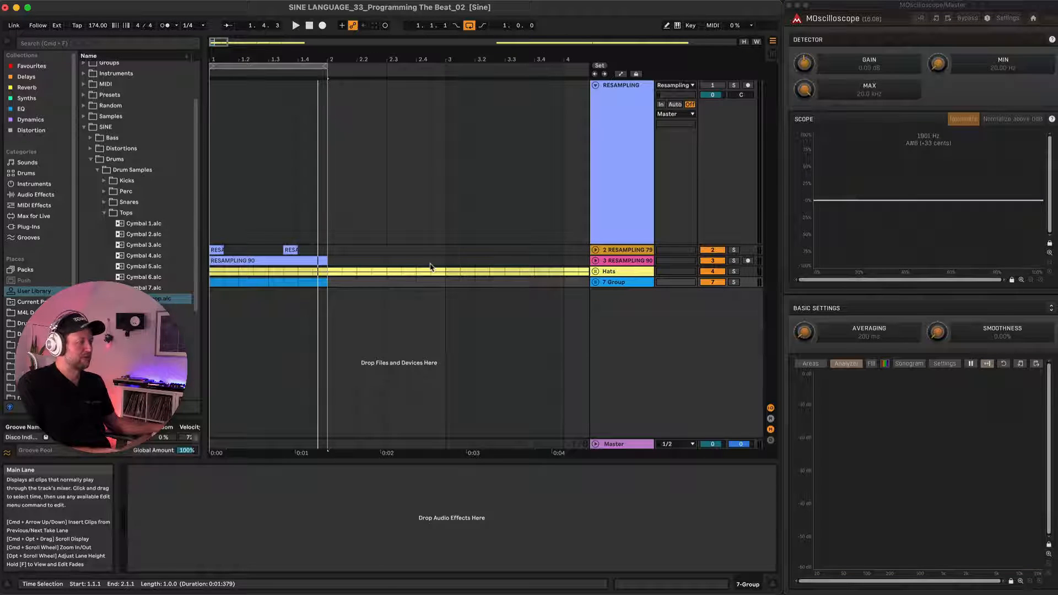